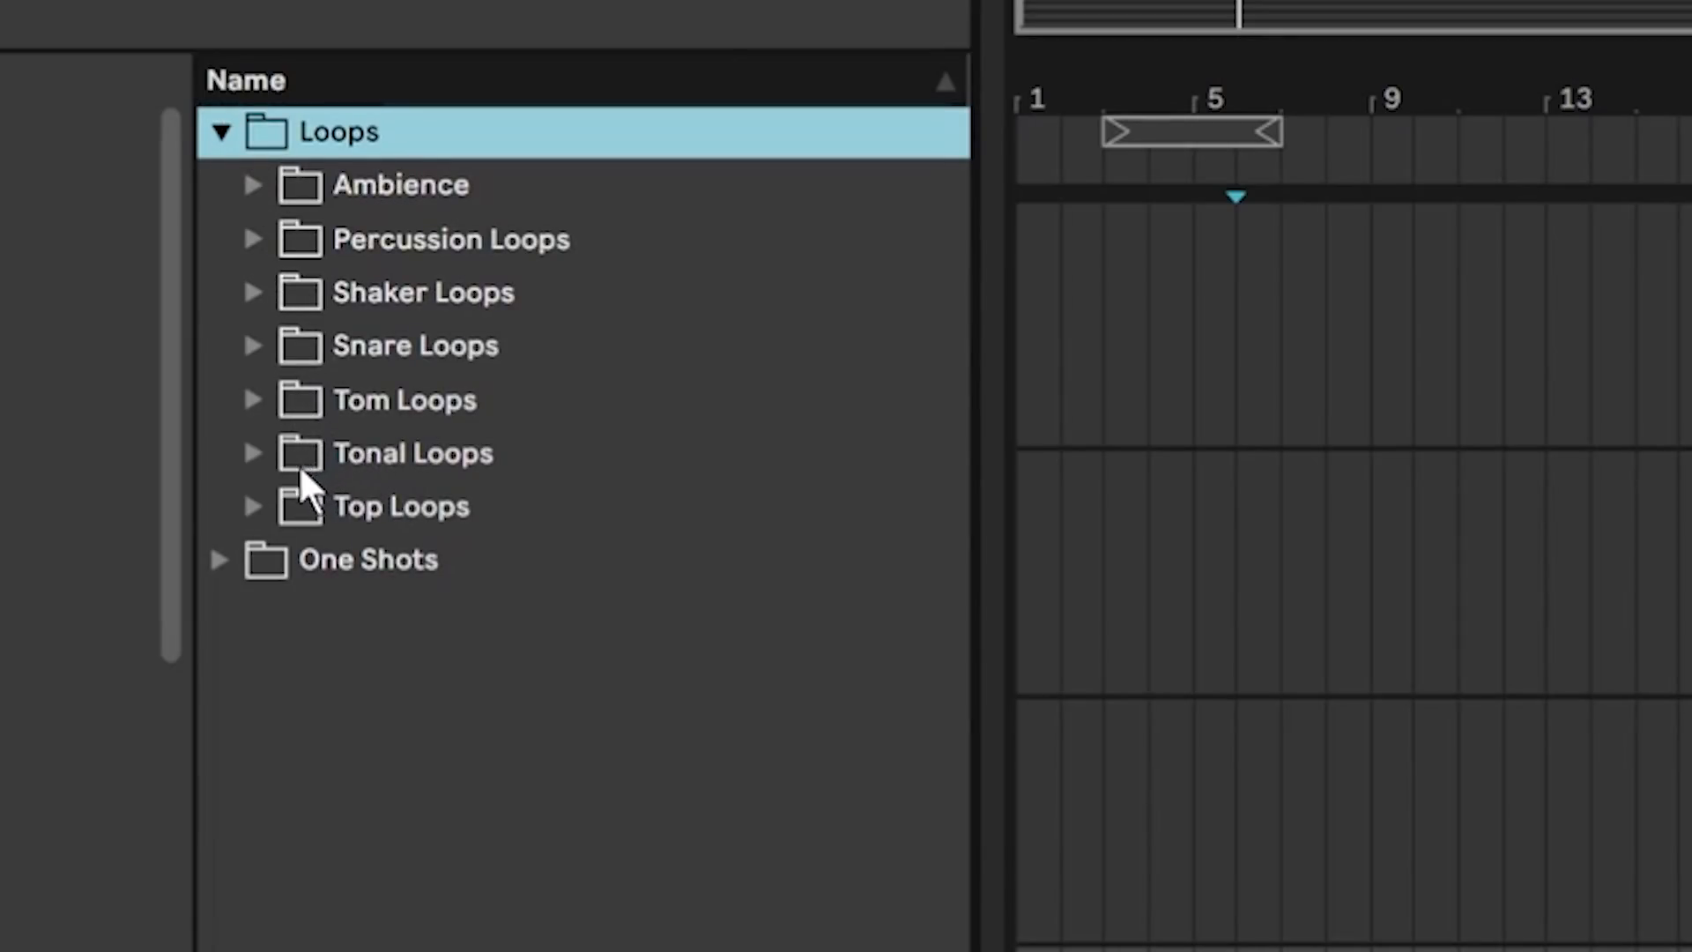
Browse the sample pack's One Shots and Loops folders to see which sample categories they contain
left_click(219, 559)
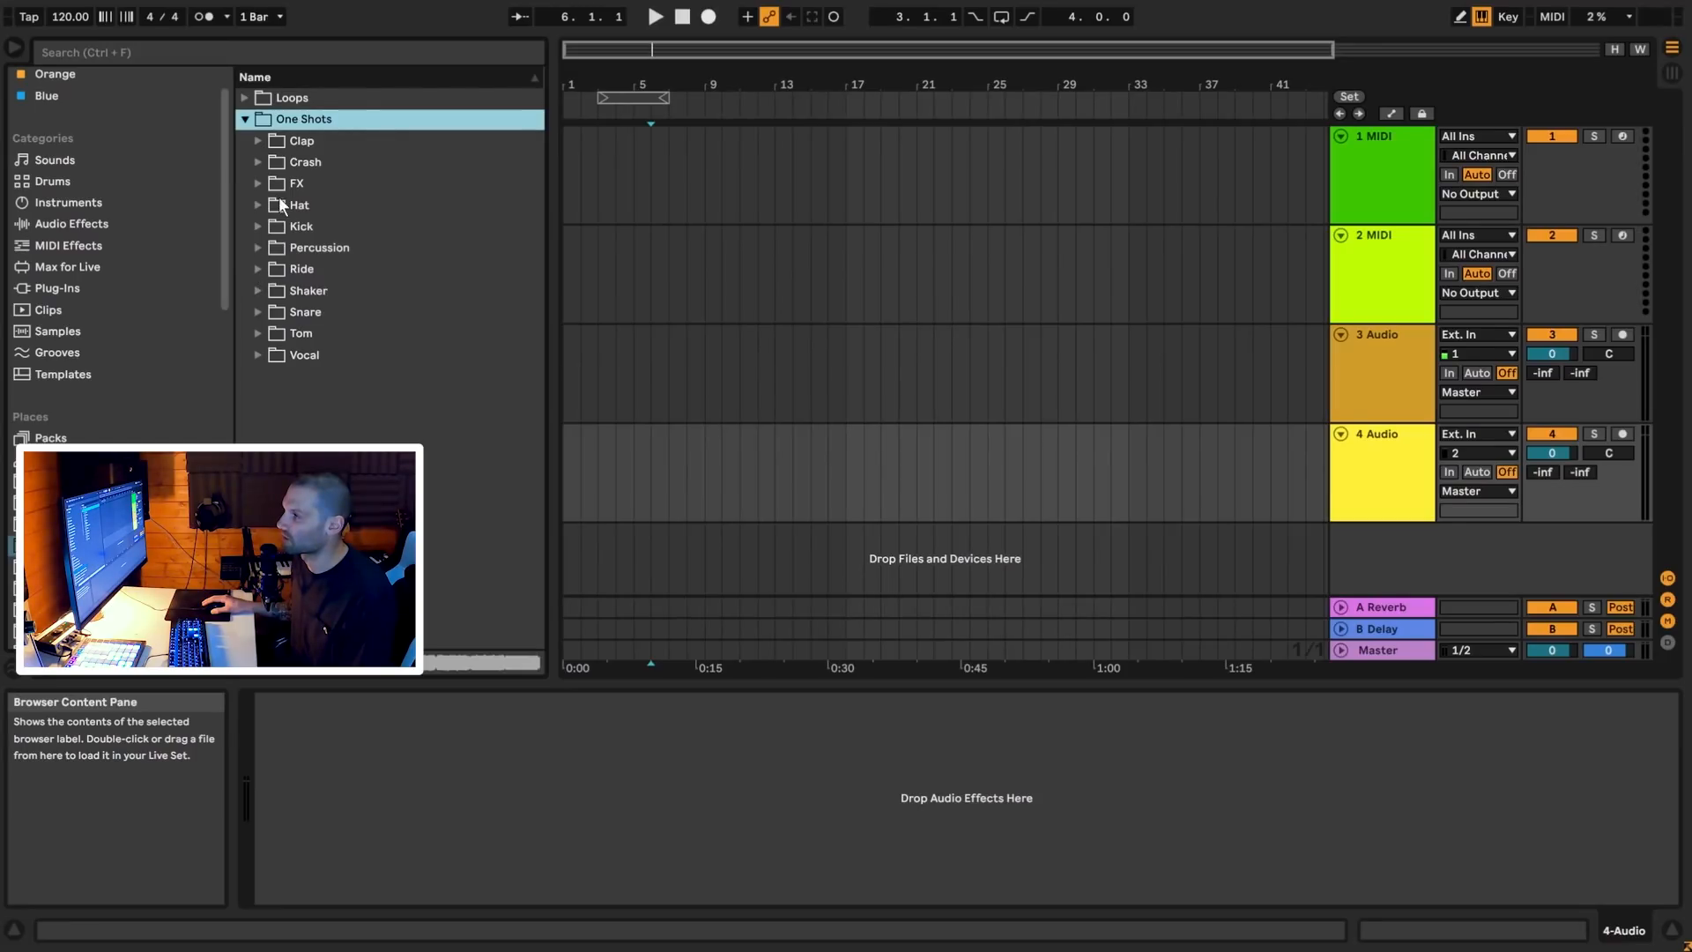
left_click(288, 99)
left_click(264, 146)
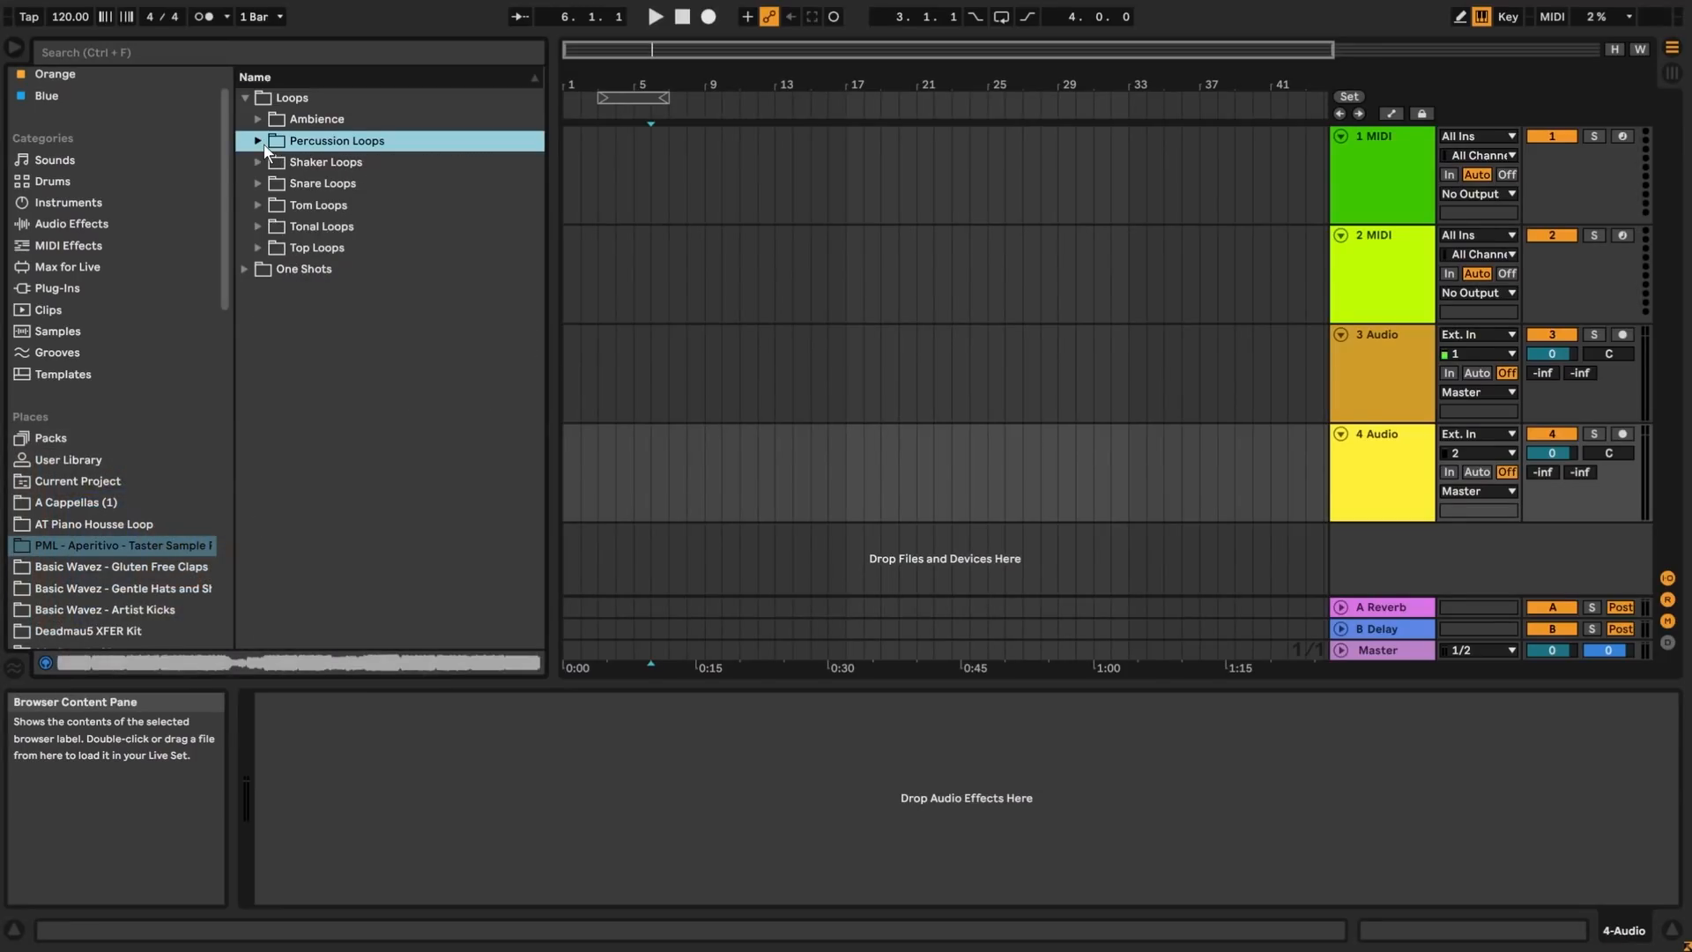
Load PML_DPS_Saxophone_003_124BPM_Amin.wav from the AT Piano Housse Loop folder onto the first MIDI track
left_click(119, 525)
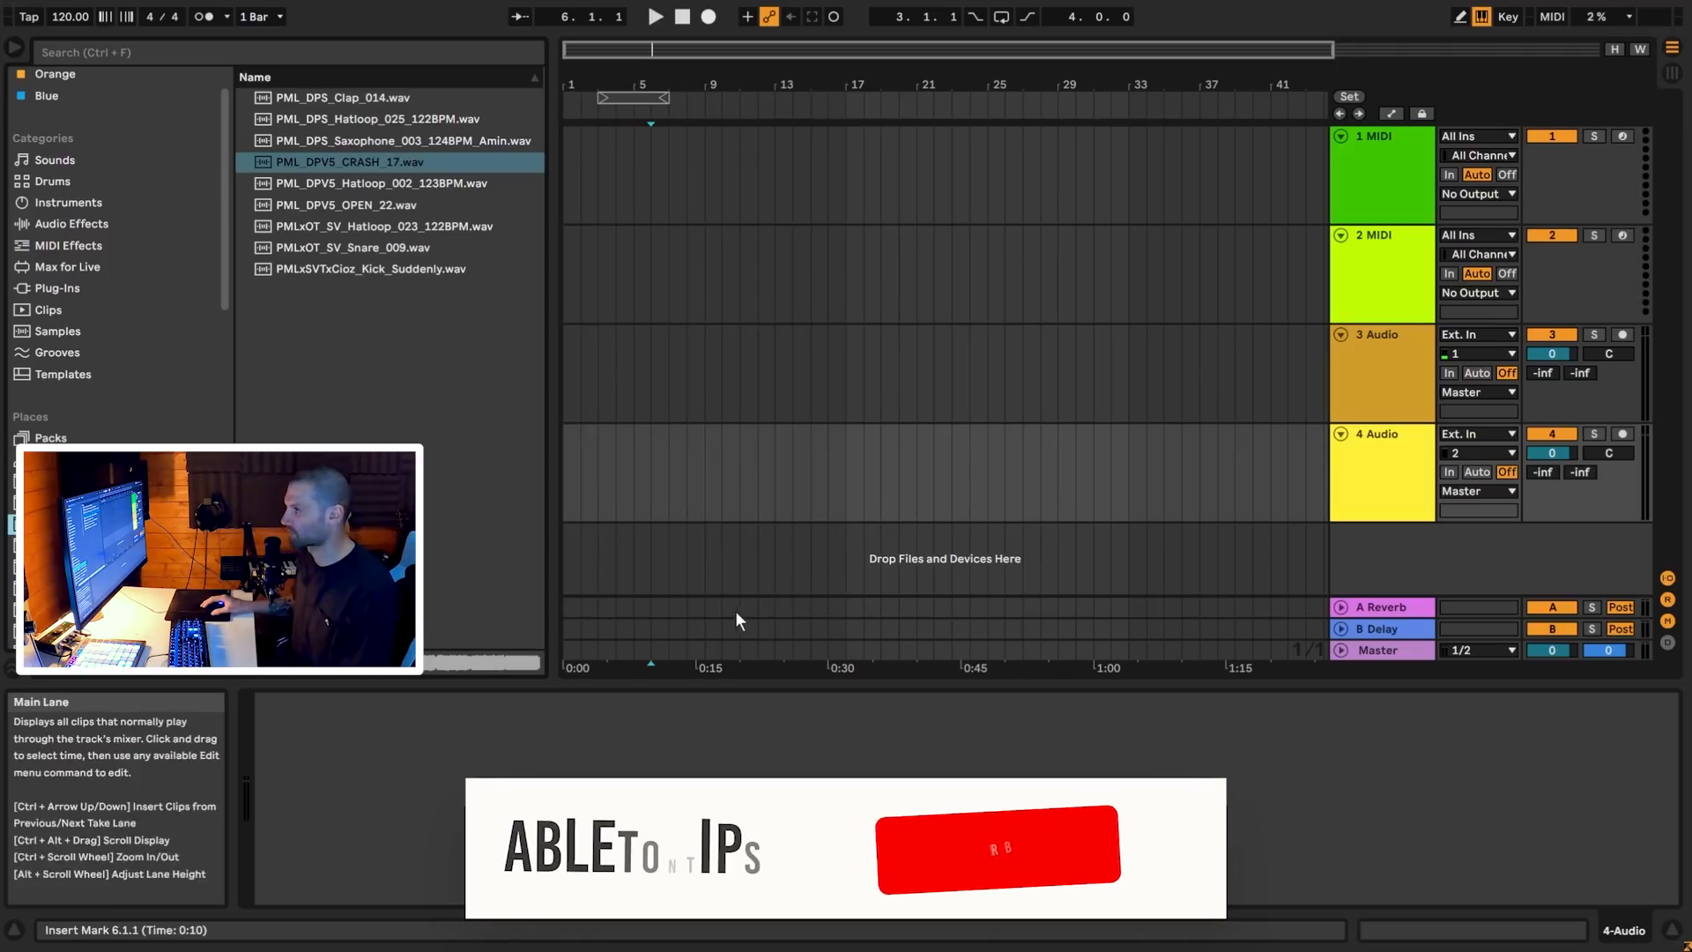
left_click(392, 145)
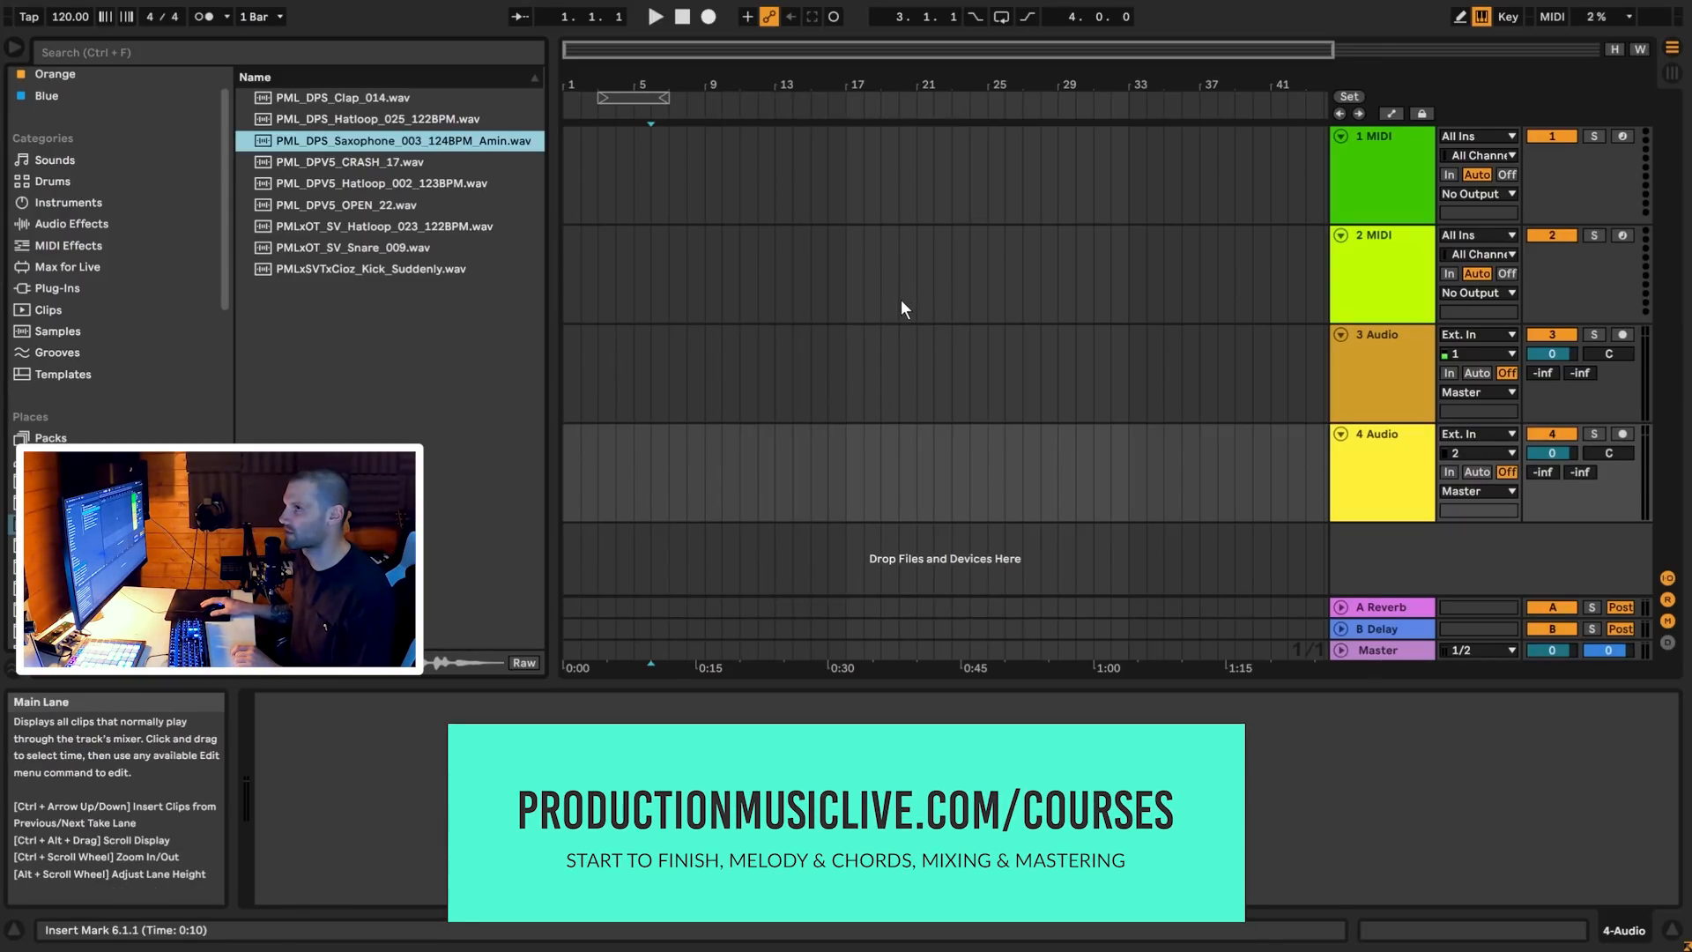
left_click(1357, 178)
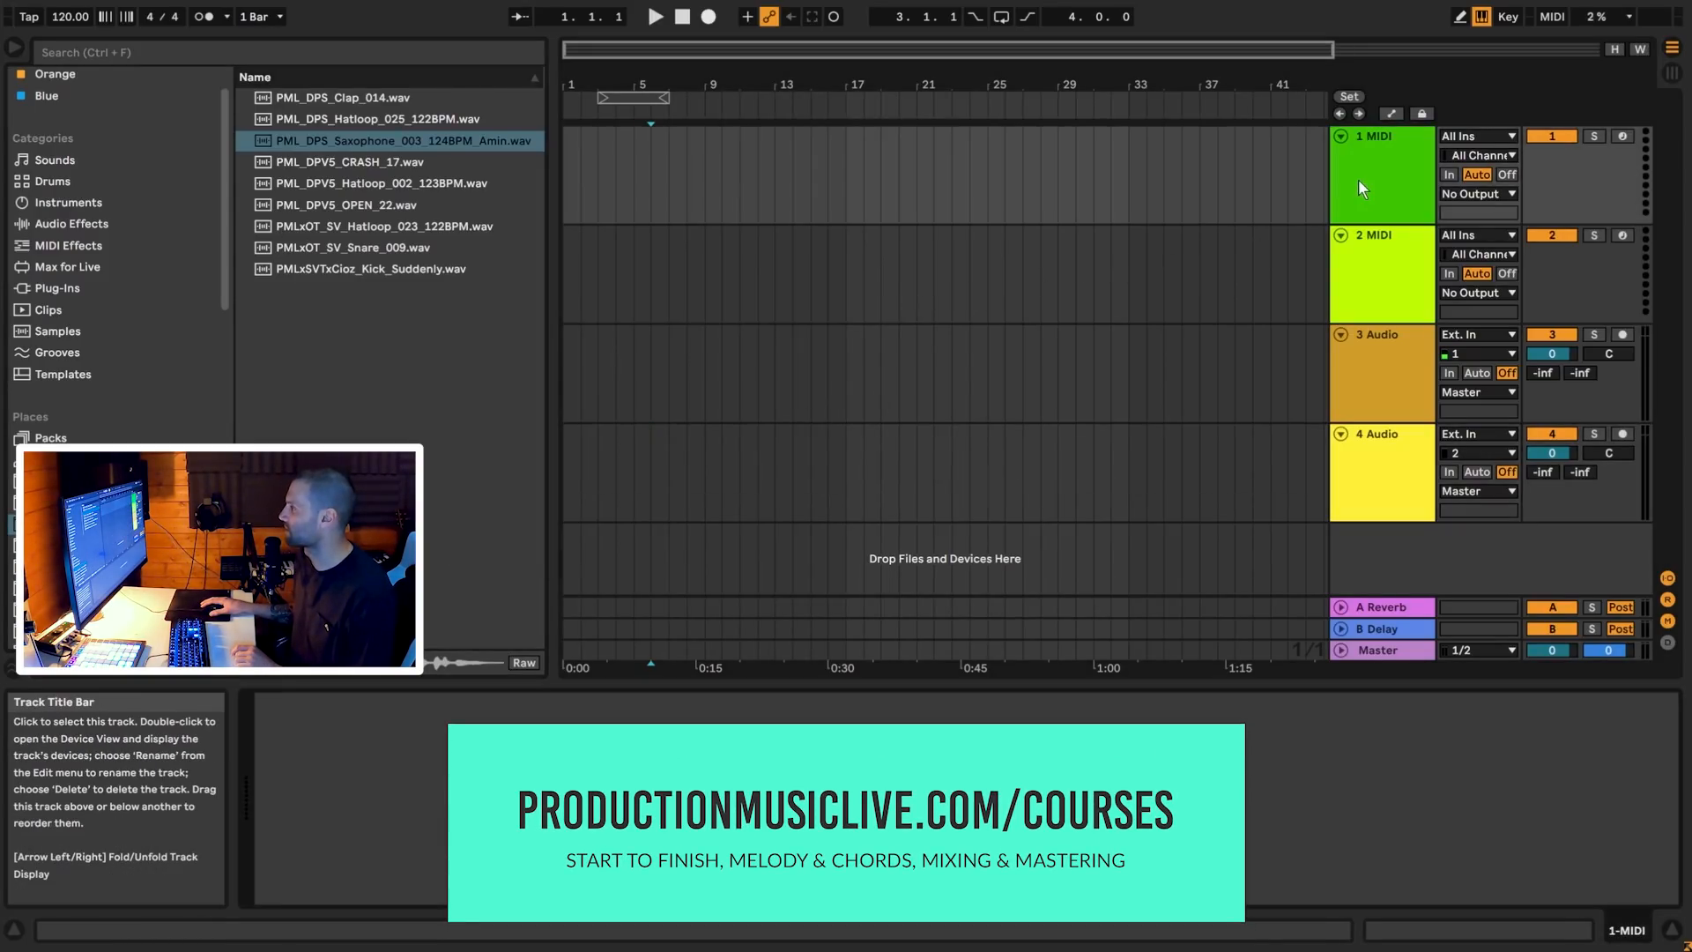
double_click(346, 143)
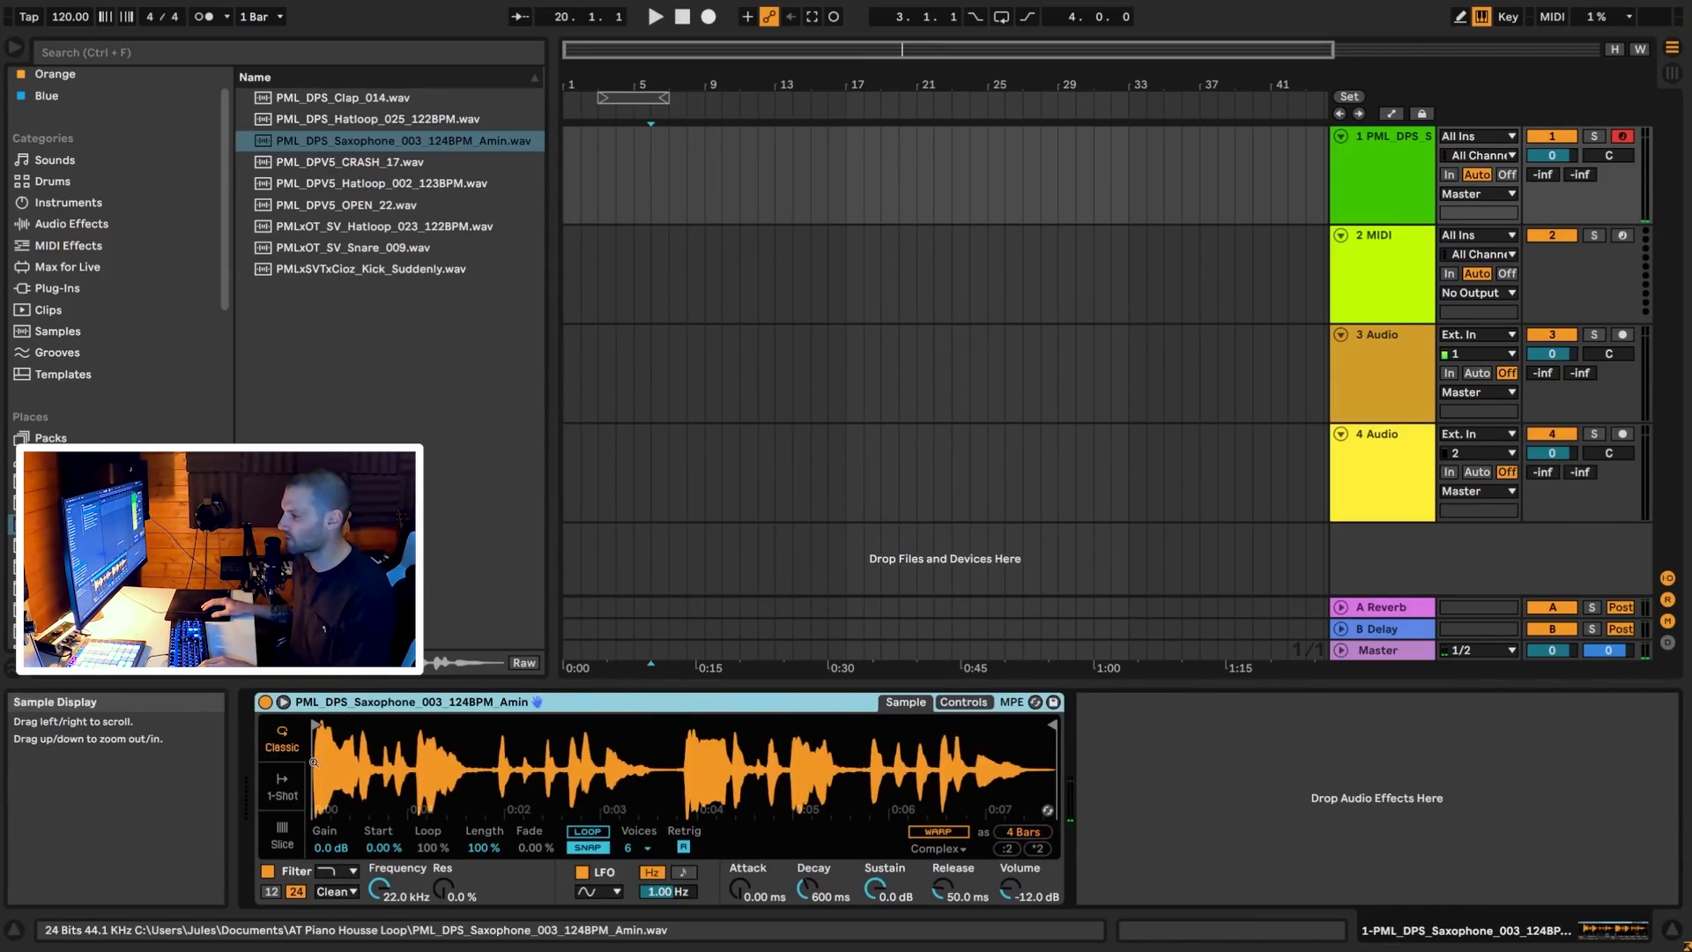
Trim the end of the saxophone sample to just after its first note, at about 0.4 s, and audition it
left_click_drag(707, 742, 928, 765)
left_click_drag(828, 749, 466, 752)
mouse_move(1053, 726)
left_mouse_down()
mouse_move(412, 729)
mouse_move(623, 749)
left_mouse_up()
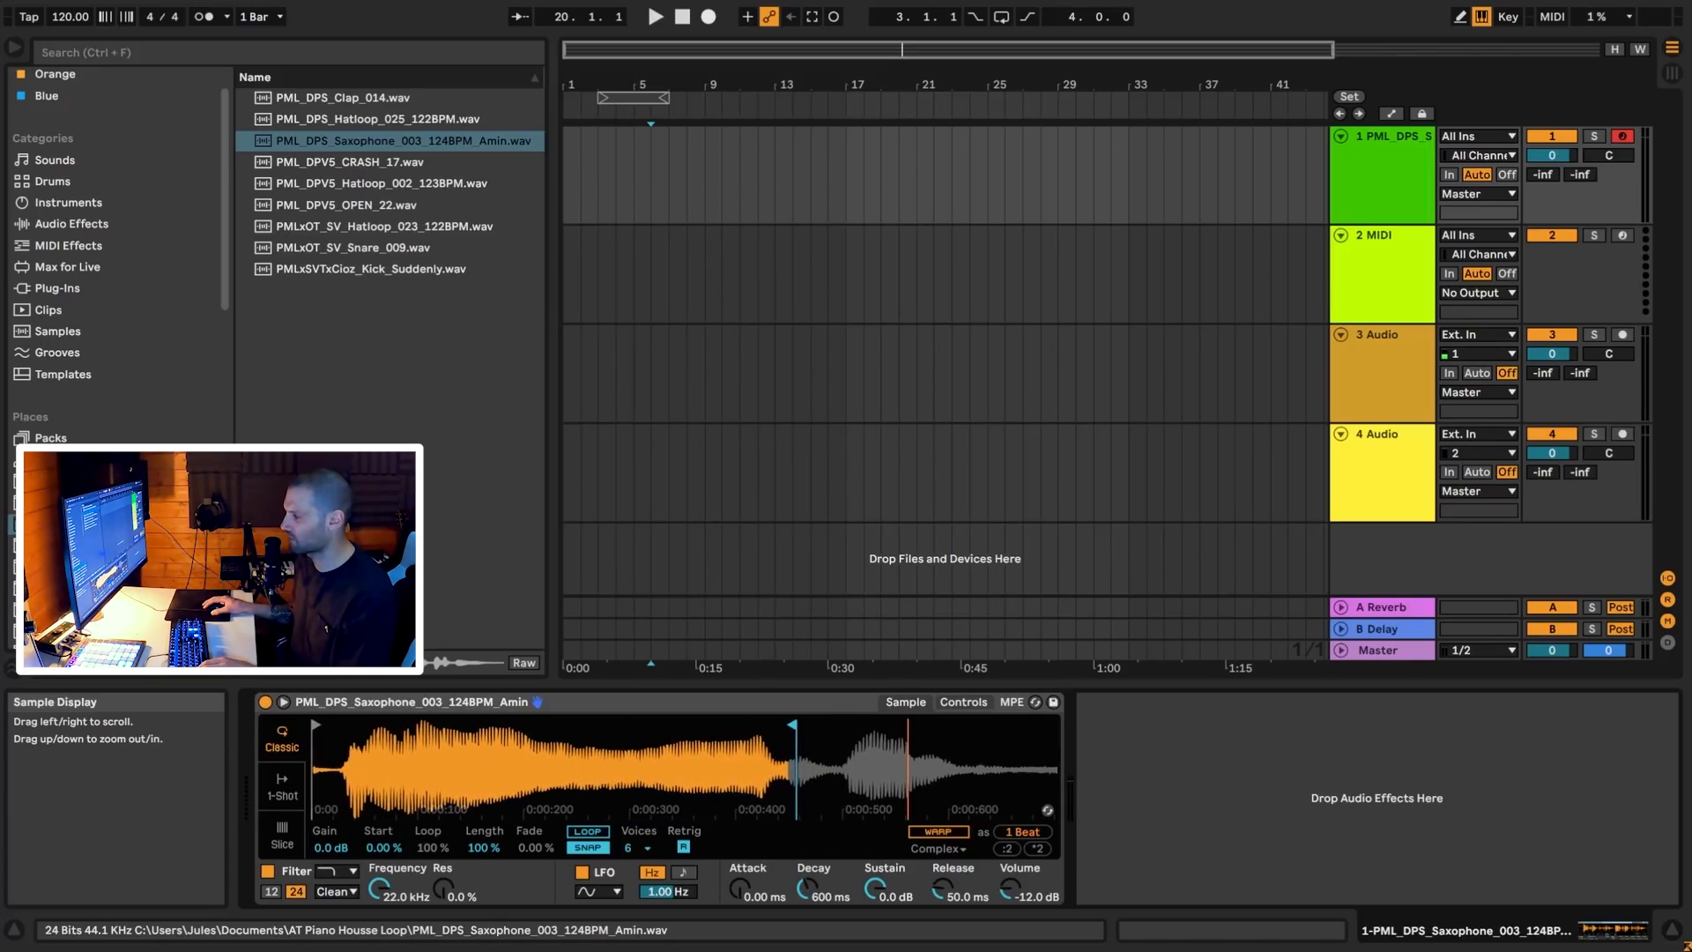
left_click_drag(792, 726, 764, 729)
key("a")
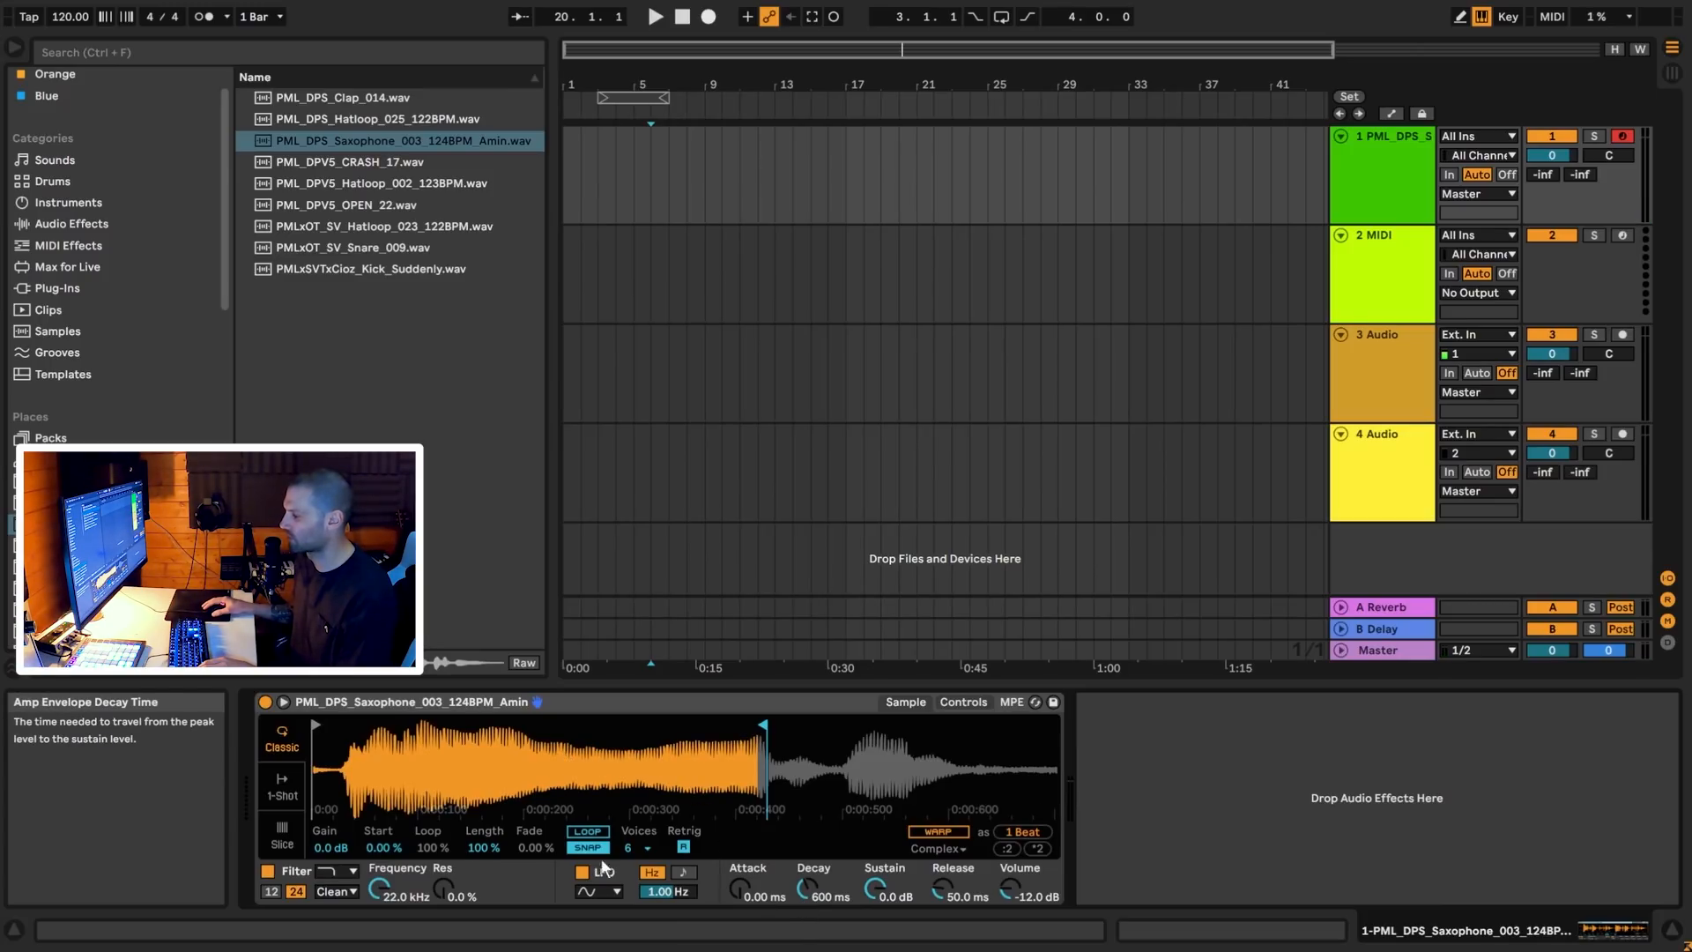
Turn on looping for the trimmed saxophone sample, audition it, and convert the Simpler to a Sampler
left_click(588, 831)
key("a")
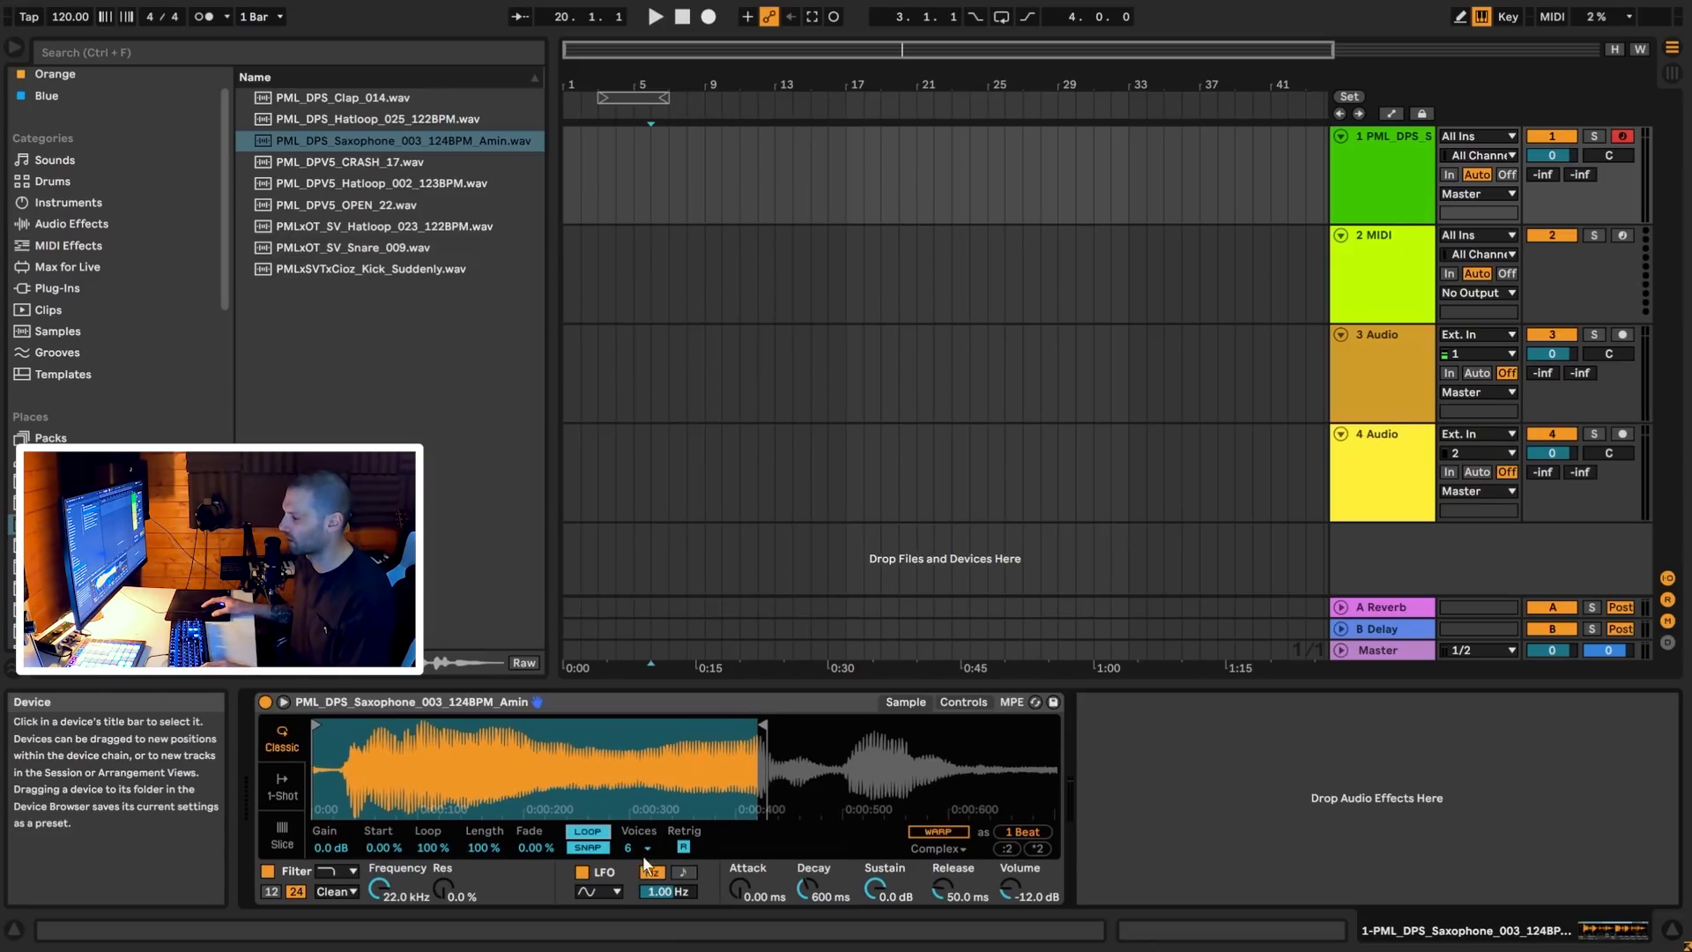
right_click(686, 695)
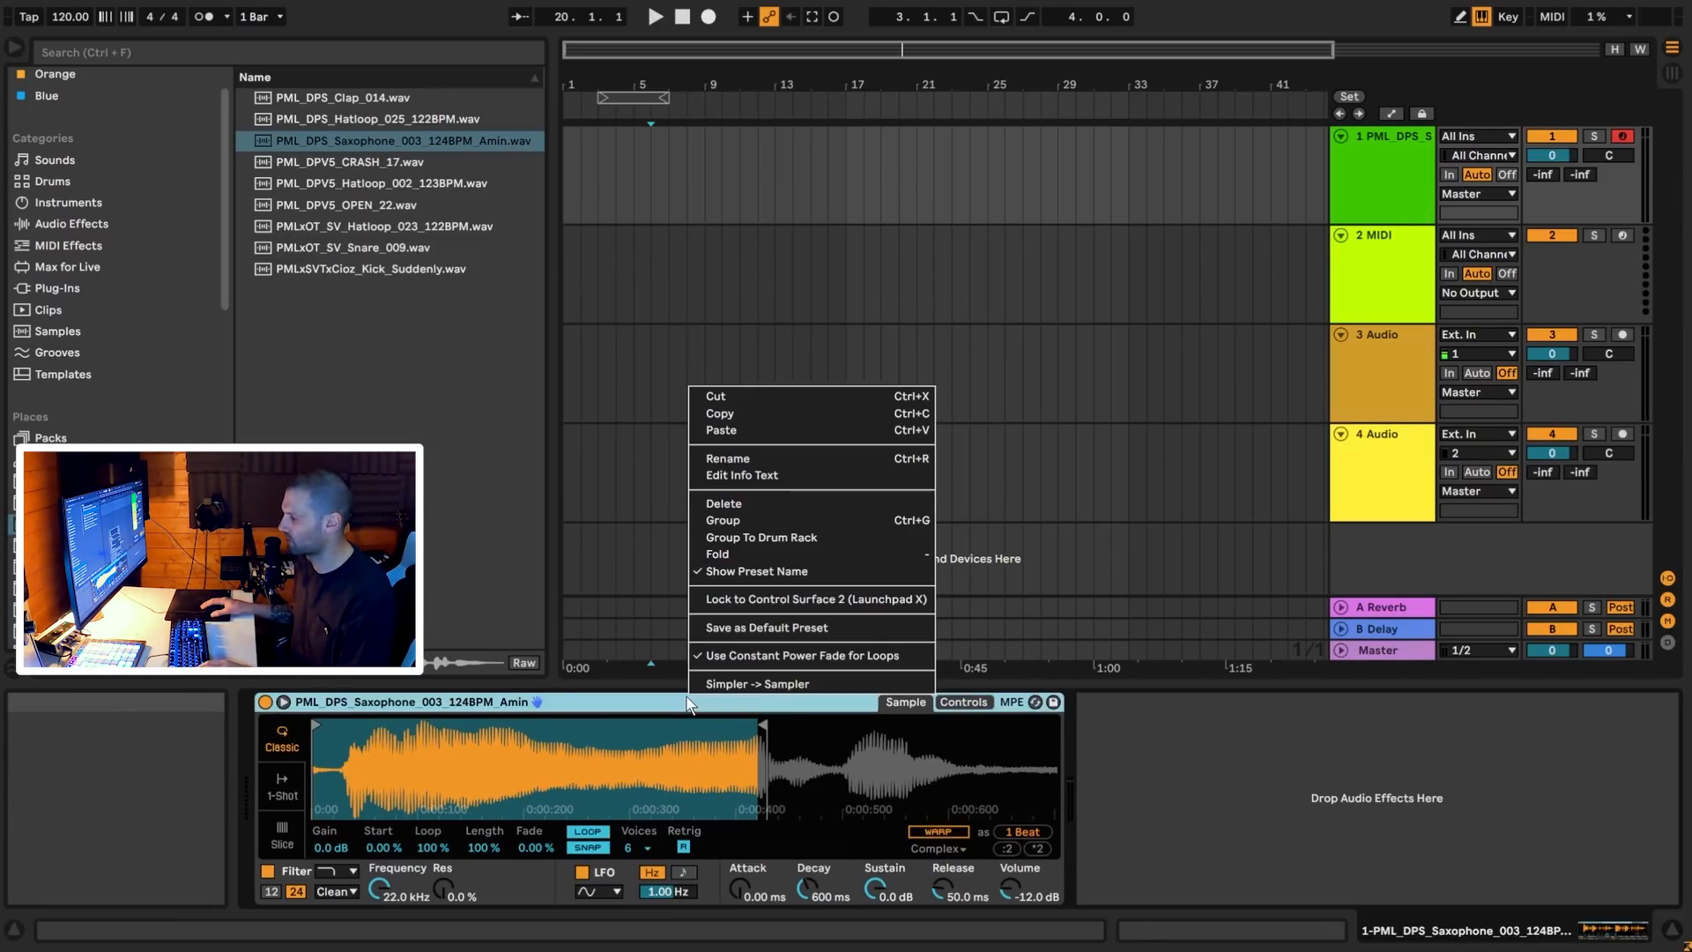
left_click(729, 685)
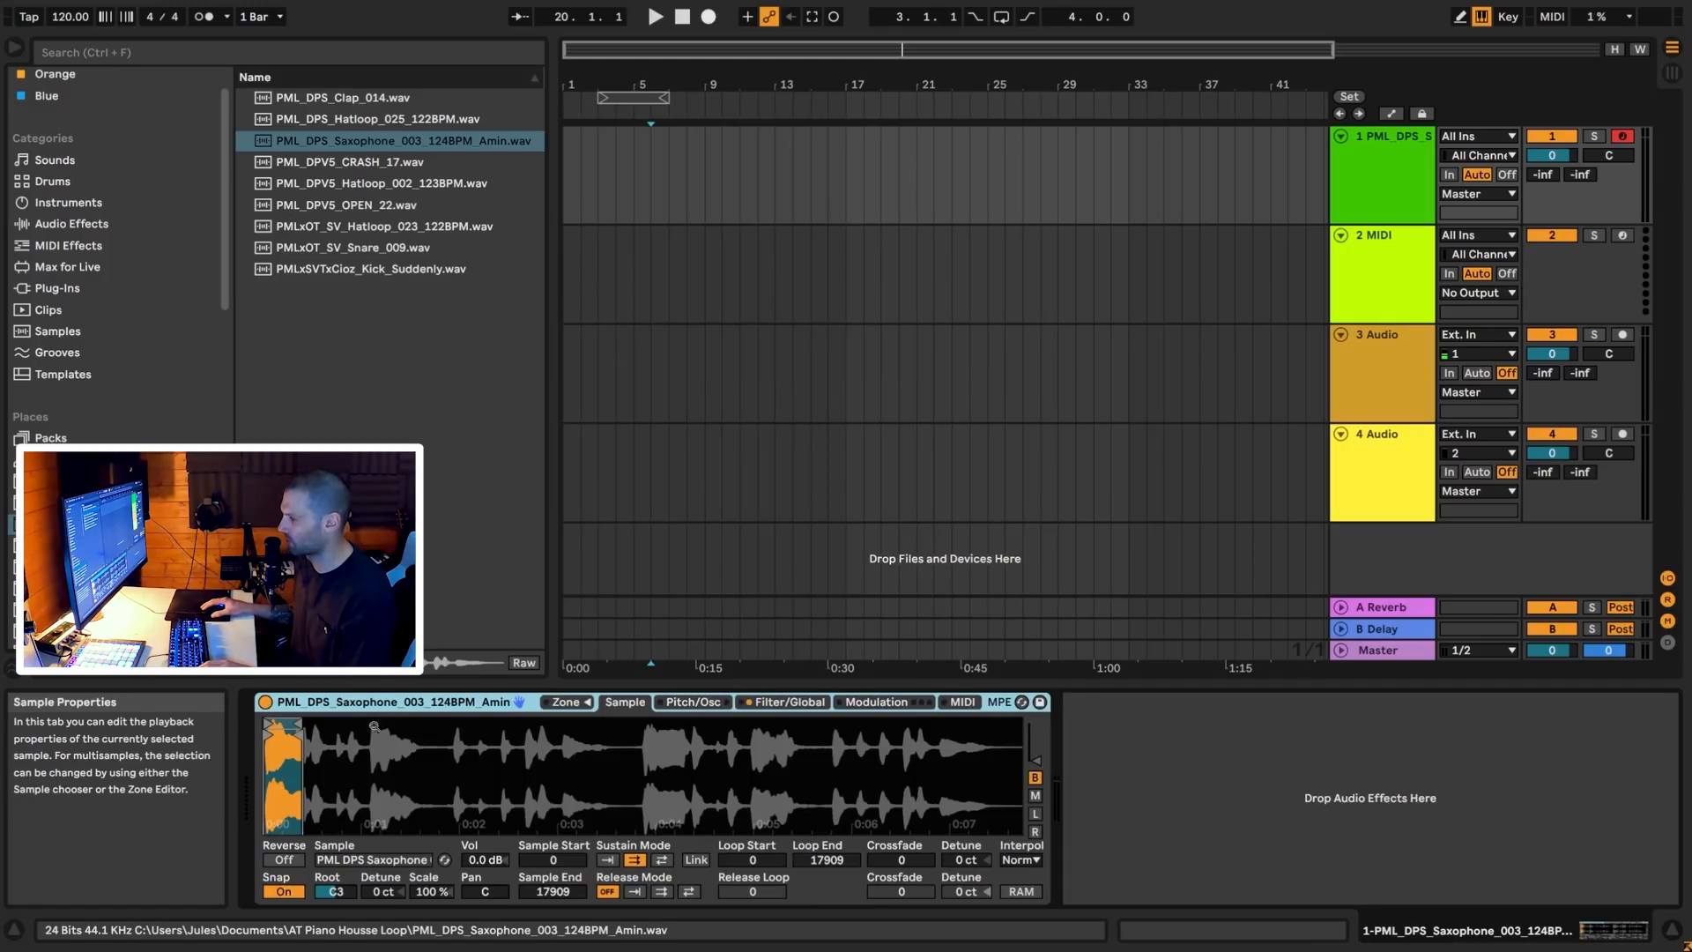
Move the Sampler's loop start to about 10564 and its sample start to about 723, auditioning the sound
left_click_drag(564, 749, 809, 742)
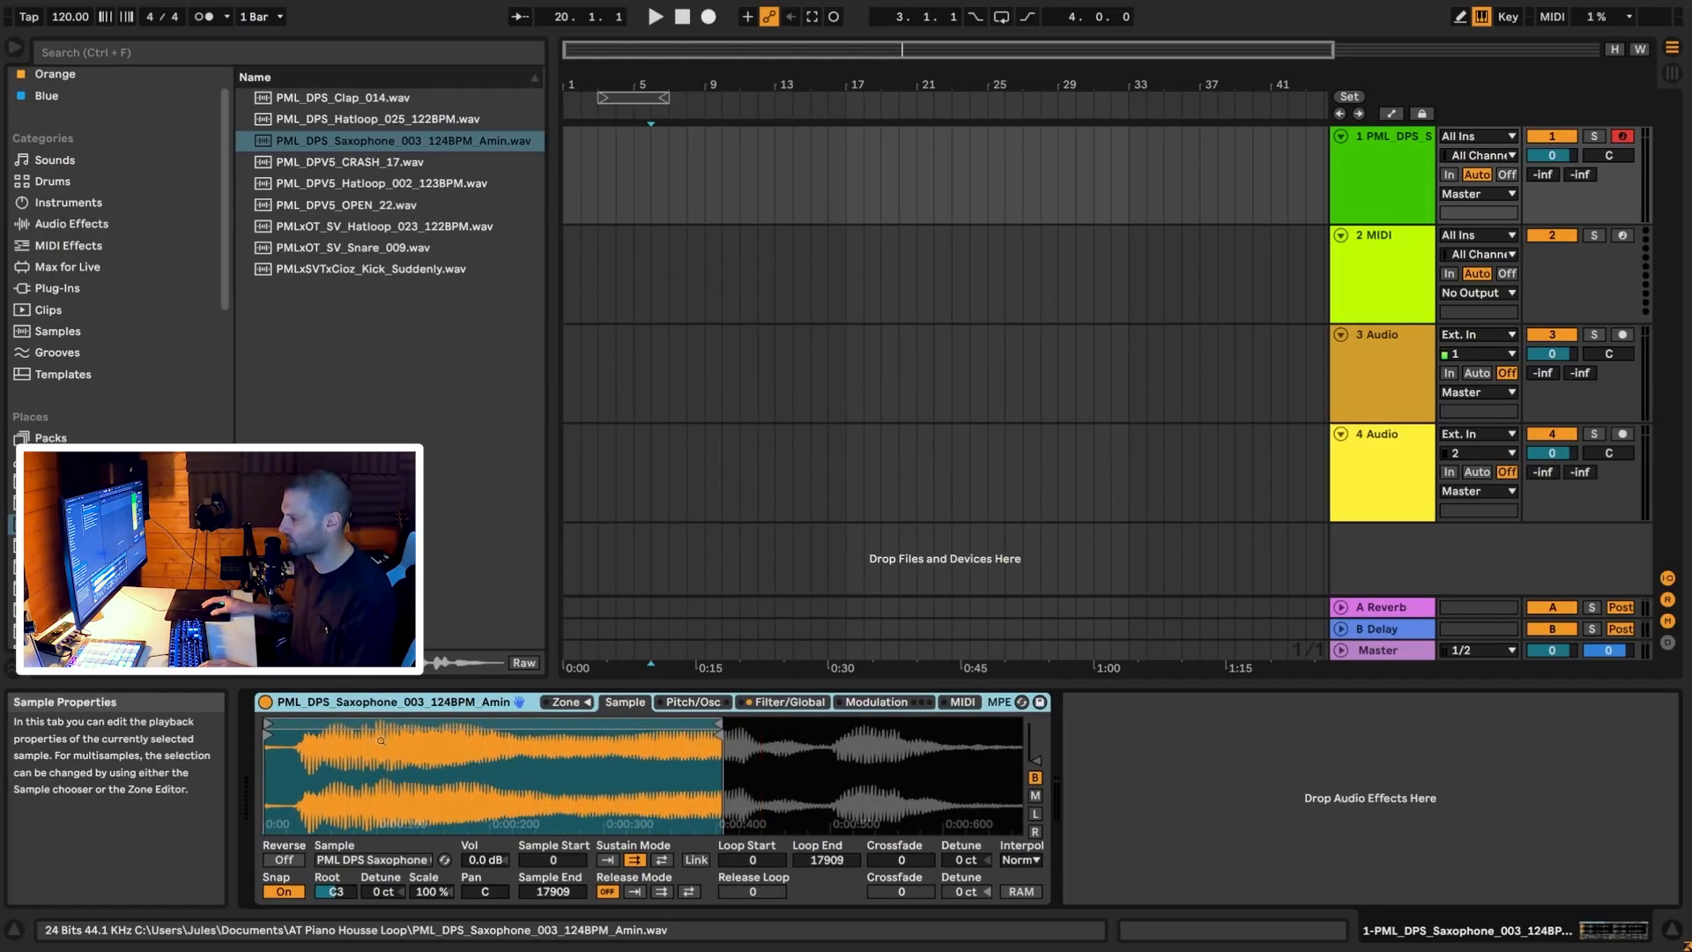
left_click_drag(265, 723, 539, 724)
mouse_move(264, 724)
left_mouse_down()
mouse_move(339, 724)
mouse_move(316, 724)
left_mouse_up()
key("a")
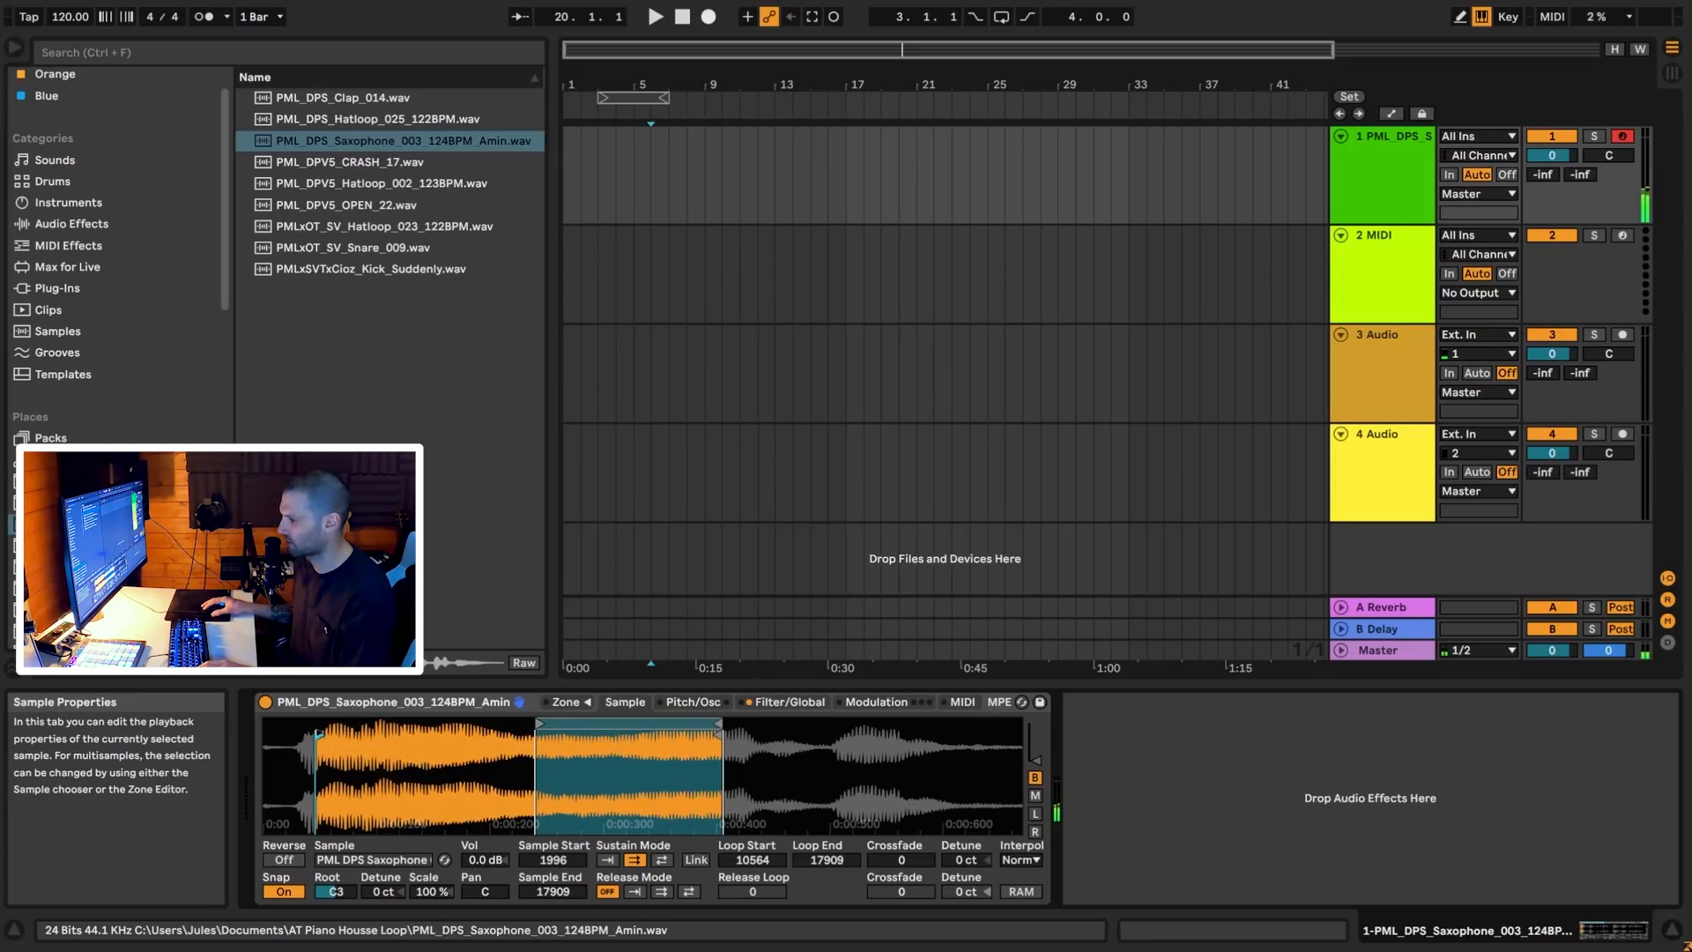
left_click_drag(315, 728, 282, 728)
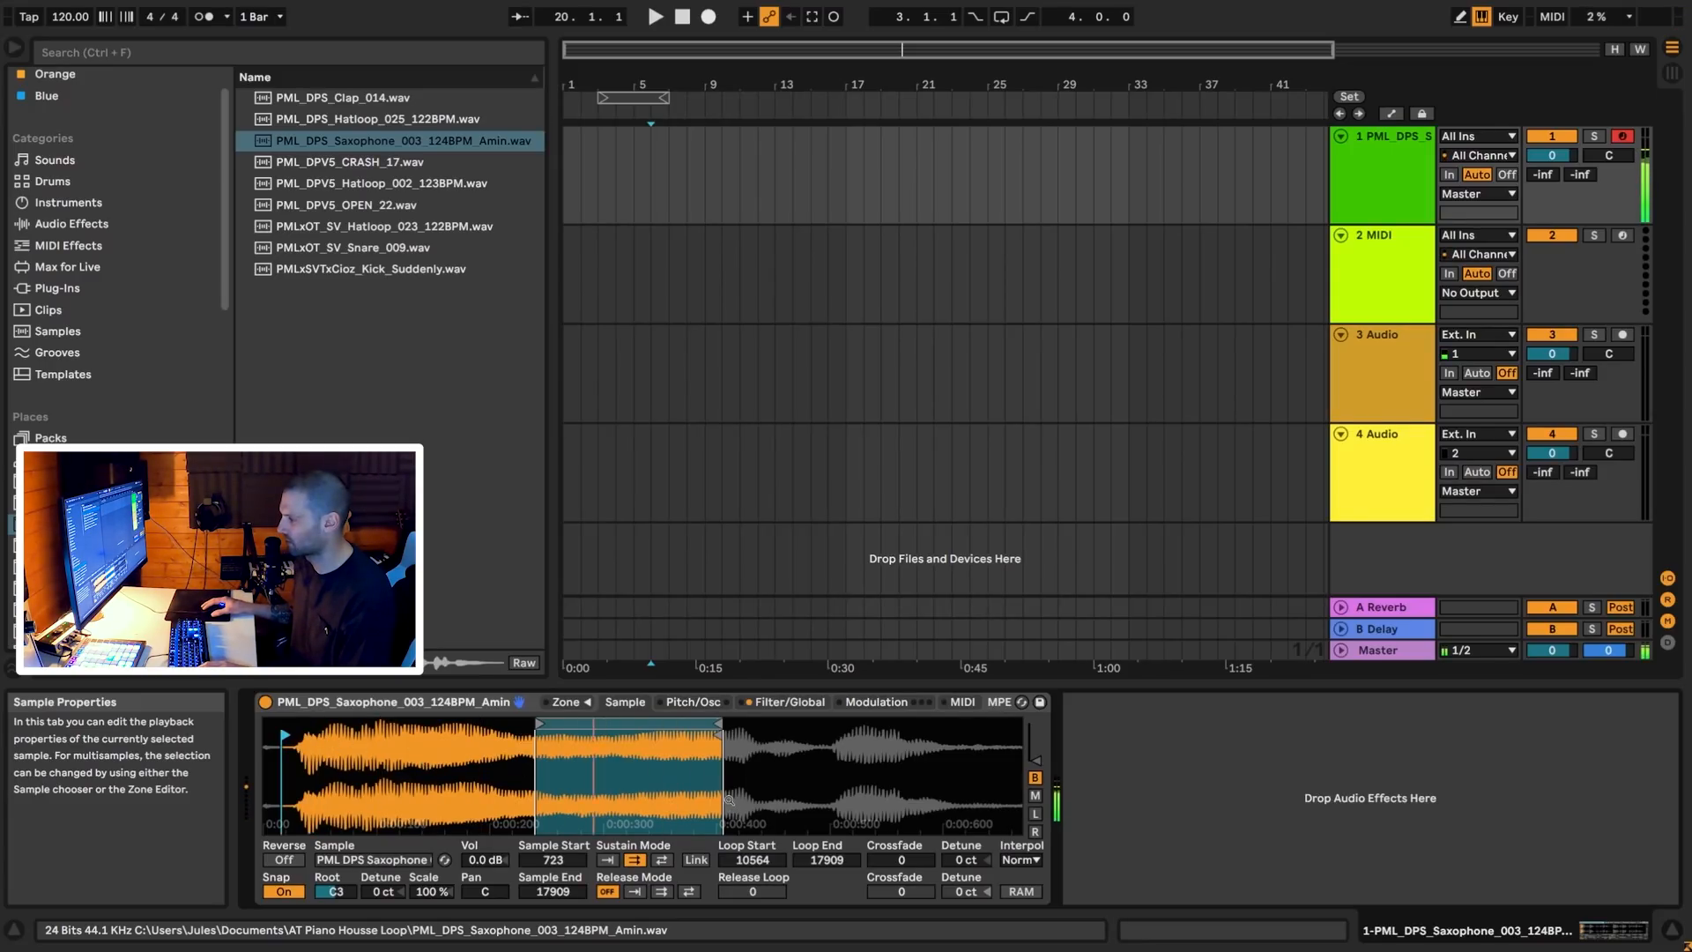
Set the sustain mode to loop back and forth with a loop crossfade of about 3230
left_click(661, 860)
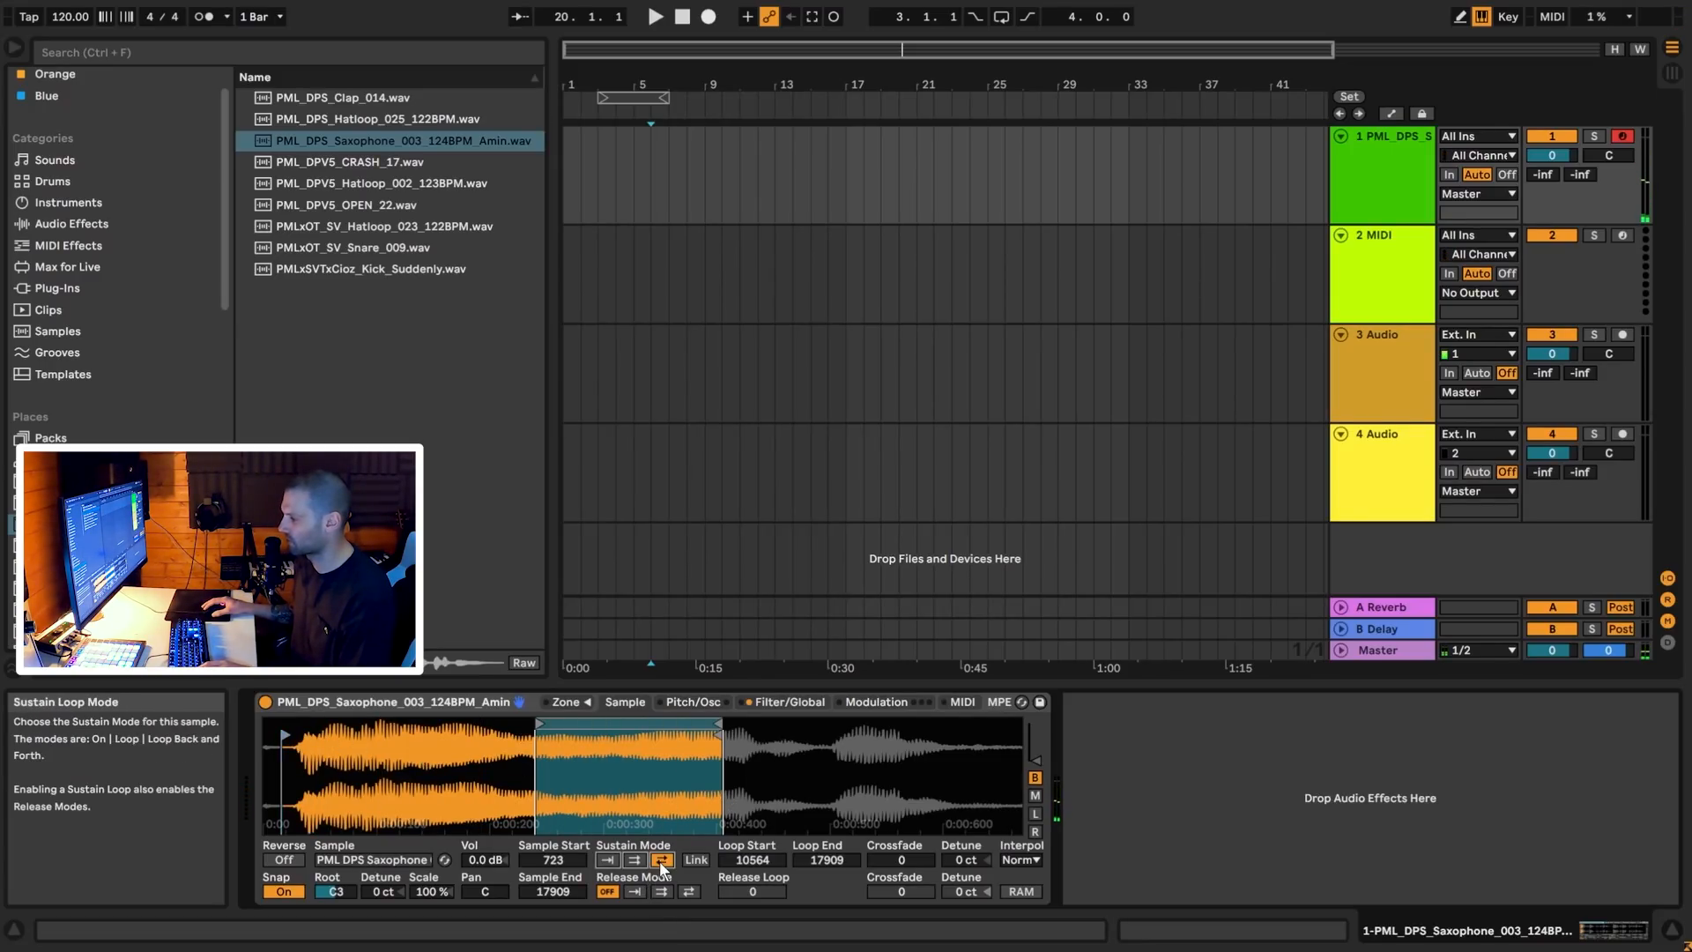
key("a")
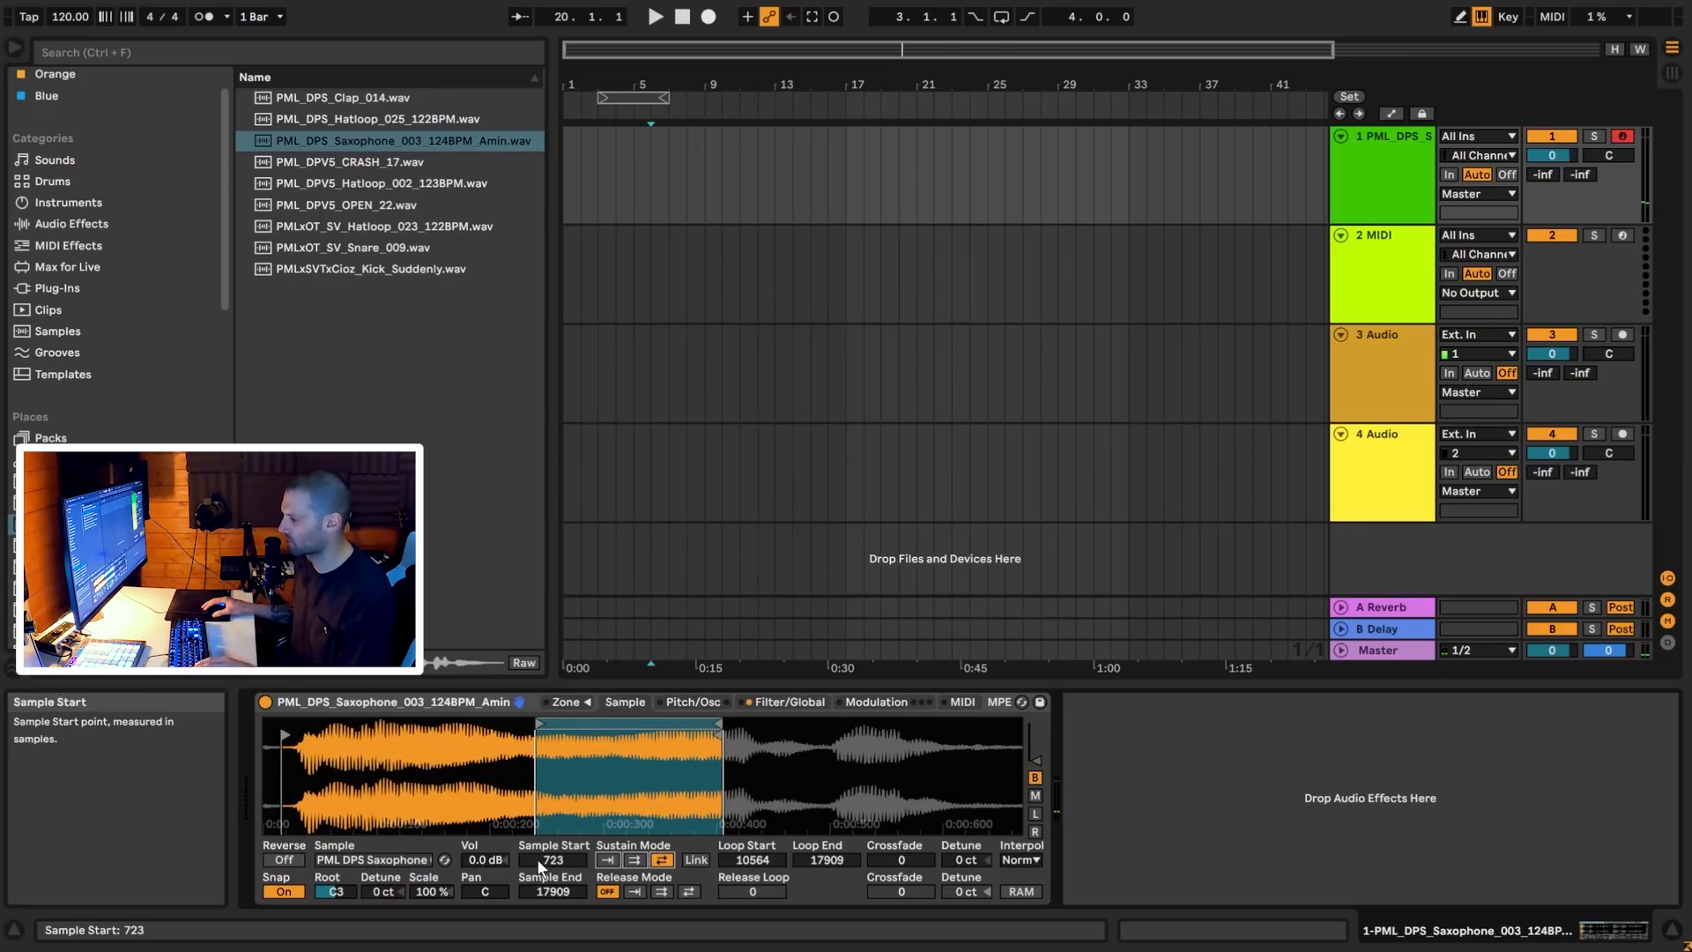
left_click_drag(901, 860, 901, 806)
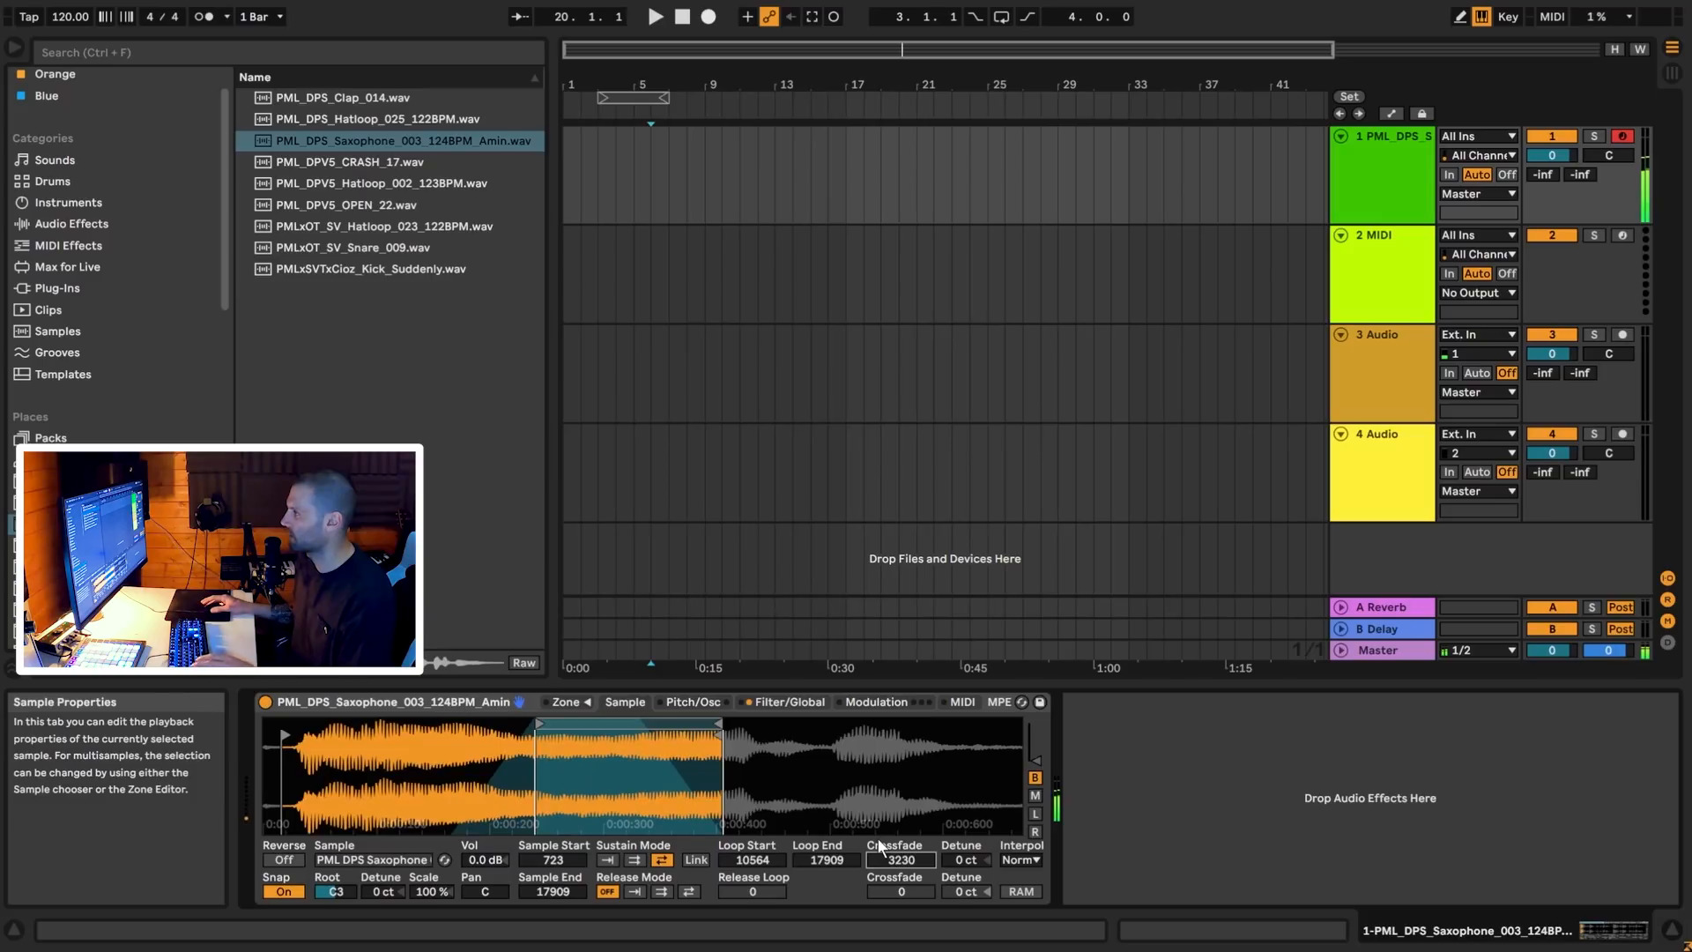
Search the browser for "tuner" and add the Tuner device after the Sampler
left_click(252, 53)
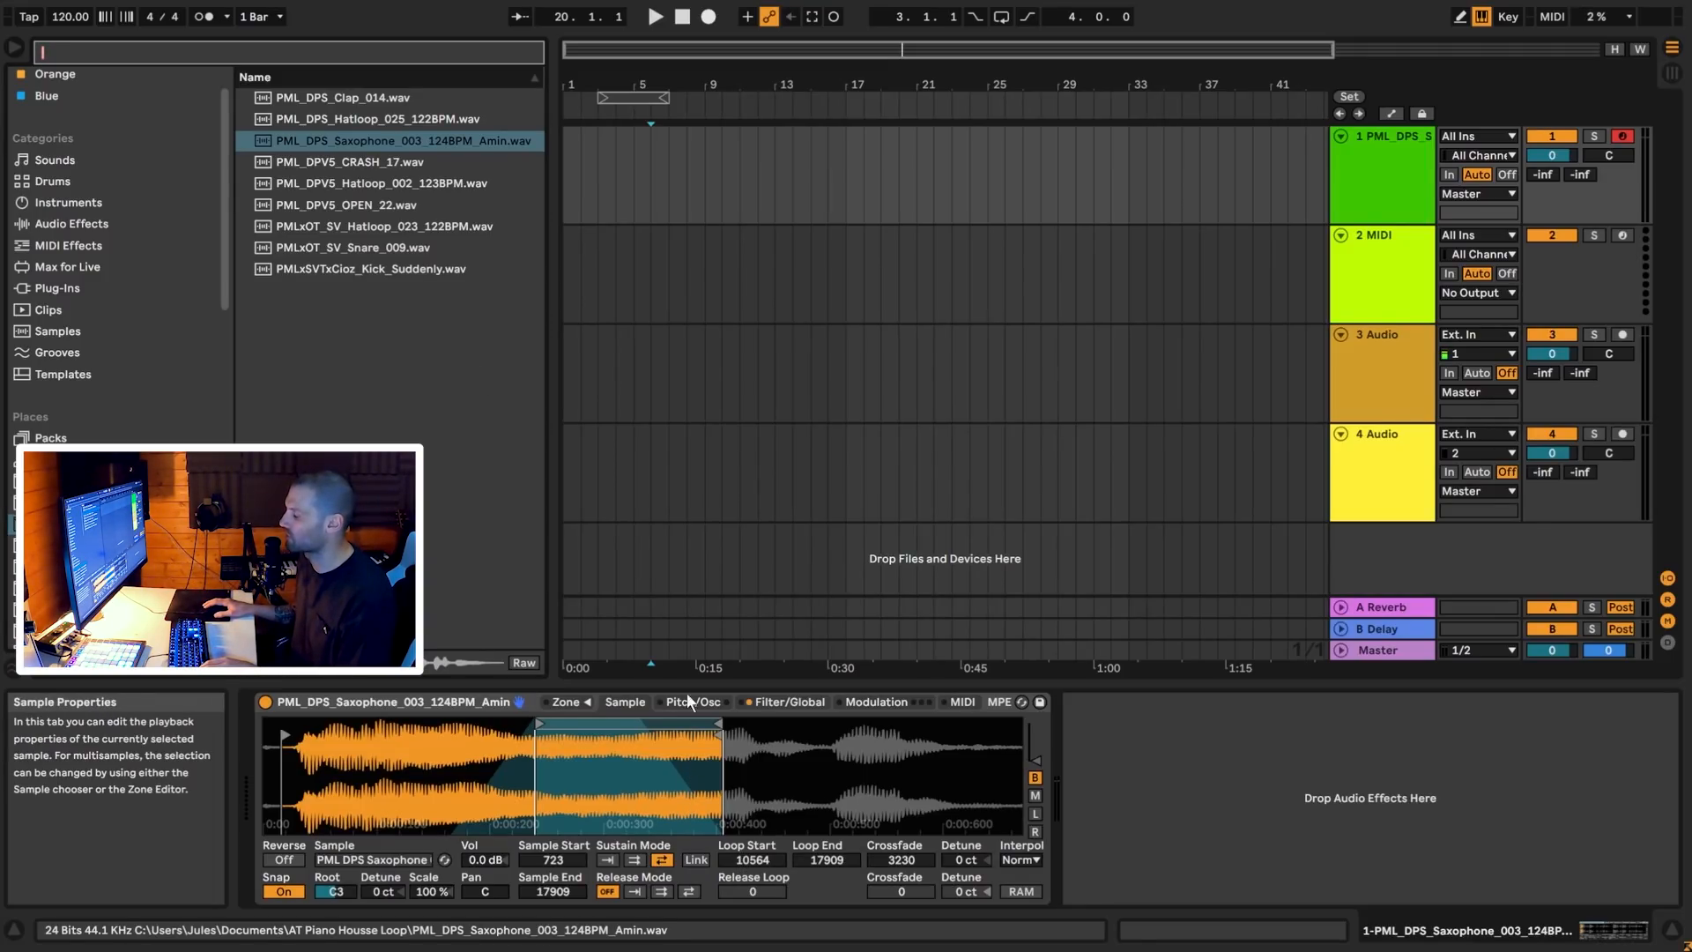
type("tuner")
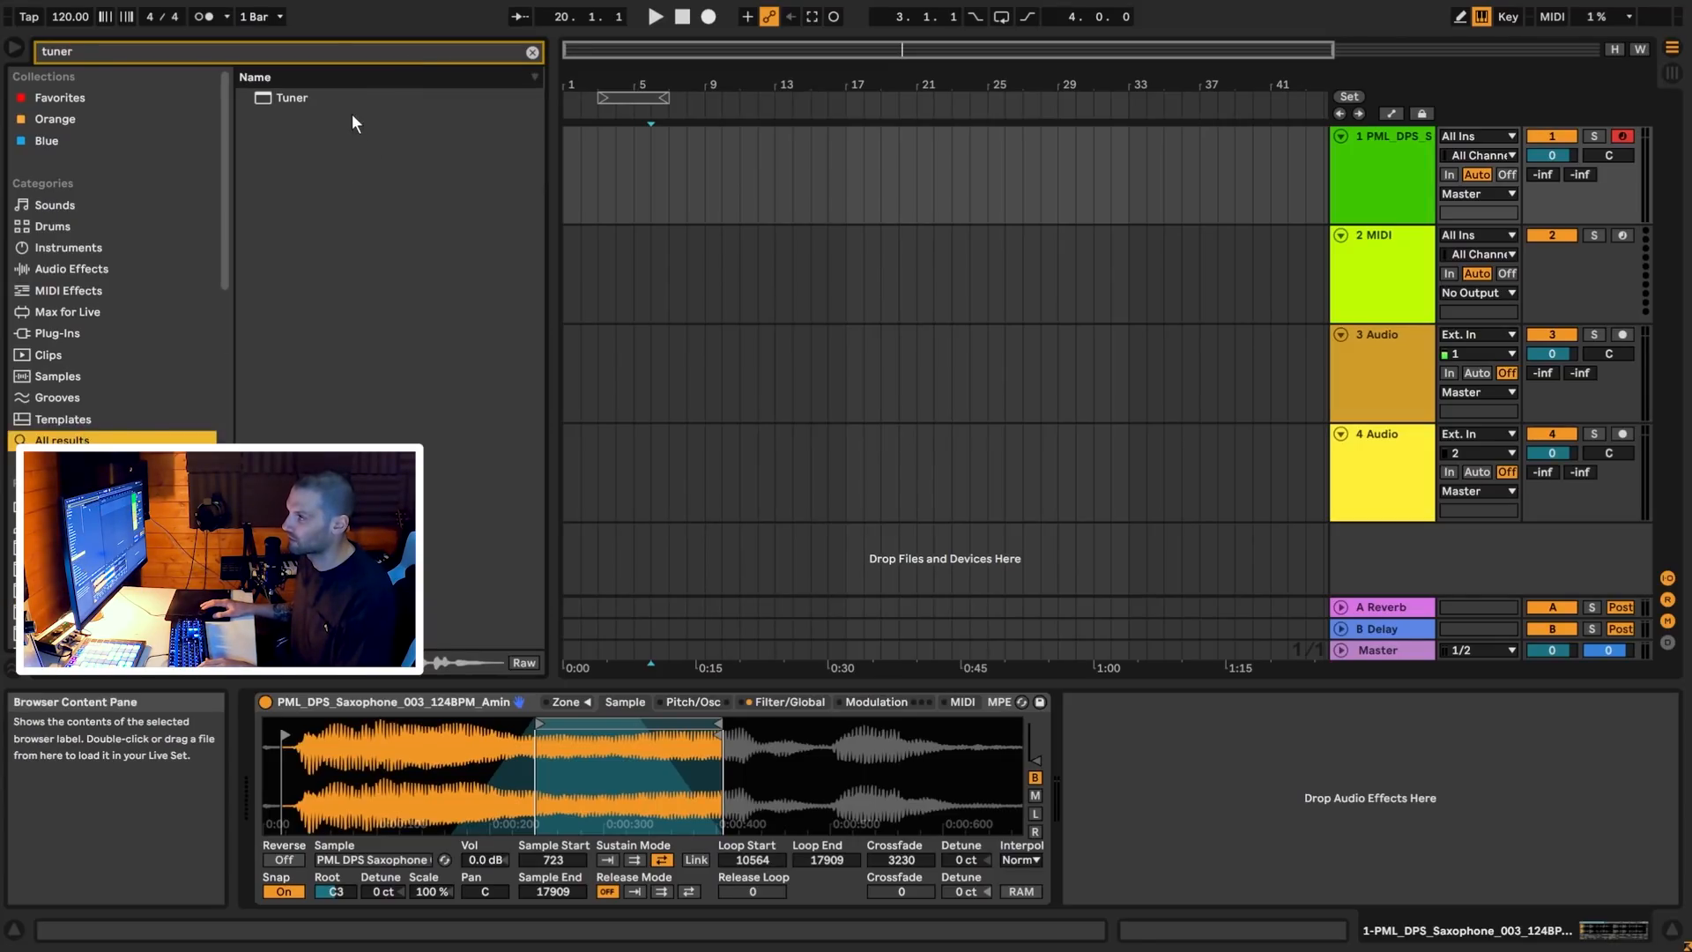
double_click(351, 101)
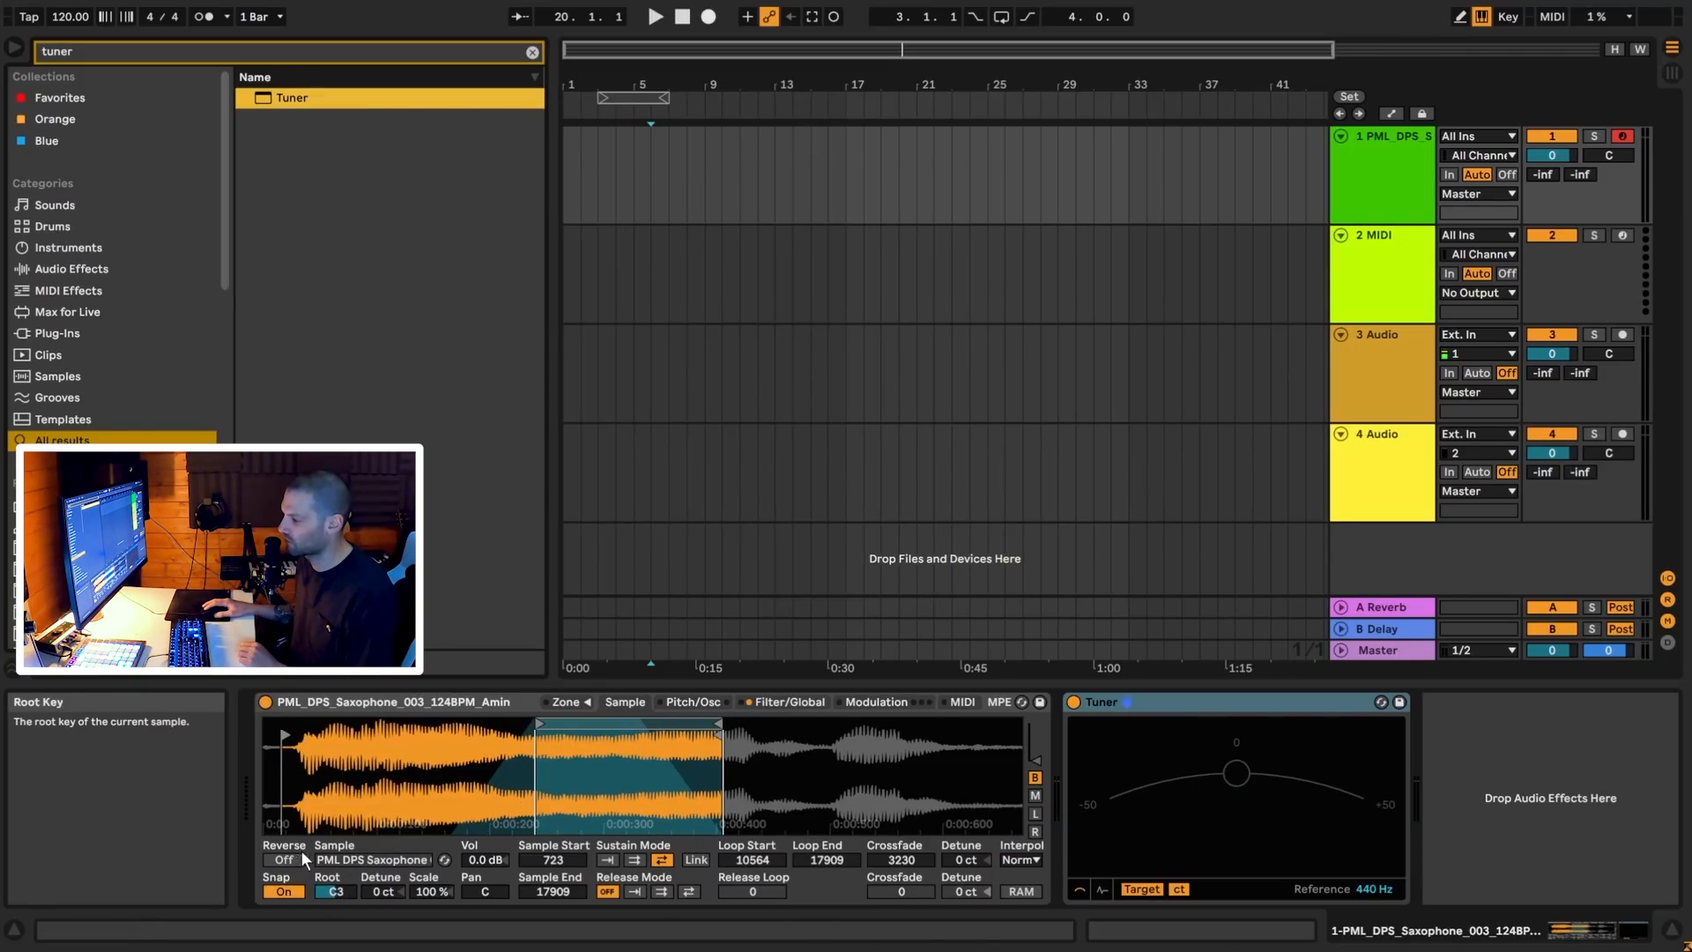
Try different root keys for the saxophone sample, such as G#2 and E3, against the Tuner
left_click(336, 890)
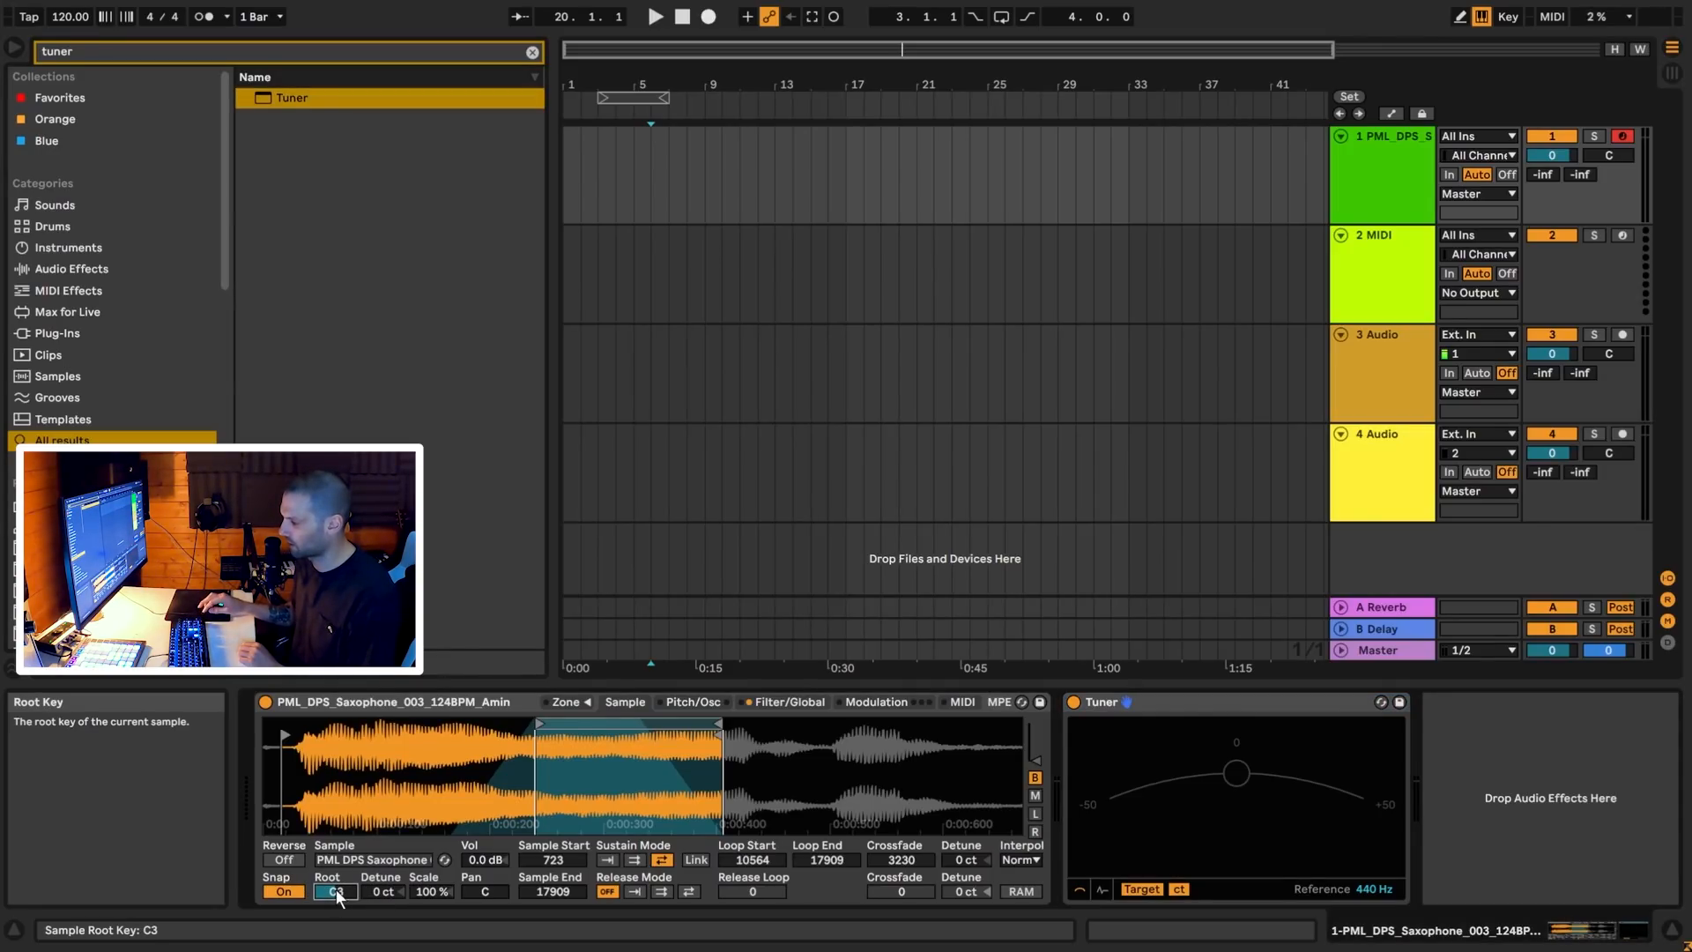
key("Down")
key("Down")
key("Down")
key("Down")
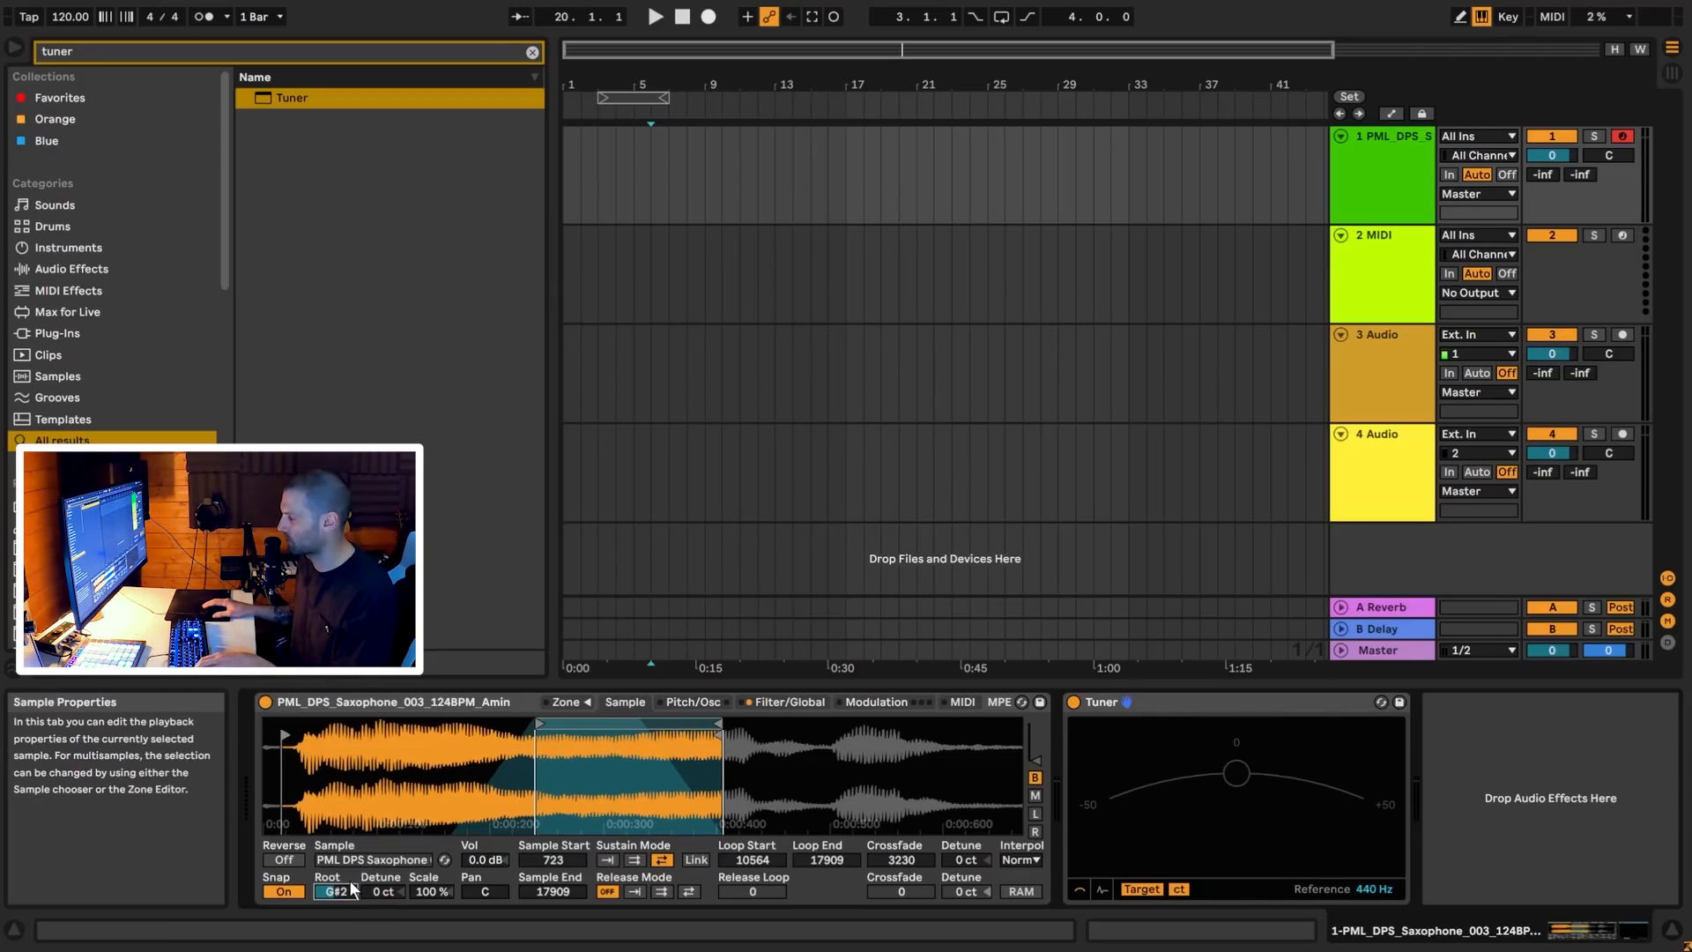
key("Up")
key("Up")
key("Up")
key("Up")
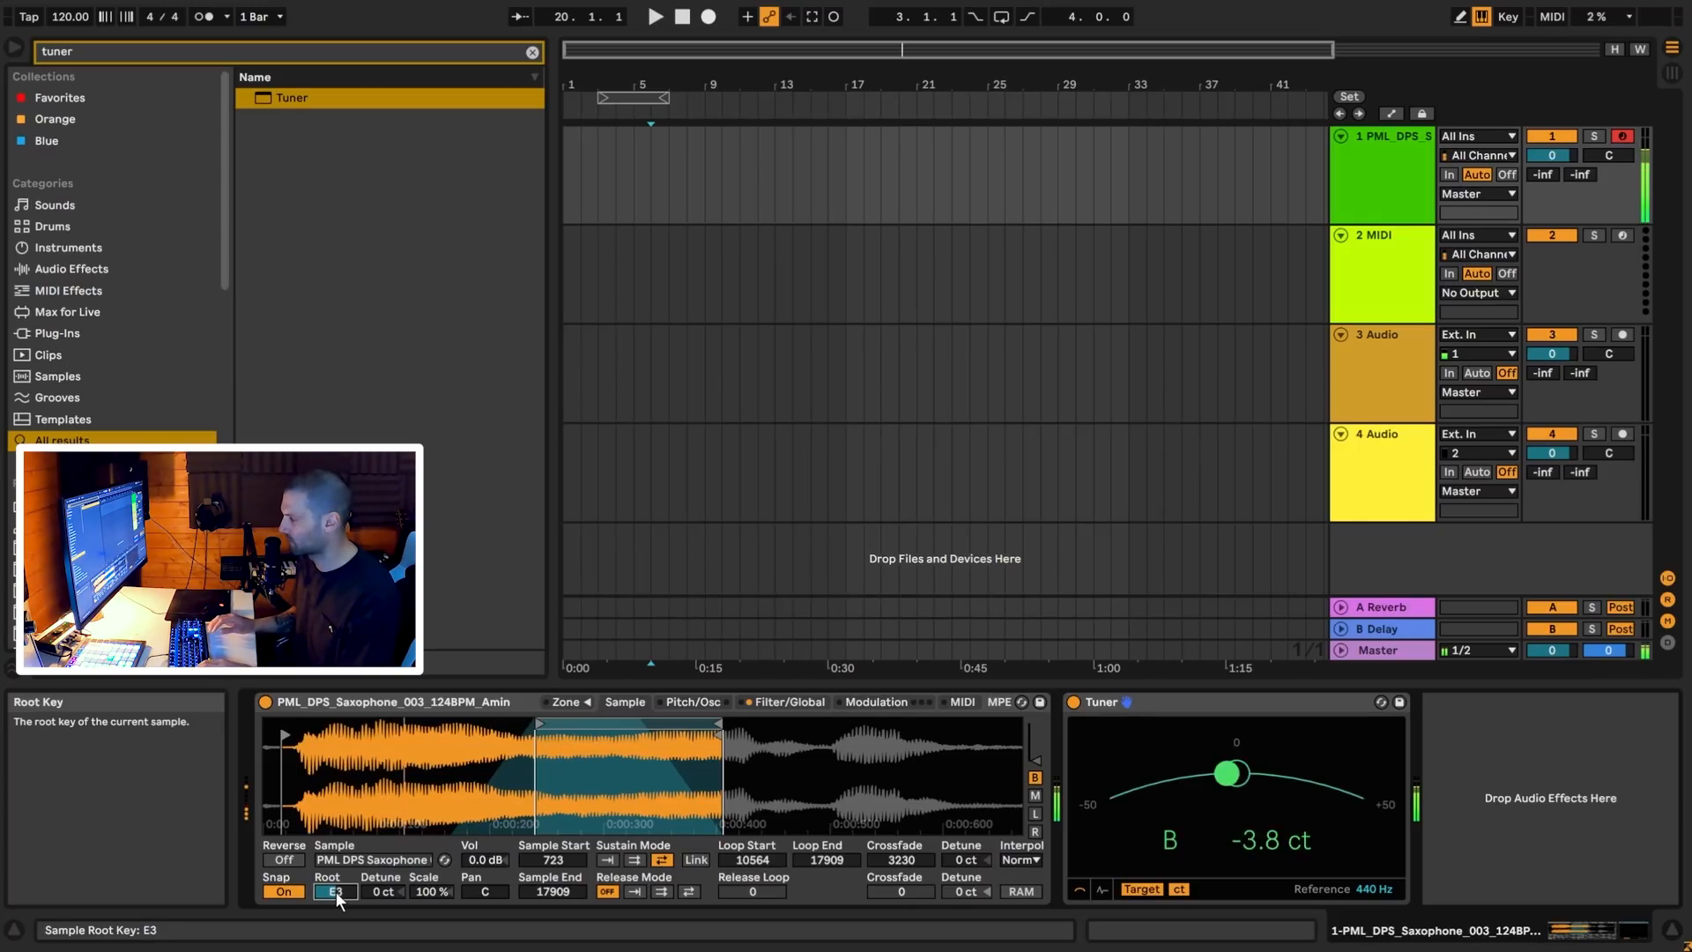
key("Up")
key("Up")
key("Up")
key("Down")
key("Down")
key("Down")
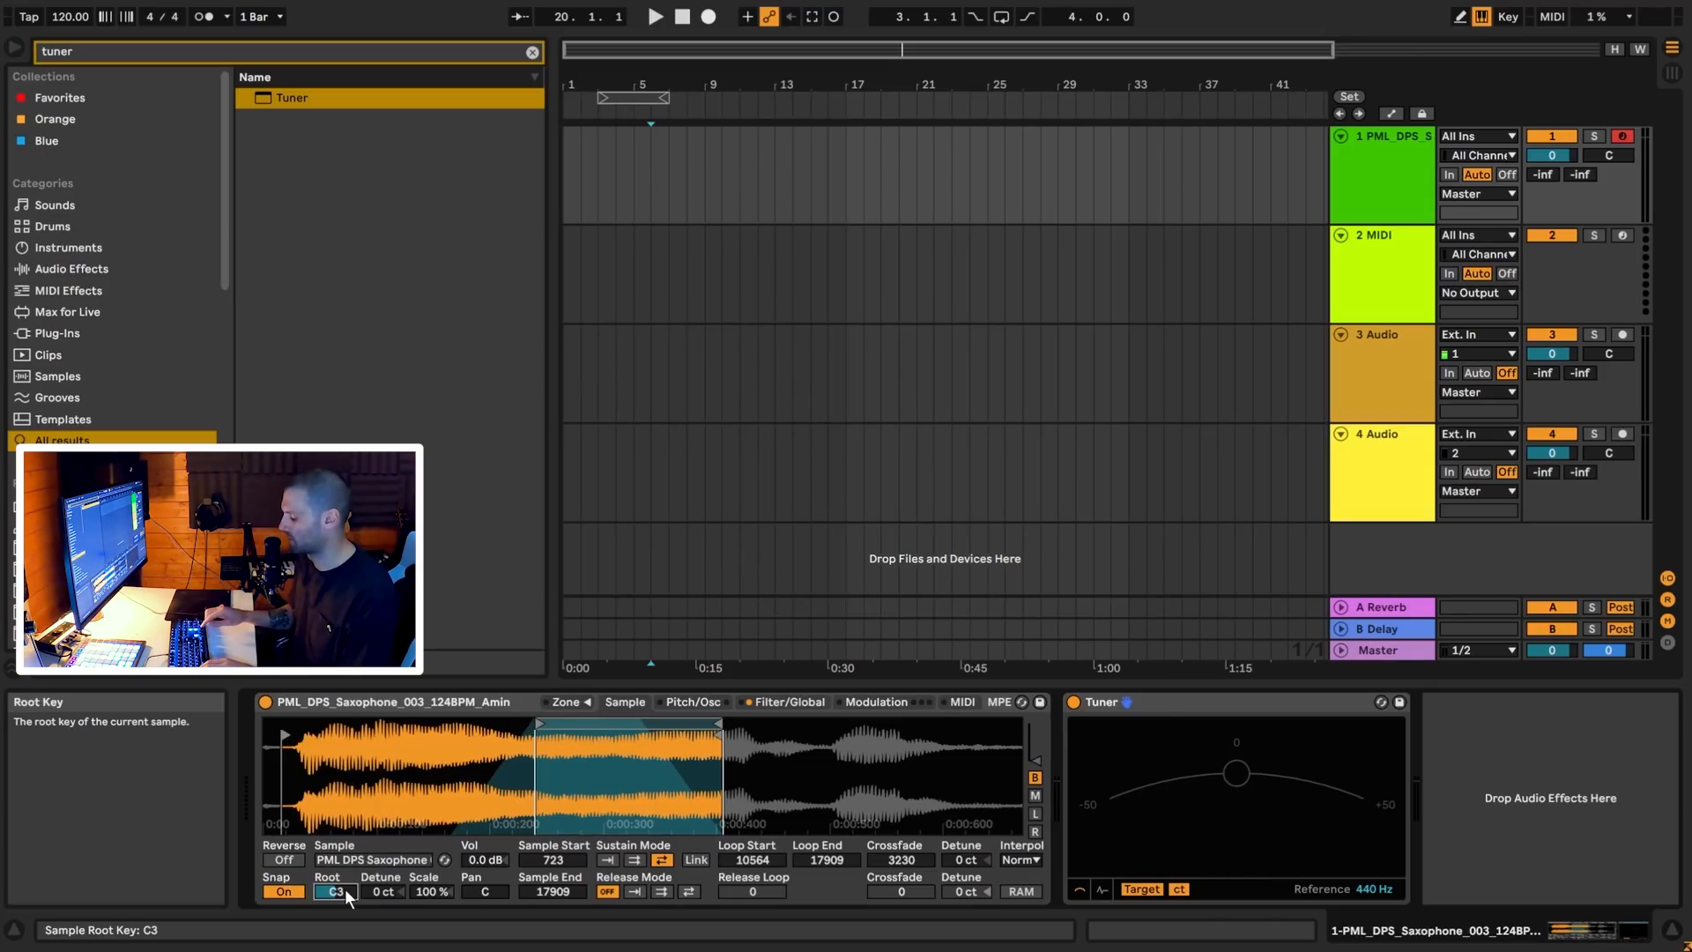
Set the saxophone sample's root key to E3 and play a note to check its pitch on the Tuner
key("Up")
key("Up")
key("Up")
key("Up")
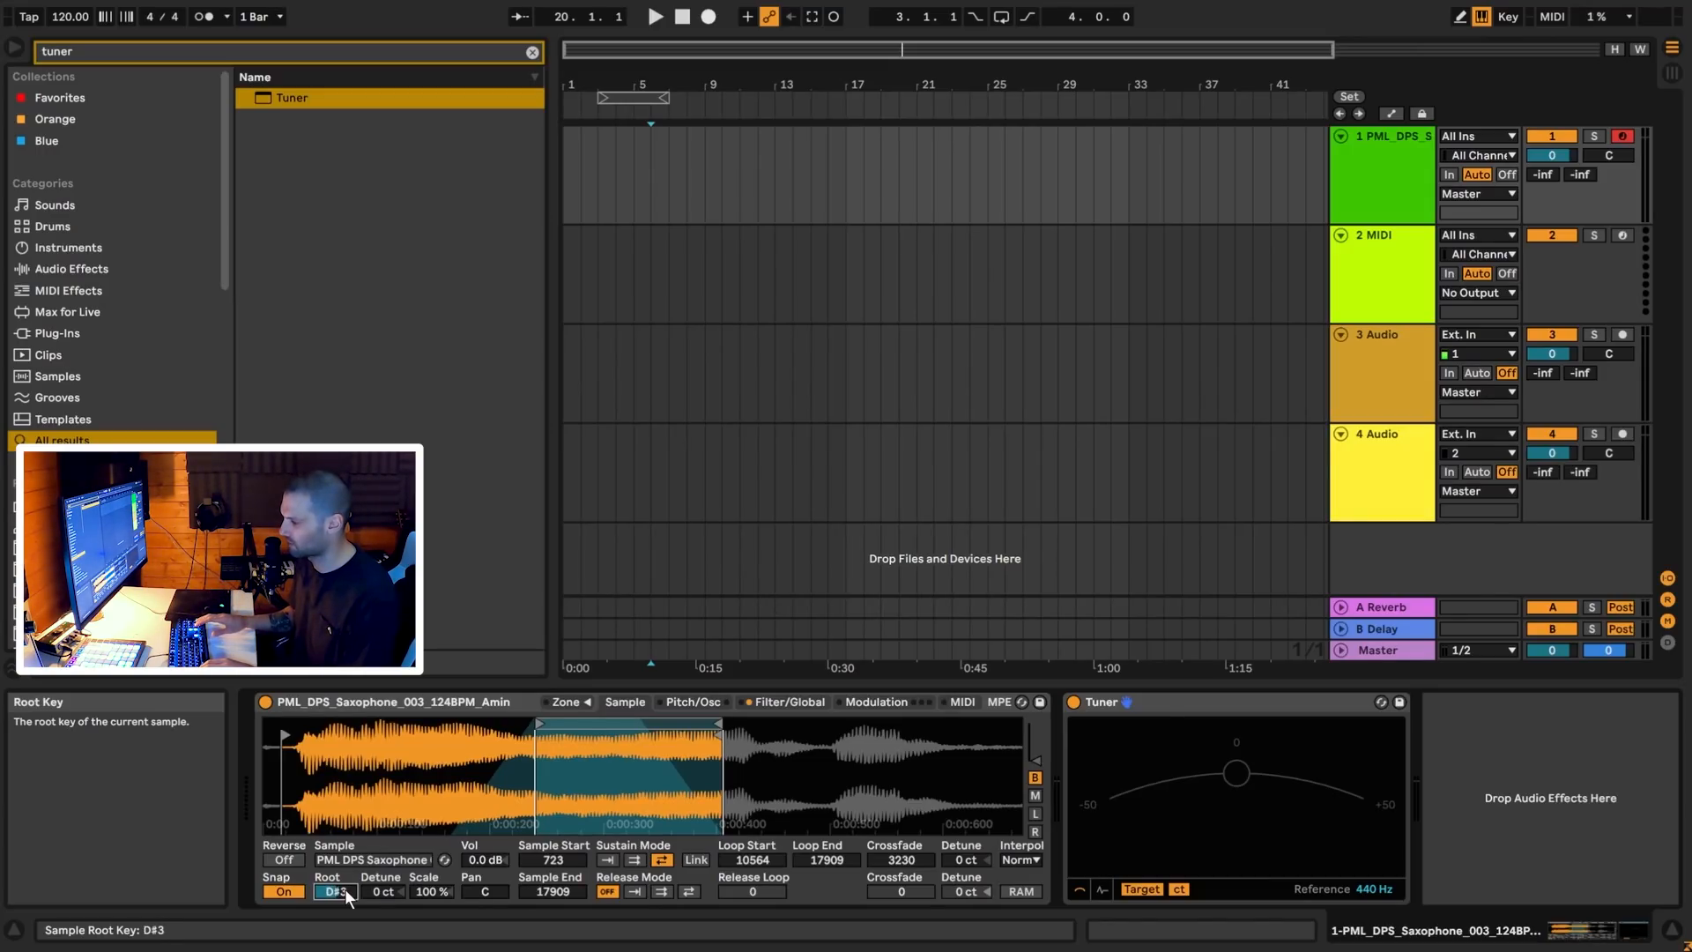
key("a")
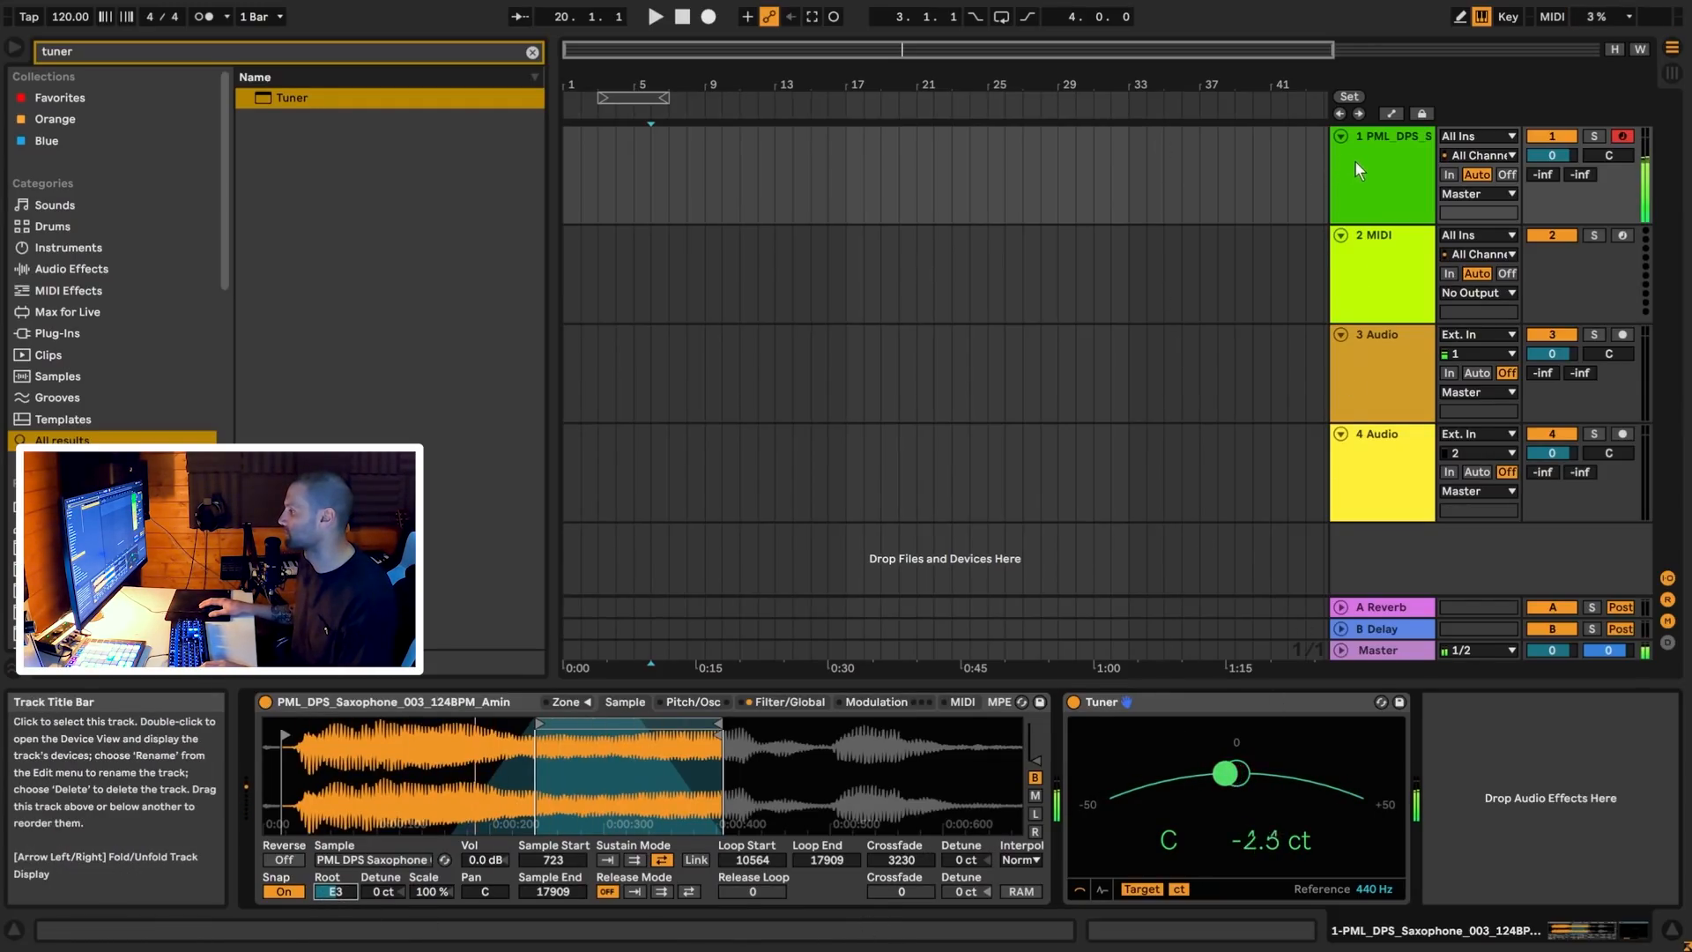
Create a 16-bar MIDI clip on the saxophone track from bar 17 to 33 and set its adaptive grid to Narrow
left_click_drag(848, 172, 1128, 176)
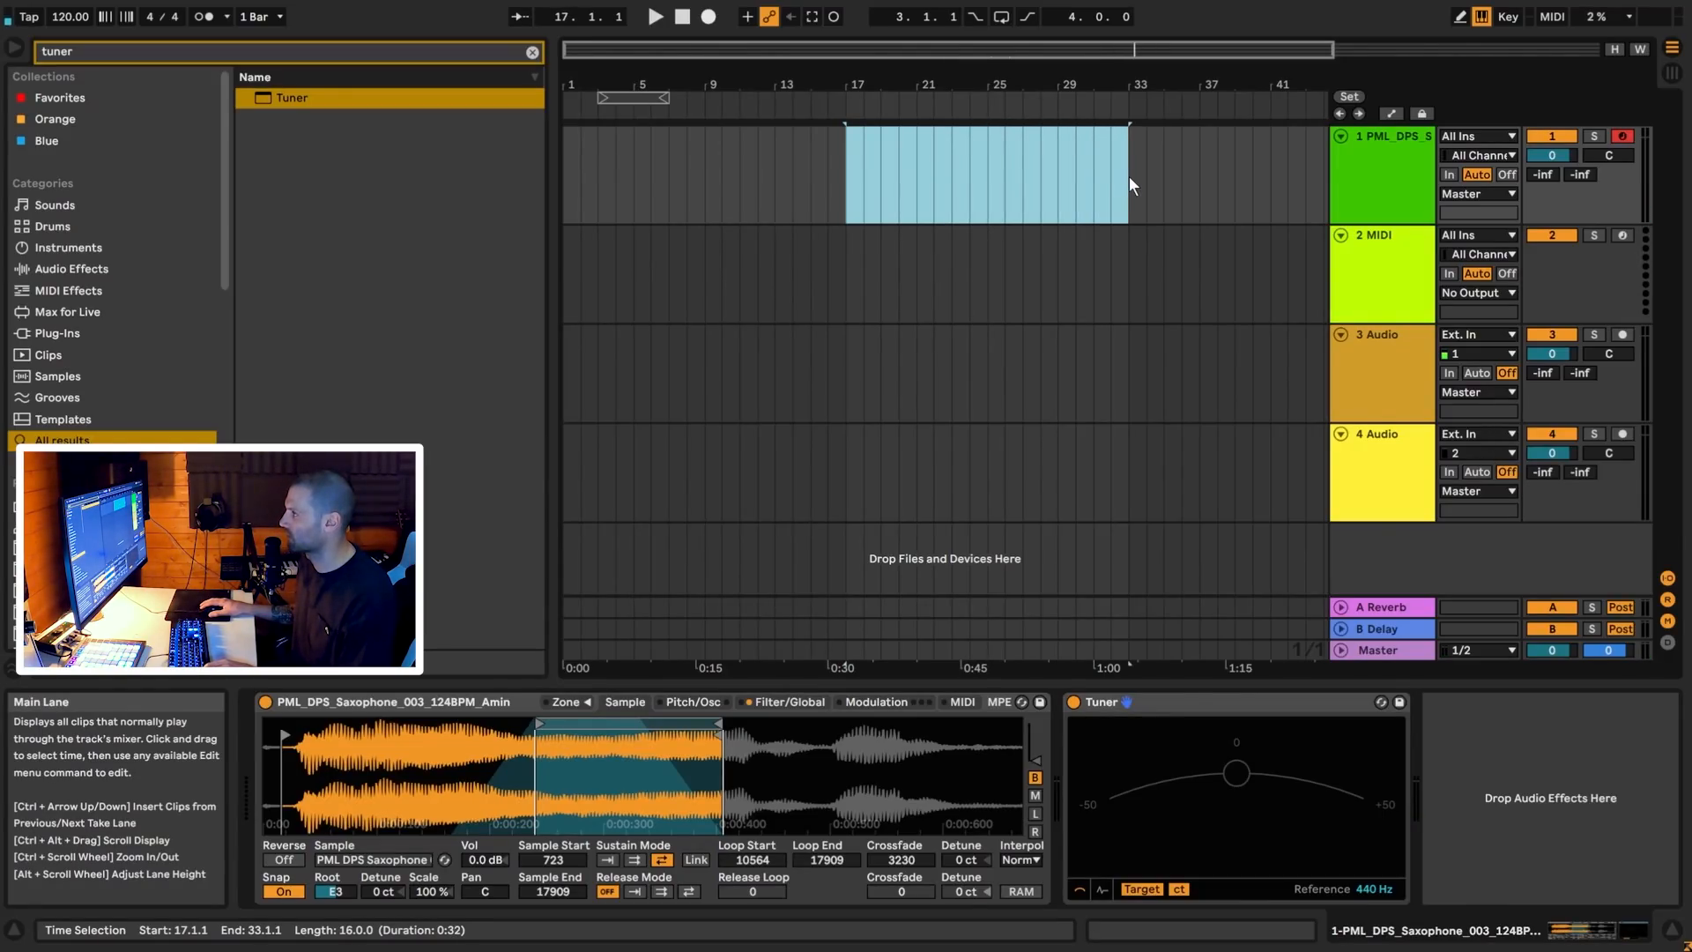
key("ctrl+shift+m")
right_click(595, 700)
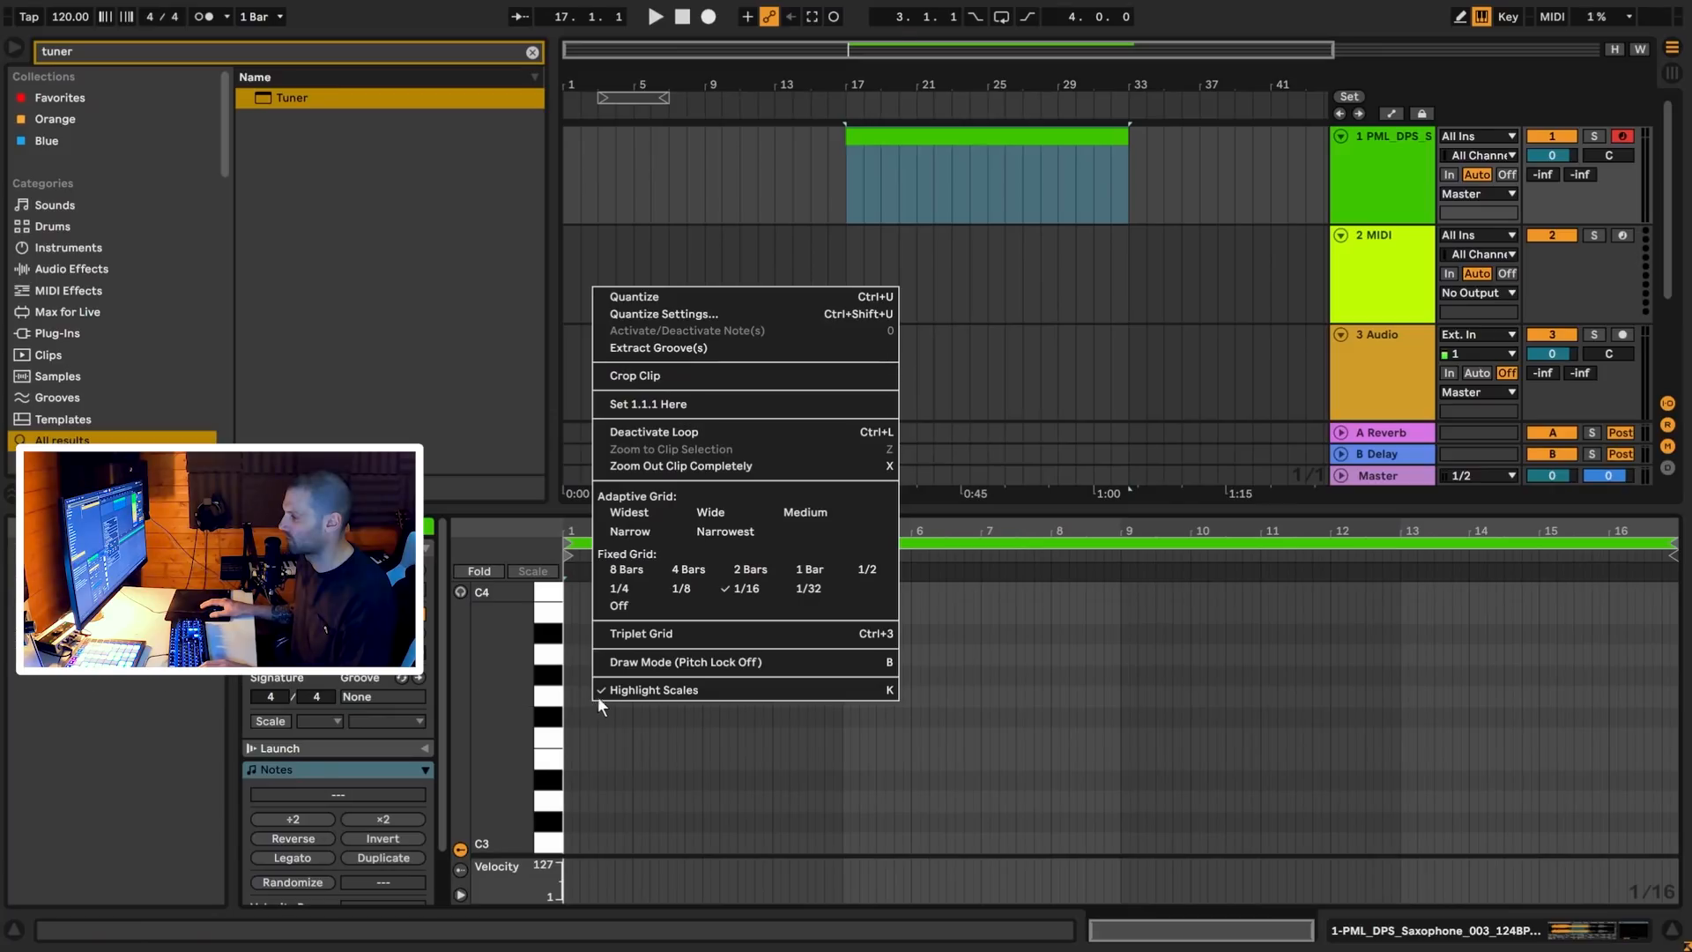
left_click(637, 531)
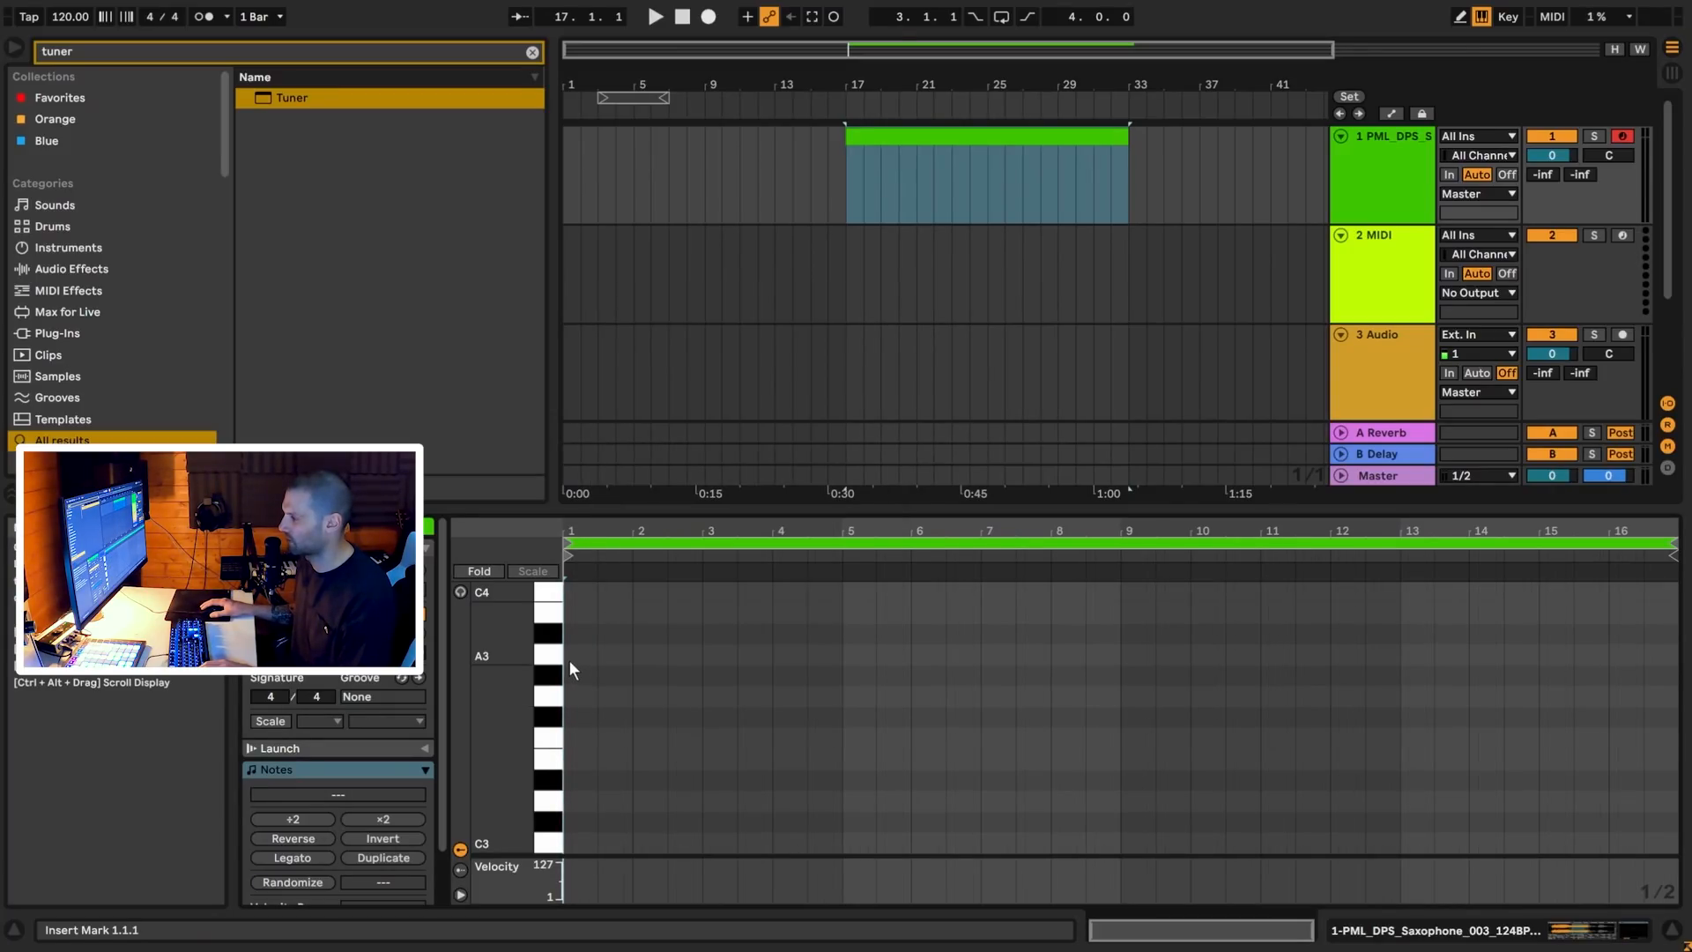
Add an A3 note spanning all 16 bars of the clip and play it back to check the Tuner
double_click(571, 655)
left_click_drag(598, 654, 1677, 654)
key("space")
left_click(1401, 185)
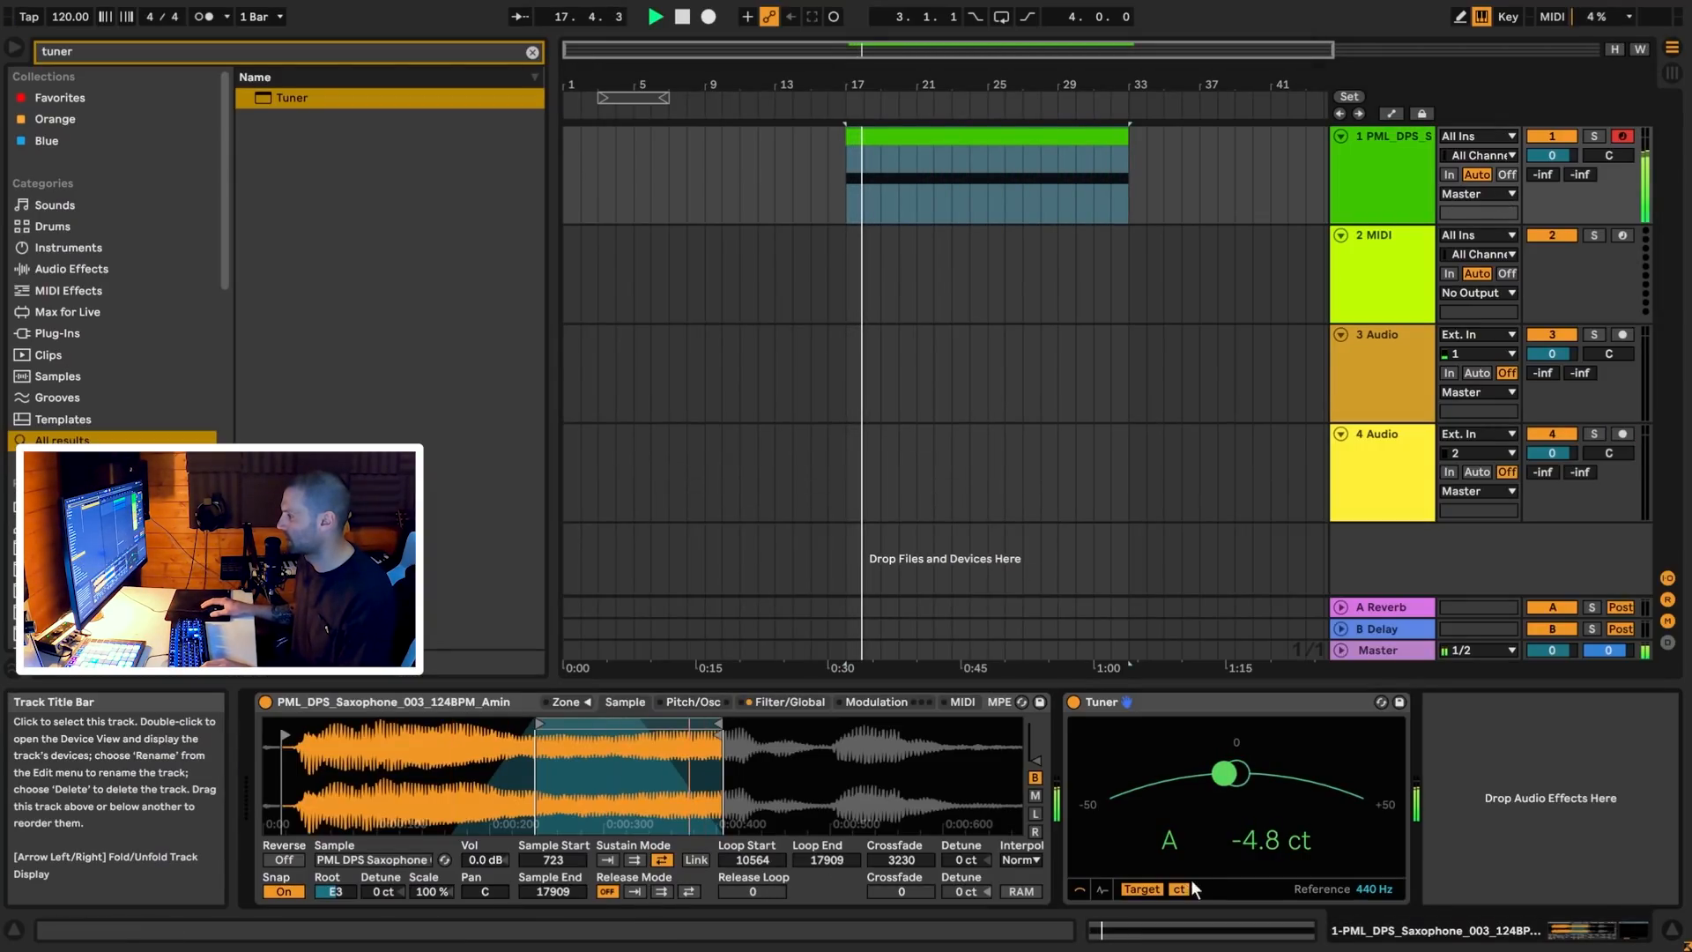
key("space")
Transpose the long note down one octave to A2 and play the clip with the track's devices shown
double_click(1086, 152)
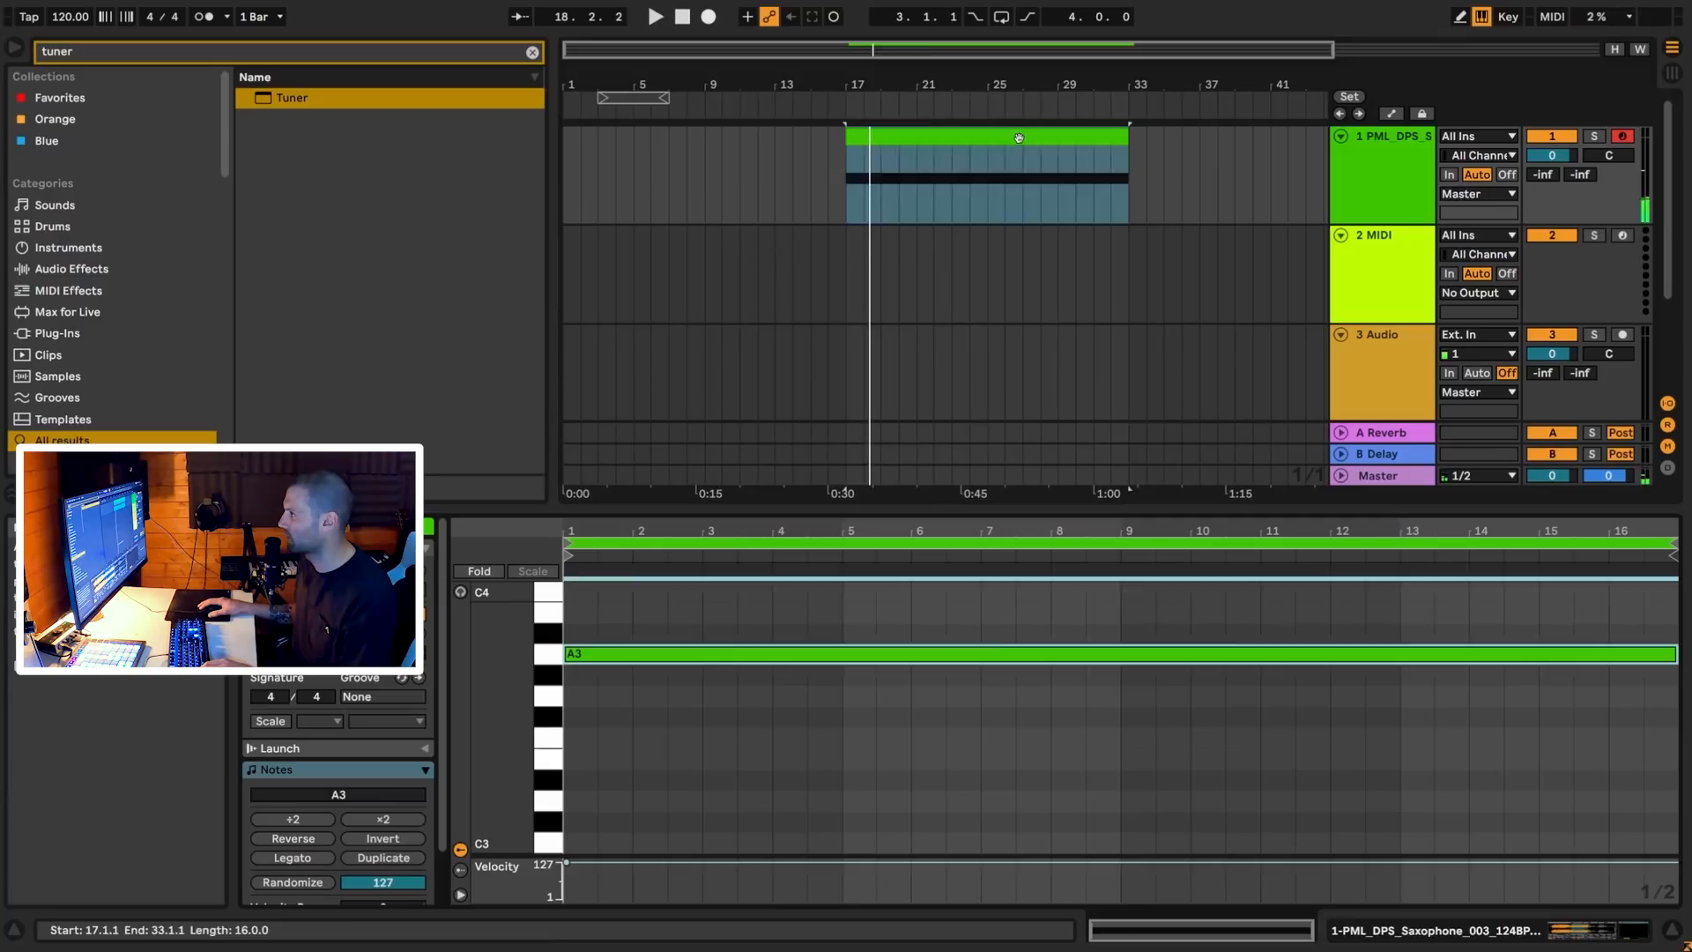
key("shift+Down")
key("space")
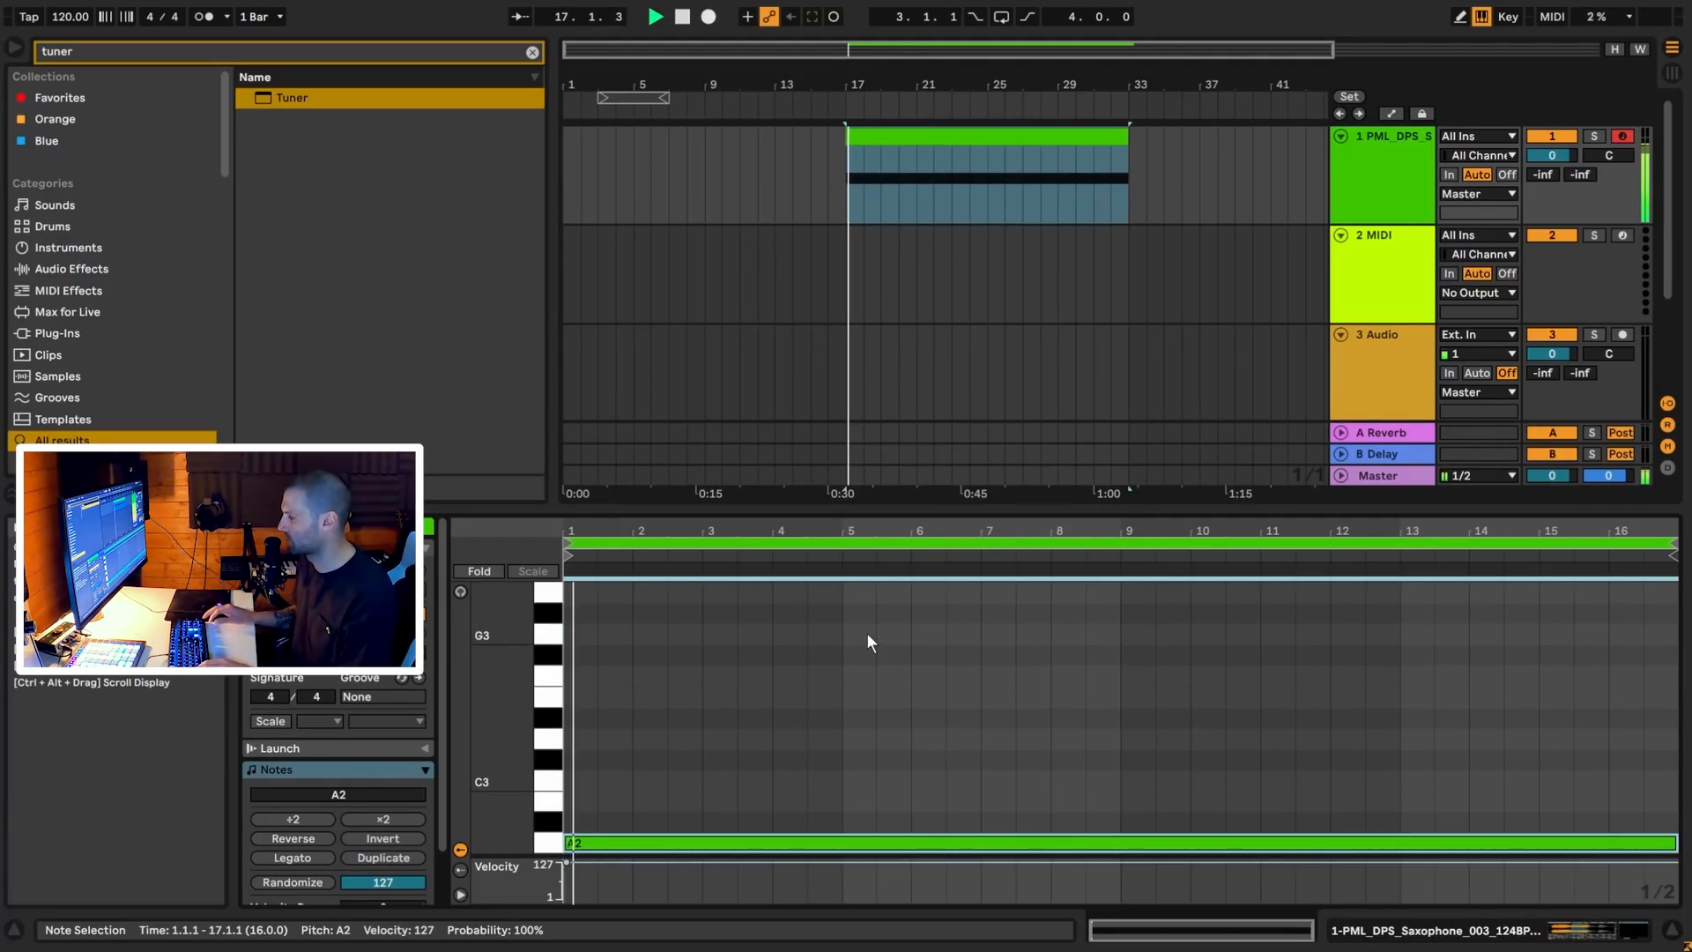
left_click(1367, 182)
key("ctrl+t")
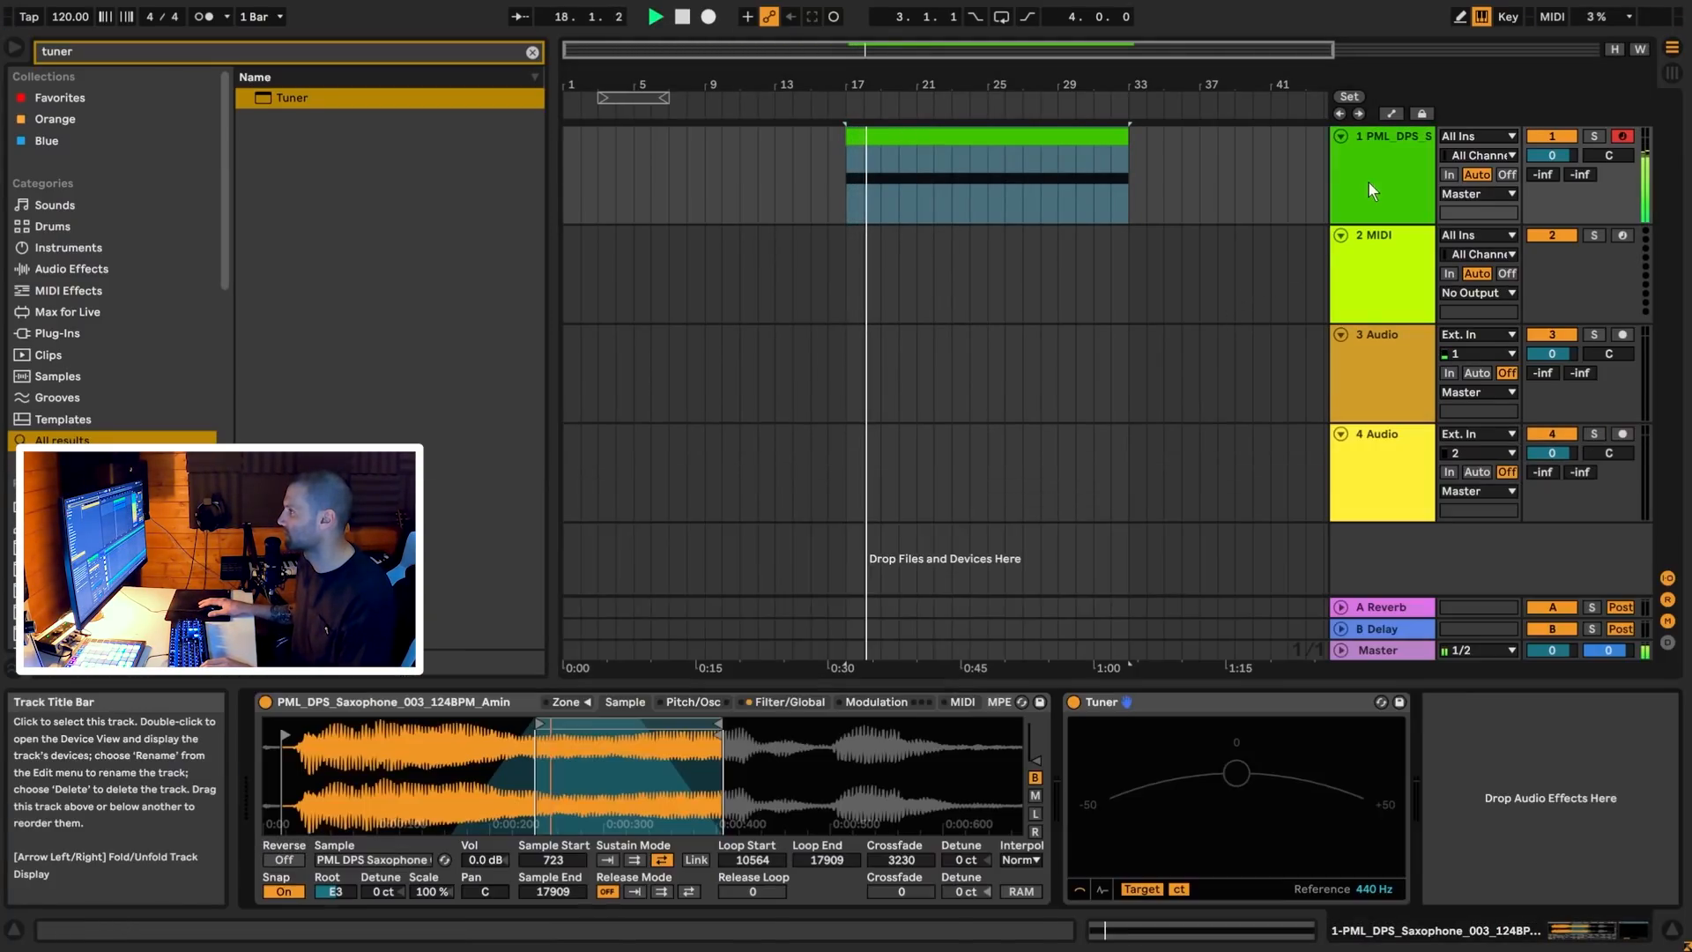
key("space")
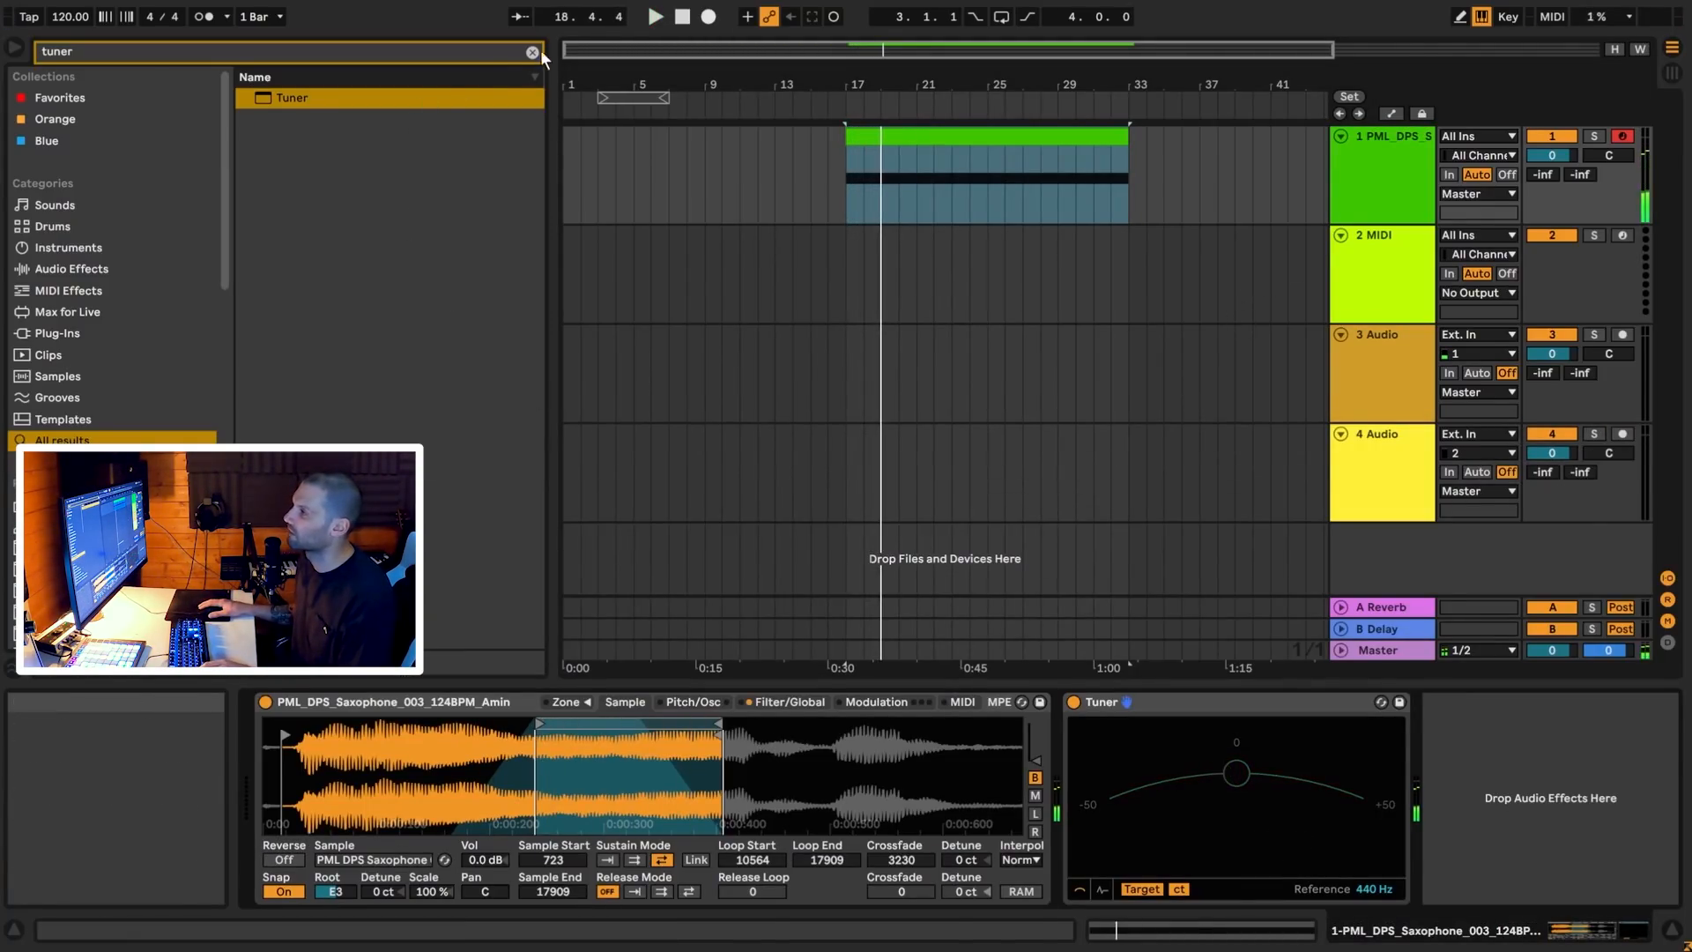
Search the browser for Reverb and add the effect to the saxophone track after the Tuner
left_click(530, 53)
type("rever")
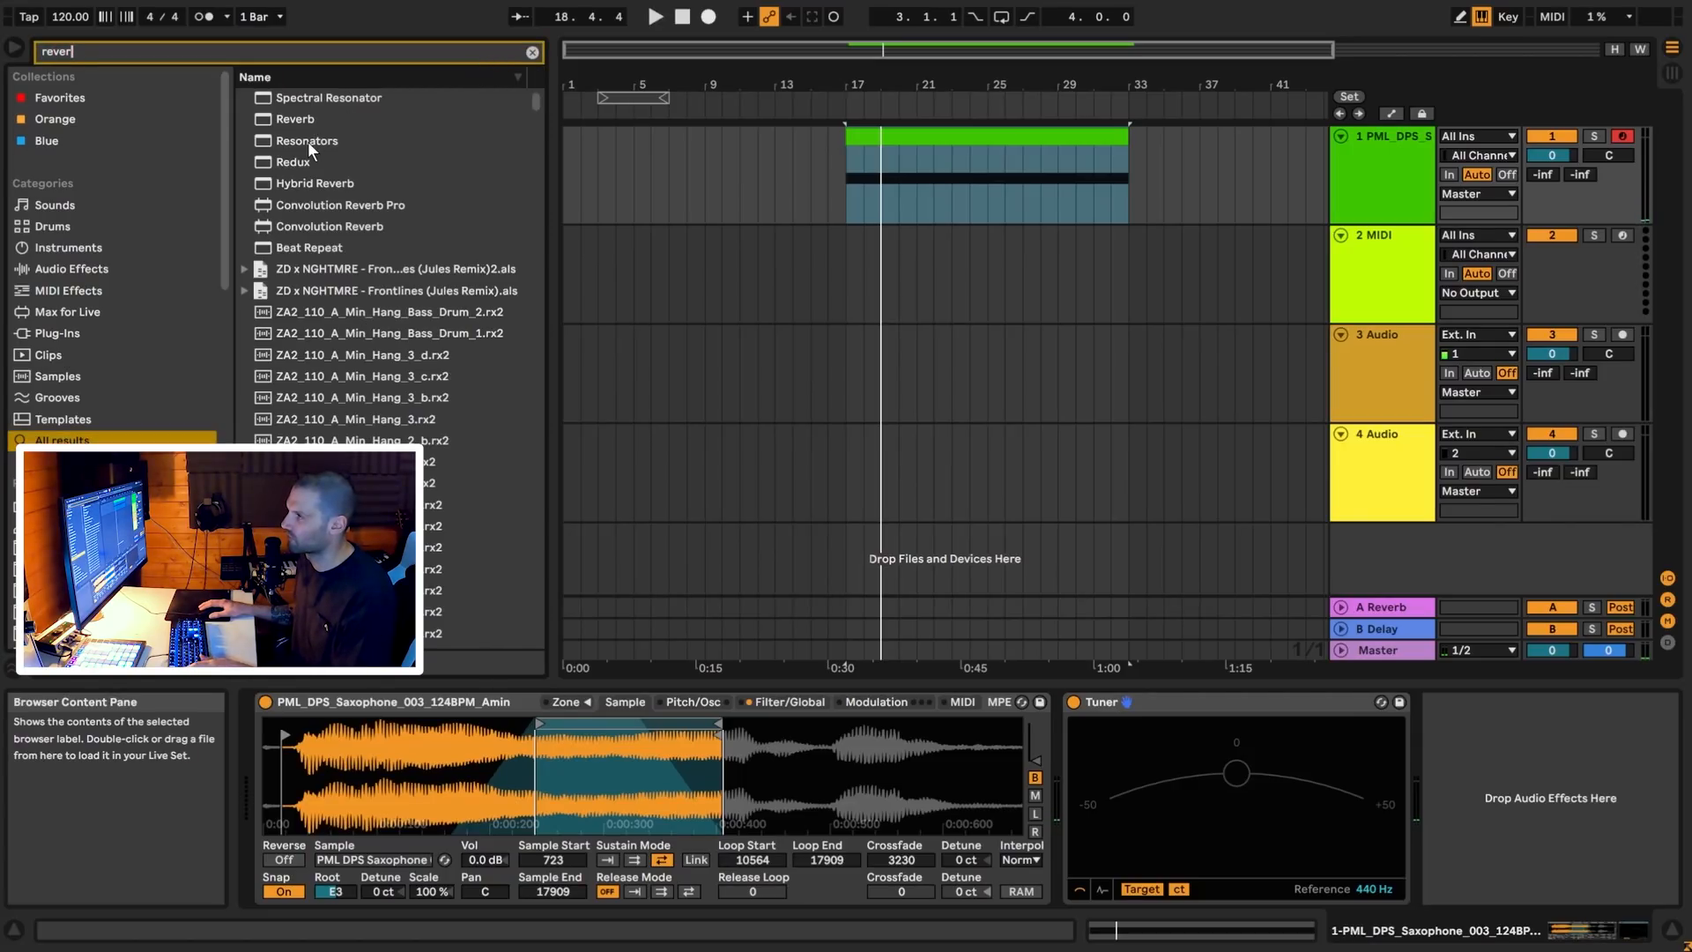
left_click(304, 101)
double_click(304, 102)
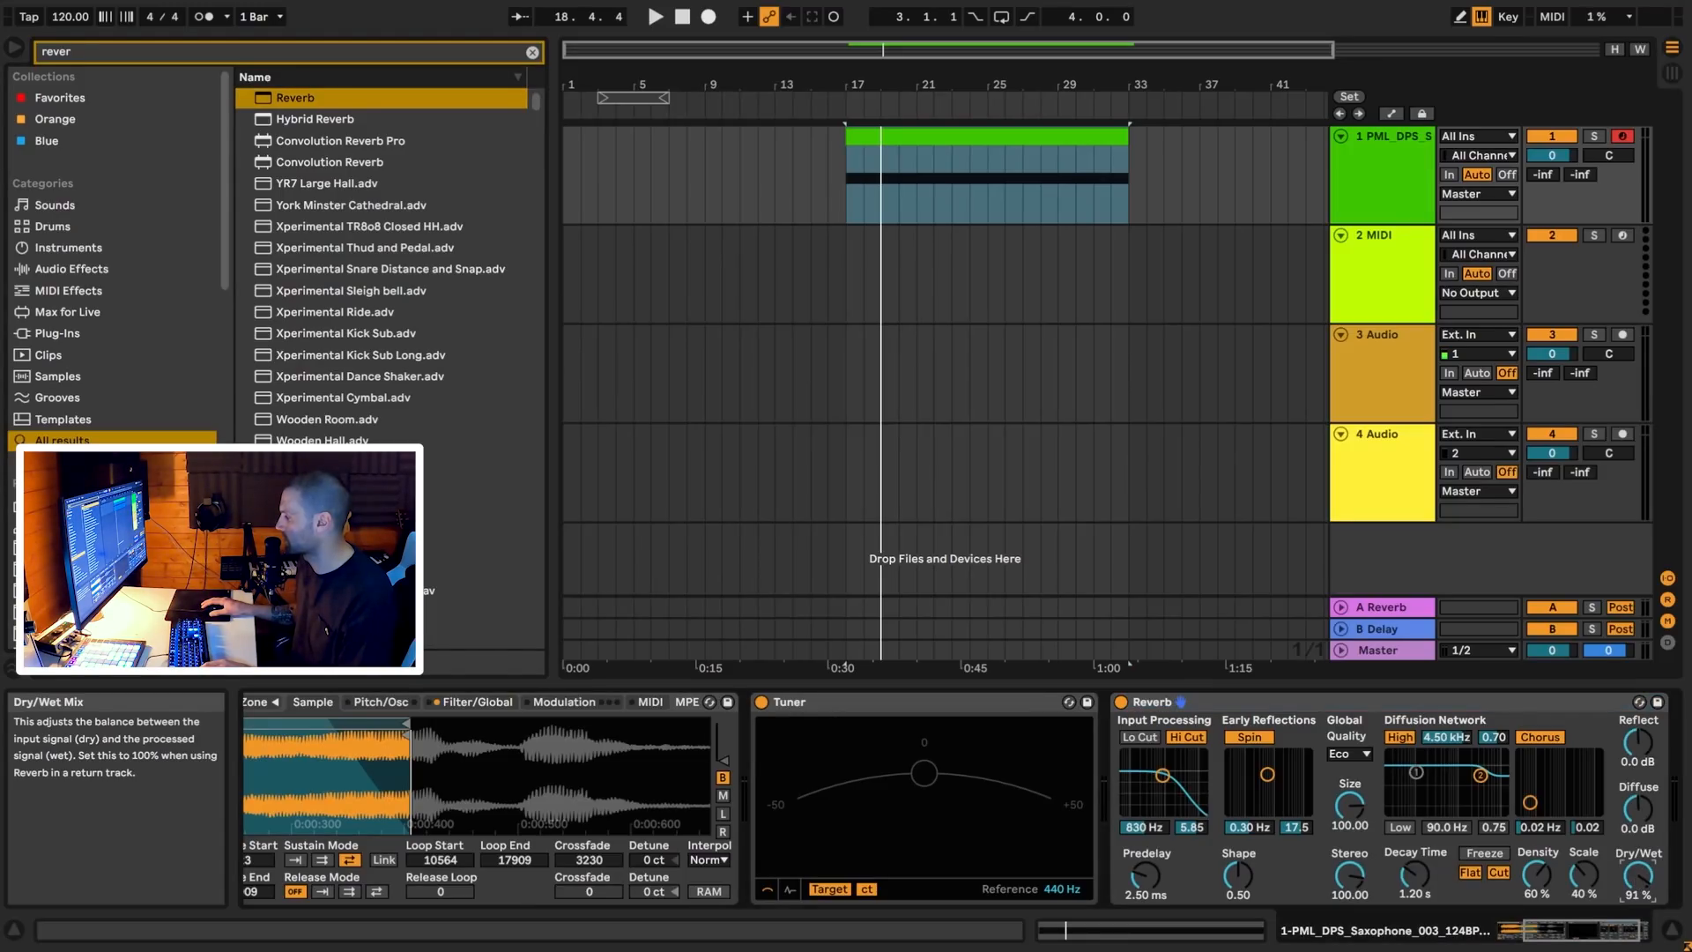
Set the Reverb to a 27.8 s decay time and 85% dry/wet, with Lo Cut on and the input filter at 1.13 kHz
left_click_drag(1414, 875, 1415, 837)
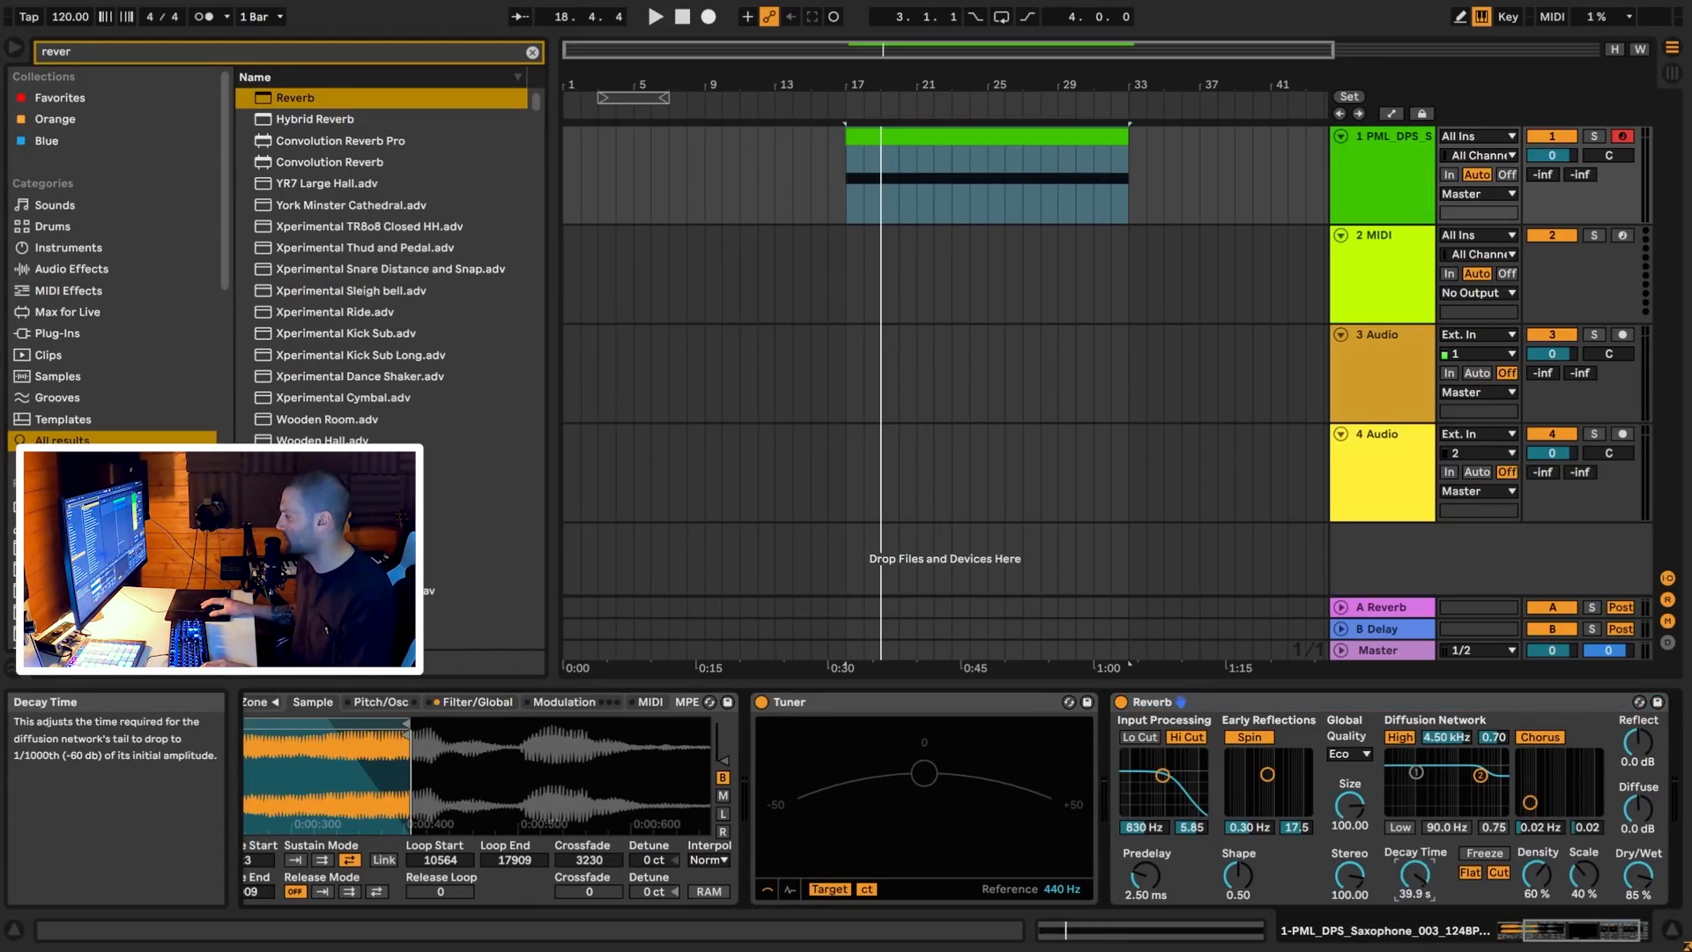
left_click_drag(1163, 775, 1165, 792)
left_click(1139, 737)
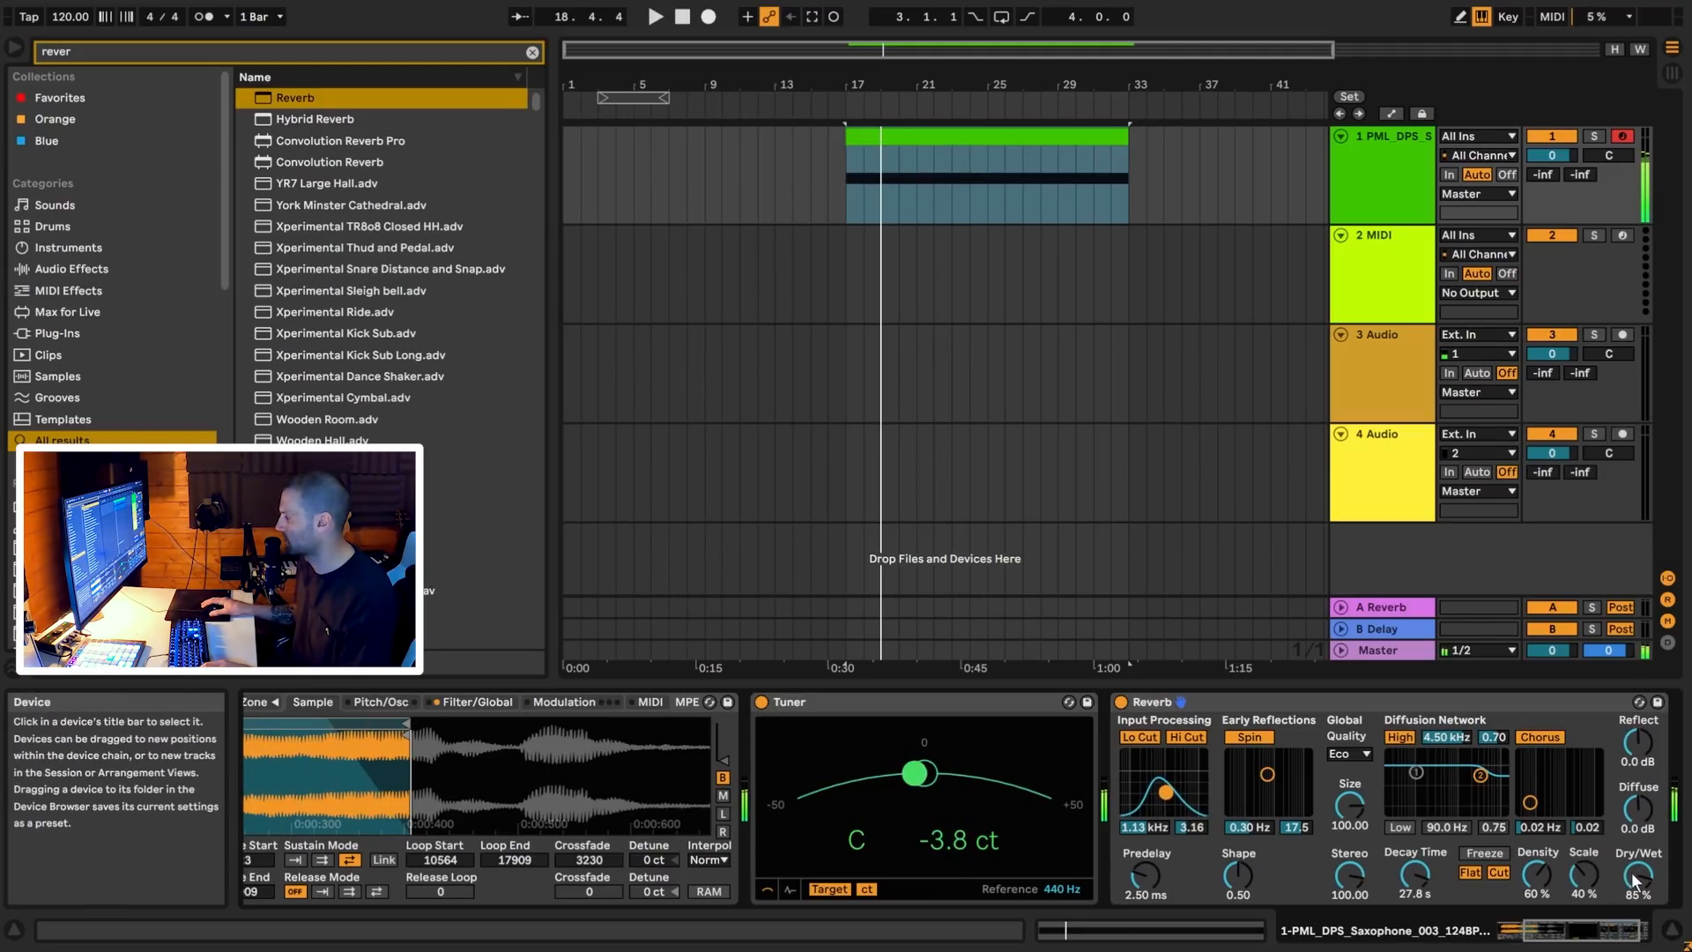
Add an EQ Eight after the Reverb and enable band 8 as a high cut at 899 Hz
left_click(533, 52)
type("eq")
double_click(298, 120)
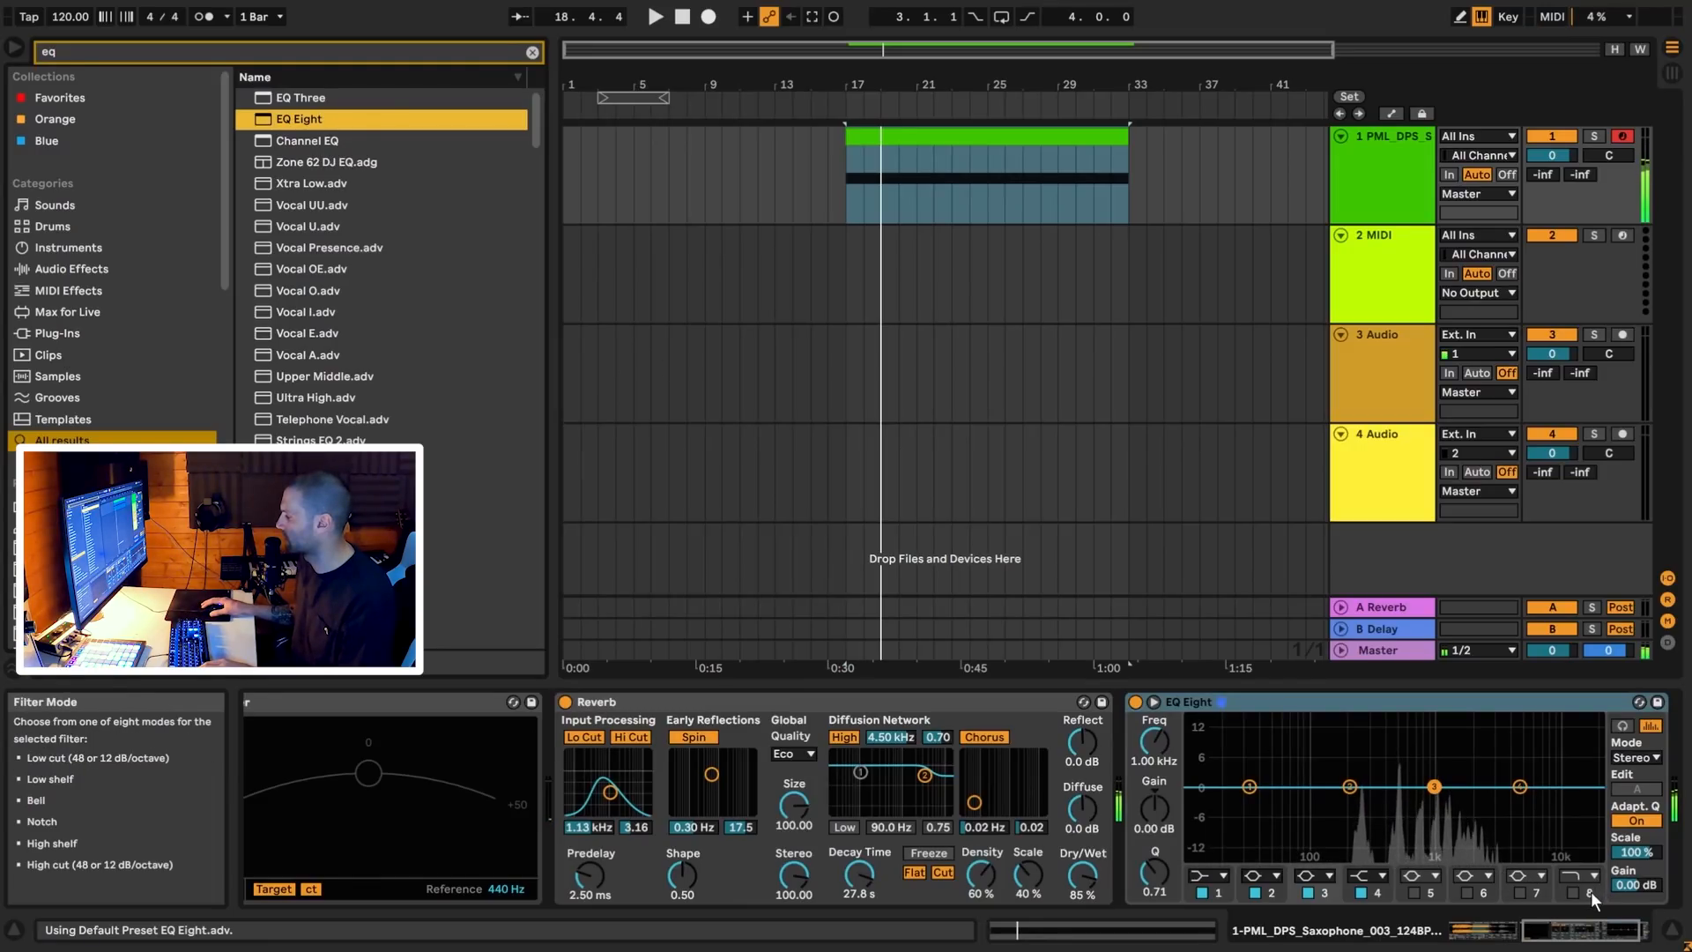
left_click(1572, 877)
left_click_drag(1595, 807, 1427, 807)
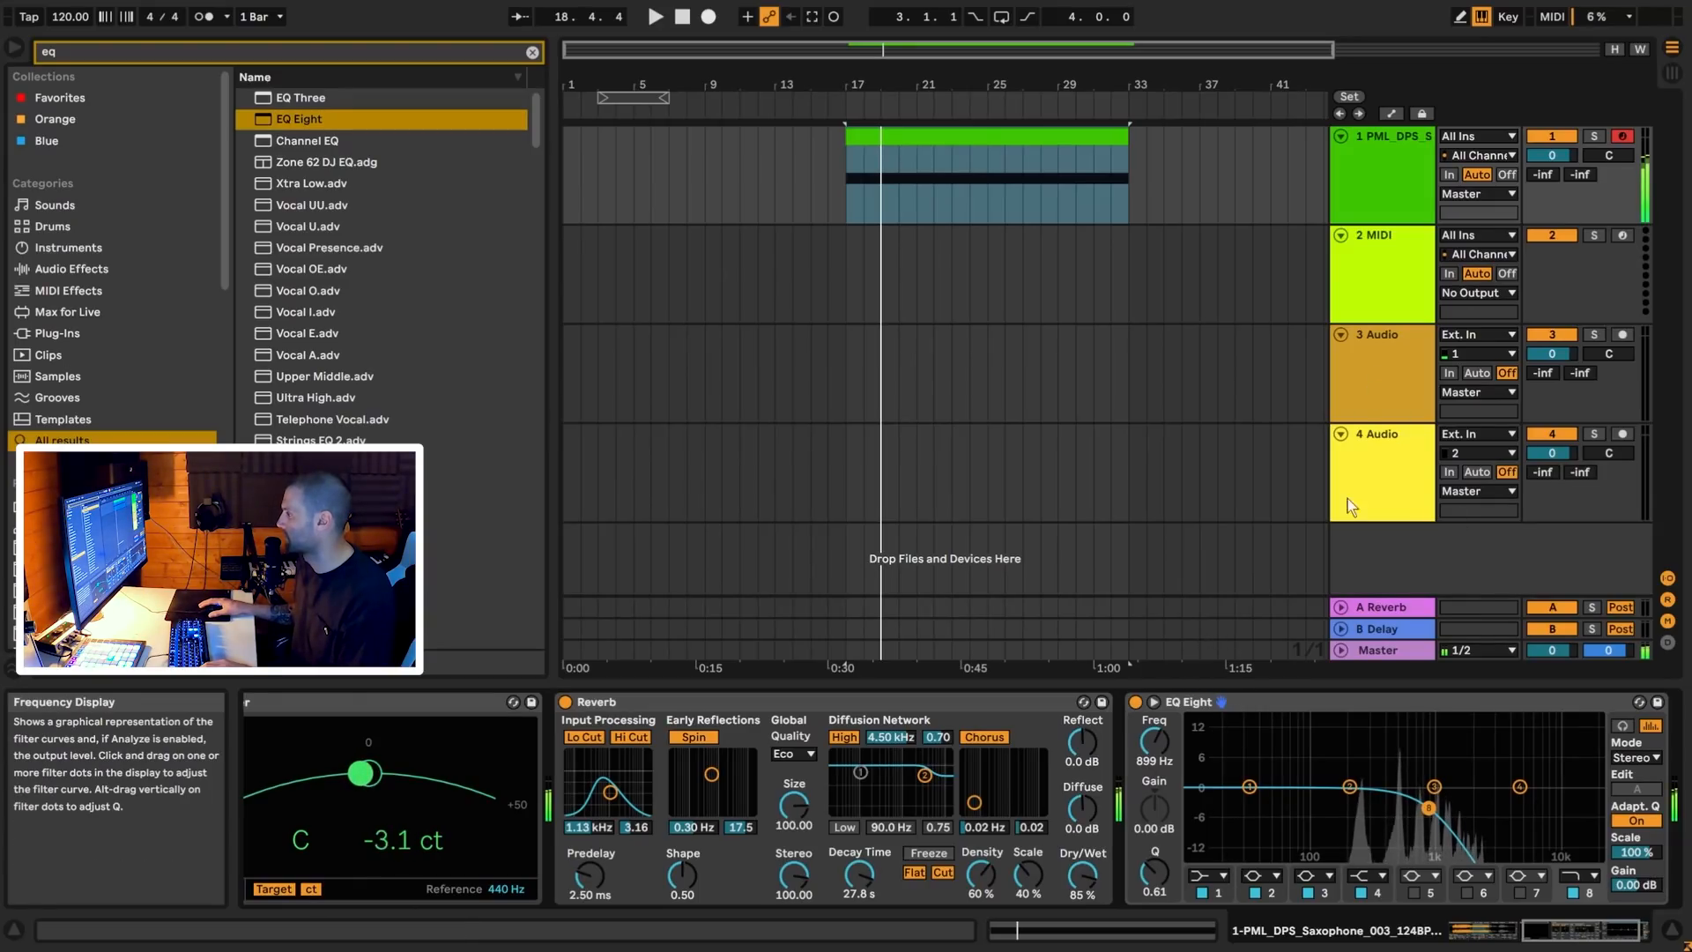
Lower the saxophone track's volume to -5.4 dB and freeze the track
left_click_drag(1552, 155, 1552, 165)
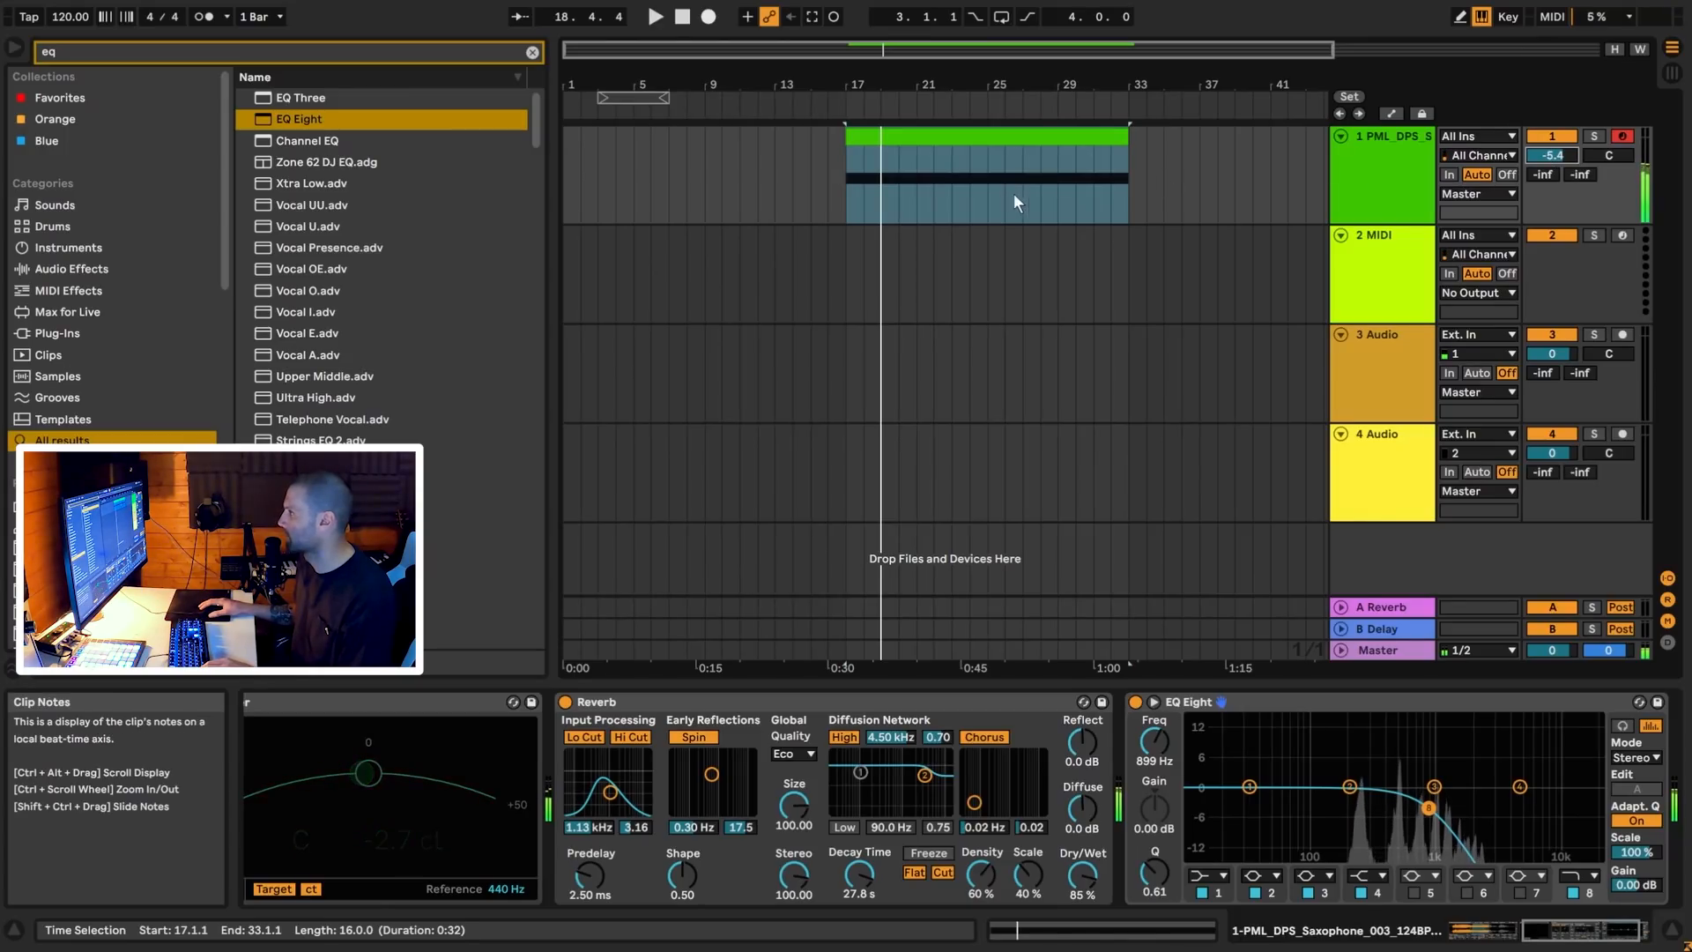
left_click(1392, 188)
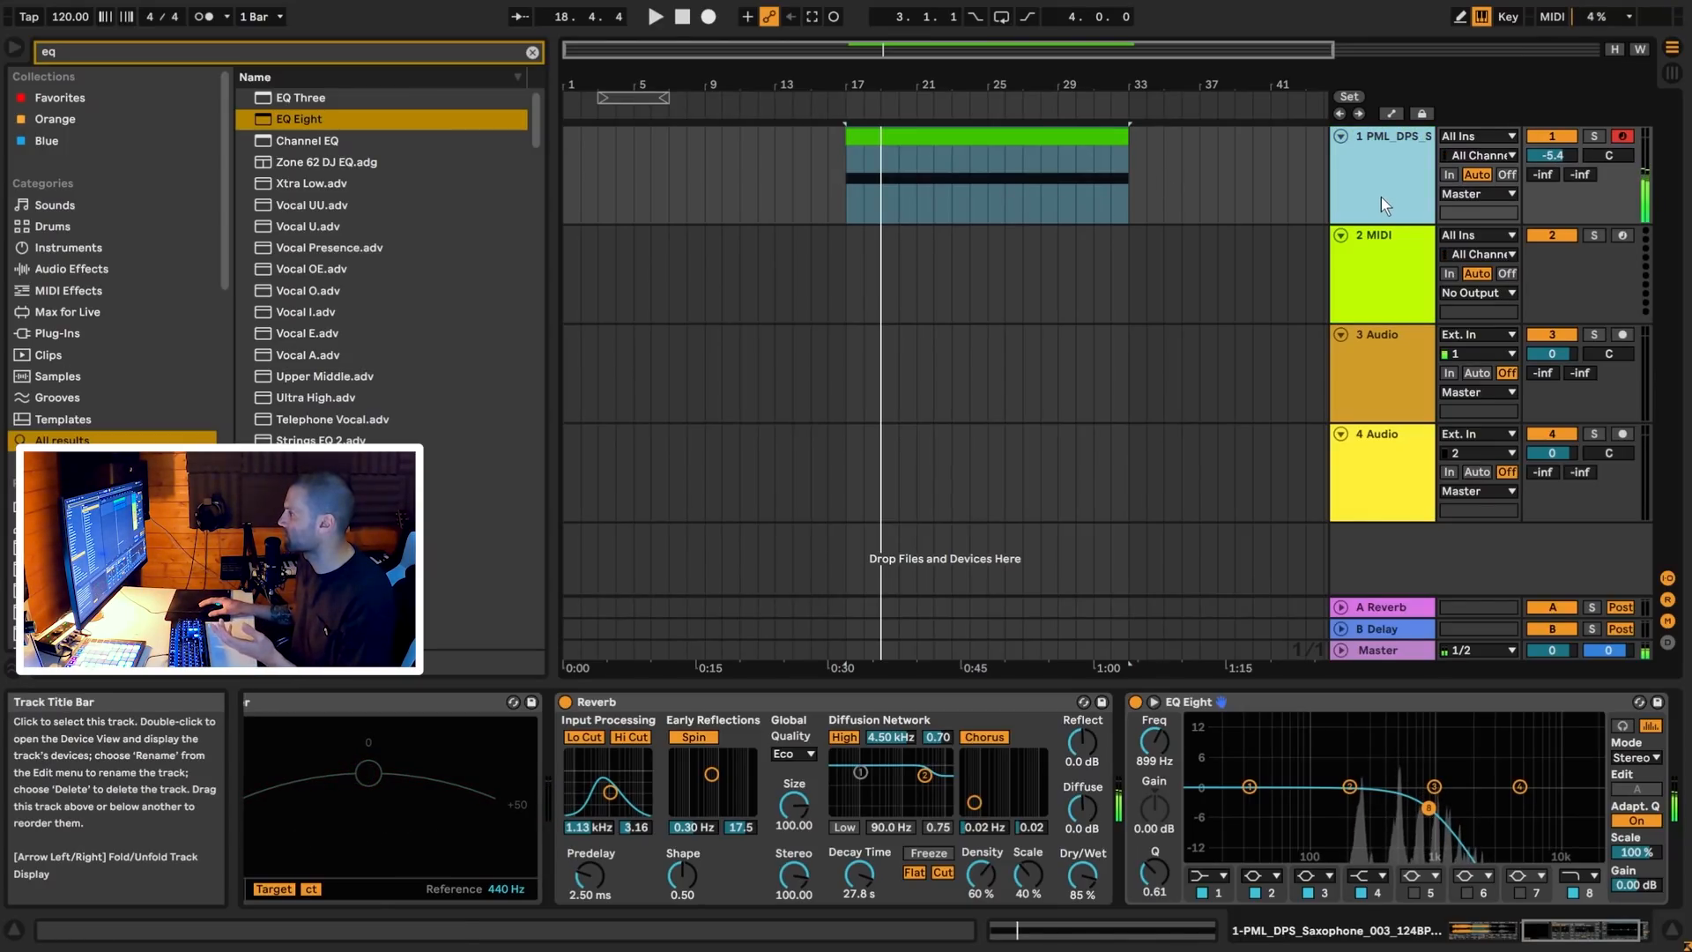
left_click(932, 189)
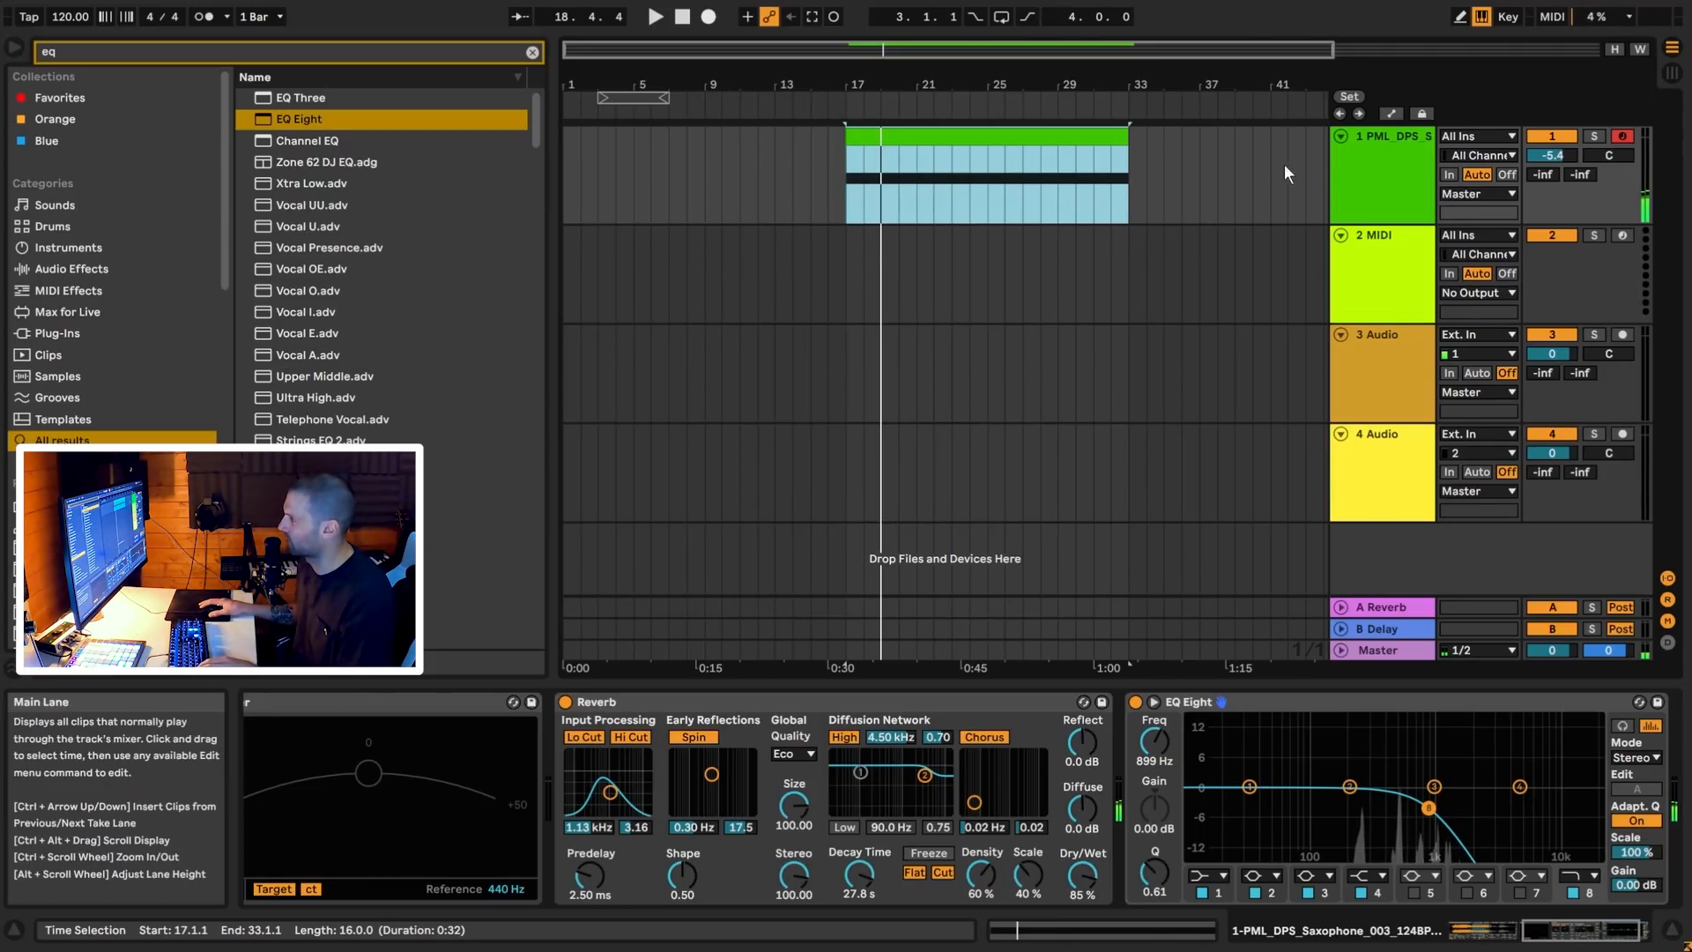
left_click(1366, 161)
right_click(1353, 186)
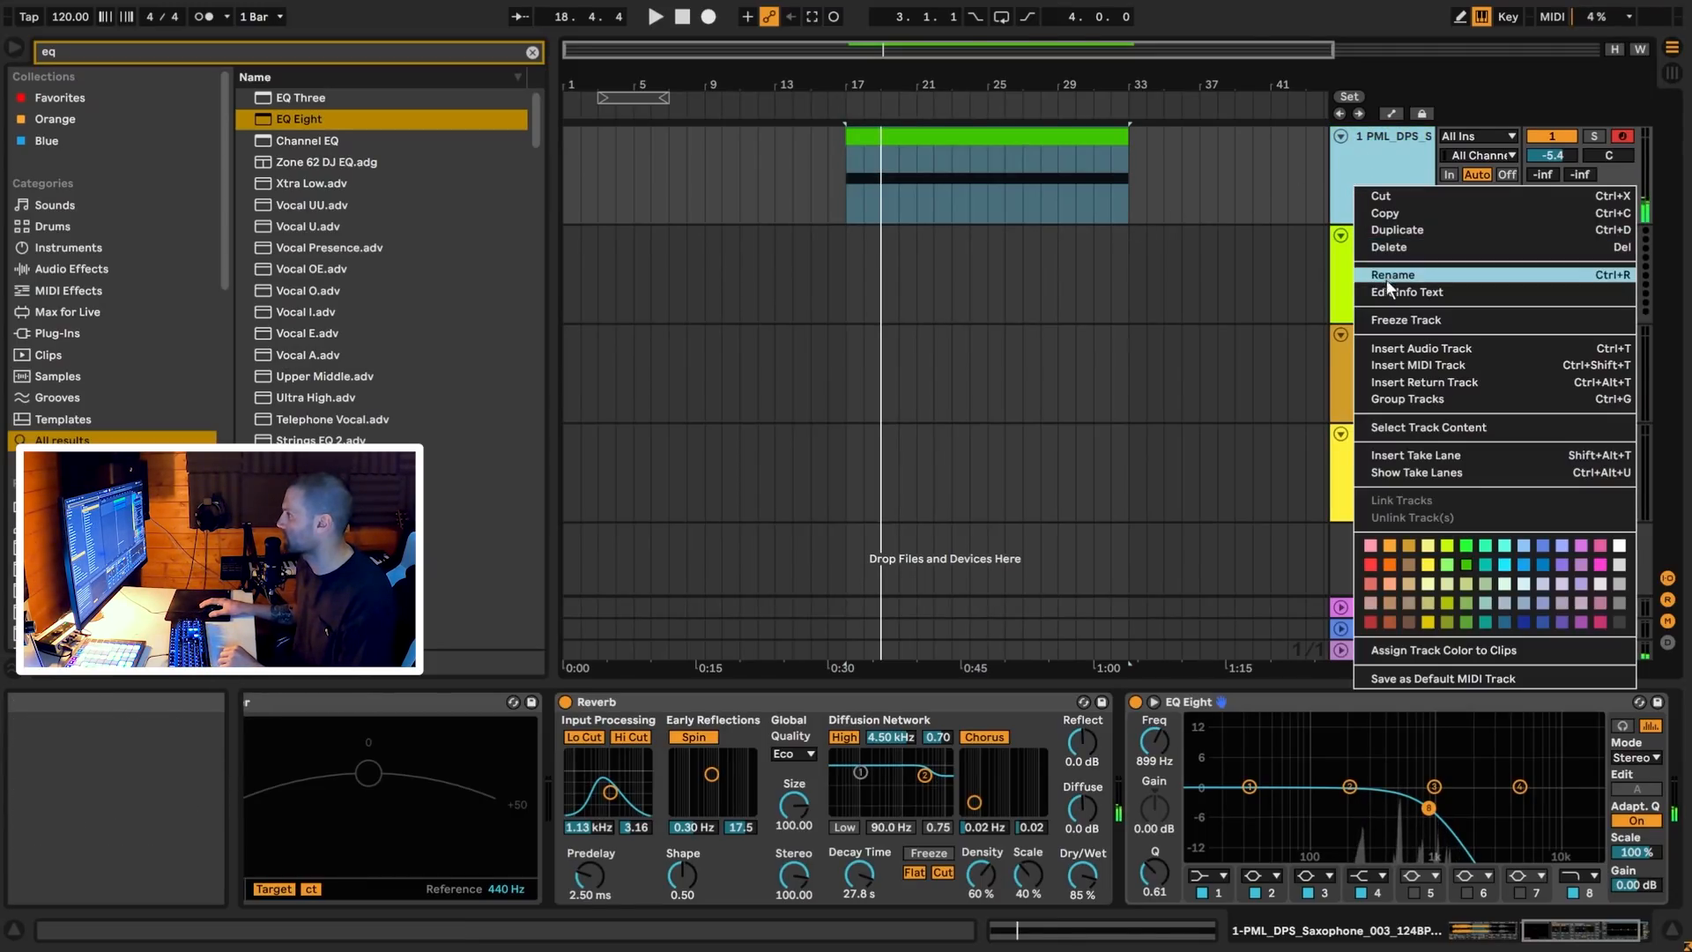
left_click(1398, 319)
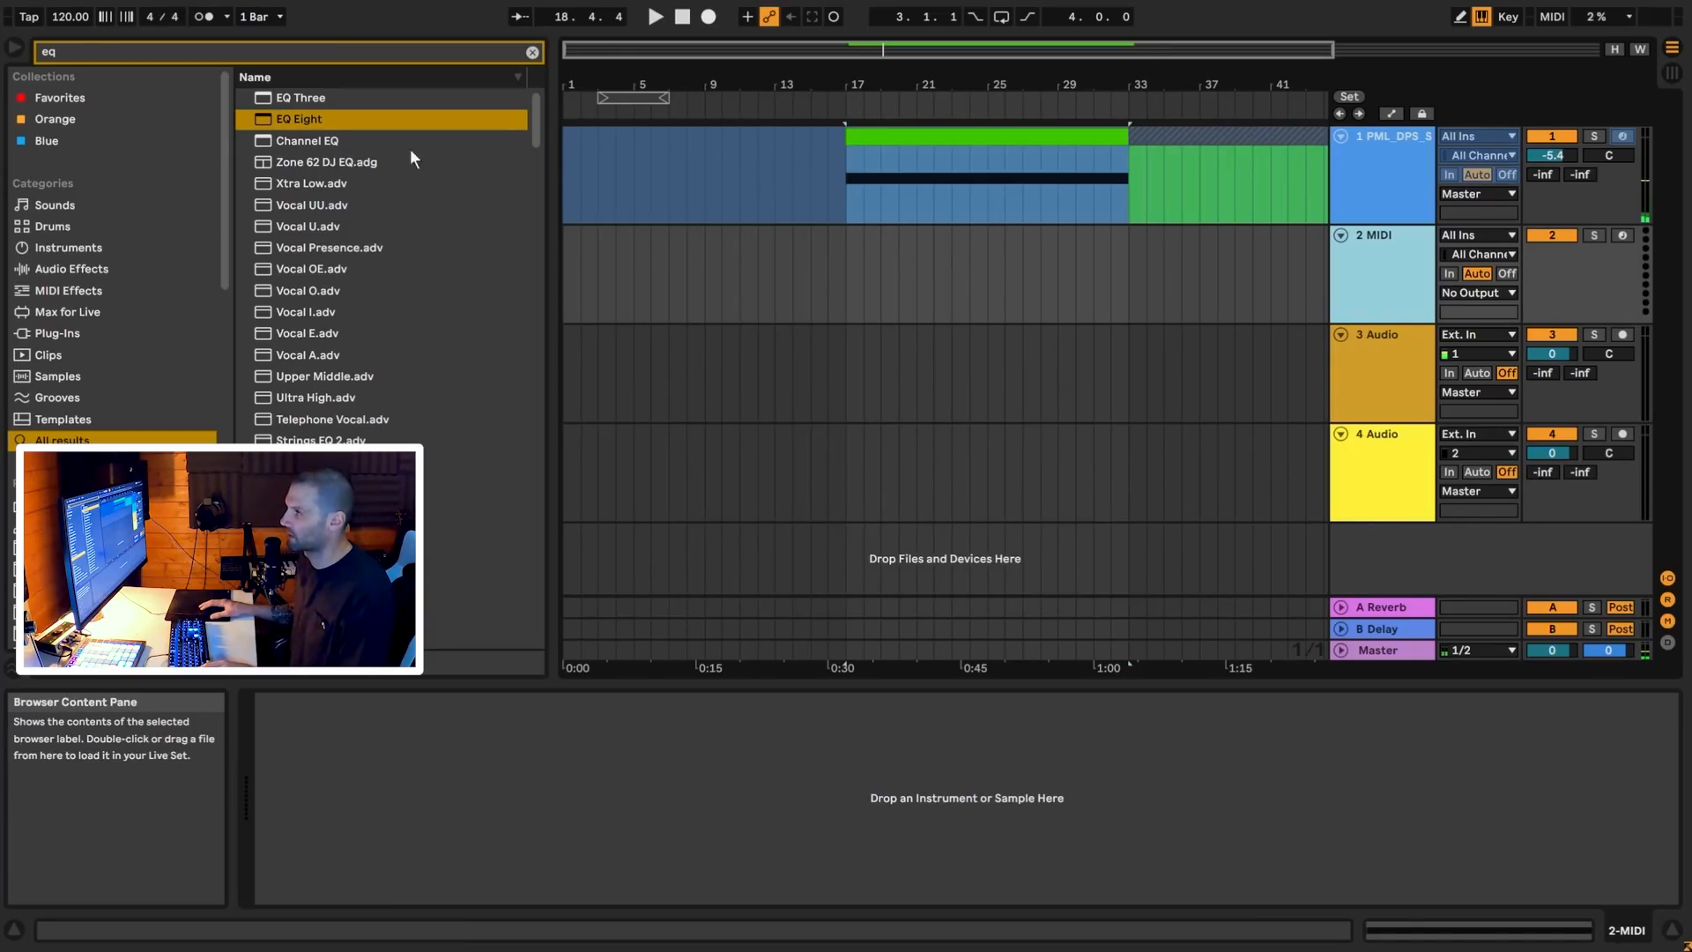
Find Grand Piano.adg among the Simpler Piano & Keys instruments and load it on the second MIDI track
left_click(533, 53)
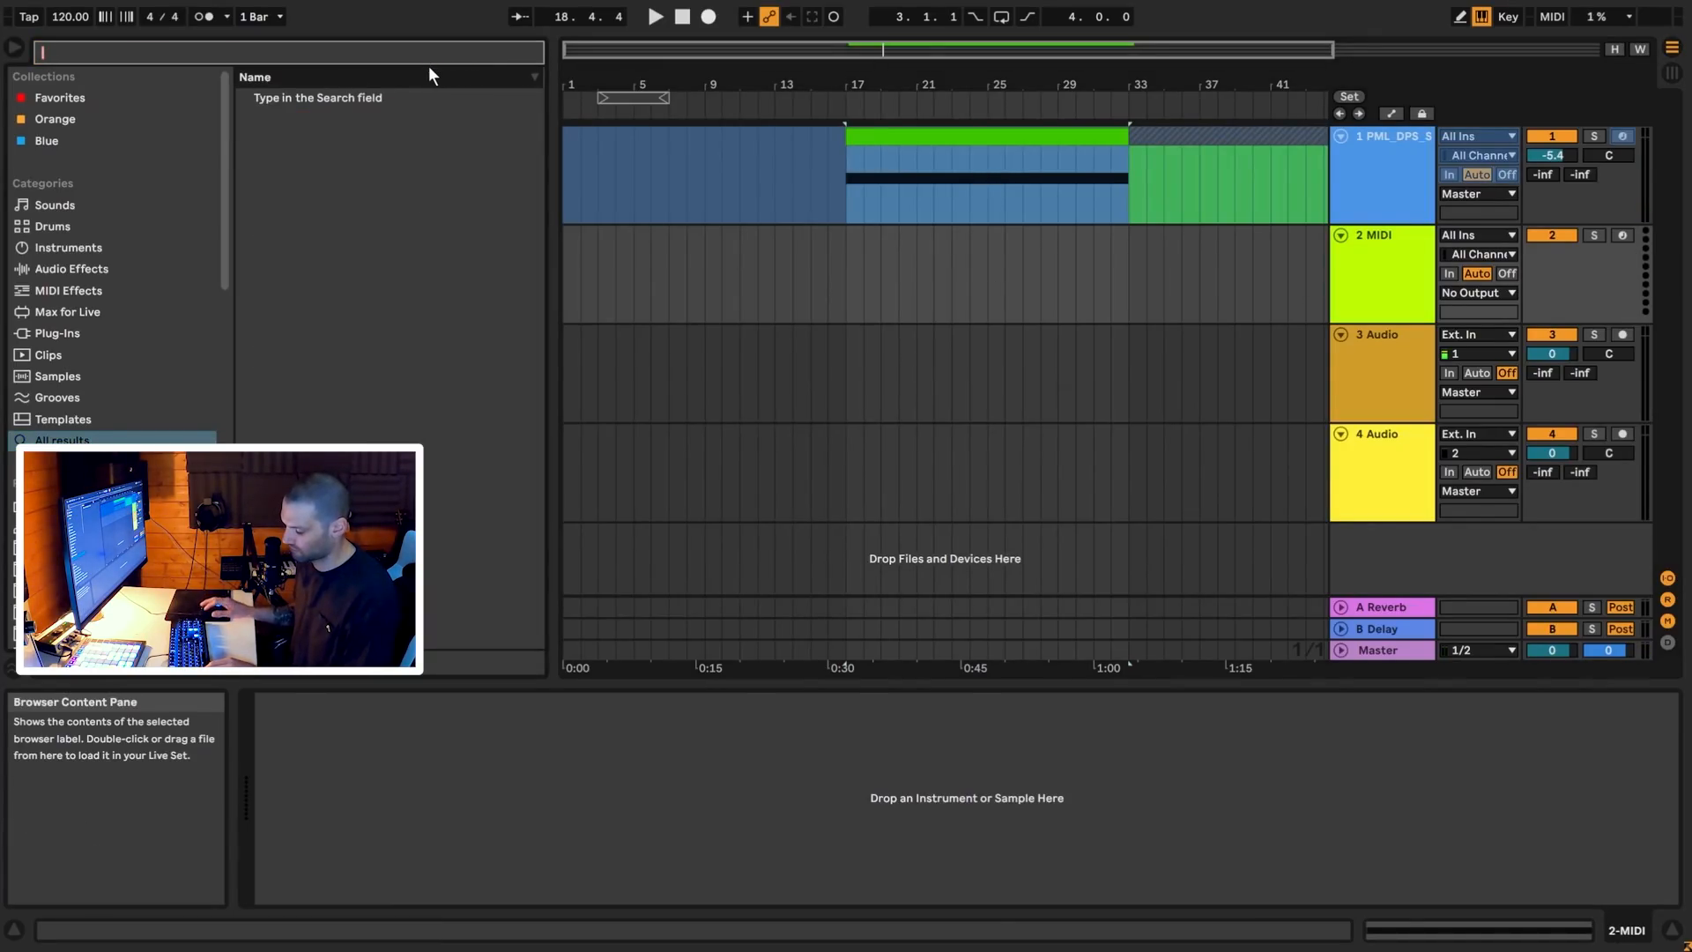
type("grand")
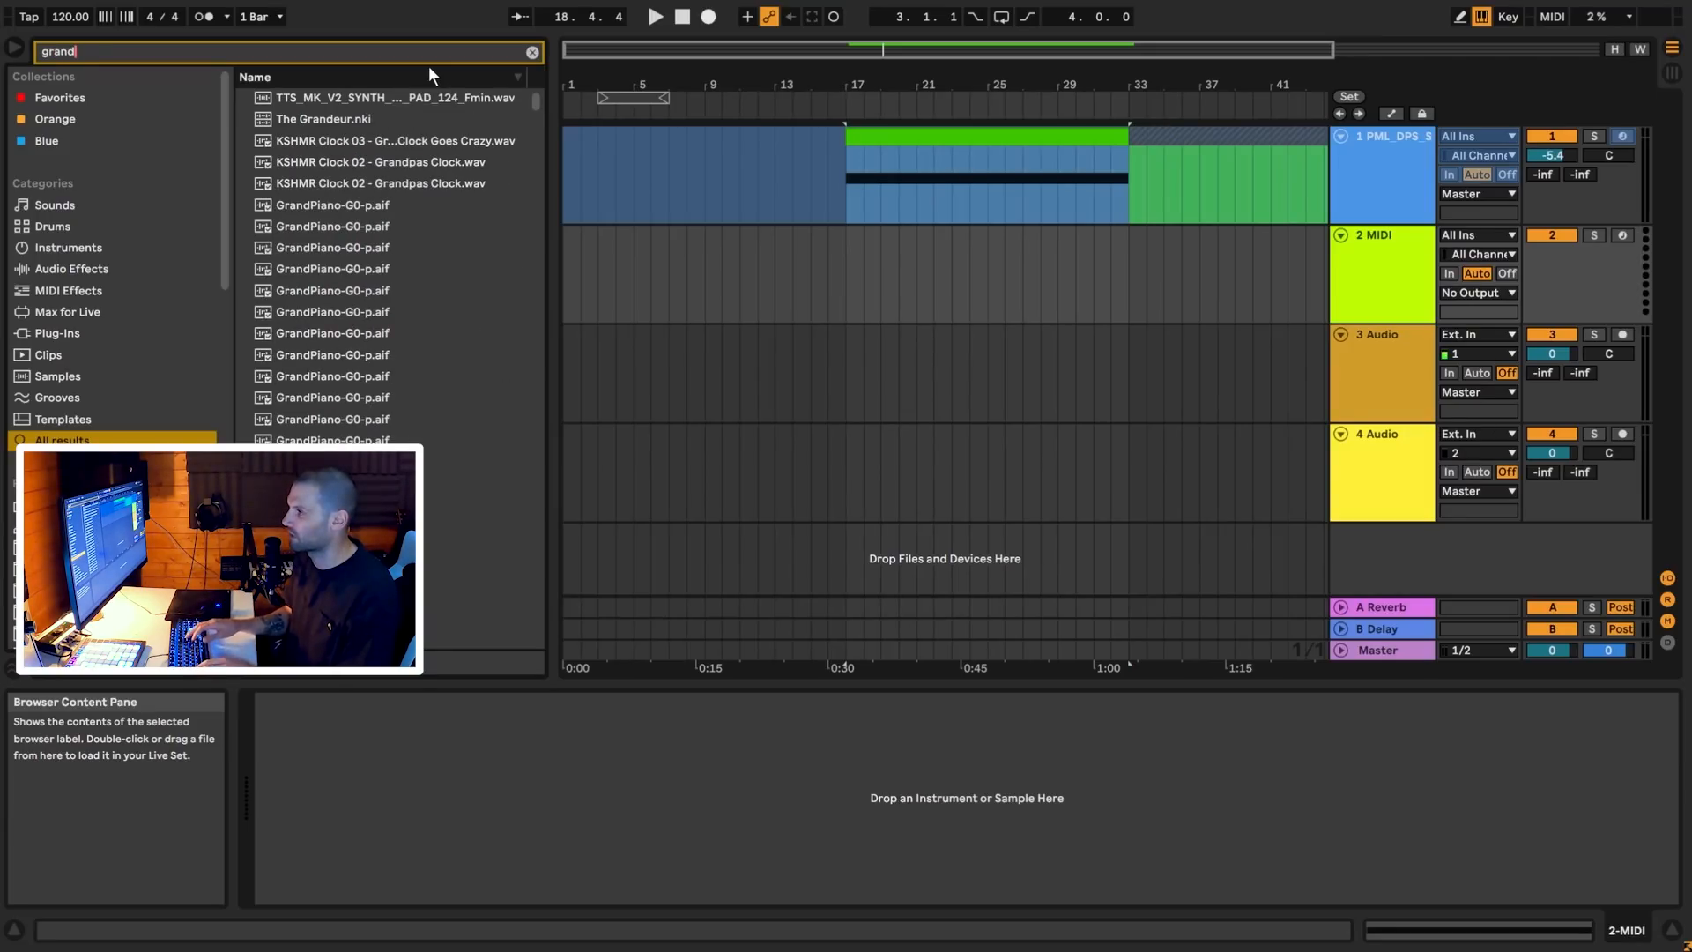
left_click(78, 246)
left_click(244, 120)
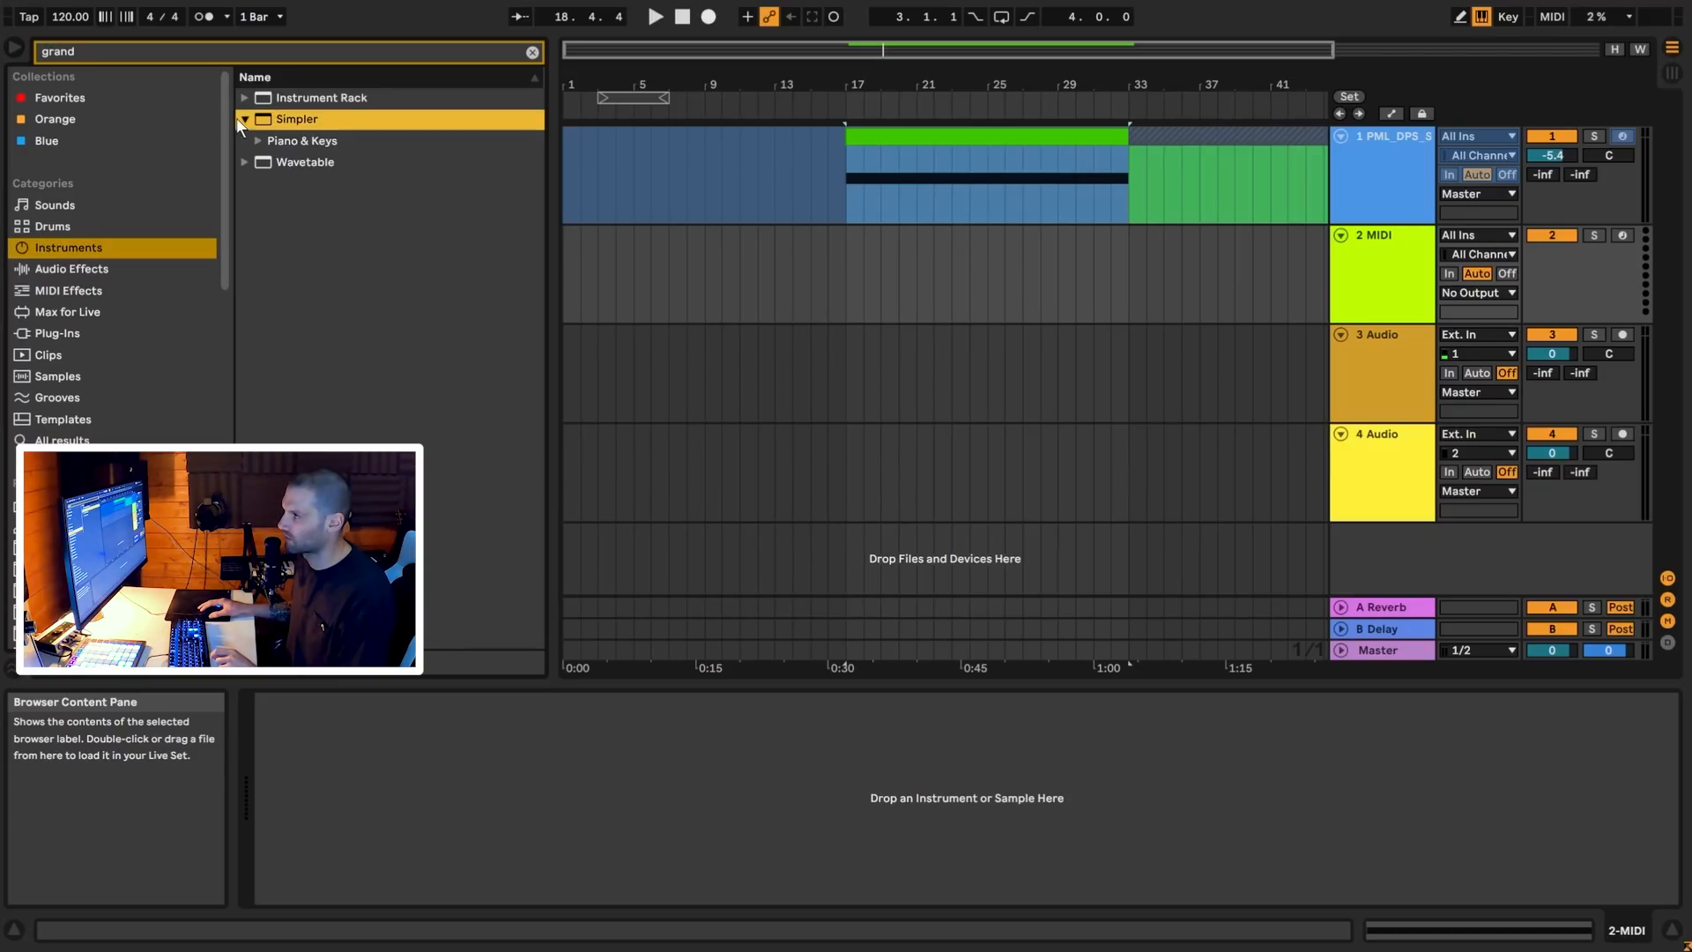
left_click(257, 143)
left_click(335, 183)
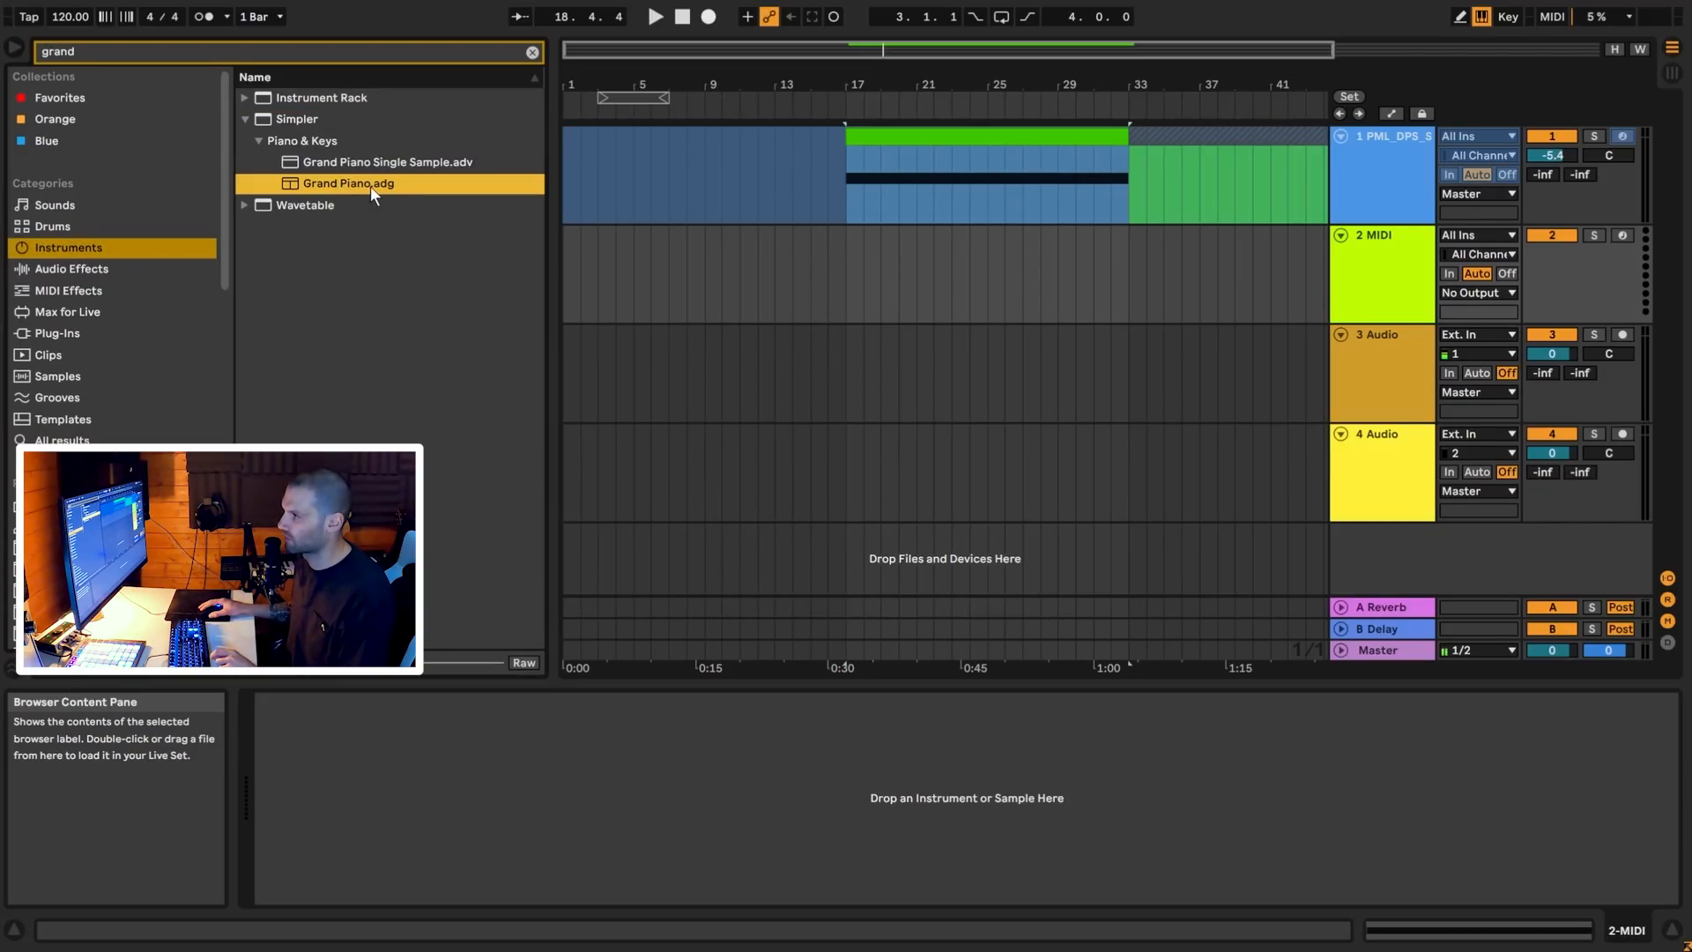
double_click(370, 185)
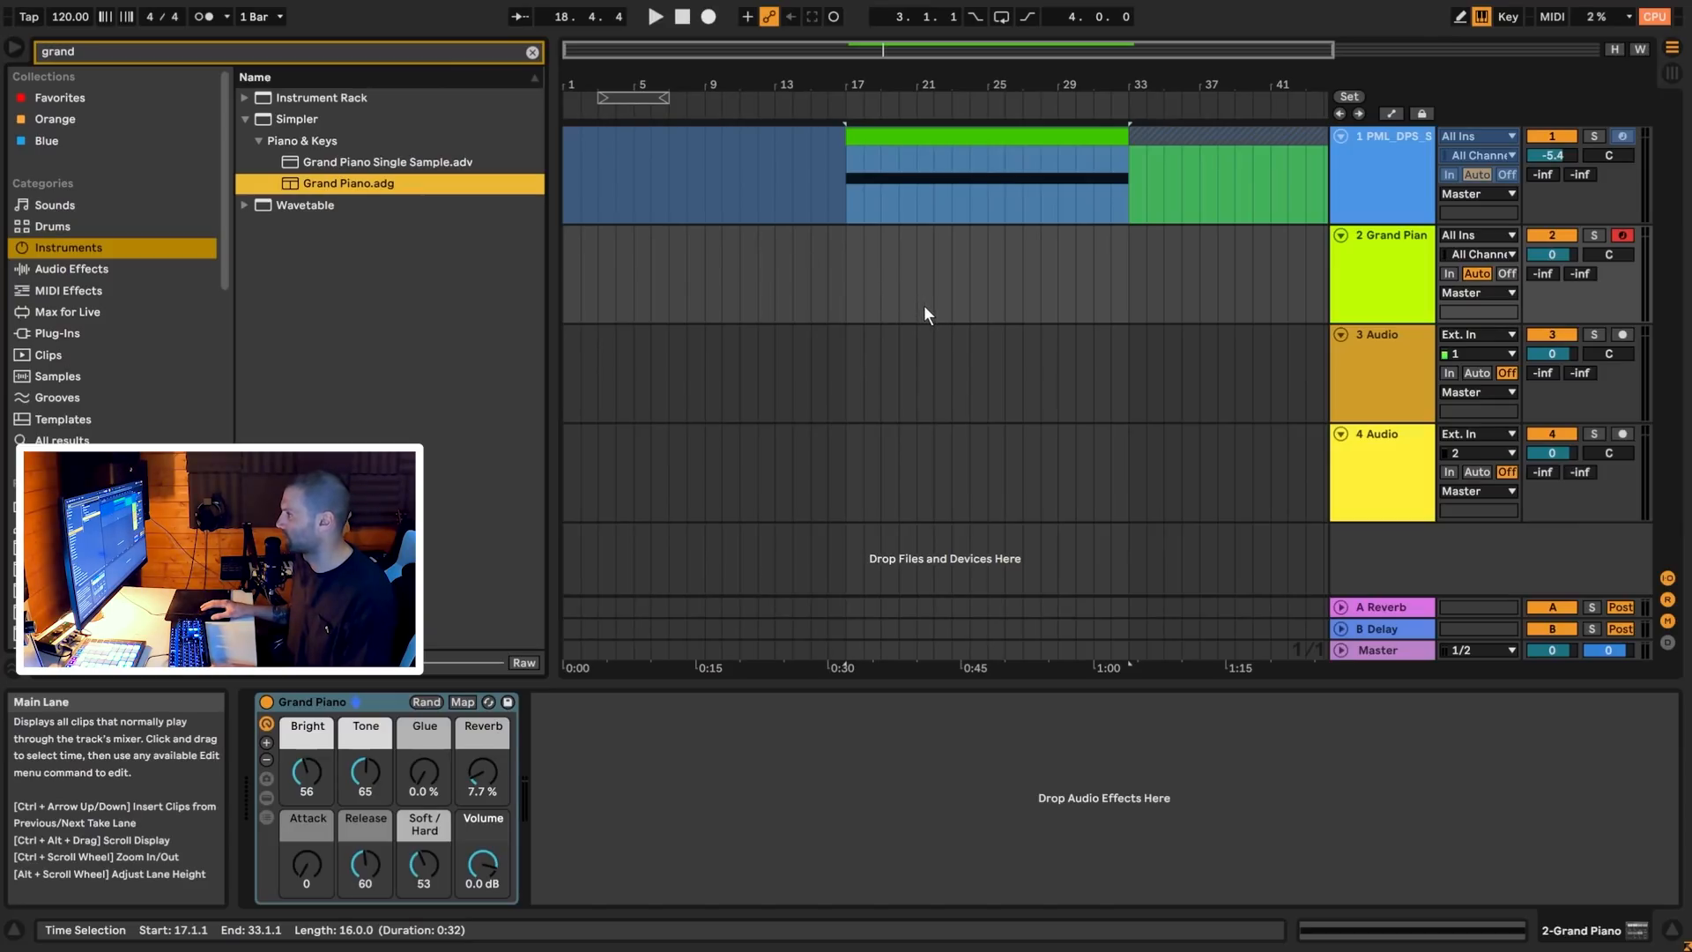
Create an empty four-bar MIDI clip on the Grand Piano track from bar 25 to bar 29
left_click(990, 302)
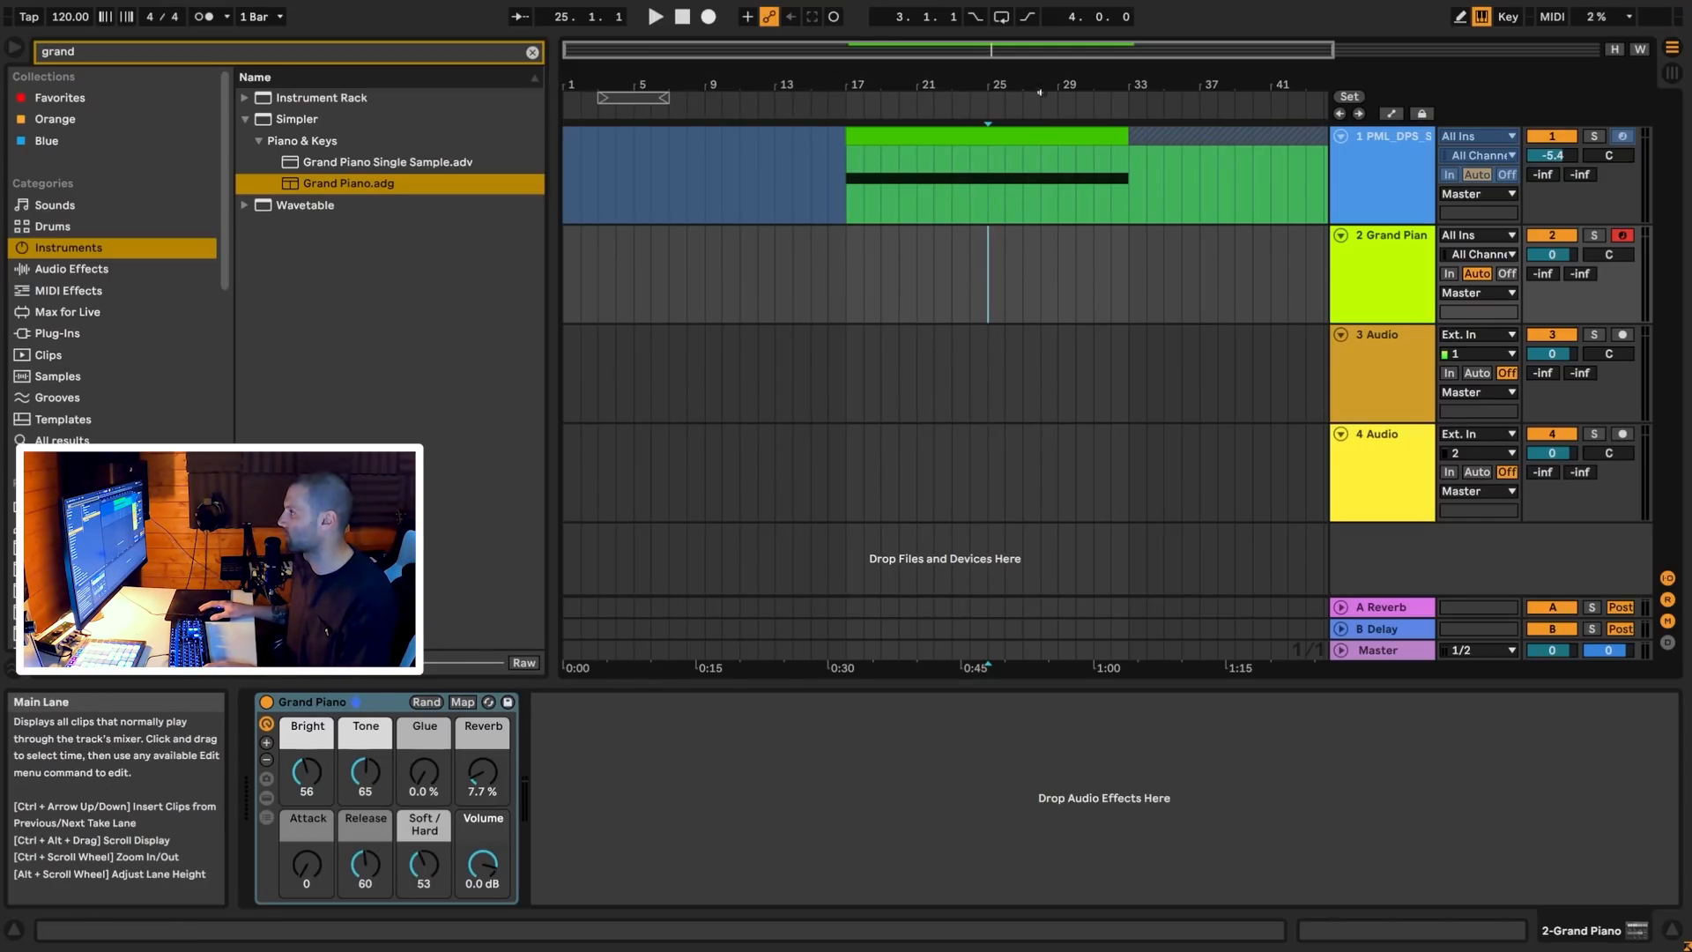
scroll(975, 298, "up", 2)
left_click_drag(970, 297, 1073, 276)
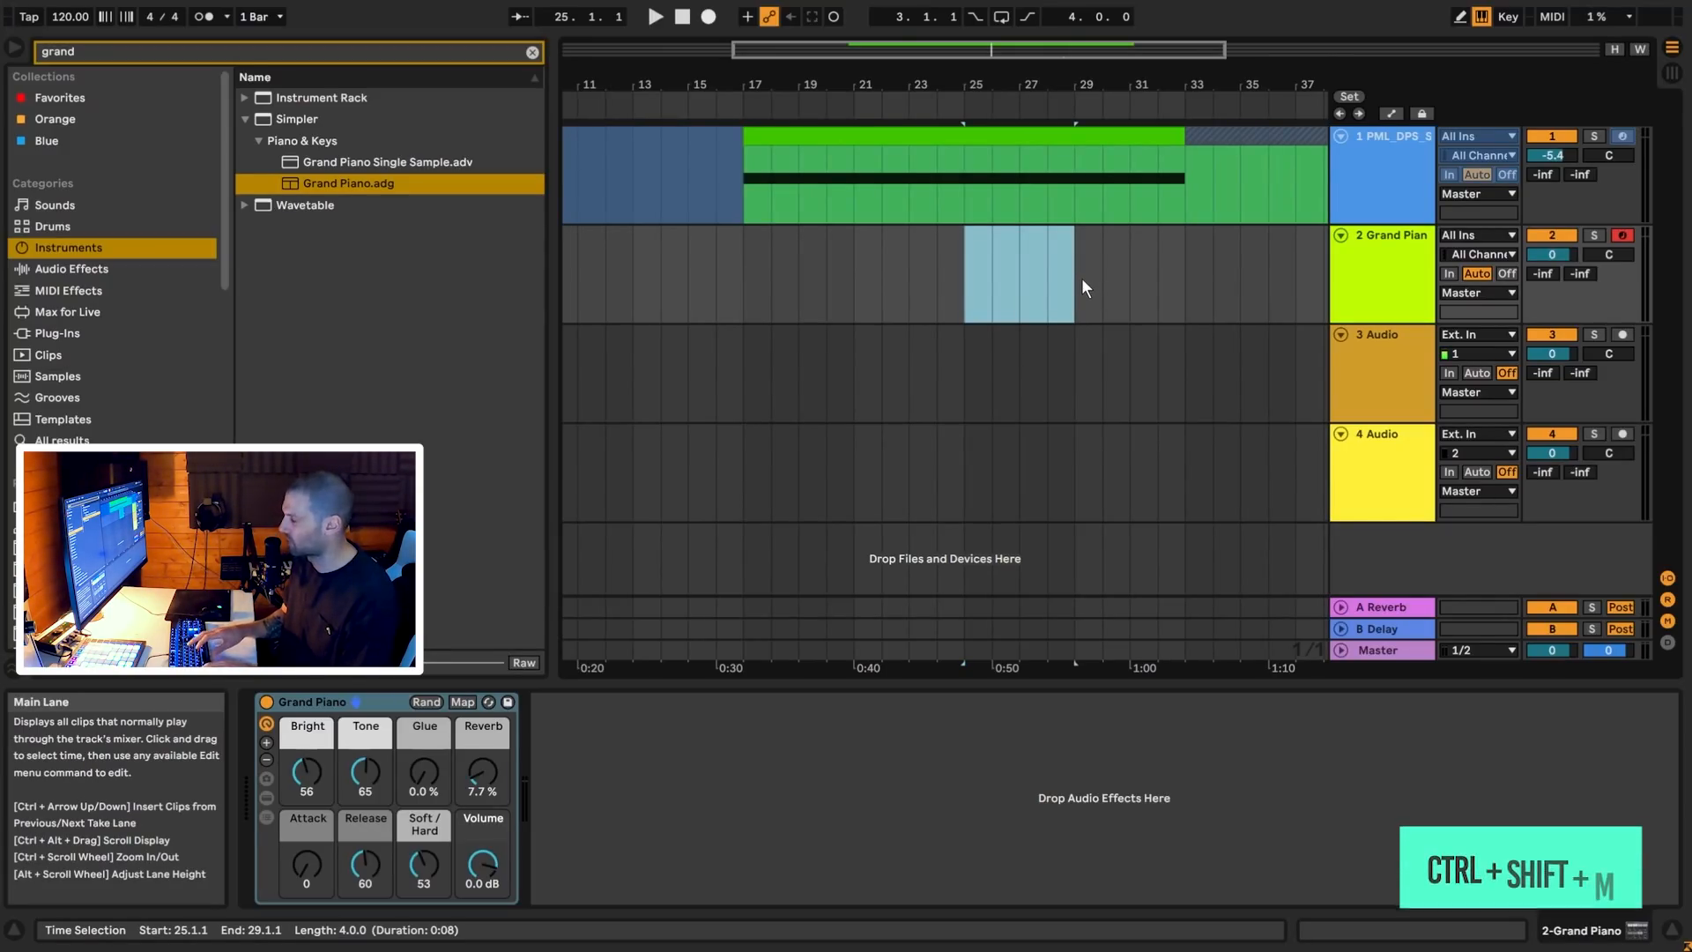
key("ctrl+shift+m")
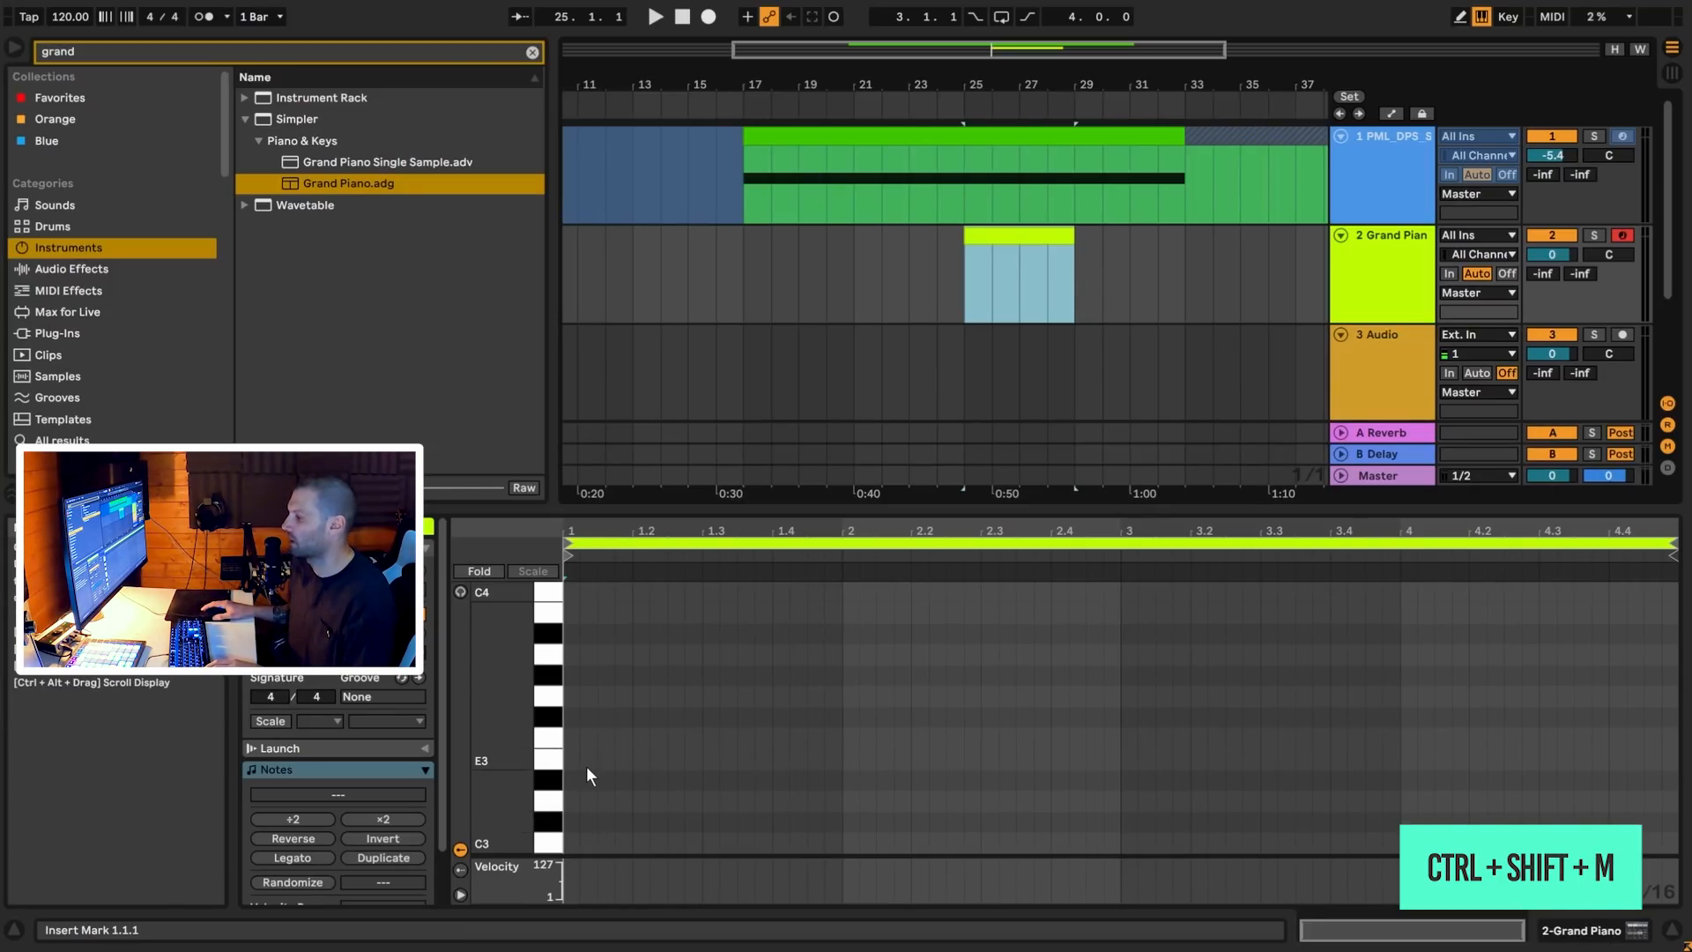
Turn on the metronome, set the project tempo to 124 BPM and check playback from bar 25
scroll(587, 768, "down", 2)
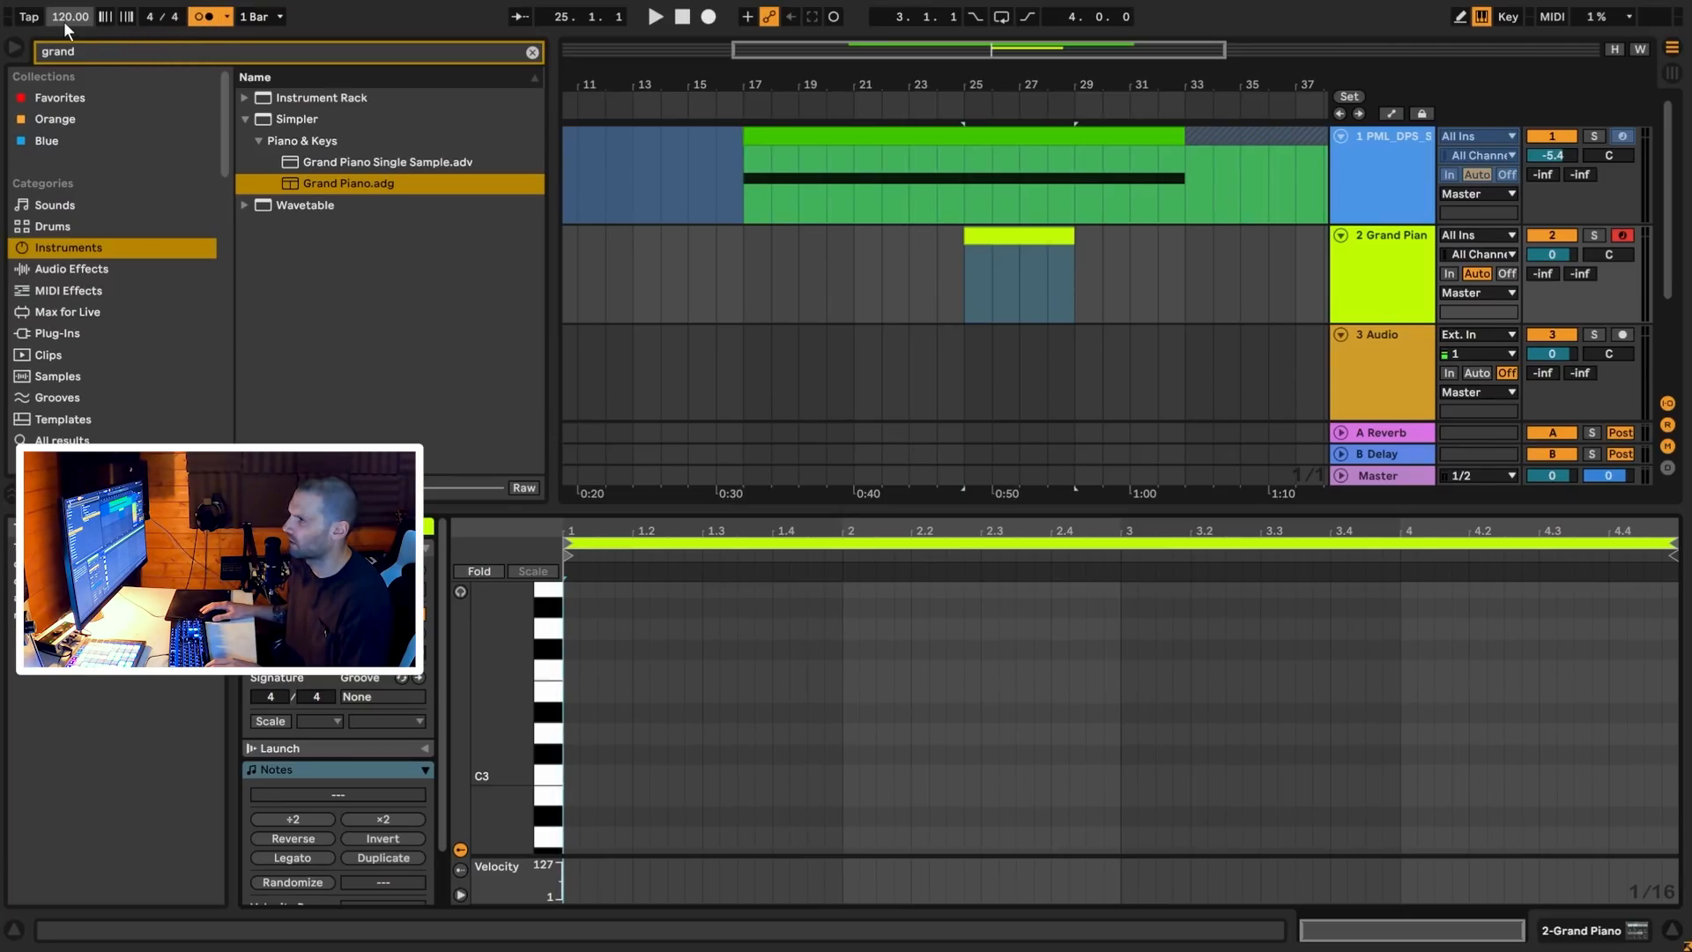
scroll(81, 29, "up", 1)
scroll(82, 28, "up", 3)
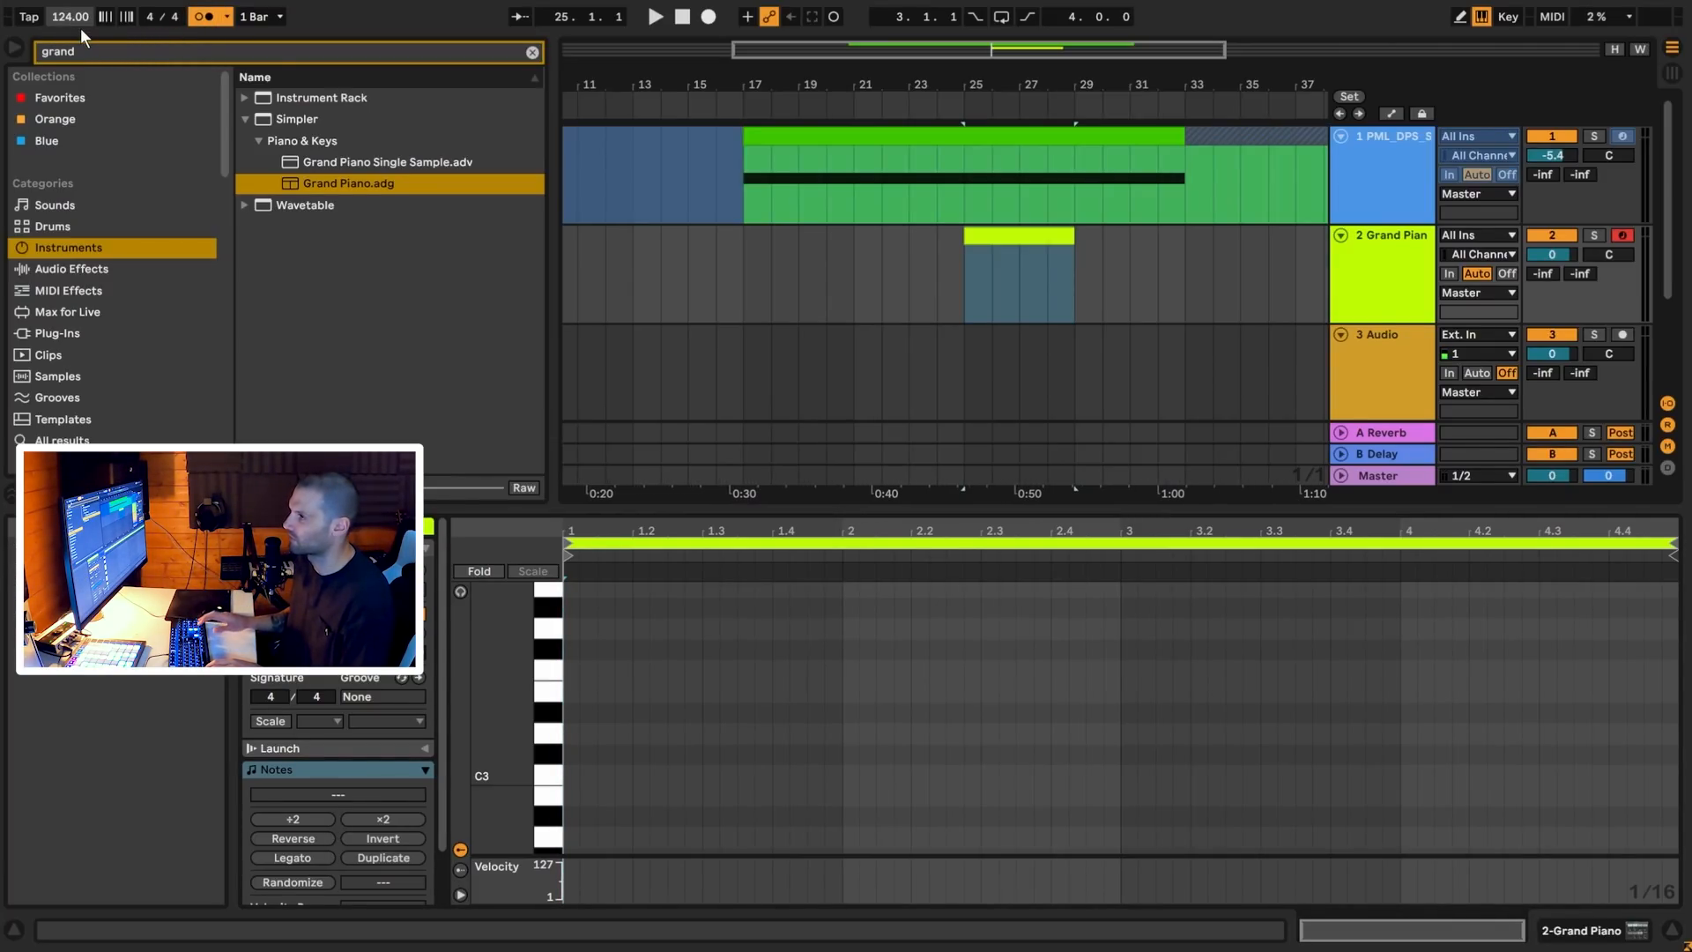
key("space")
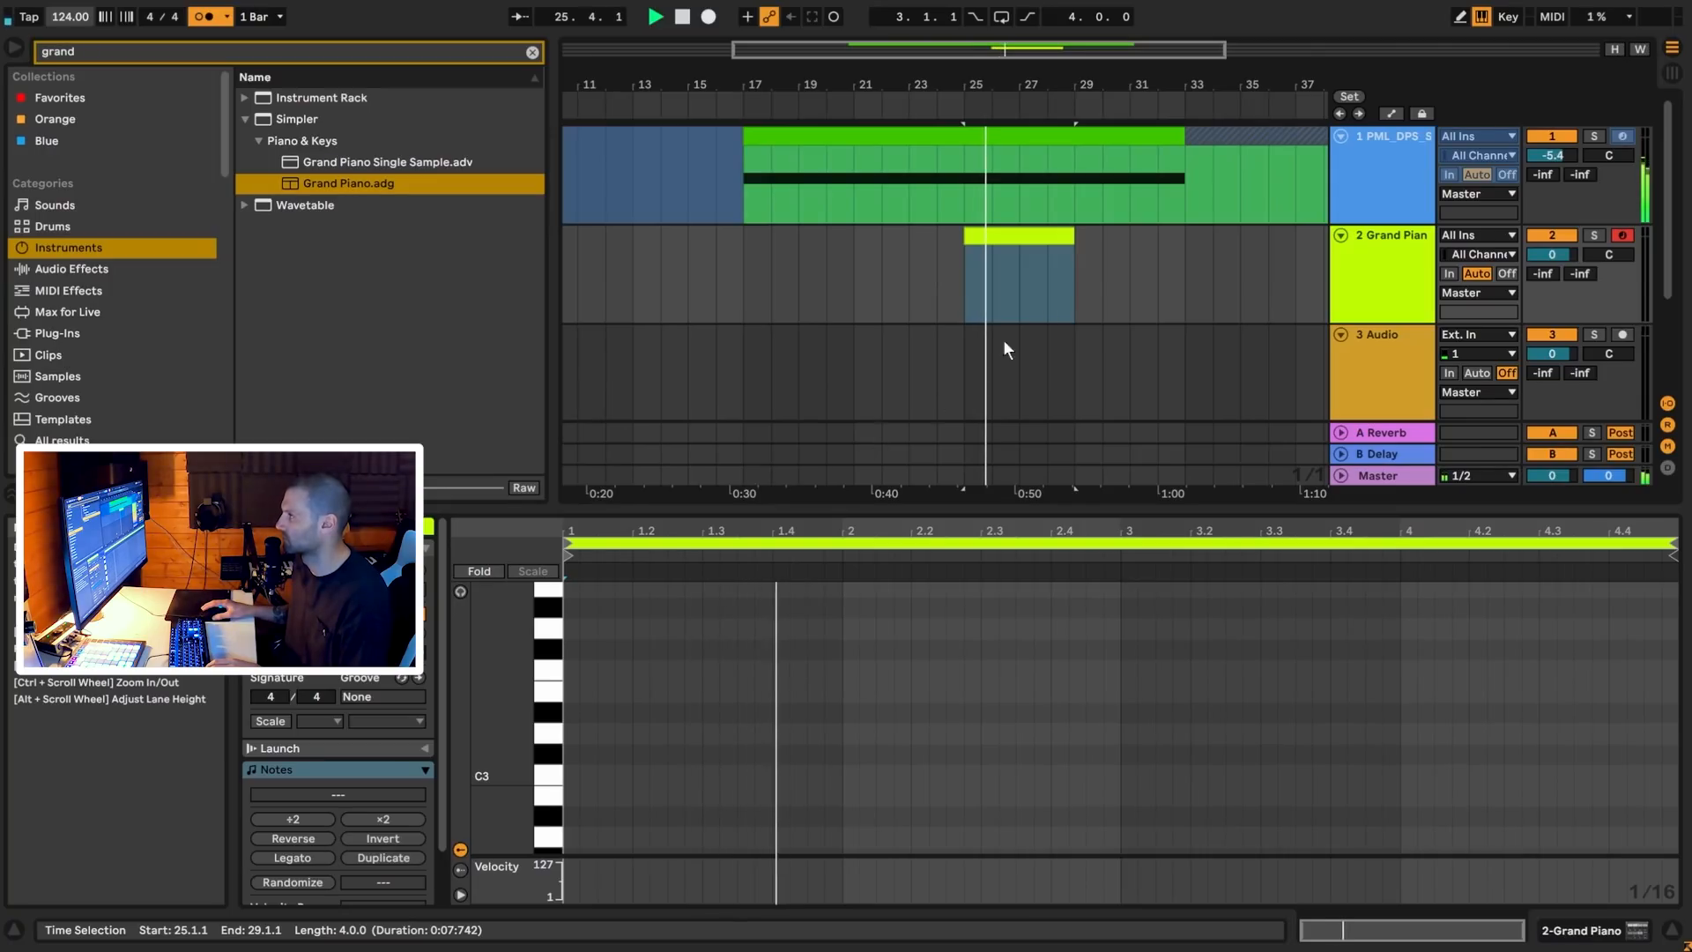
key("space")
Unfreeze and refreeze the saxophone track to match the 124 BPM tempo, and play the frozen sound from bar 25
left_click(1392, 168)
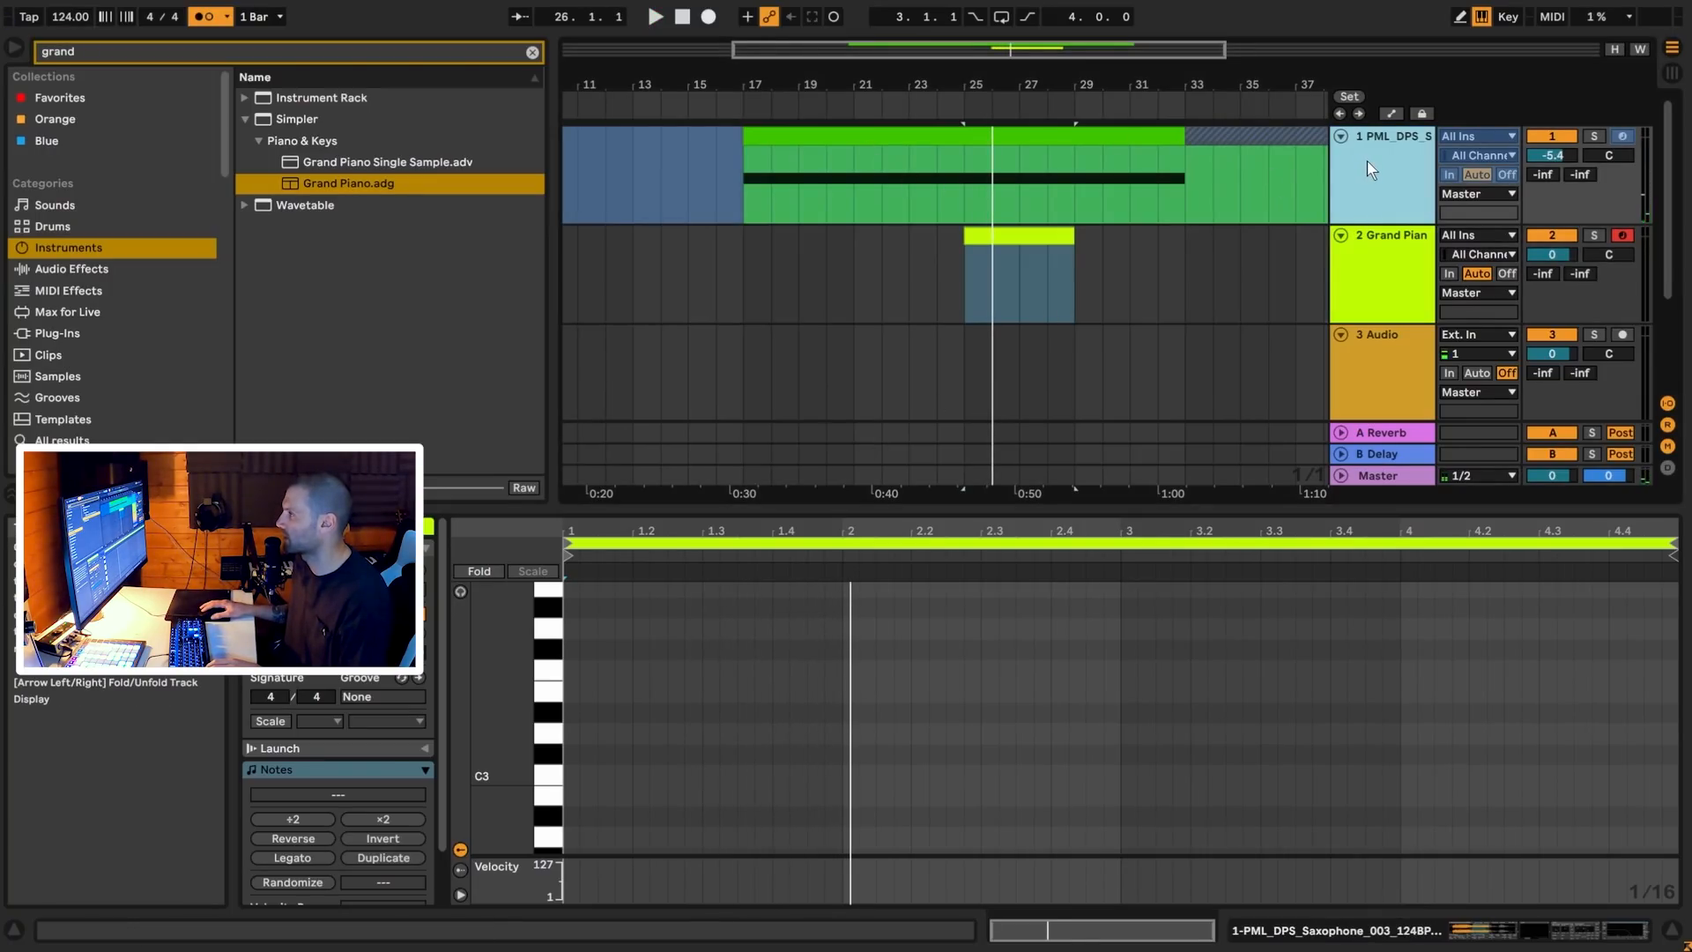
right_click(1373, 160)
left_click(1403, 296)
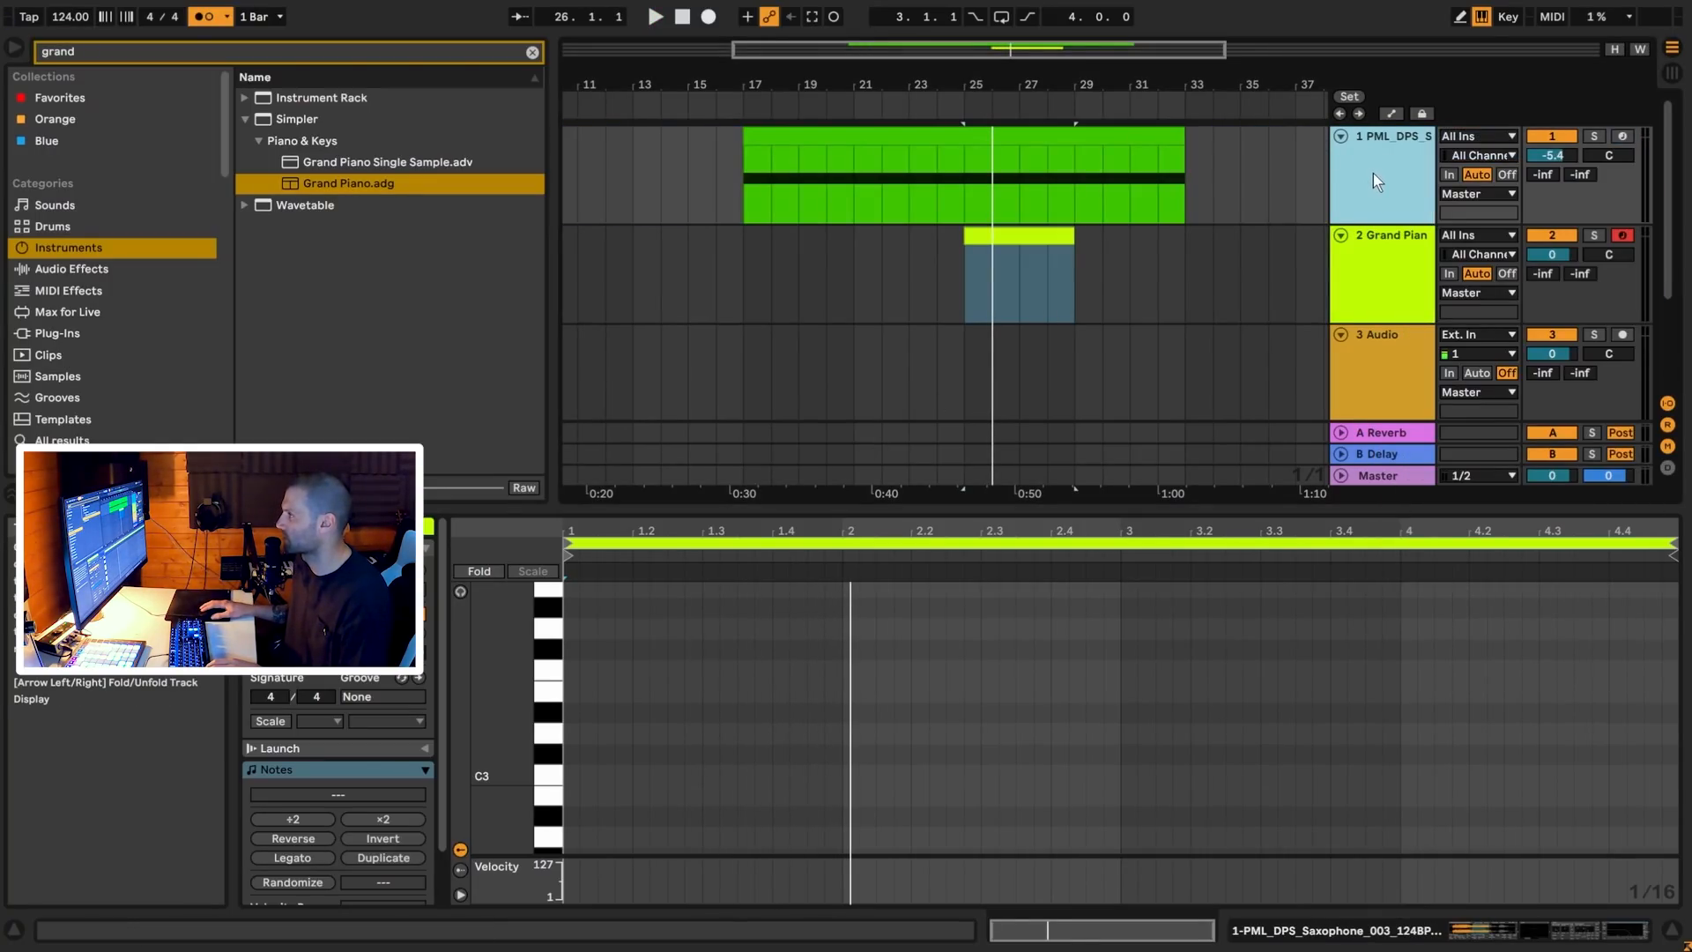
right_click(1372, 173)
left_click(1410, 308)
key("space")
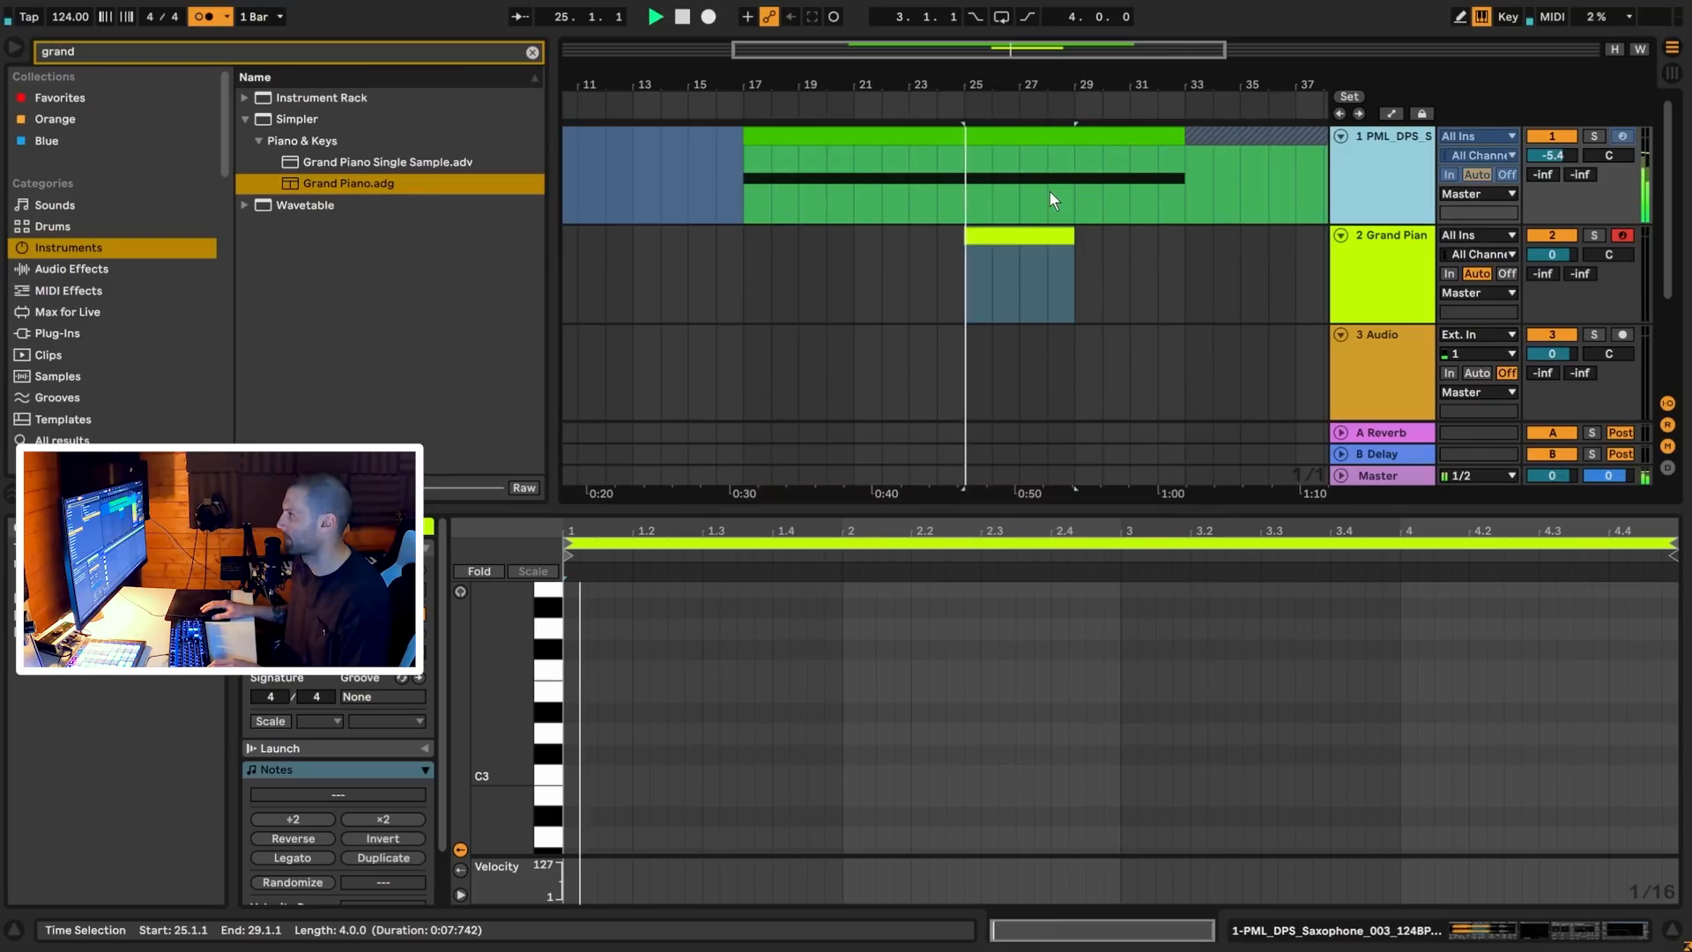
key("space")
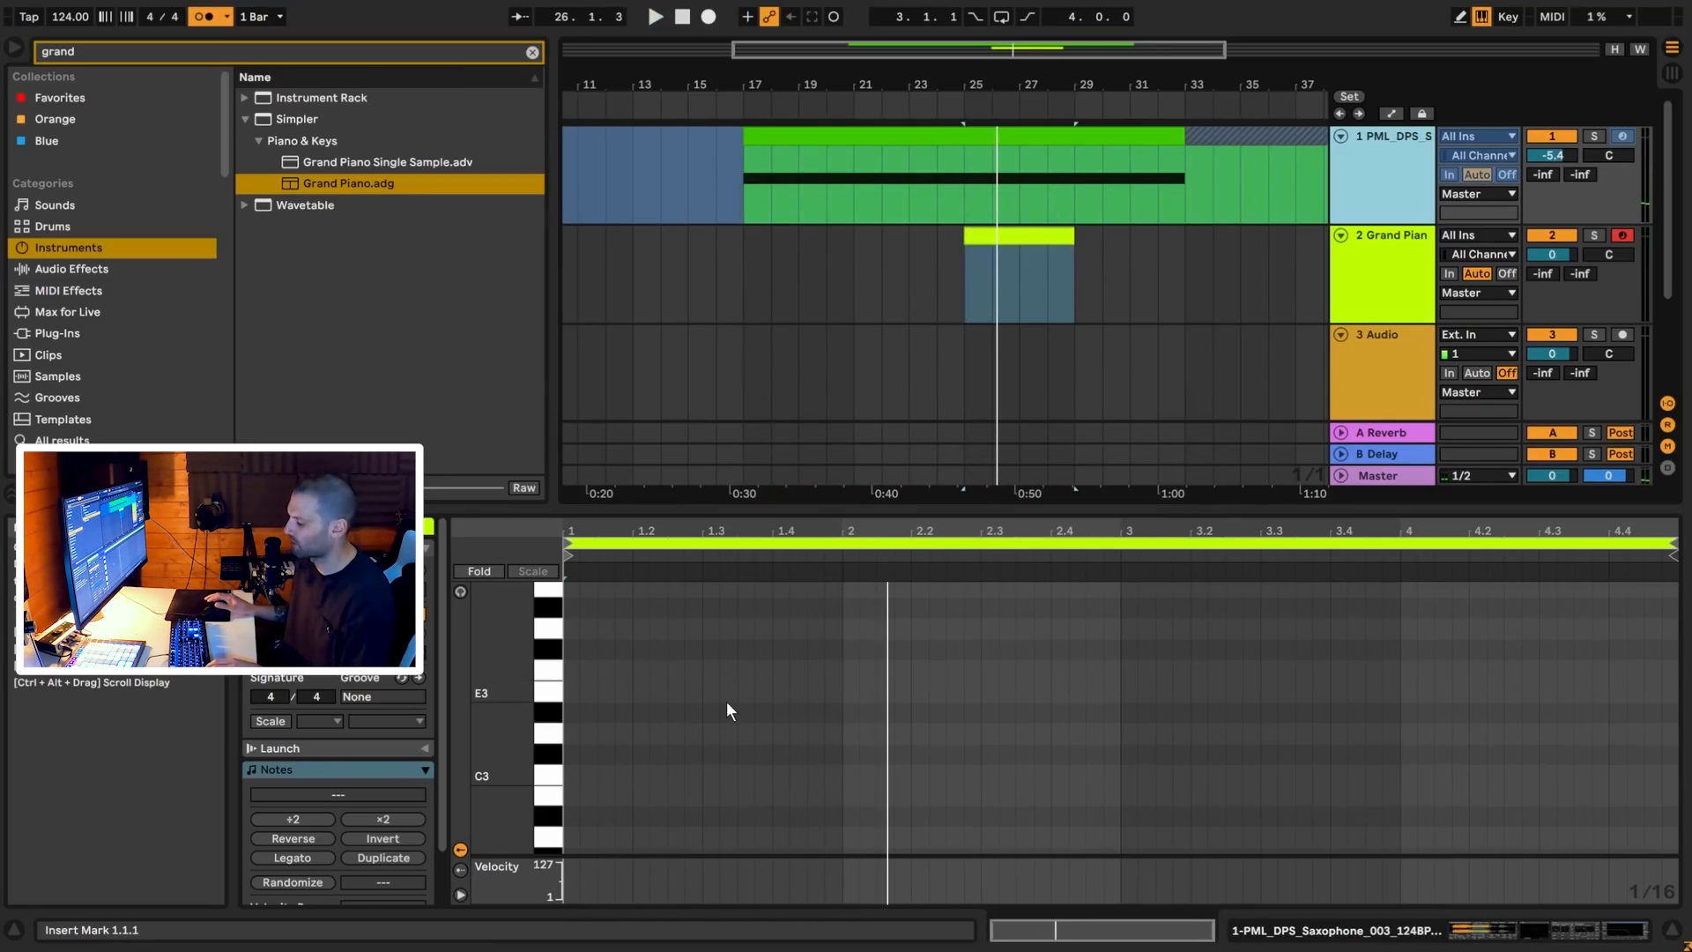
key("space")
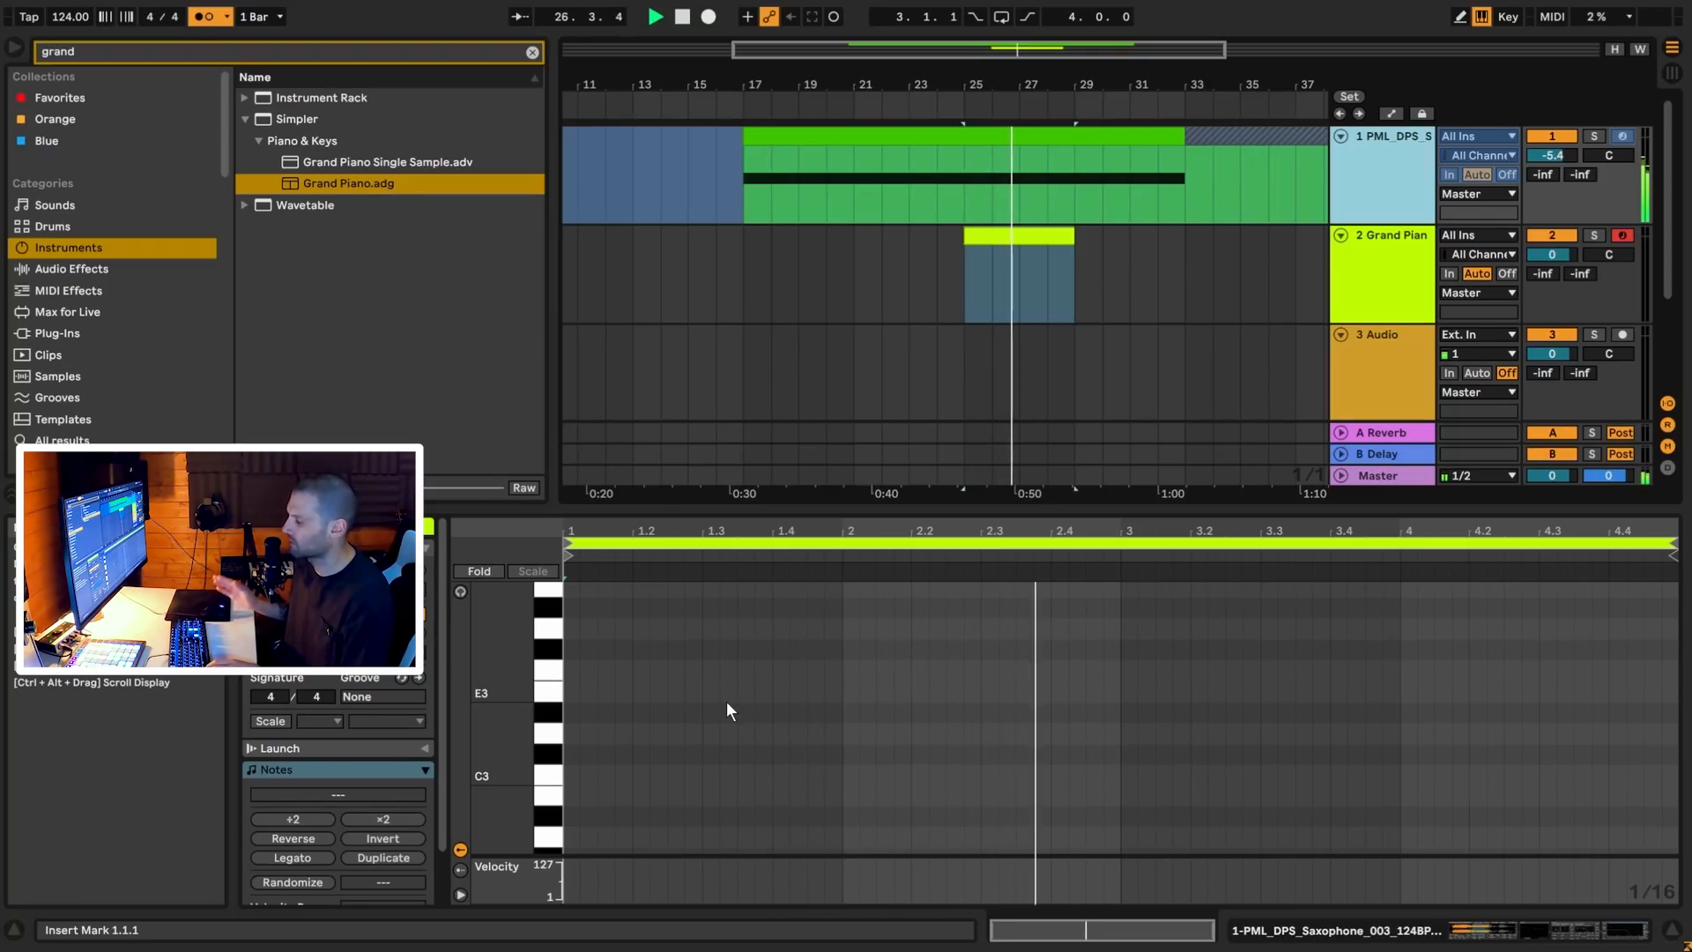
key("space")
Enter a one-beat A2 note at the start of the piano clip, followed by three A2 notes of three sixteenths each, and play them
scroll(581, 780, "down", 2)
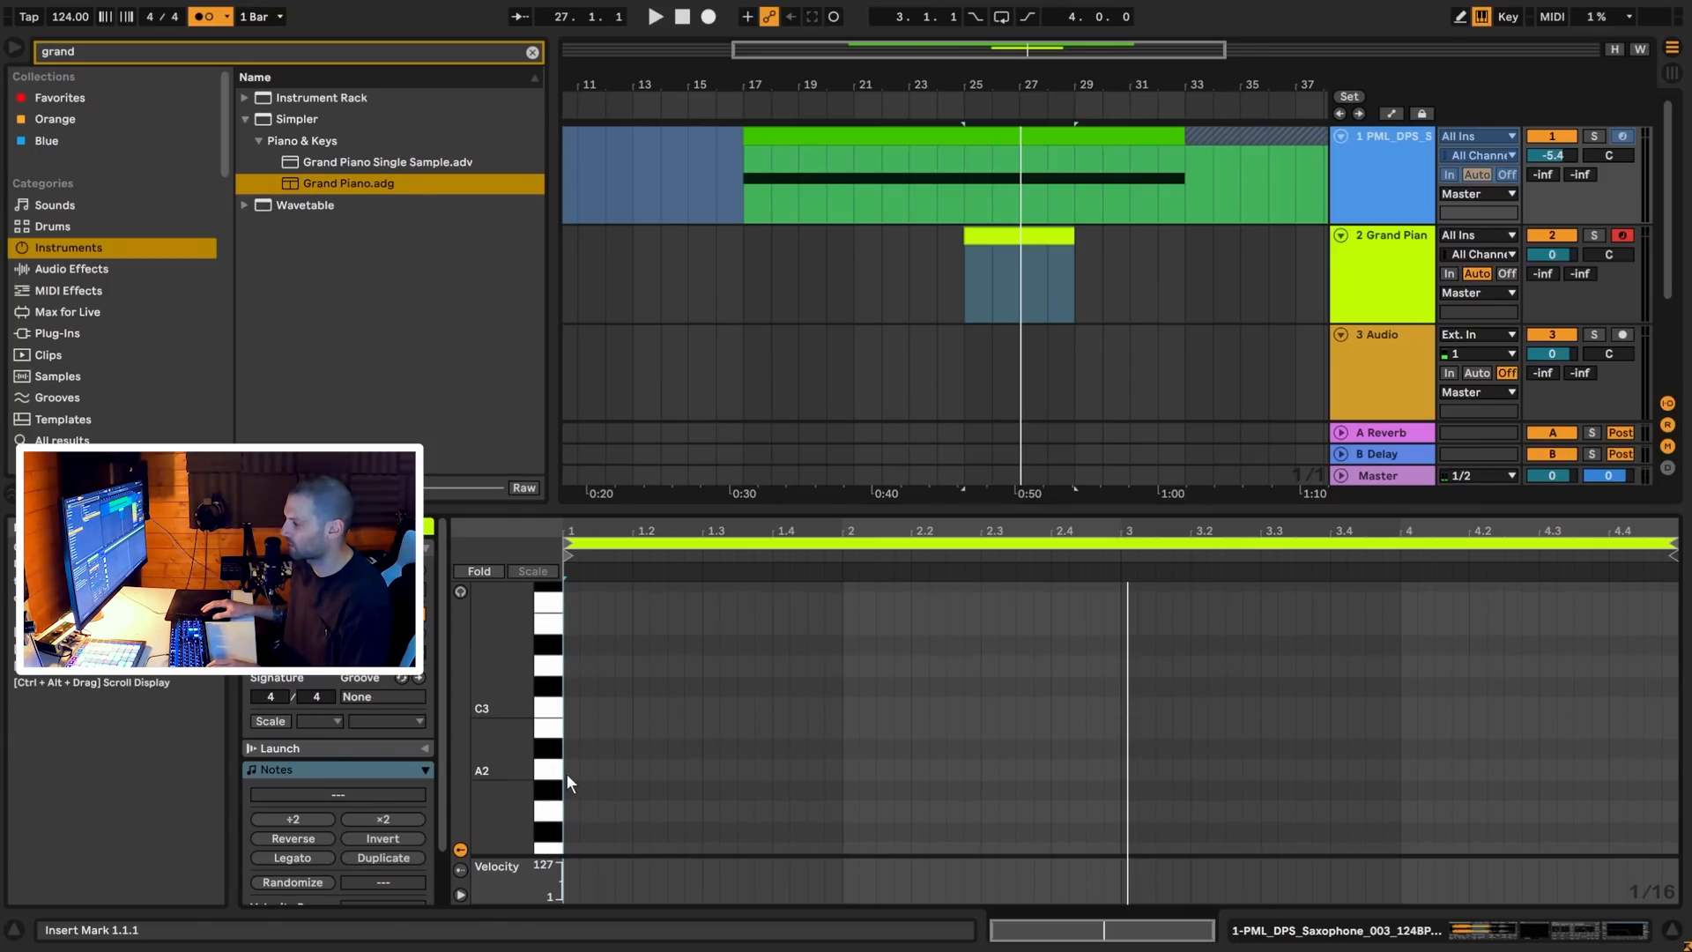
double_click(571, 770)
left_click_drag(573, 773, 627, 774)
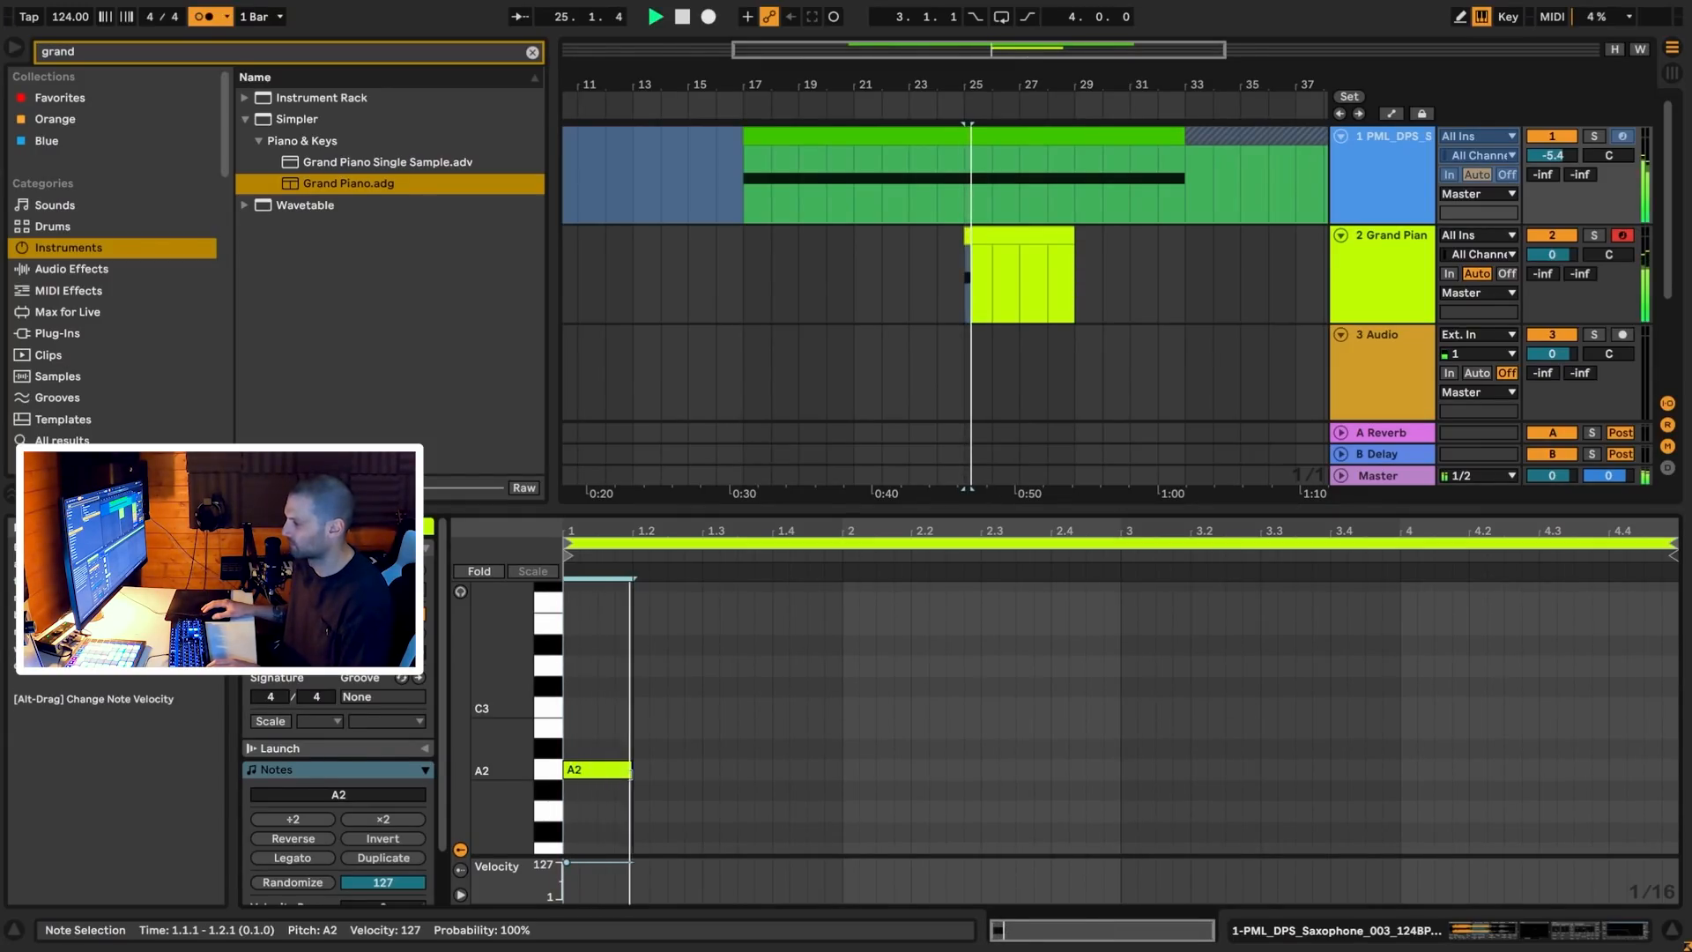
double_click(639, 770)
left_click_drag(652, 769, 682, 770)
key("ctrl+d")
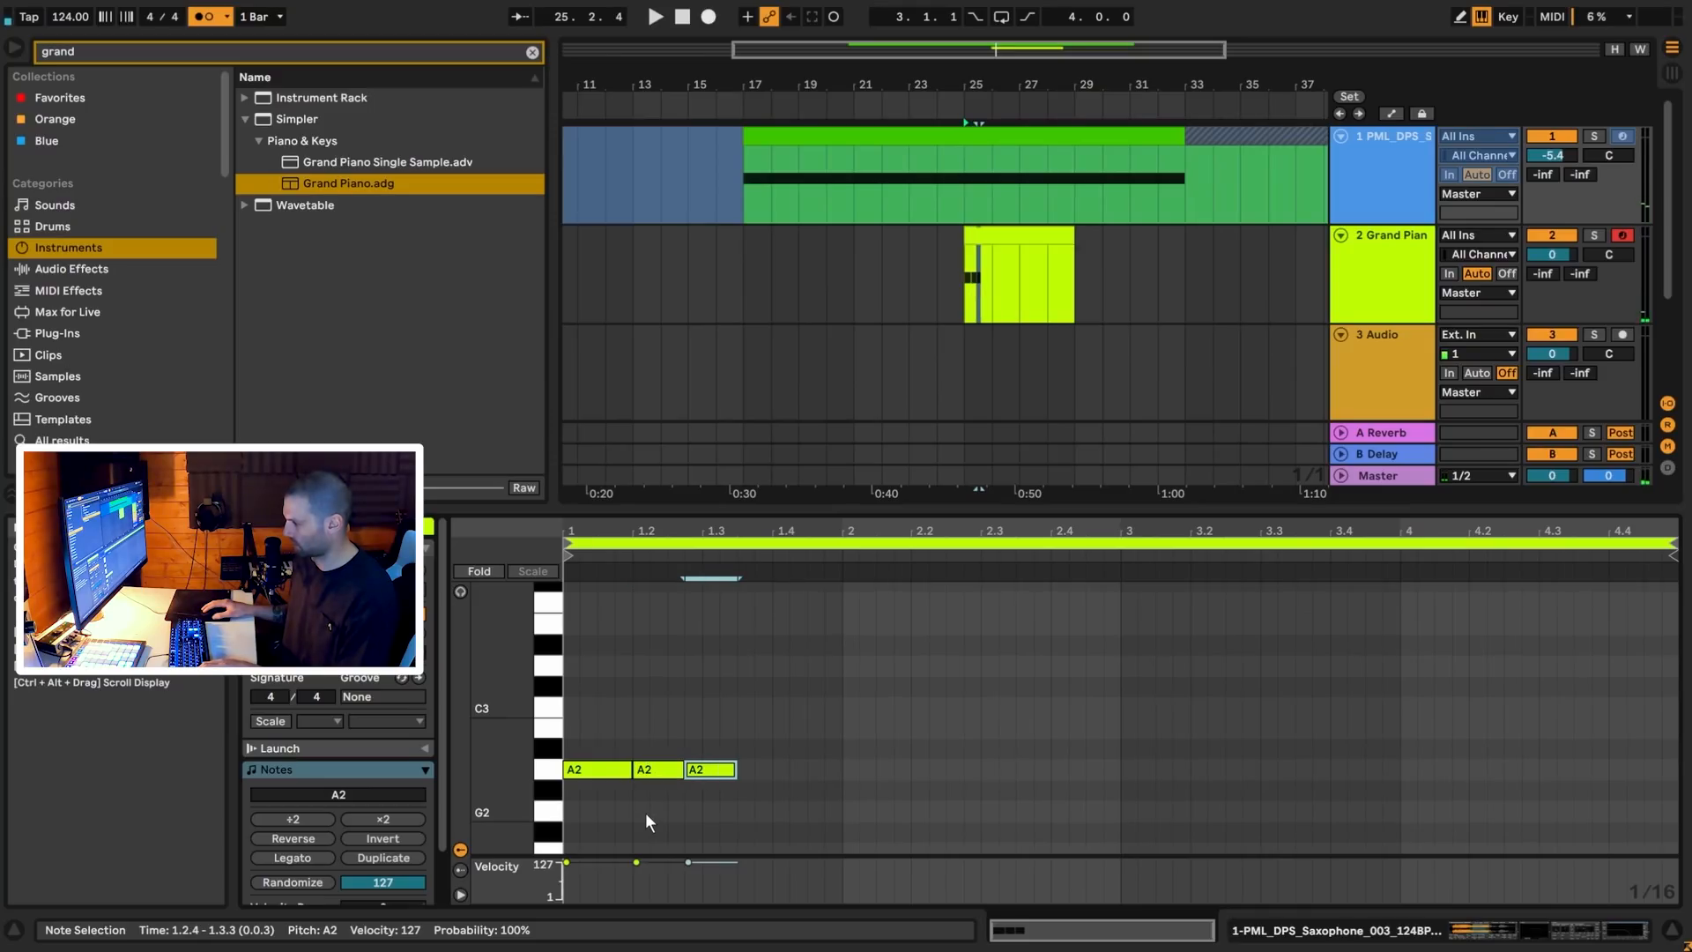
key("ctrl+d")
key("space")
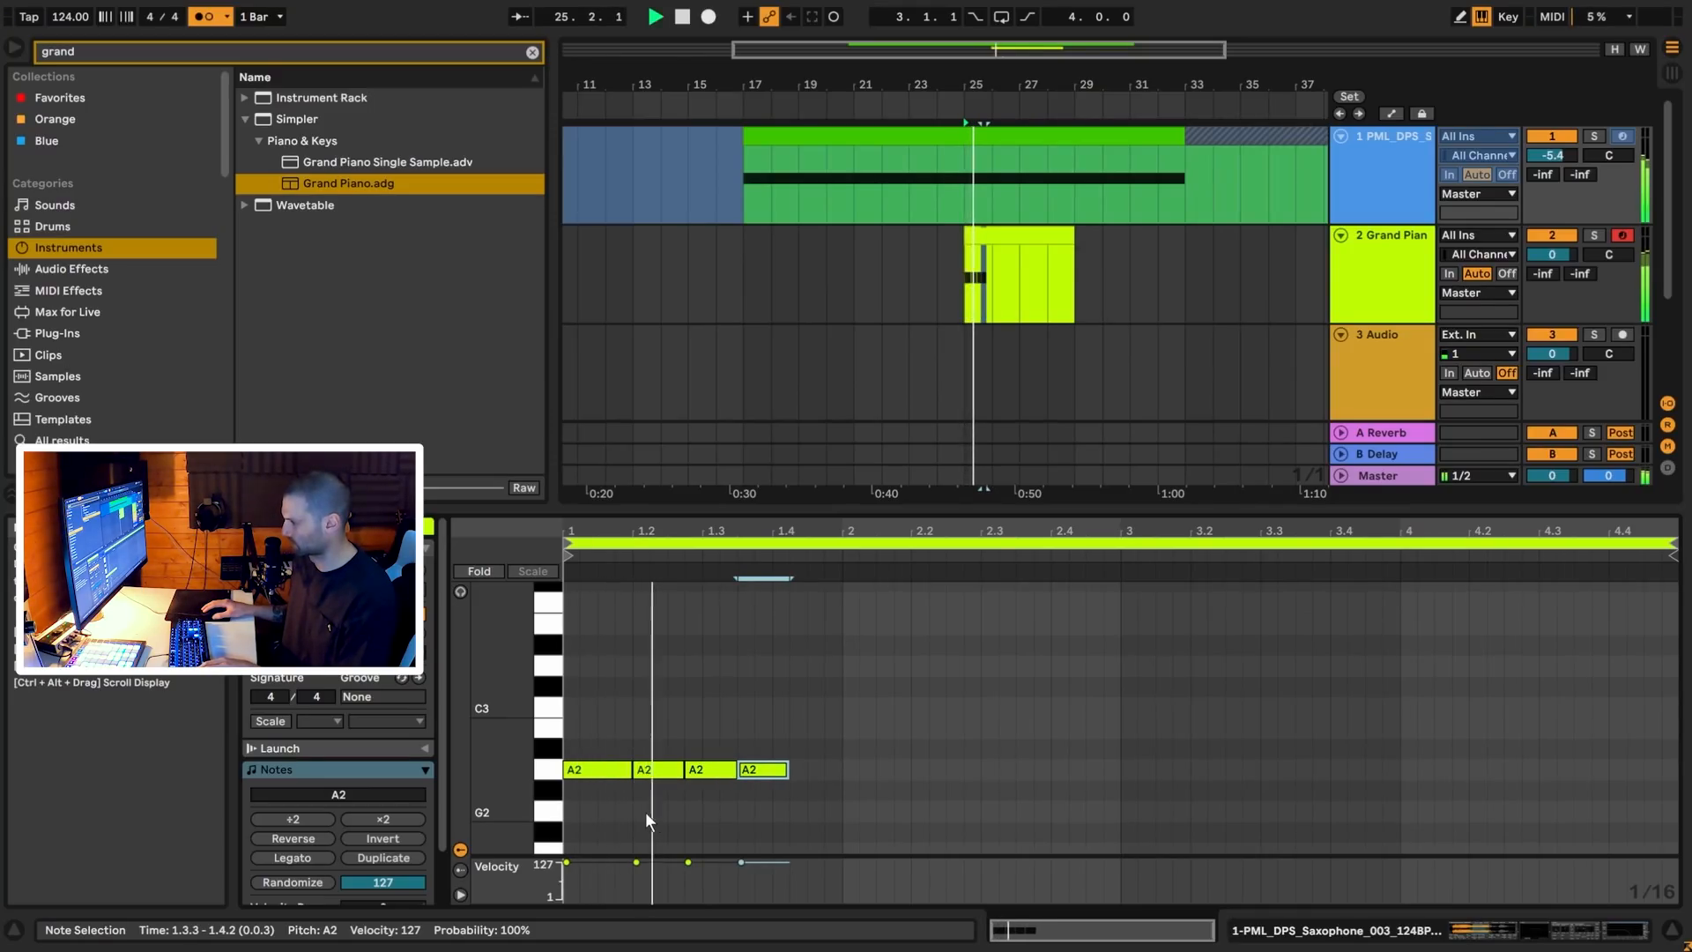
Extend the second A2 note to one beat and follow it with three A2 notes of three sixteenths each
mouse_move(683, 770)
left_mouse_down()
mouse_move(741, 774)
mouse_move(710, 772)
left_mouse_up()
key("ctrl+d")
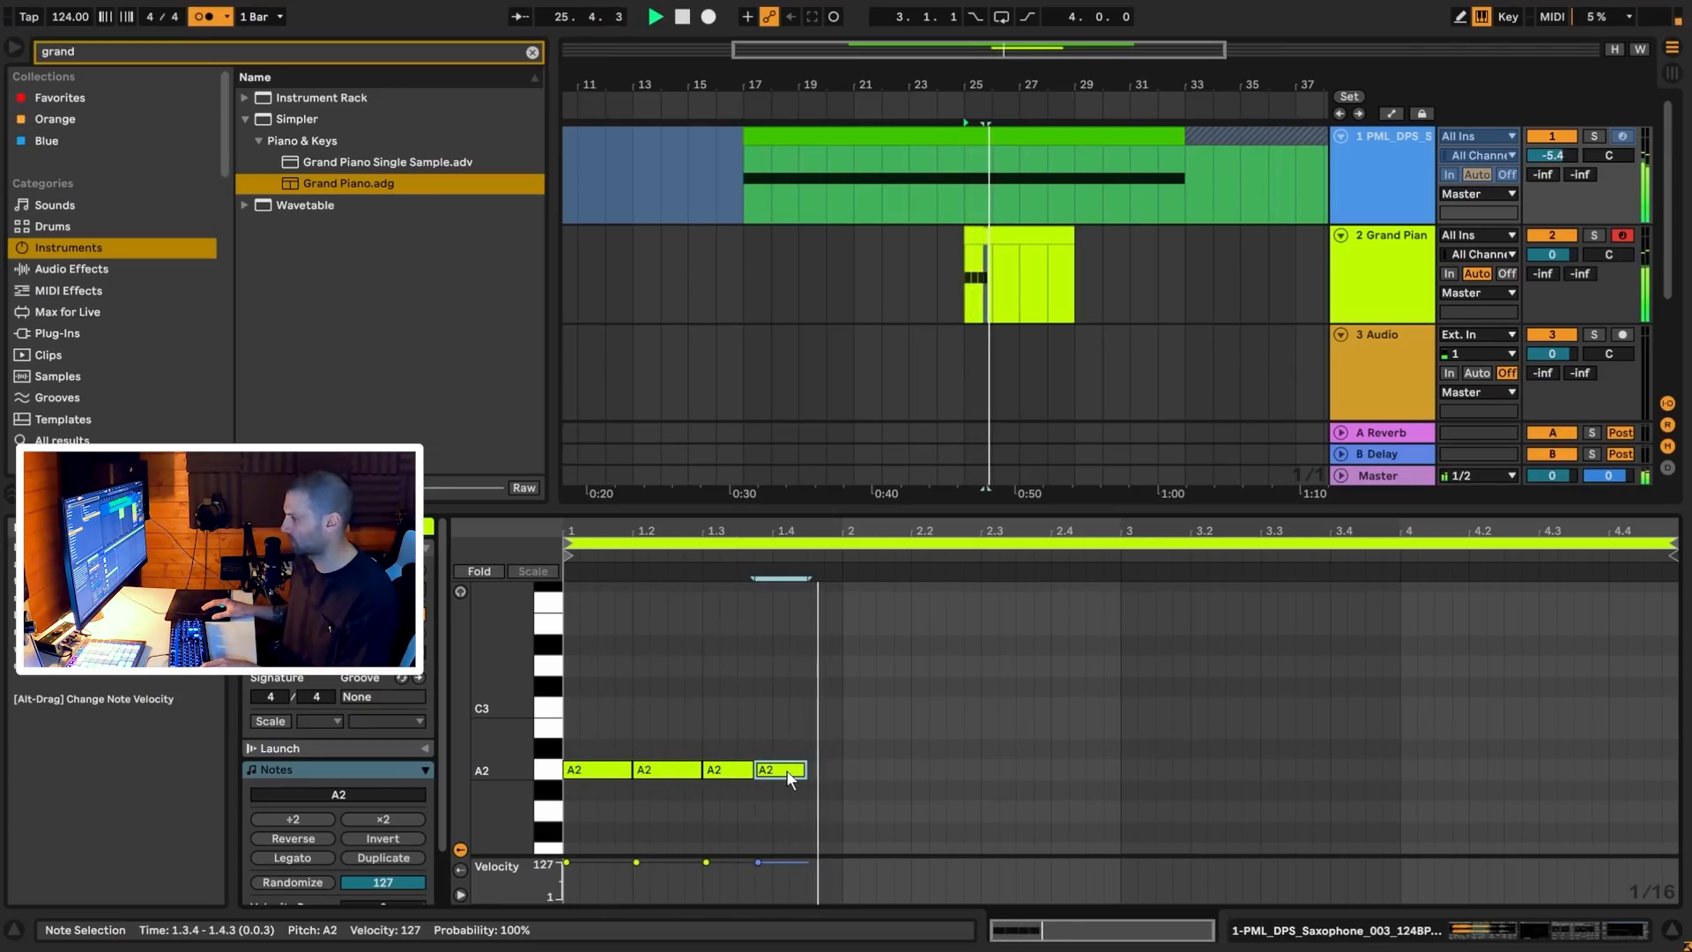
key("ctrl+d")
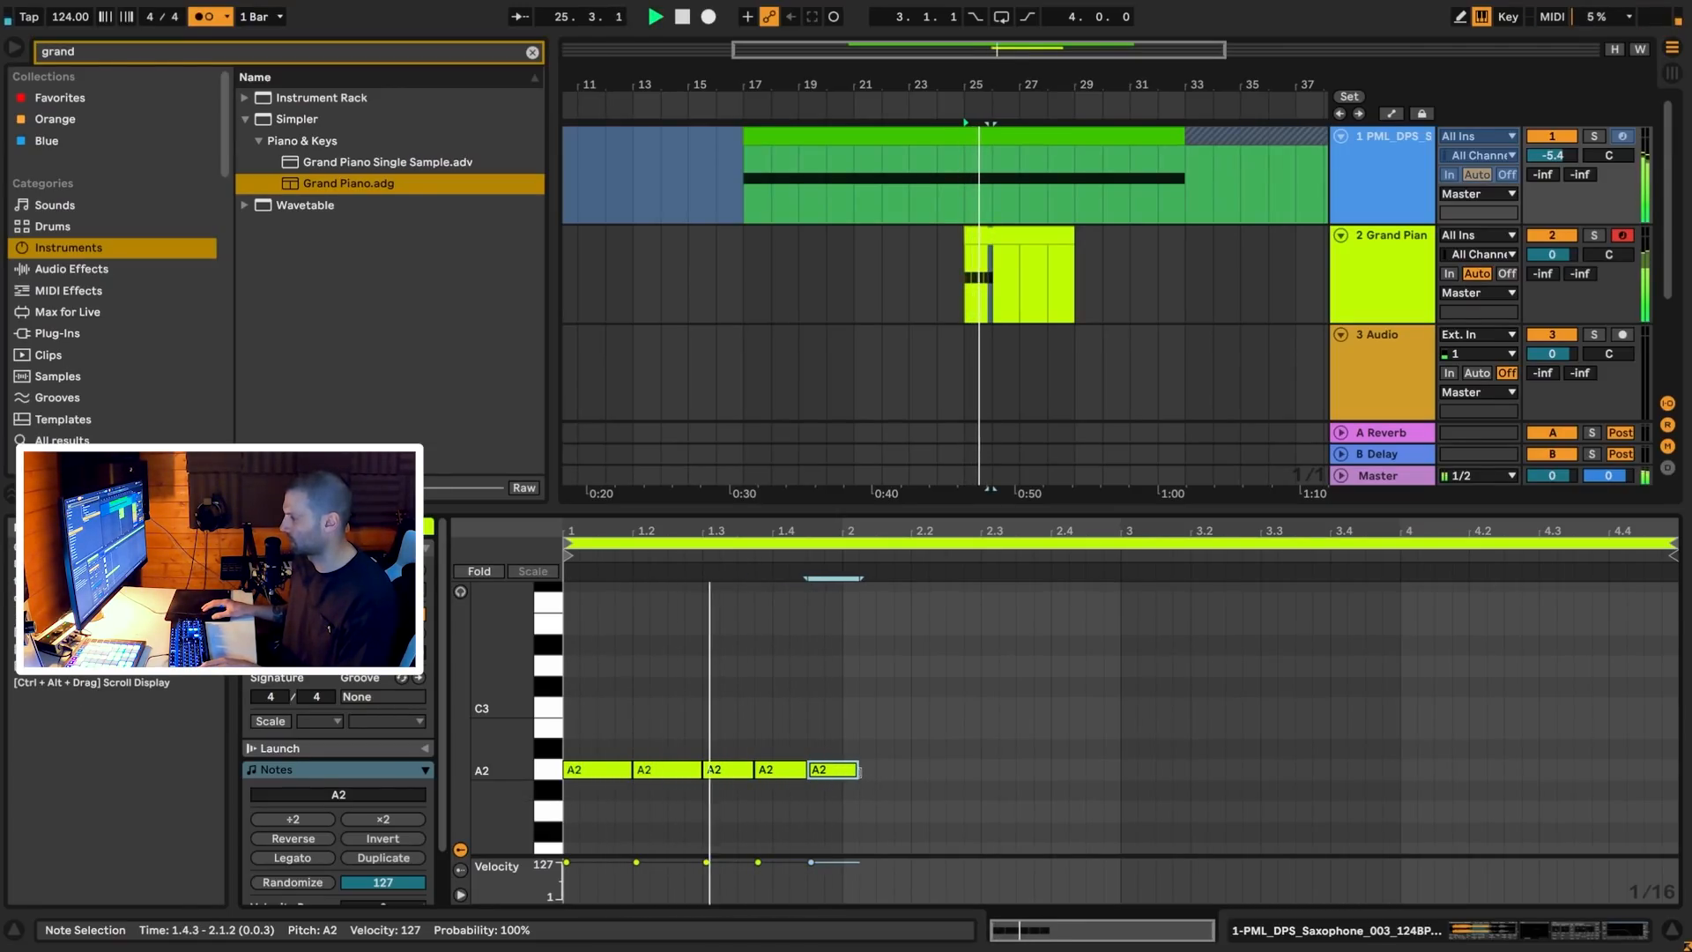
key("space")
Lengthen the fifth A2 note to one beat, add four A2 notes of two sixteenths each after it, and play the pattern
left_click_drag(866, 772, 914, 775)
key("ctrl+d")
key("ctrl+d")
key("ctrl+d")
key("ctrl+d")
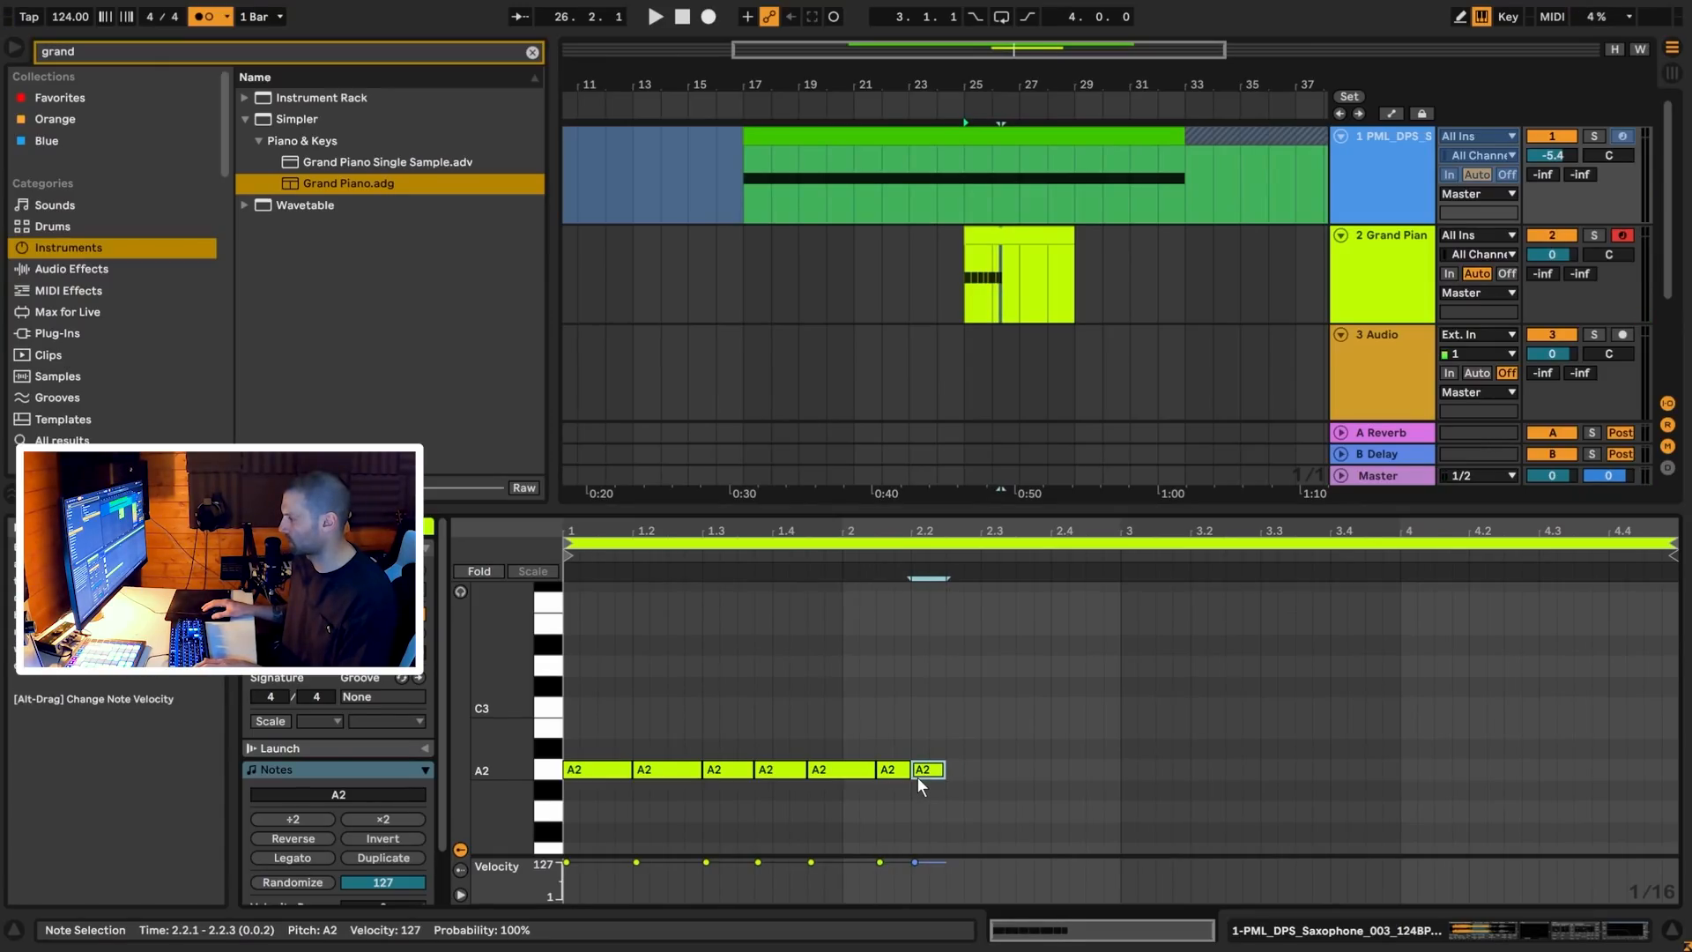
key("space")
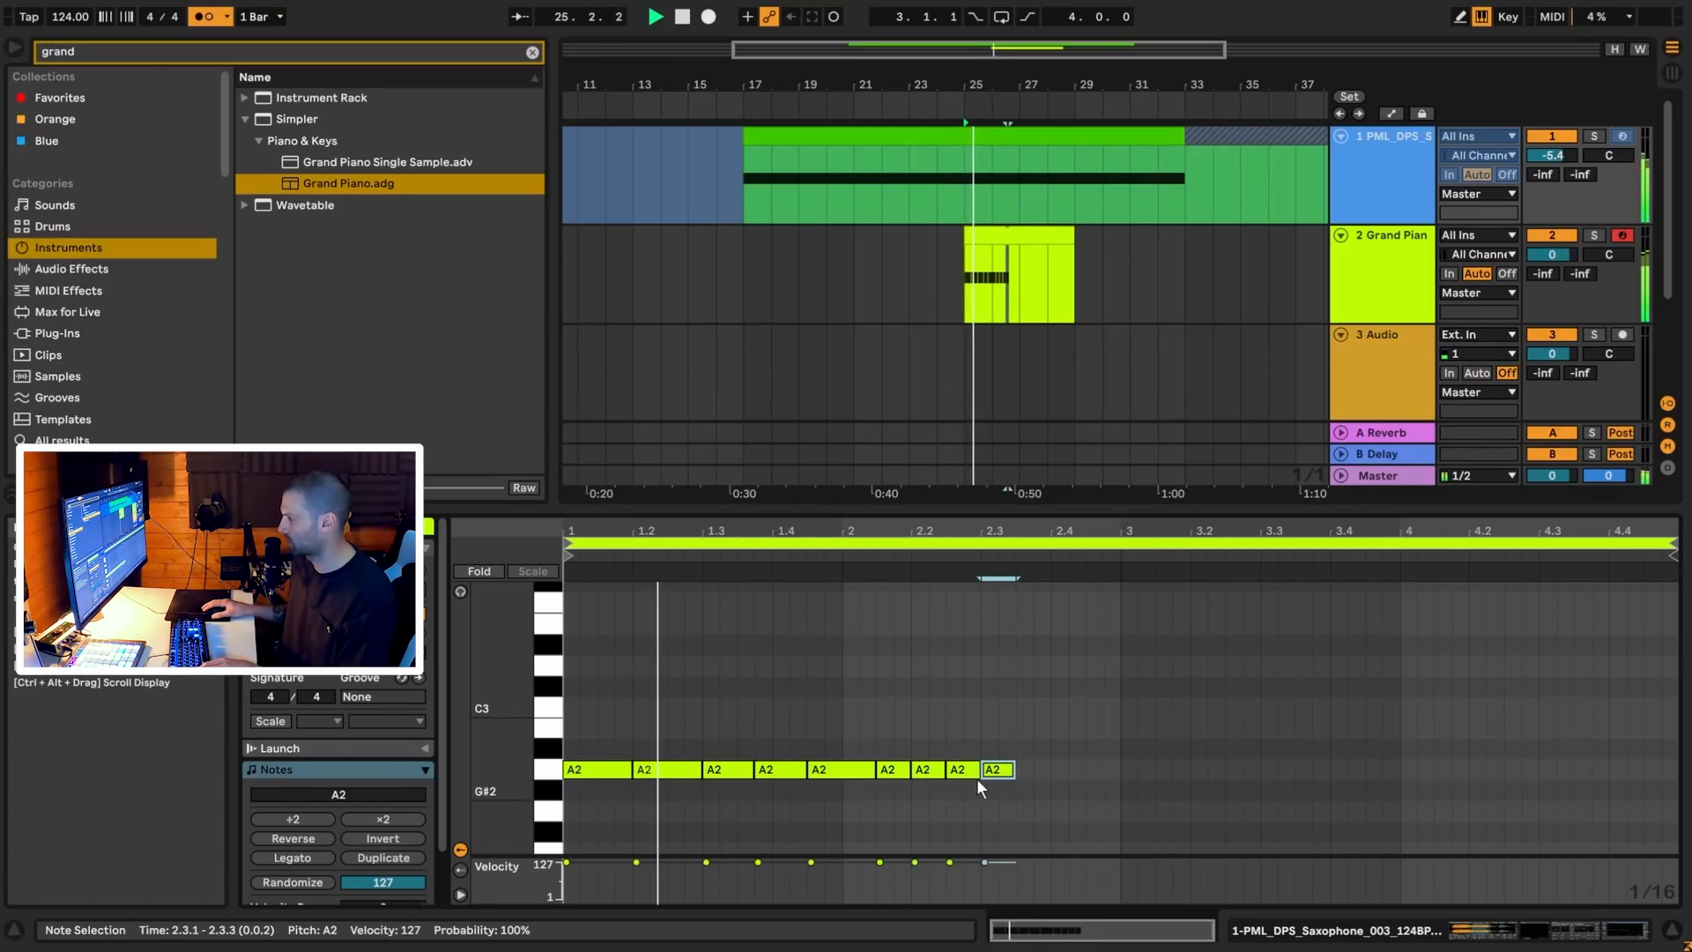
Extend the last A2 note to three sixteenths, finish bar 2 with A2 notes of three and two sixteenths, and play the pattern
key("space")
key("ctrl+d")
key("ctrl+d")
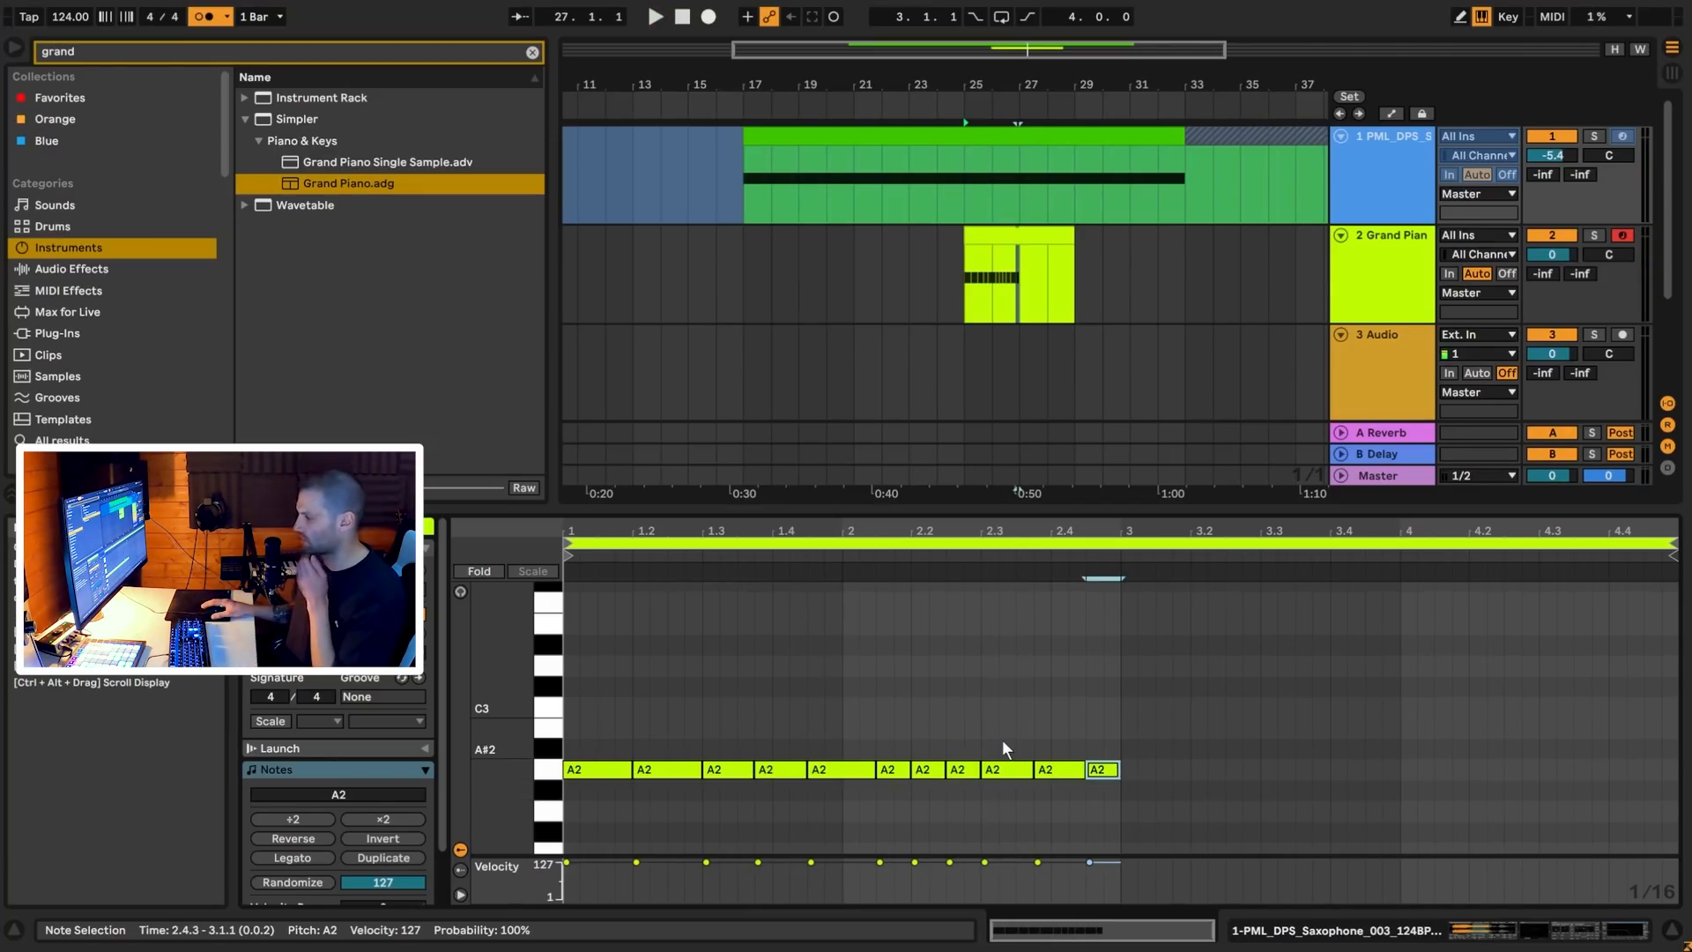
key("space")
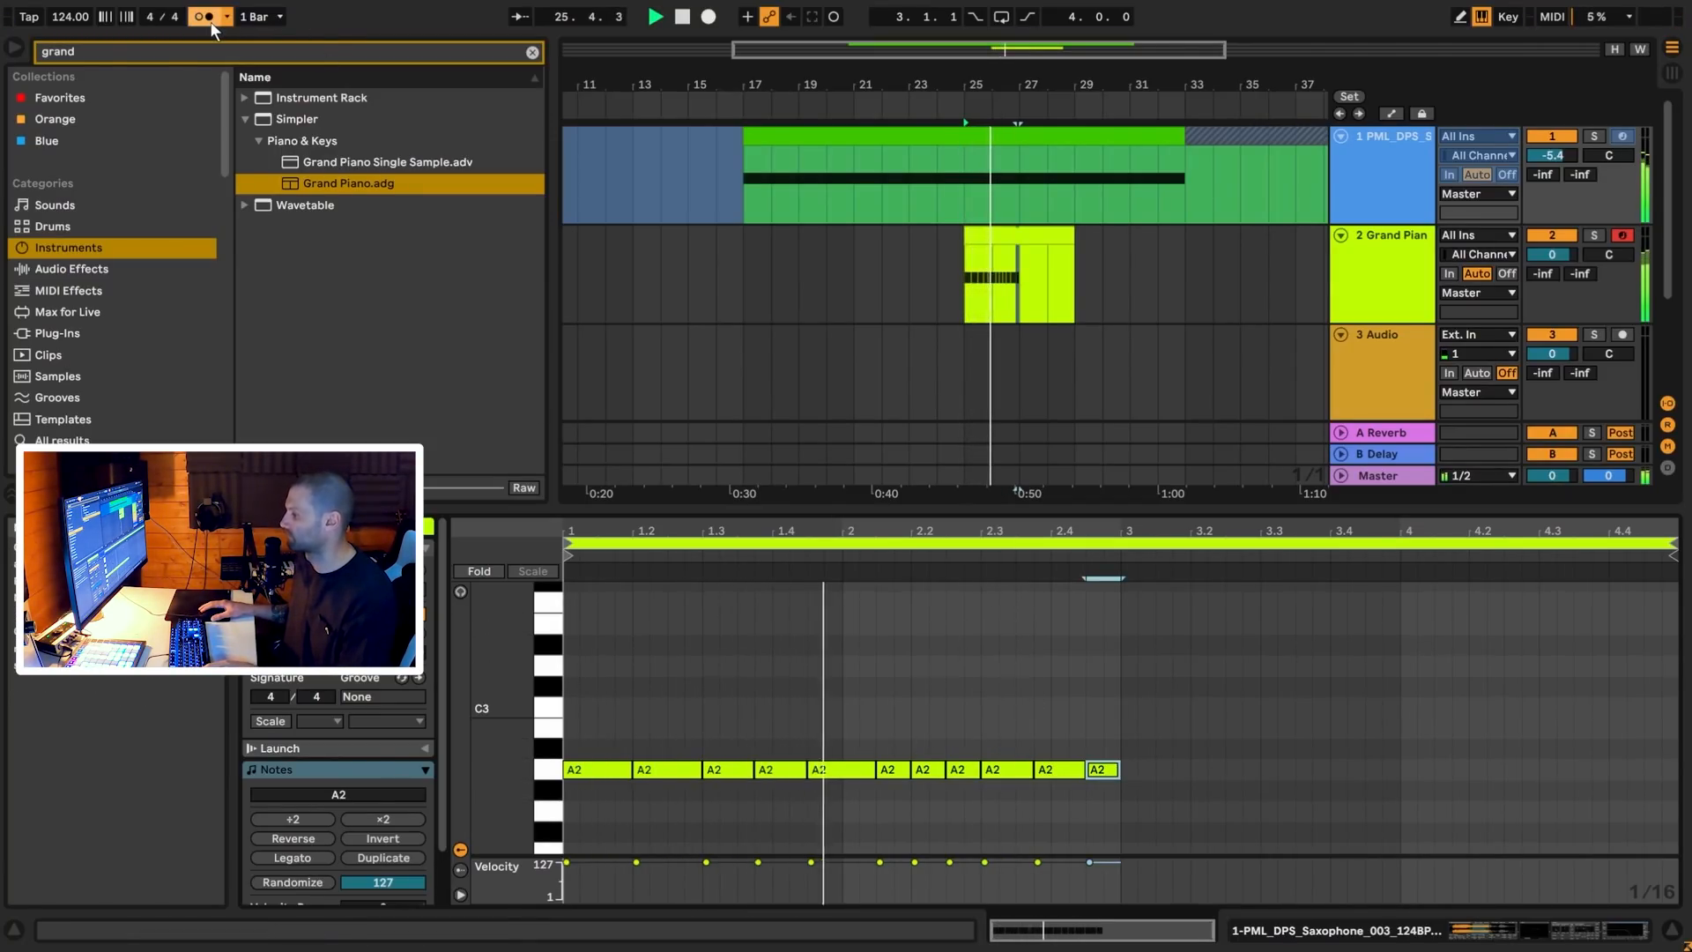
key("space")
Copy the first five A2 notes up to C3 and E3 to build chords, and play them
left_click_drag(613, 717, 804, 797)
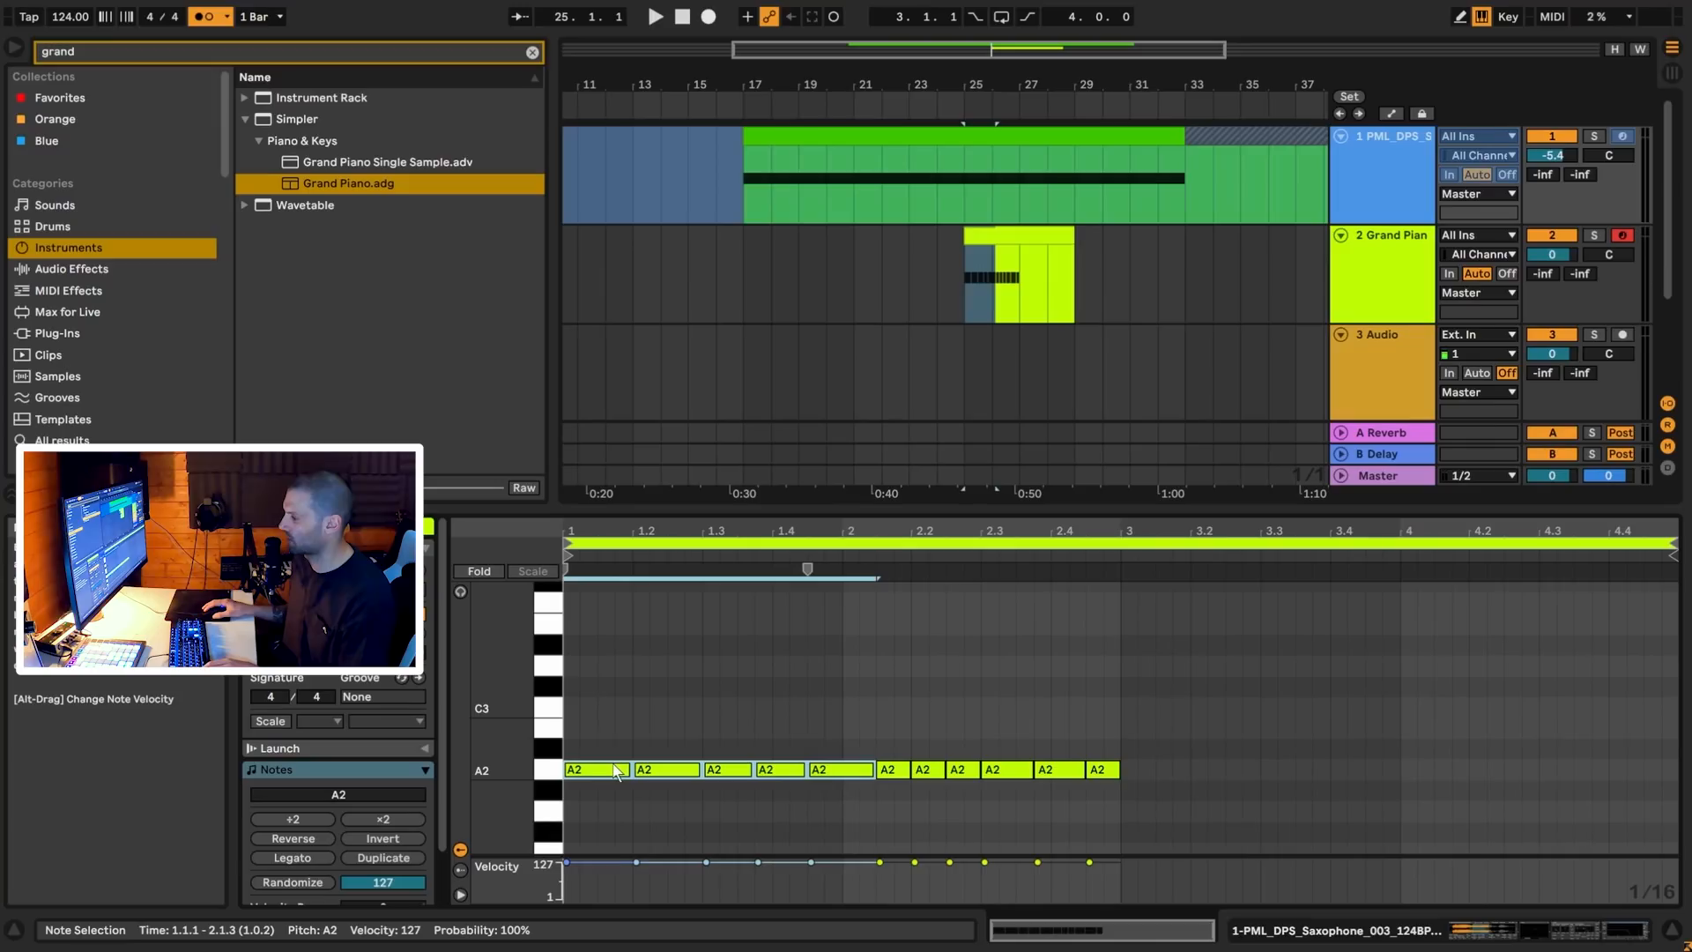
left_click_drag(591, 774, 617, 626)
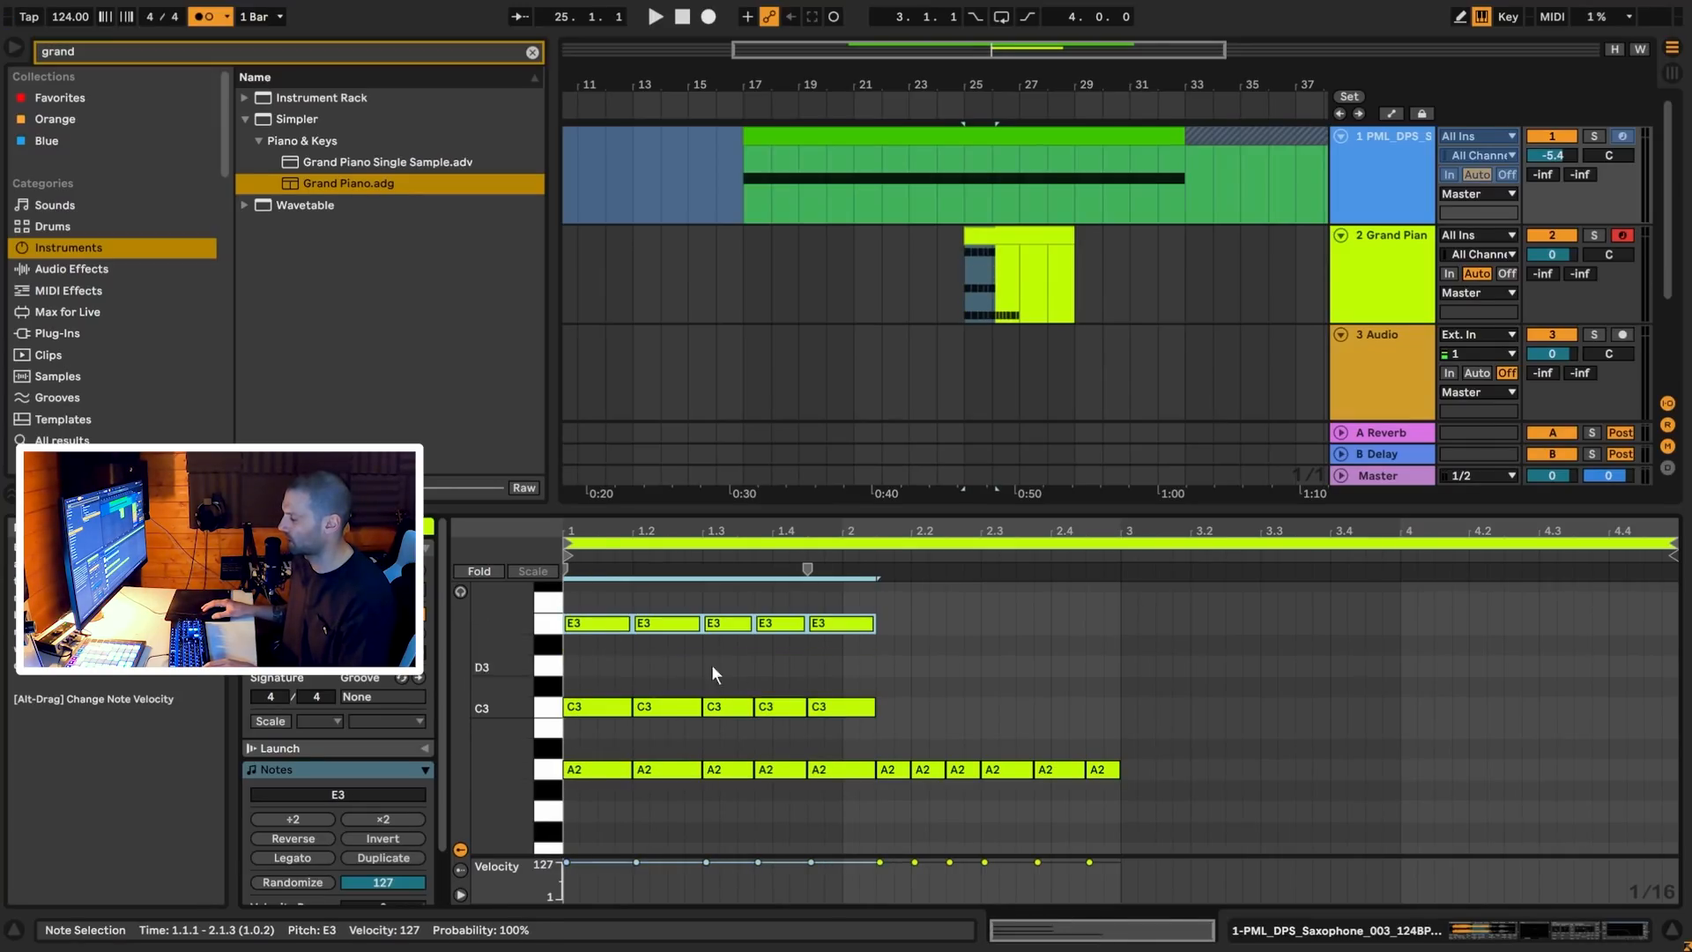
key("space")
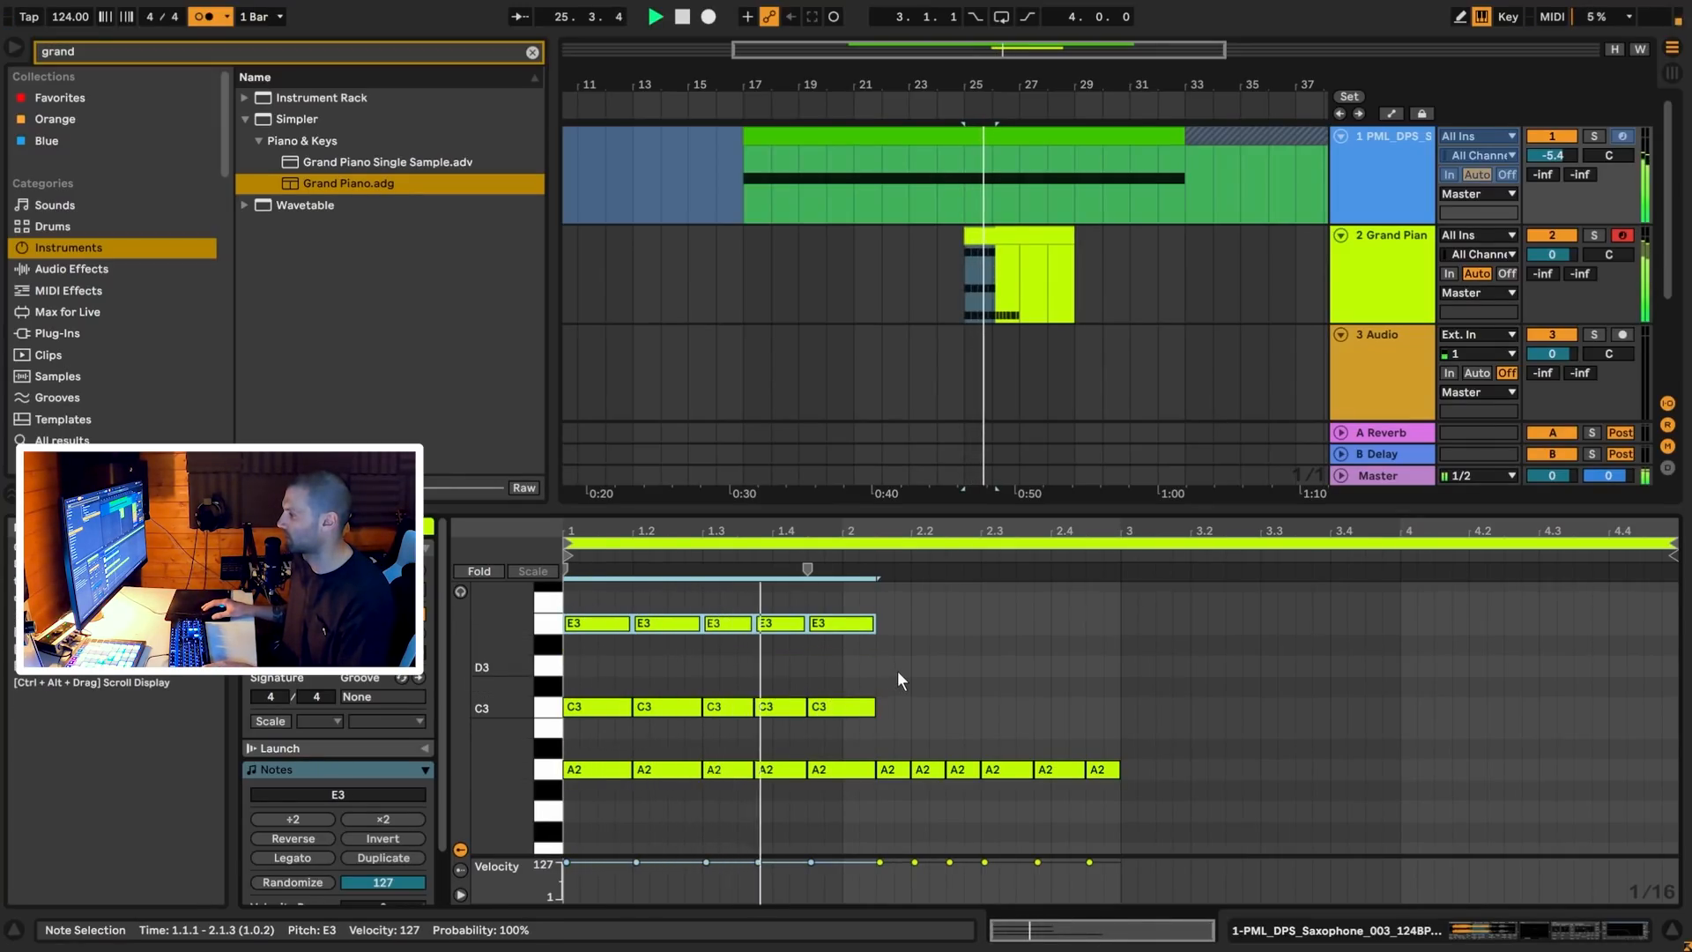
Change the fifth chord to G2, B2 and D3, and turn the following three A2 notes into the same chord
left_click_drag(835, 593, 843, 703)
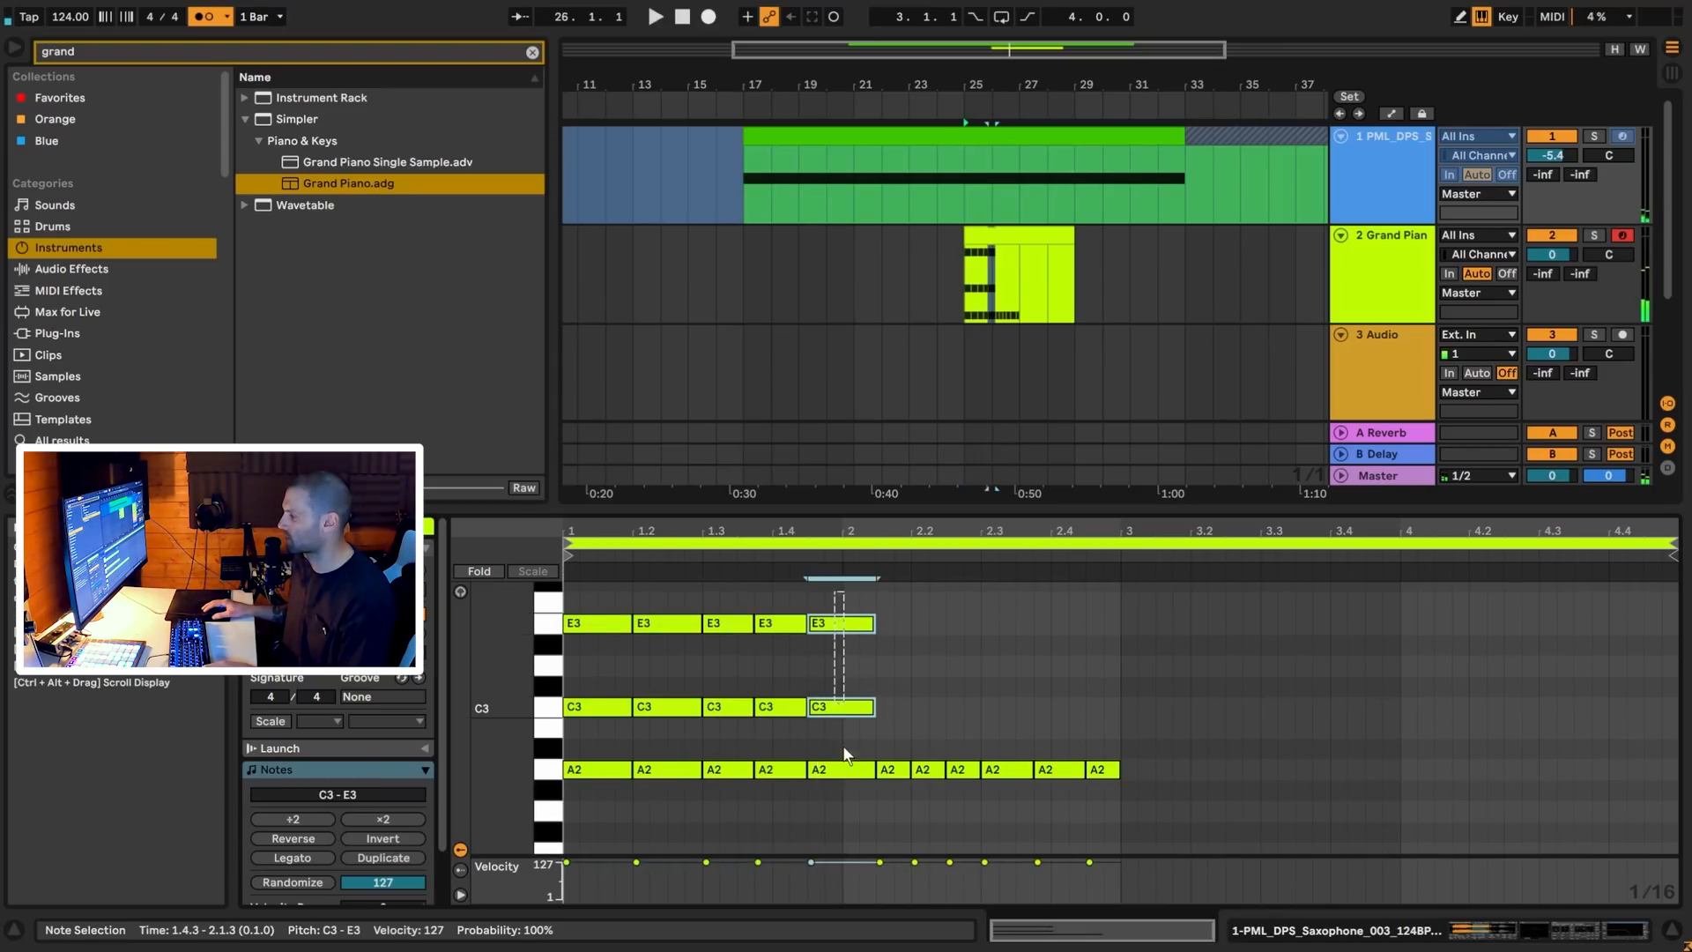
left_click_drag(849, 771, 850, 808)
left_click(845, 728)
left_click_drag(843, 749, 843, 729)
key("space")
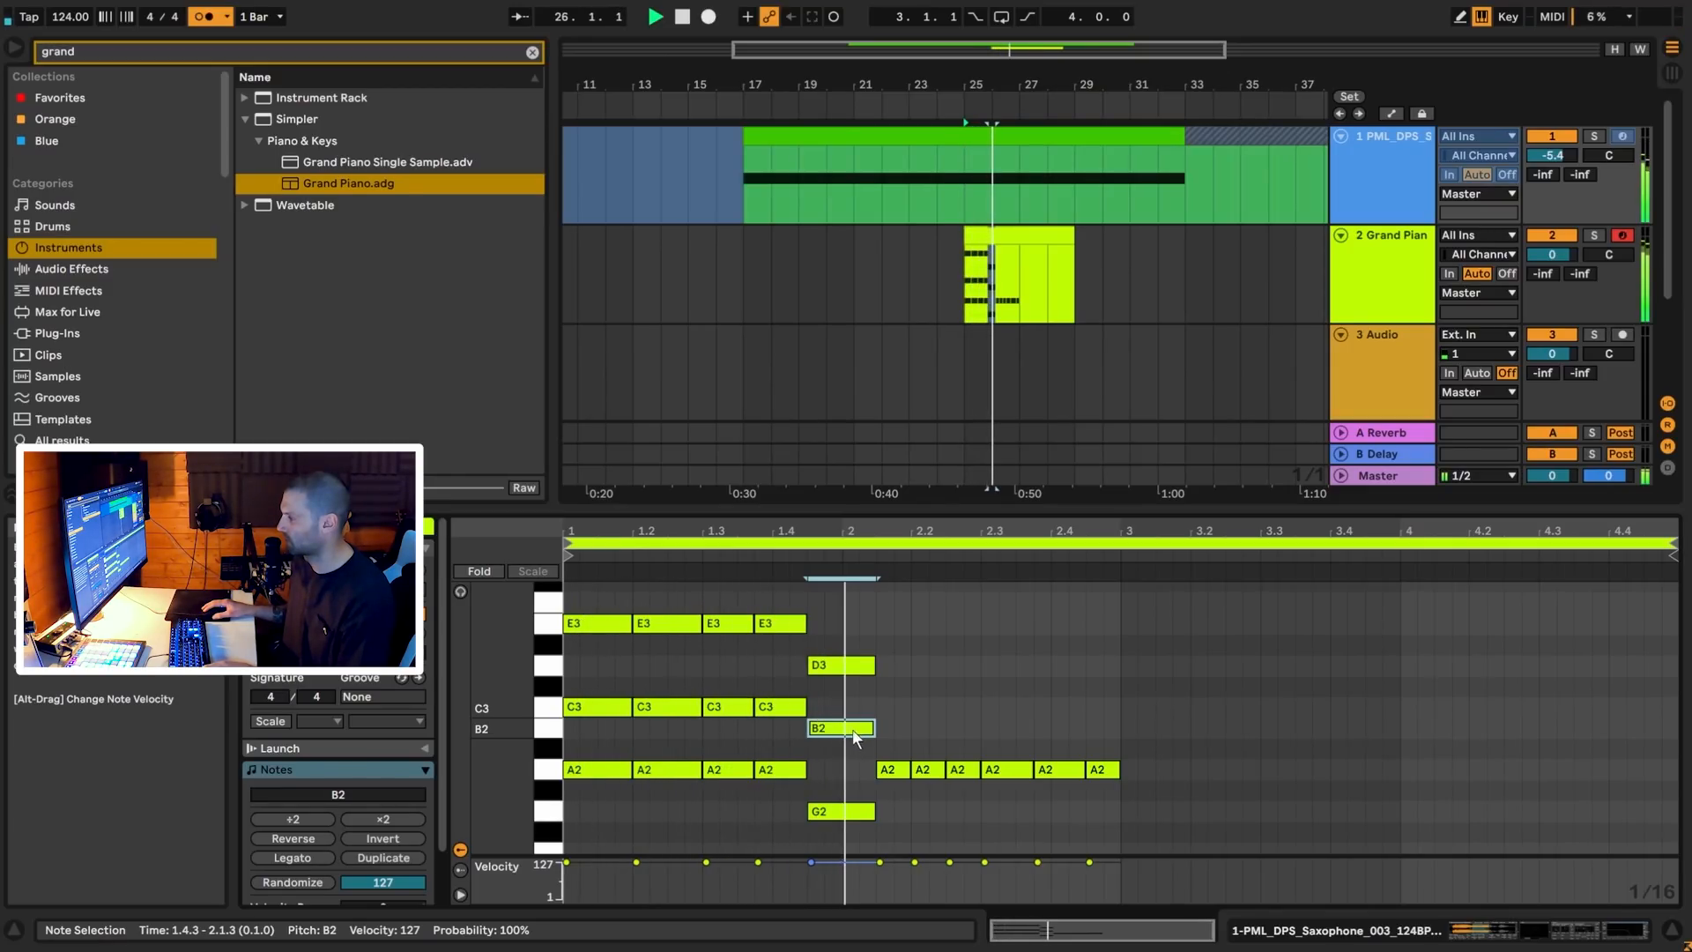
key("space")
left_click_drag(860, 631, 852, 852)
left_click_drag(895, 742, 902, 665)
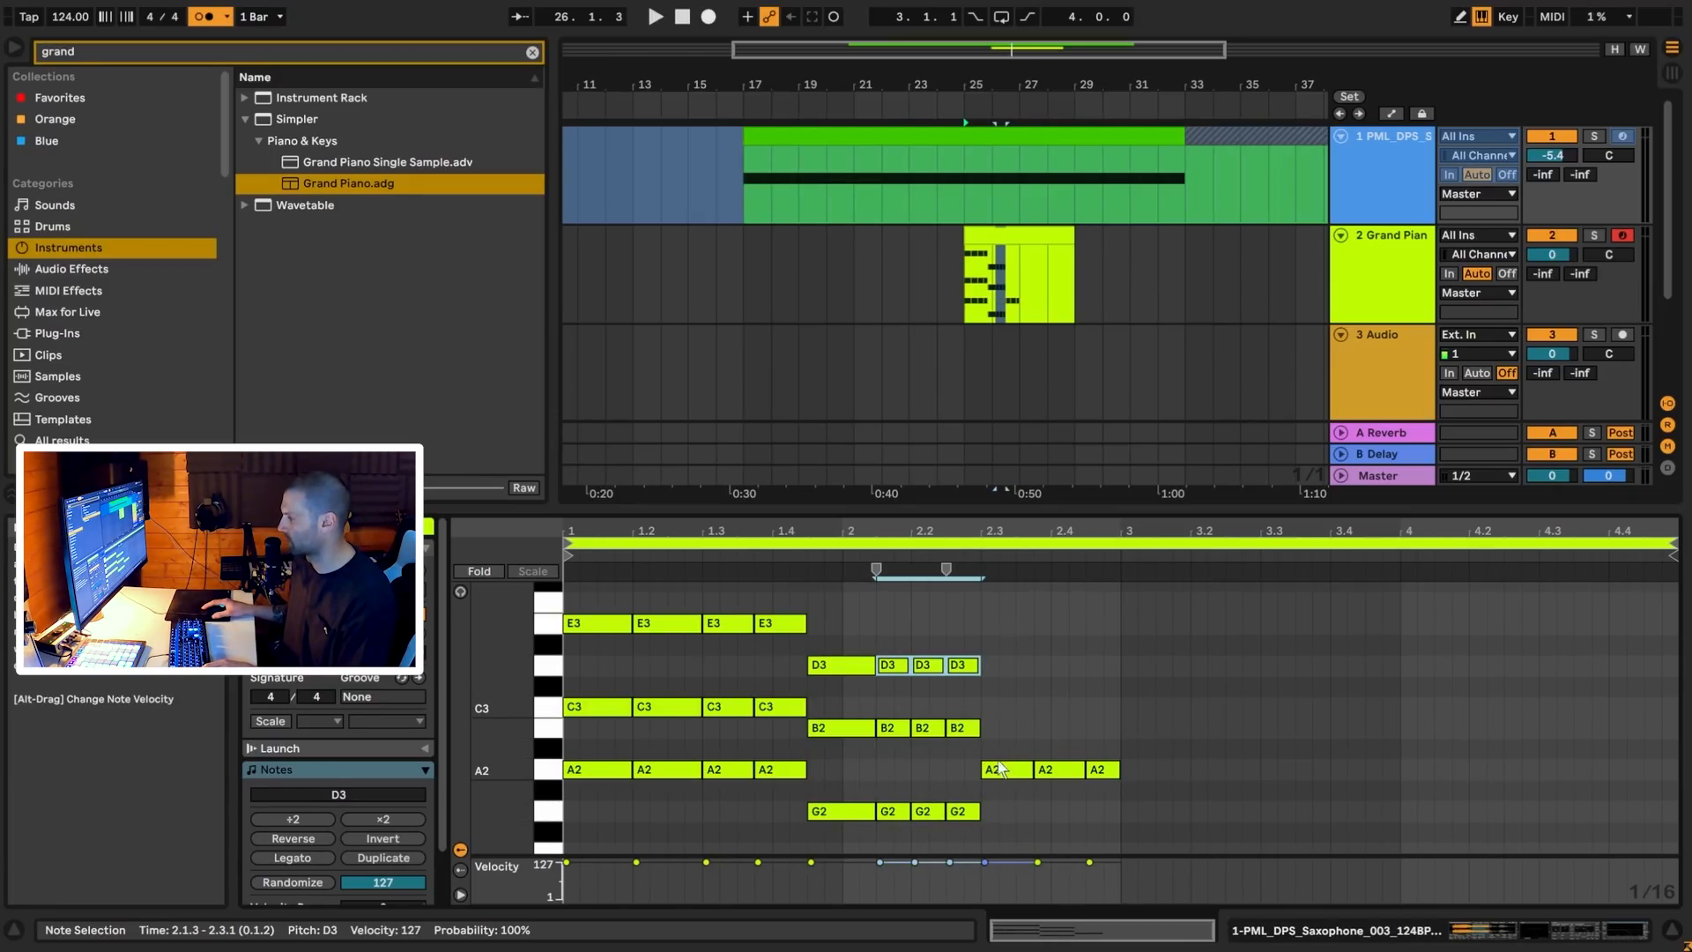
Turn the last three A2 notes, from 2.3, into chords of C3, E3 and G3, and play them with the metronome off
left_click_drag(976, 757, 1129, 806)
scroll(1129, 806, "up", 1)
left_click_drag(1020, 741, 1017, 596)
scroll(882, 808, "up", 1)
scroll(881, 806, "down", 2)
mouse_move(500, 714)
left_mouse_down()
mouse_move(458, 714)
mouse_move(479, 714)
left_mouse_up()
key("space")
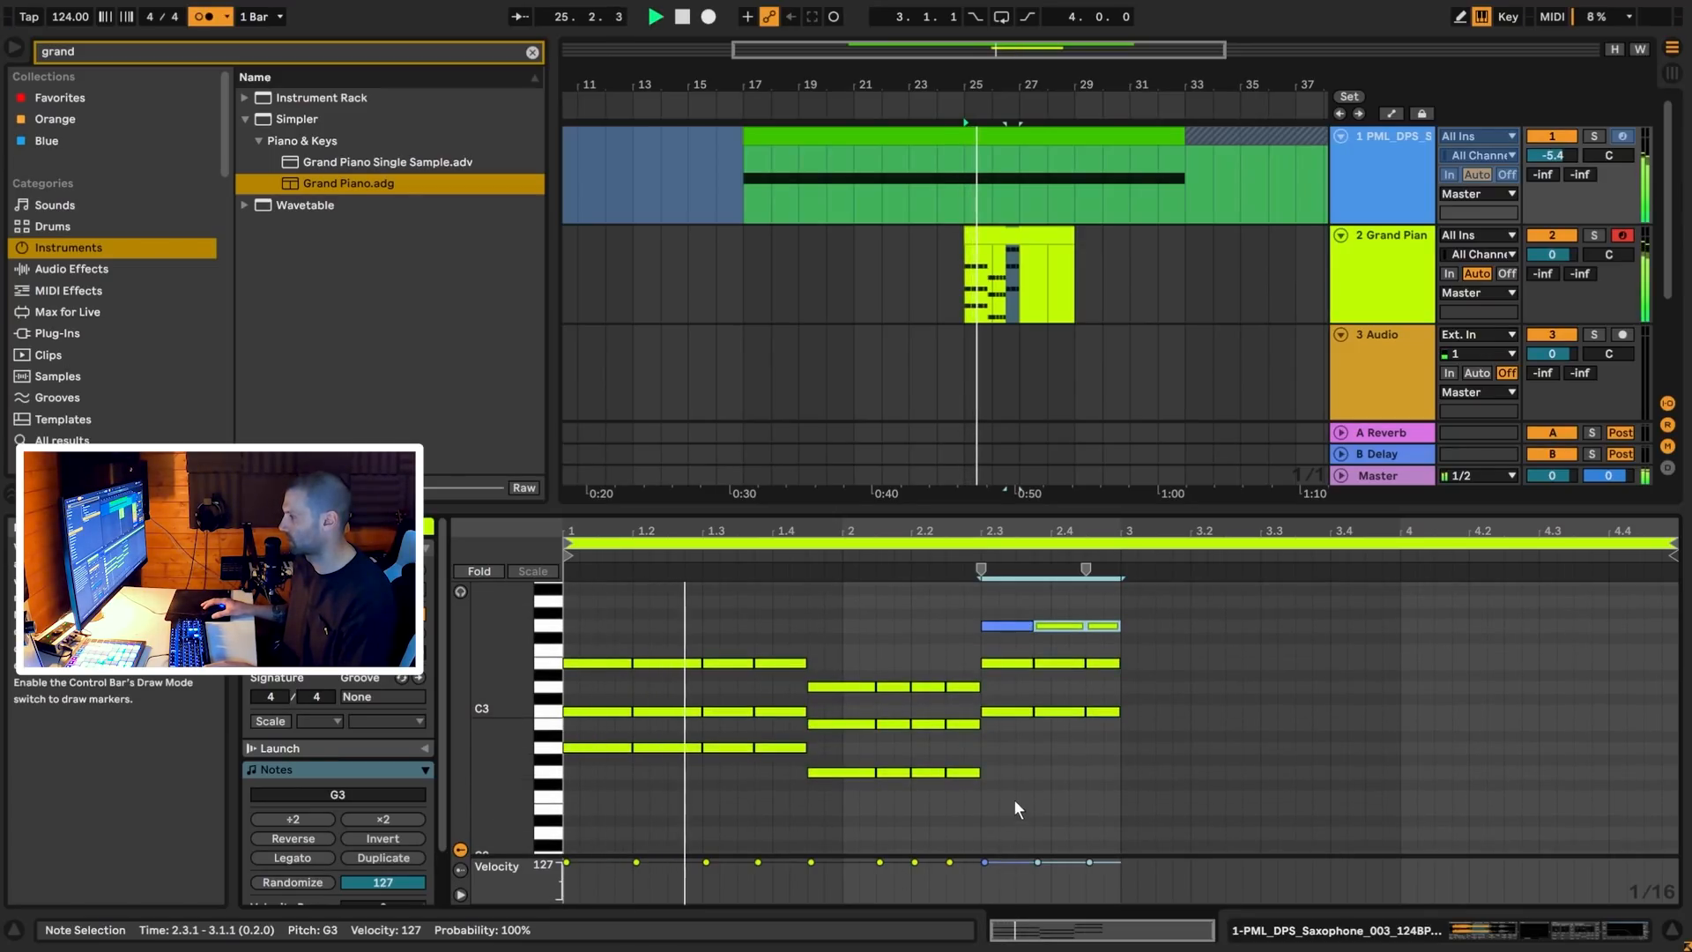
left_click(211, 19)
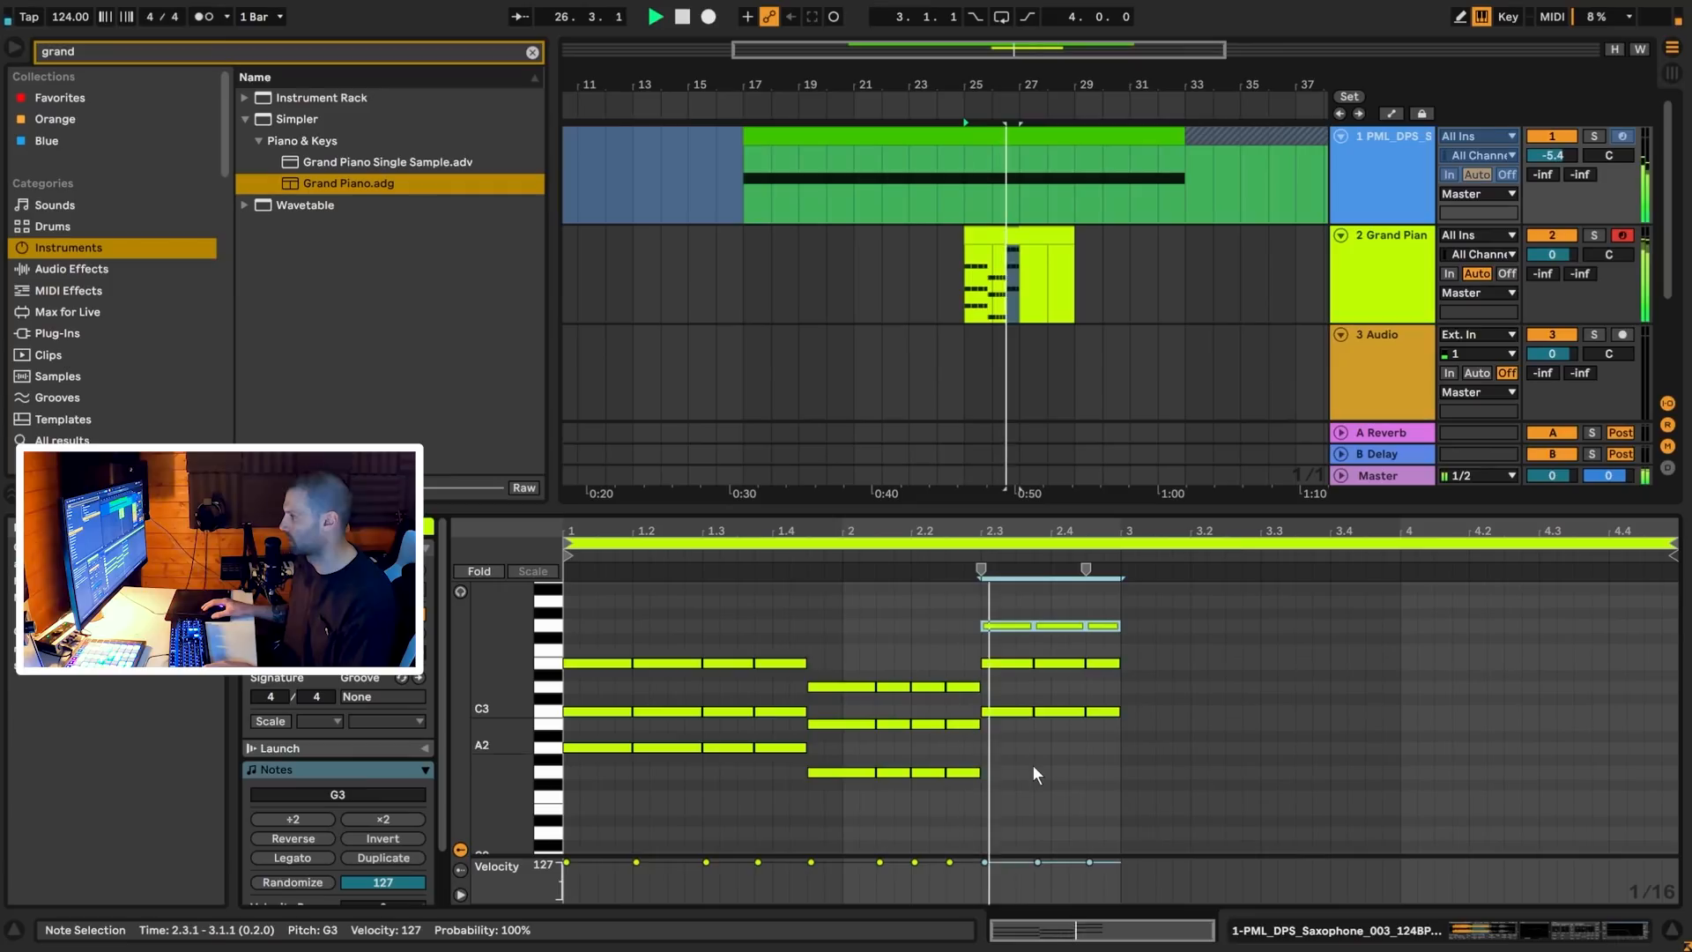
key("space")
Lower the E3 notes in the last three chords of bar 2 to D3 and play the progression
left_click_drag(995, 689, 1119, 663)
left_click_drag(993, 663, 1101, 703)
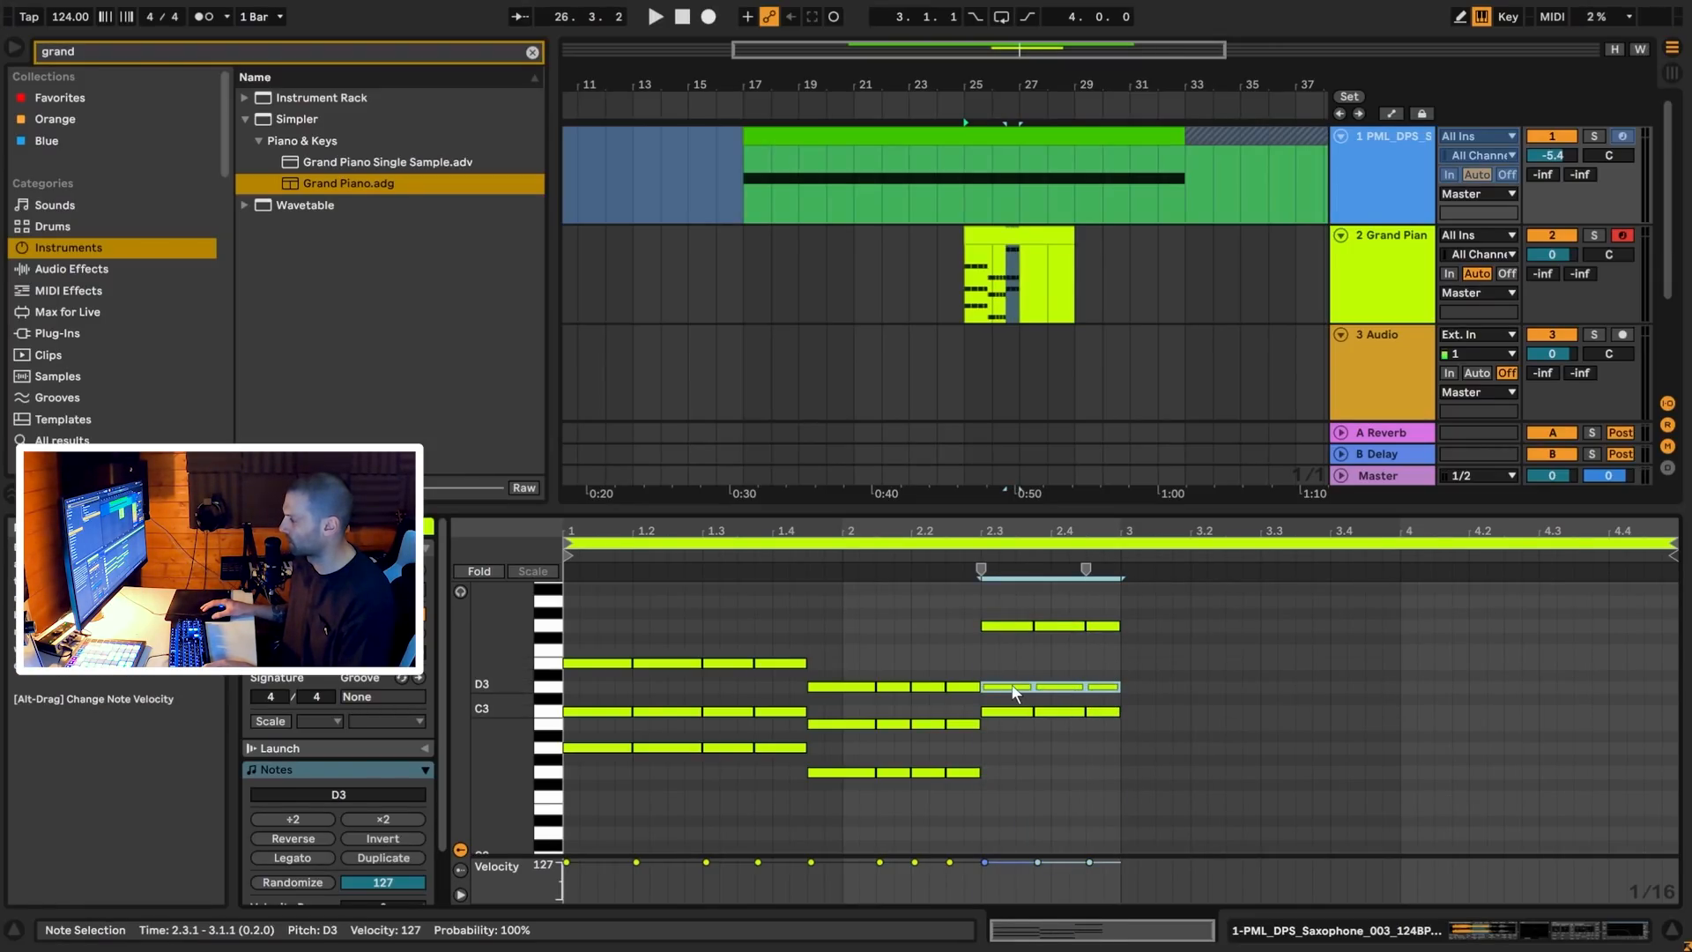
key("space")
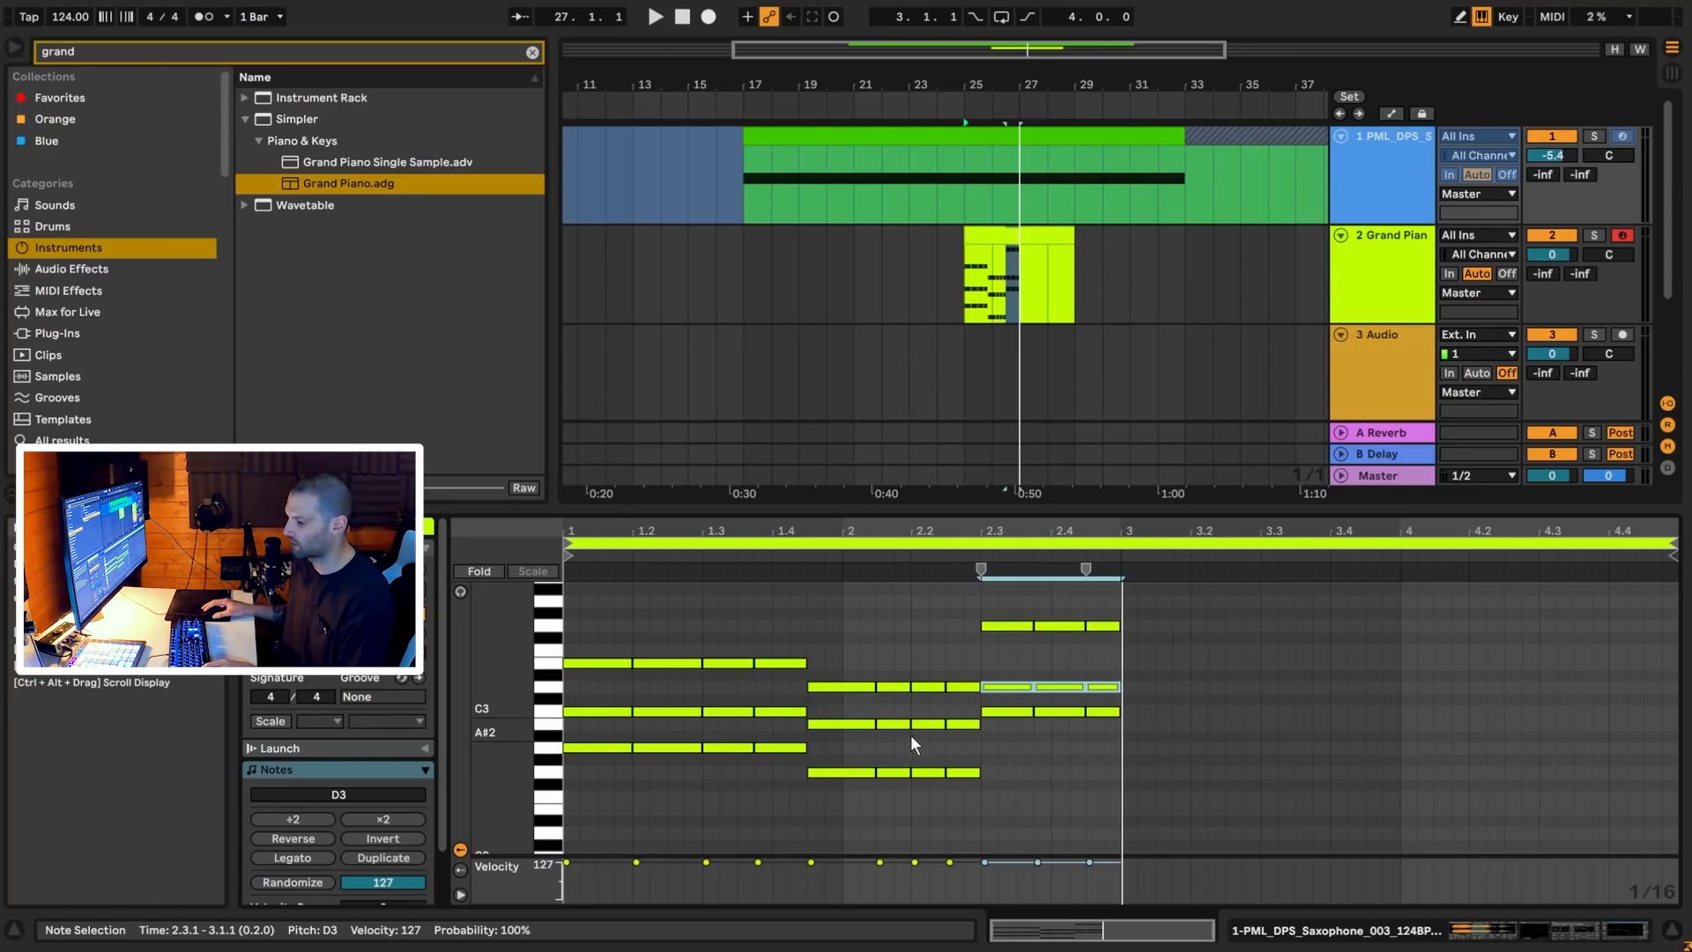
Duplicate all chords of bars 1 and 2 into bars 3 and 4 of the piano clip
left_click(599, 643)
left_click_drag(564, 617, 1114, 848)
key("ctrl+d")
Change the first four chords of bar 3 to F2, G2 and C3, and lower the root of the next four chords to F2
left_click_drag(1146, 778, 1362, 654)
left_click_drag(1154, 751, 1158, 799)
left_click(1155, 777)
left_click_drag(1129, 742, 1363, 765)
key("Up")
key("space")
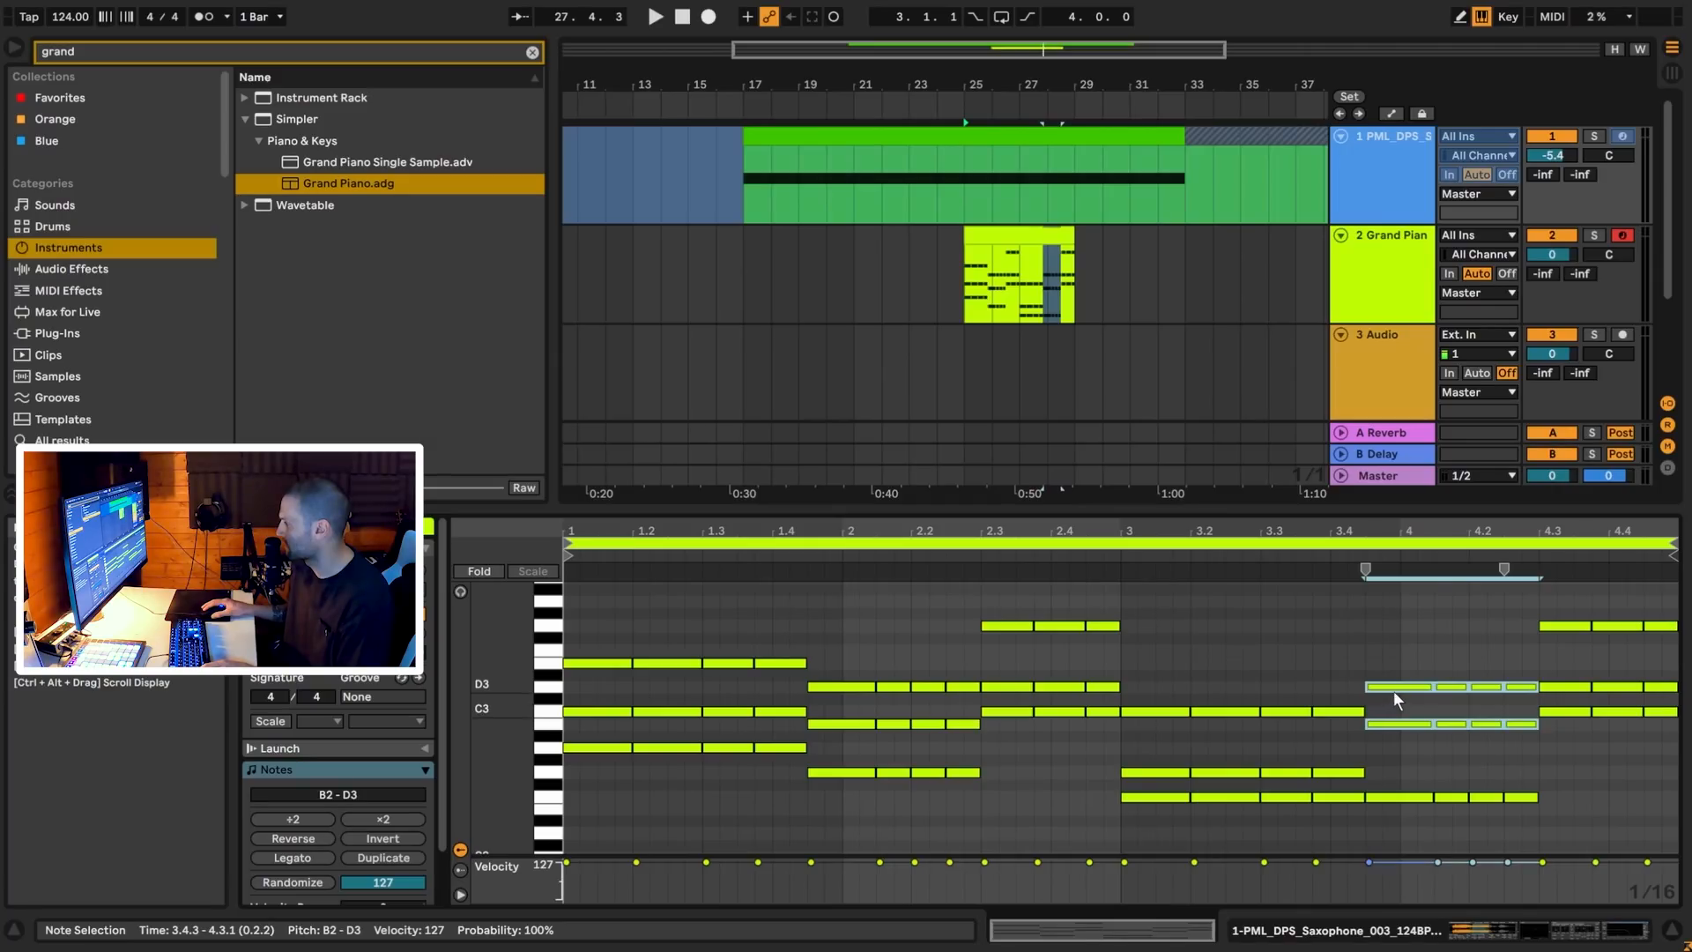
Lower the B2 and D3 notes of the four chords from 3.4.3 to A2 and C3, and play the second half
left_click_drag(1393, 690, 1394, 717)
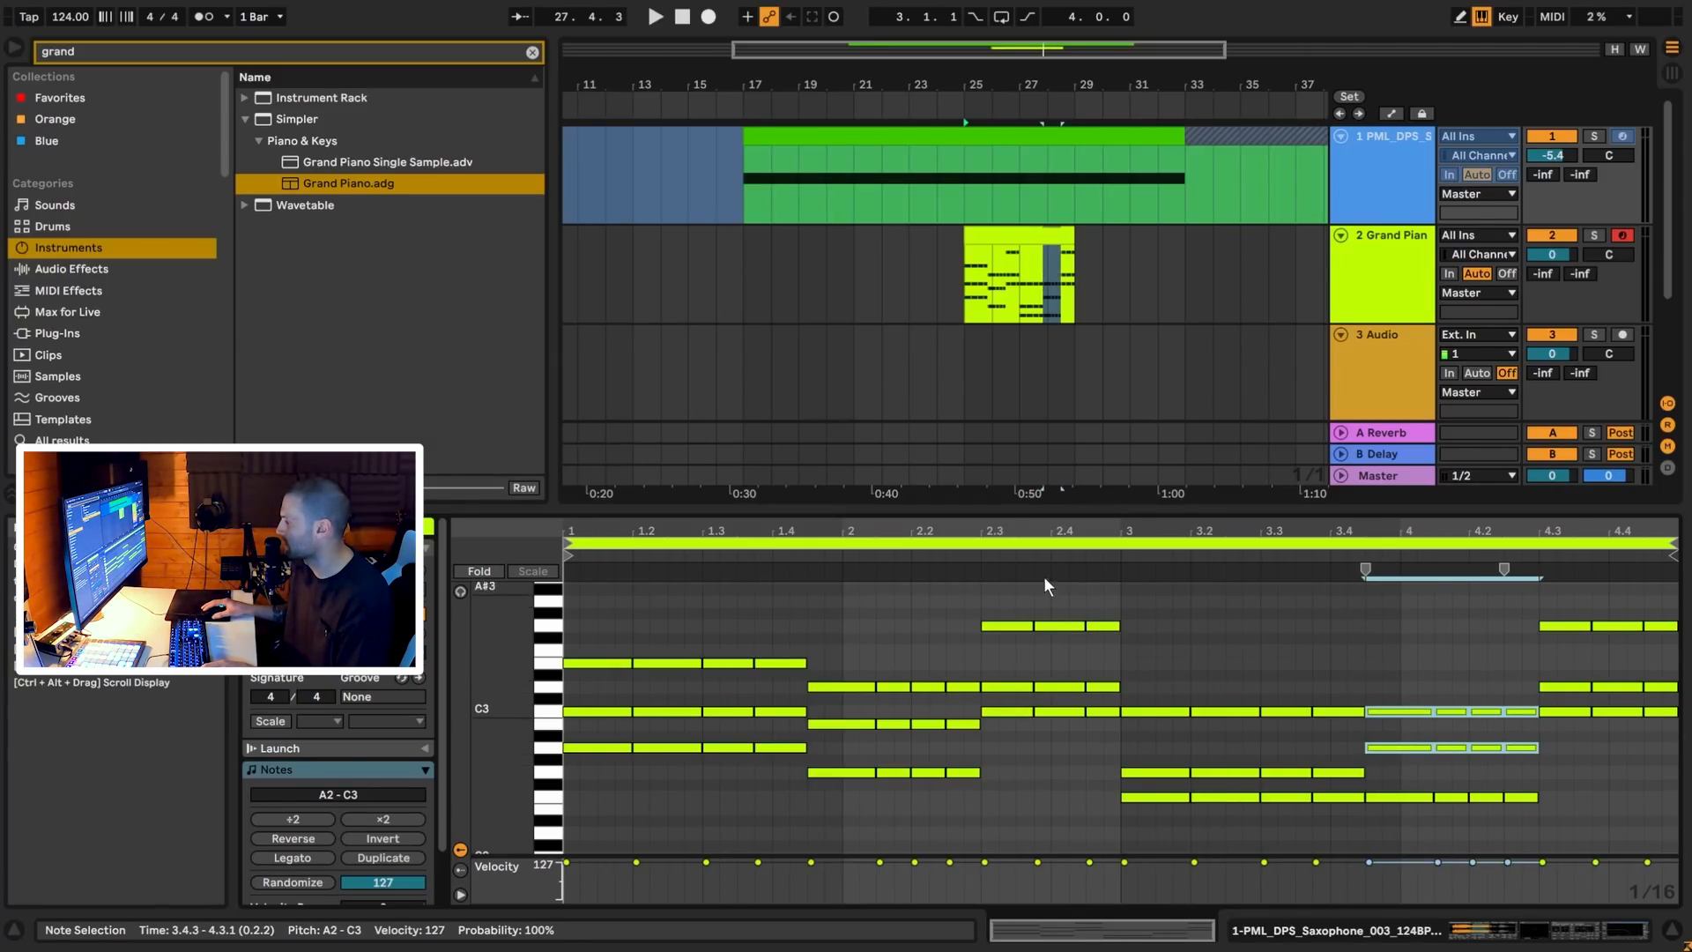
key("space")
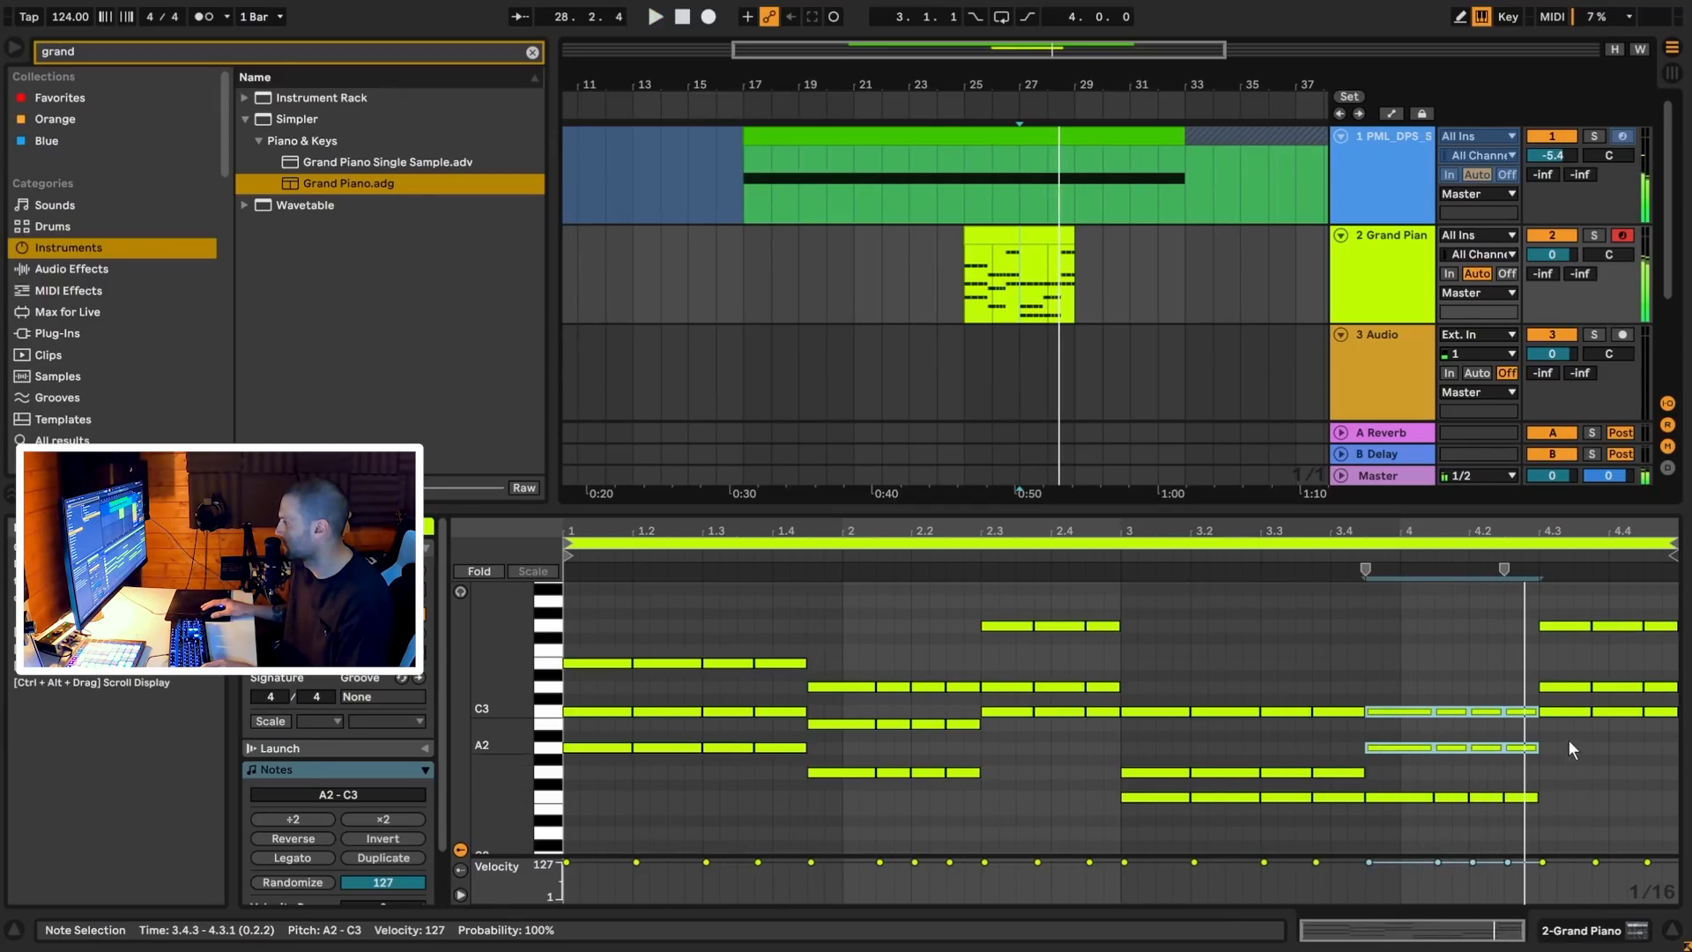
key("space")
Change the last three chords, from 4.3, to G2, B2 and D3, and play them
left_click_drag(1557, 584, 1681, 765)
left_click_drag(1555, 713, 1565, 778)
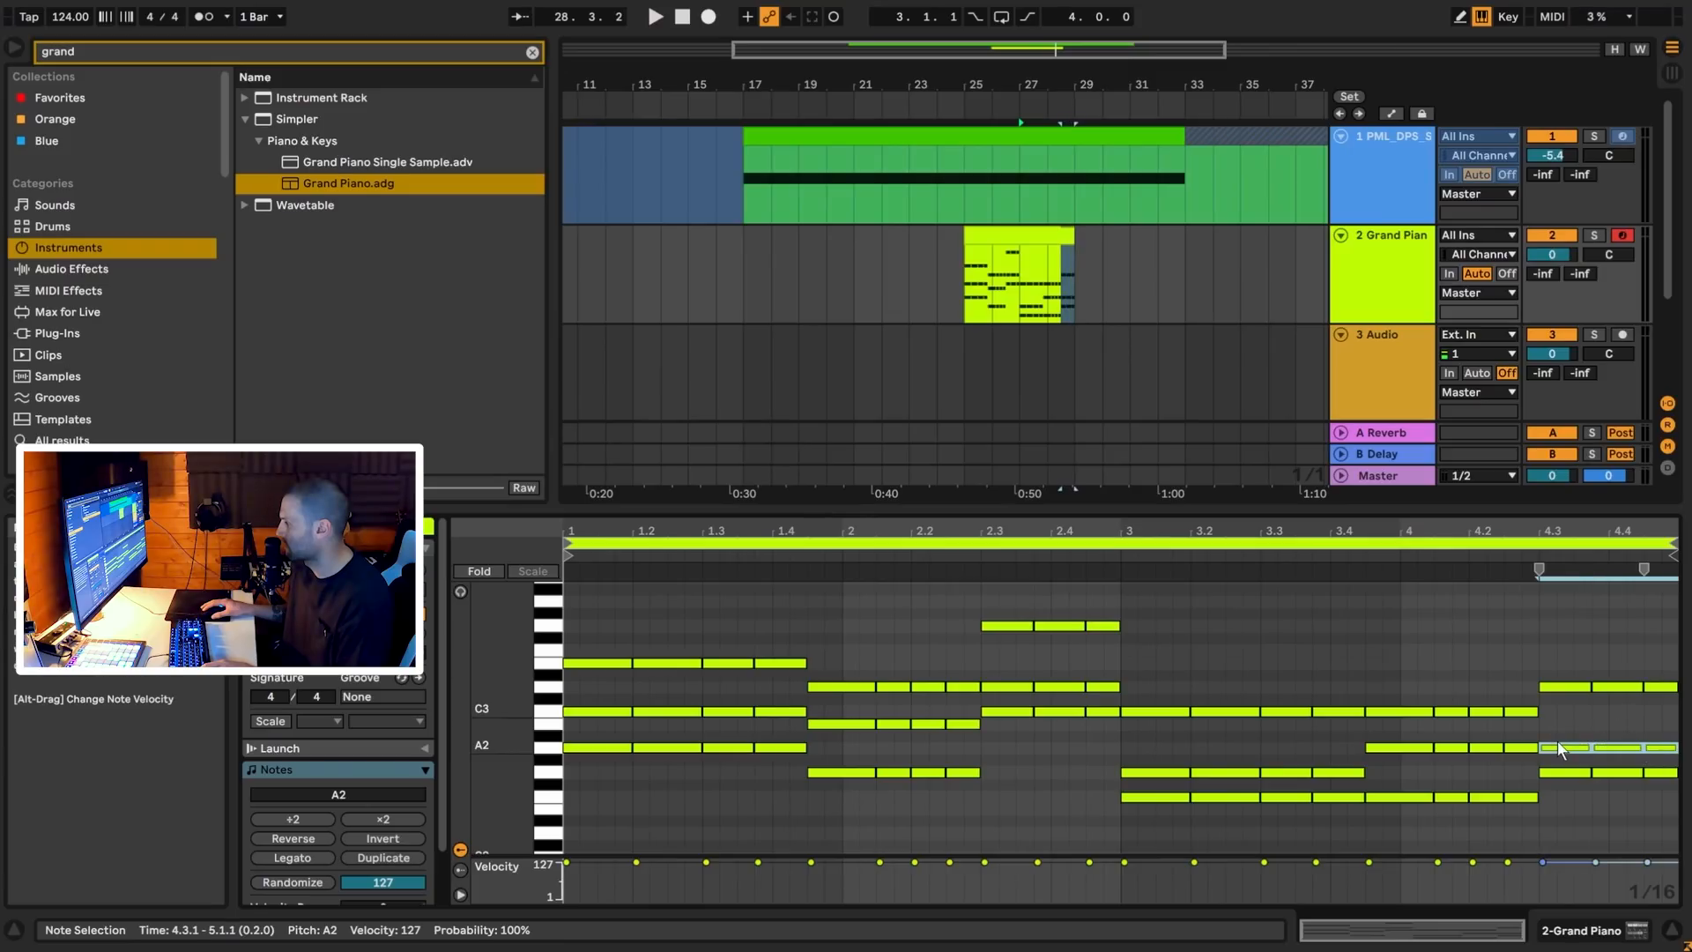
mouse_move(1560, 726)
left_mouse_down()
mouse_move(1677, 751)
mouse_move(1563, 727)
left_mouse_up()
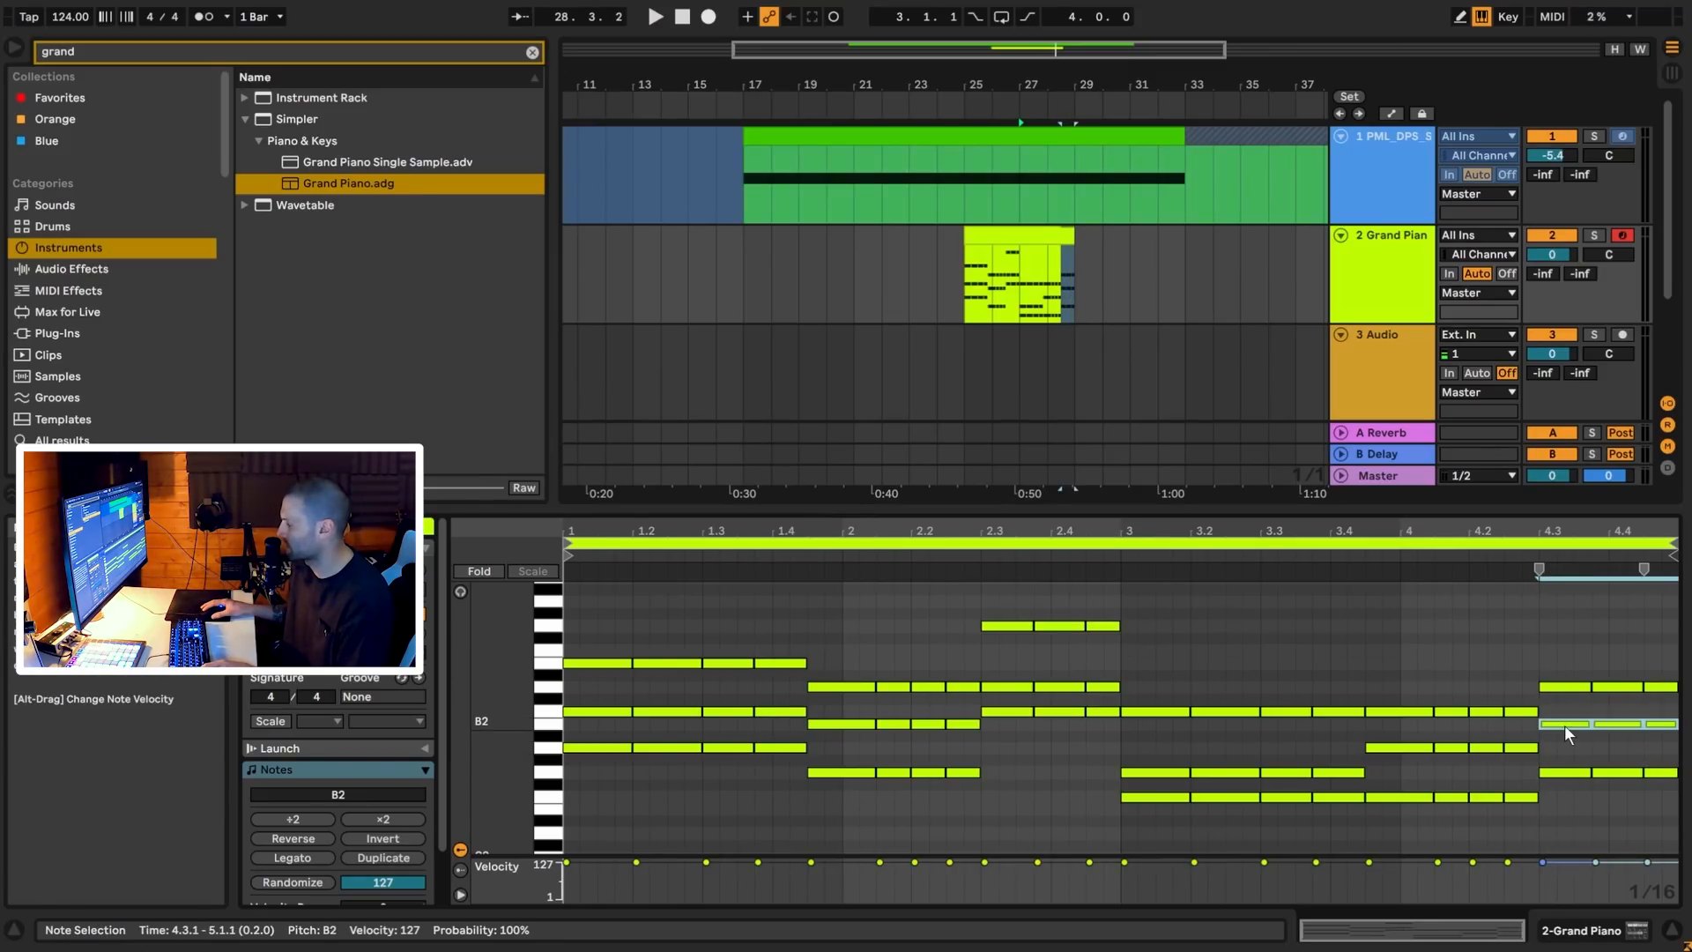
key("space")
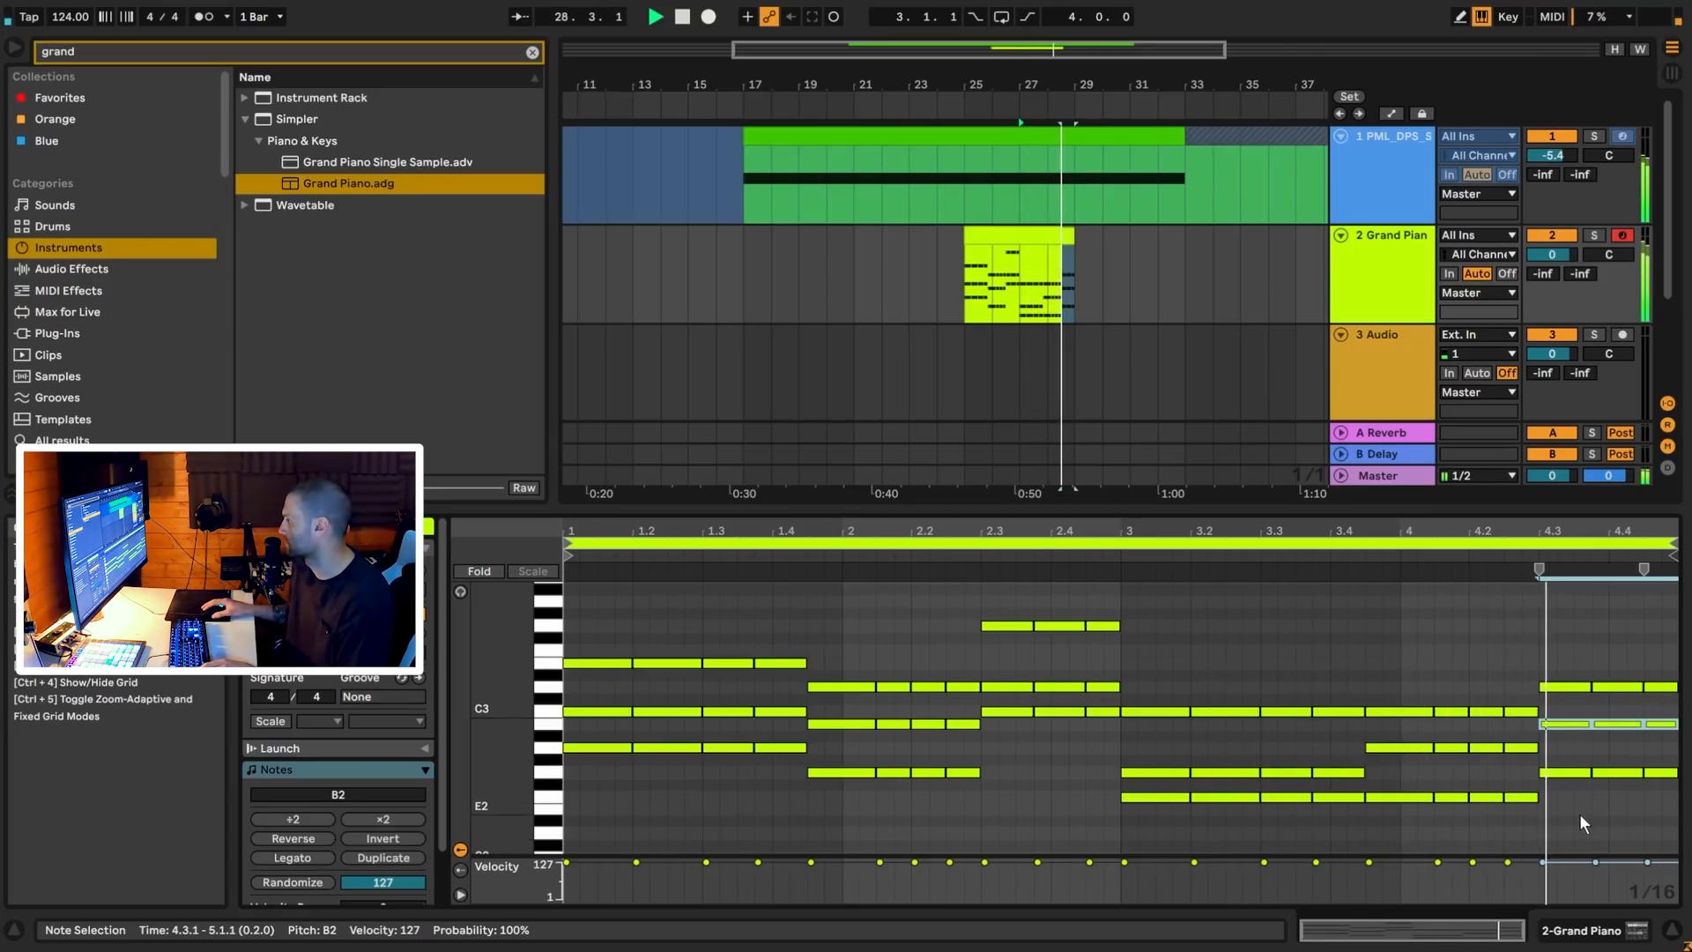
key("space")
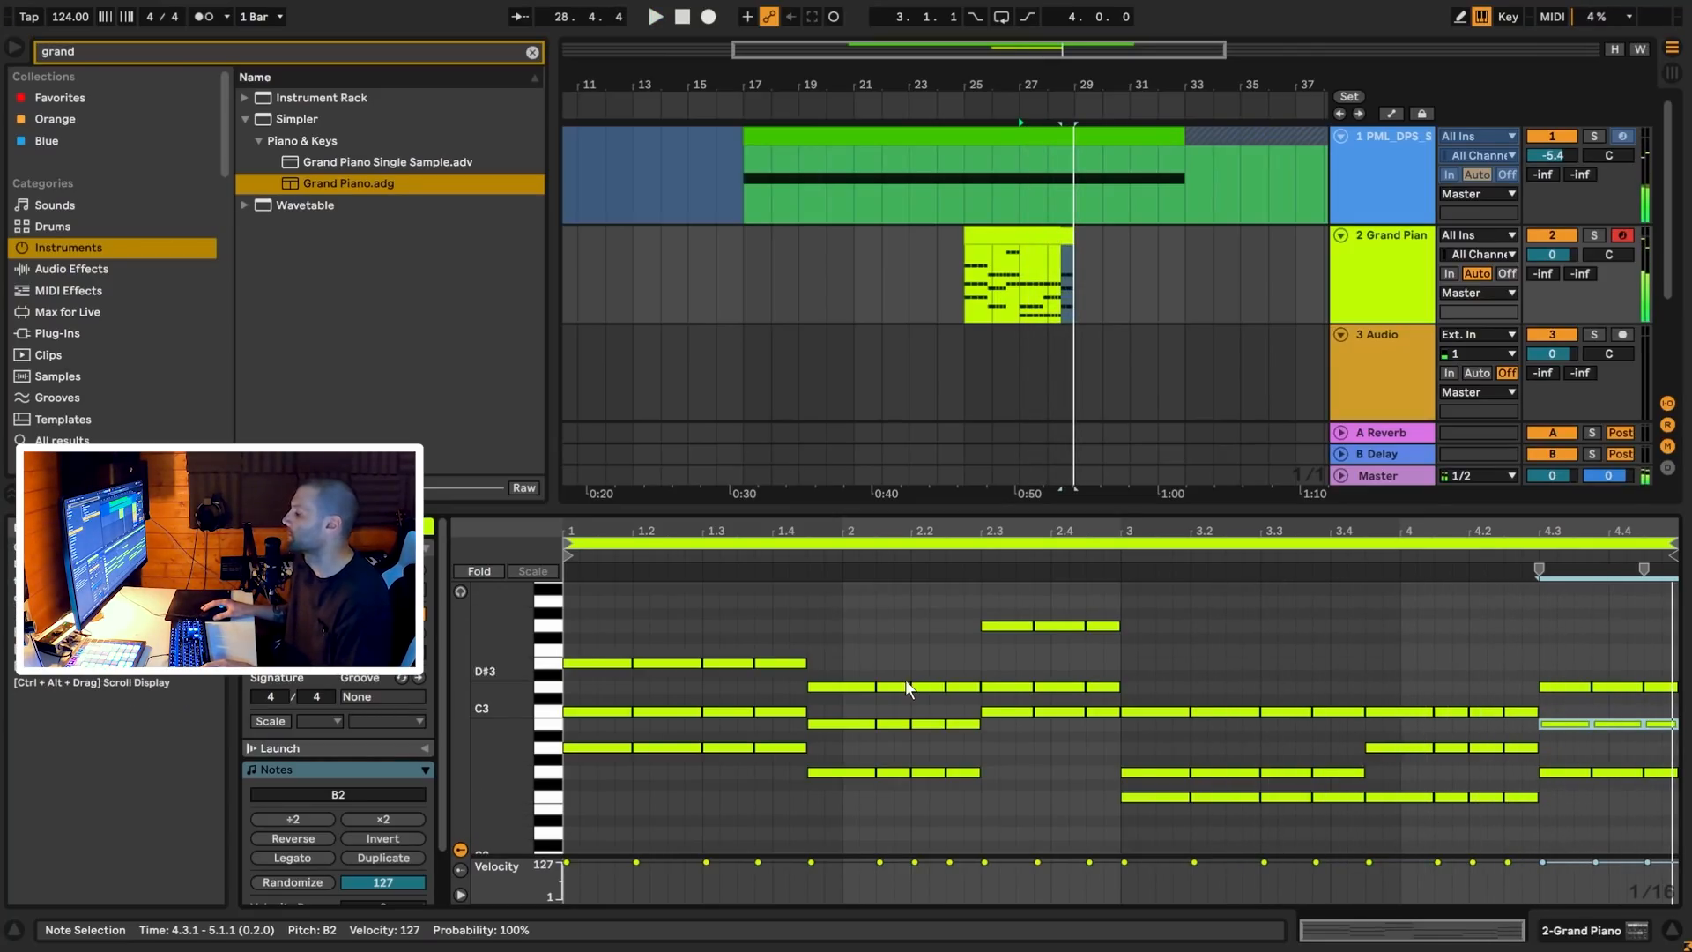
Raise the middle note of every chord in the piano clip by one octave and play the result
left_click(1038, 237)
left_click(603, 697)
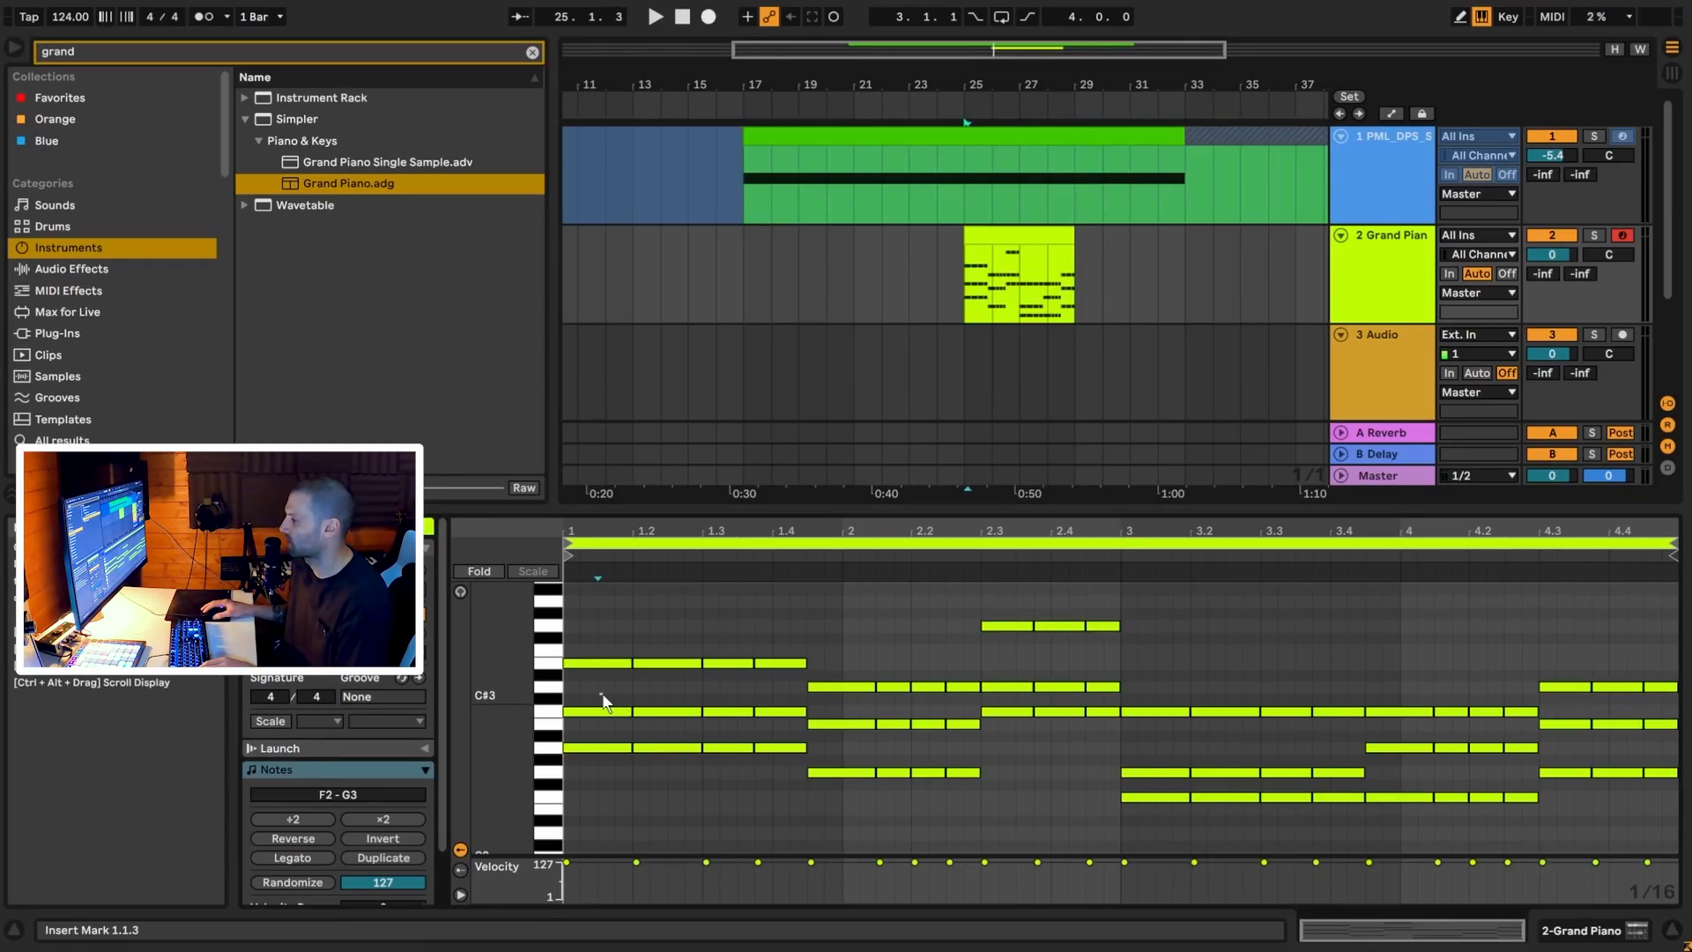
left_click_drag(588, 692, 948, 736)
left_click_drag(1024, 683, 1083, 696)
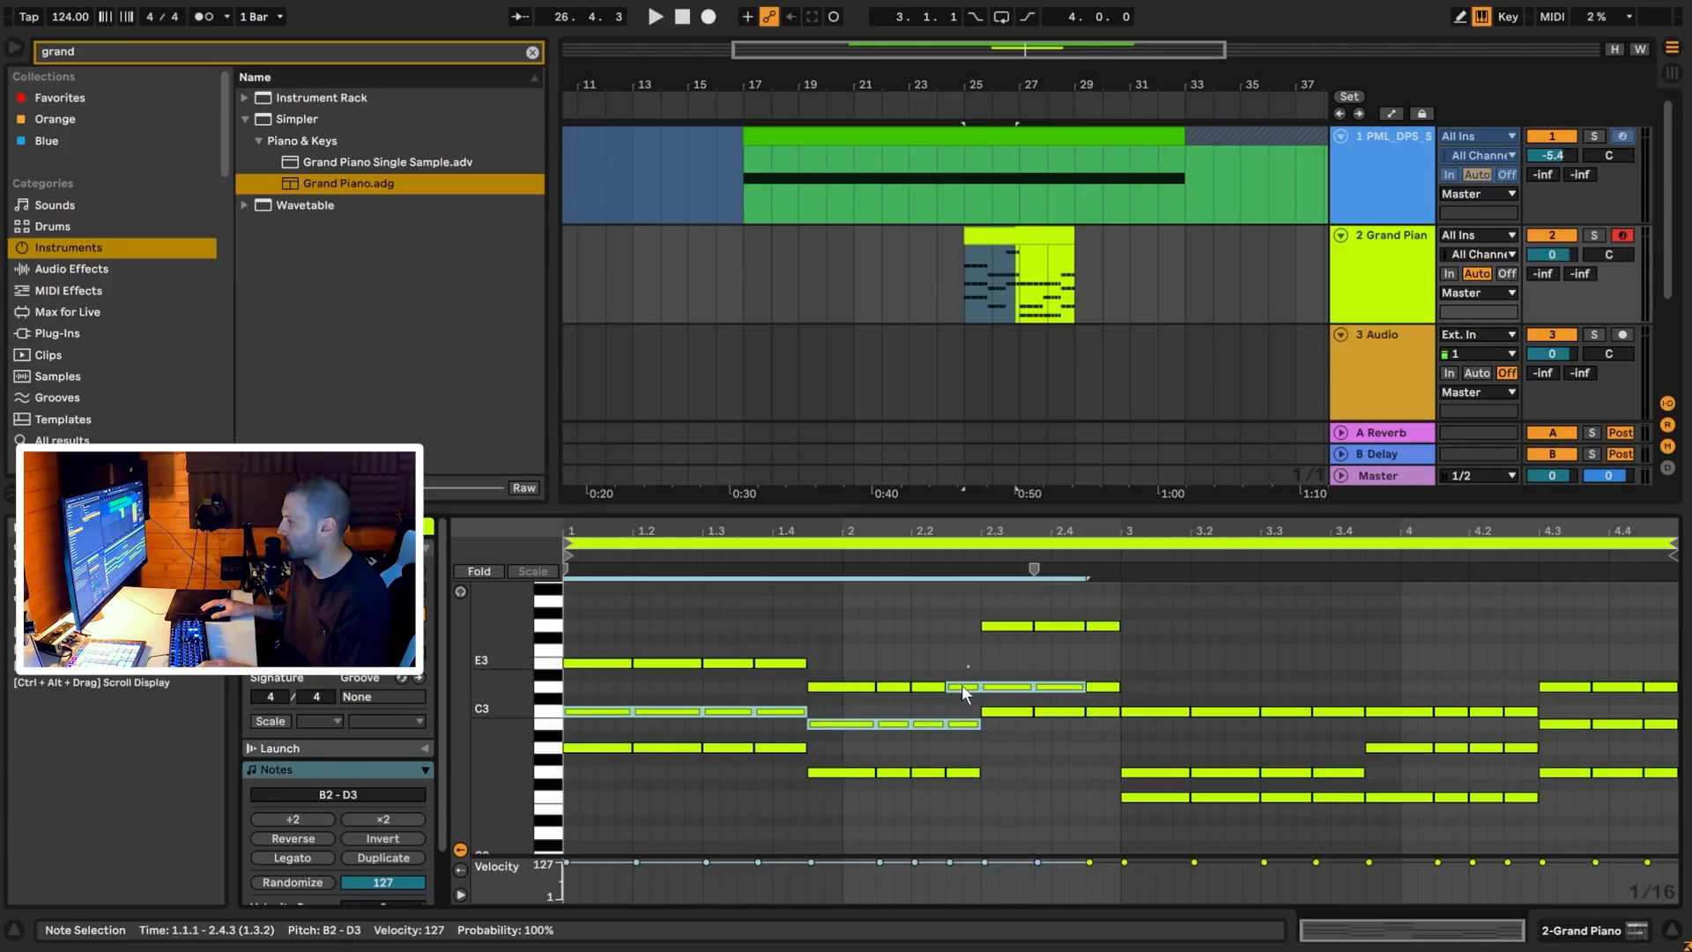
left_click_drag(1008, 657, 1093, 696)
left_click_drag(1149, 748, 1312, 772)
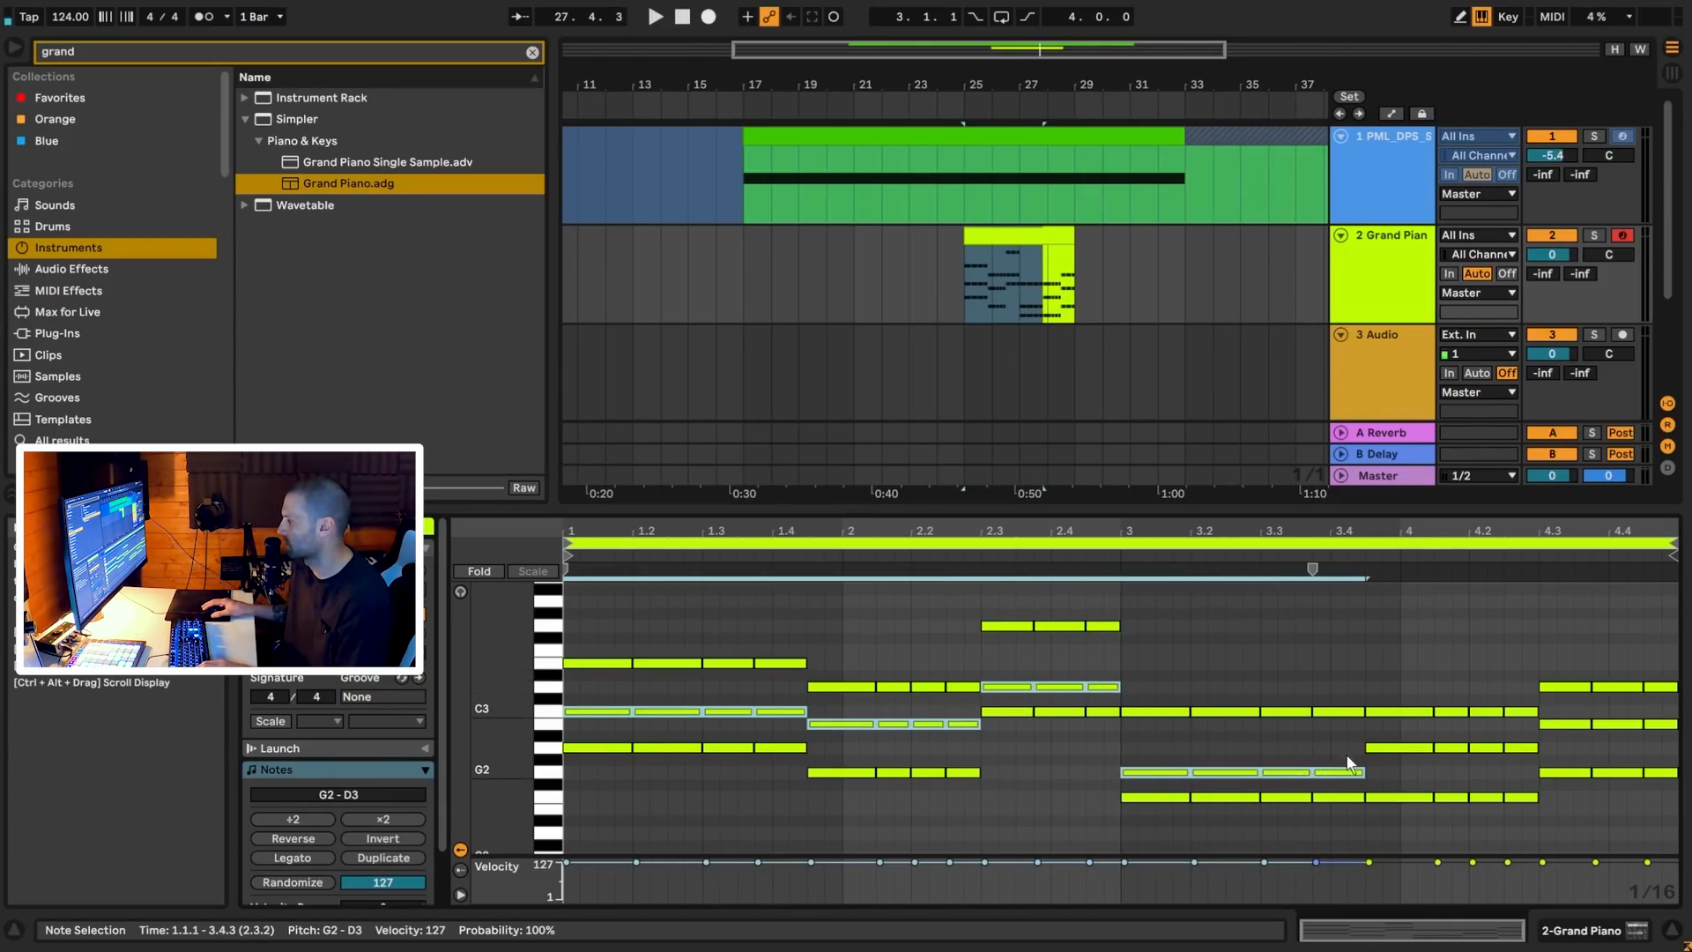
left_click(1386, 744, "shift")
key("shift+Up")
key("space")
key("space")
Transpose all notes of the piano clip down one octave and set the piano track's volume to -3.7 dB during playback
left_click(859, 709)
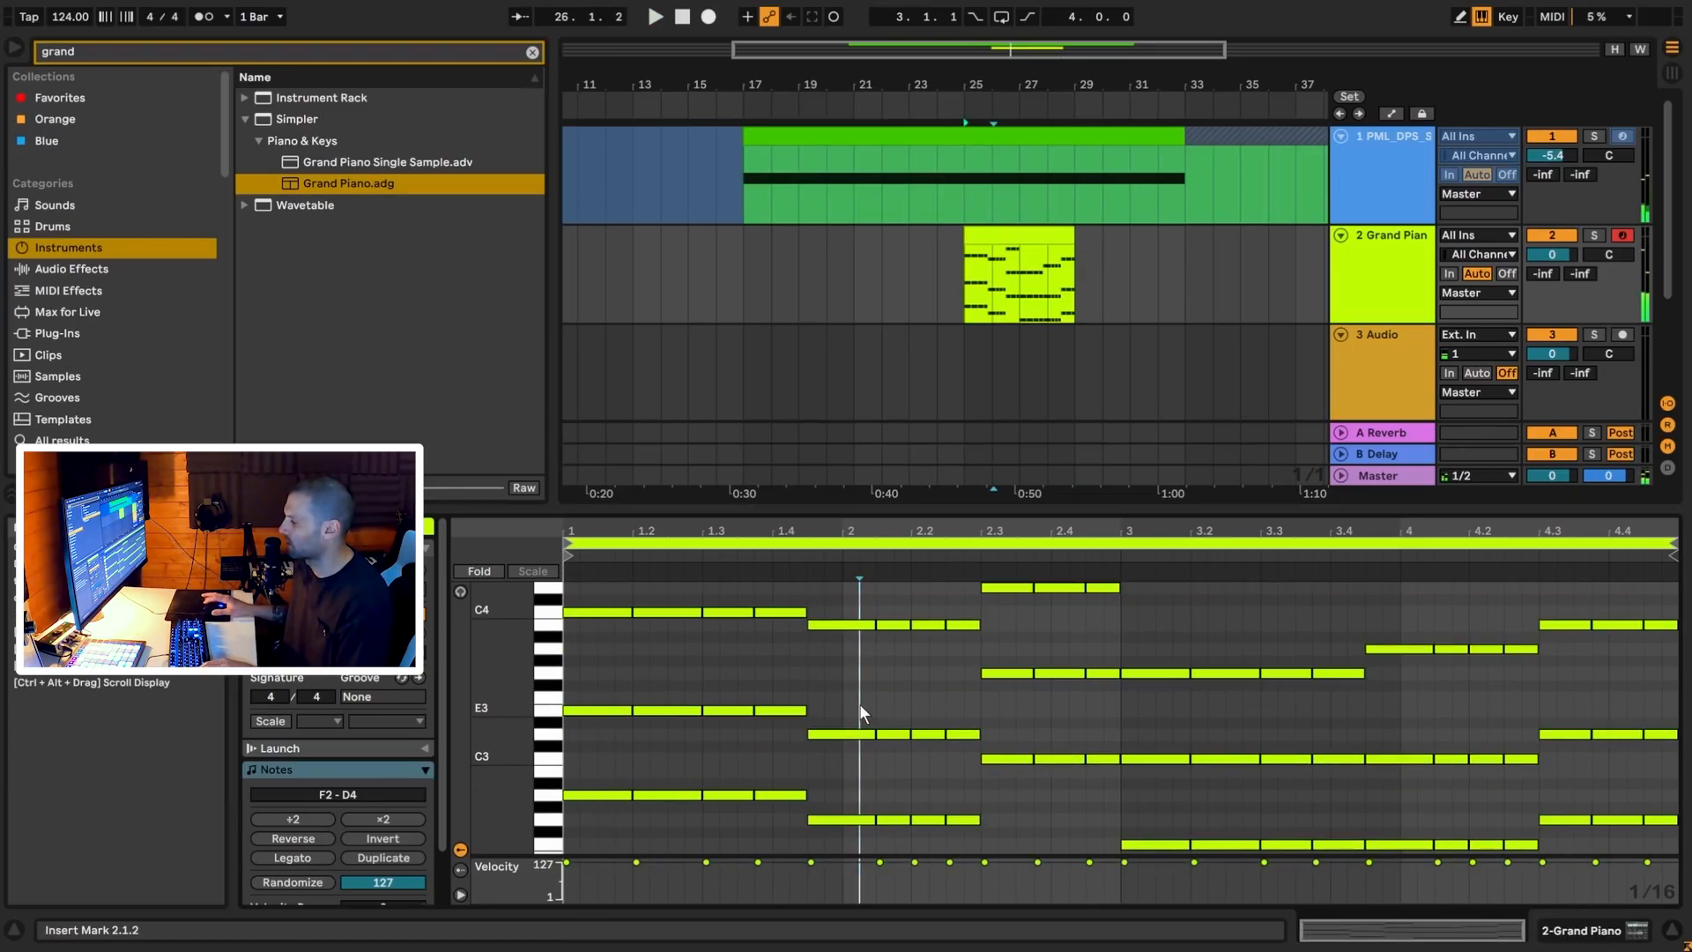
key("ctrl+a")
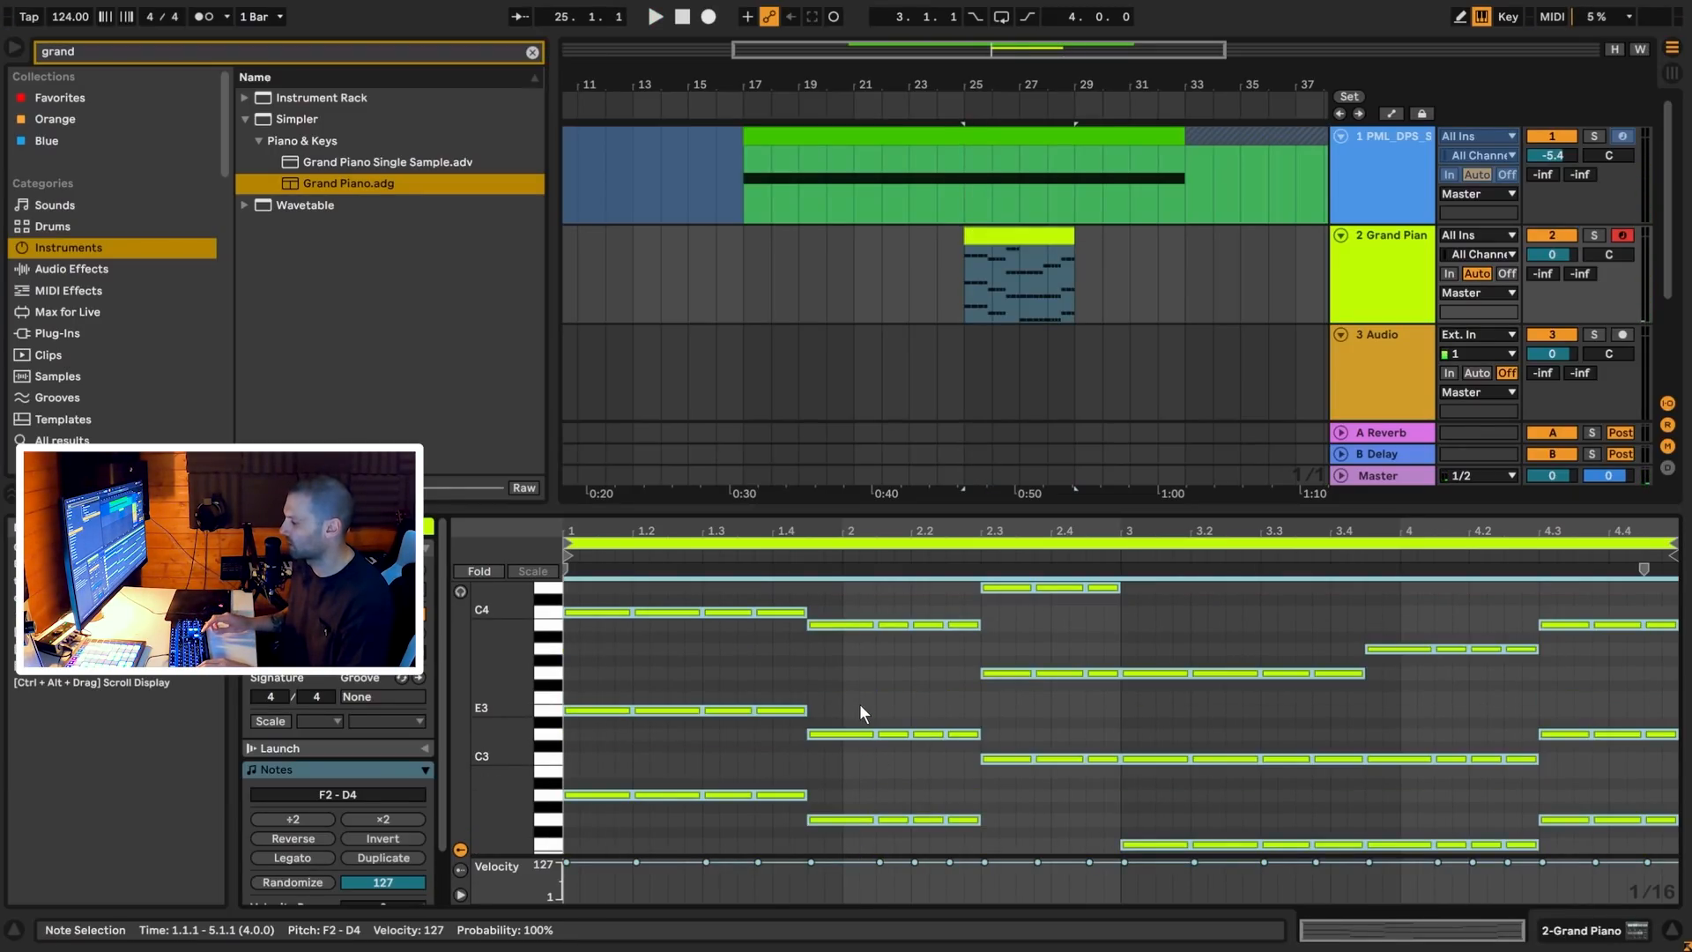
key("shift+Down")
key("space")
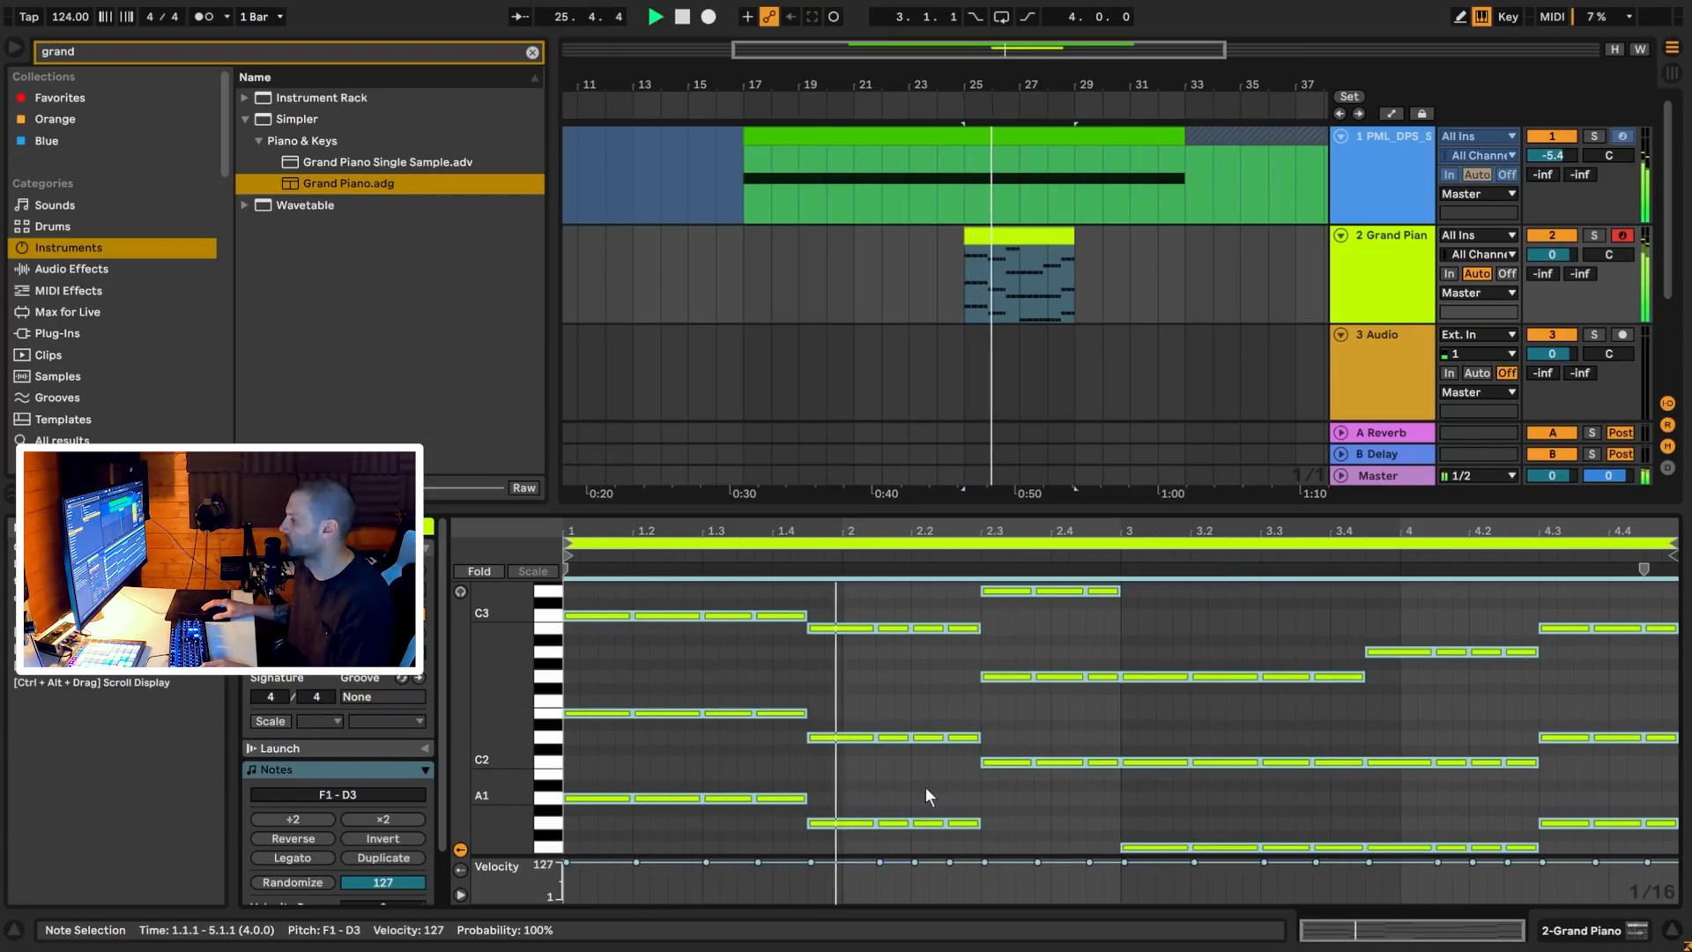
left_click_drag(1552, 255, 1553, 275)
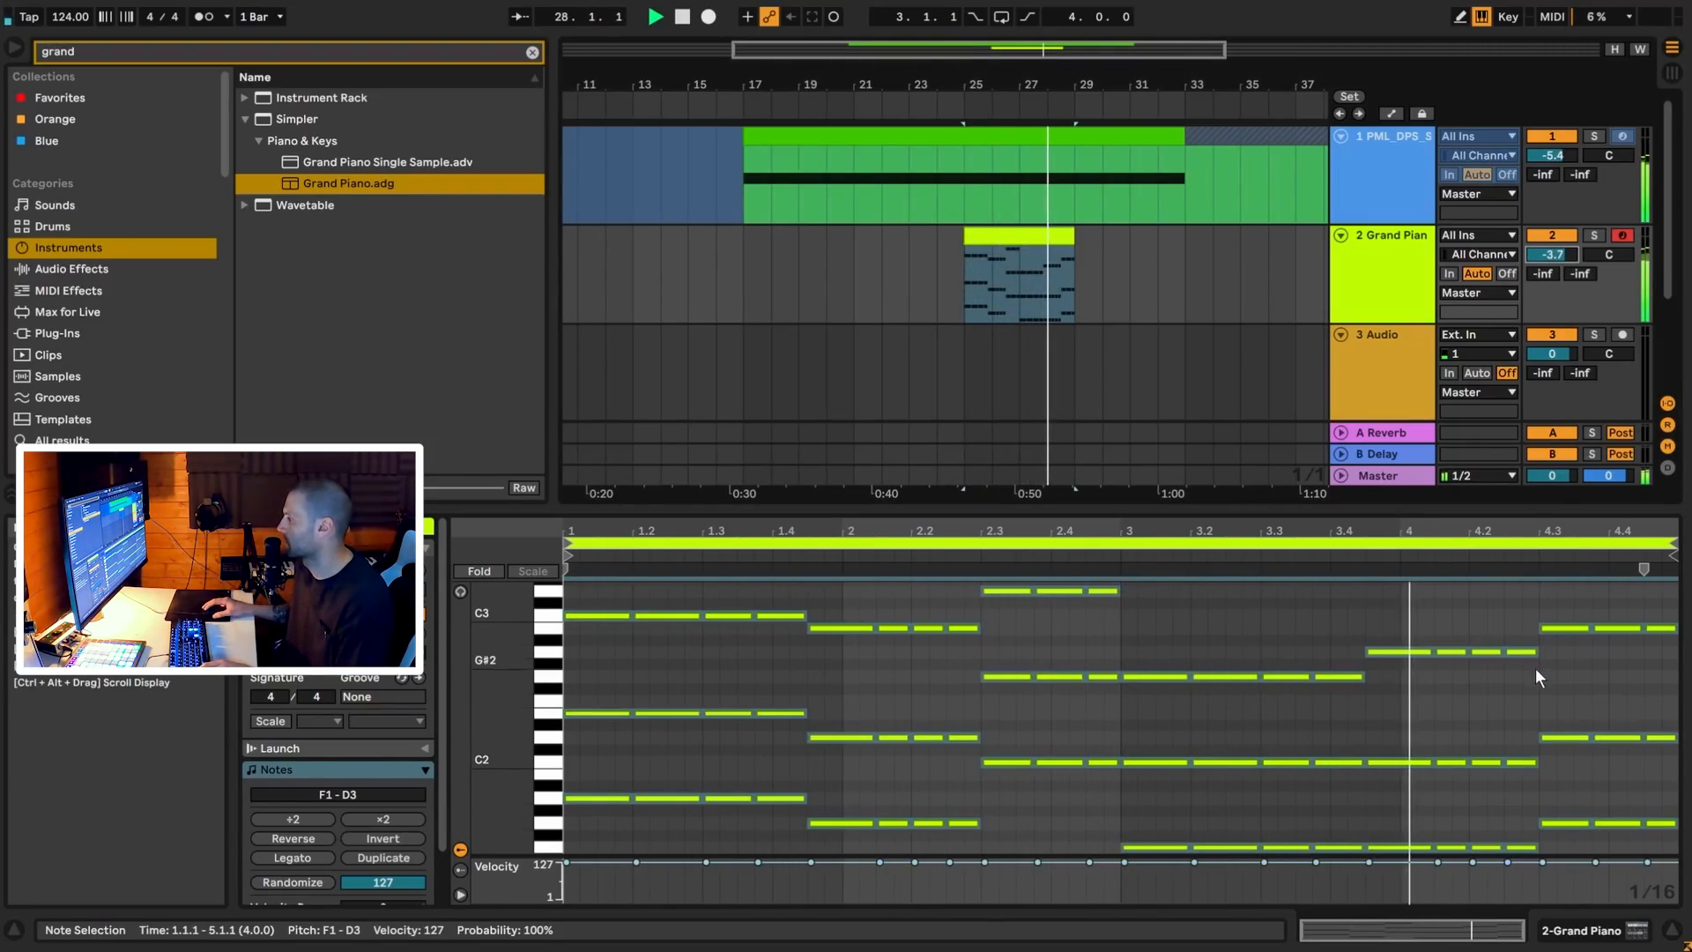
key("space")
Duplicate the piano clip to bar 29 and copy both clips to bar 17
left_click(1025, 232)
key("ctrl+d")
left_click(1005, 233)
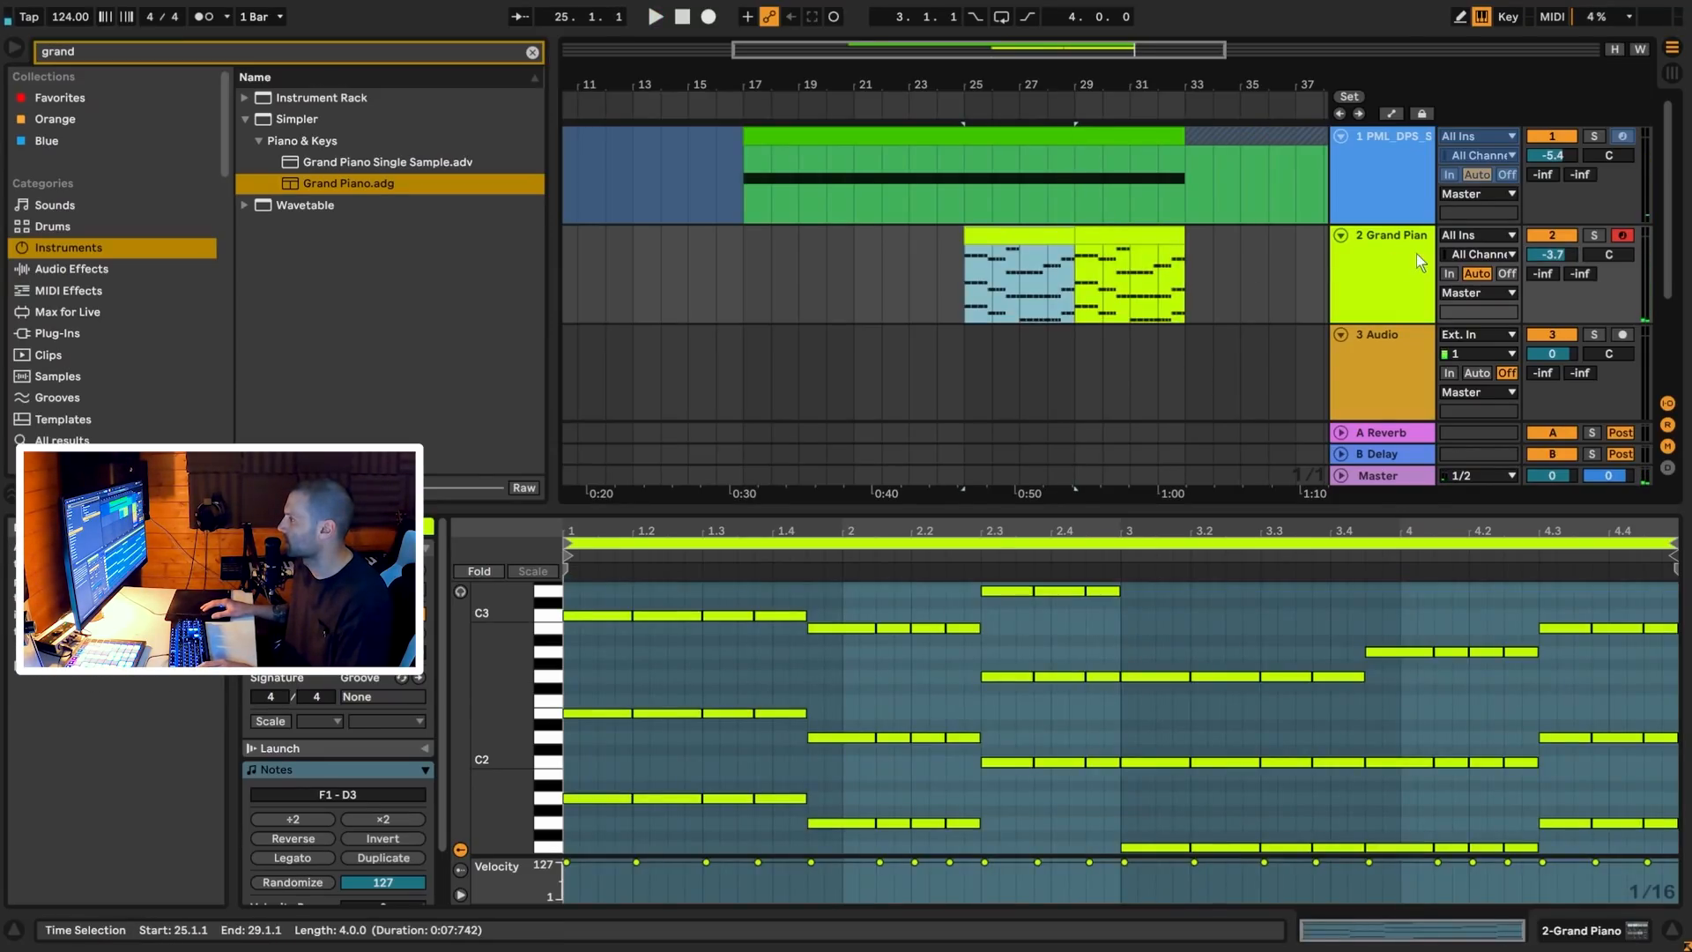
left_click(1080, 239, "shift")
left_click_drag(1016, 246, 795, 246)
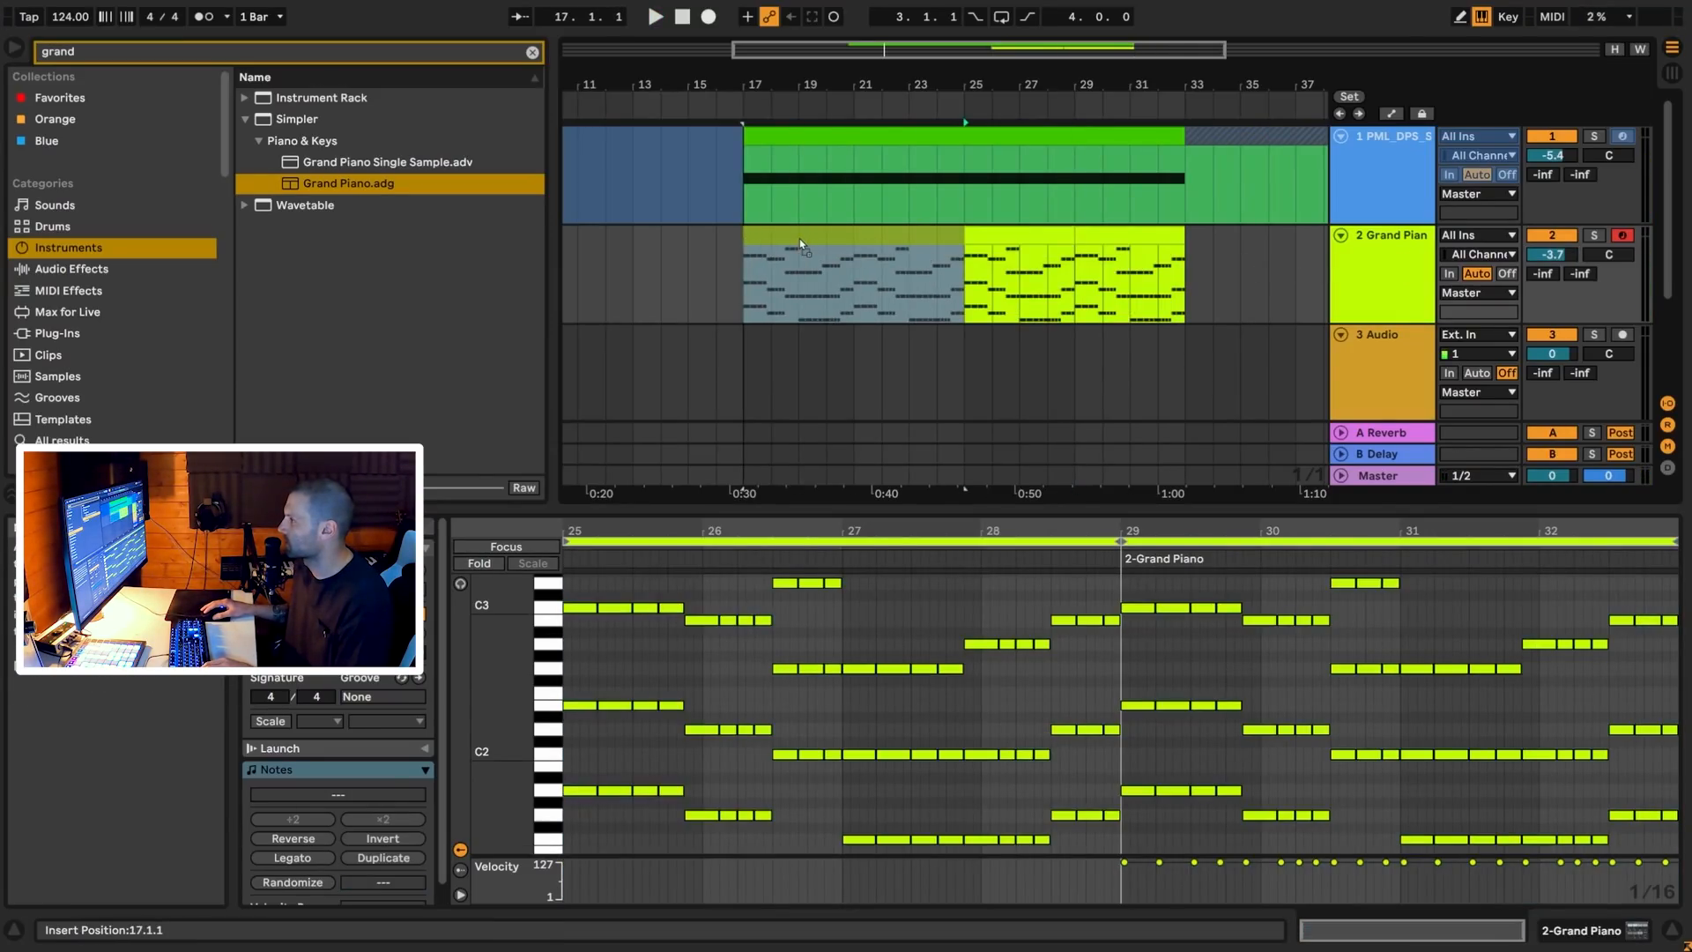
Set the Grand Piano rack's Soft/Hard to 113, Glue to 76 % and Bright to 92 while listening to the piano
left_click(1367, 282)
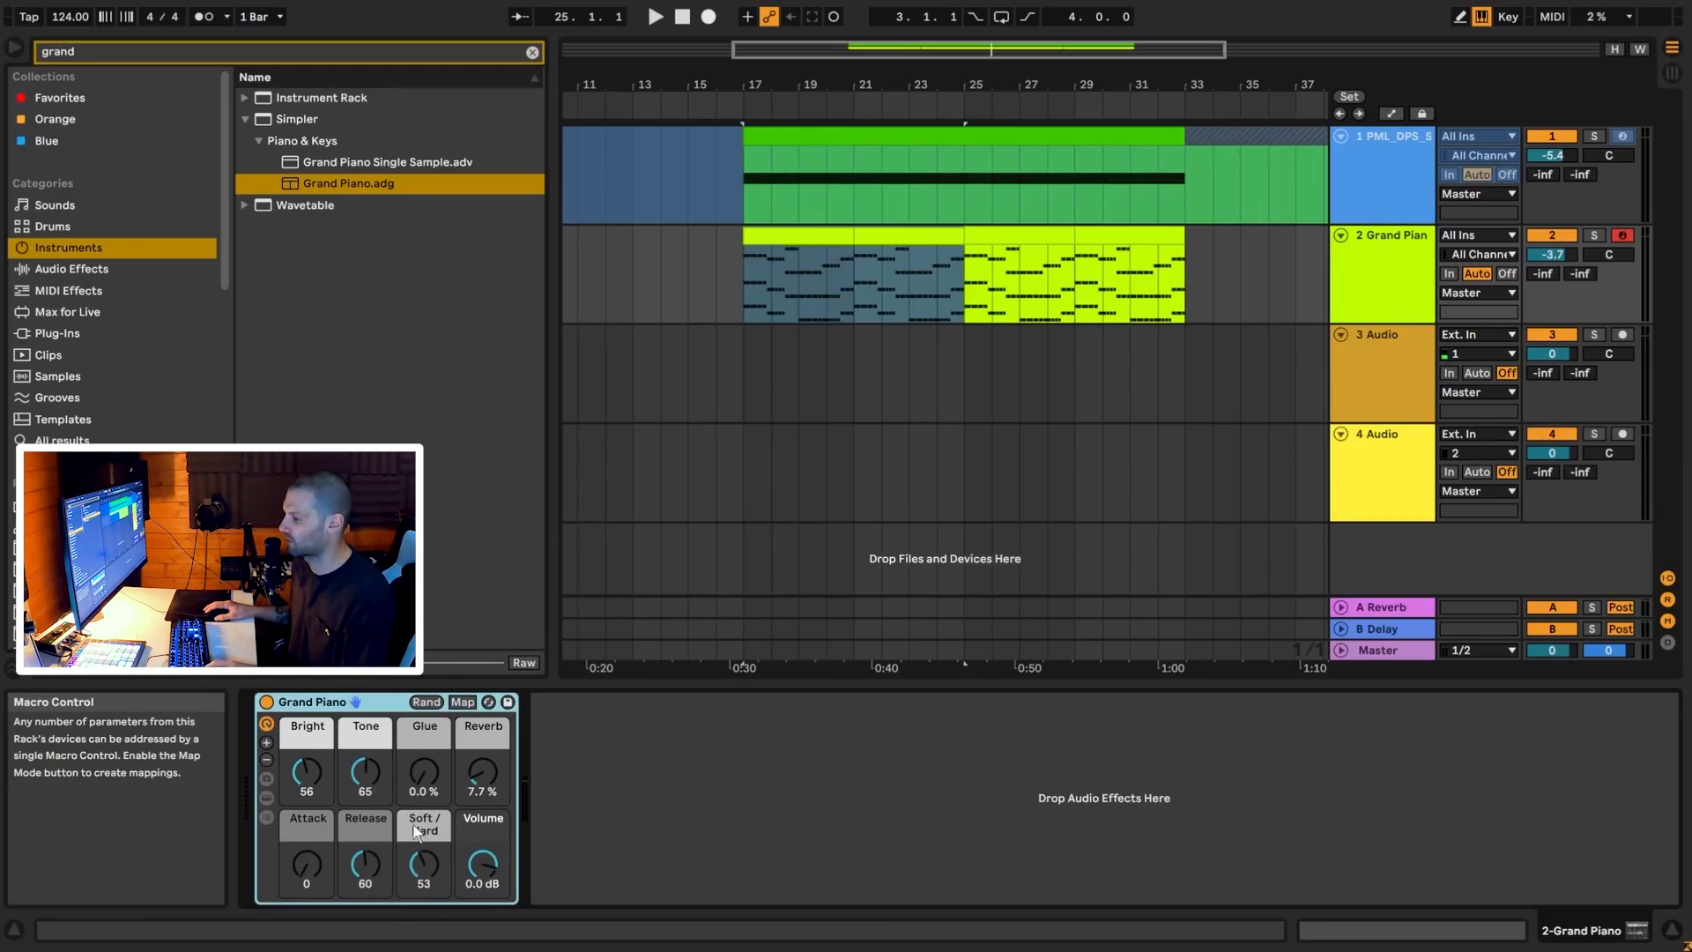
left_click_drag(423, 871, 423, 837)
key("space")
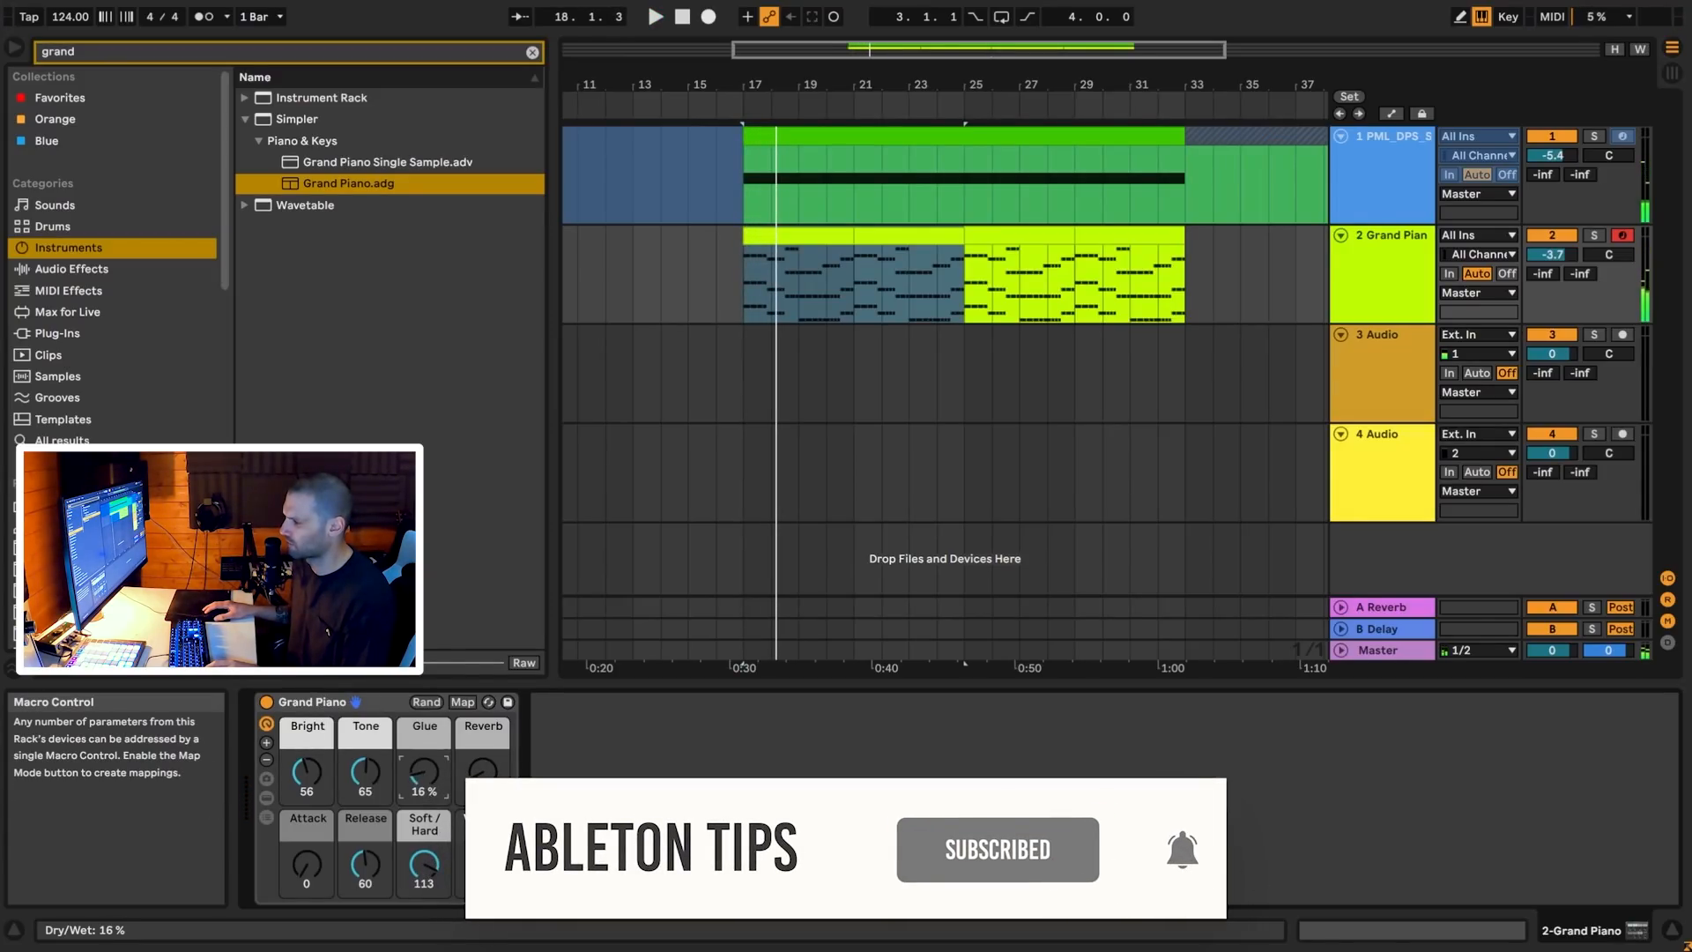
left_click_drag(430, 784, 430, 735)
key("space")
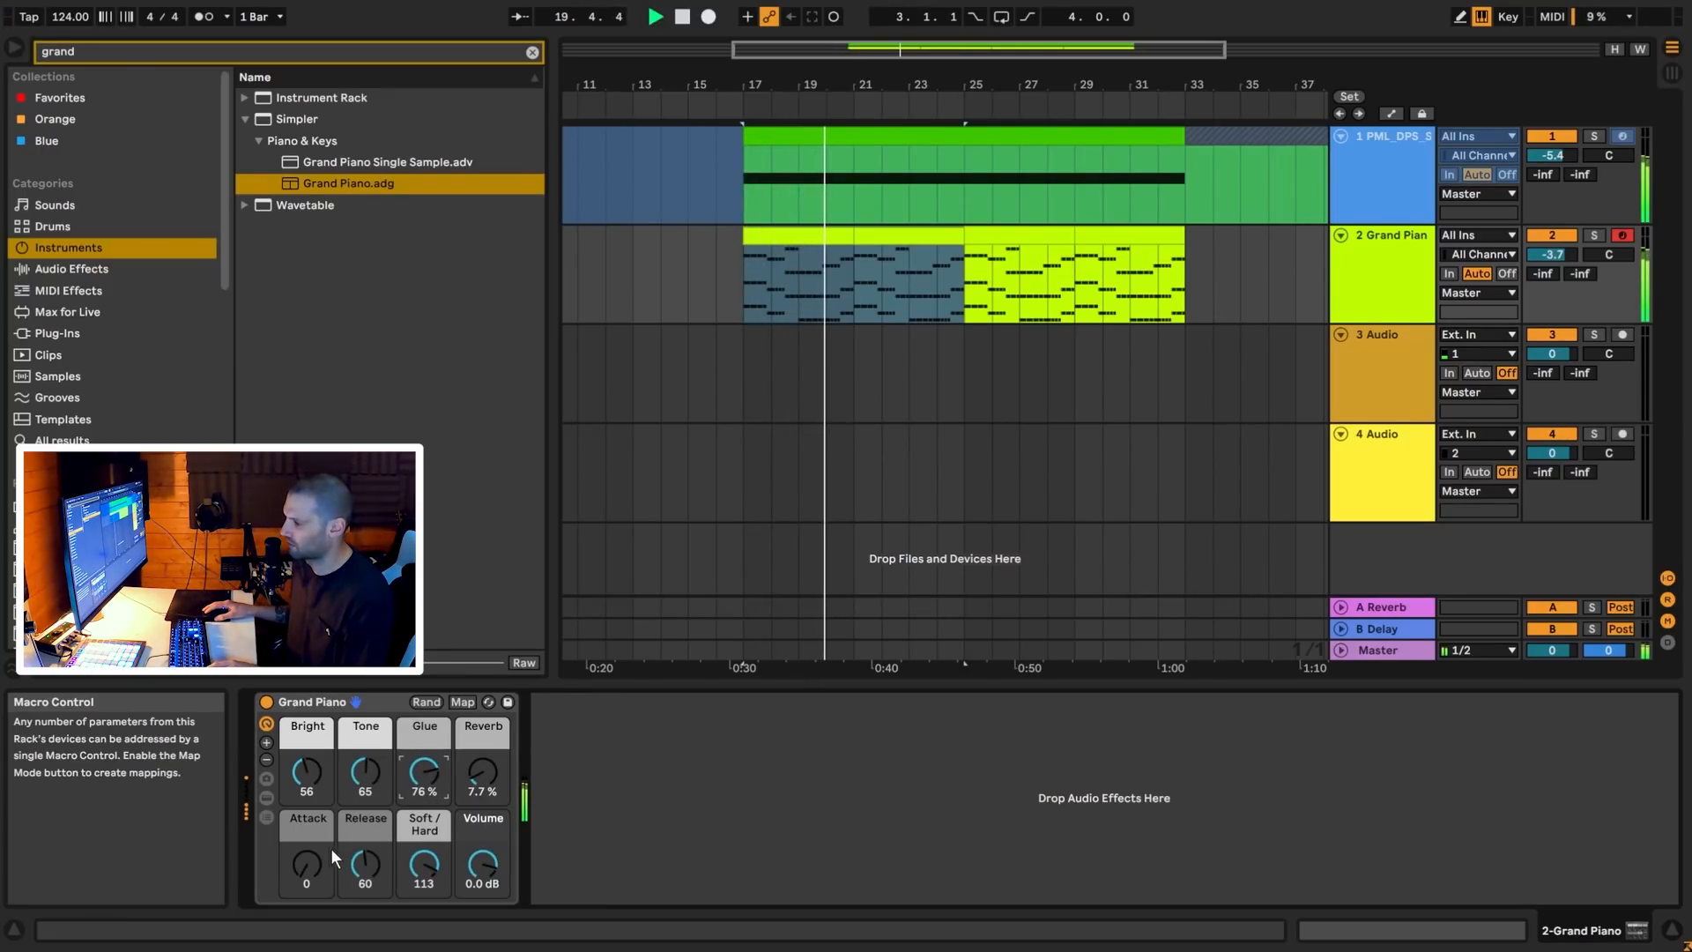
left_click_drag(305, 768, 305, 736)
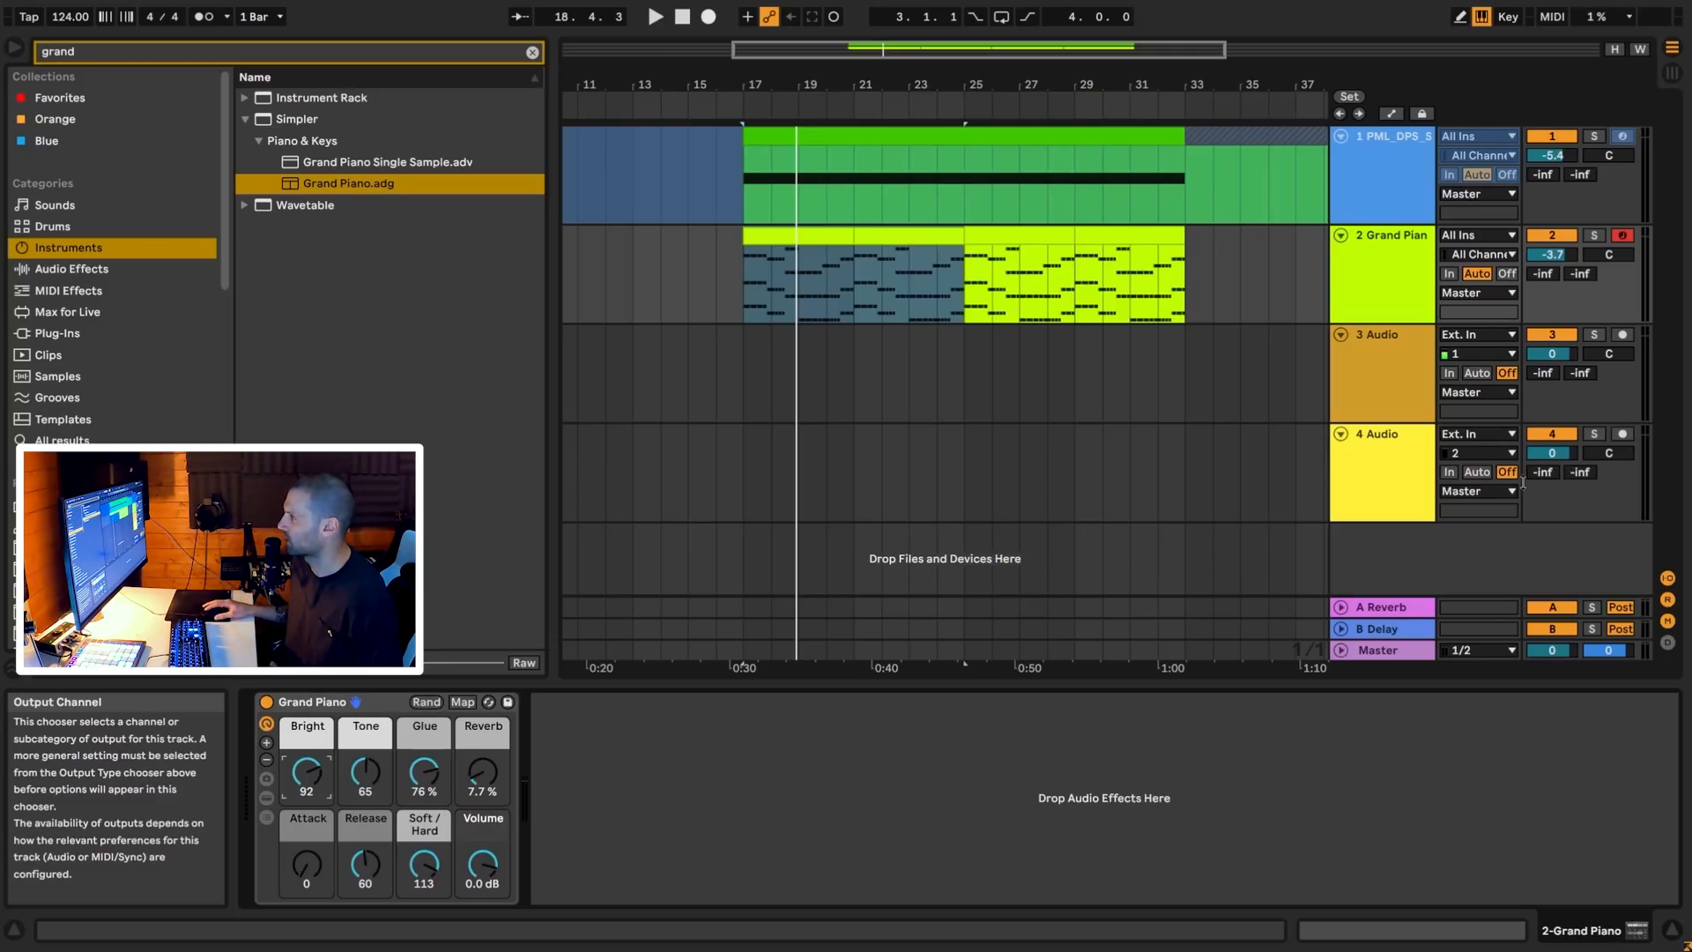
Search the browser's Sounds category for "string" and preview the Magnetic Strings.adg preset
left_click(1391, 296)
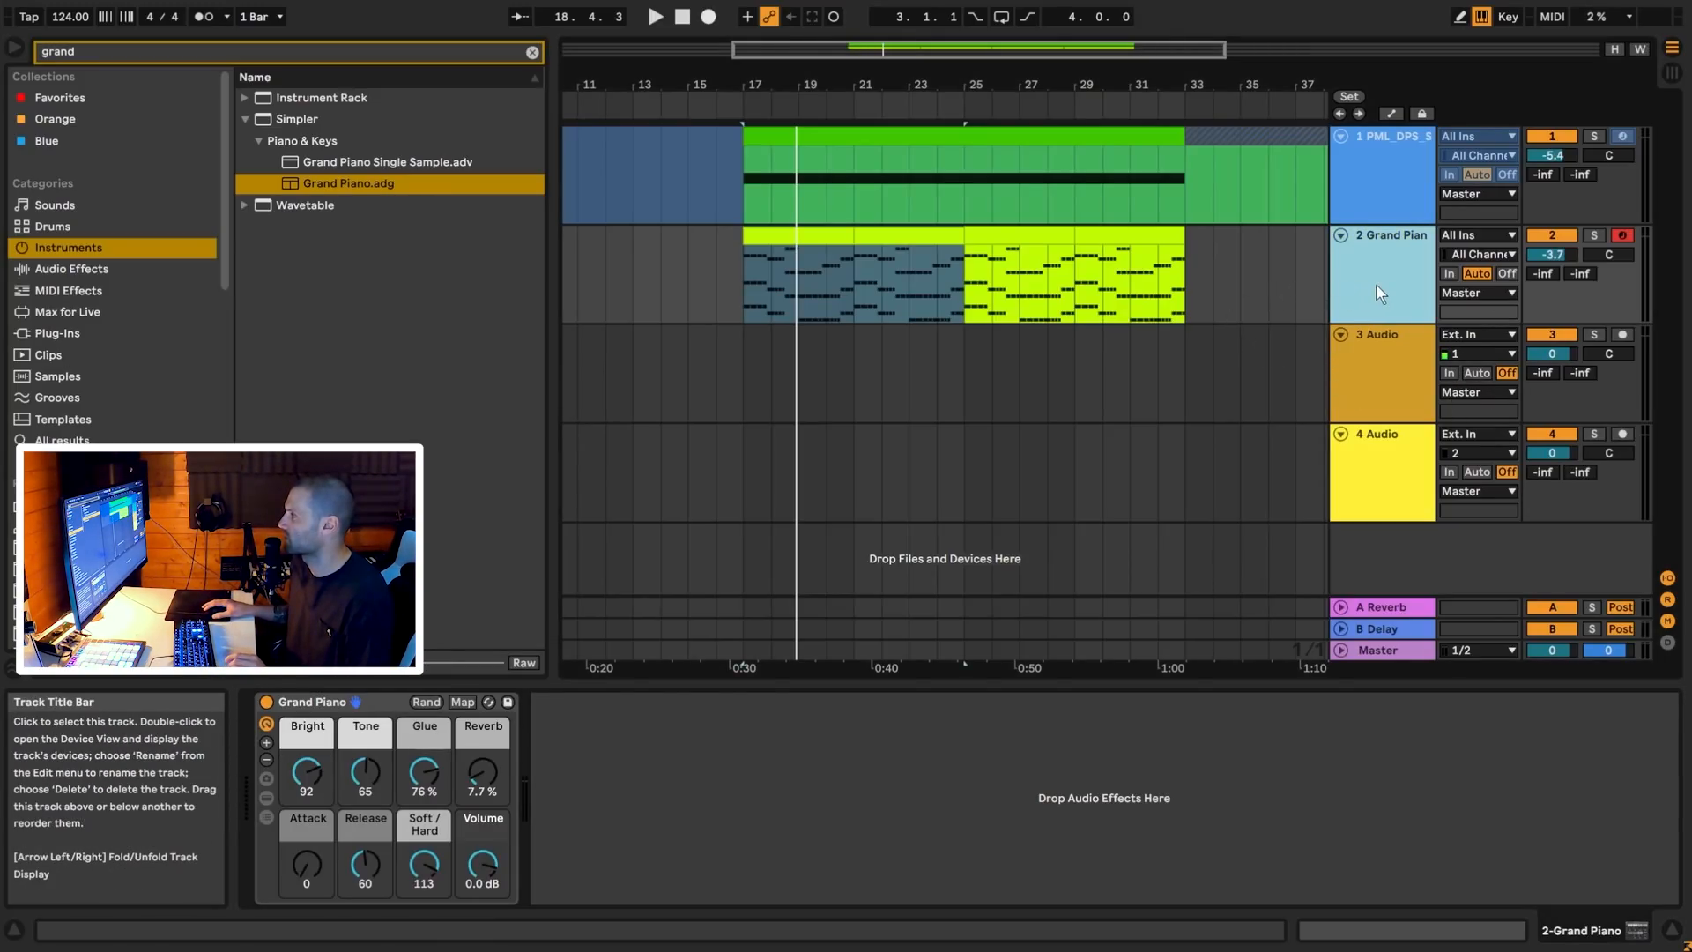
left_click(534, 51)
scroll(160, 313, "down", 2)
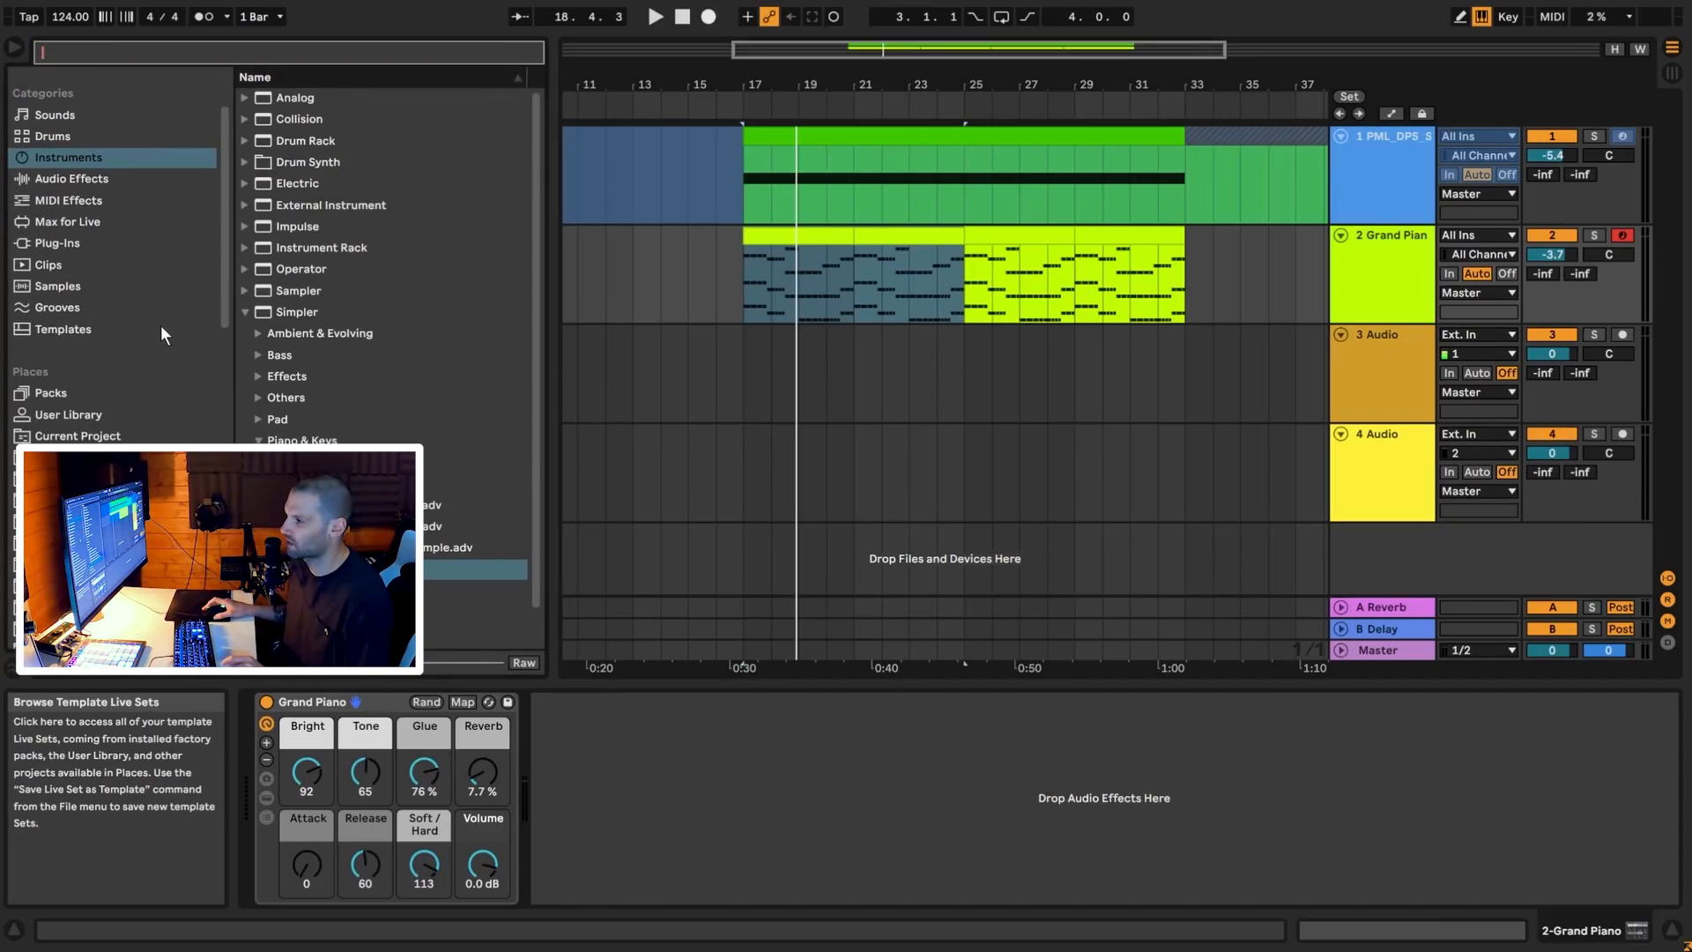
left_click(245, 314)
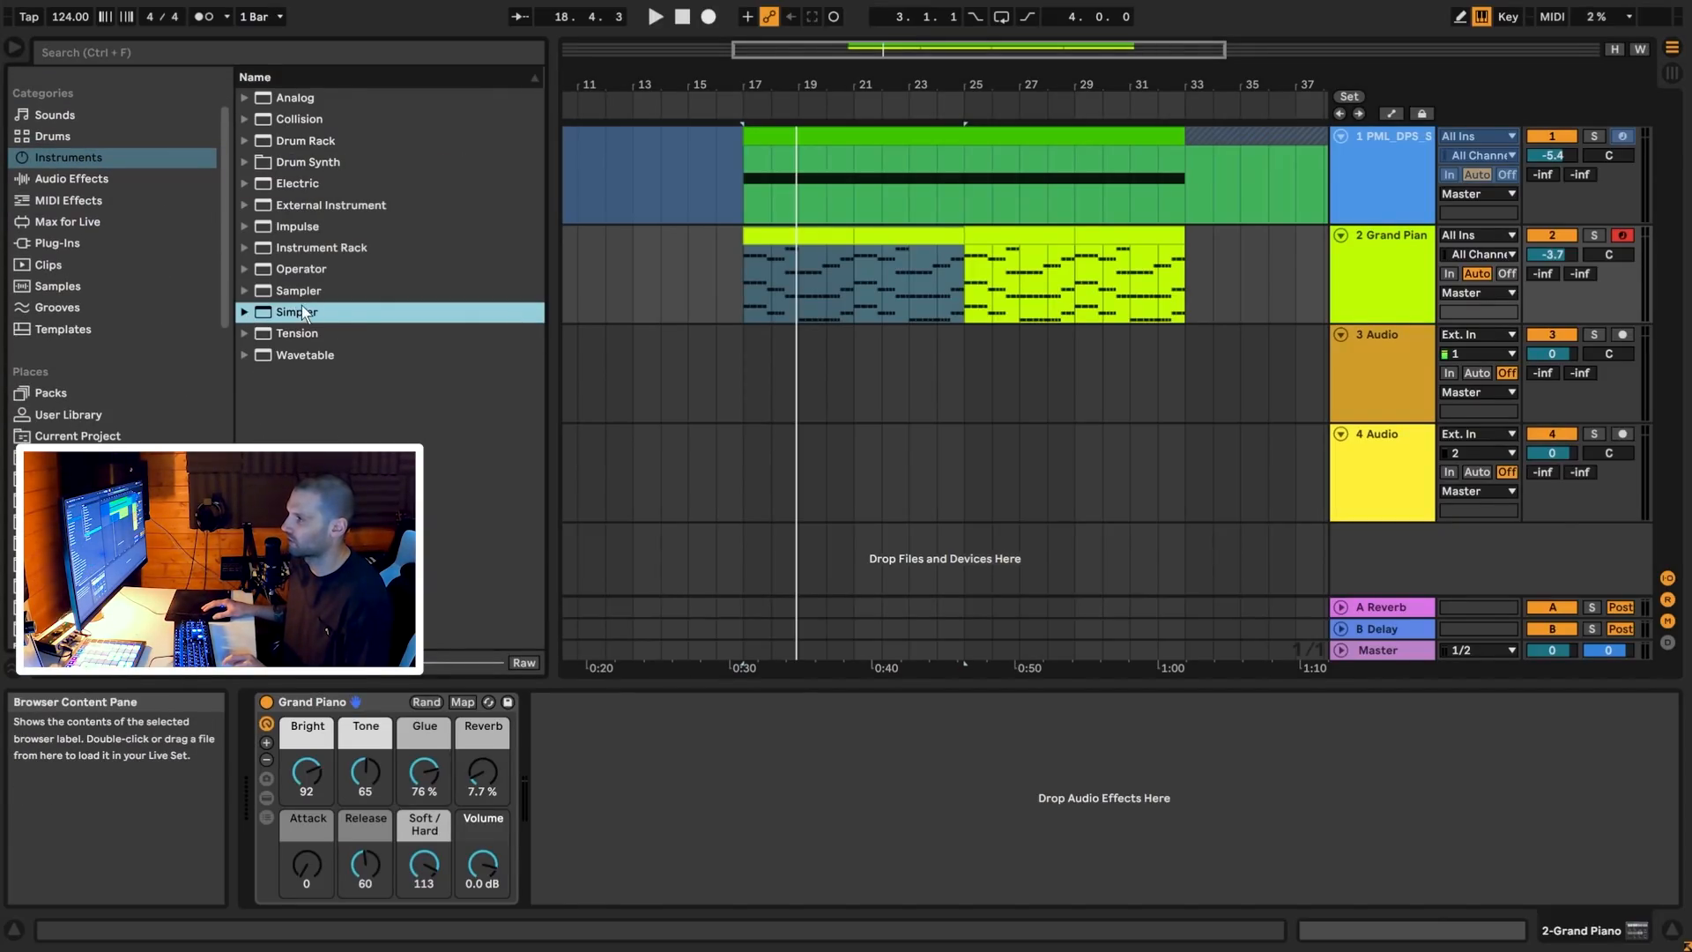
left_click(254, 51)
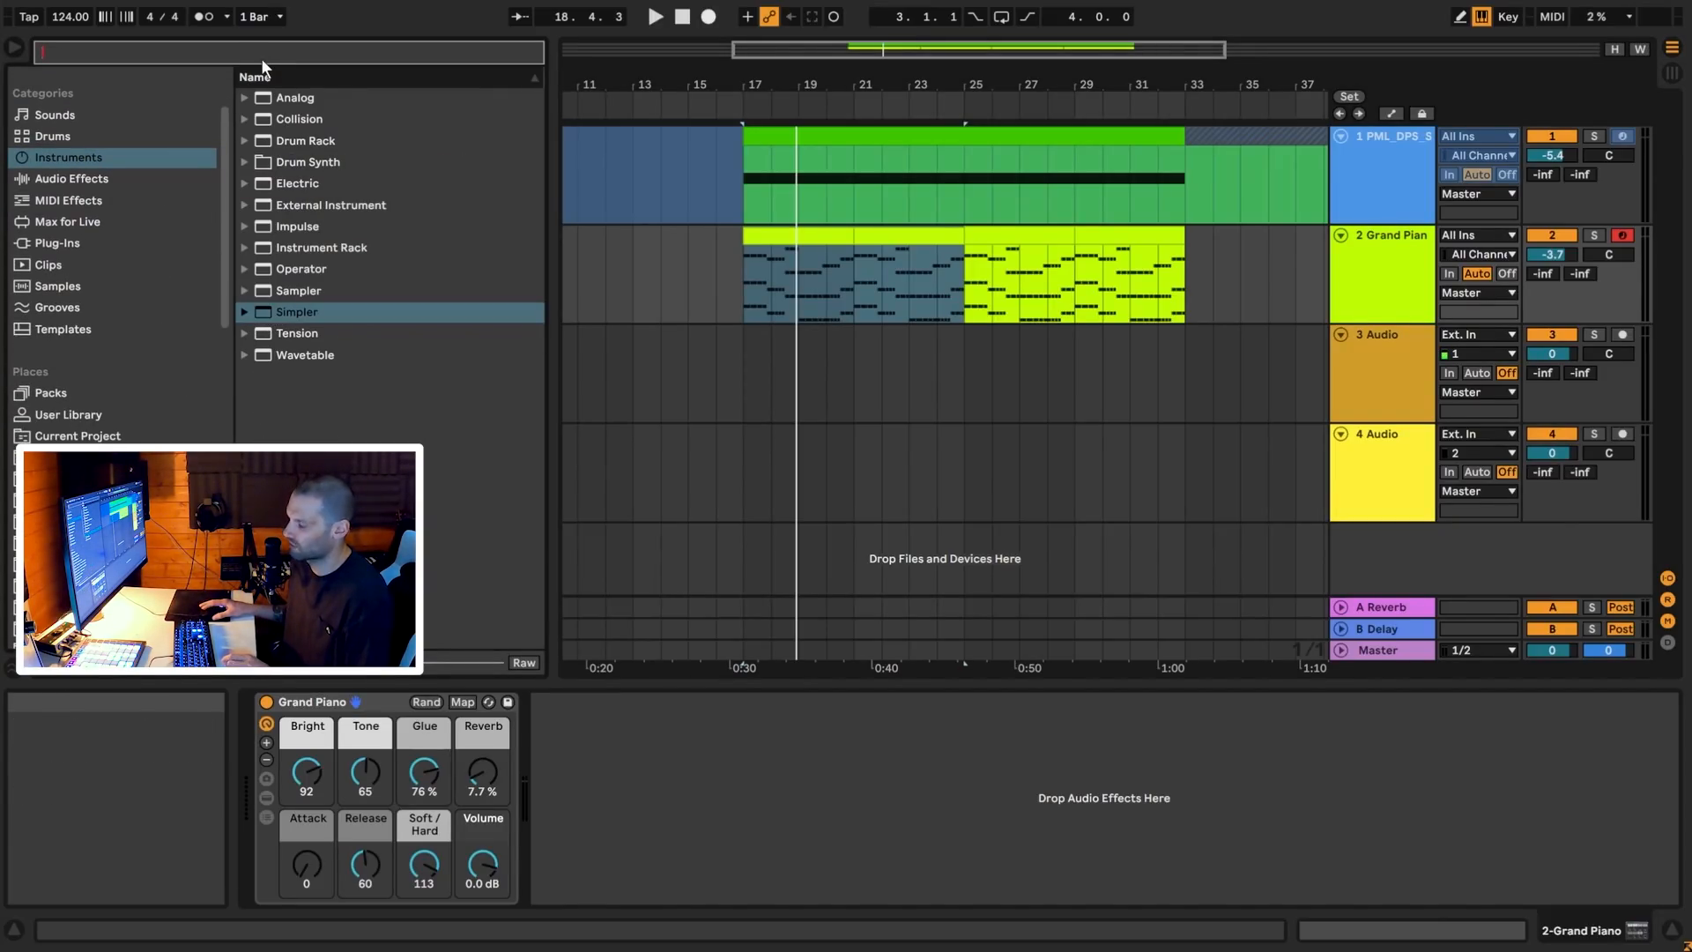
type("string")
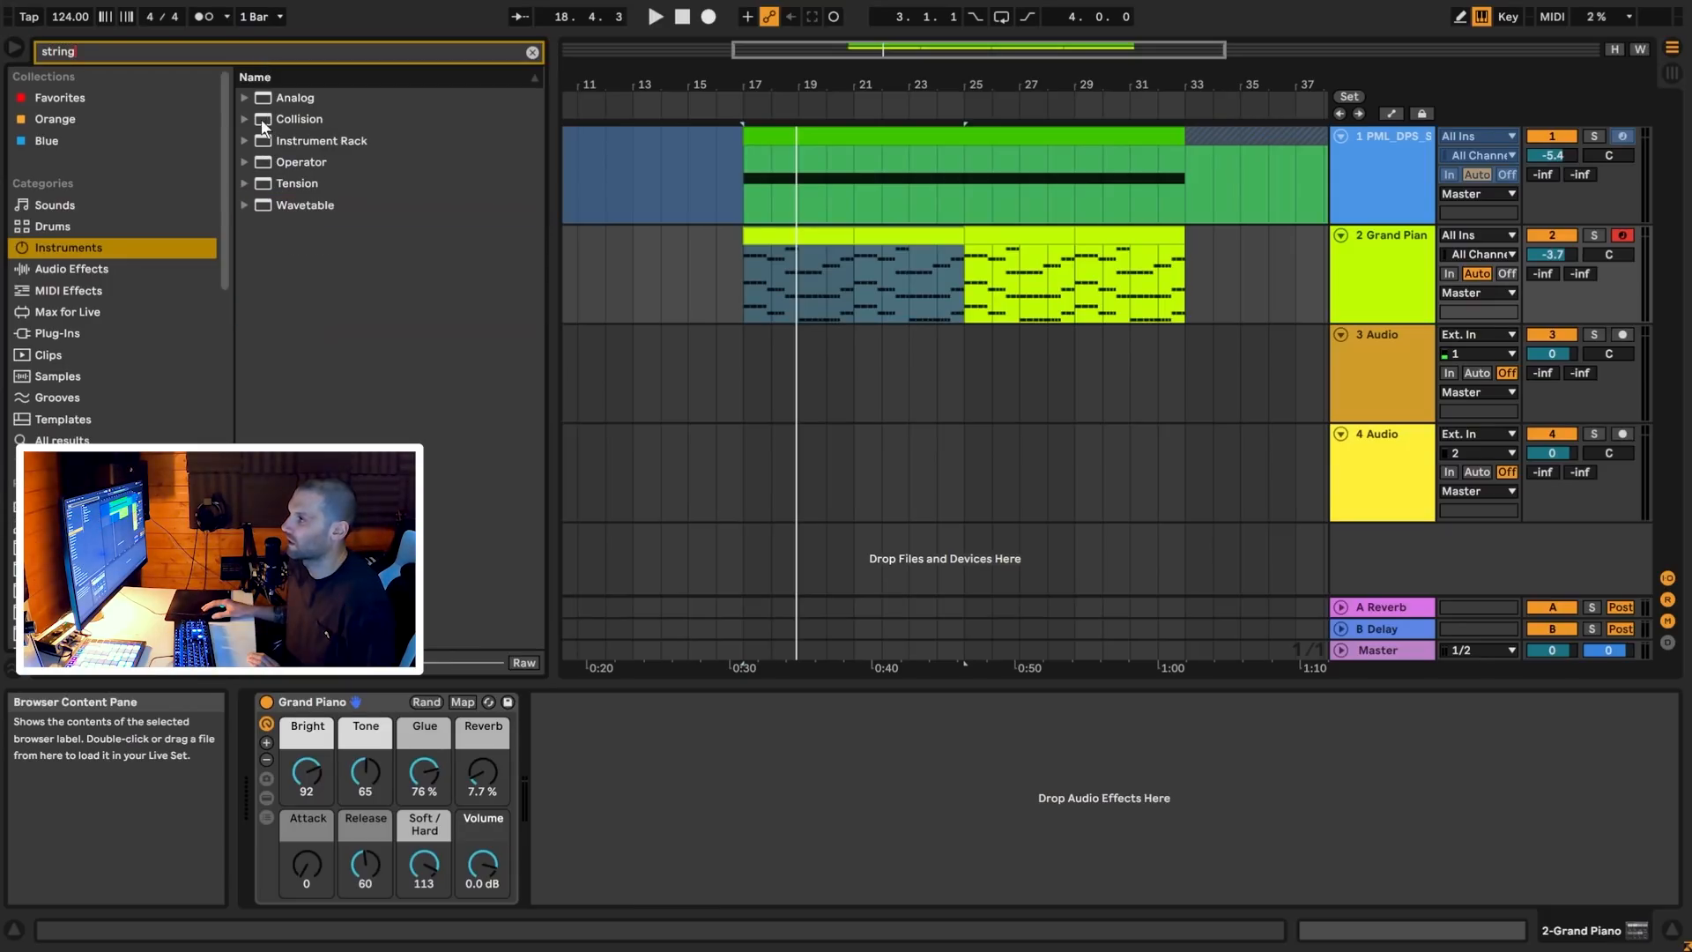
left_click(55, 203)
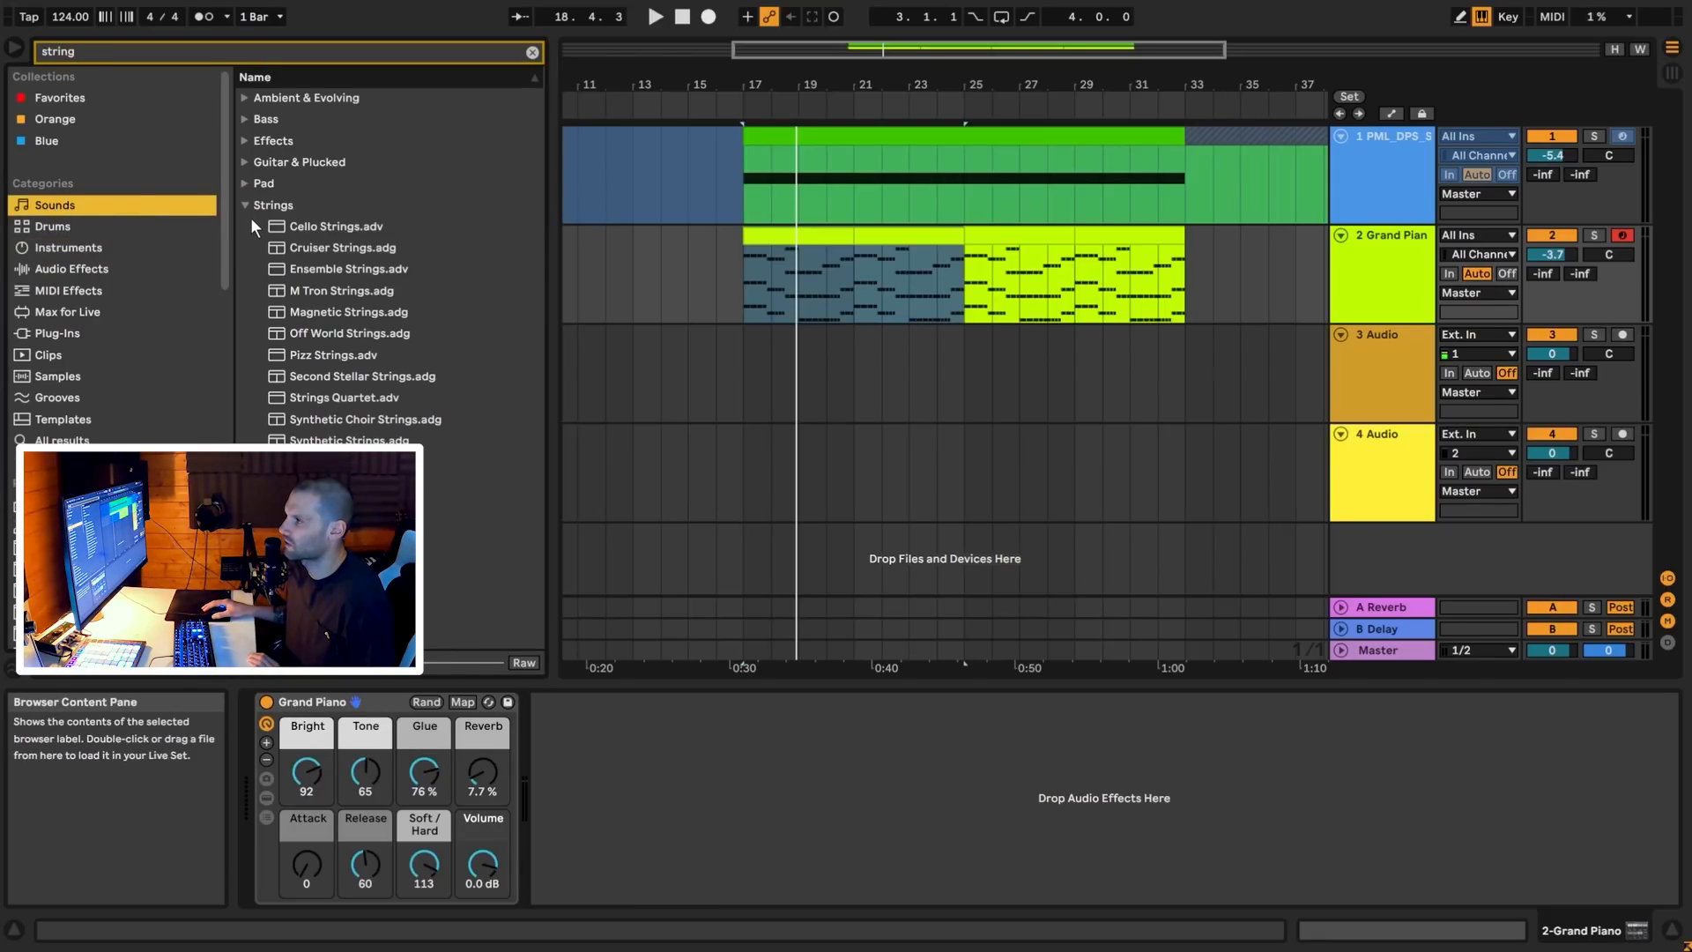
left_click(361, 314)
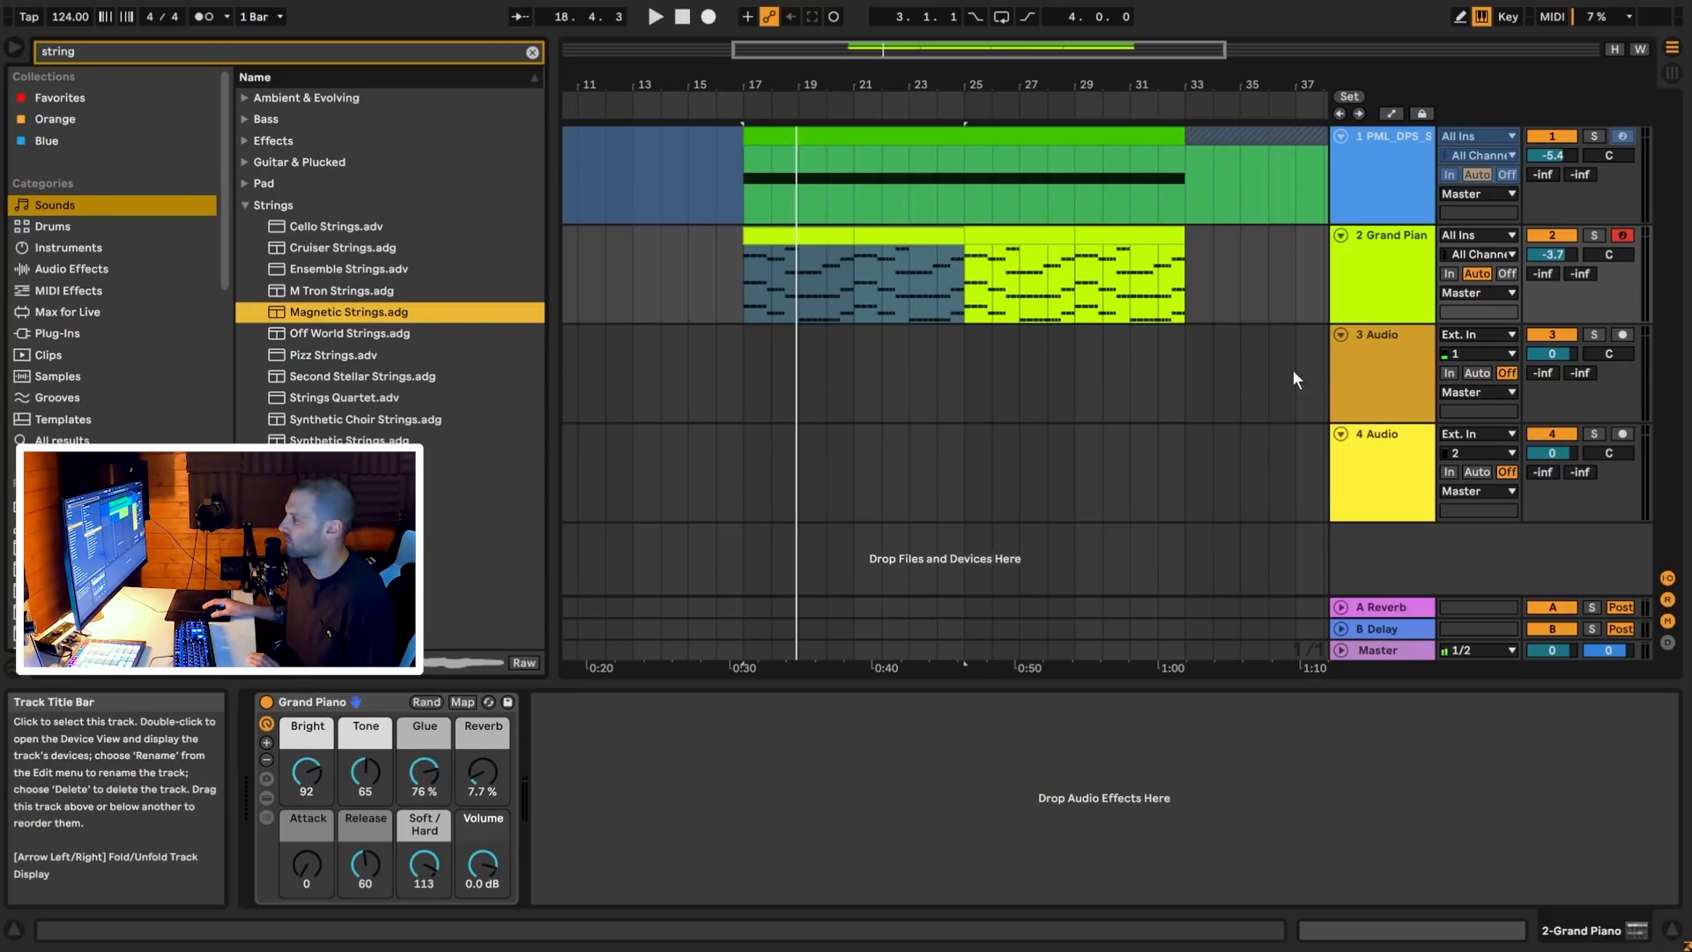
Insert a new MIDI track below the Grand Piano track and load the Magnetic Strings preset onto it
left_click(1130, 370)
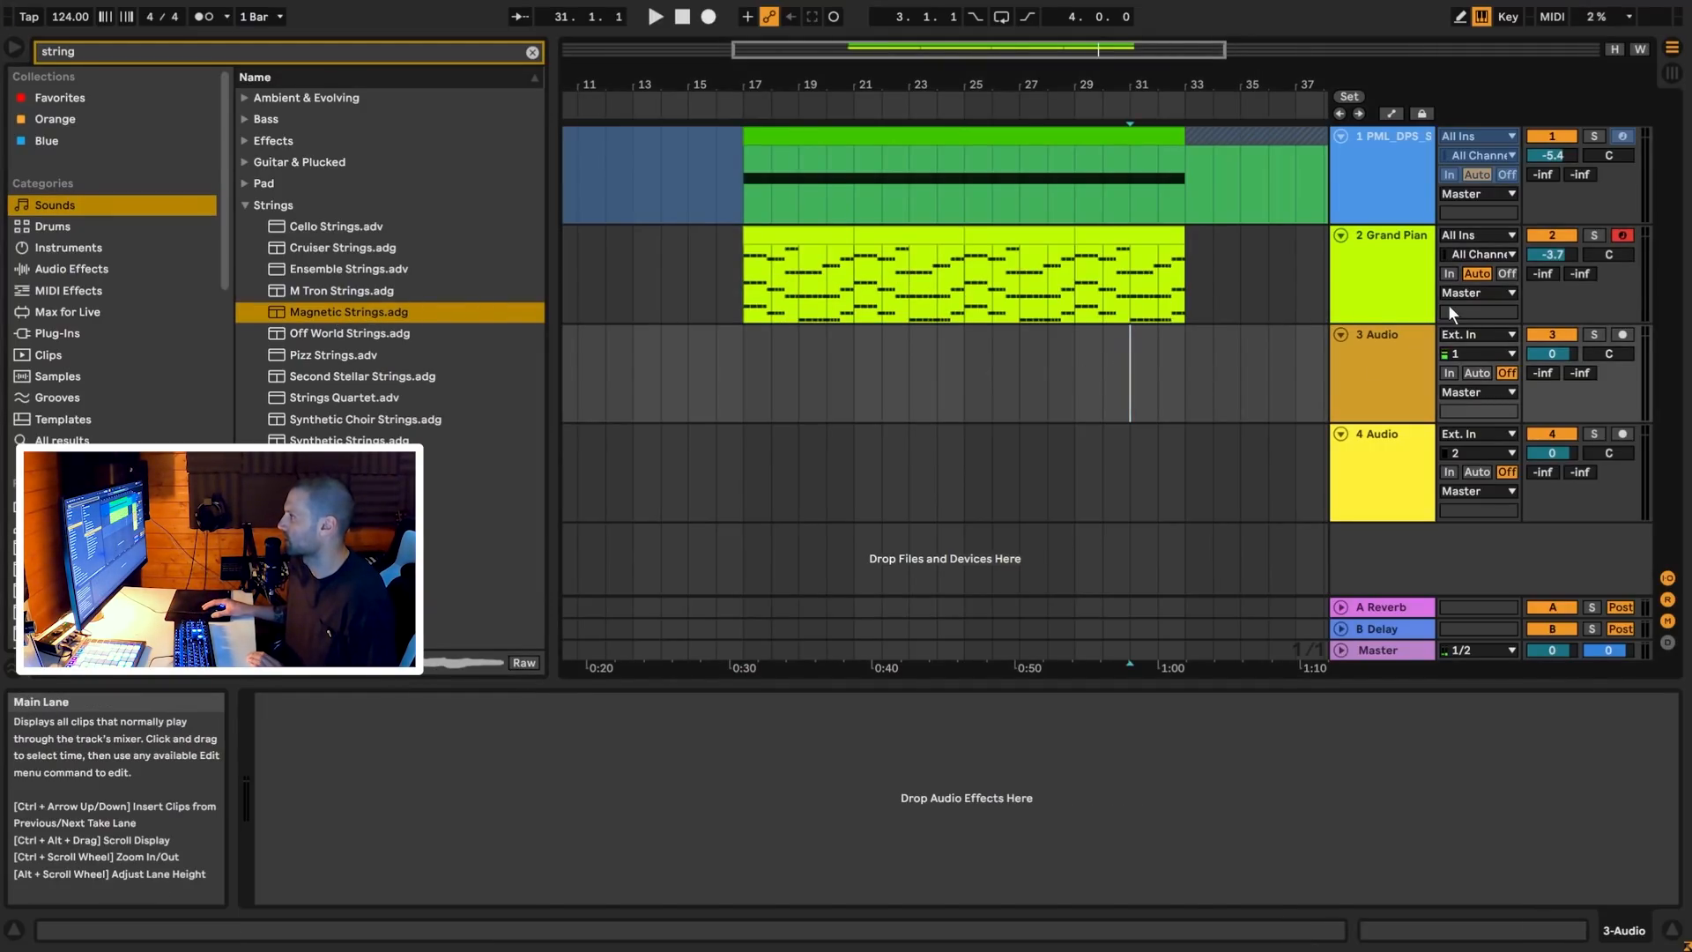
left_click(1389, 304)
key("ctrl+shift+t")
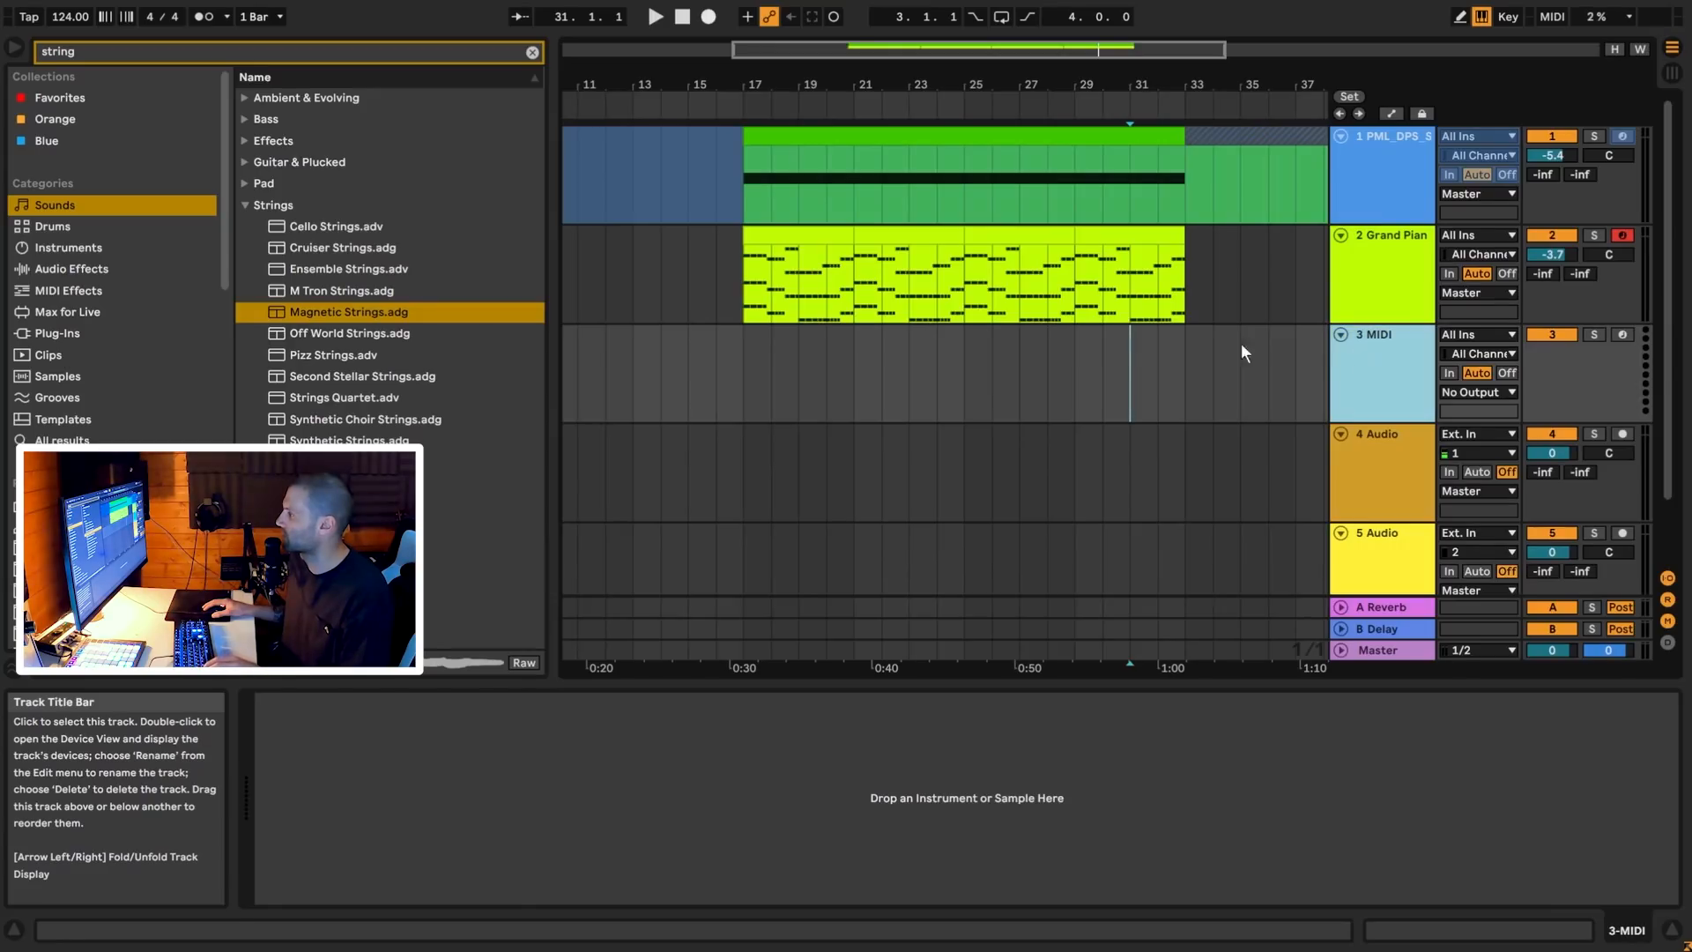
double_click(359, 312)
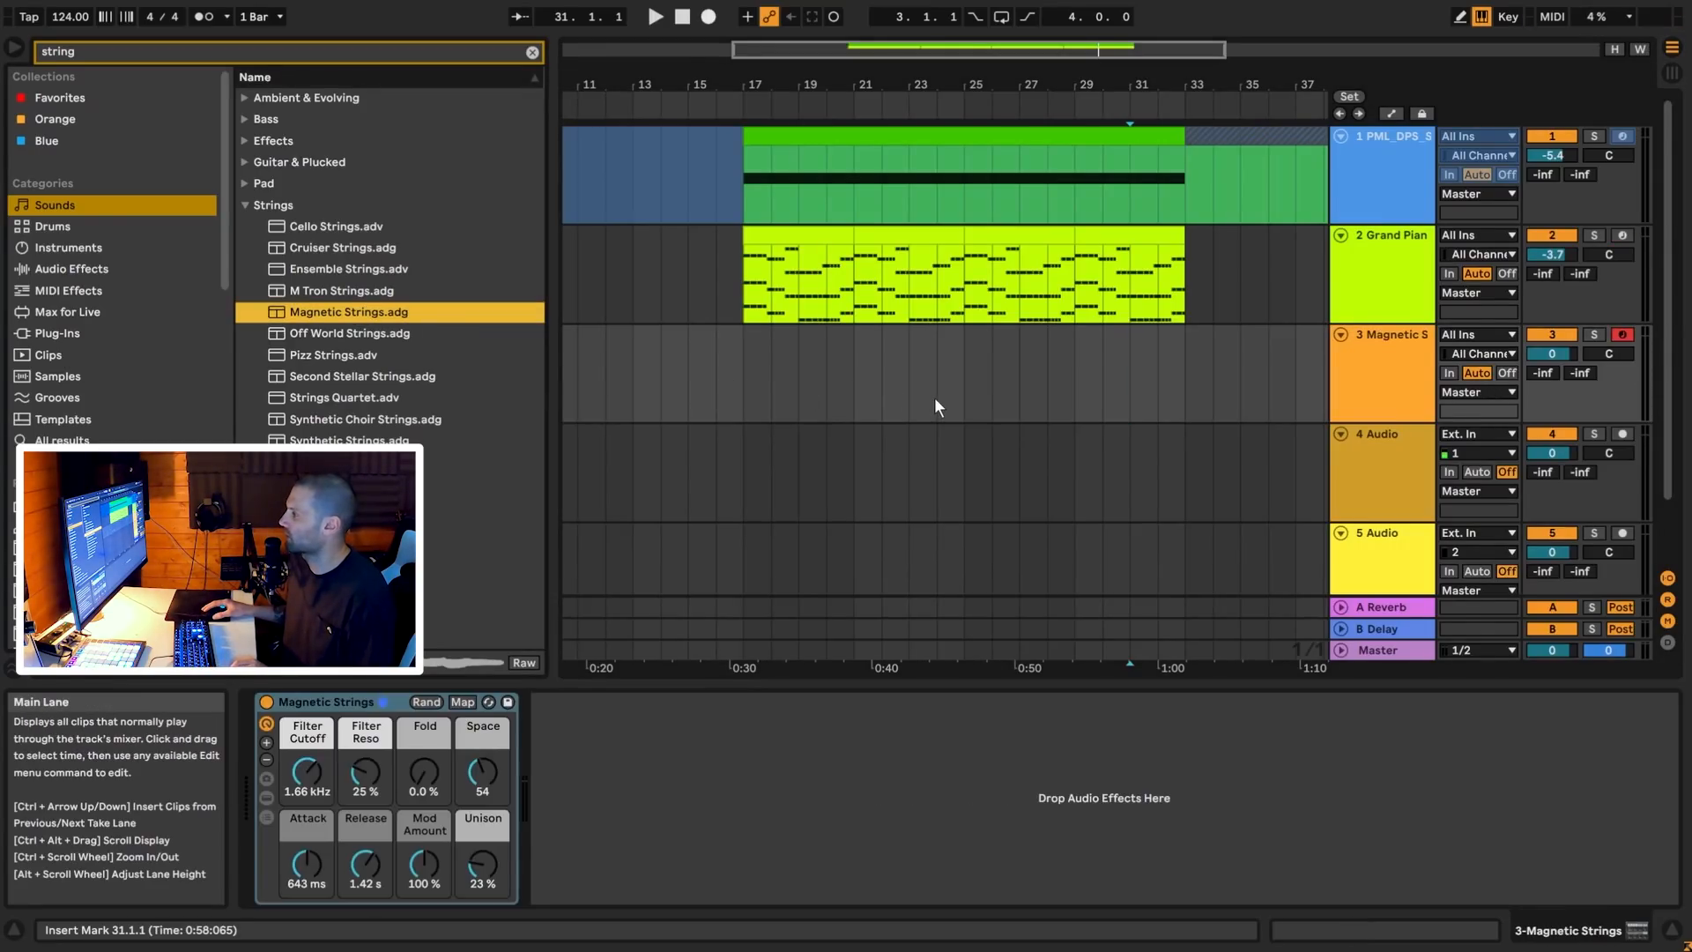
Create an empty MIDI clip on the Magnetic Strings track from bar 17 to bar 33
left_click_drag(956, 383, 1179, 379)
left_click_drag(745, 378, 1211, 367)
key("ctrl+shift+m")
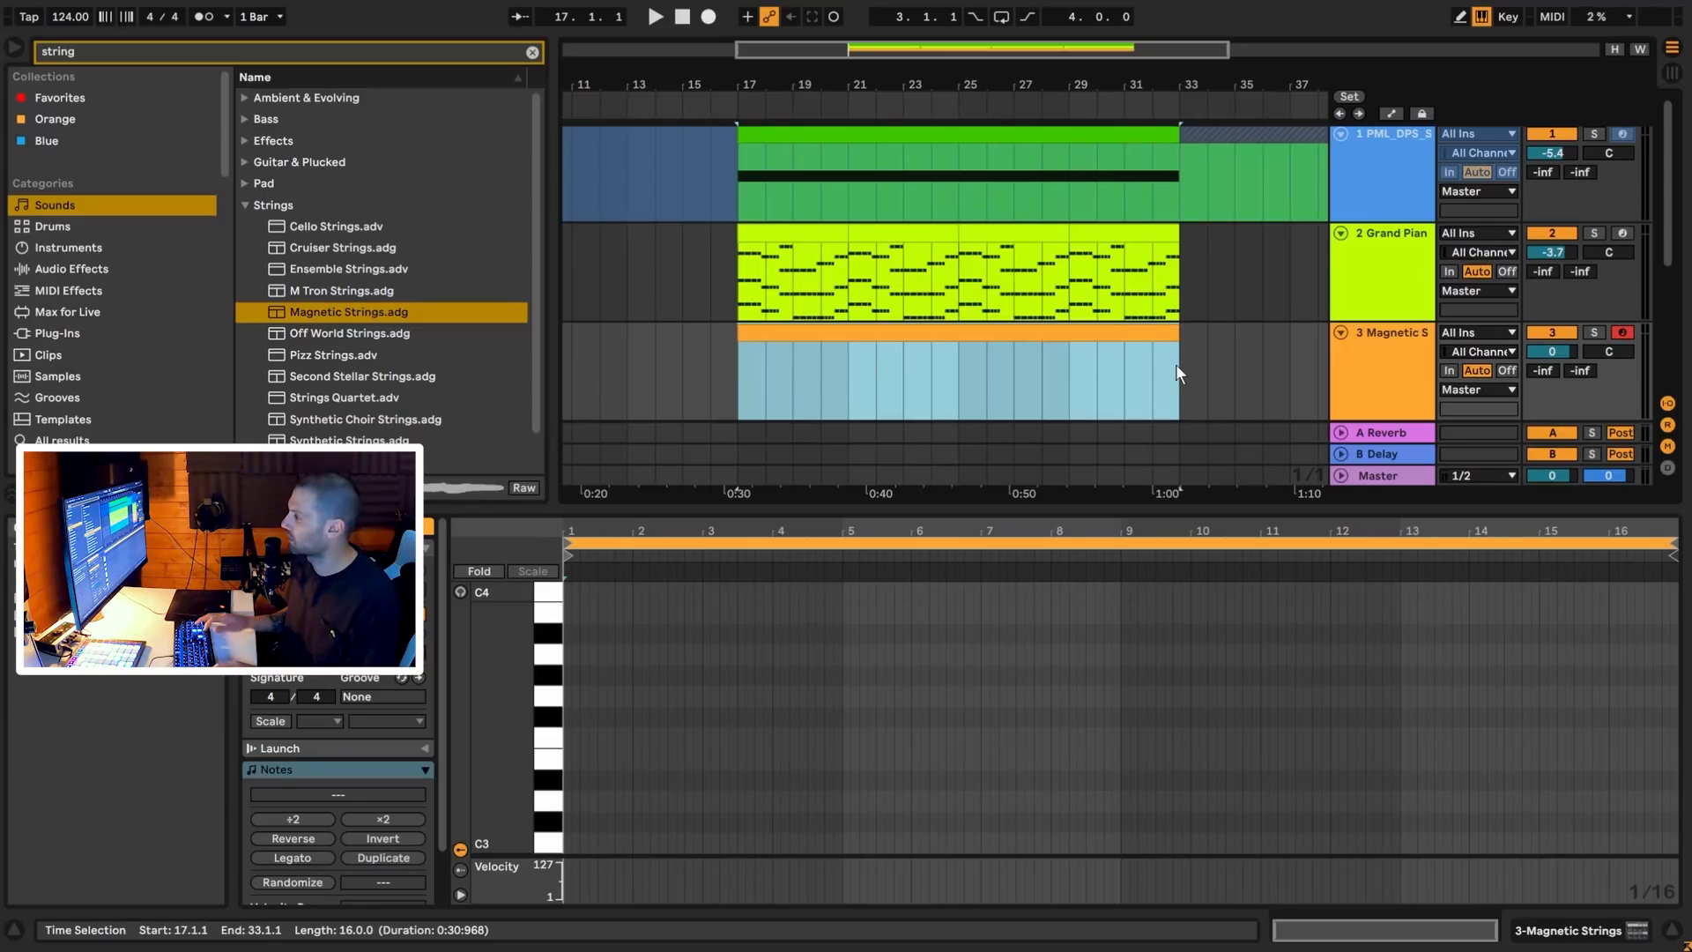
Switch the strings clip to the Narrow adaptive grid and draw one sustained A4 note across its 16 bars
right_click(758, 679)
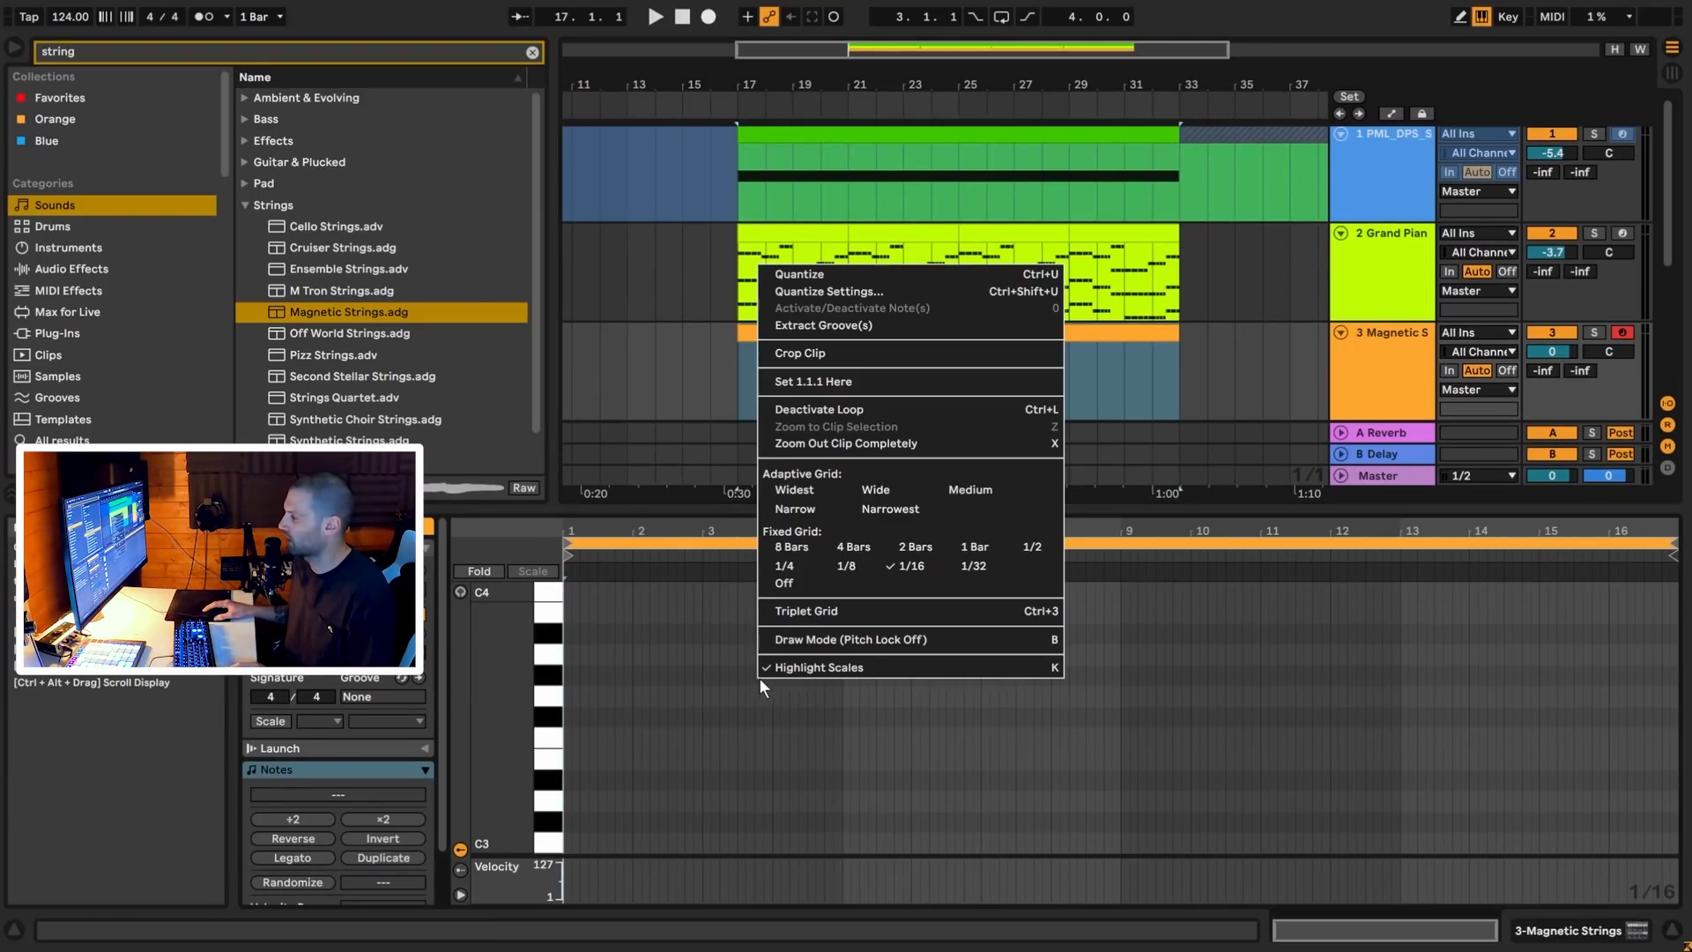
left_click(795, 508)
scroll(596, 697, "up", 1)
scroll(578, 626, "up", 9)
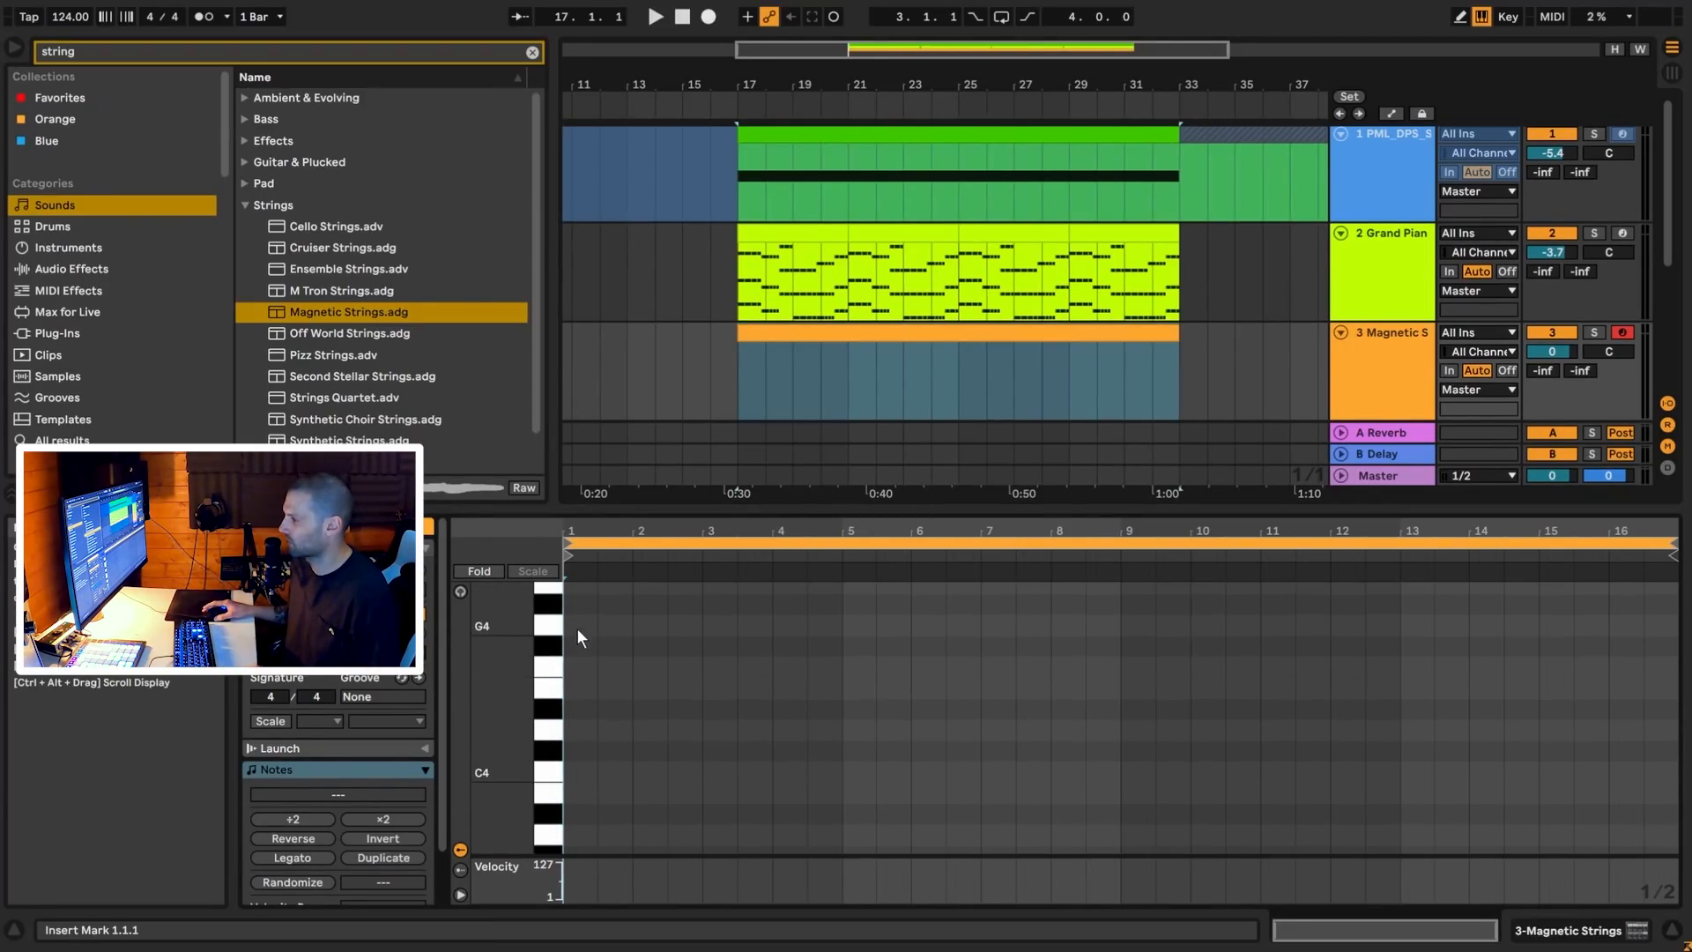
left_click_drag(597, 632, 1663, 648)
Set the strings track's volume to -12.3 dB during playback, and solo the track to listen to it alone
key("space")
left_click_drag(1552, 351, 1551, 388)
left_click(1383, 384)
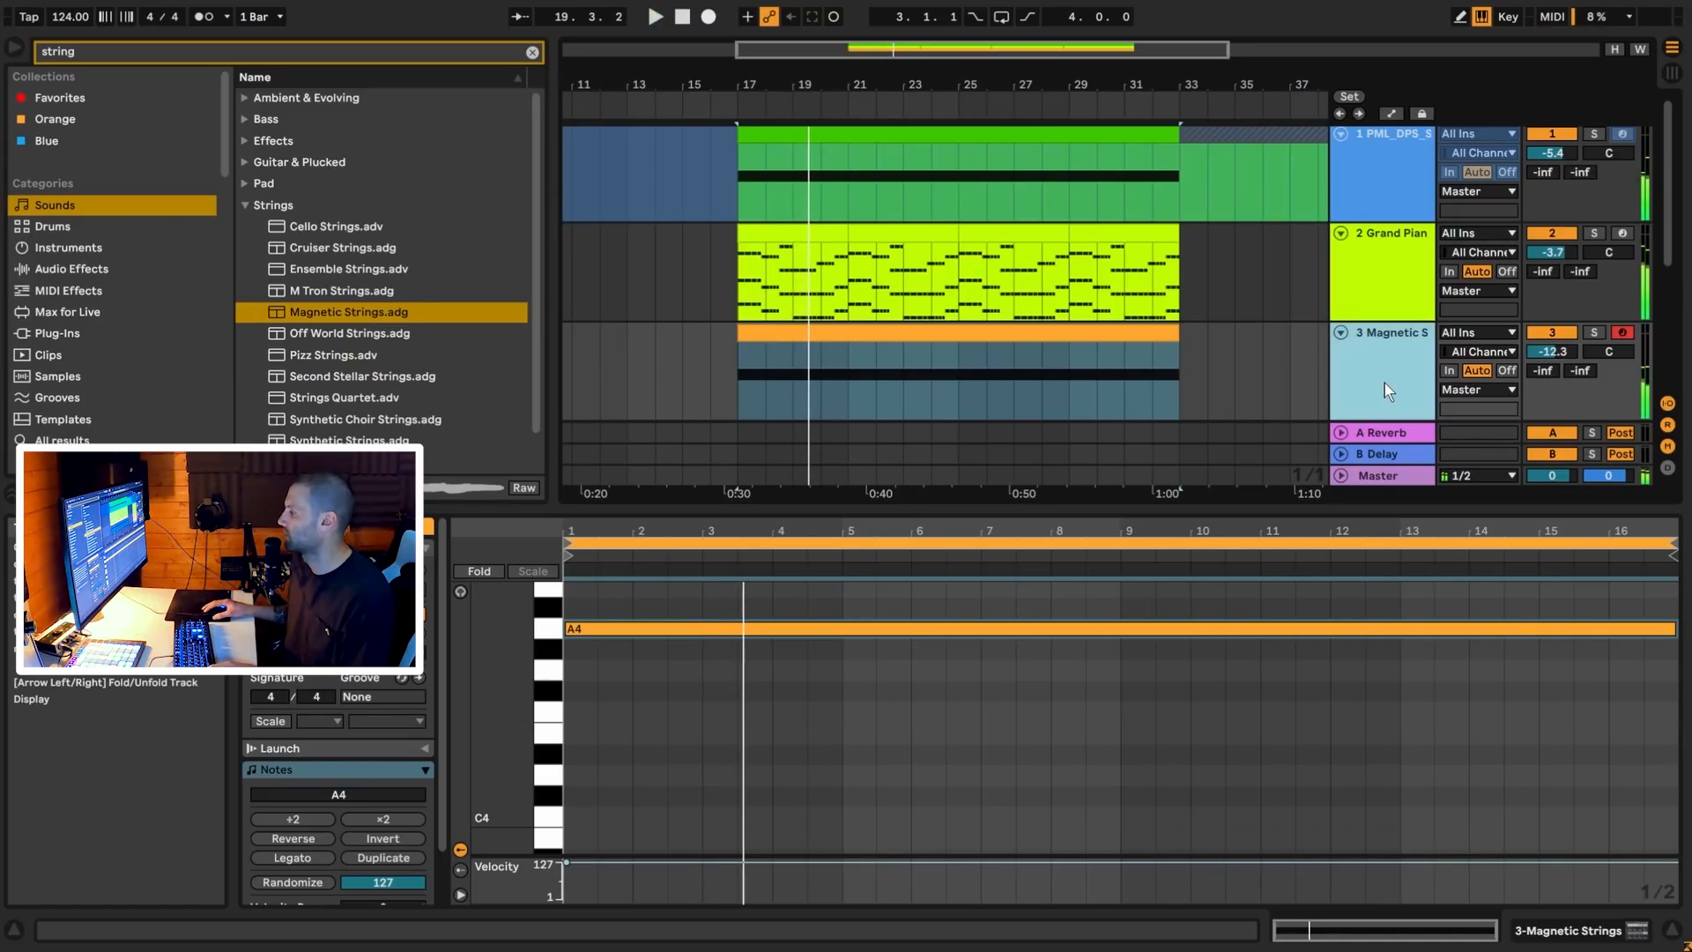
left_click(1594, 333)
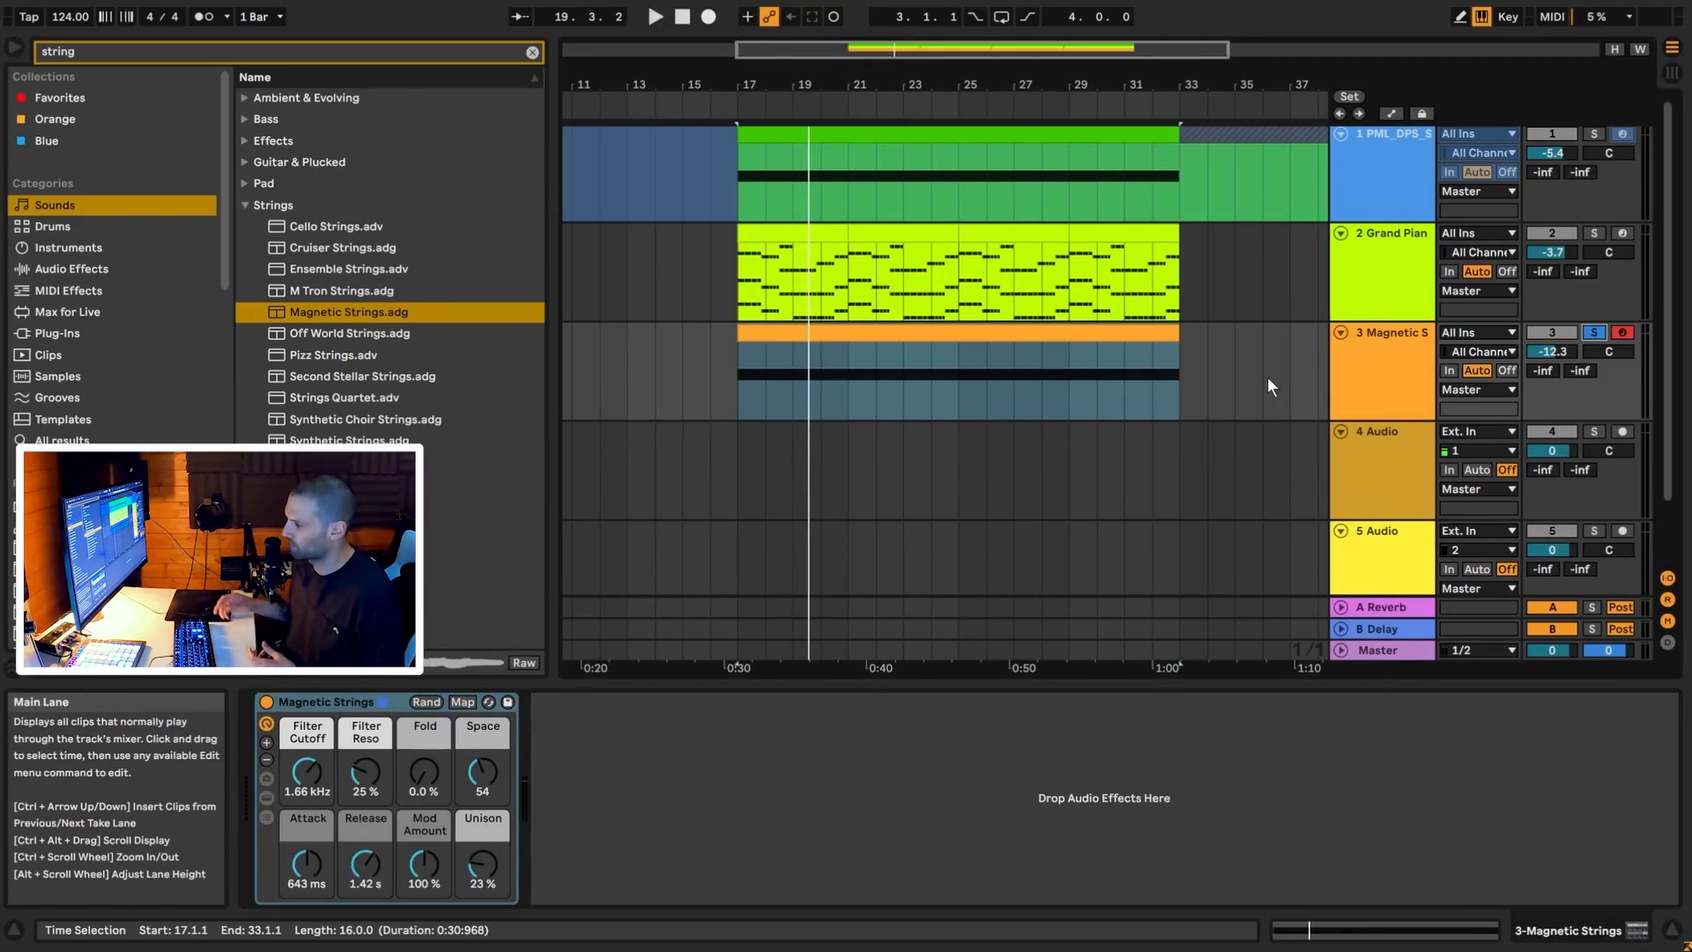
key("space")
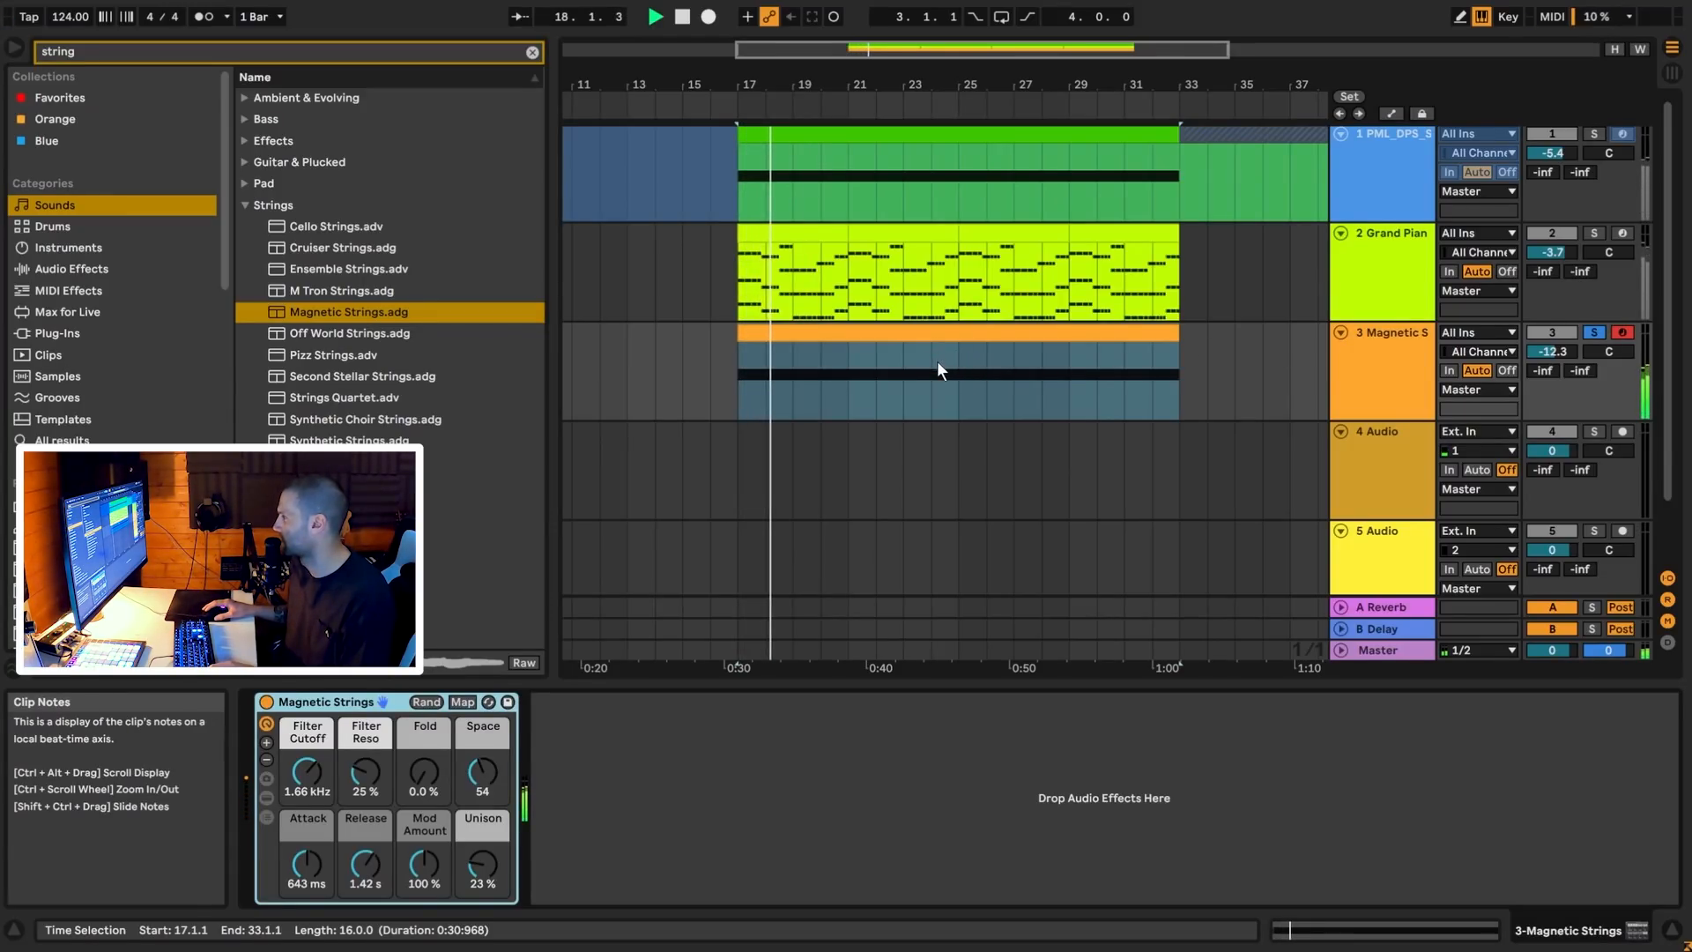
key("space")
Add EQ Eight to the strings track and enable band 8 as a high cut at 5.99 kHz
left_click(525, 51)
type("eq")
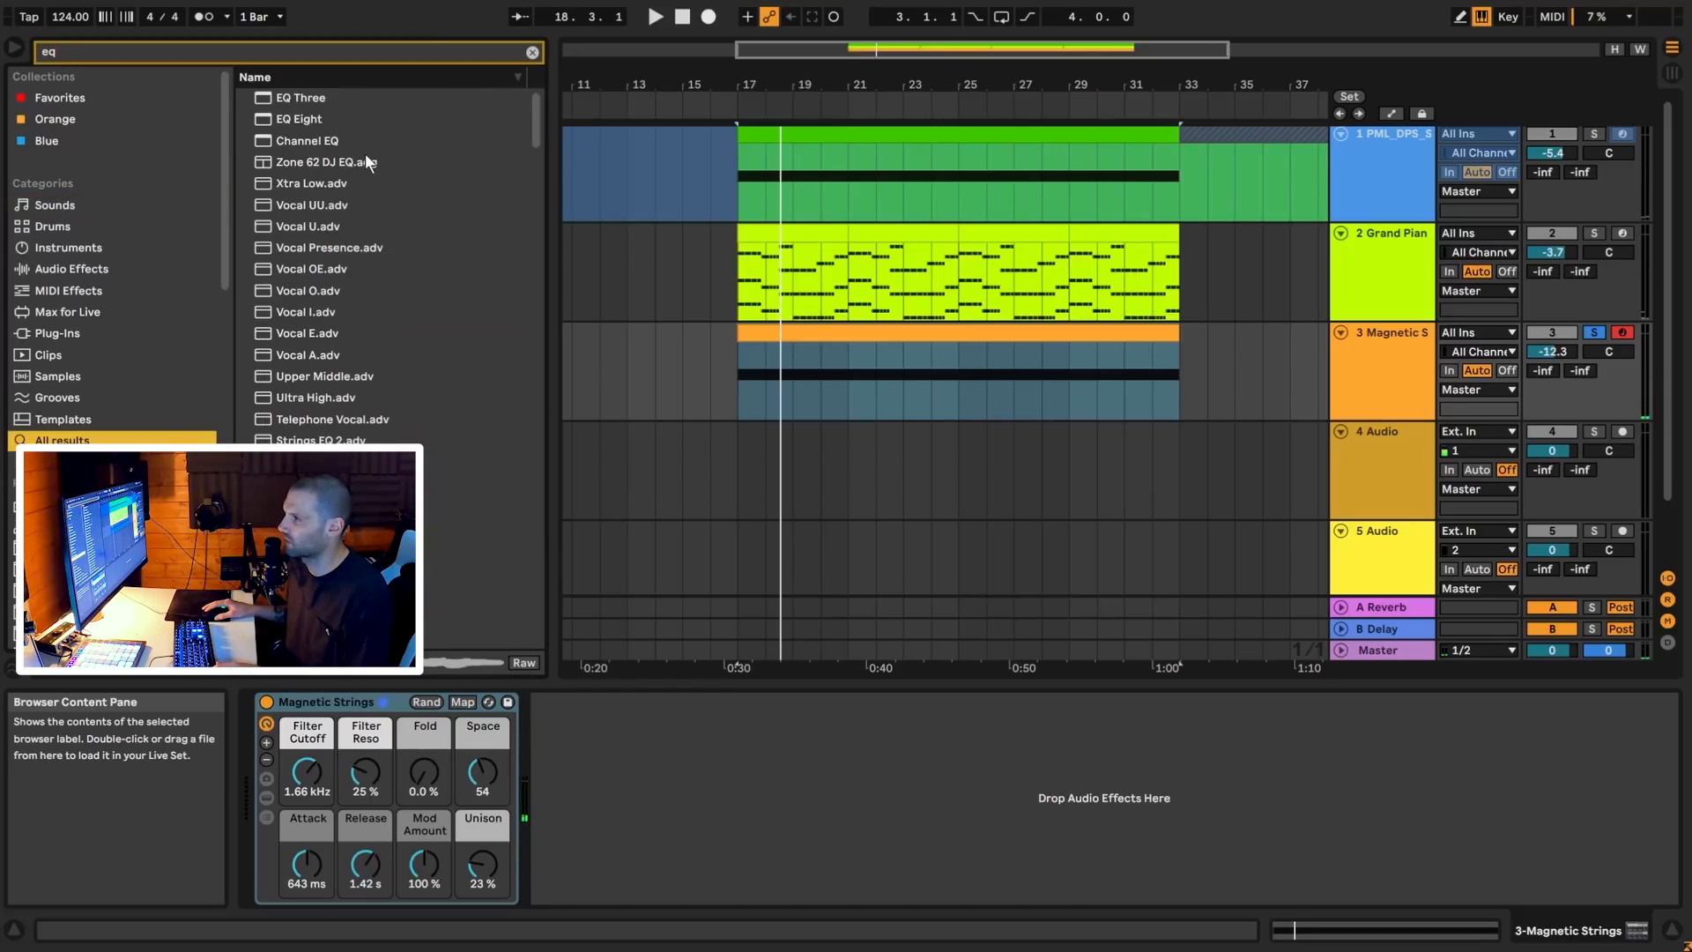
double_click(309, 118)
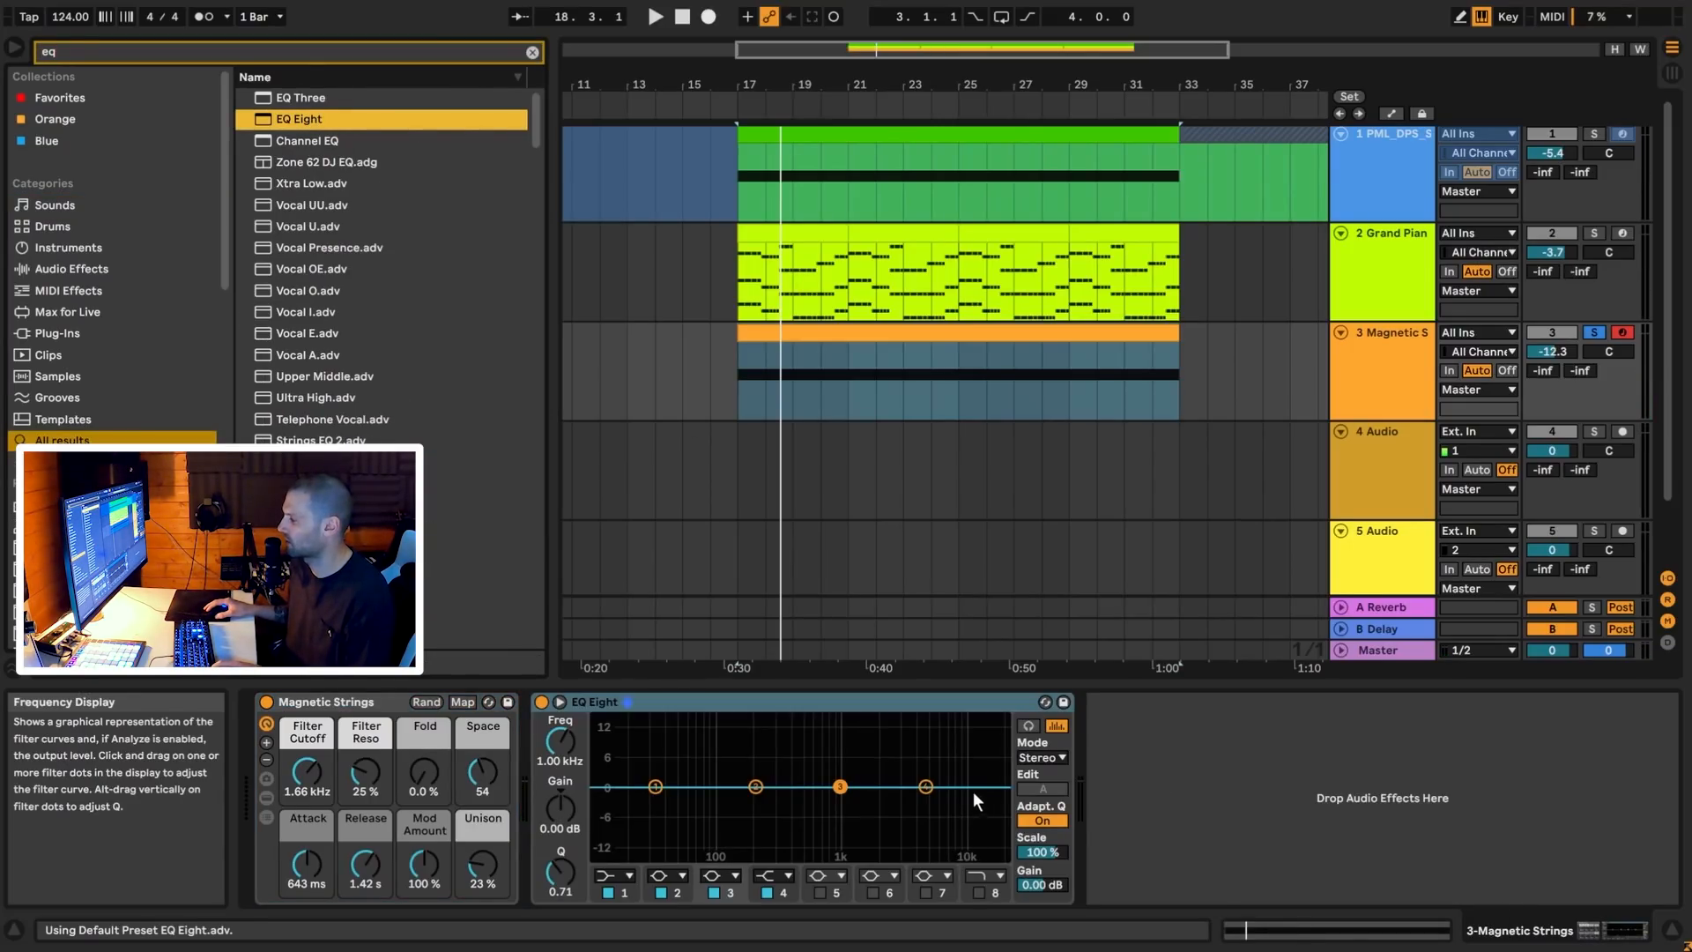
key("space")
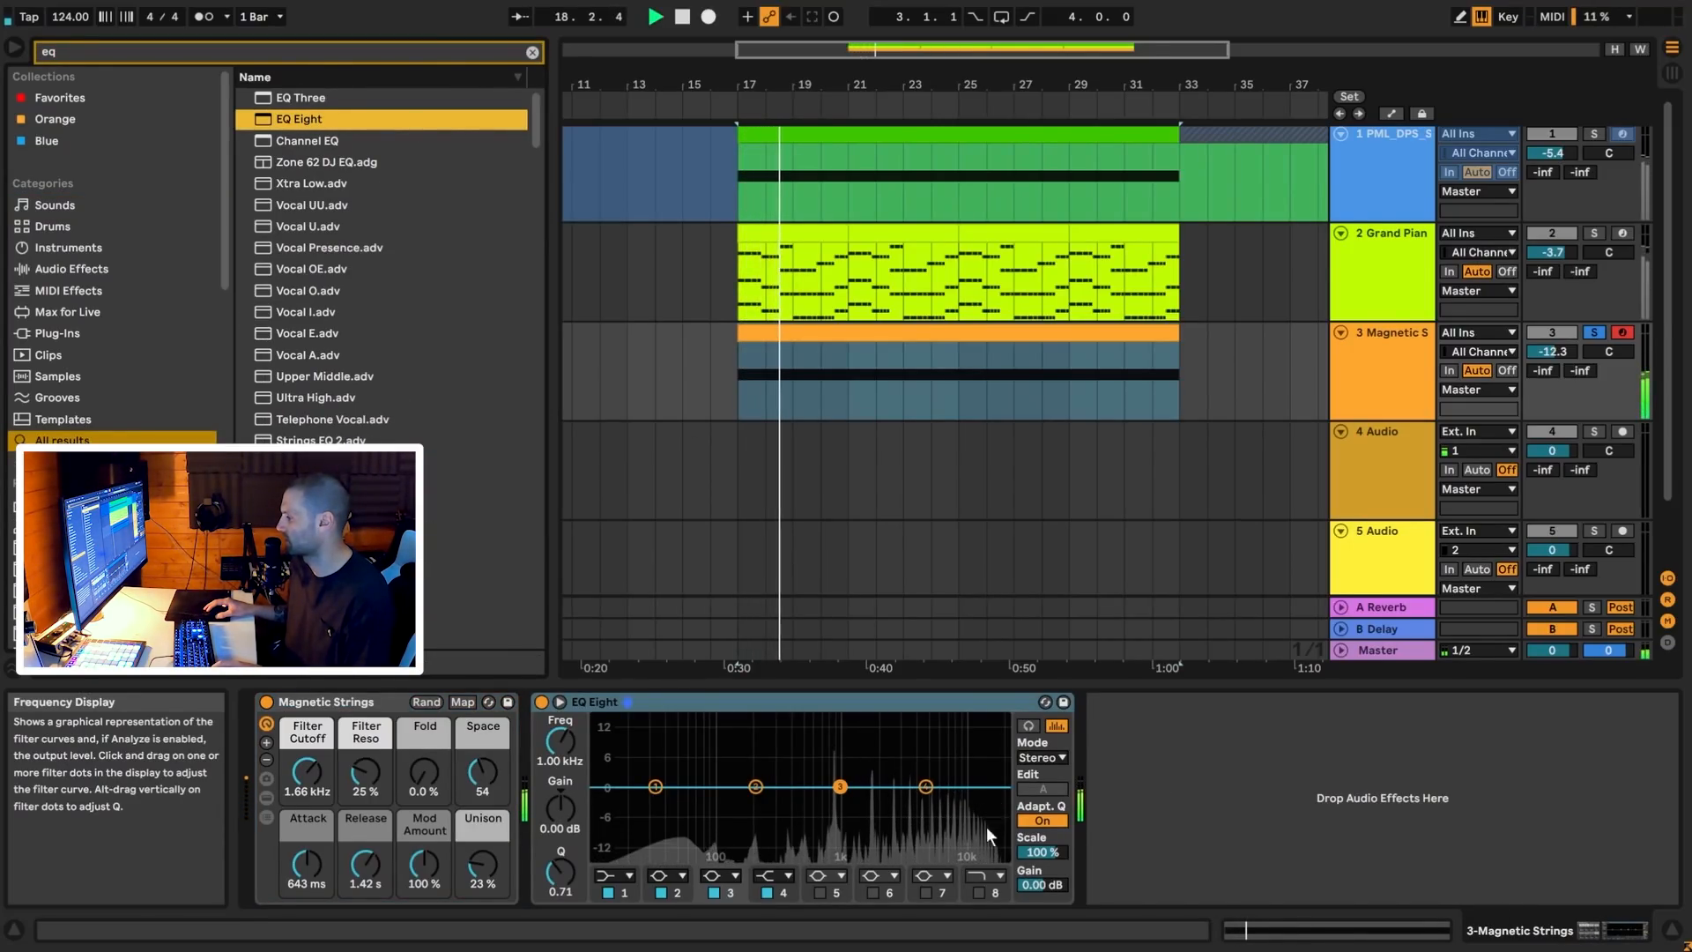
left_click(979, 892)
left_click_drag(994, 804, 934, 798)
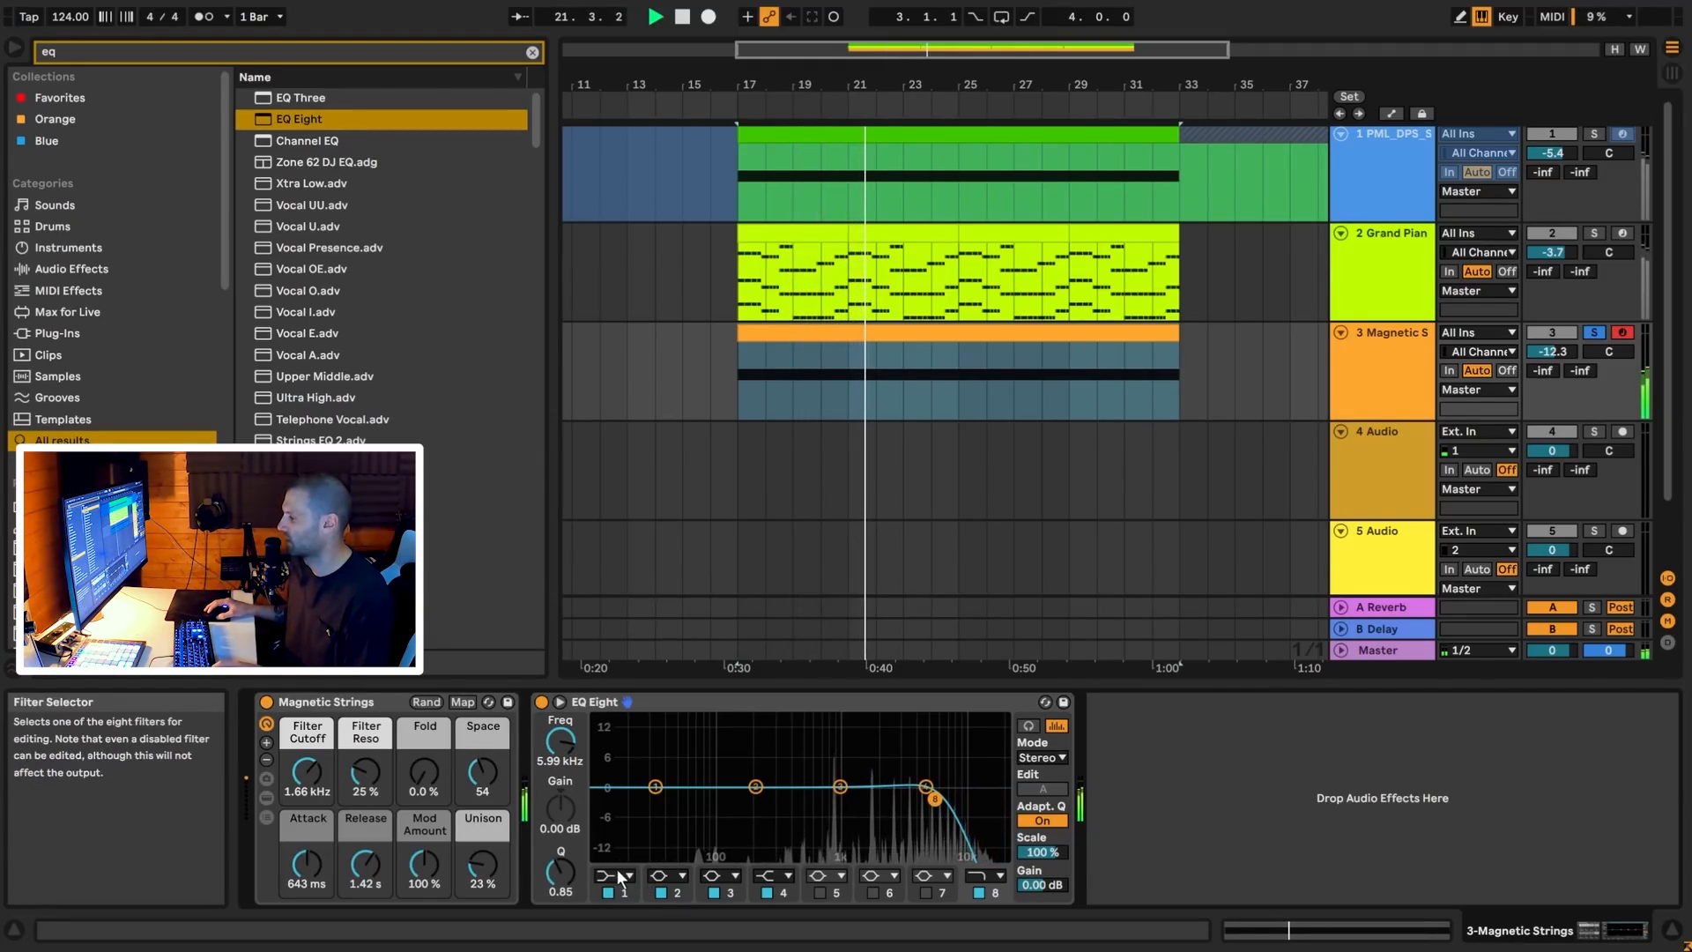
key("space")
Set the Magnetic Strings rack's Space to 101 and Filter Cutoff to 40.7 Hz, and show the automation lanes
left_click(1387, 371)
left_click_drag(483, 780, 483, 765)
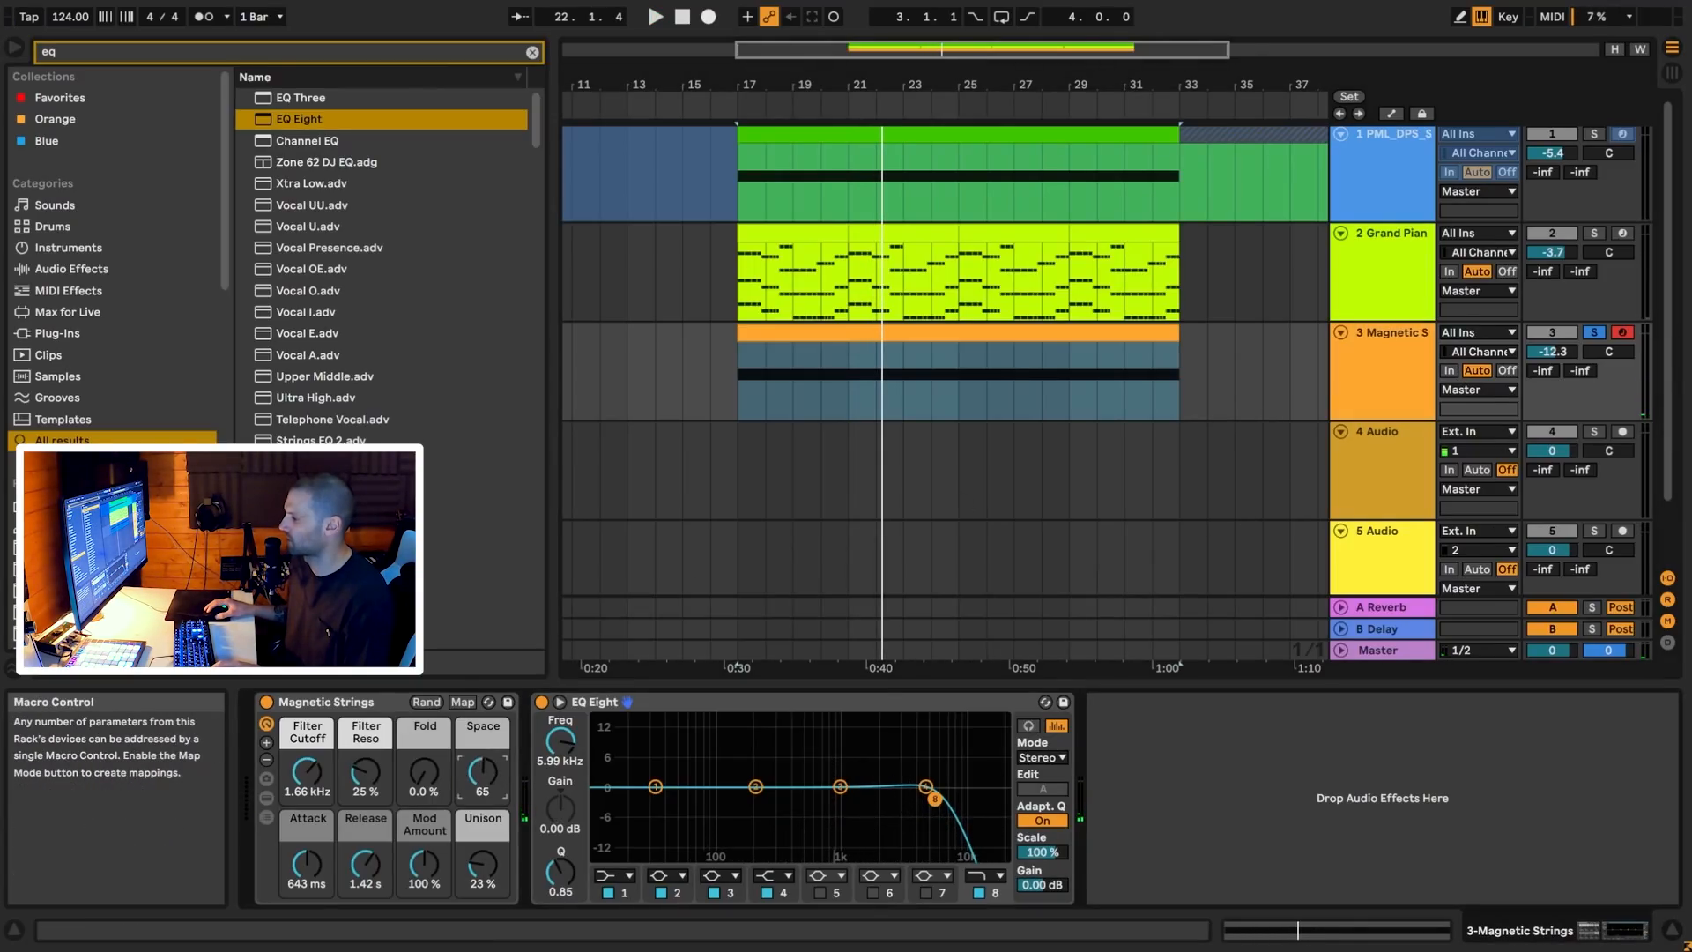
key("space")
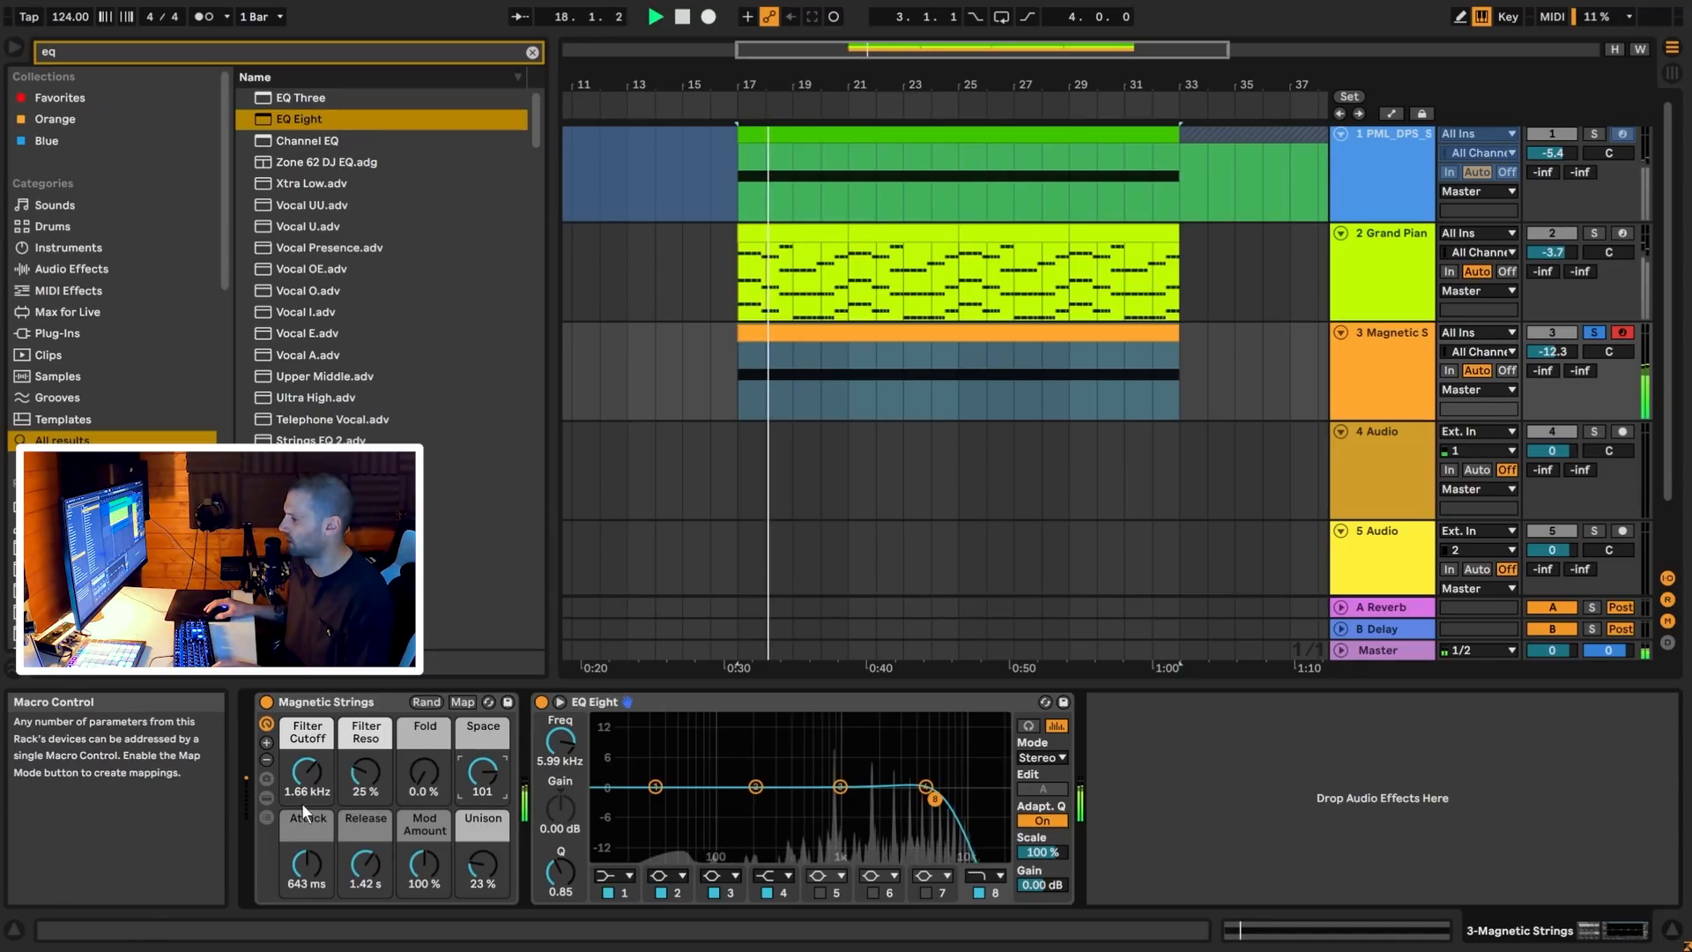
left_click_drag(309, 769, 309, 806)
left_click(1390, 113)
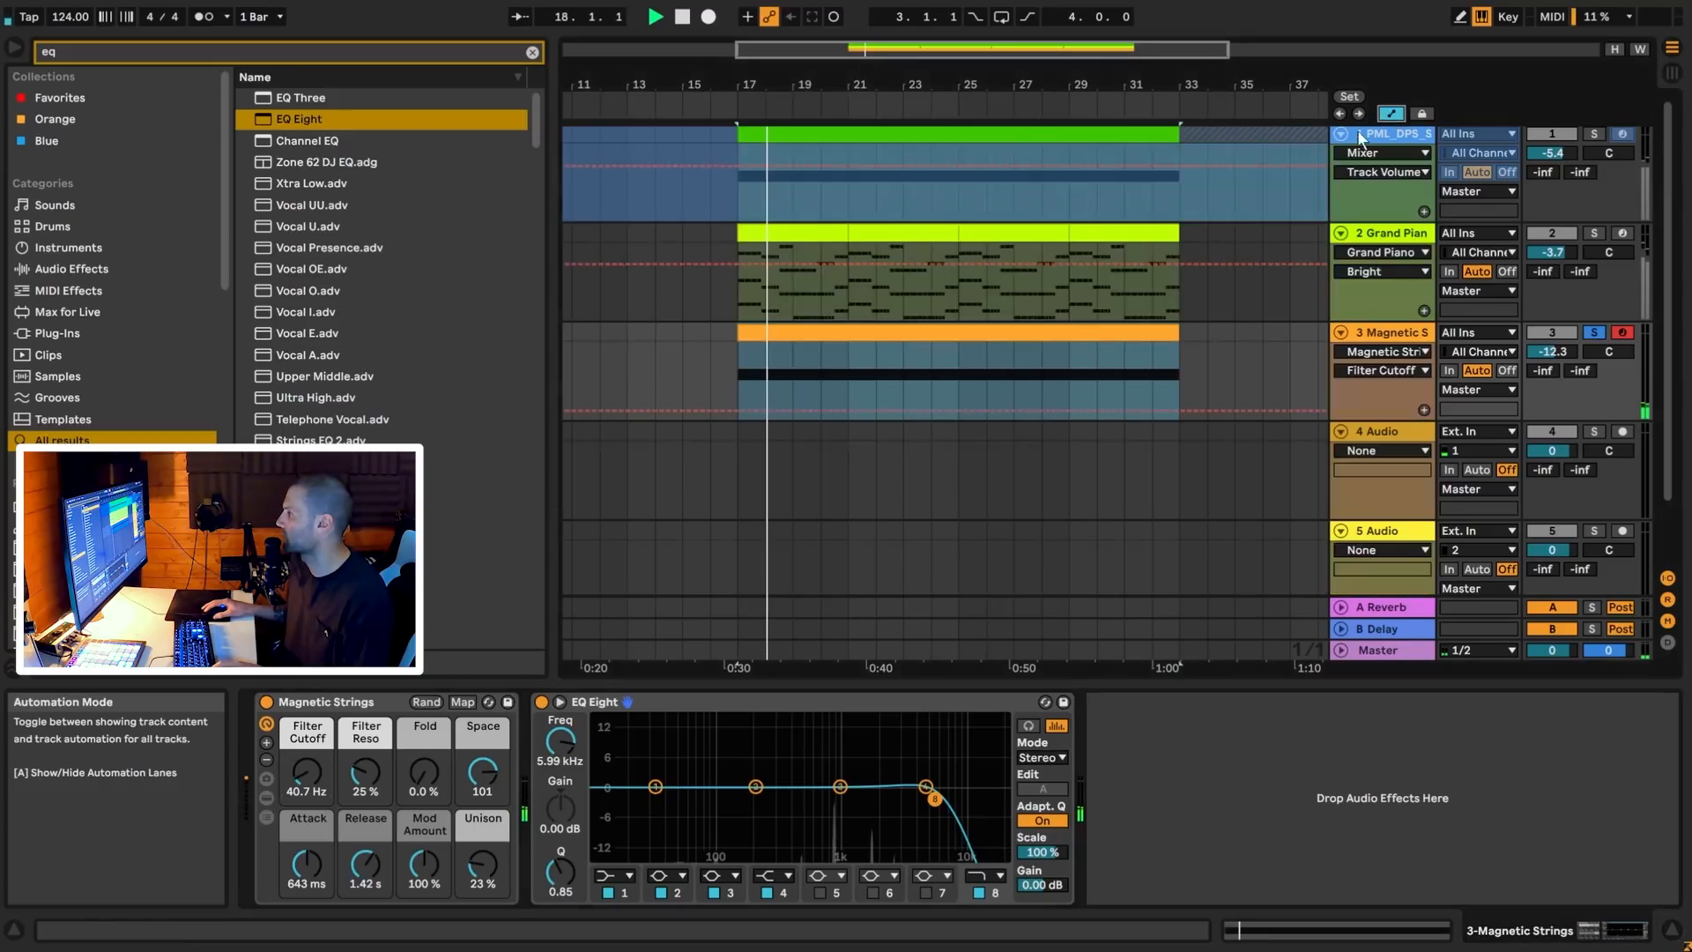
Add locators at bars 17 and 25 and name them A and B
right_click(739, 112)
left_click(771, 168)
right_click(960, 113)
left_click(985, 167)
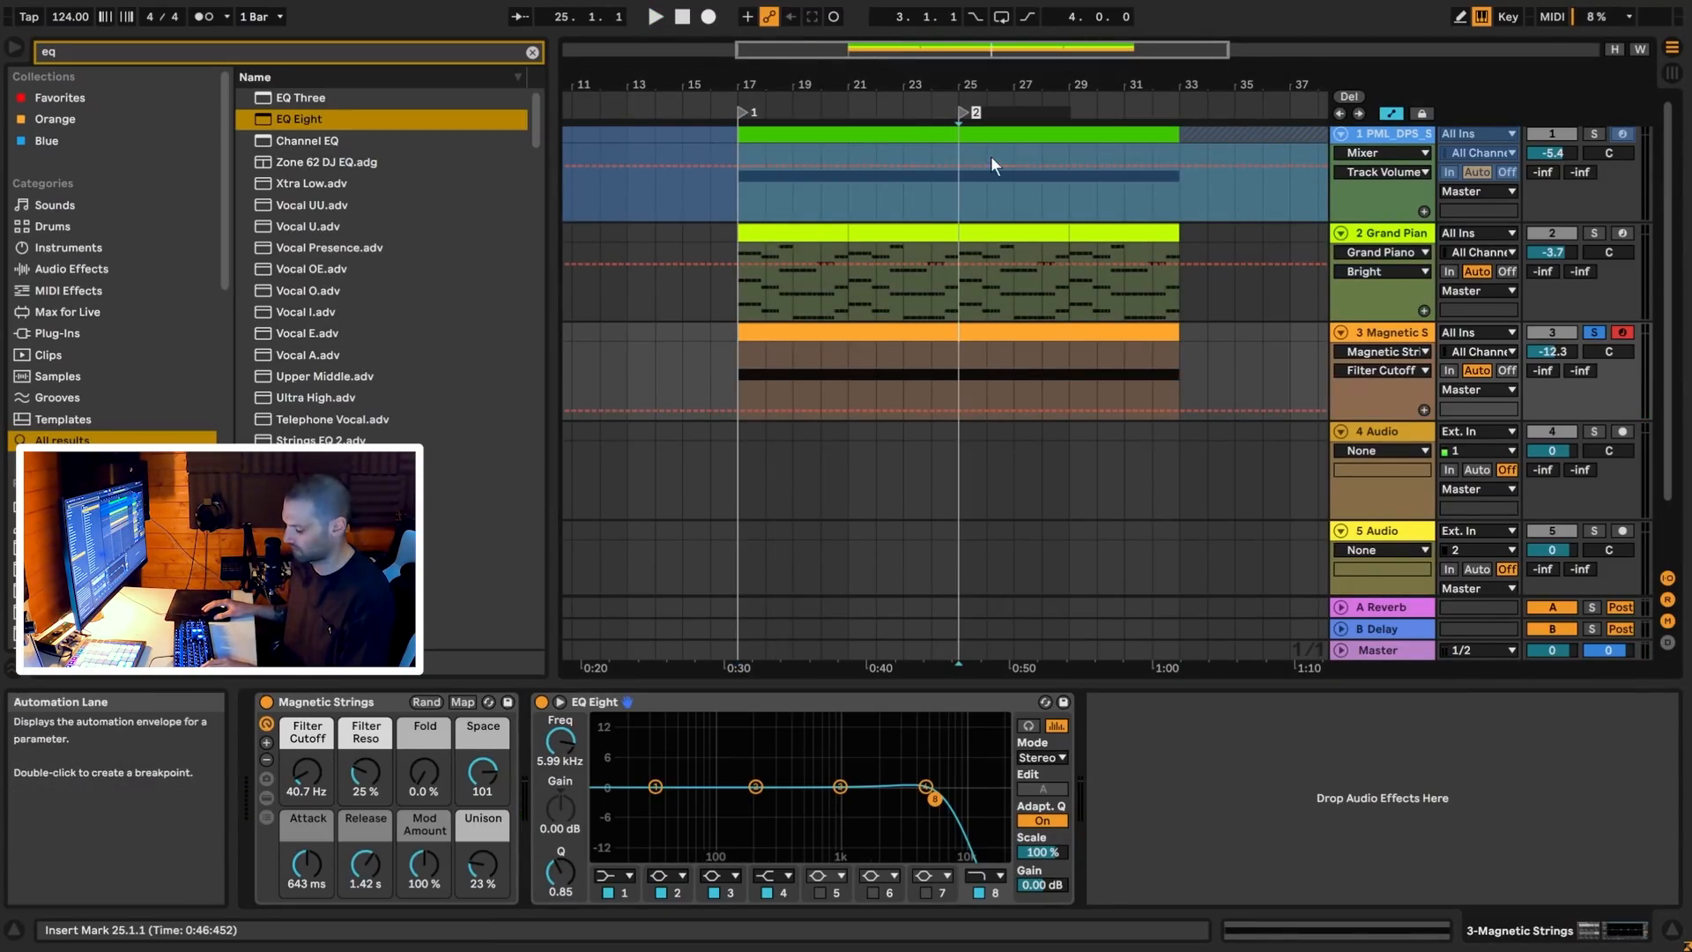
right_click(741, 112)
left_click(776, 137)
type("A")
key("Return")
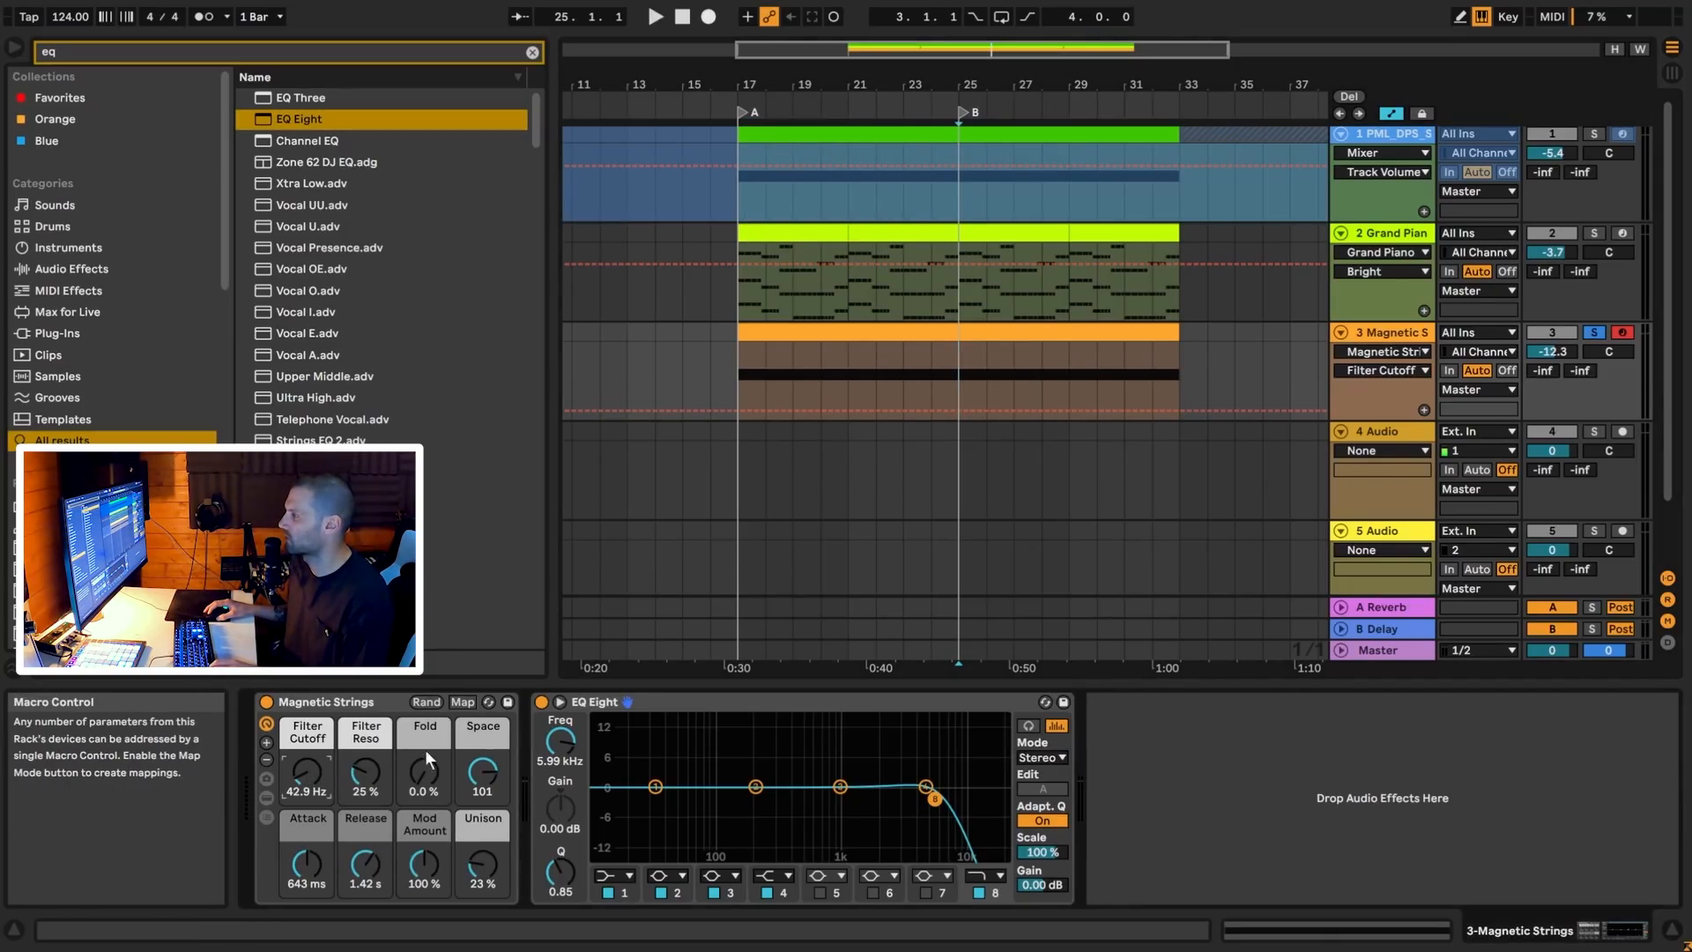
Automate the strings' Filter Cutoff to rise from 27.7 Hz at bar 17 to 1.76 kHz at bar 25
left_click(1391, 113)
left_click(1390, 113)
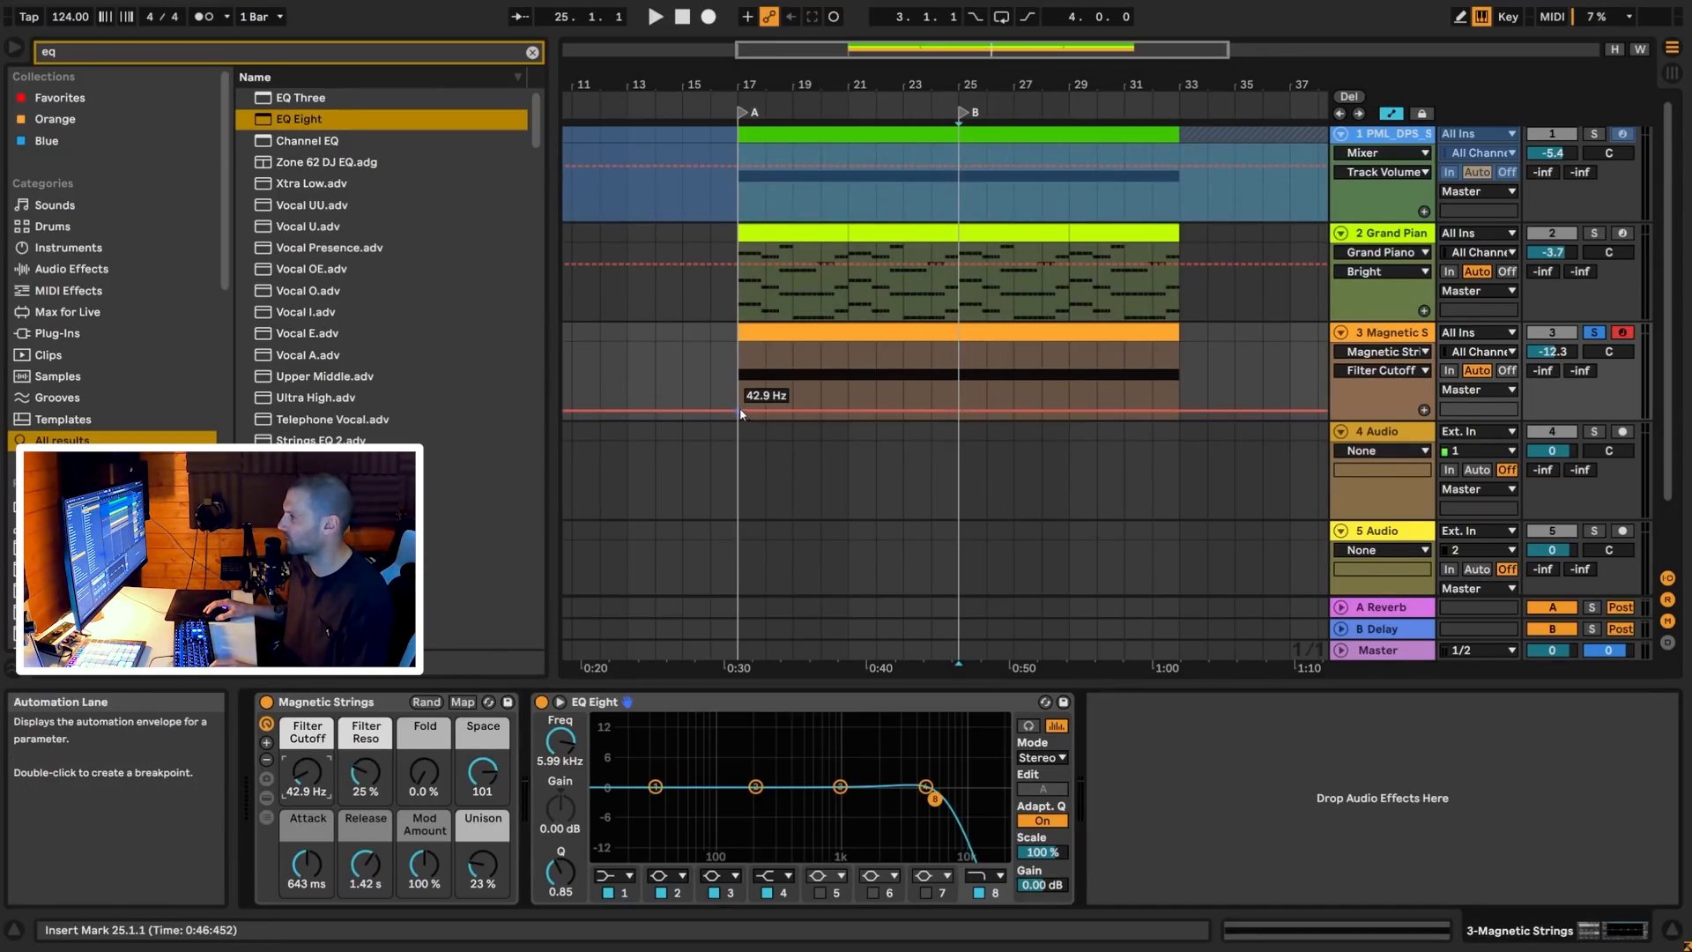
left_click_drag(739, 412, 738, 415)
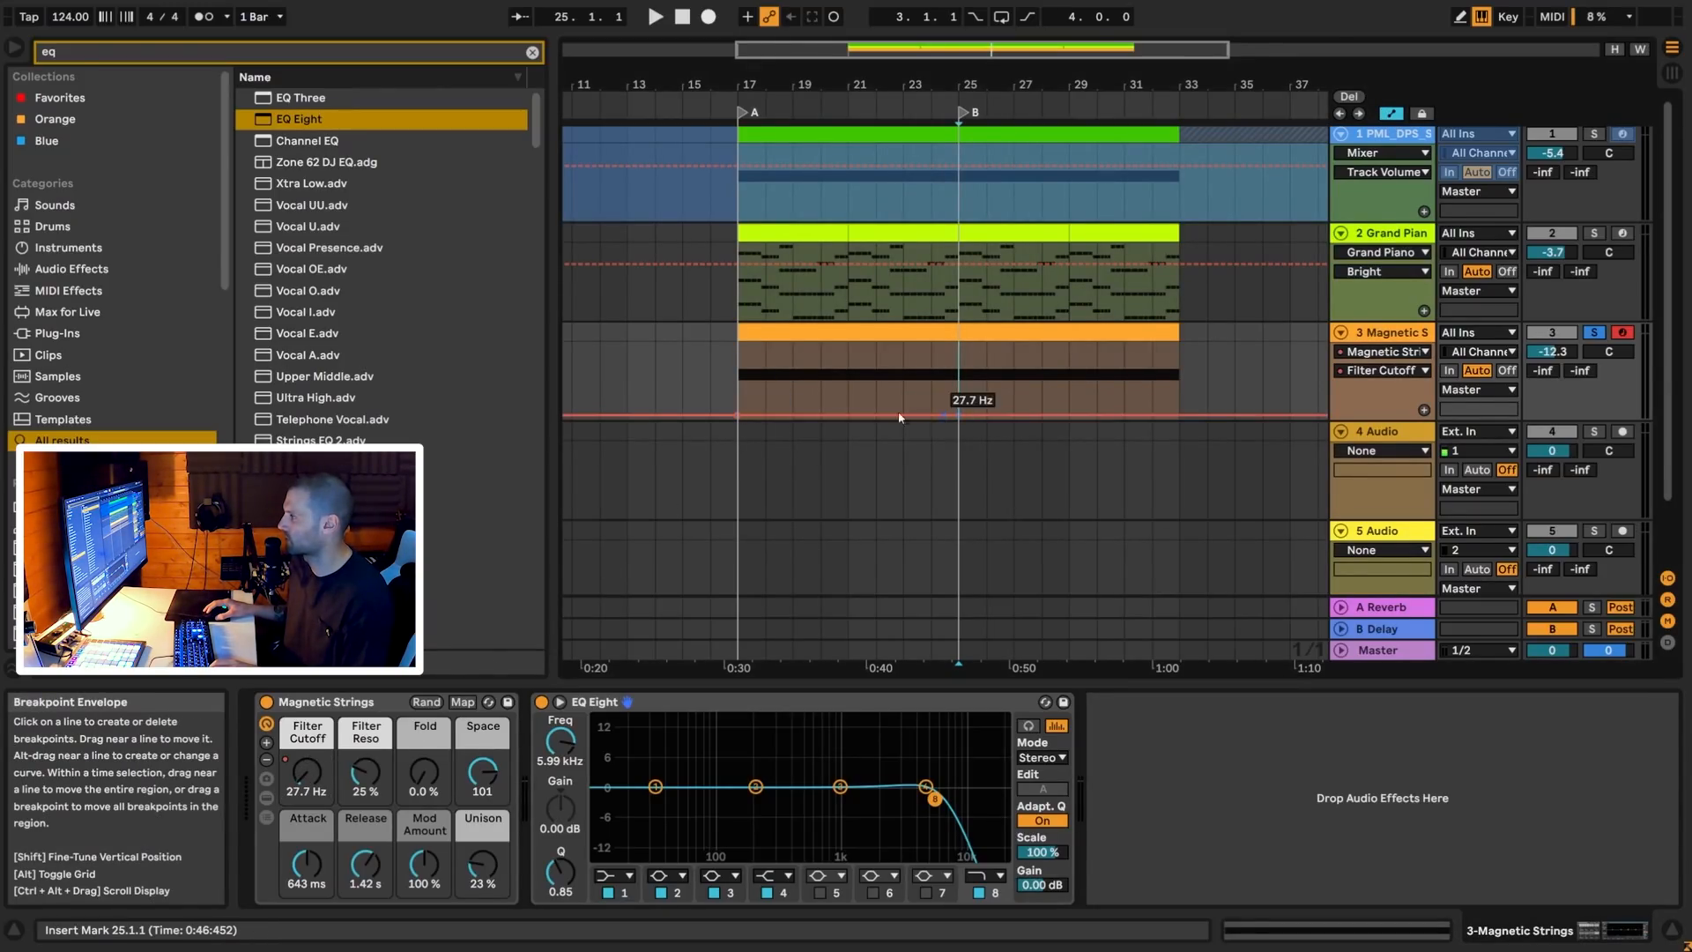
left_click_drag(964, 418, 959, 369)
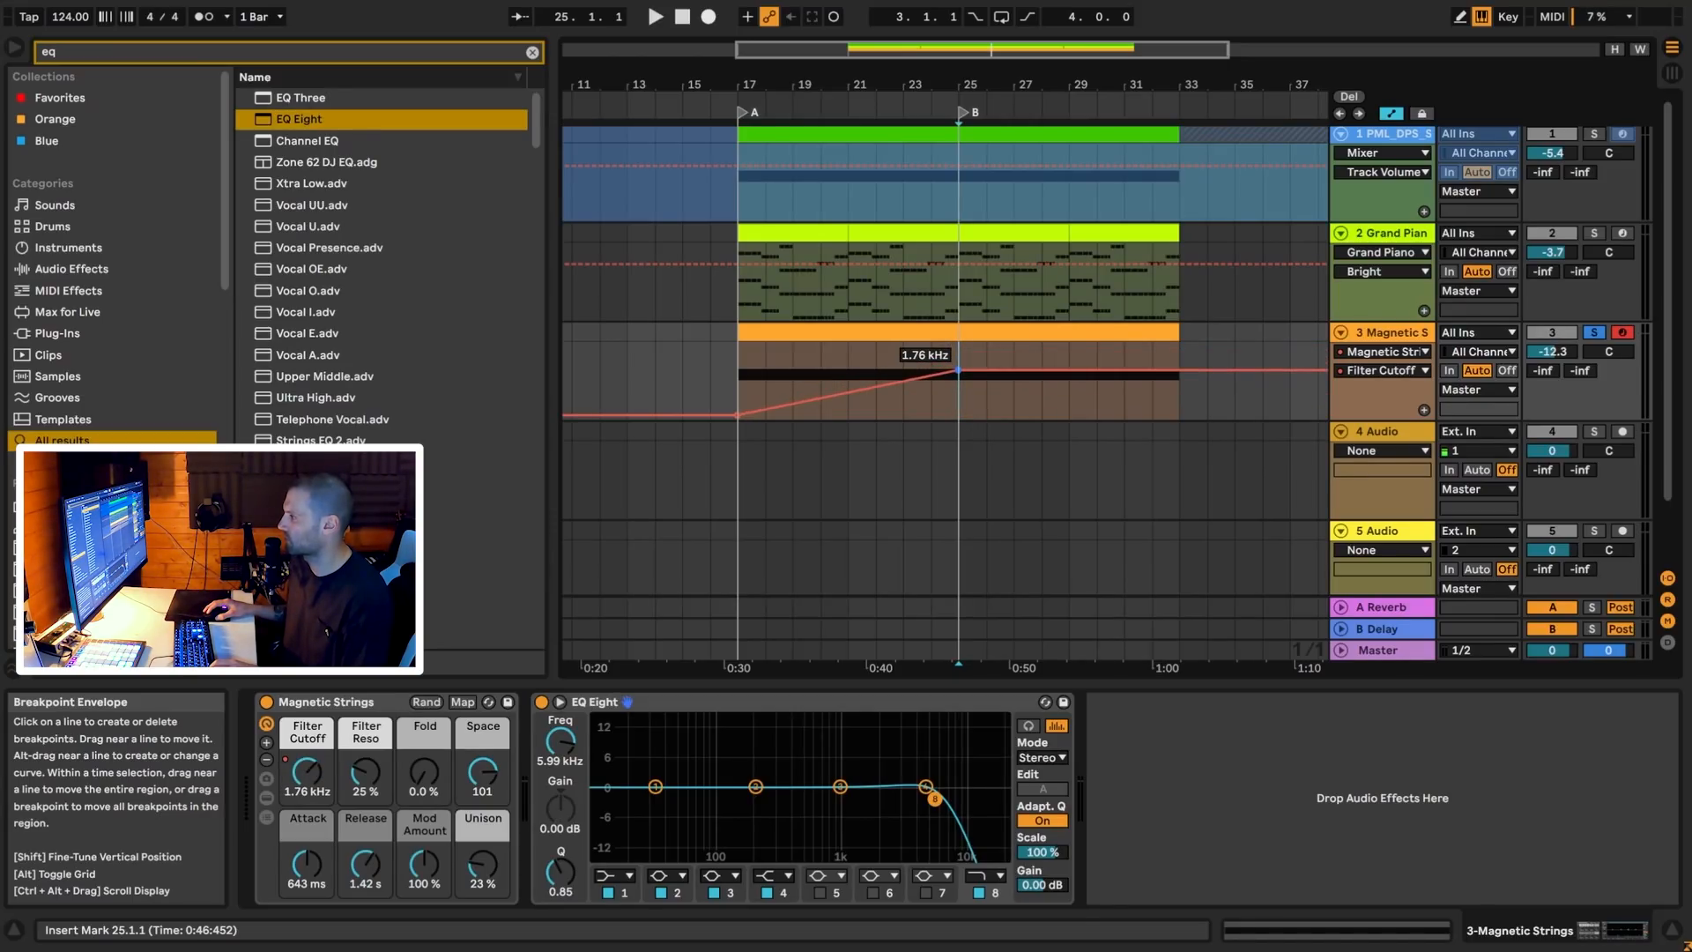
Play the filter sweep and unsolo the strings track to hear it with the other tracks
left_click(760, 379)
key("space")
left_click(872, 356)
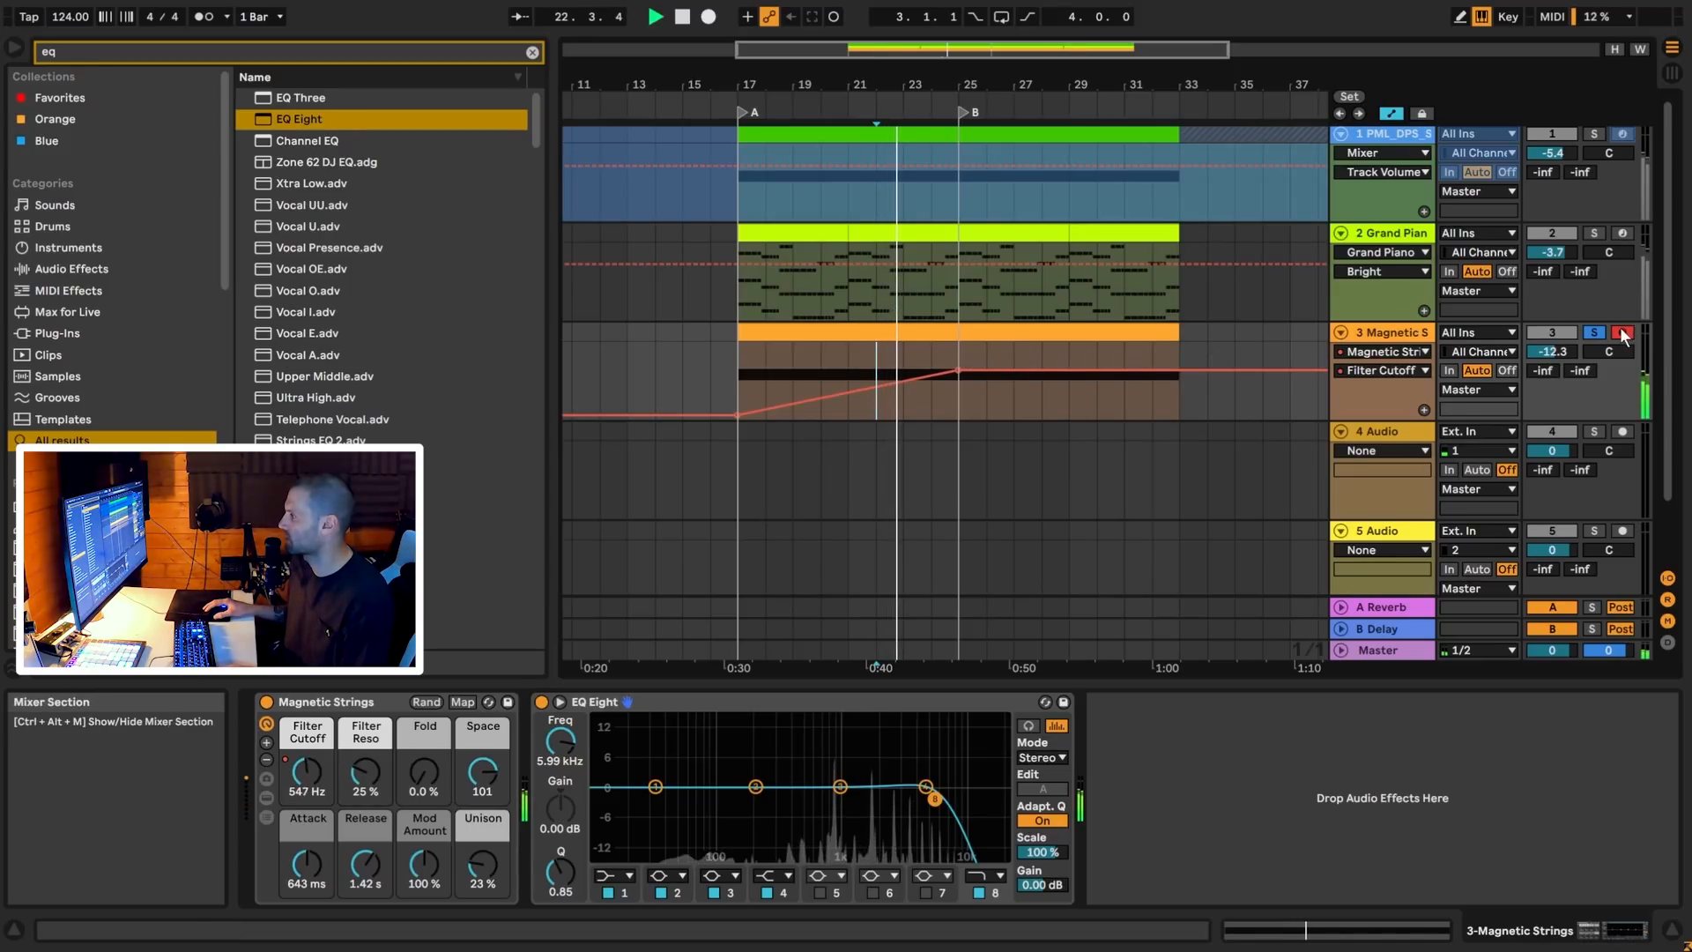
left_click(1594, 332)
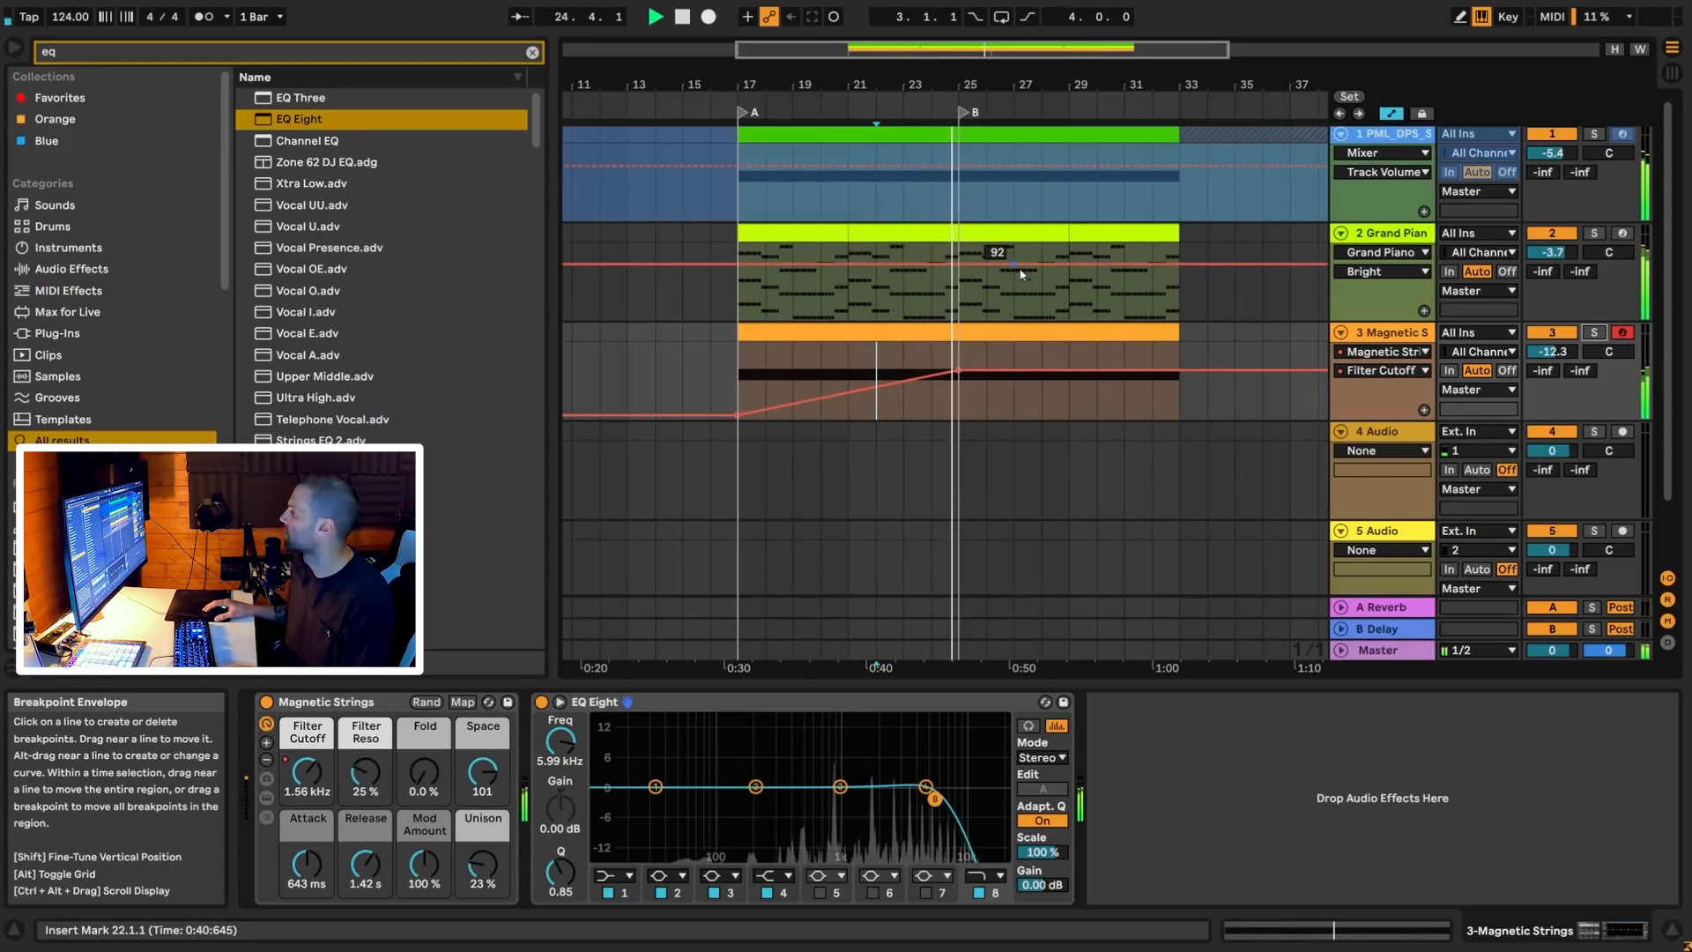
Set the strings track's volume to -14.7 dB while comparing playback from bar 22 and bar 25
key("space")
left_click_drag(1552, 351, 1552, 354)
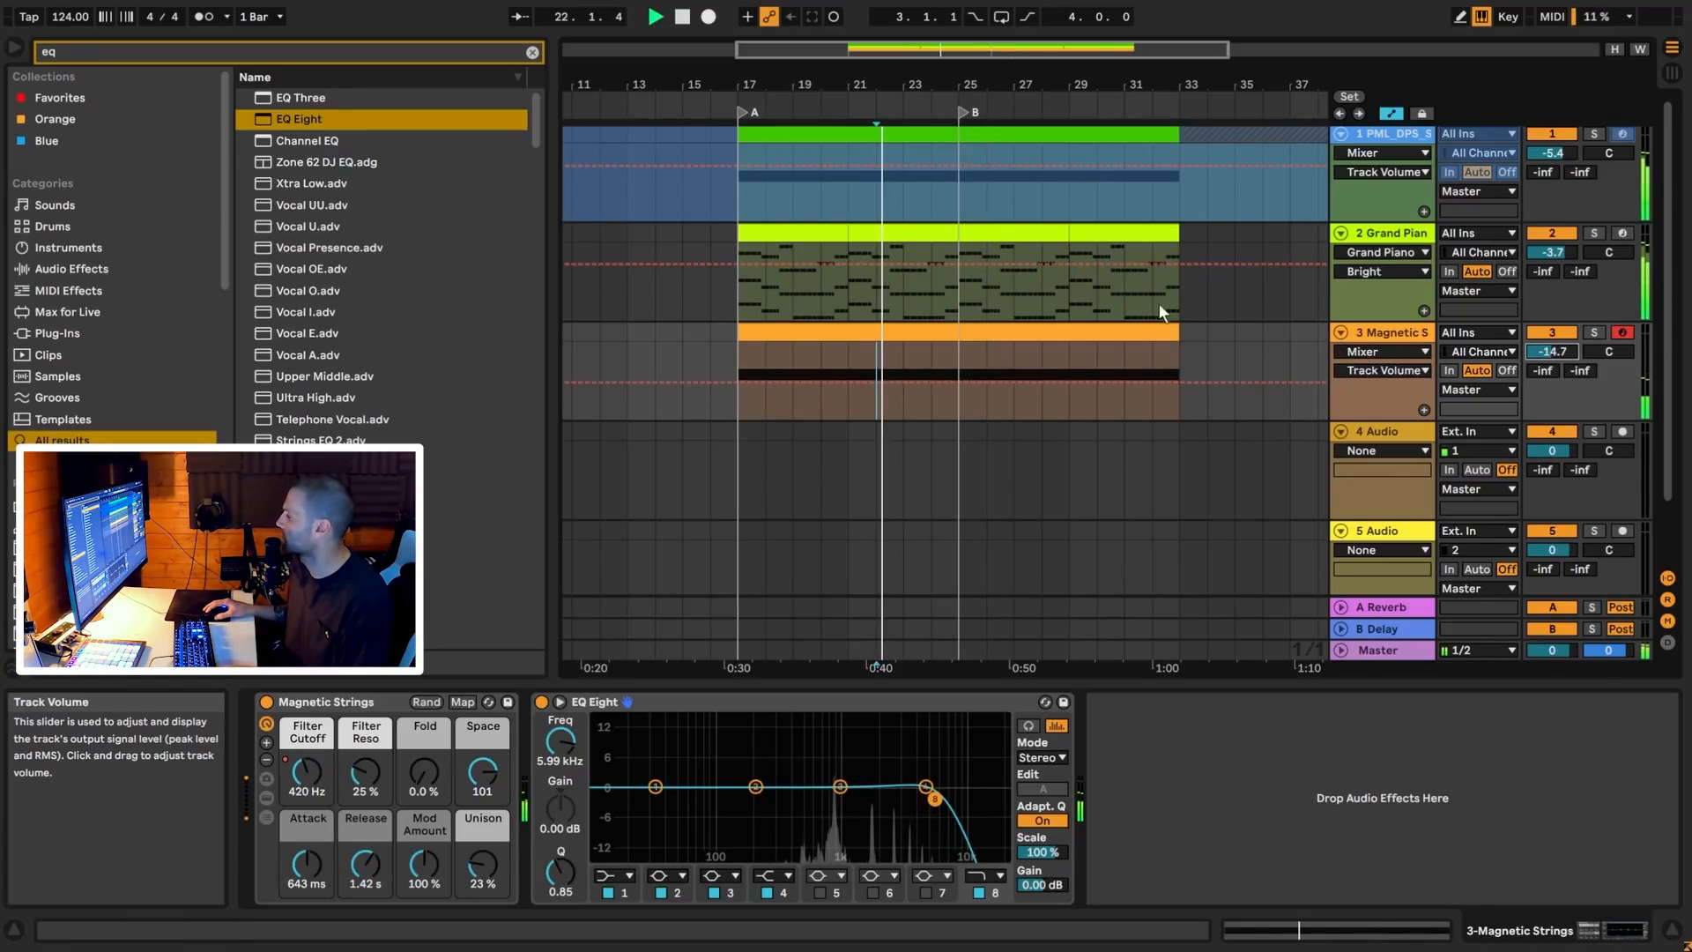
left_click(957, 395)
key("space")
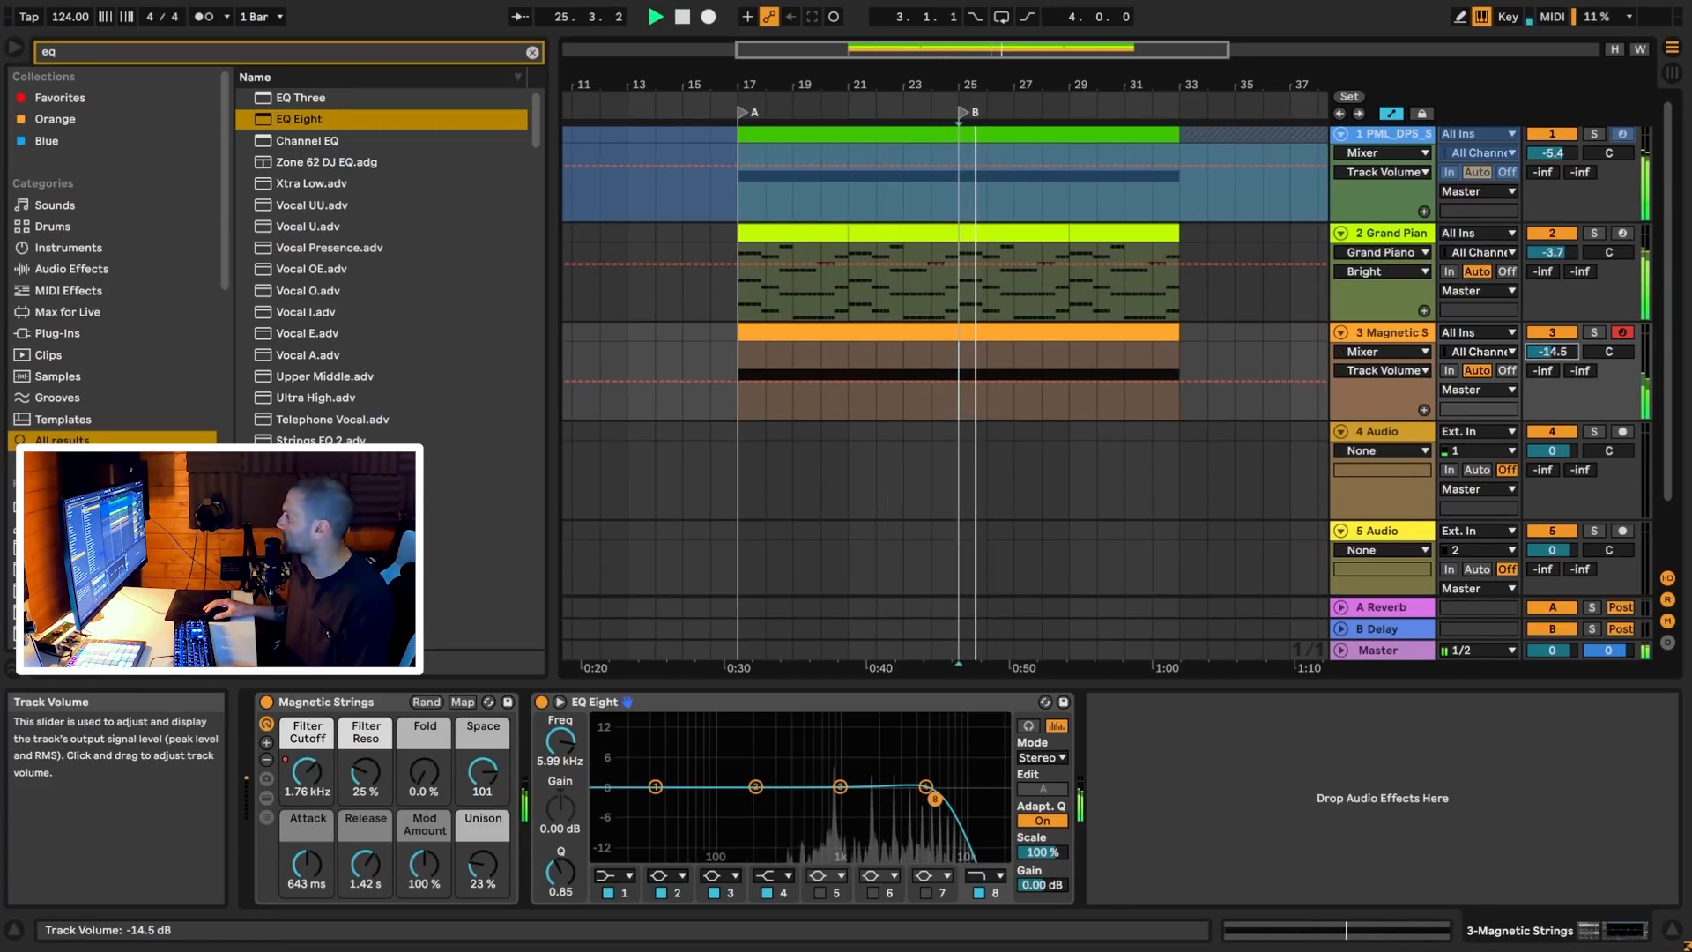
key("space")
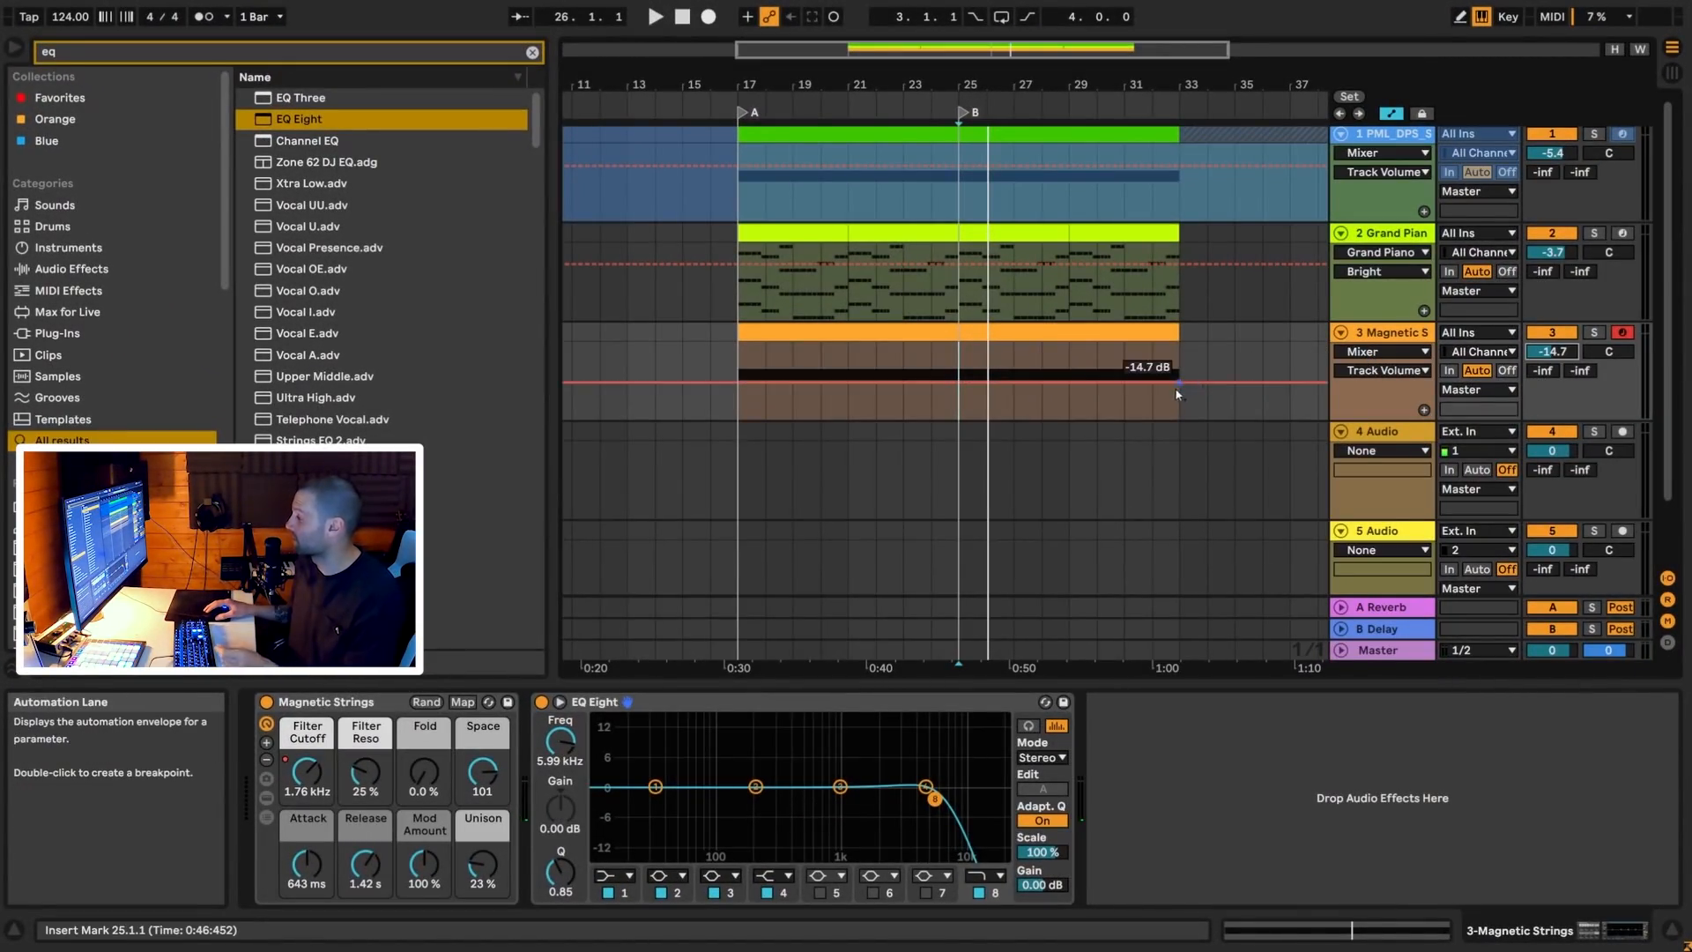
Insert a MIDI track below the Magnetic Strings track and create an empty four-bar clip on it from bar 25 to 29
mouse_move(958, 430)
left_mouse_down()
mouse_move(1166, 431)
mouse_move(969, 457)
left_mouse_up()
left_click(1045, 441)
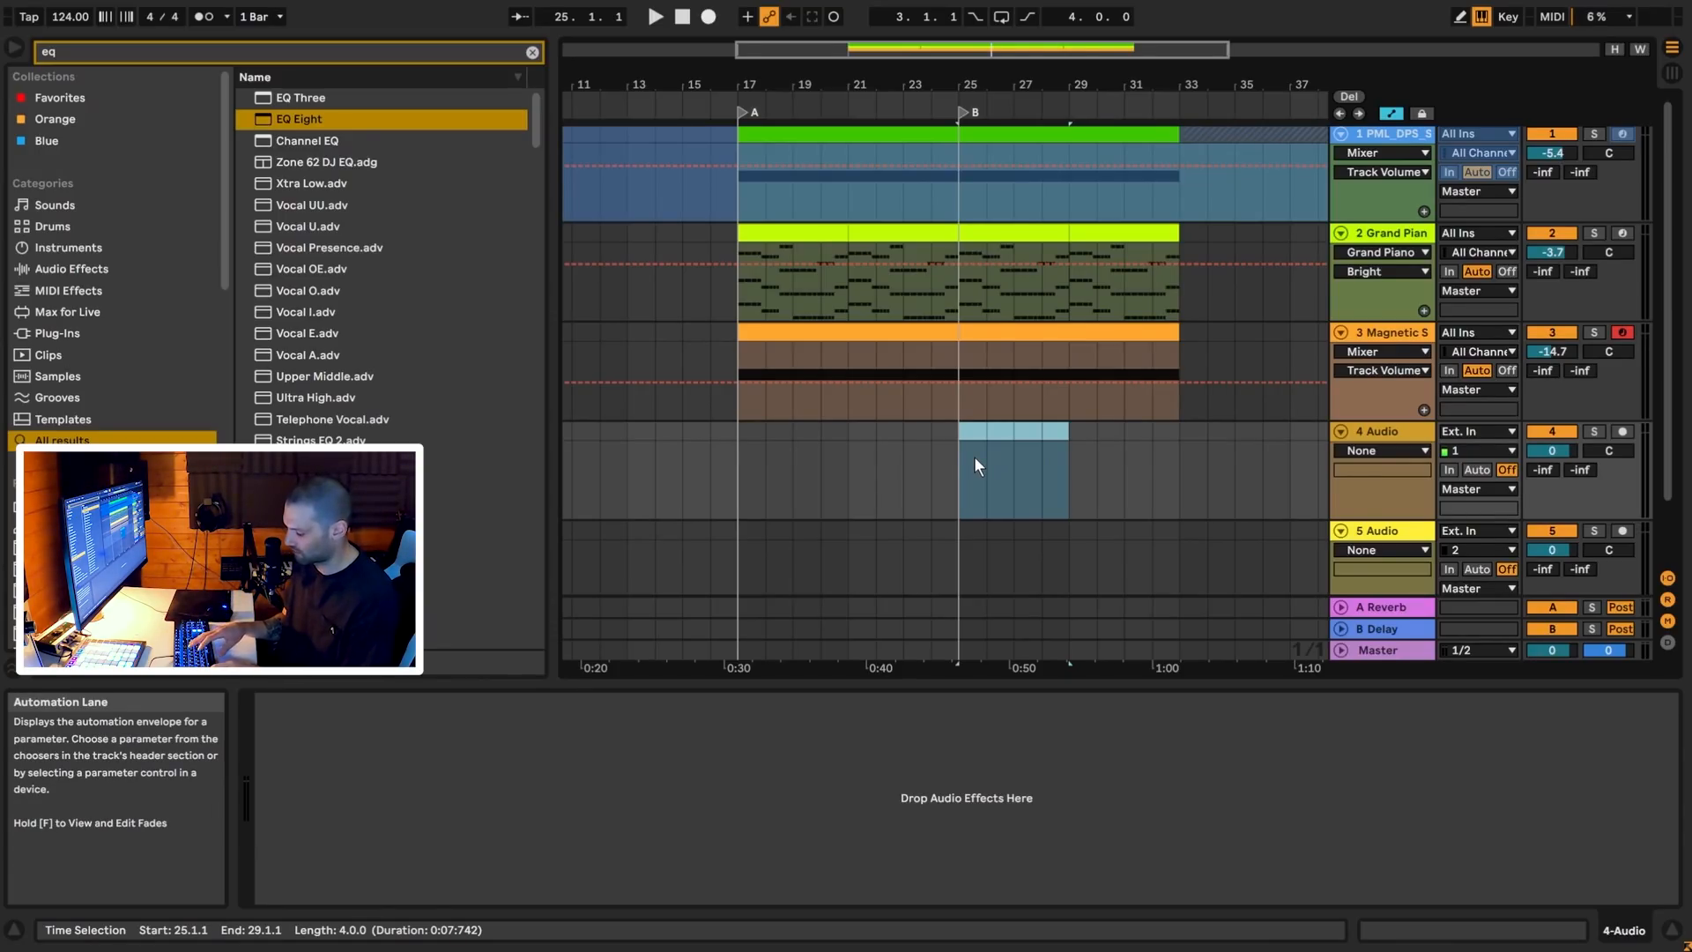
left_click(1384, 334)
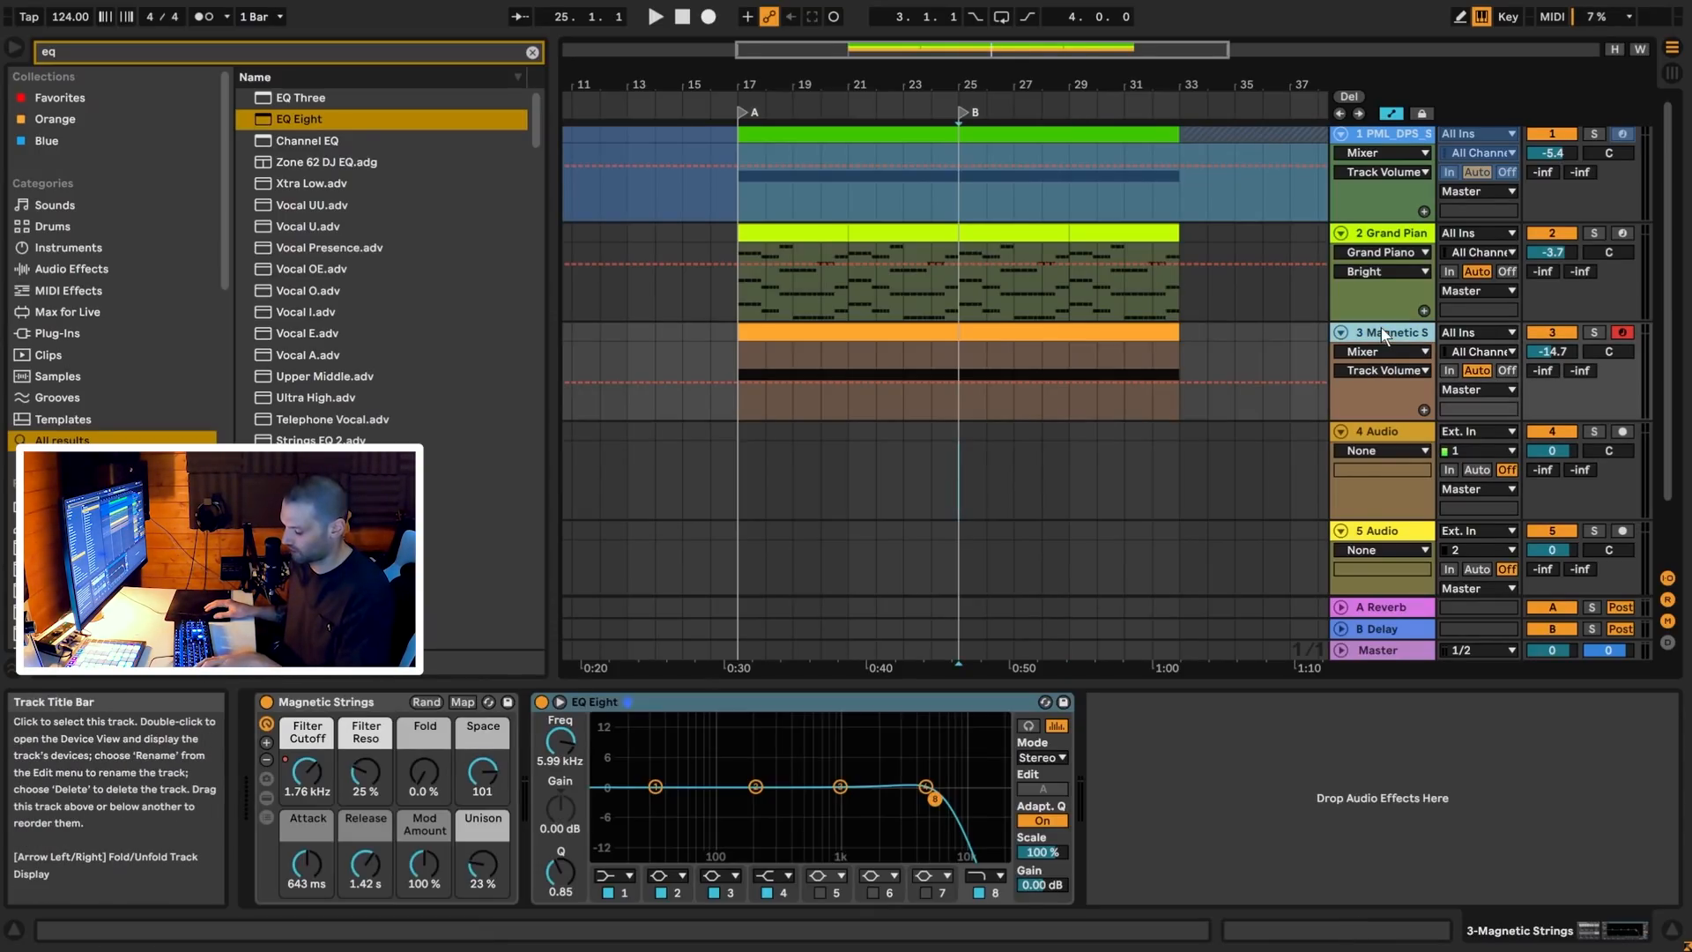
key("ctrl+shift+t")
left_click_drag(959, 425, 1070, 423)
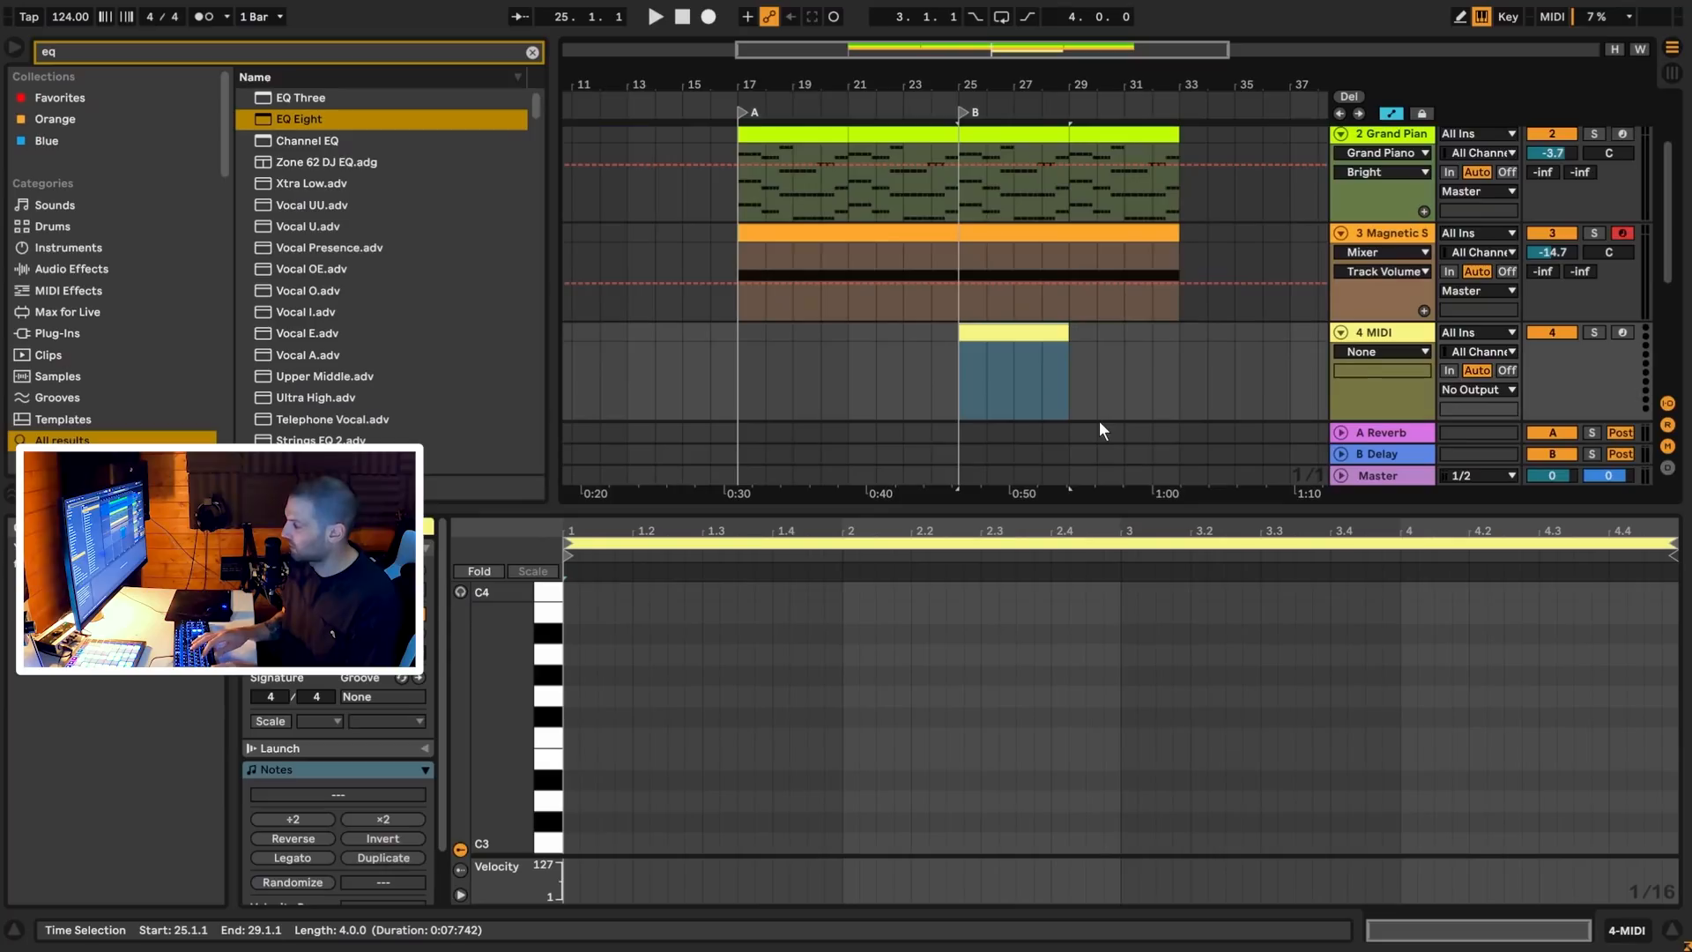
key("ctrl+shift+m")
Search the browser for operator and load the Operator instrument onto the new MIDI track
left_click(532, 53)
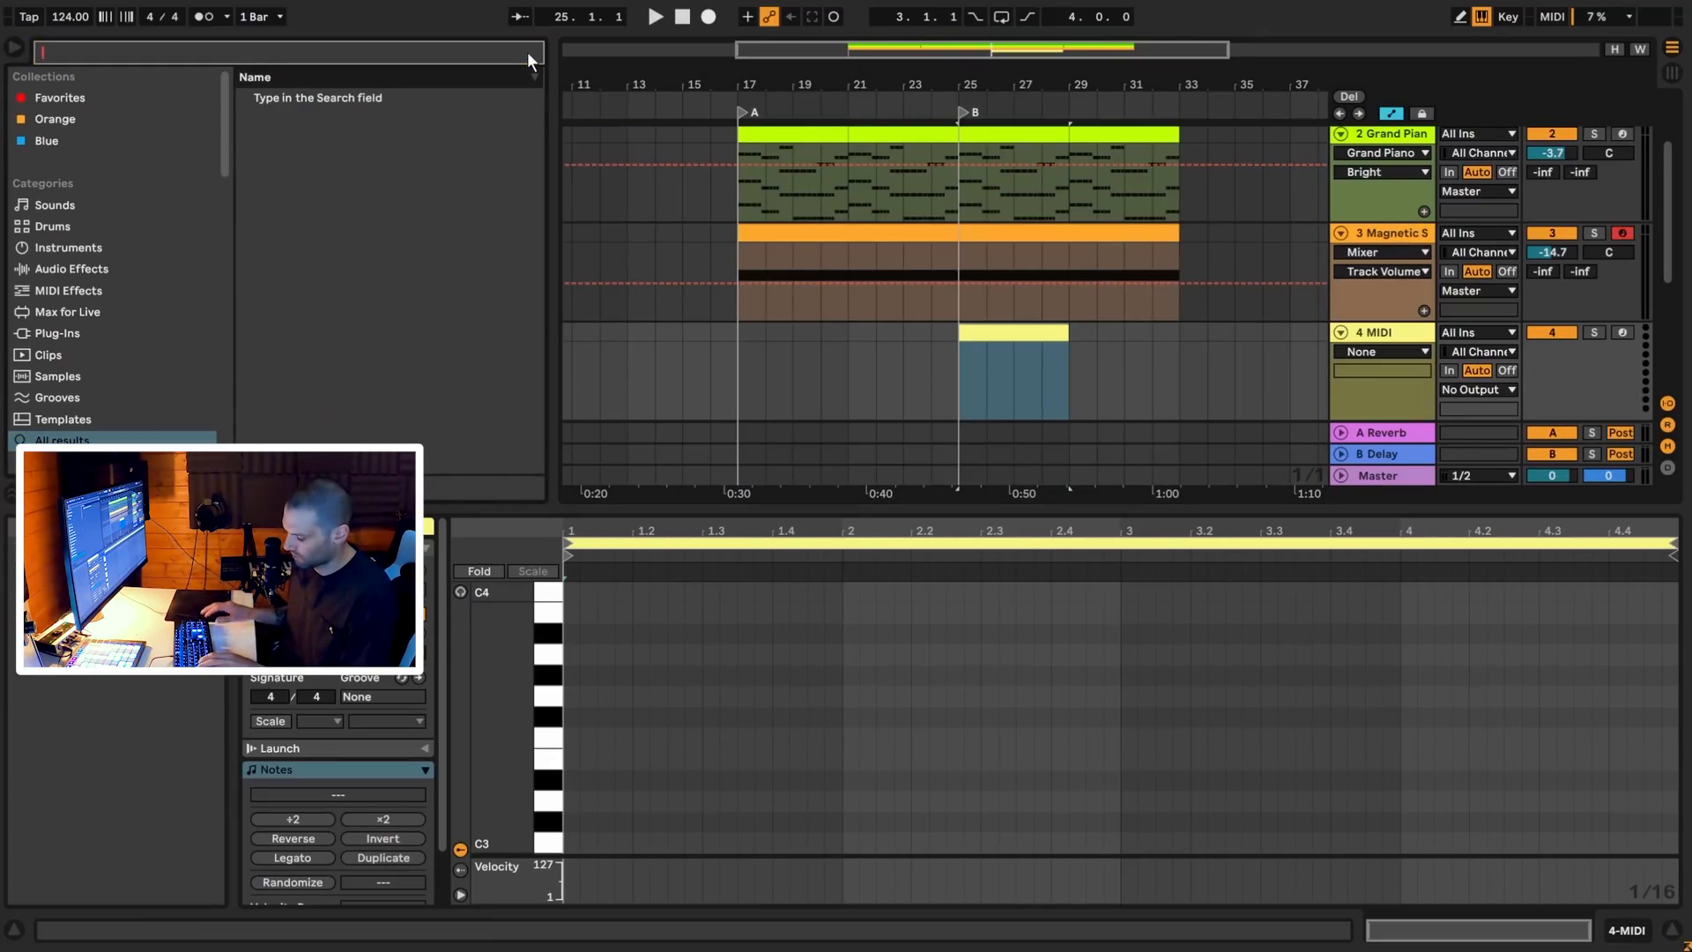
type("operator")
key("Down")
key("Return")
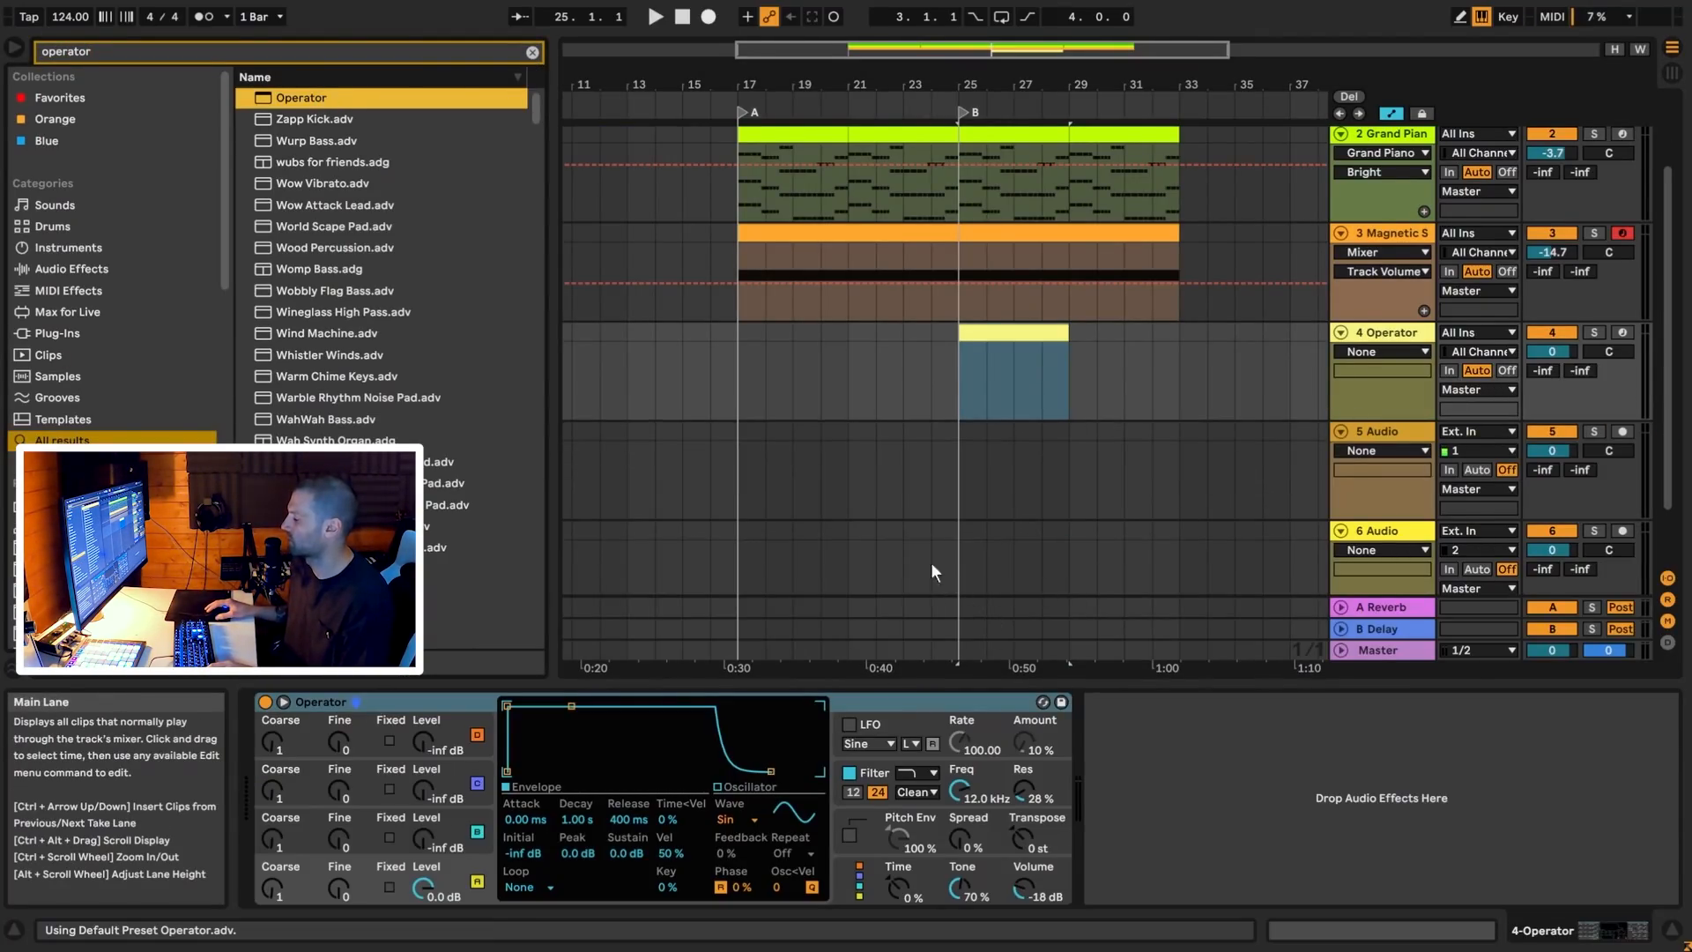
Write one-beat notes E4 and D4 on the first two beats of the Operator clip and play them back
key("shift+Tab")
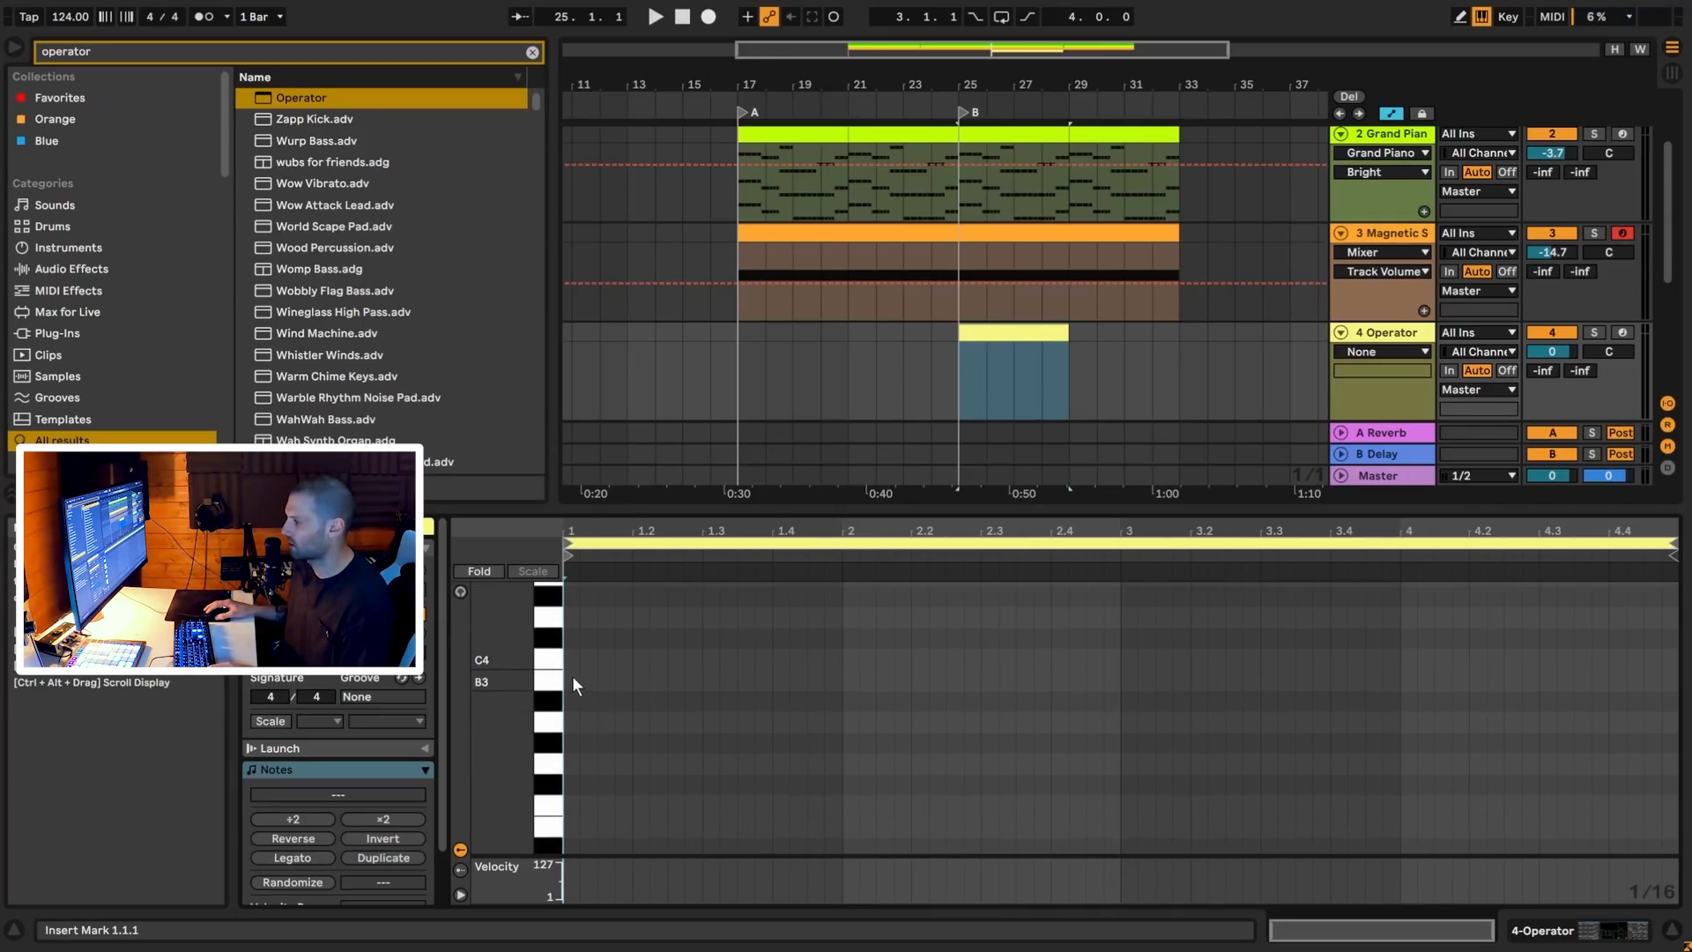
scroll(574, 675, "up", 2)
double_click(567, 622)
left_click_drag(603, 621, 648, 664)
key("ctrl+d")
key("space")
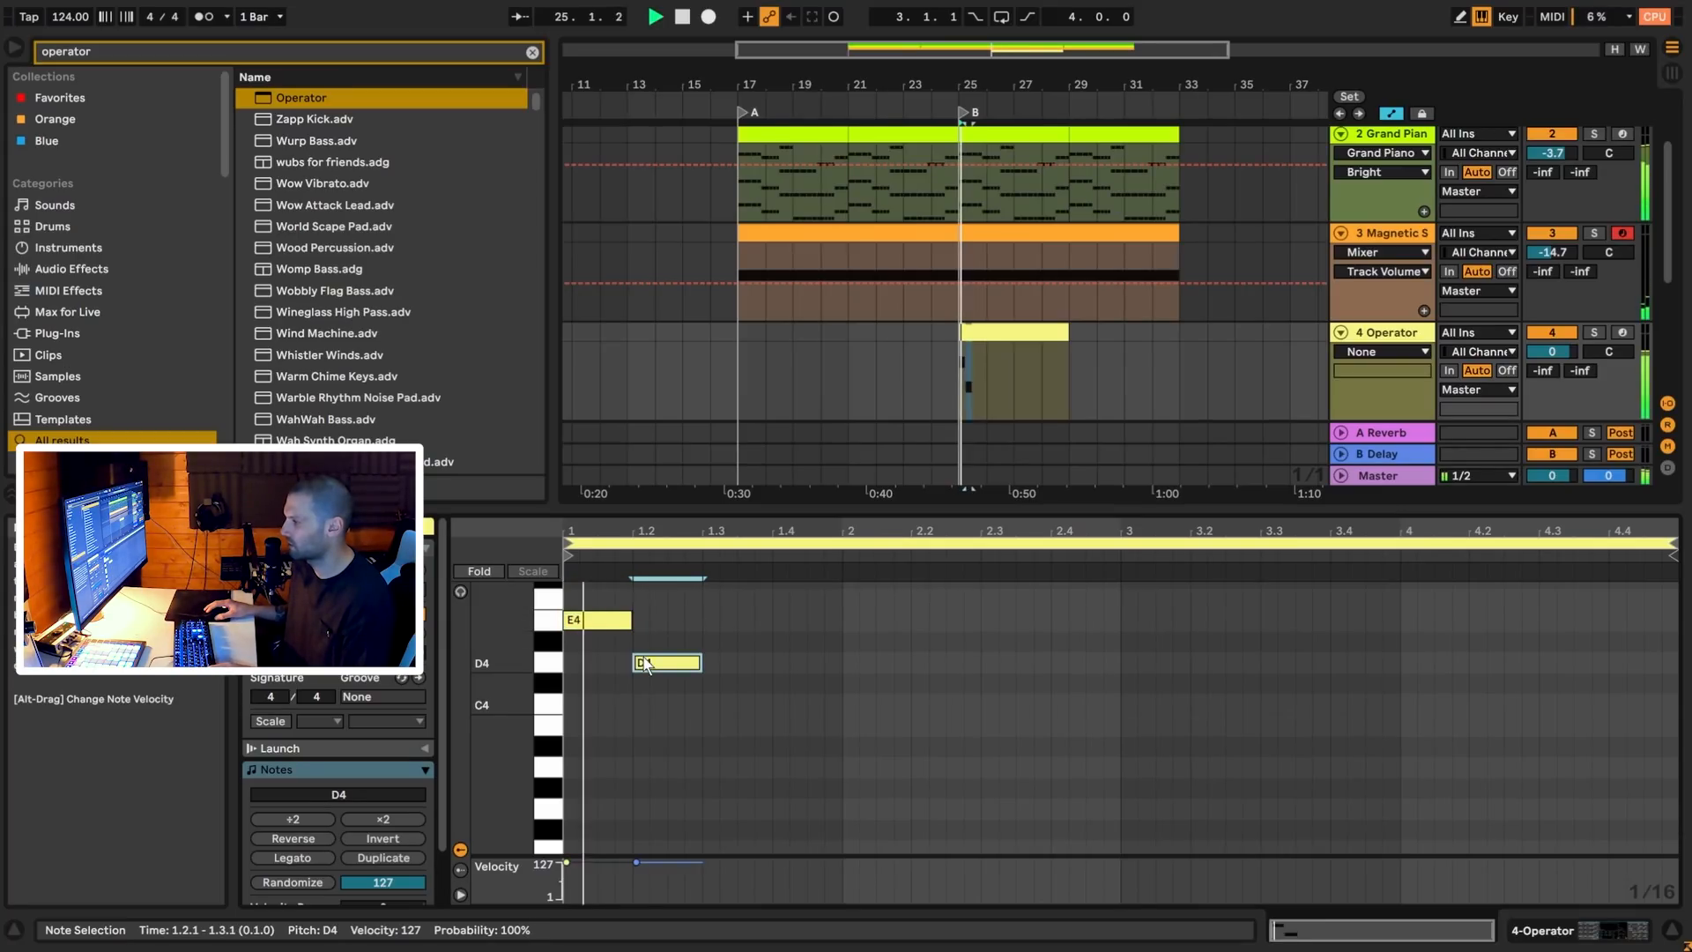
key("space")
Continue the melody with G3 at 1.3, a short B3, and an A3 from 1.4.3 held to bar 3, and play it
key("ctrl+d")
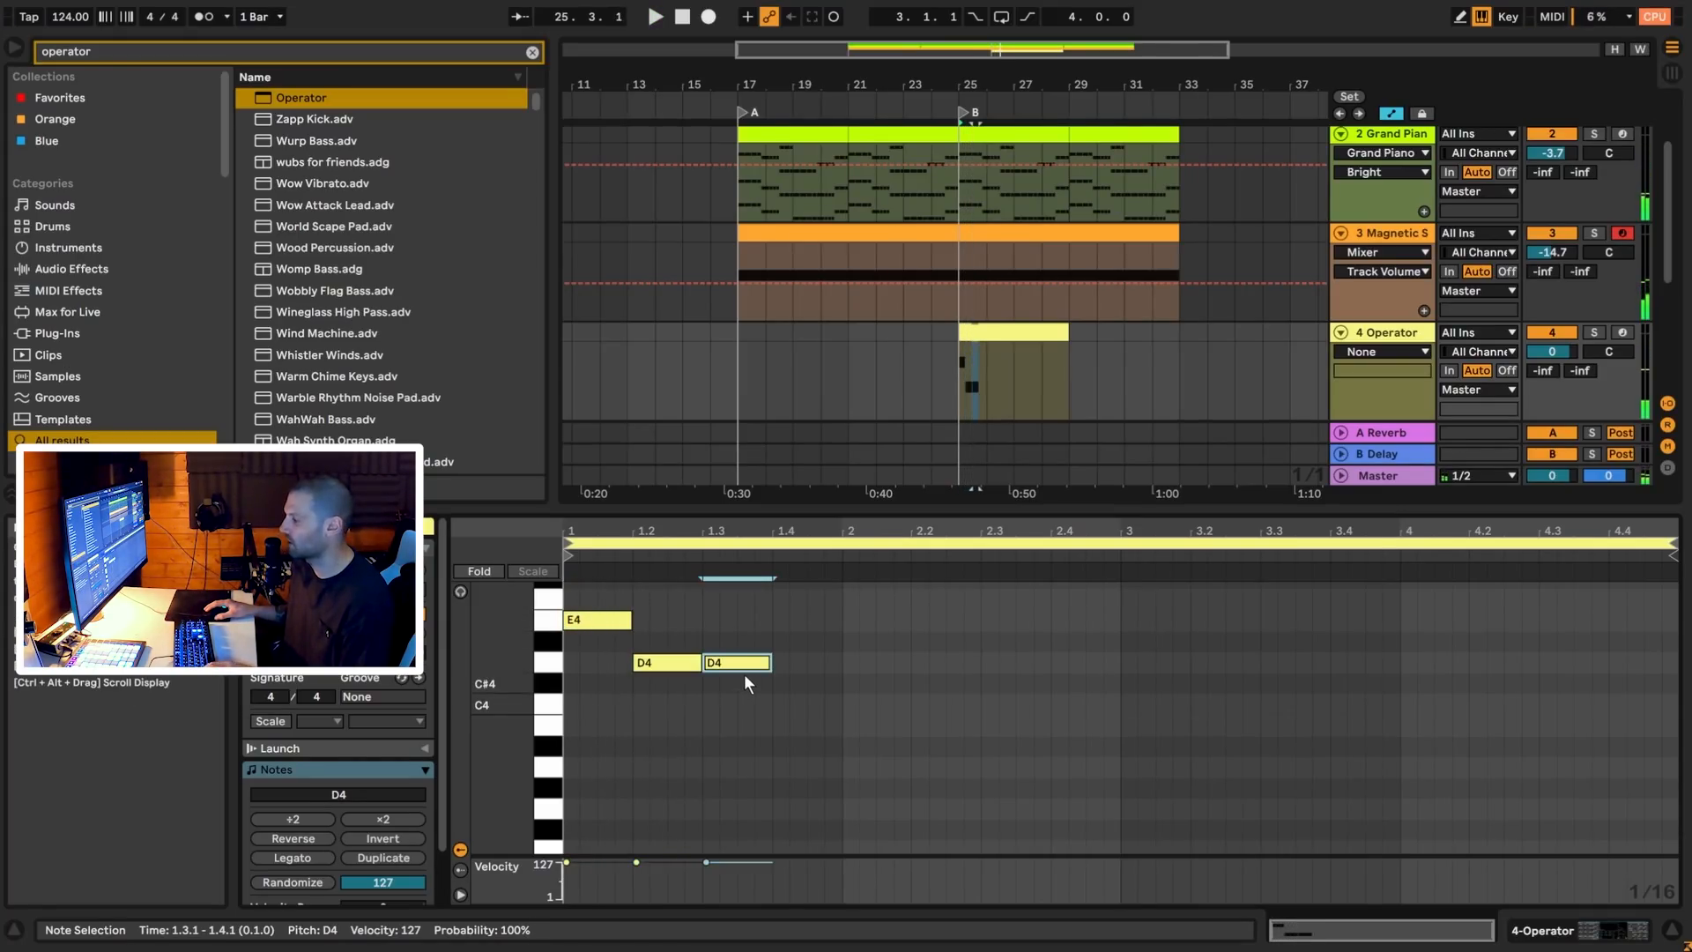
scroll(743, 673, "down", 1)
left_click_drag(751, 645, 1121, 759)
key("ctrl+d")
key("ctrl+d")
key("space")
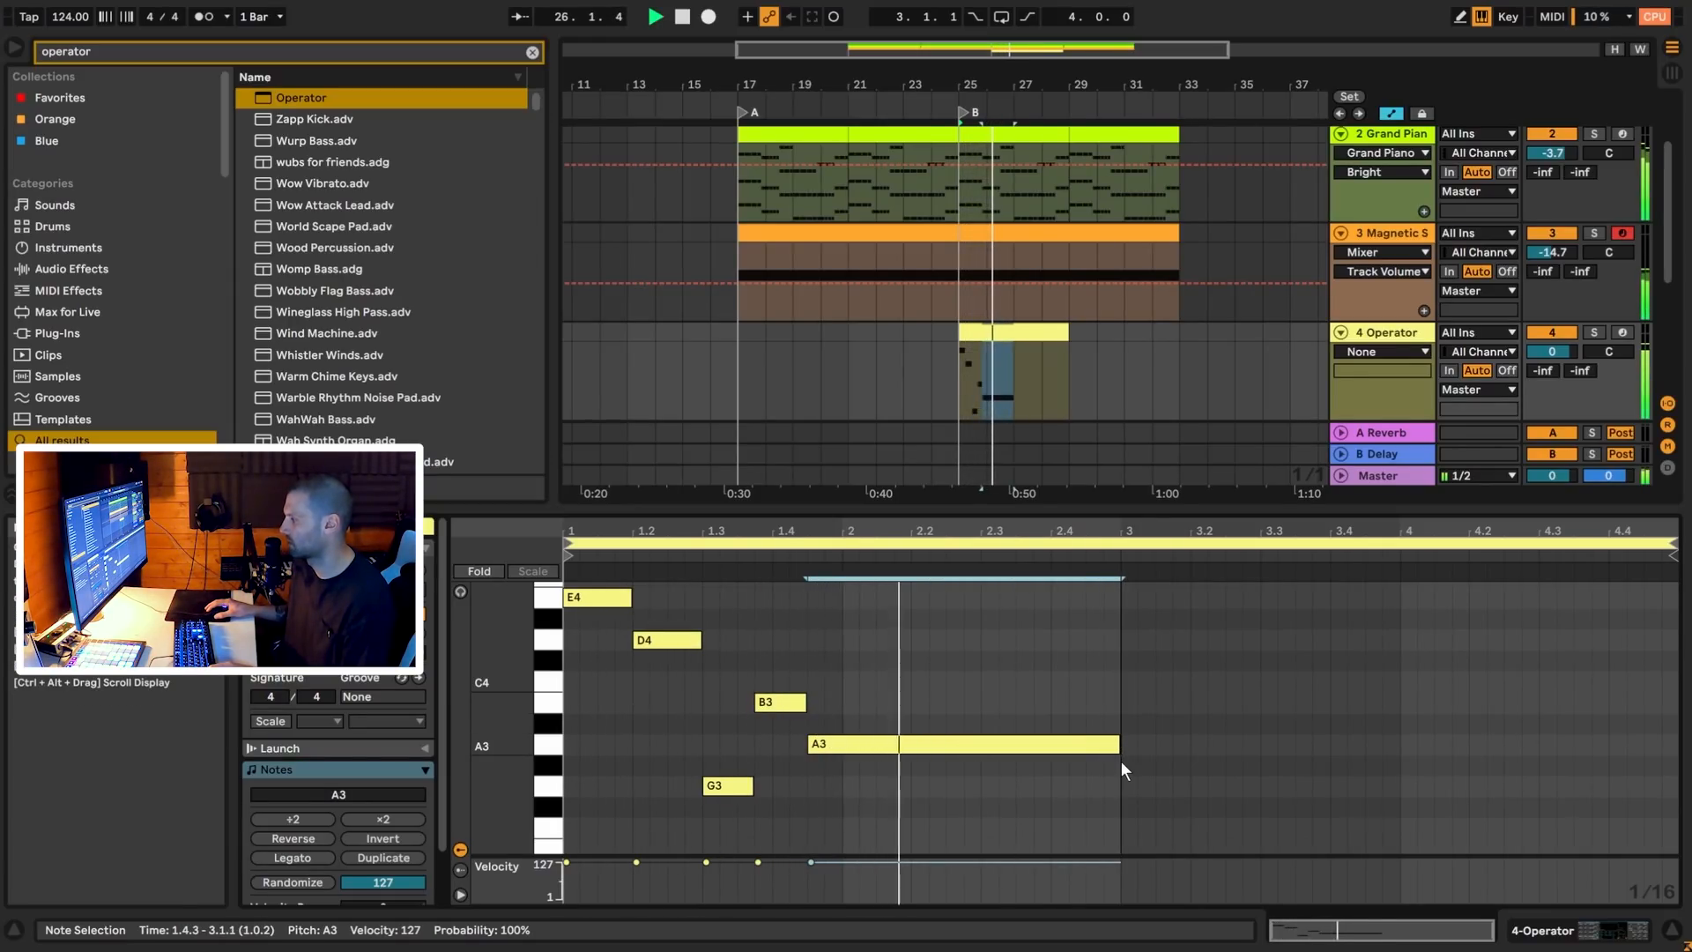
Duplicate the whole two-bar Operator phrase into bars 3 and 4 of the clip
scroll(663, 712, "up", 1)
key("space")
left_click_drag(506, 738, 480, 738)
left_click_drag(588, 636, 1069, 816)
key("ctrl+d")
left_click(1140, 645)
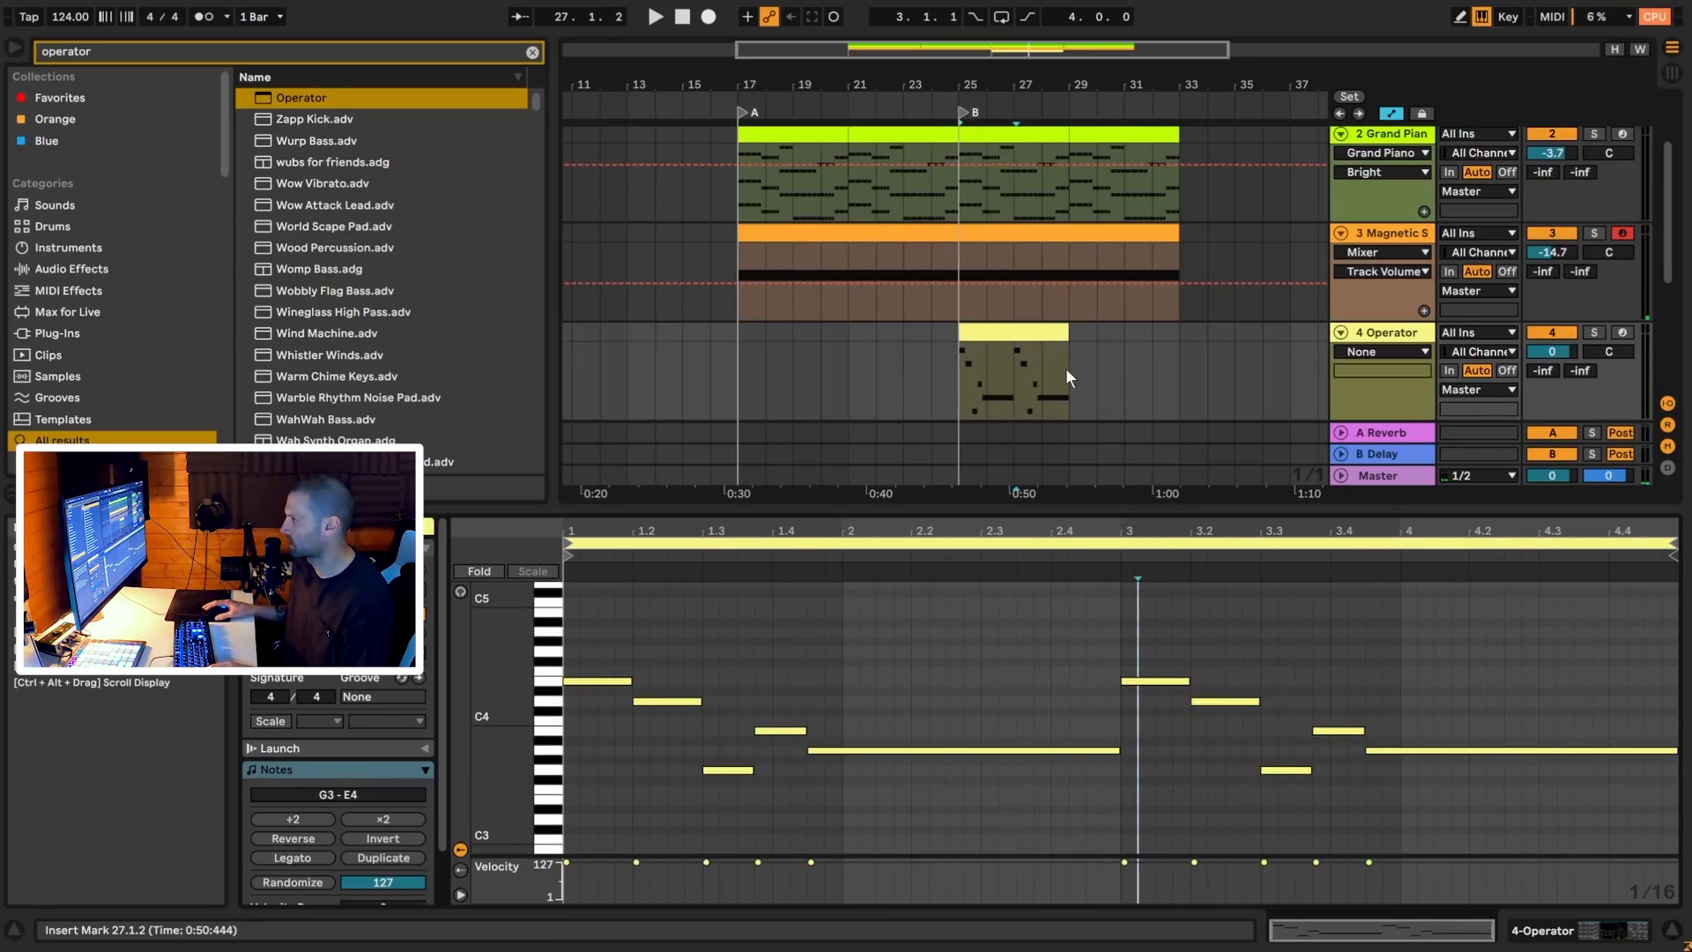
Repitch the repeated phrase's first four notes to E3, C4, B3 and G3 while listening from bar 27
left_click(1015, 365)
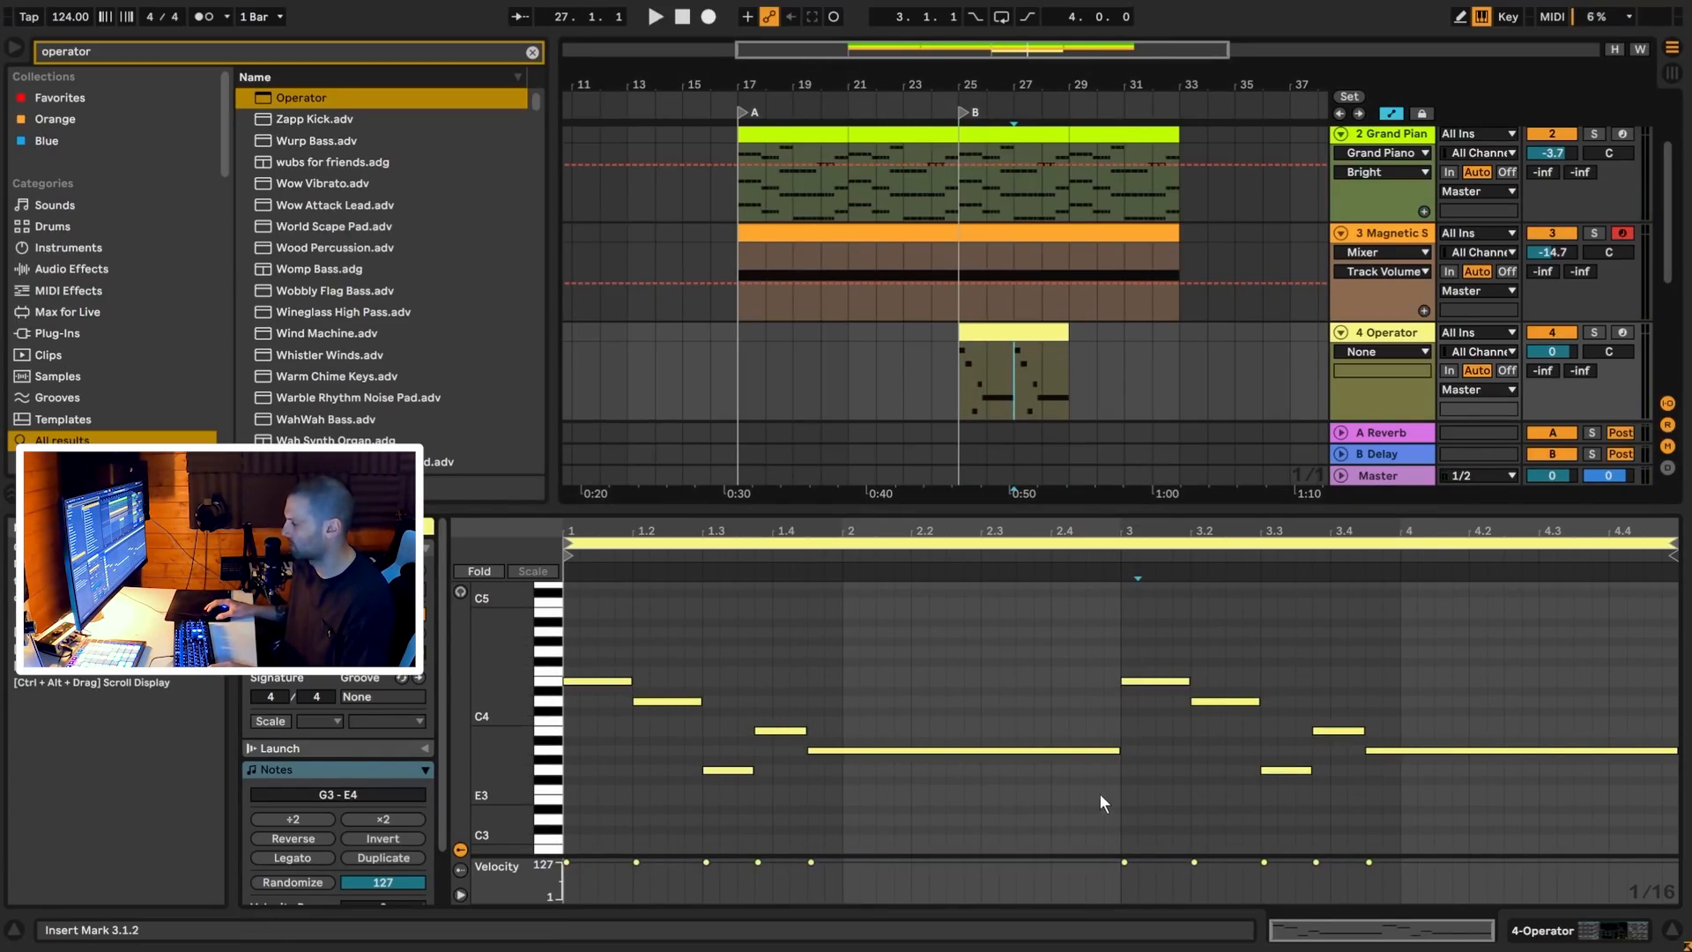
left_click_drag(1154, 681, 1147, 774)
scroll(1162, 765, "down", 1)
key("space")
left_click_drag(1219, 679, 1220, 703)
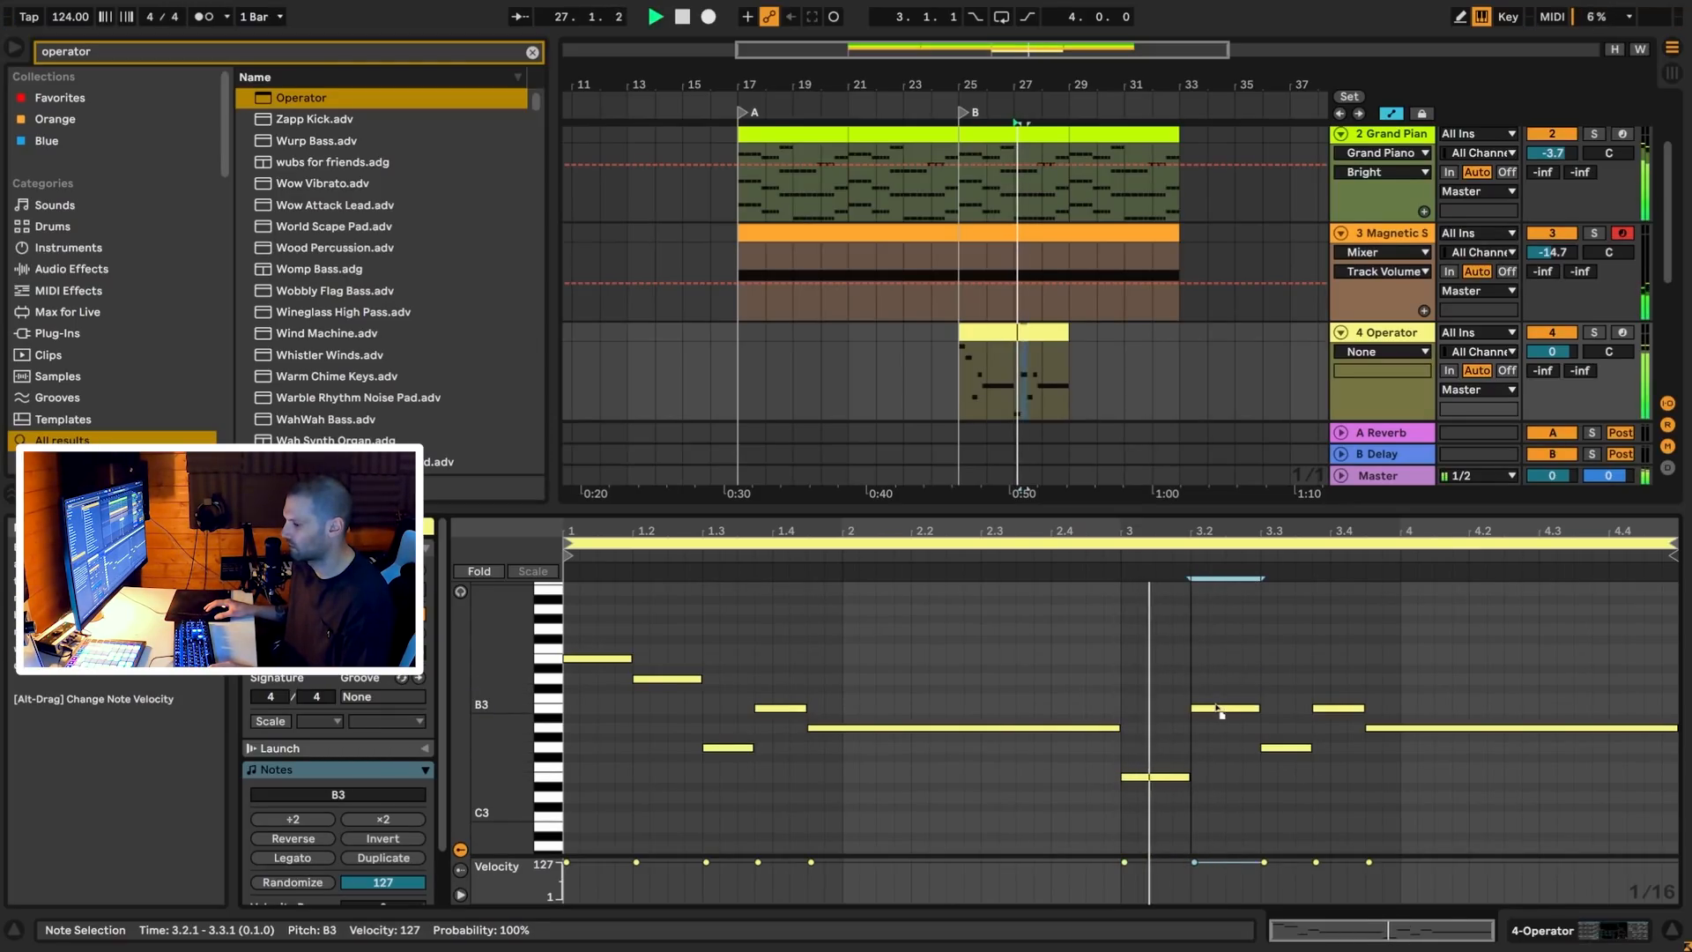
left_click_drag(1292, 750, 1329, 749)
key("space")
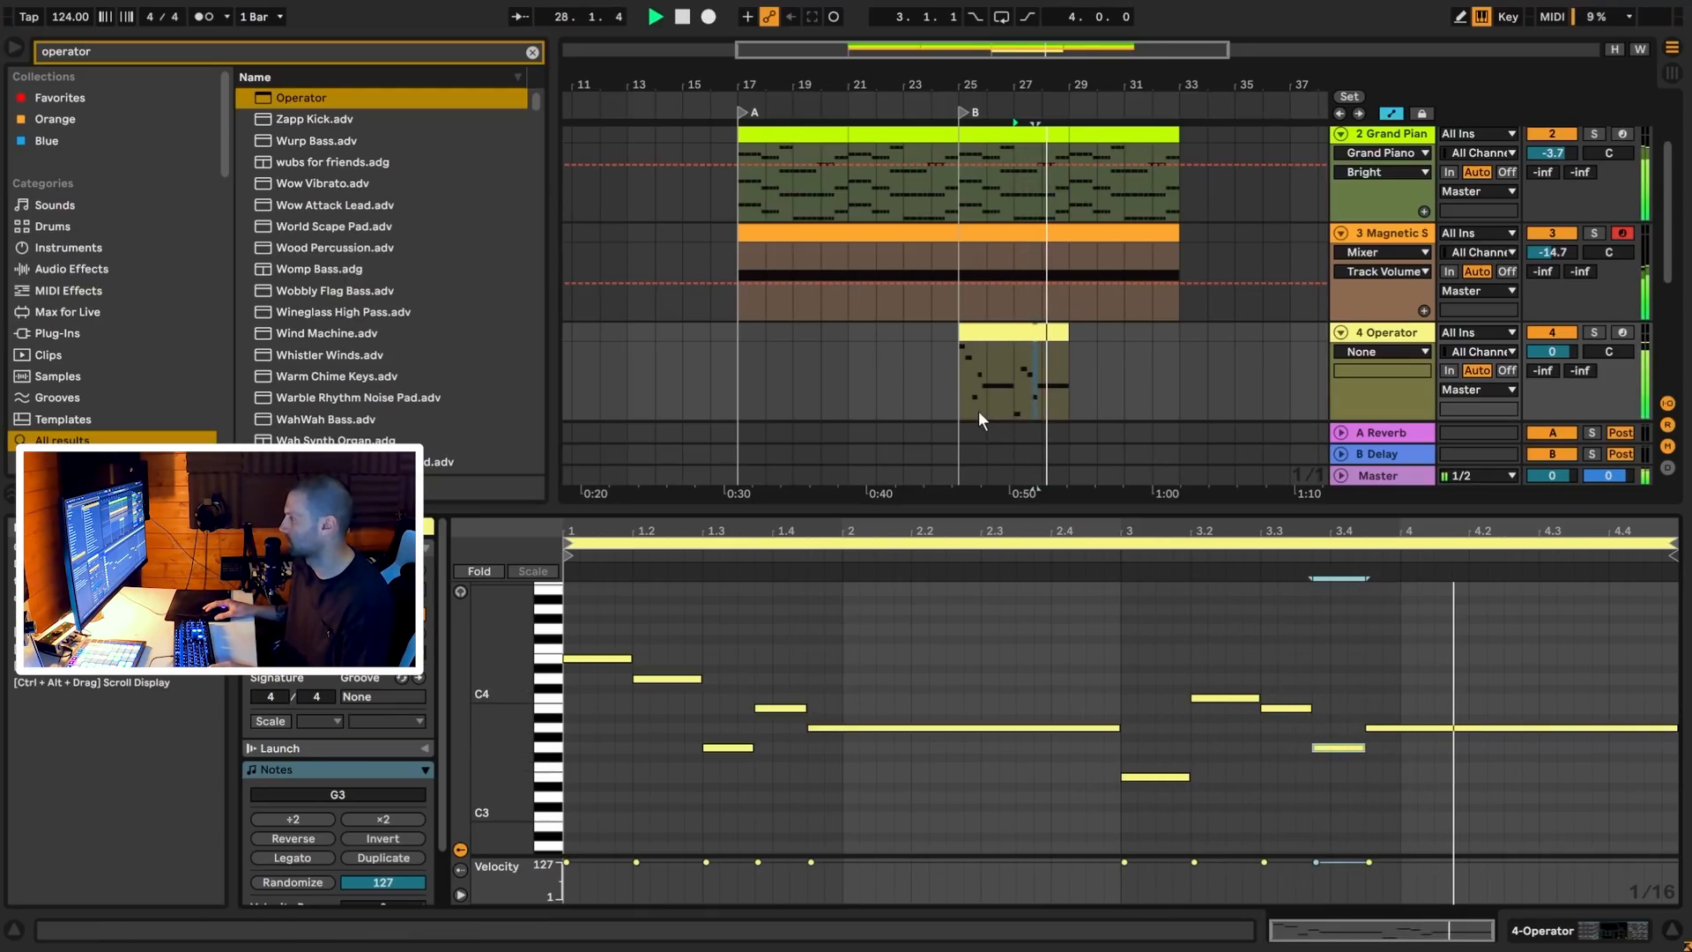
Play the melody from bar 25 and duplicate the Operator clip to fill bars 29 to 33
left_click(959, 393)
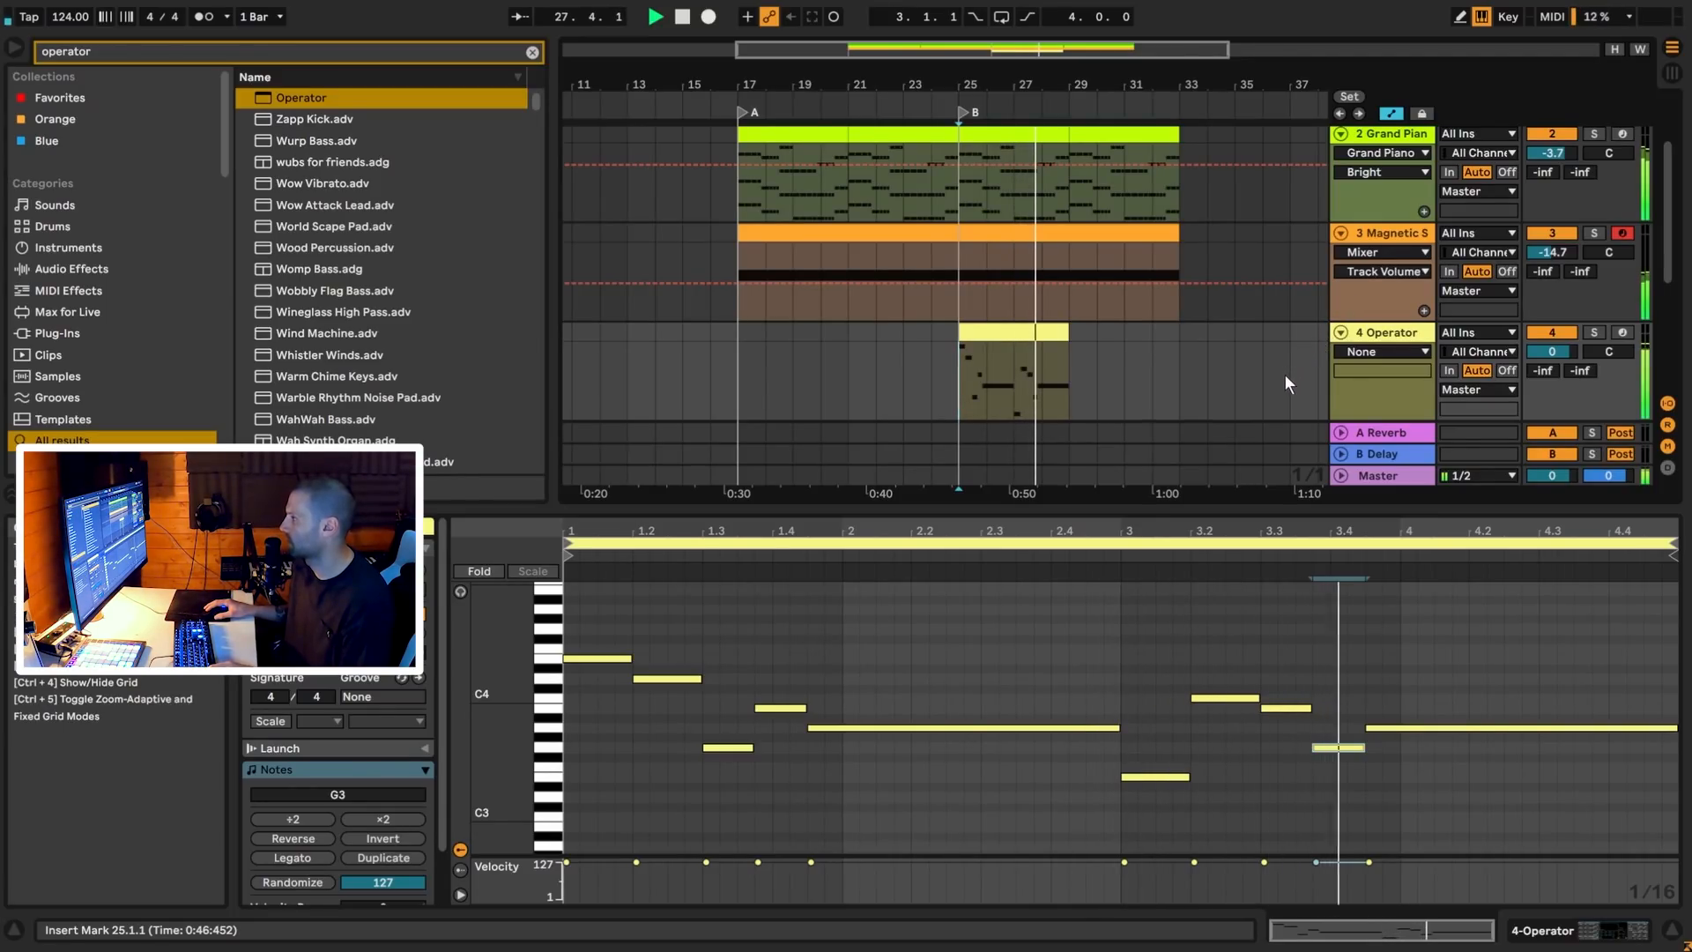
left_click(1048, 346)
key("space")
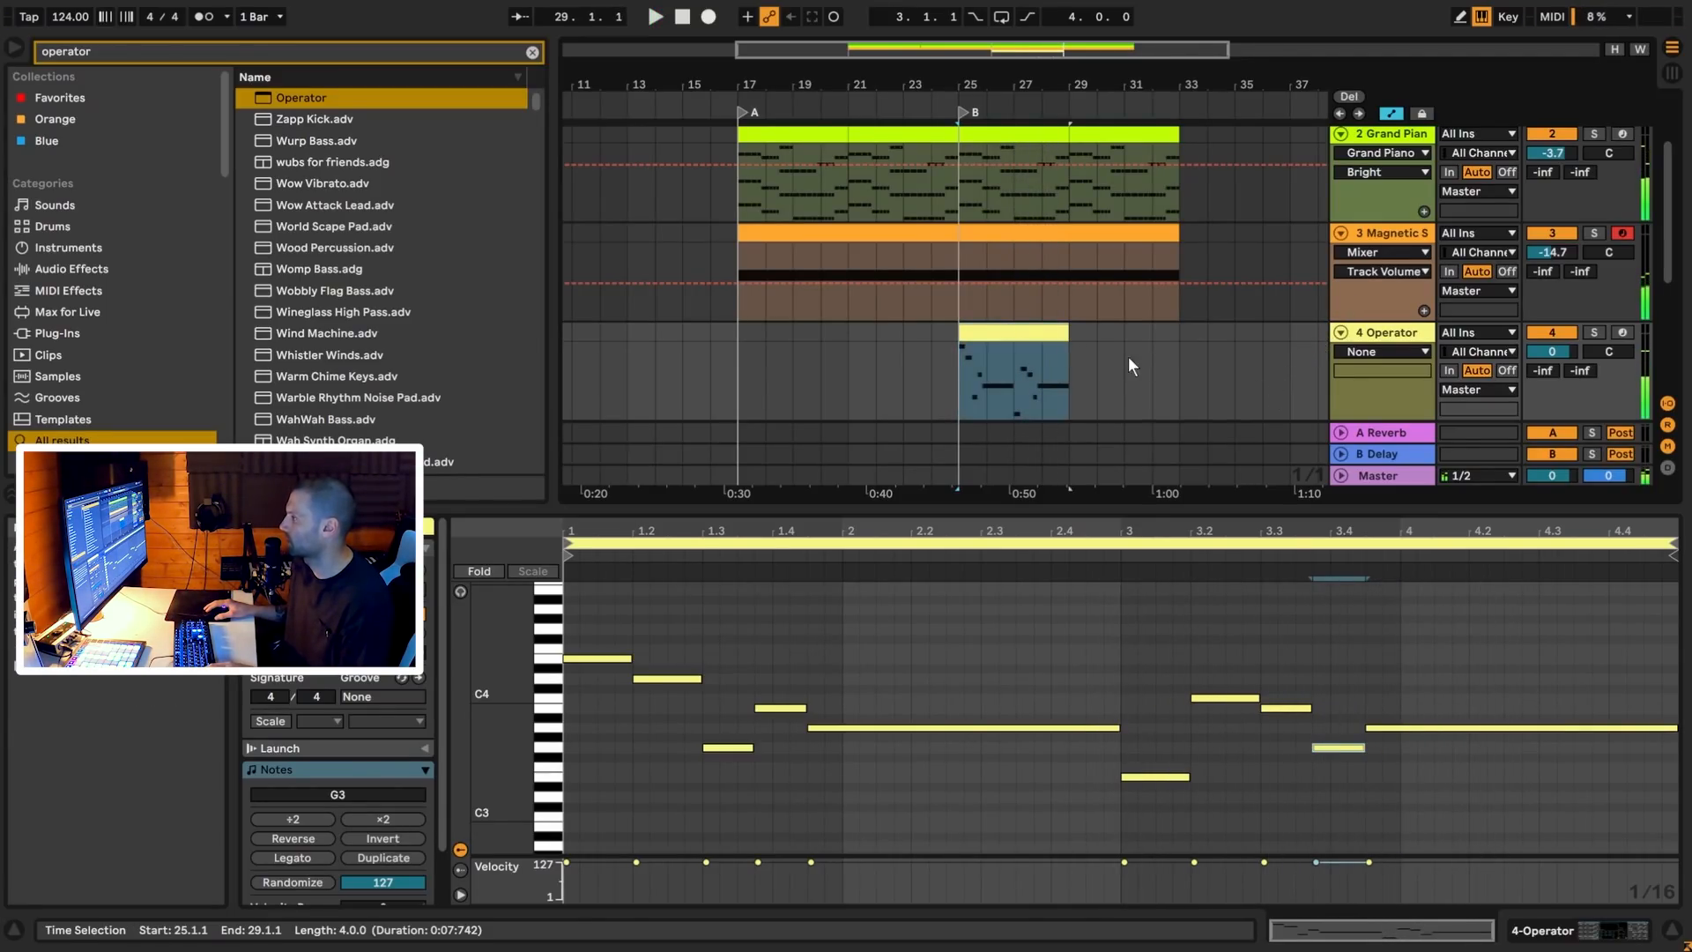
key("ctrl+d")
key("ctrl+t")
key("ctrl+t")
left_click(1385, 332)
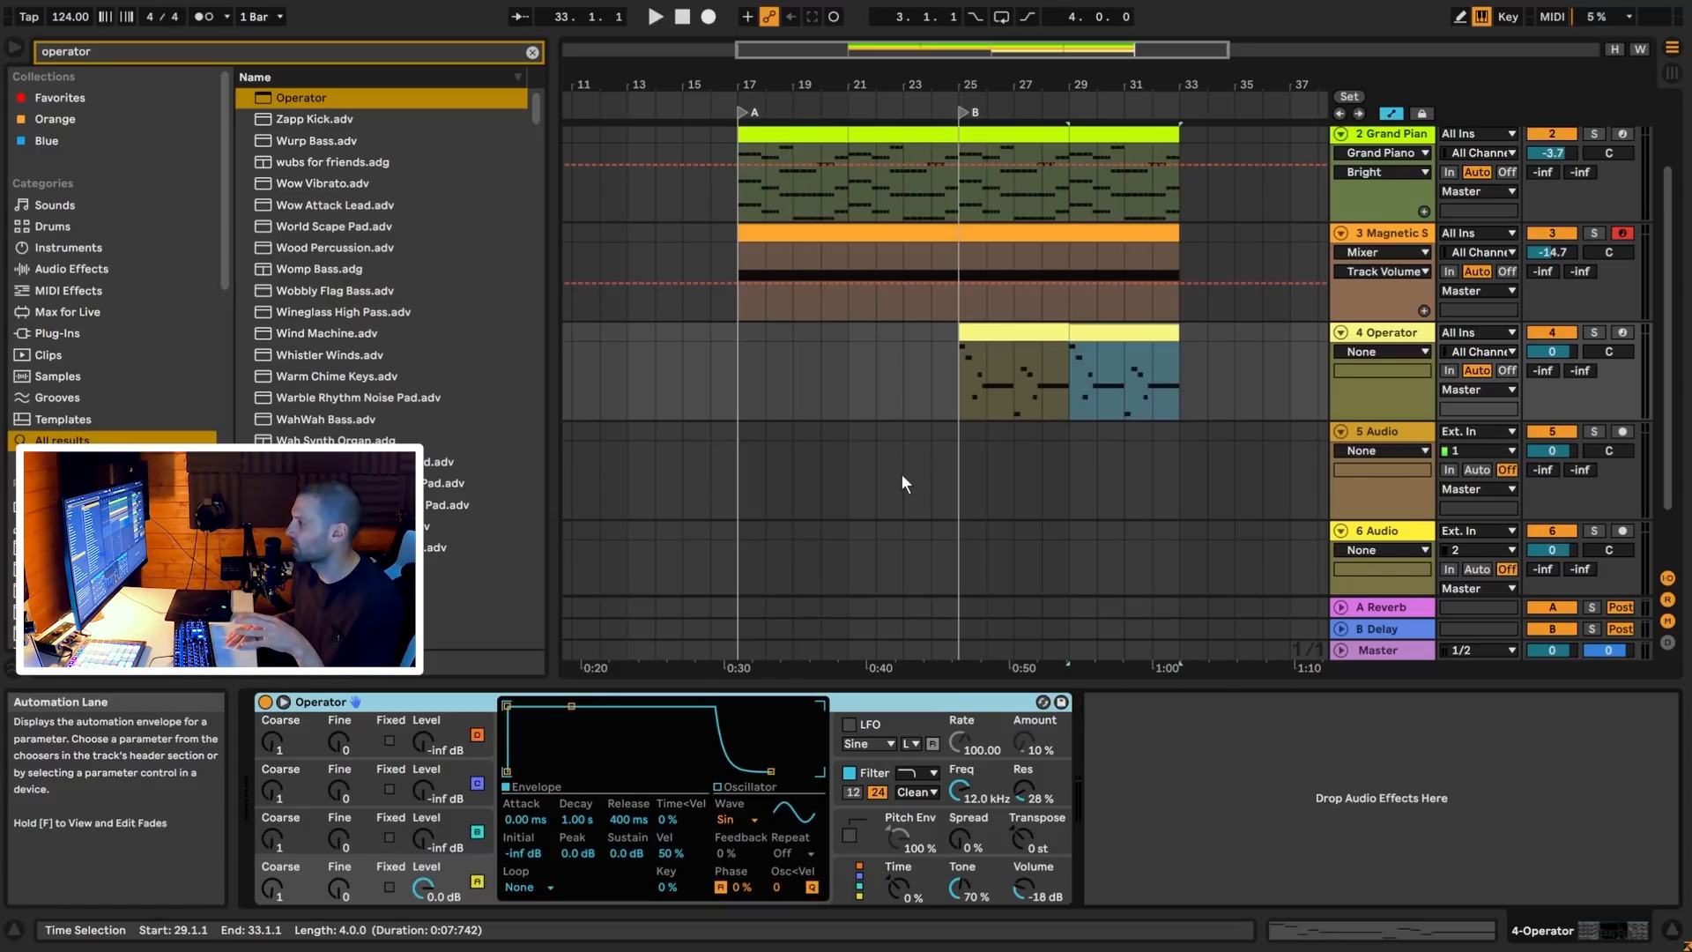
Set Operator's oscillator A waveform to Triangle
left_click(989, 348)
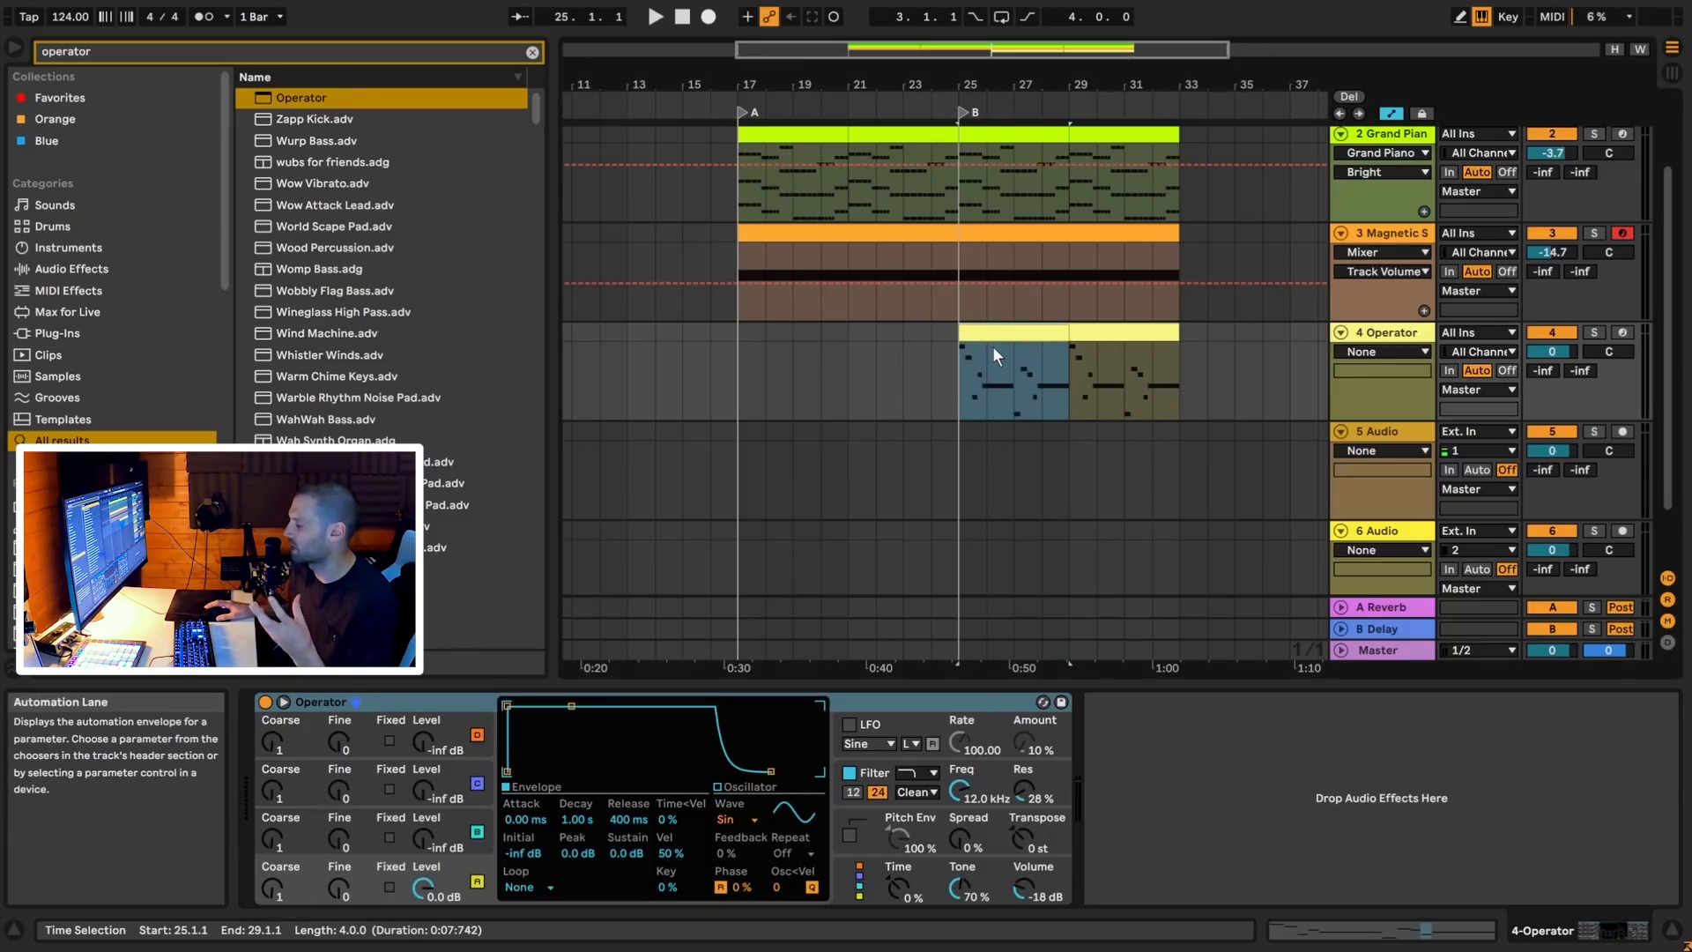
left_click(747, 817)
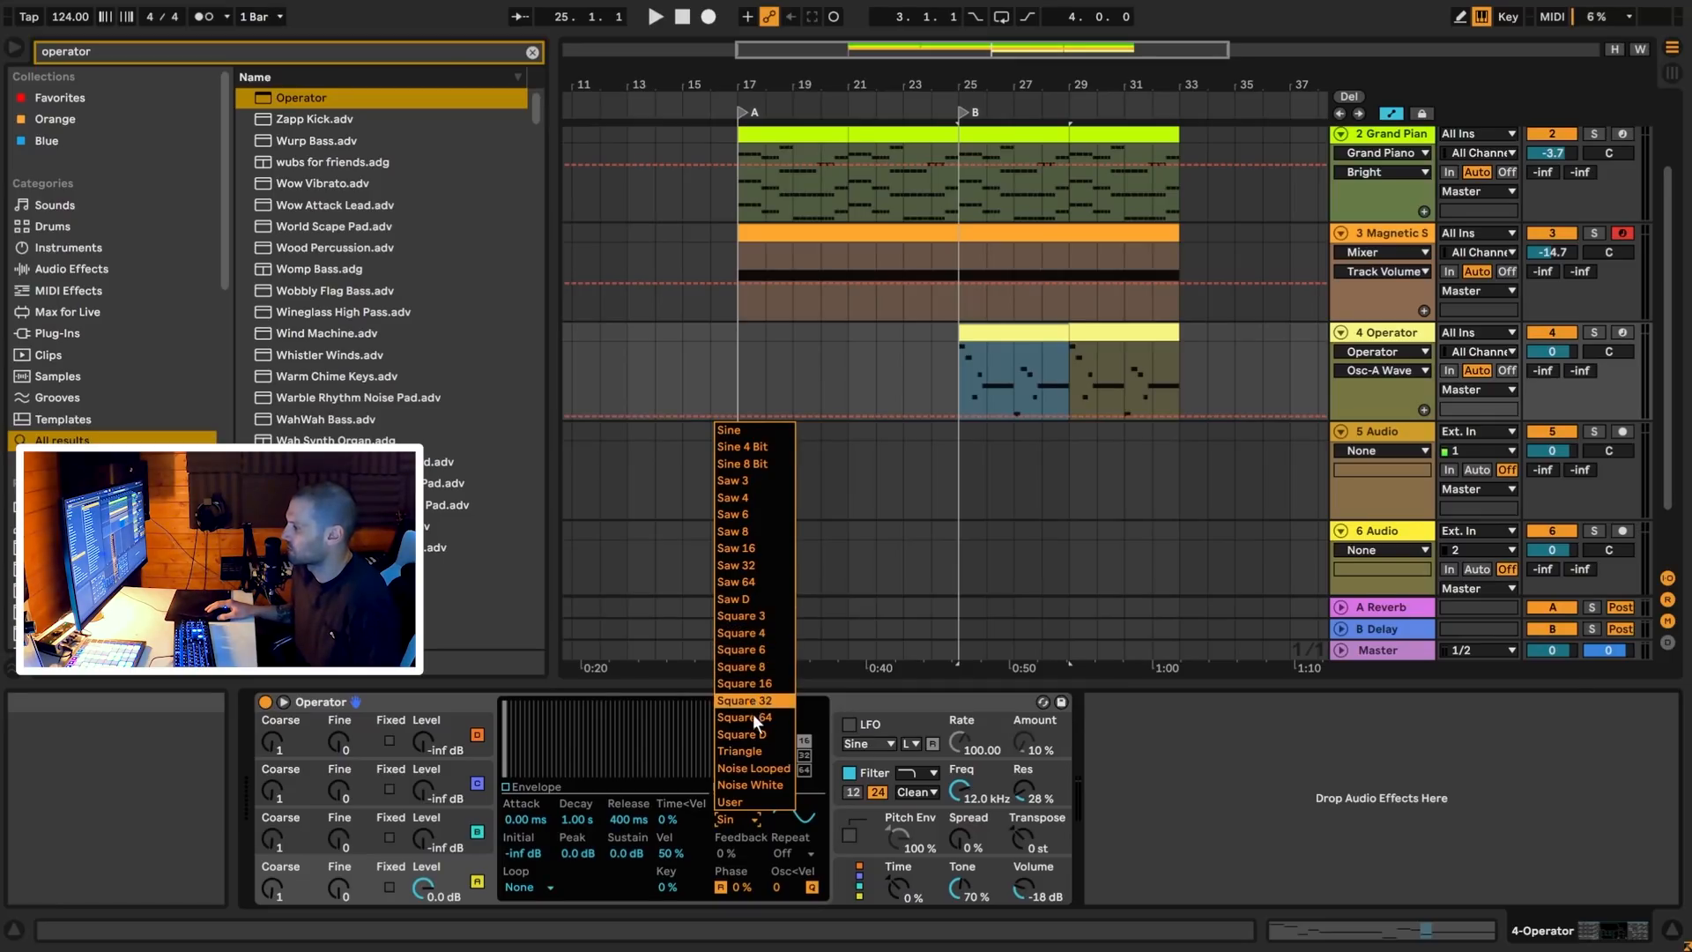
left_click(764, 753)
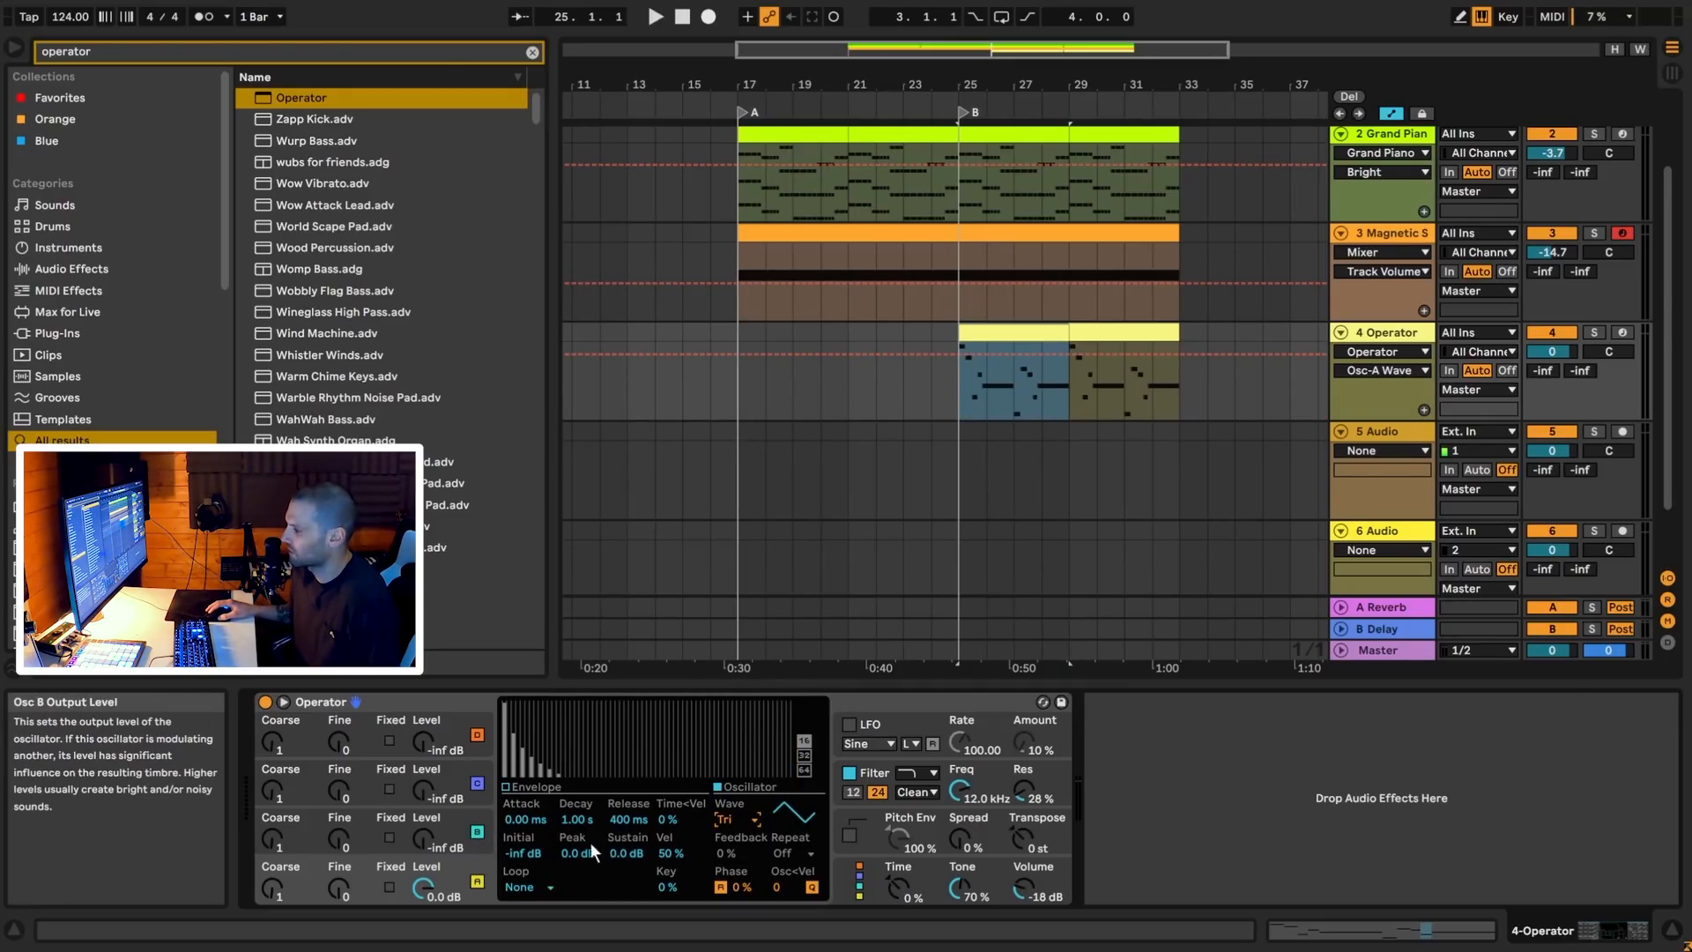
Raise oscillator B to 0.0 dB, choose the all-parallel algorithm, and set oscillator B's waveform to Noise White
left_click_drag(424, 833, 424, 828)
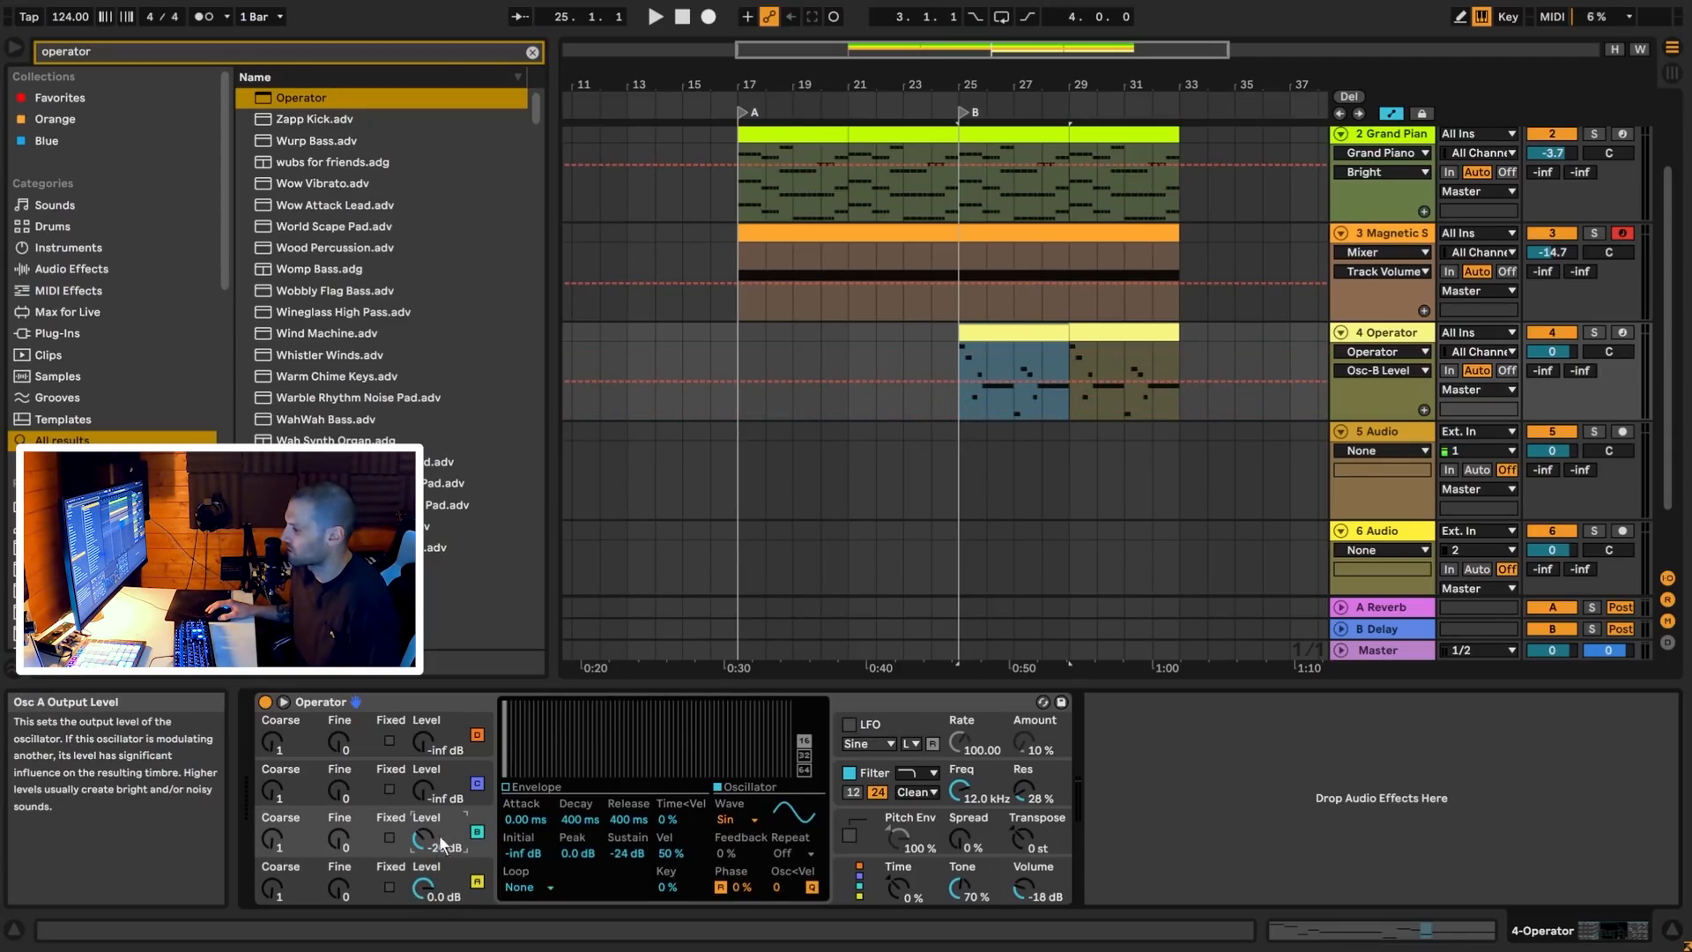
left_click_drag(424, 837, 424, 844)
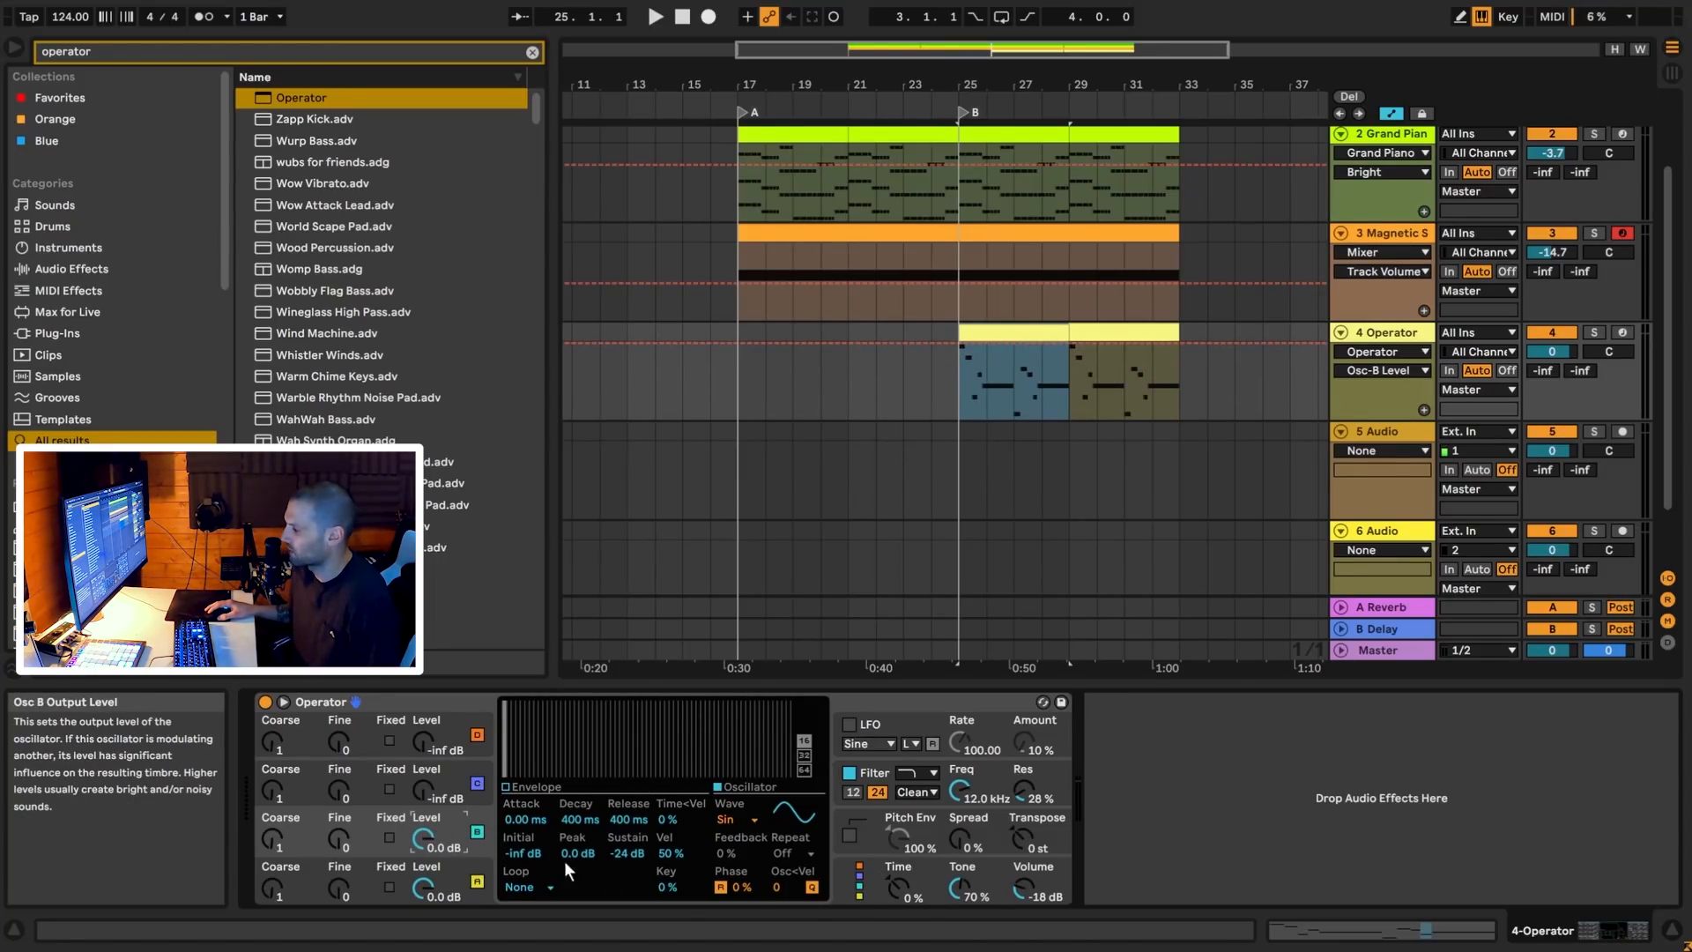
left_click(859, 878)
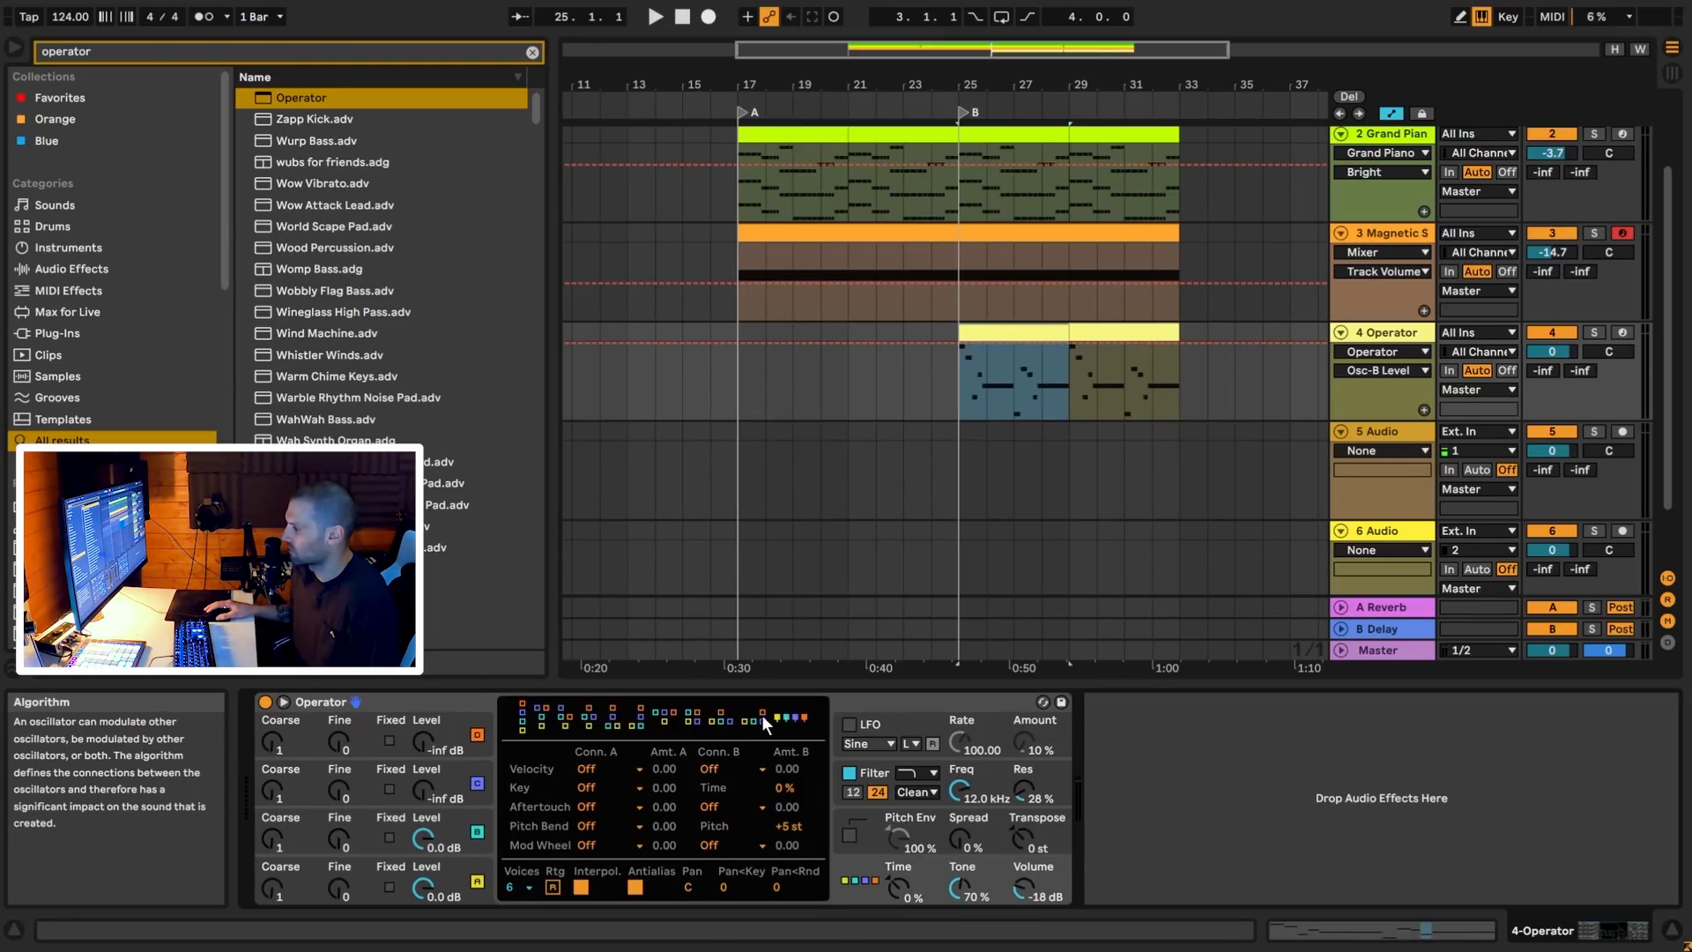
left_click(467, 842)
left_click(730, 818)
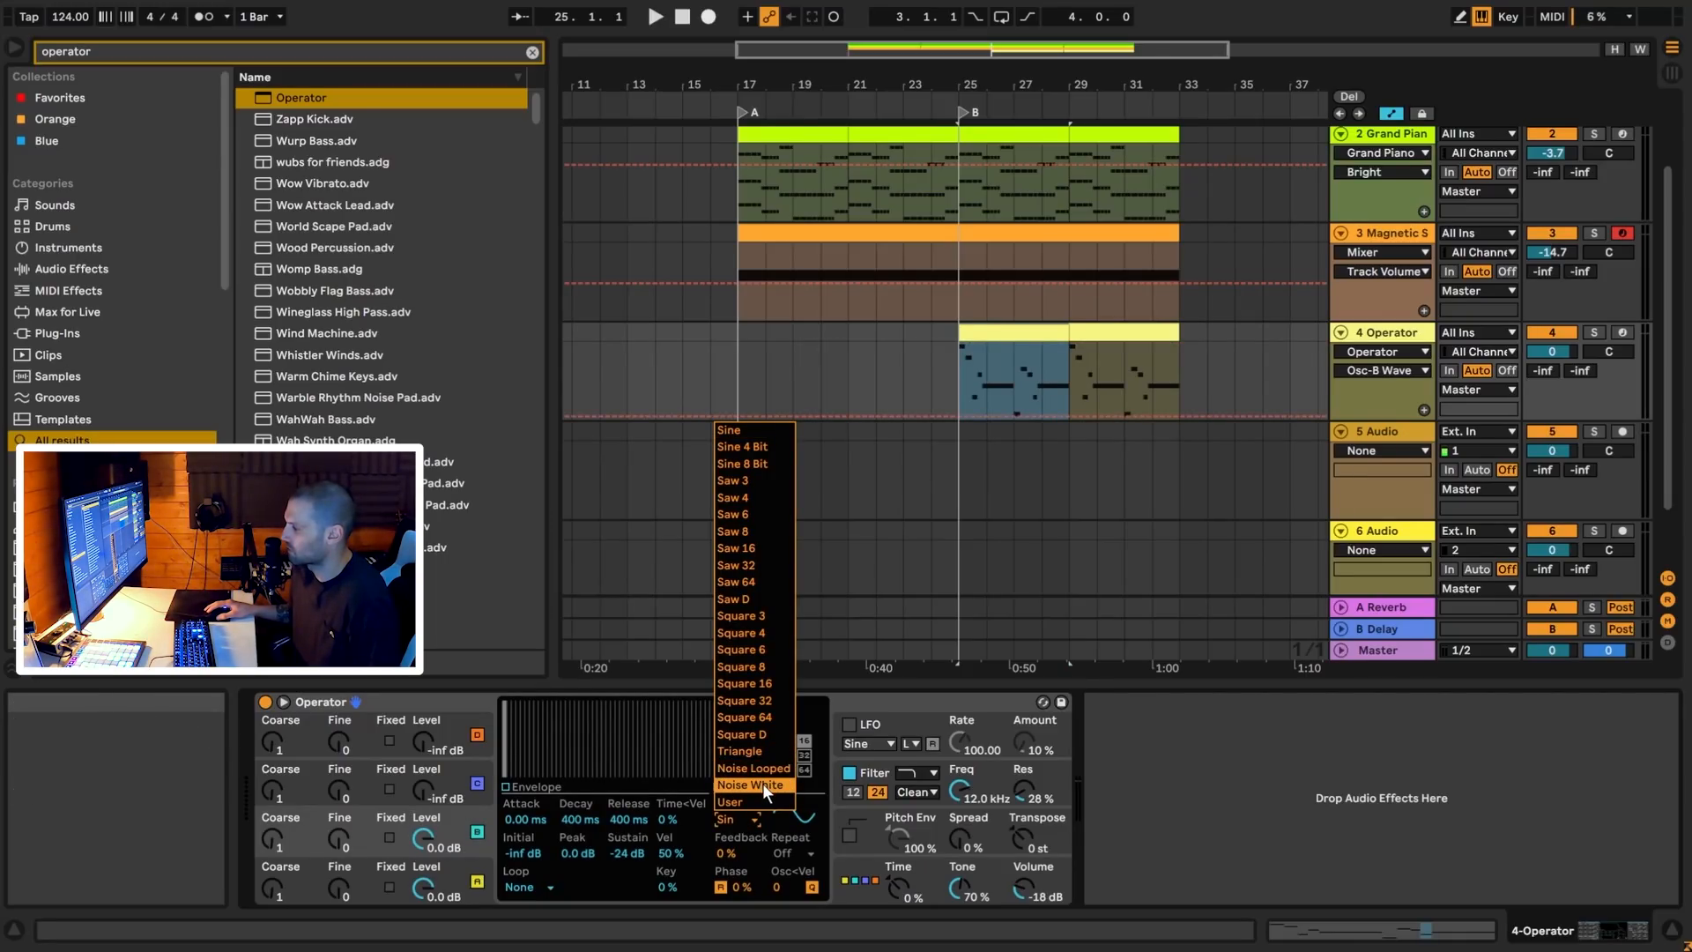
left_click(764, 785)
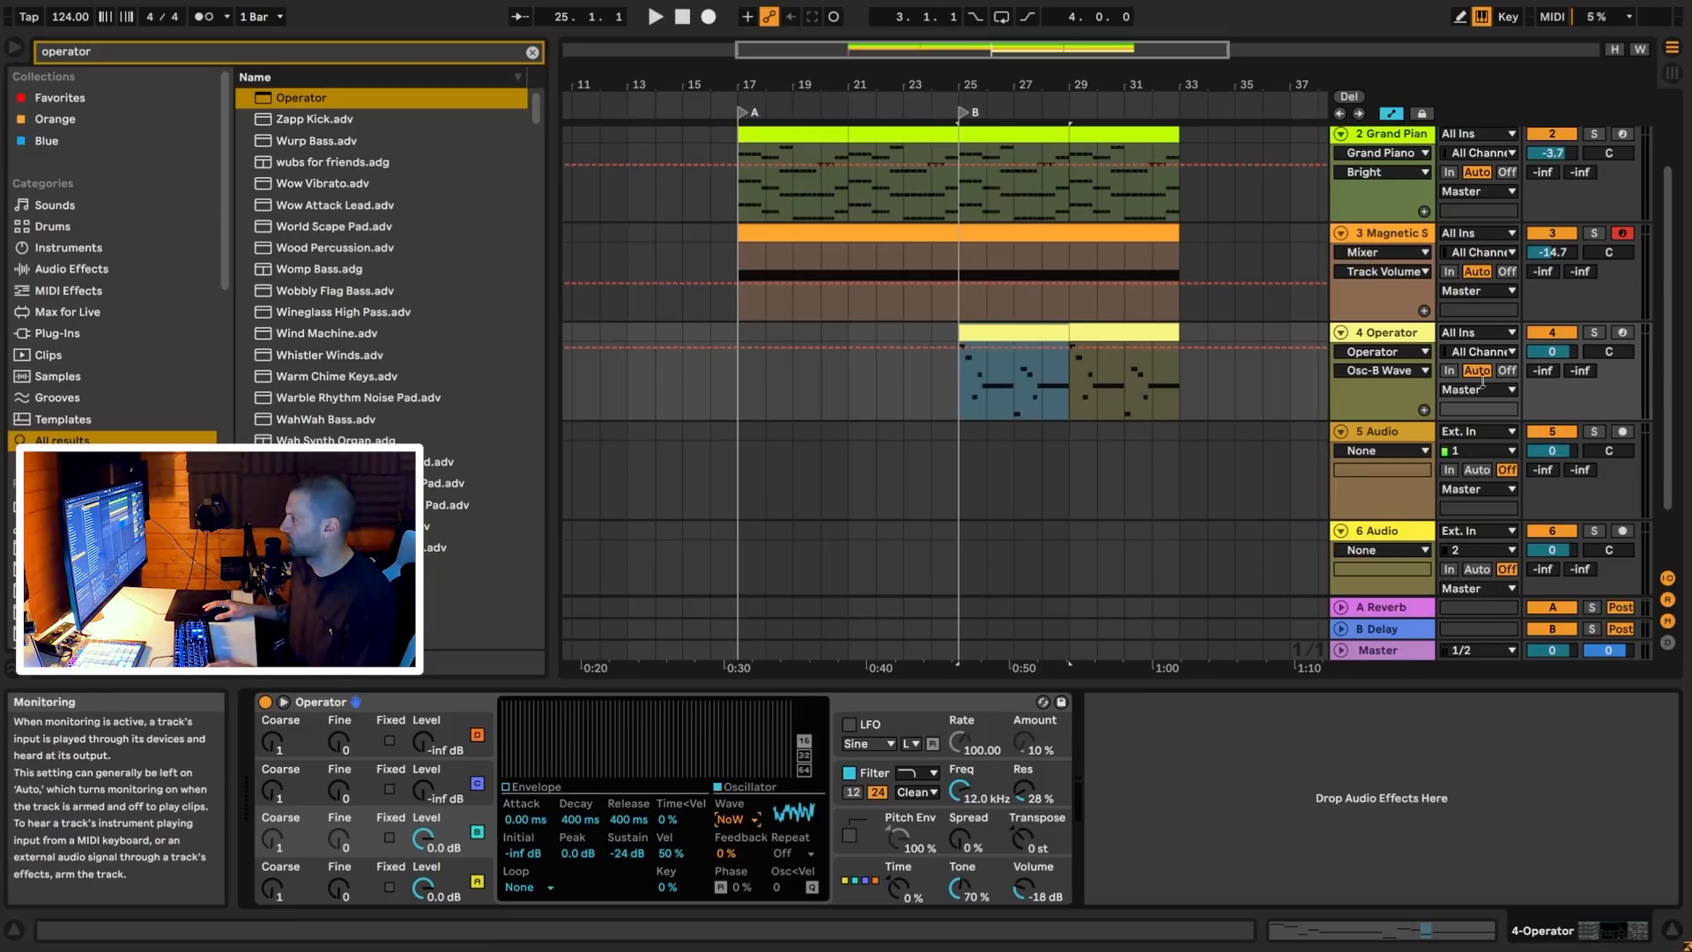
Solo the Operator track and lower oscillator B's level to -16 dB while auditioning the melody
left_click(1591, 334)
key("space")
key("space")
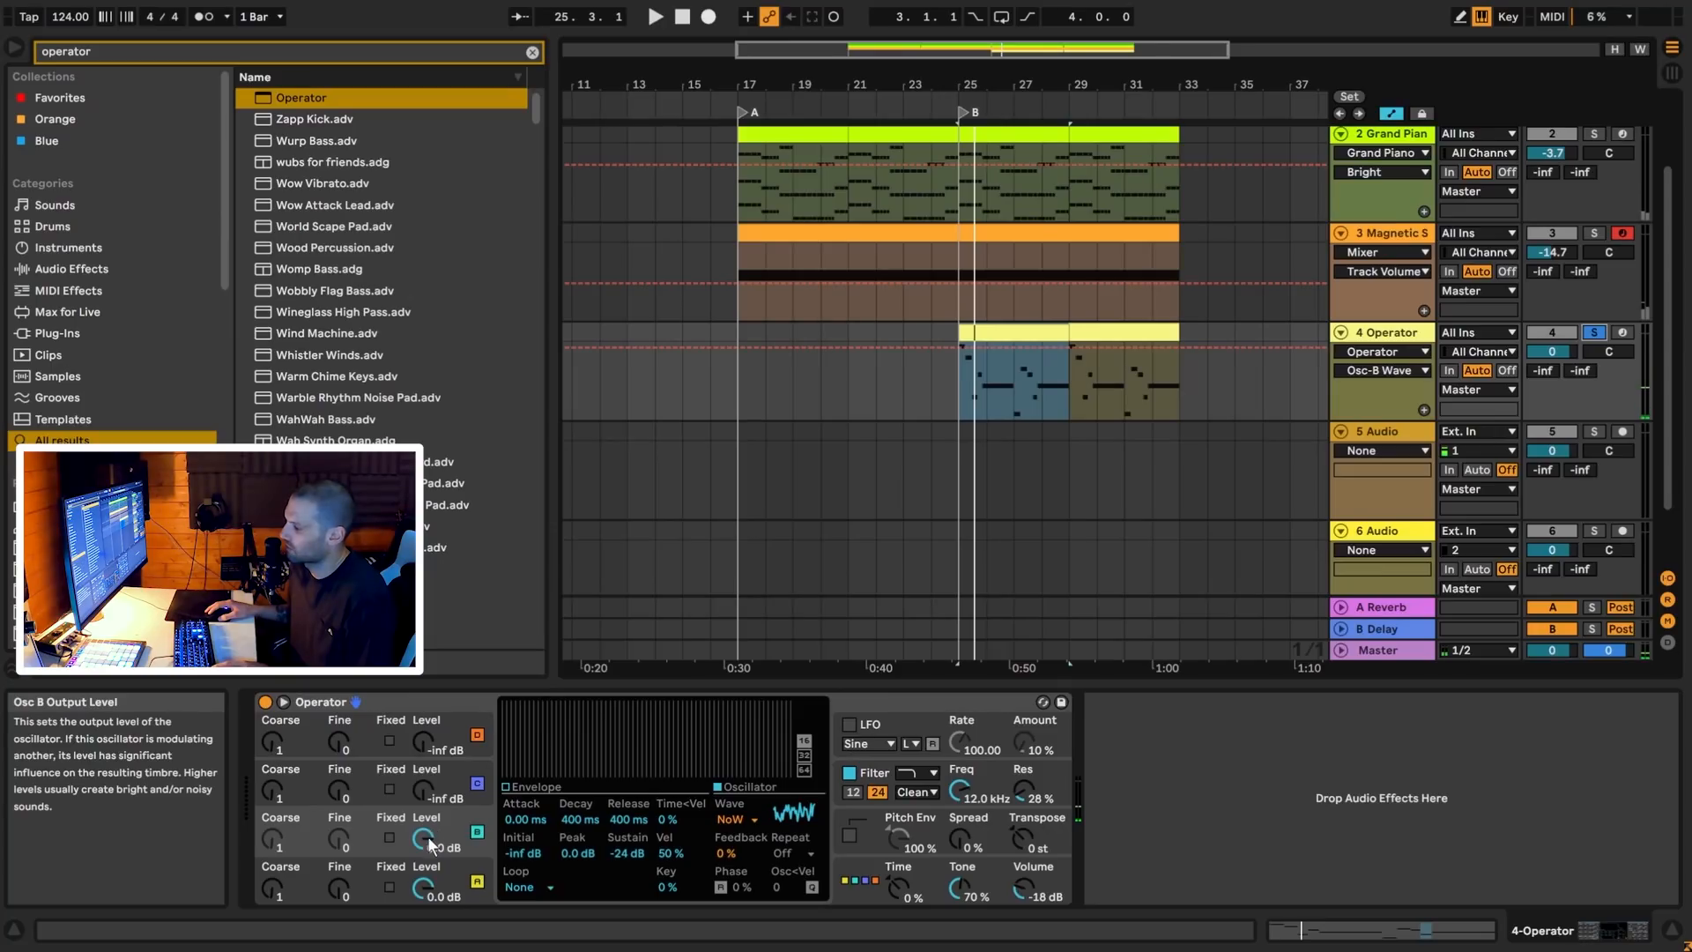
key("space")
key("space")
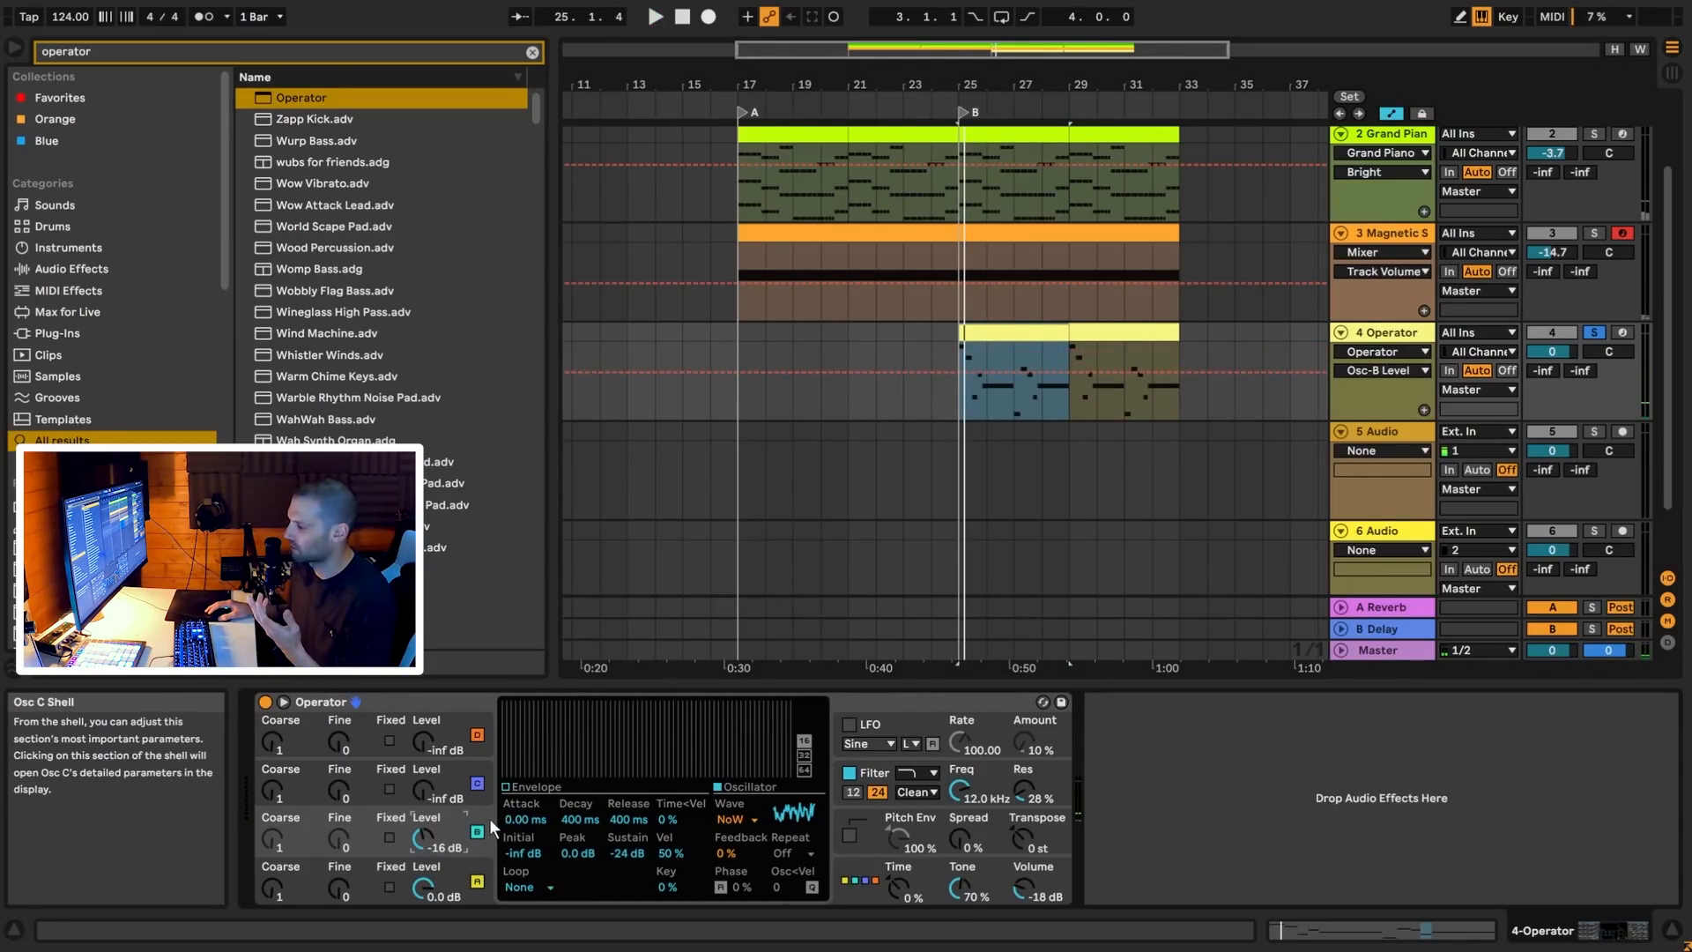
Set oscillator B's envelope decay to 502 ms and listen to the result
left_click(505, 787)
left_click_drag(564, 746, 568, 709)
key("space")
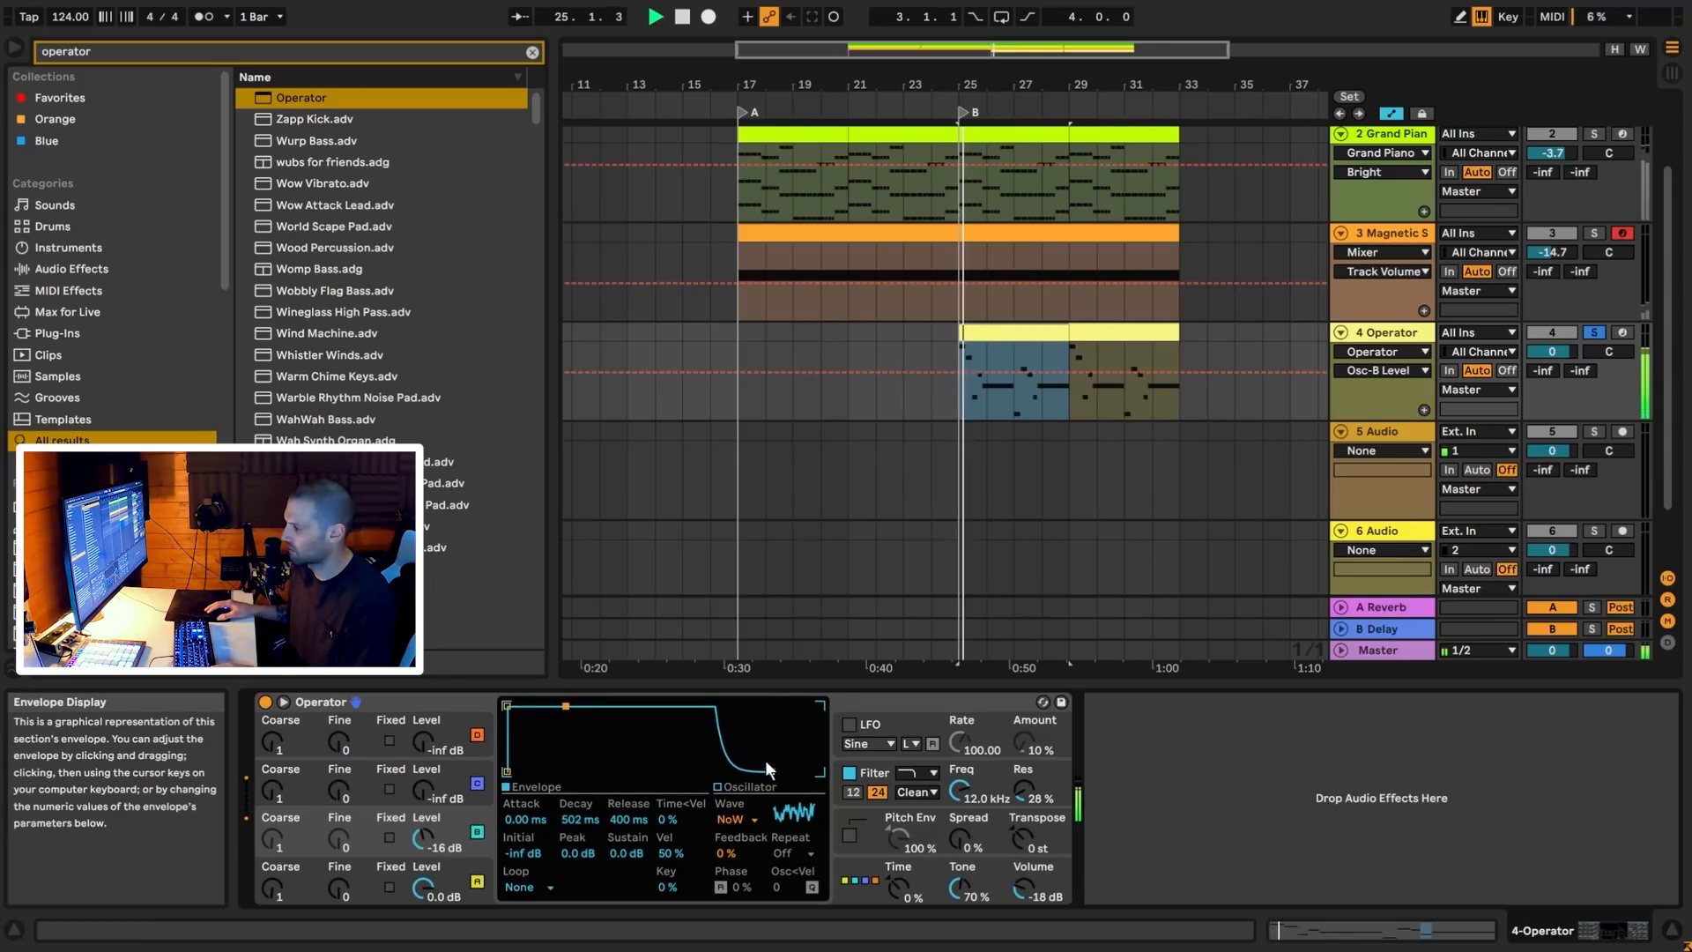
key("space")
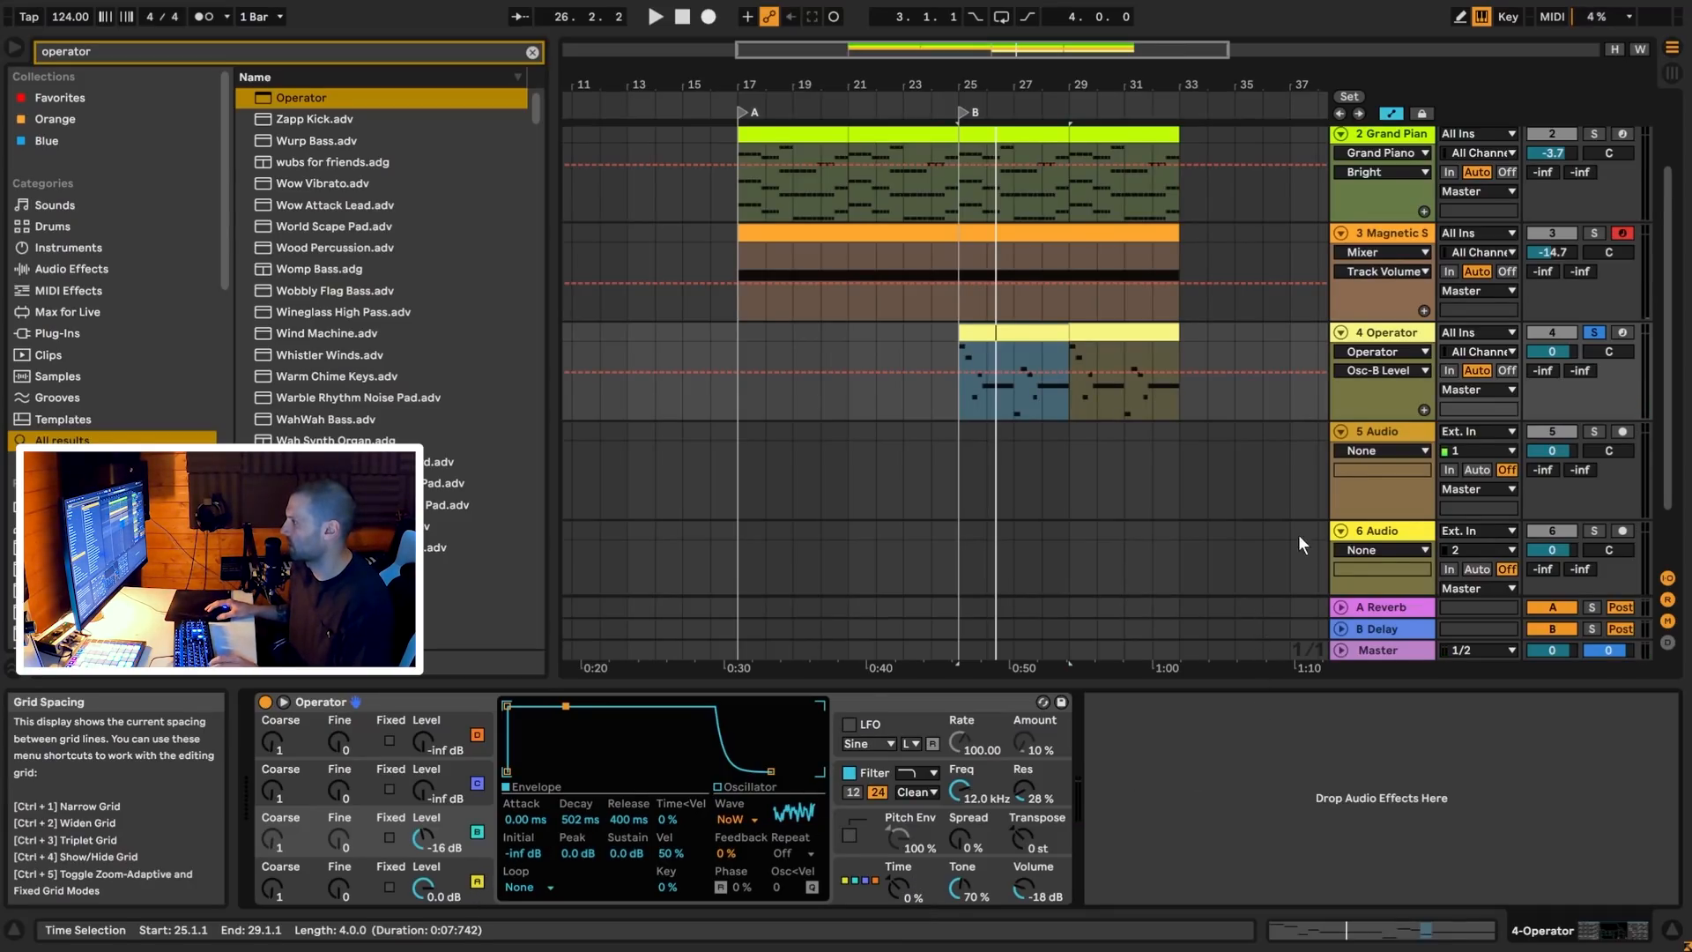
Add EQ Eight after Operator with a low-cut on band 1 and a high-cut on band 8 at 3.91 kHz
left_click(529, 52)
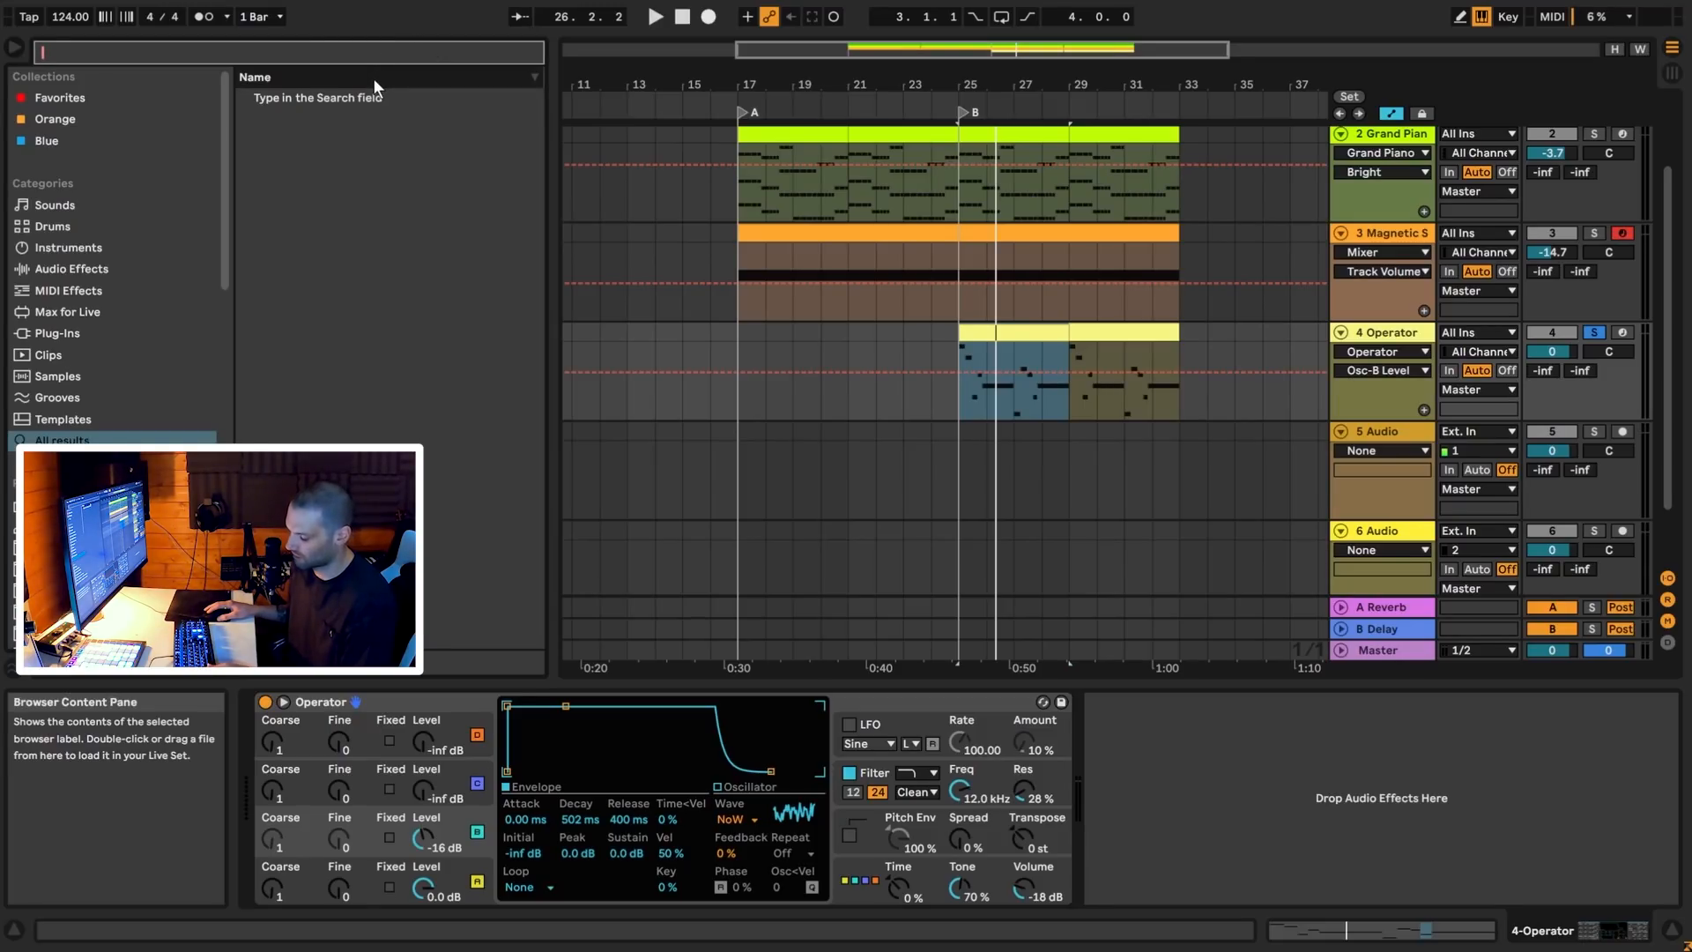
type("eq")
left_click_drag(310, 118, 1338, 775)
key("space")
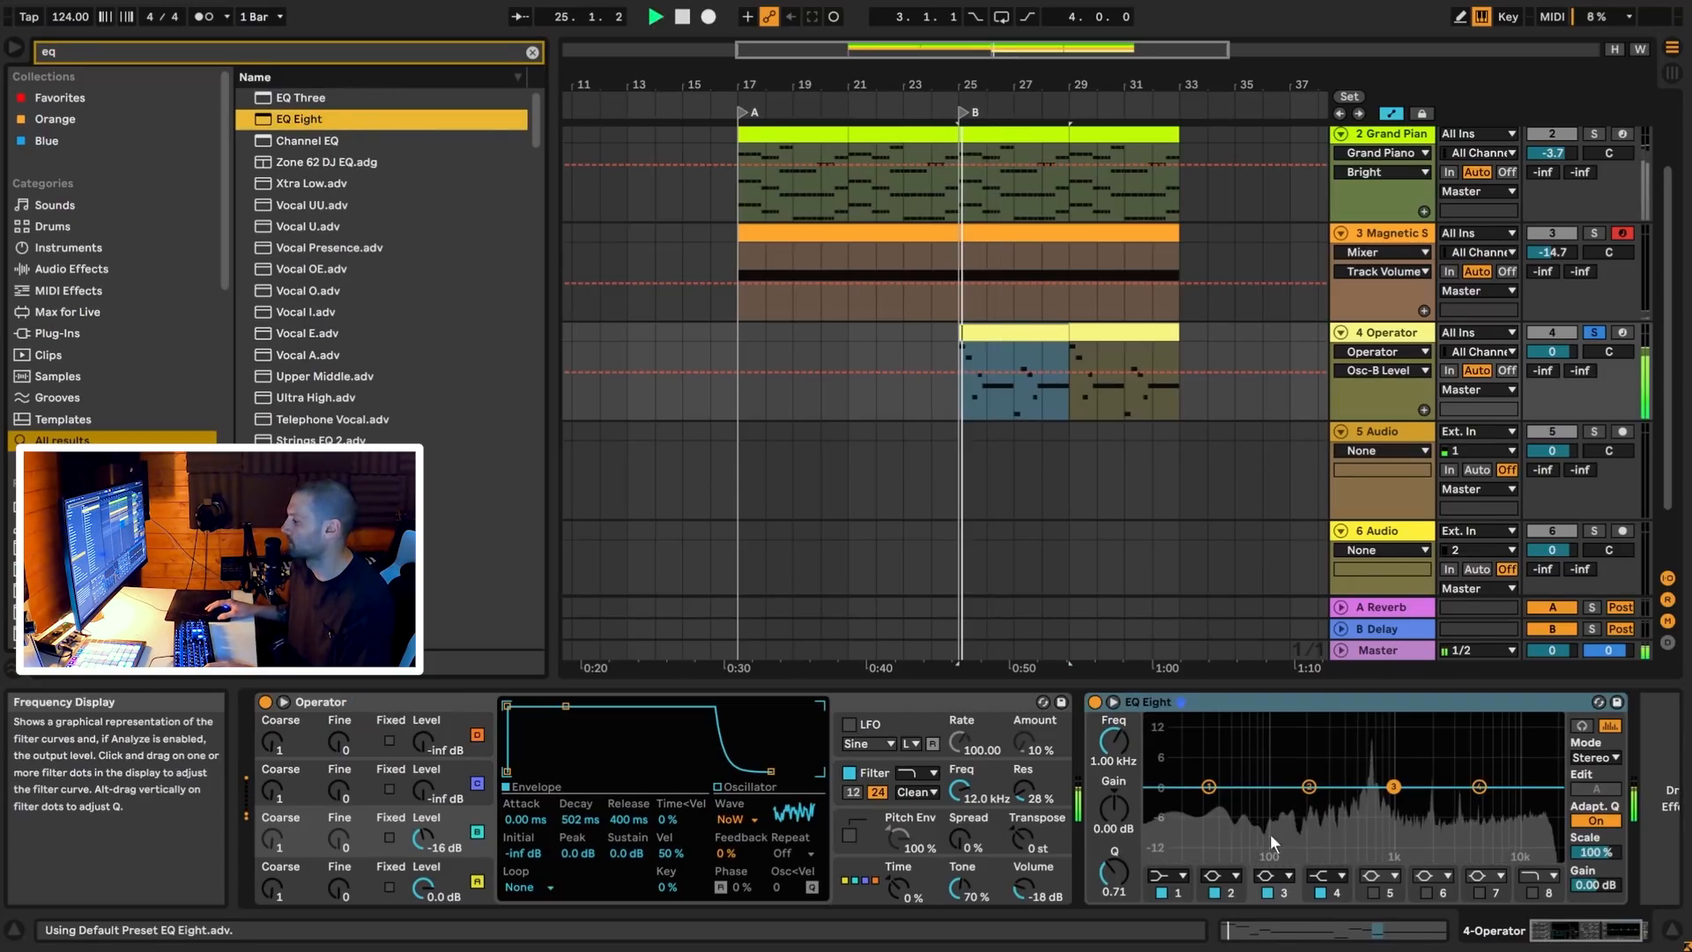
left_click(1180, 876)
left_click(1168, 762)
left_click_drag(1209, 787, 1318, 796)
left_click(1531, 892)
left_click_drag(1503, 808, 1465, 806)
Insert Saturator between Operator and EQ Eight with 22.3 dB drive and -12.6 dB output, and play the device chain
left_click(534, 53)
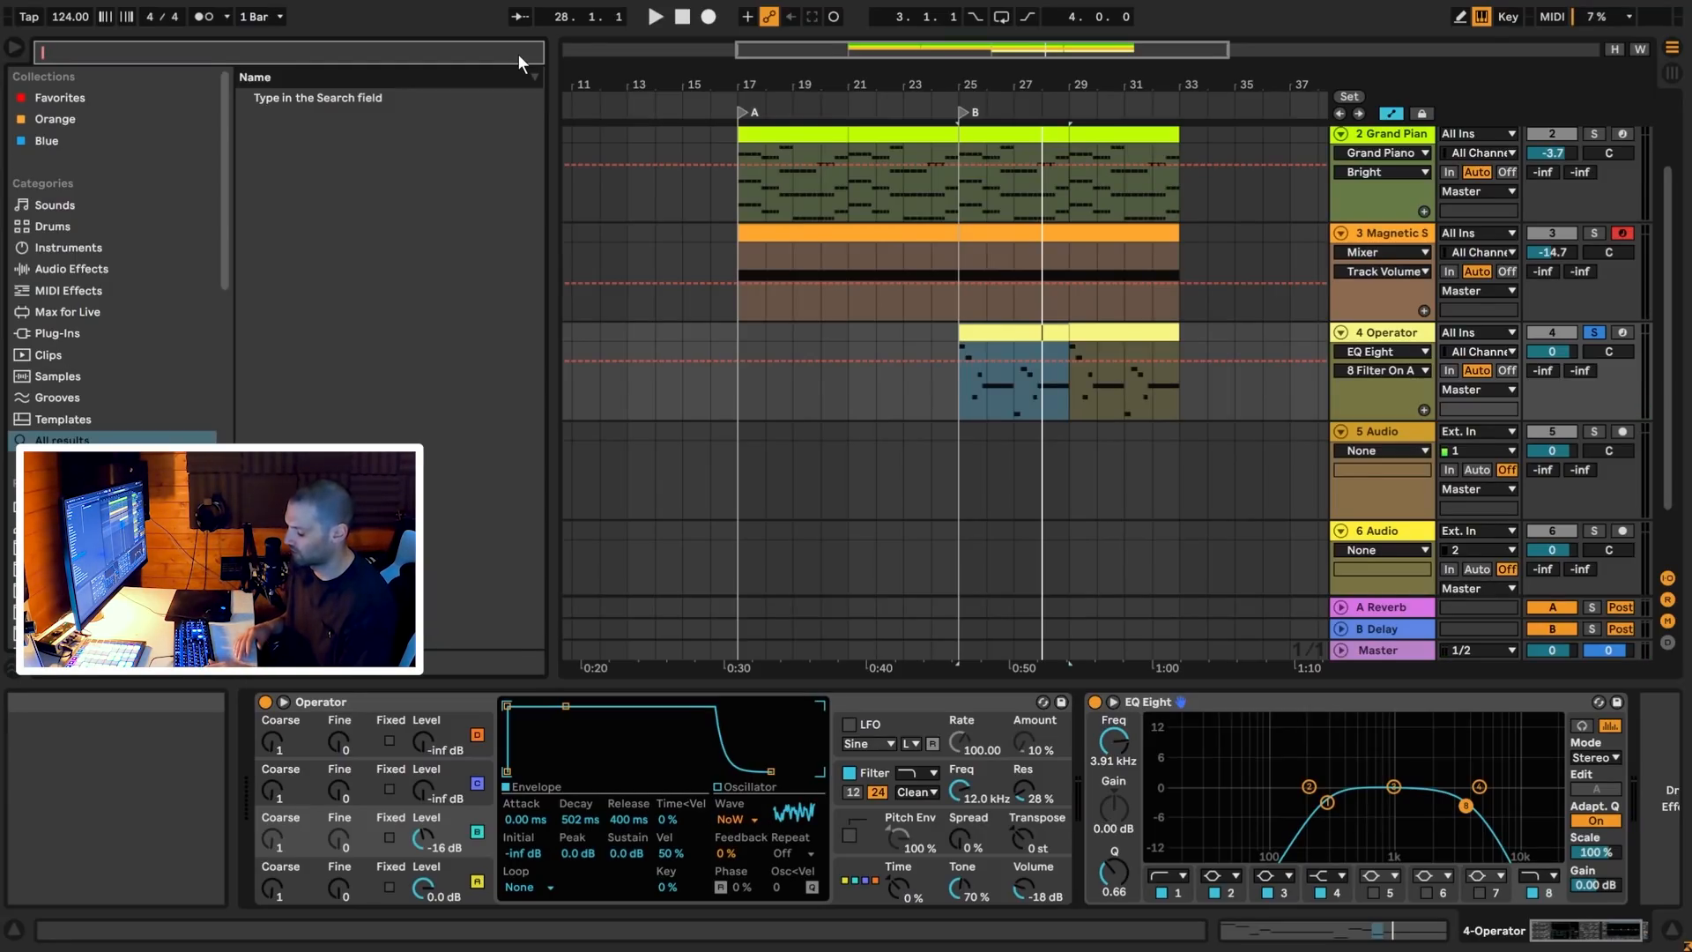
type("sat")
double_click(322, 104)
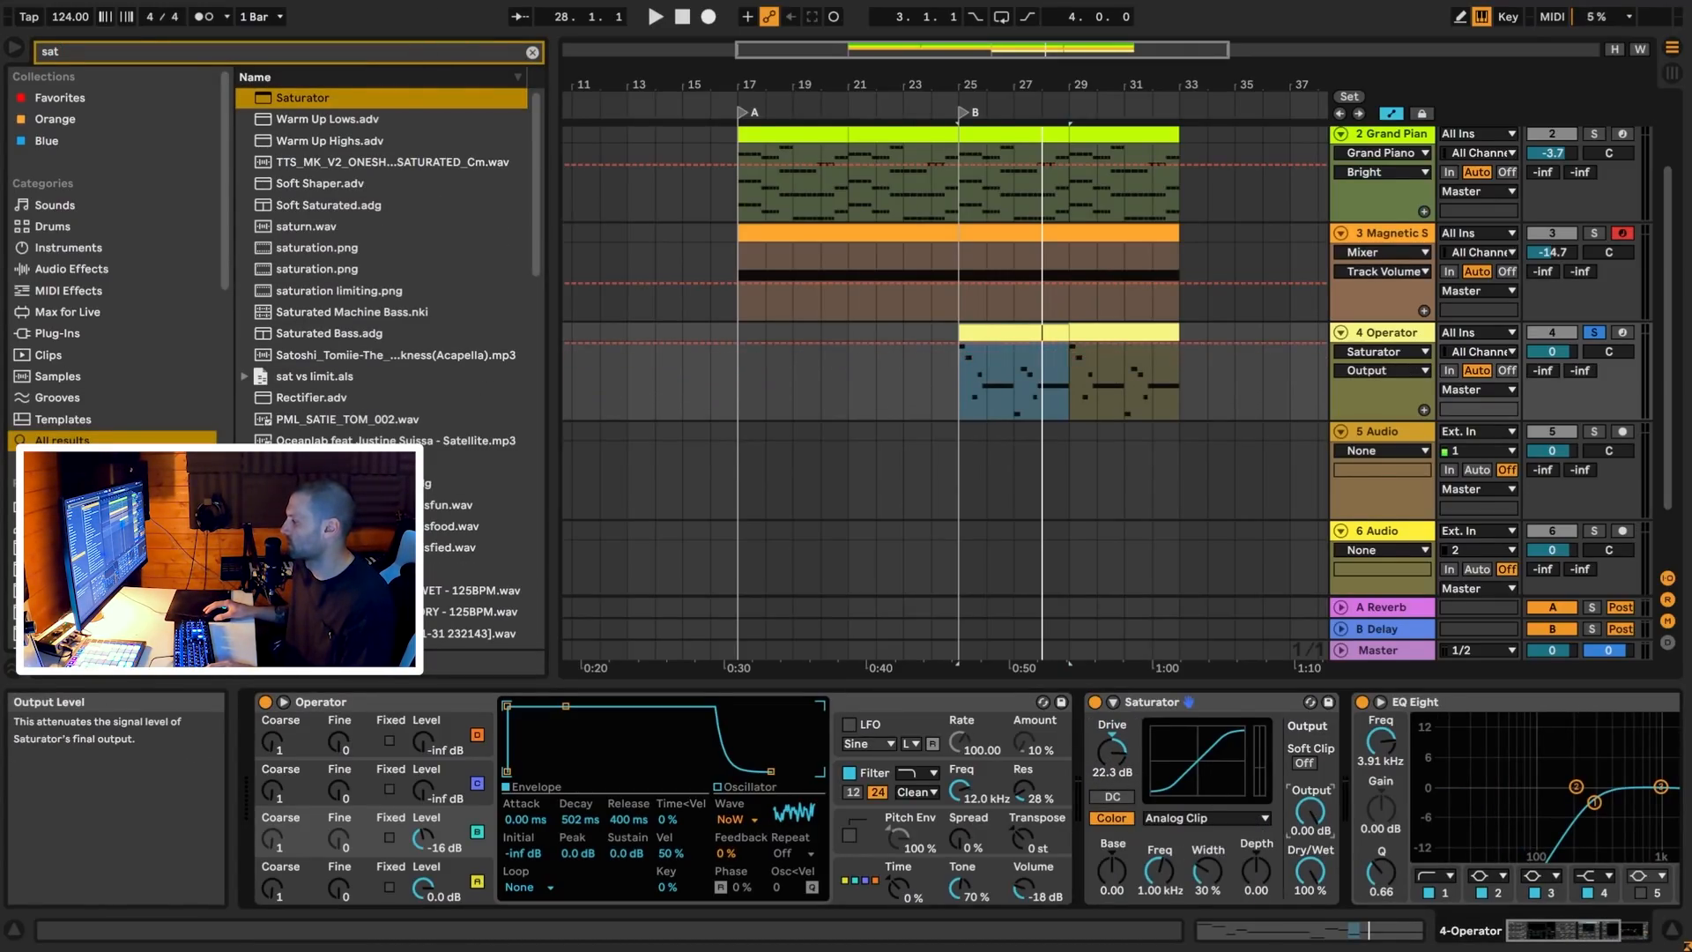
key("space")
left_click_drag(1311, 811, 1311, 791)
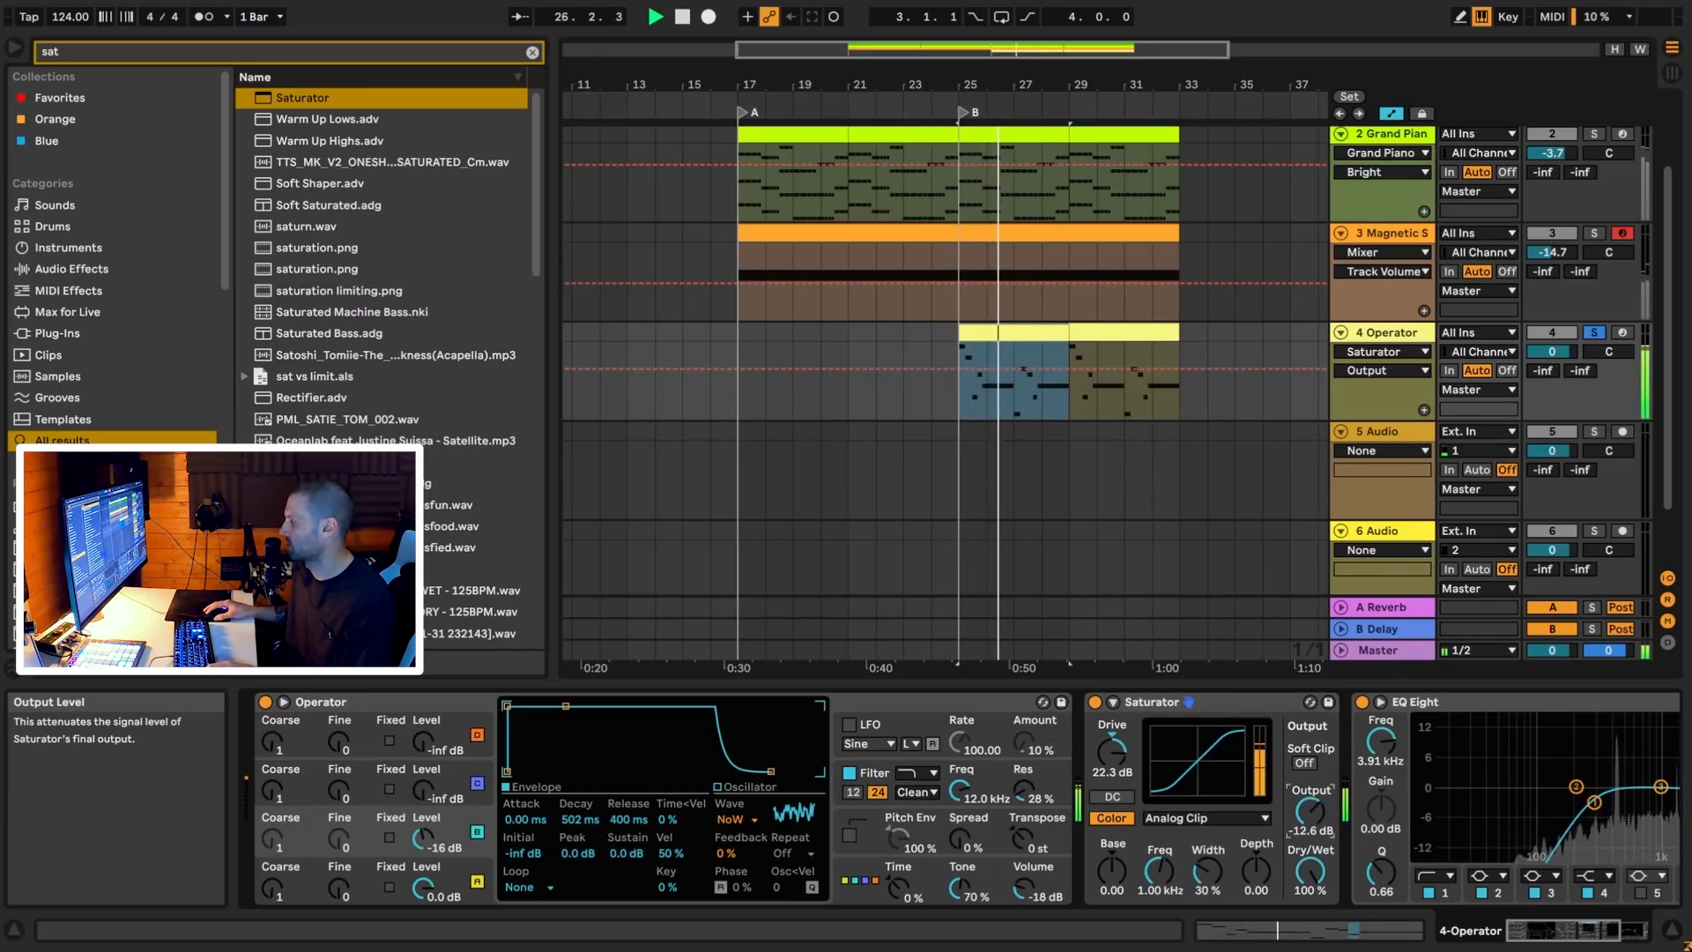
left_click(1541, 932)
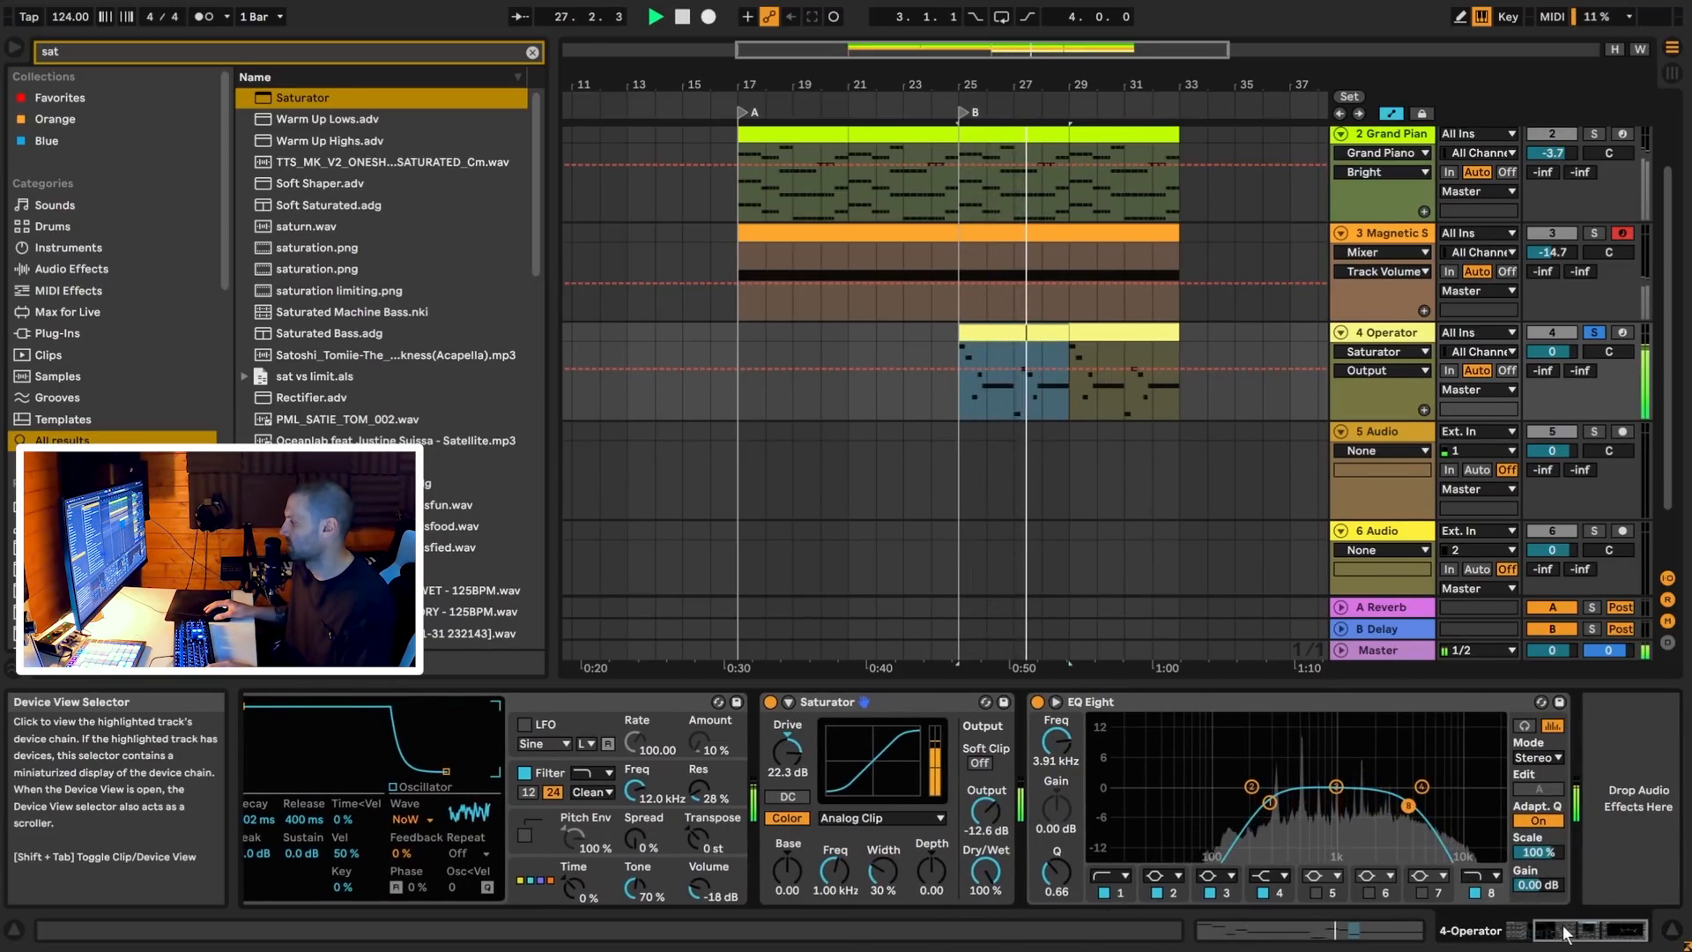
key("space")
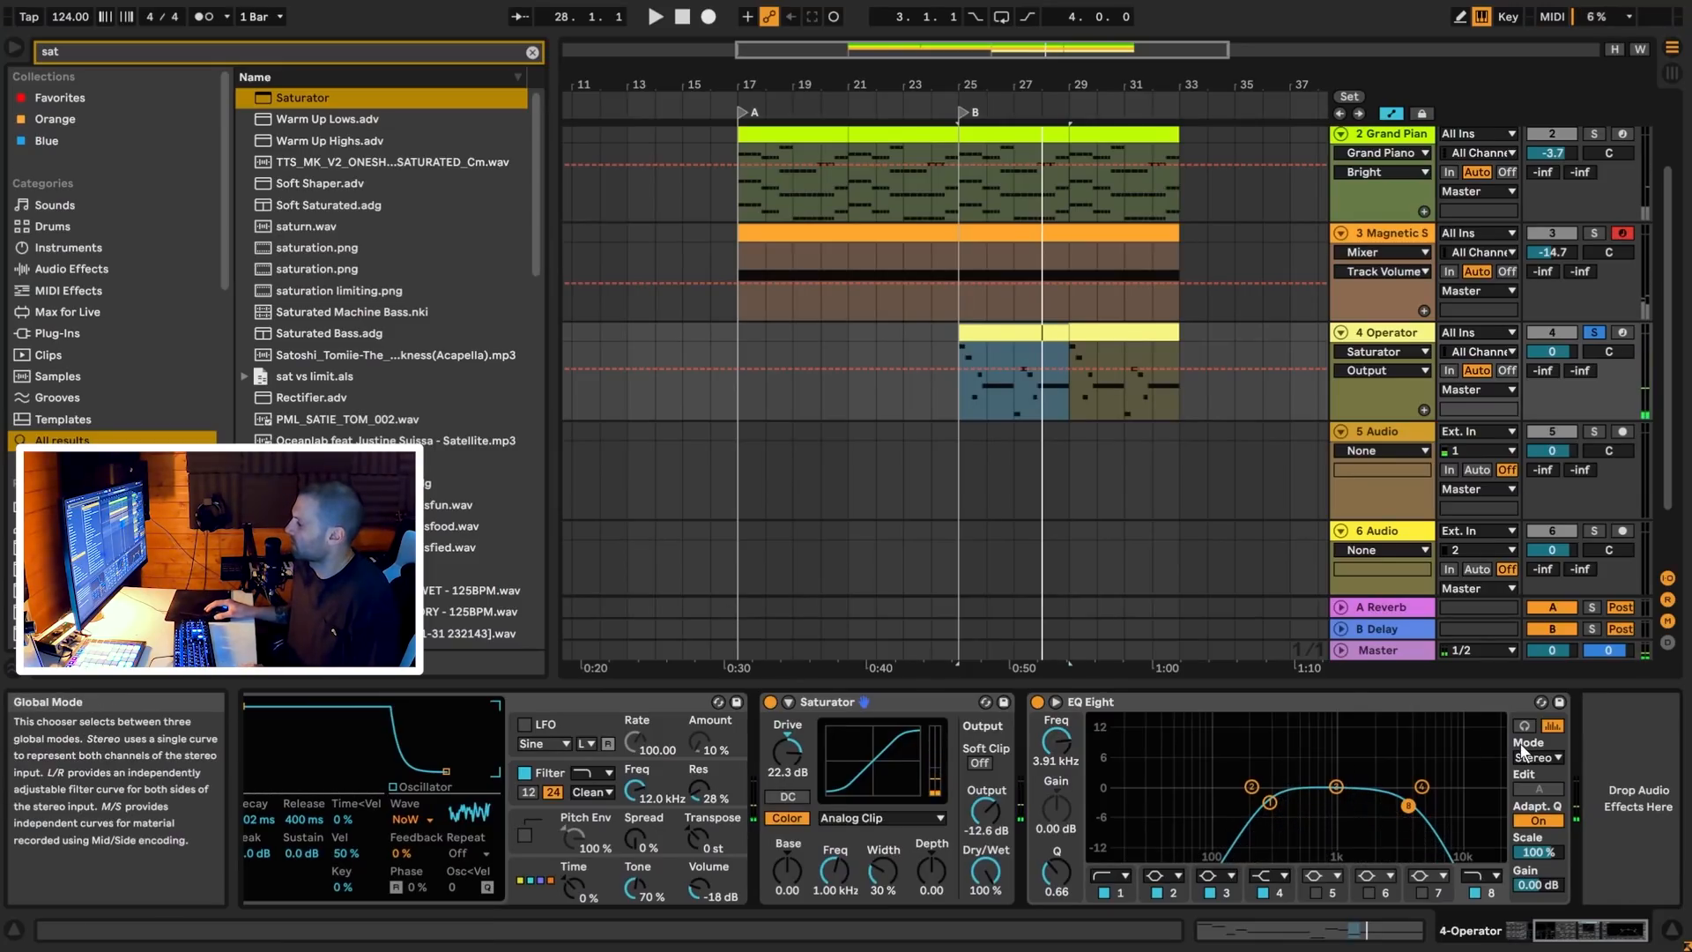
Add Reverb after EQ Eight with 85% dry/wet and an 8.57 s decay time, and play the melody
left_click(532, 53)
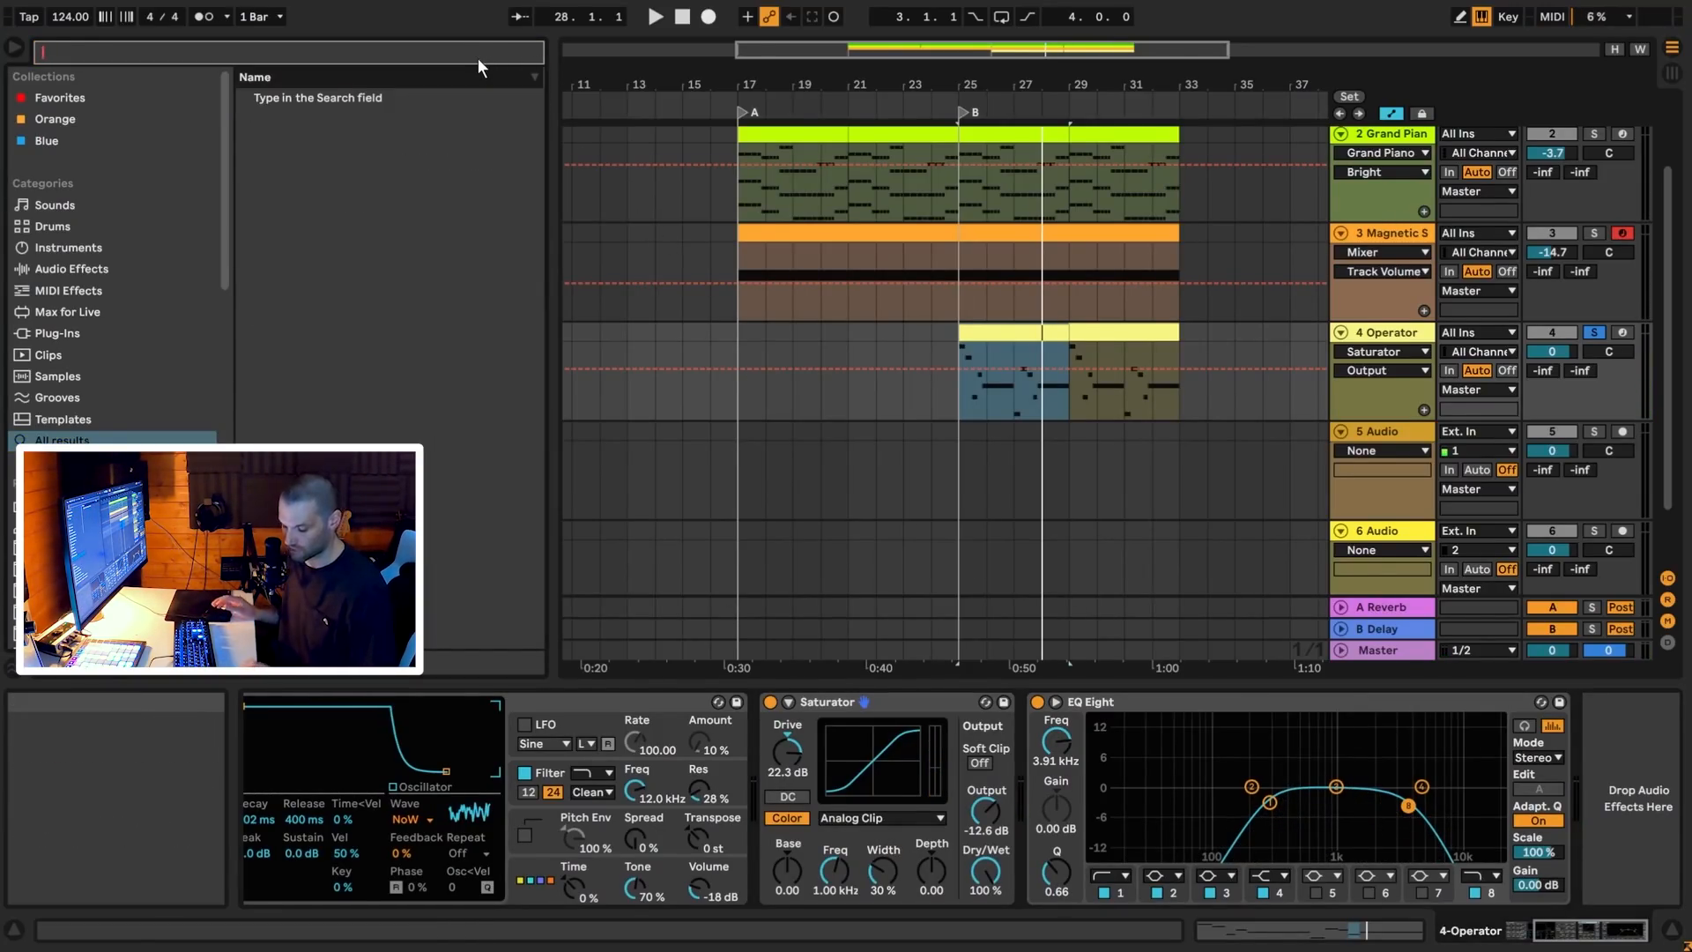
type("reverb")
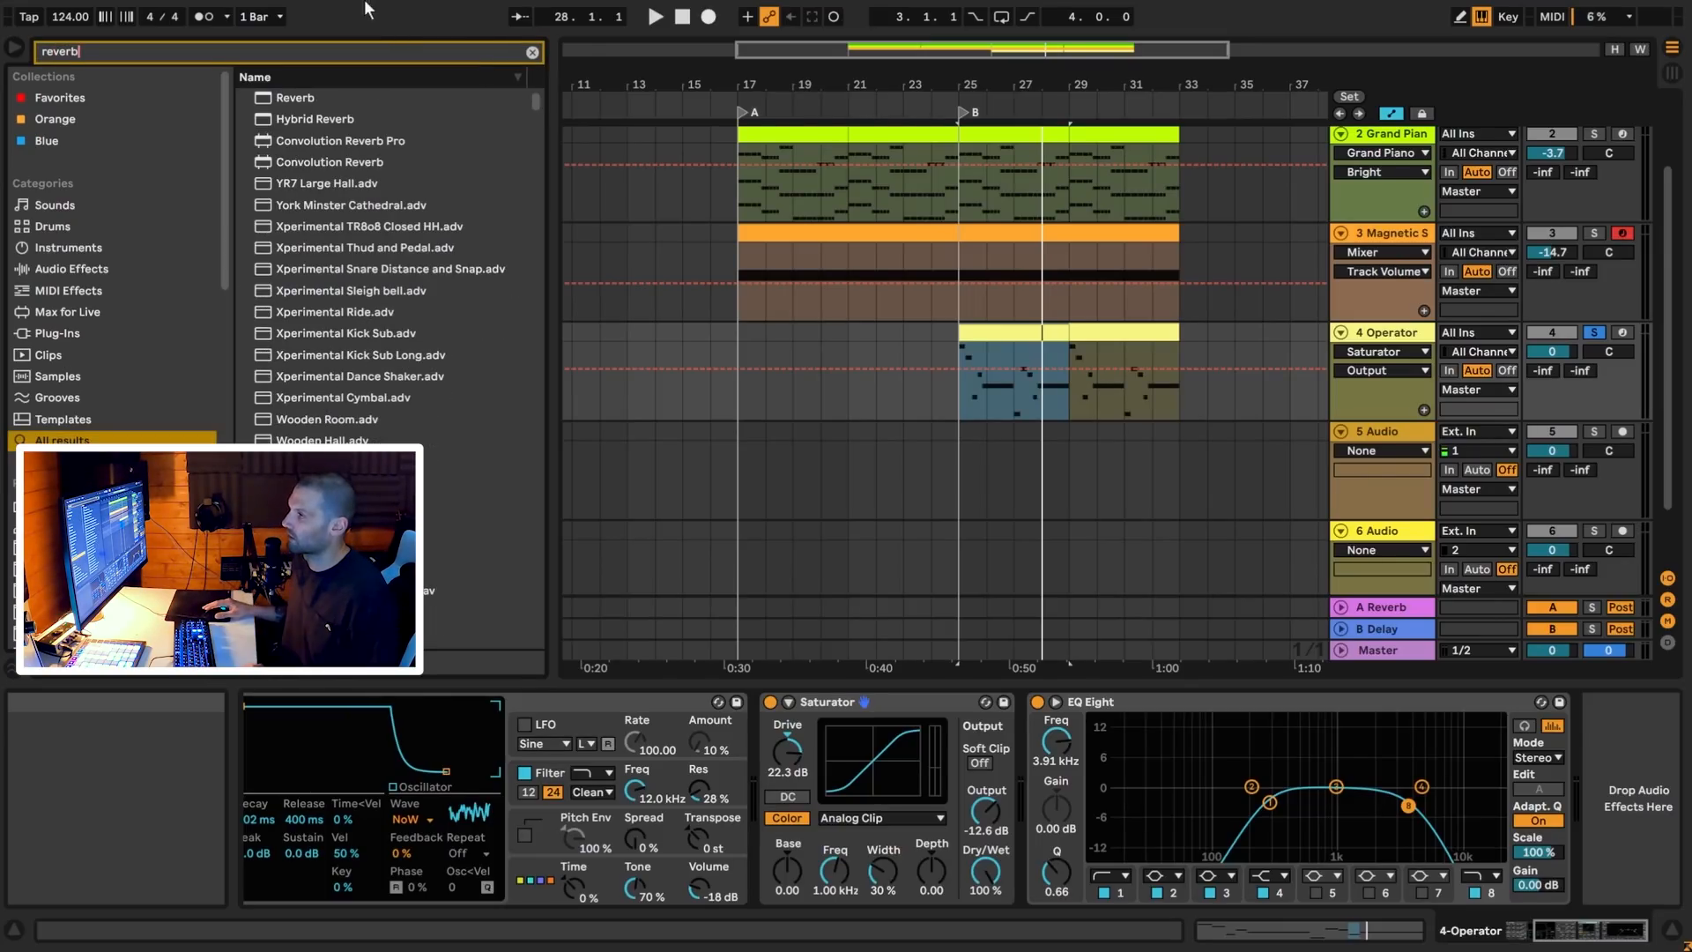
double_click(314, 99)
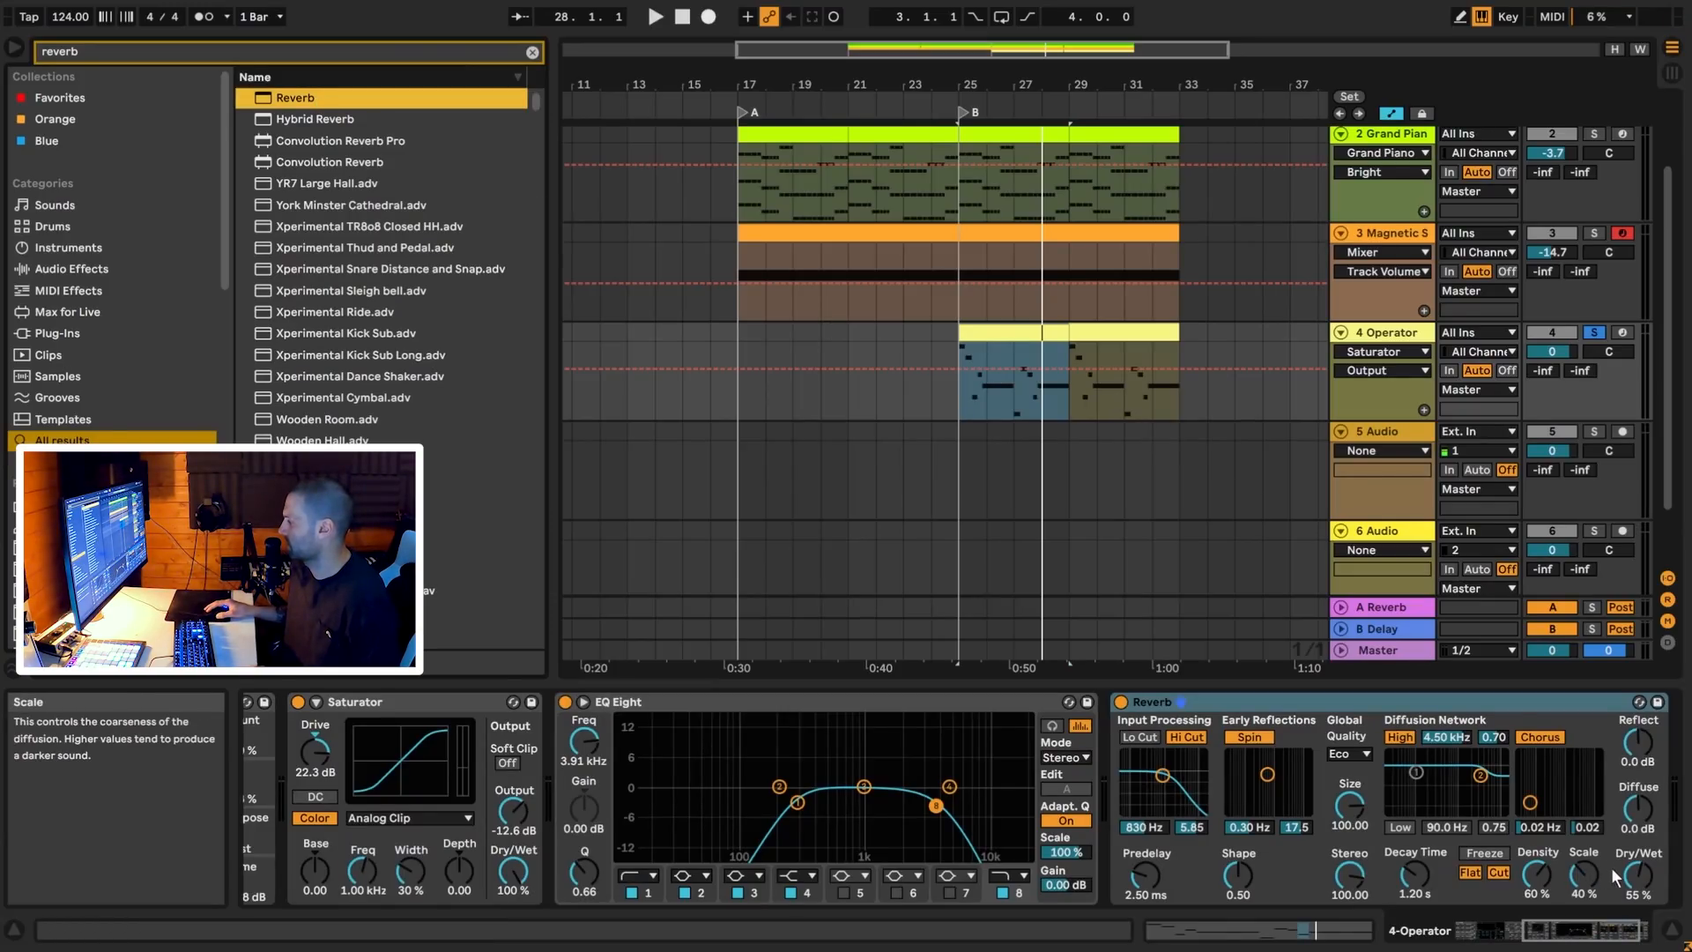
left_click_drag(1637, 875, 1637, 868)
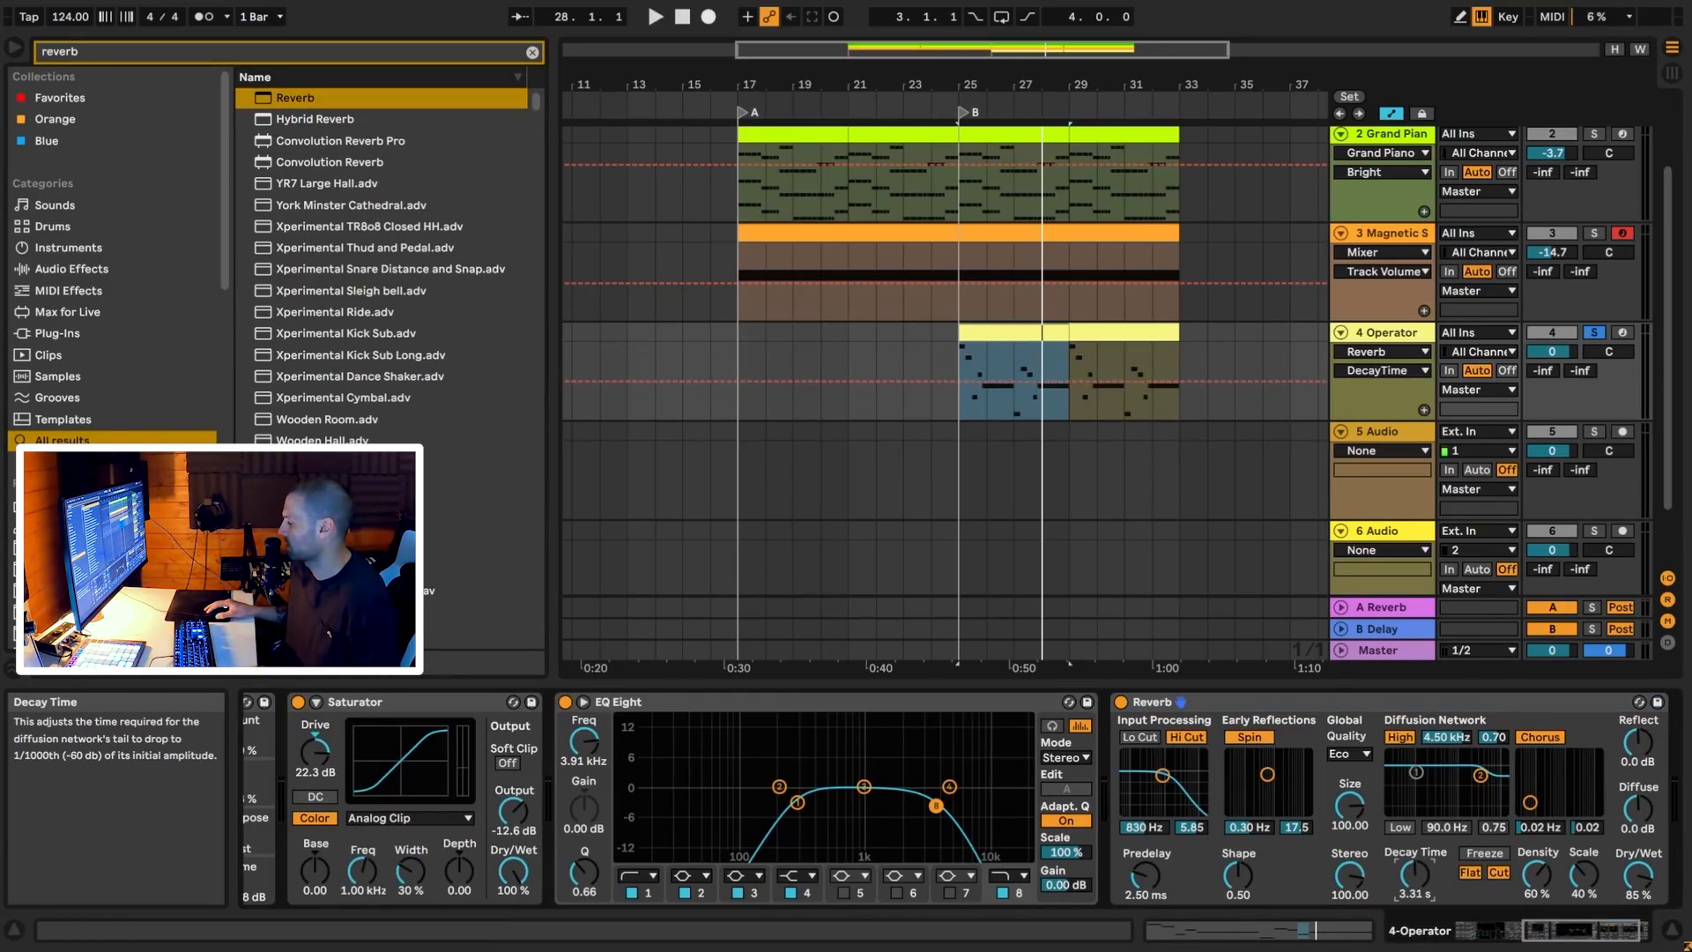
key("space")
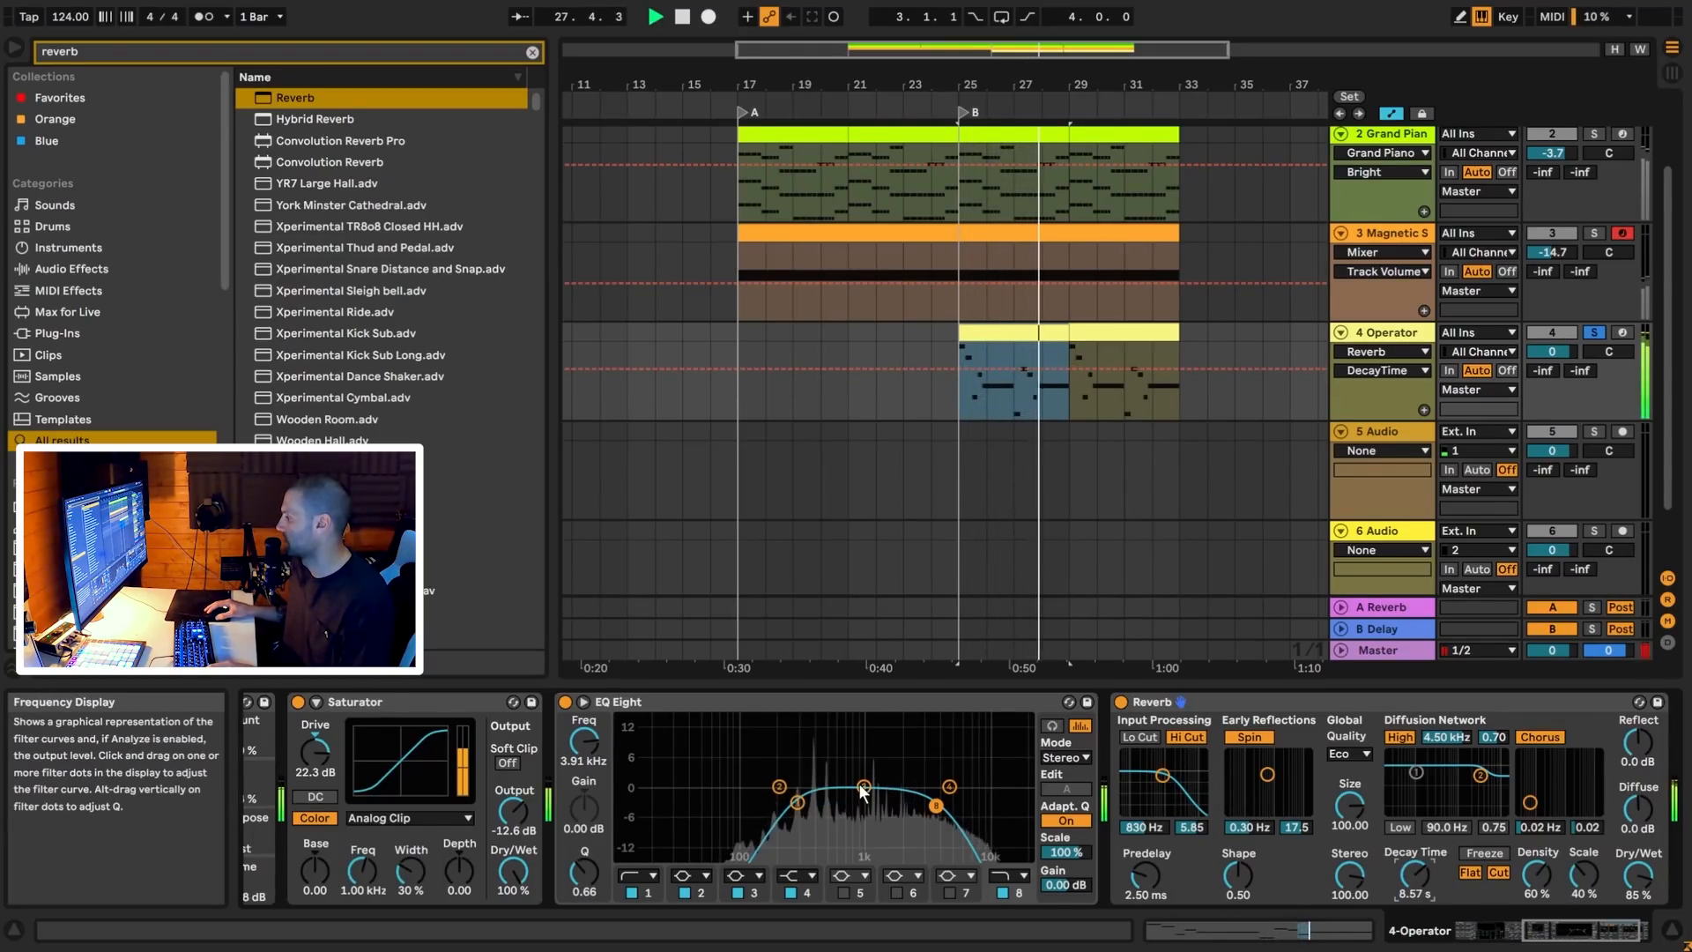
Enable the Reverb's input low cut, set its input filter to 2.31 kHz, and audition the change
left_click(1138, 736)
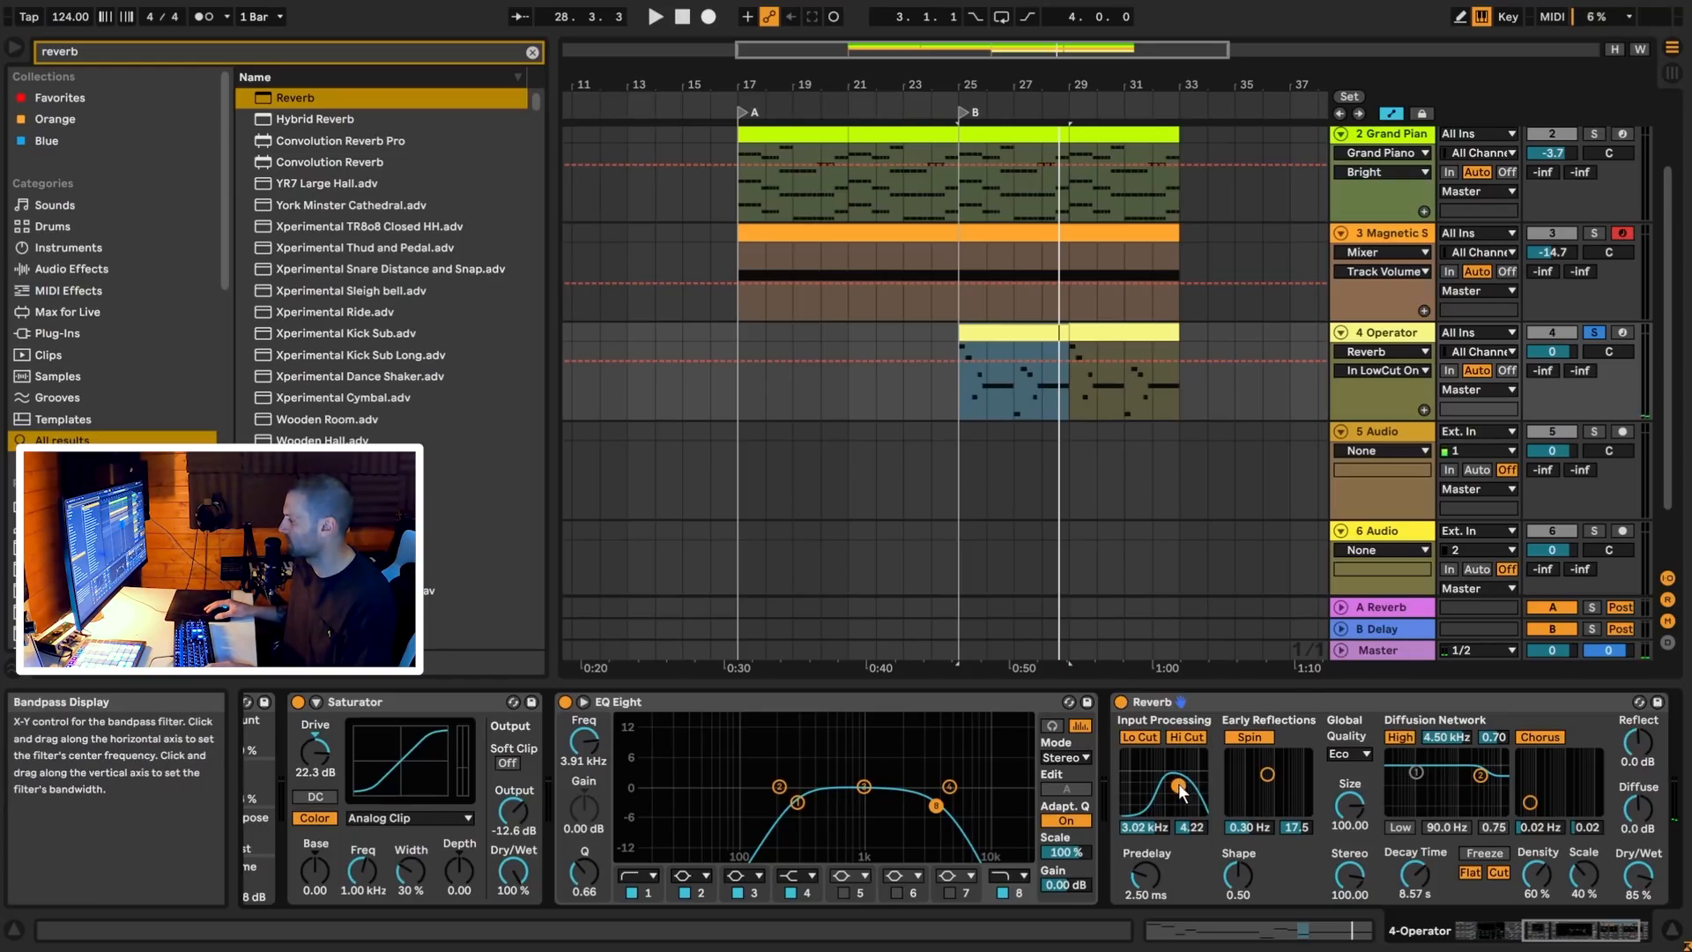
key("space")
left_click_drag(1178, 785, 1175, 785)
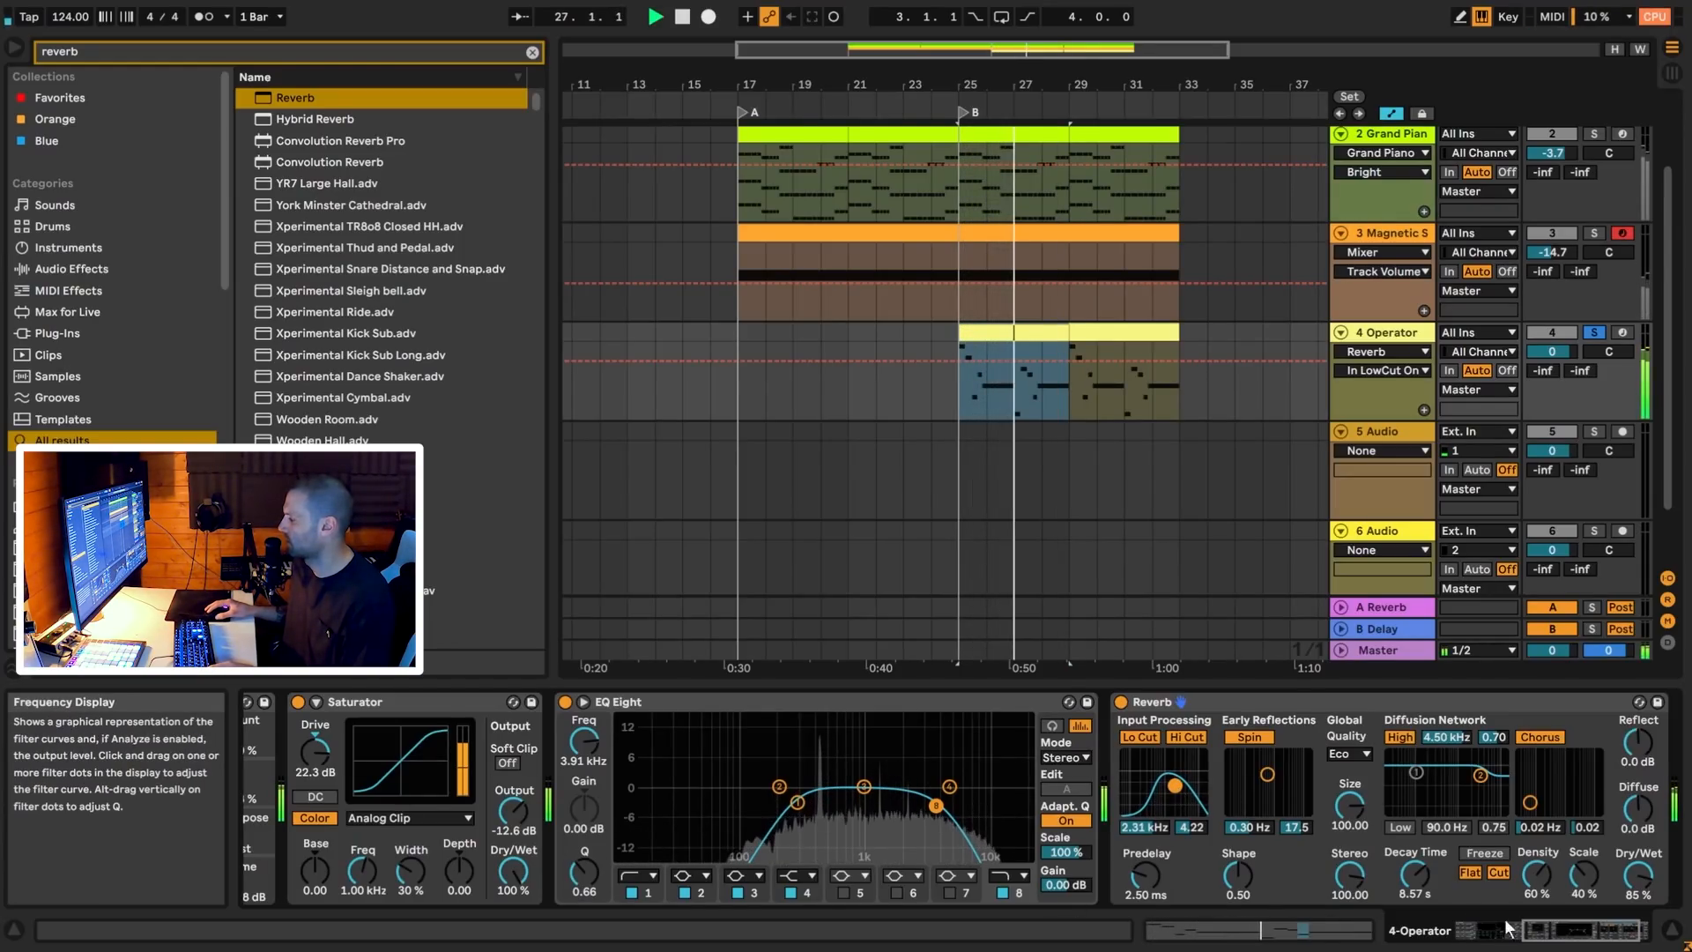
Lower oscillator B's level to -23 dB in Operator and replay the melody
left_click(1468, 921)
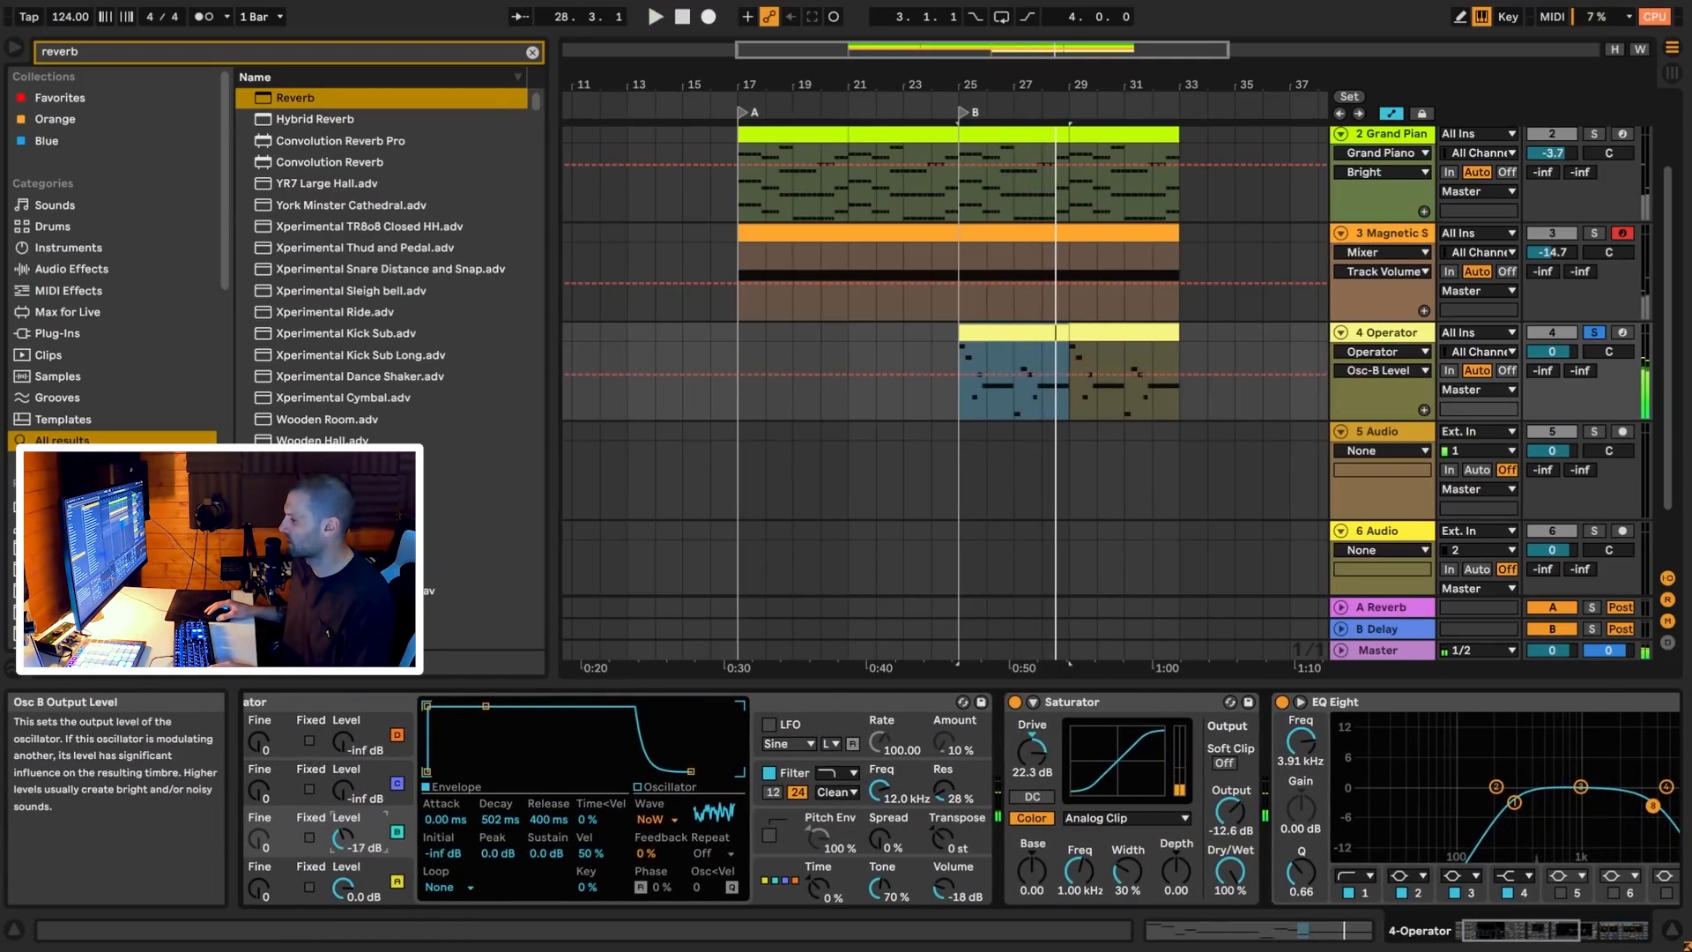
left_click_drag(342, 837, 342, 845)
key("space")
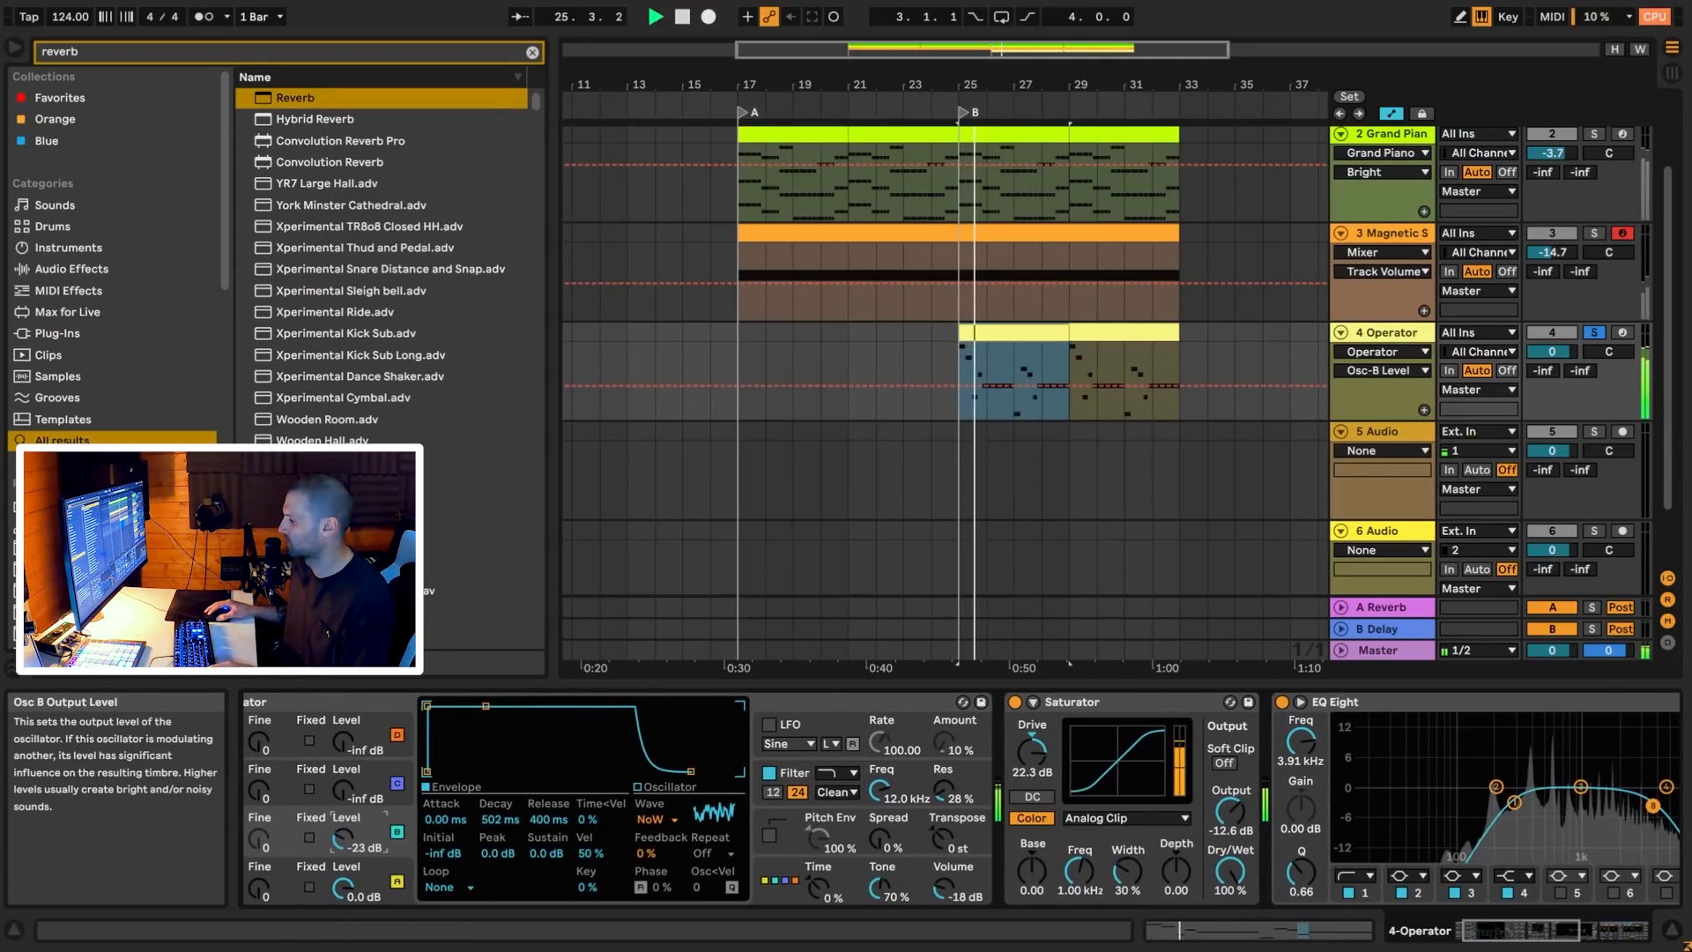
Lower EQ Eight's band 8 high-cut to 2.20 kHz with Q 0.75 and set the Reverb dry/wet to 87%
left_click_drag(1538, 929, 1563, 929)
left_click_drag(1368, 805, 1341, 832)
left_click_drag(1539, 929, 1582, 929)
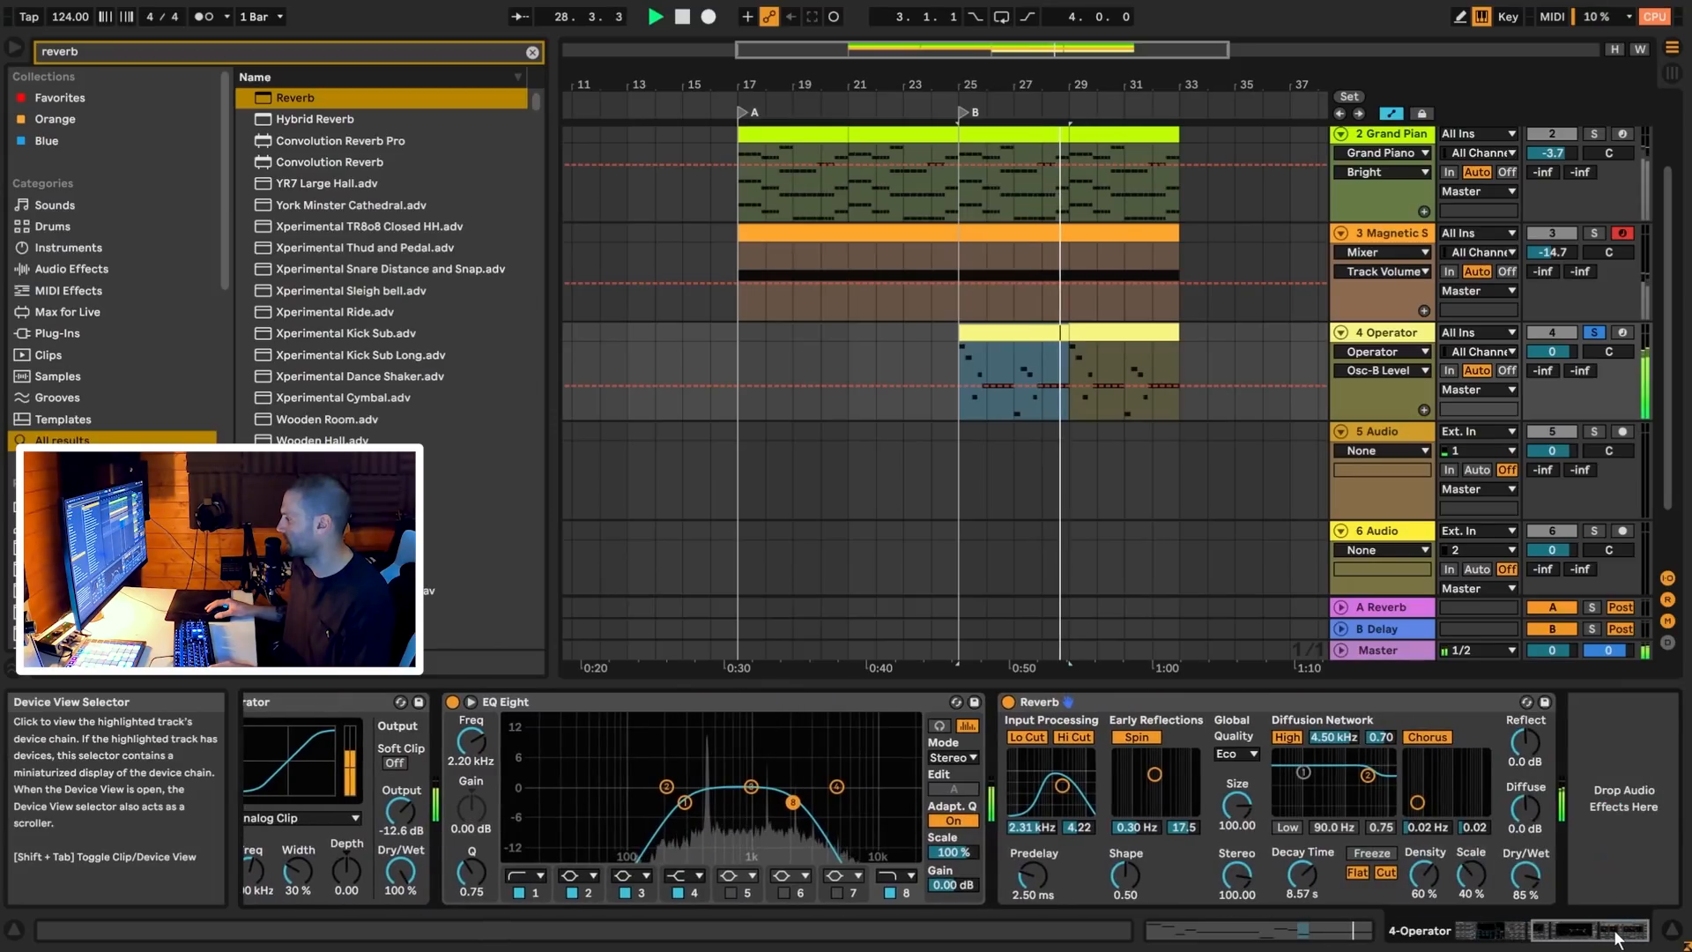
left_click_drag(1512, 885, 1512, 882)
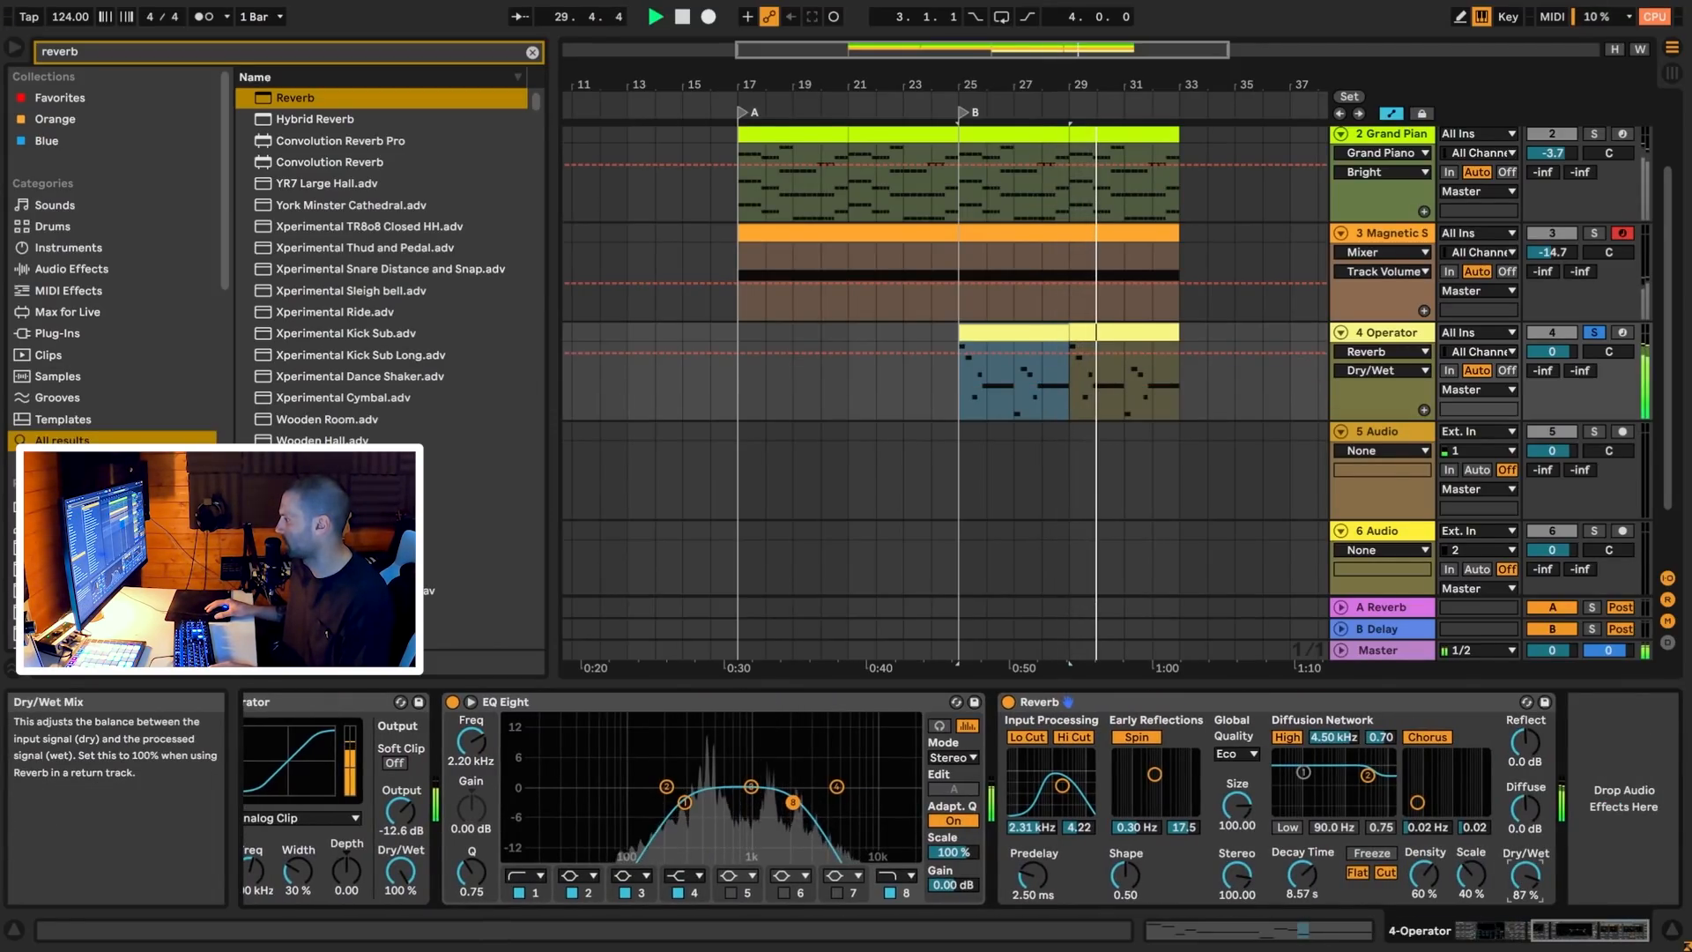
Unsolo the Operator track, play section B with all tracks, and set the Operator track volume to 1.3 dB
left_click(1593, 332)
left_click(947, 388)
key("space")
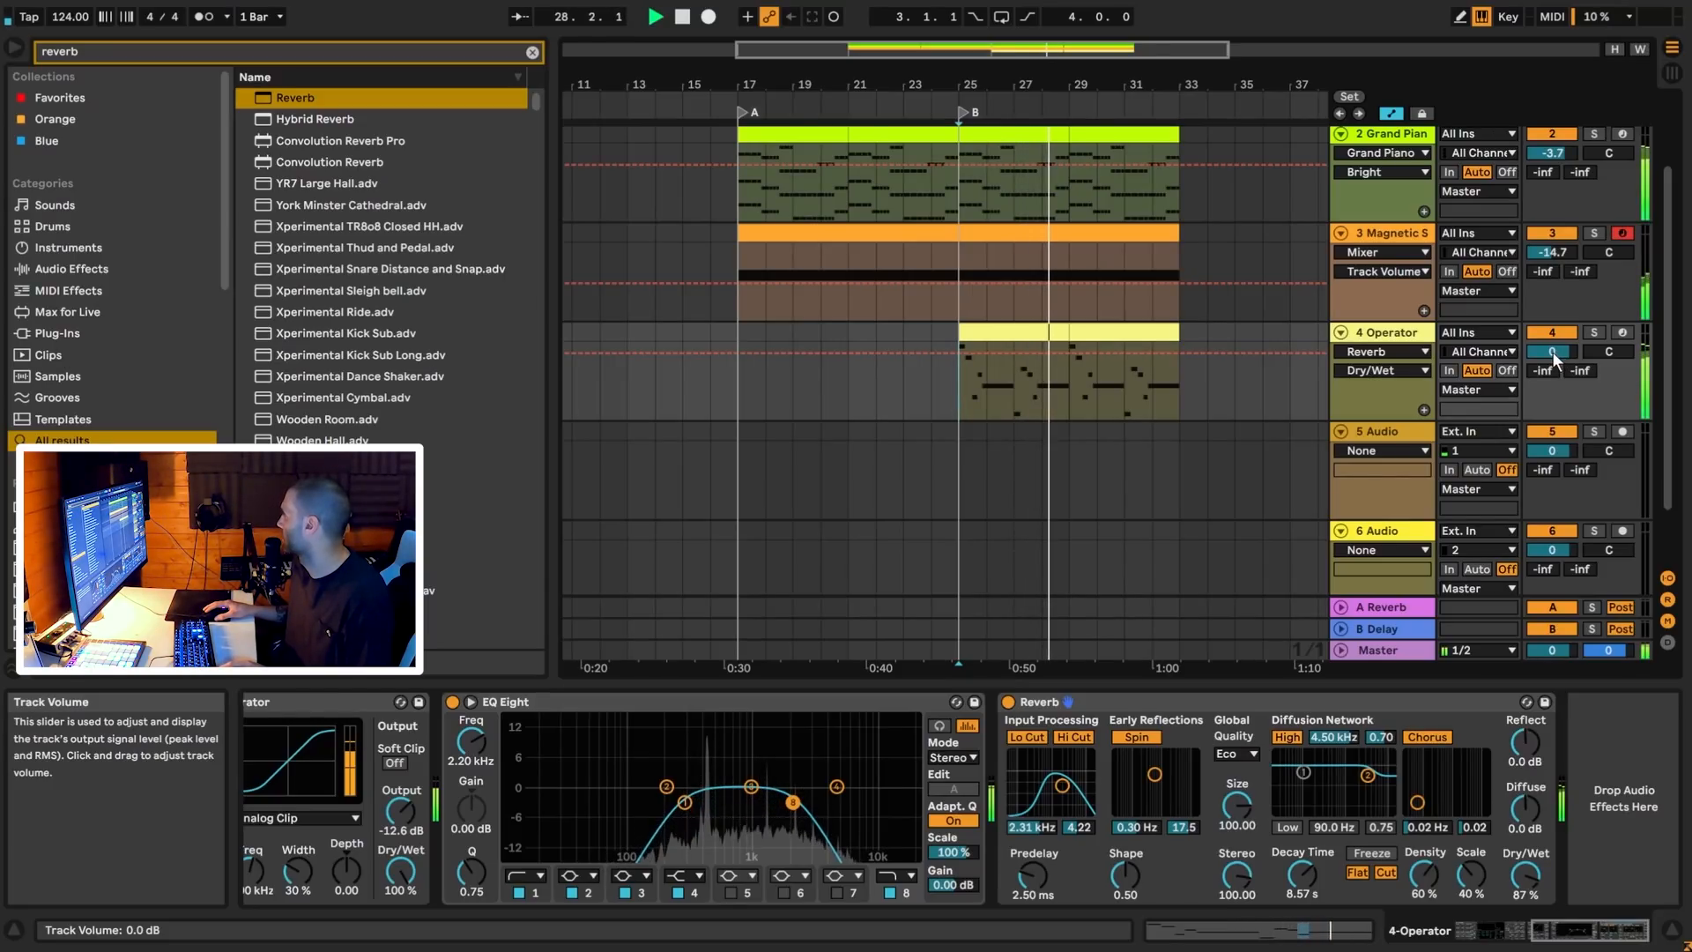
left_click_drag(1552, 351, 1552, 341)
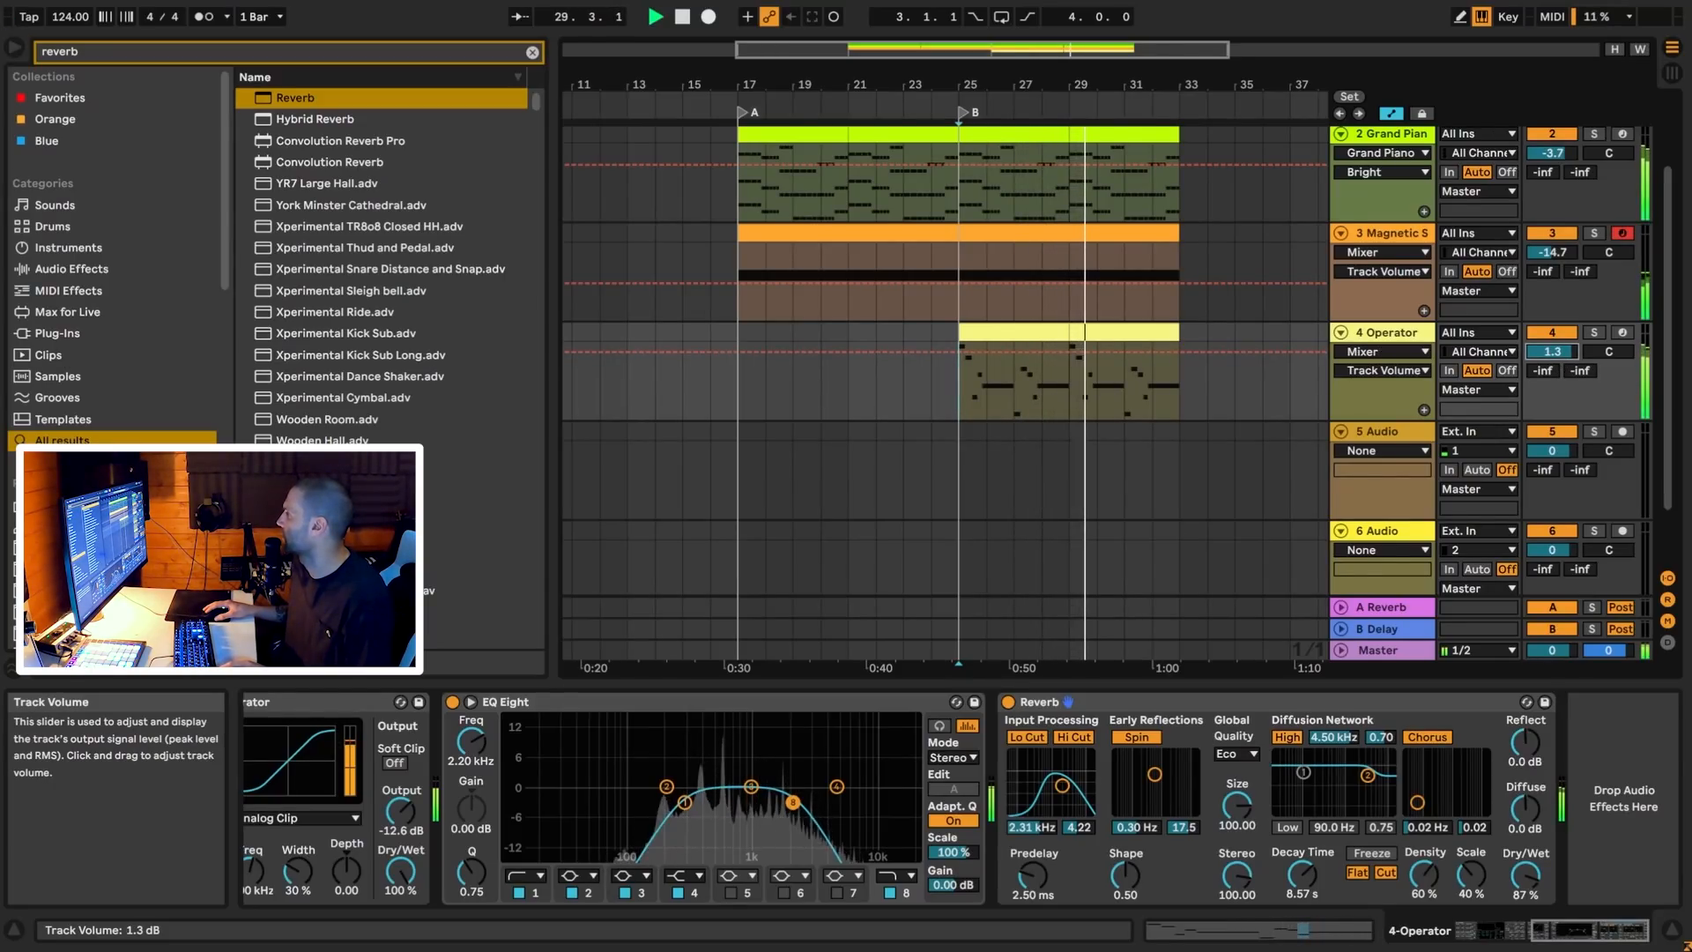
key("space")
Raise the G3 note at beat 1.3 of the second Operator clip by an octave to G4, and play from bar 29
double_click(1106, 337)
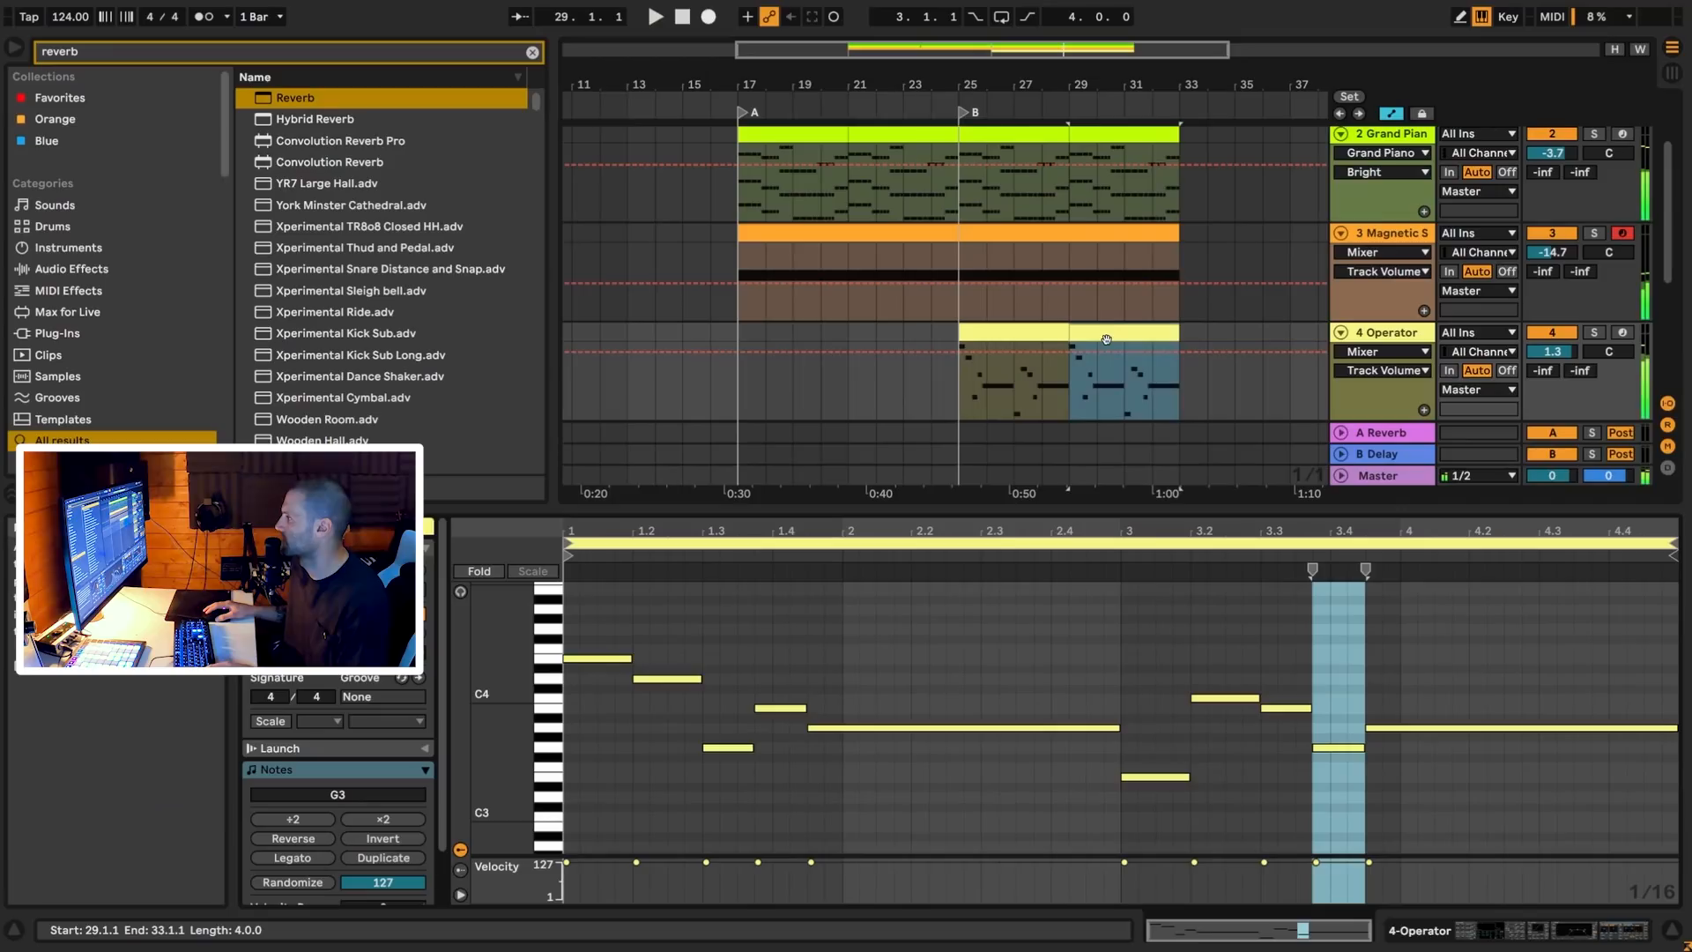
left_click(727, 748)
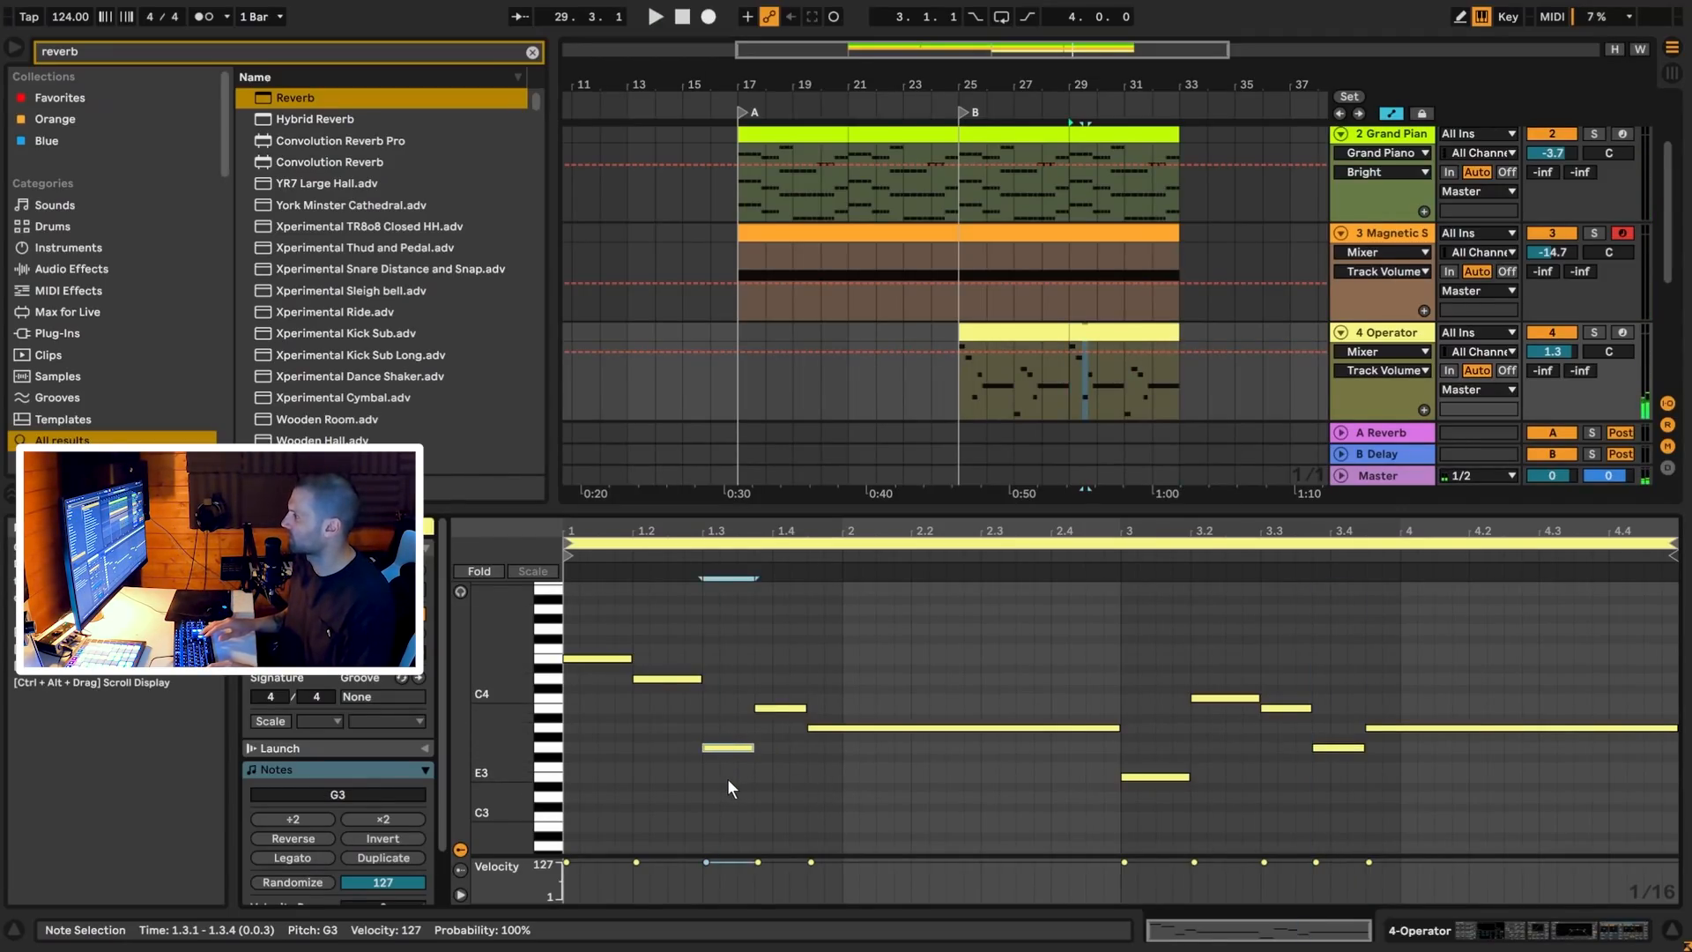
key("shift+Up")
left_click(1065, 389)
key("space")
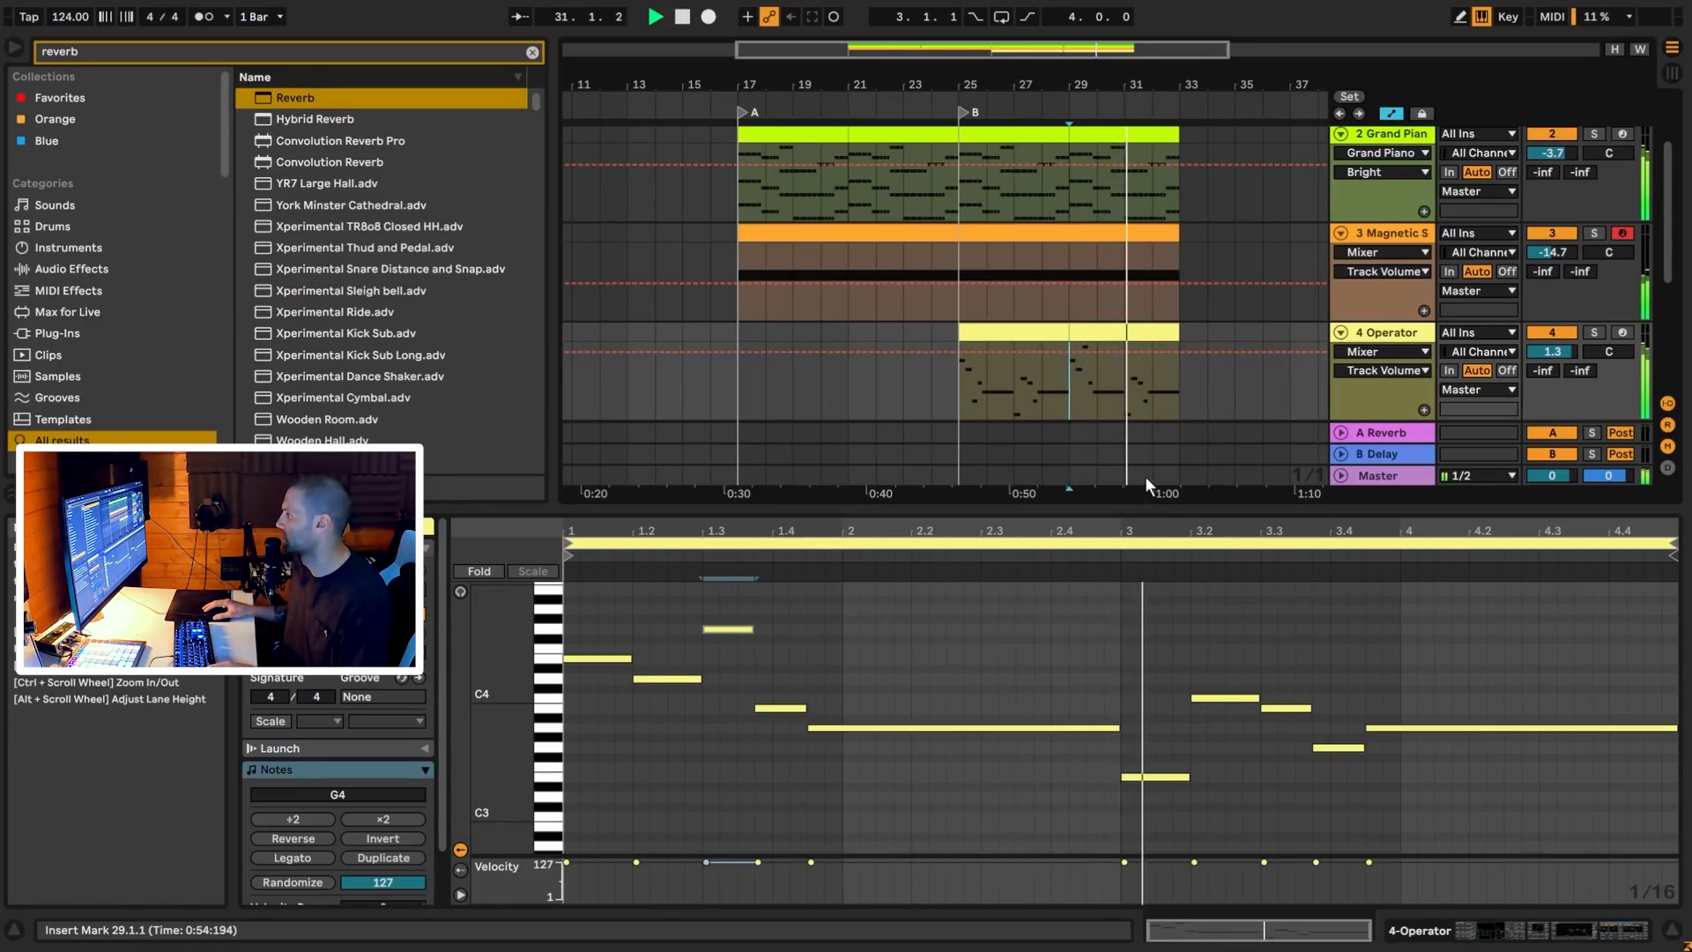
left_click(739, 398)
key("space")
Copy the first four-bar Grand Piano clip to a new MIDI track below Operator, starting at bar 17
left_click(1389, 332)
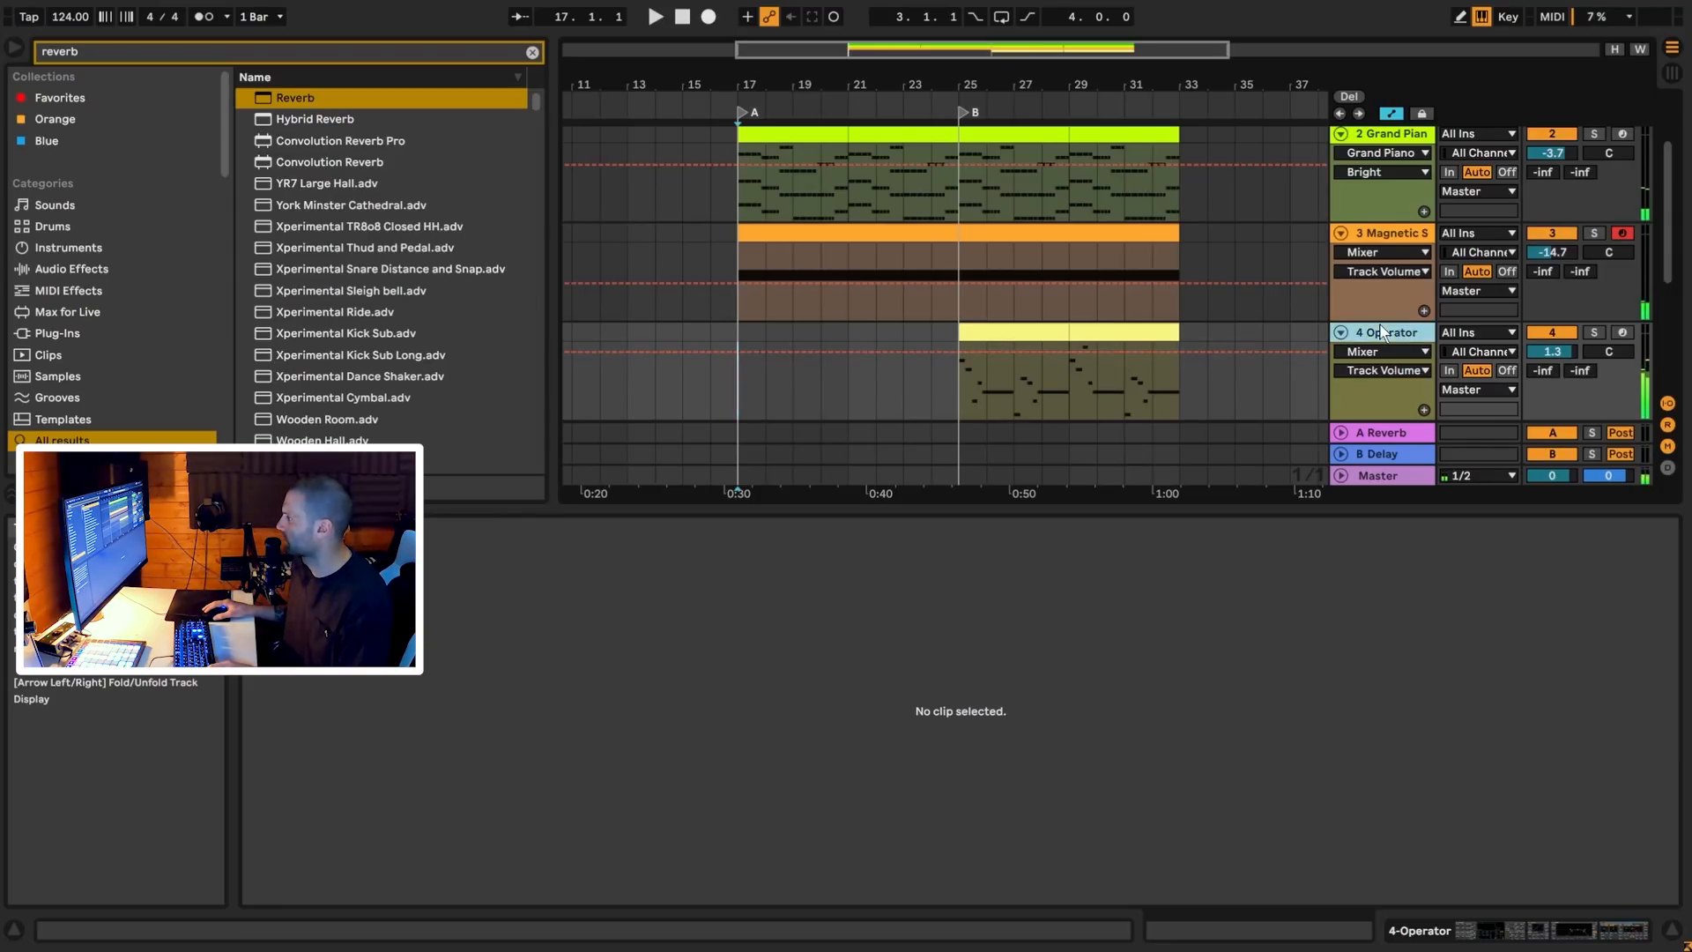
key("ctrl+t")
key("ctrl+t")
scroll(1379, 445, "up", 3)
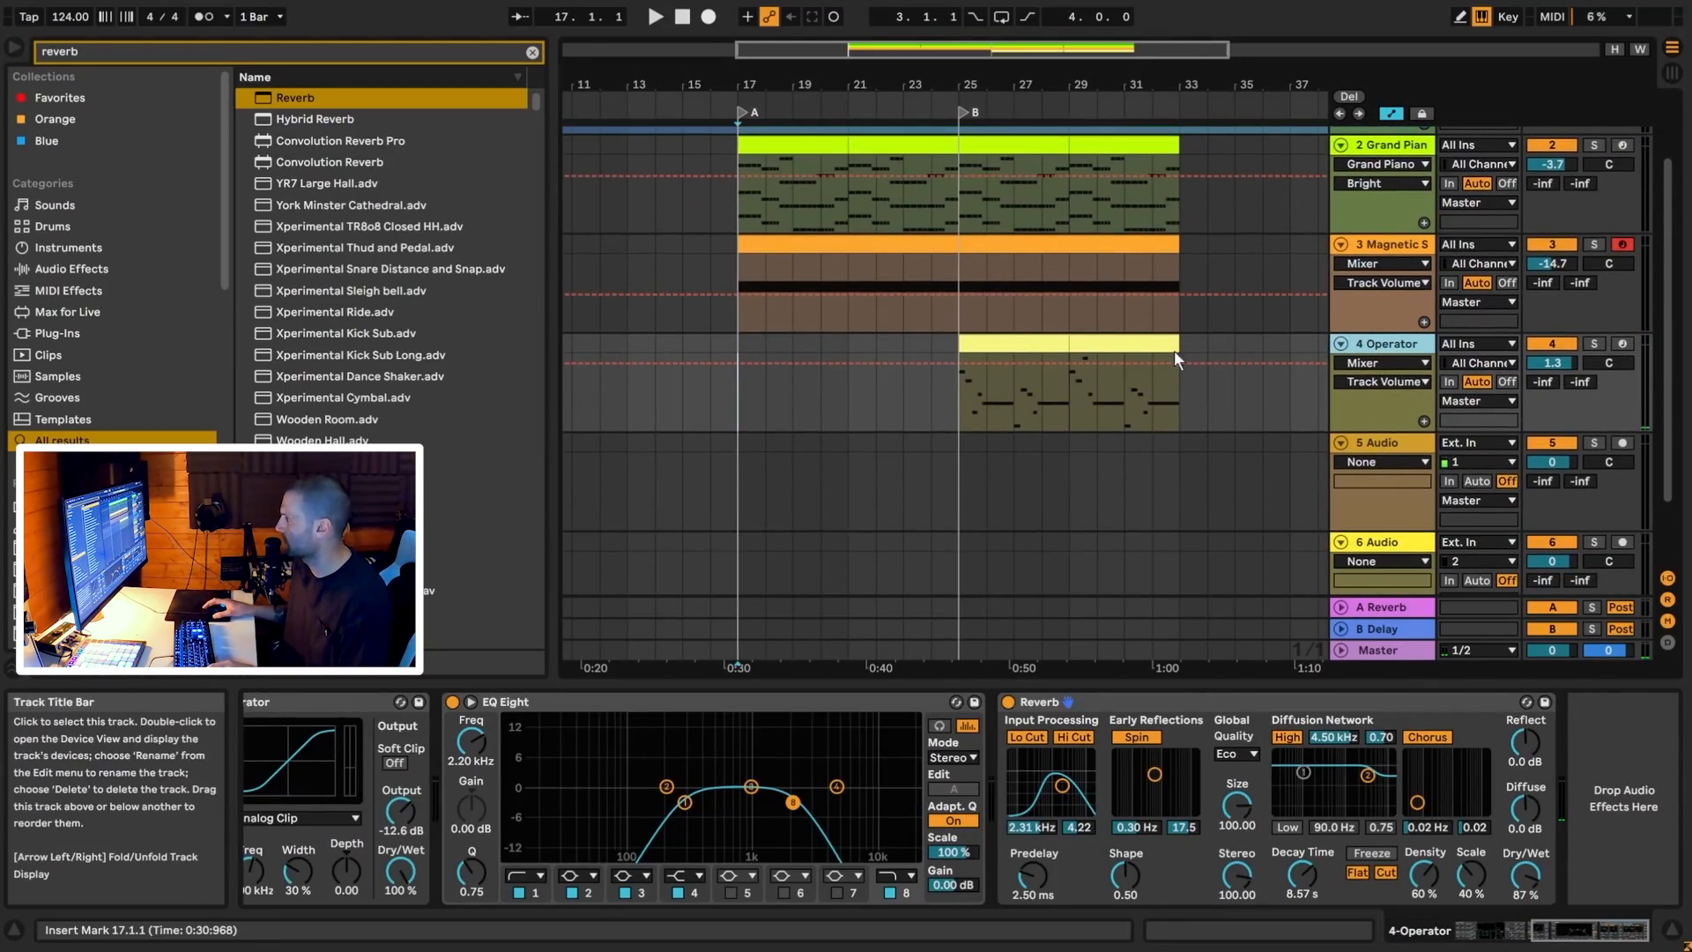
left_click(824, 236)
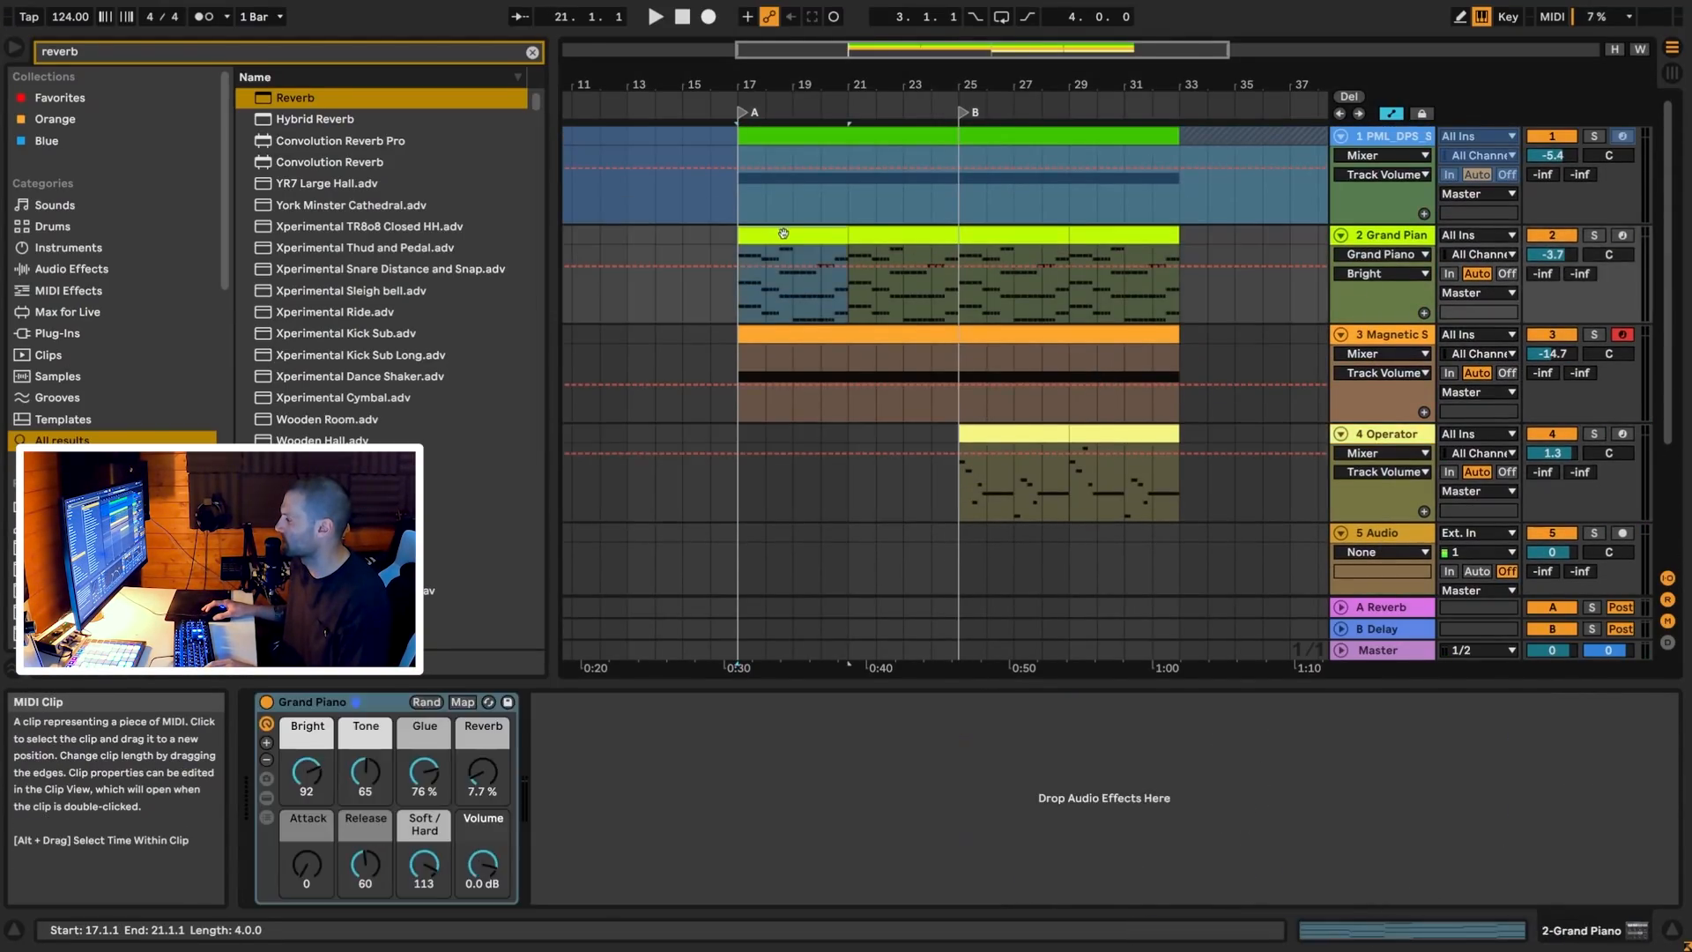
double_click(823, 237)
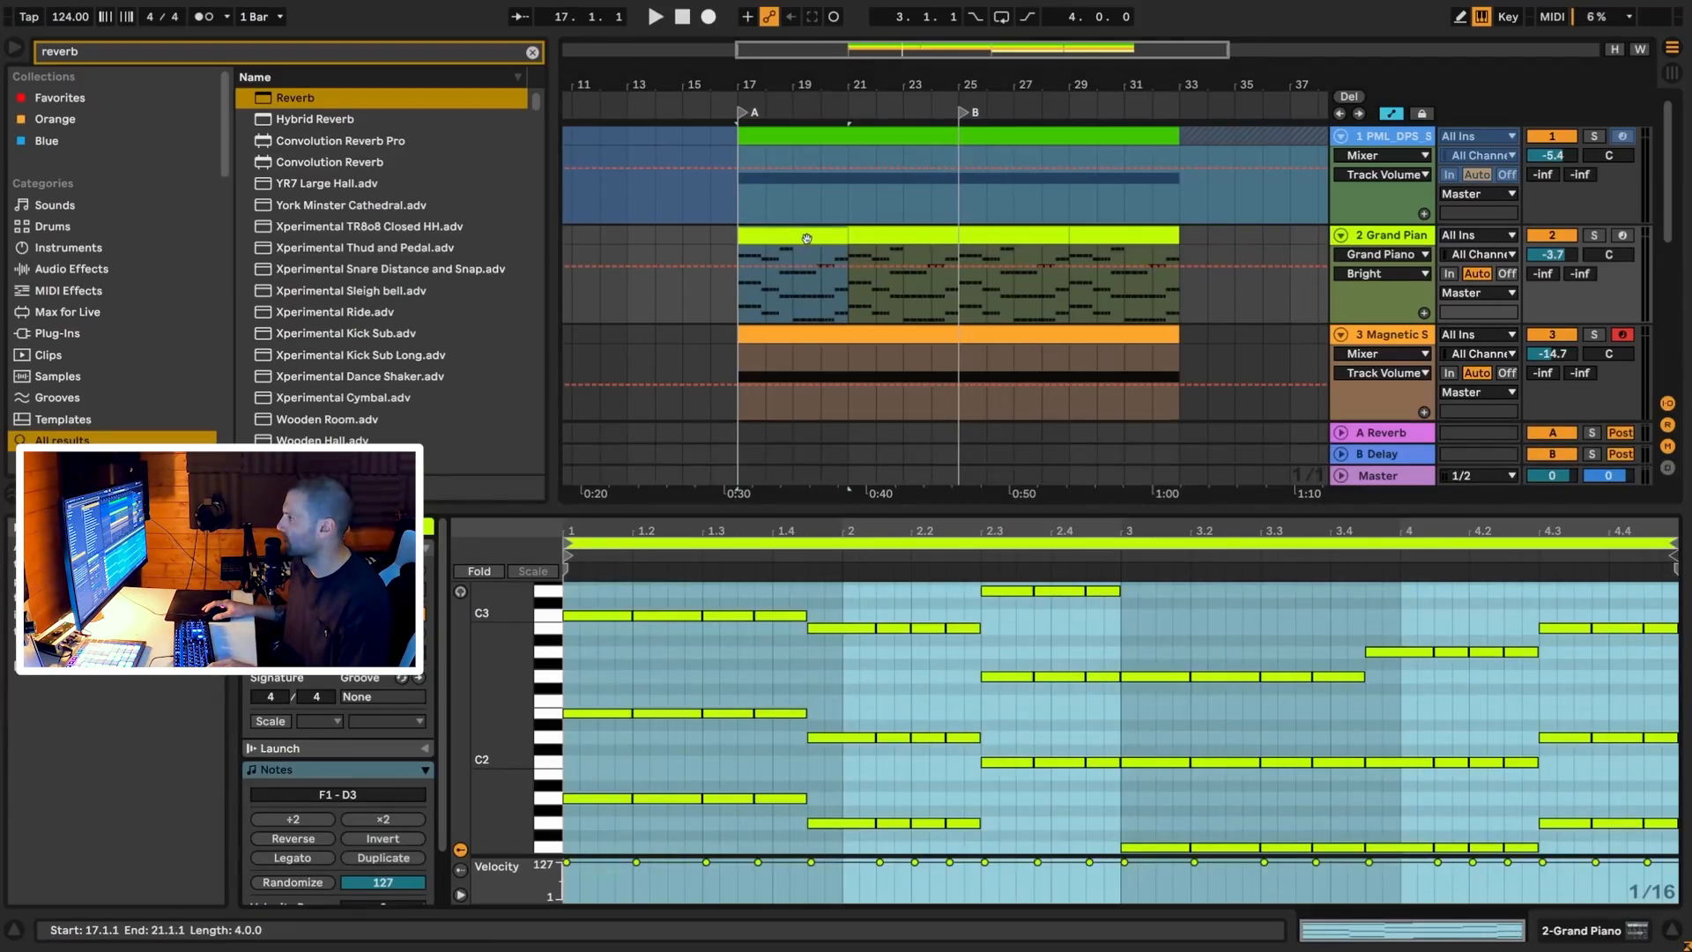
left_click(802, 264)
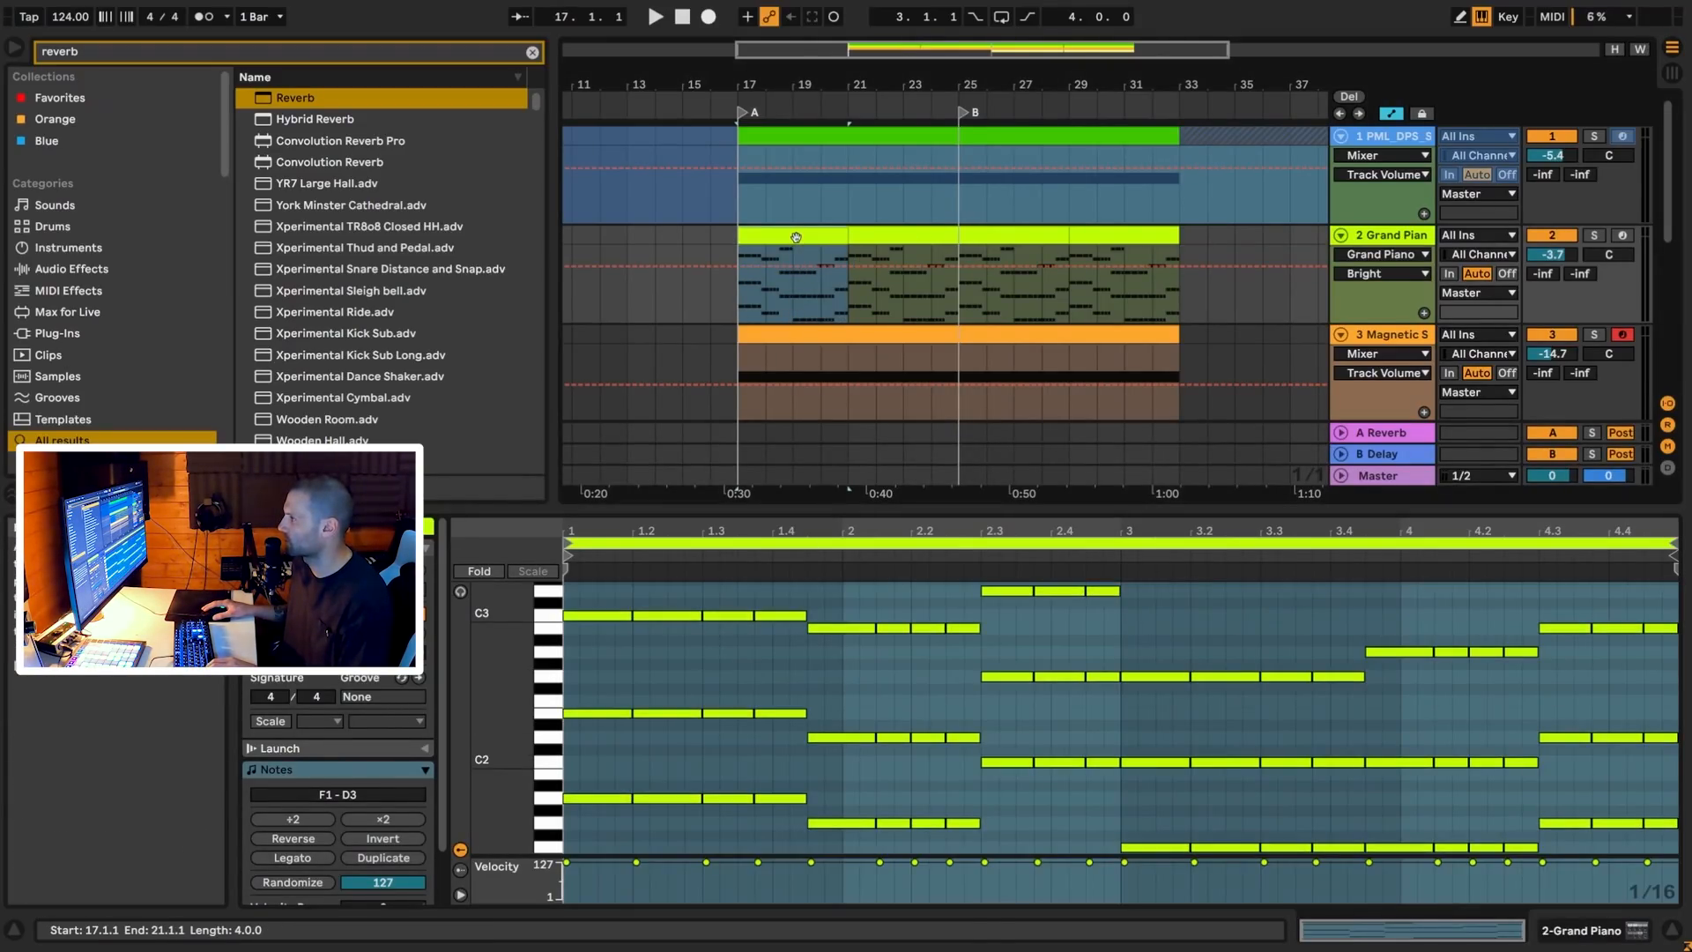
scroll(798, 272, "down", 3)
scroll(798, 275, "down", 2)
left_click(1390, 198)
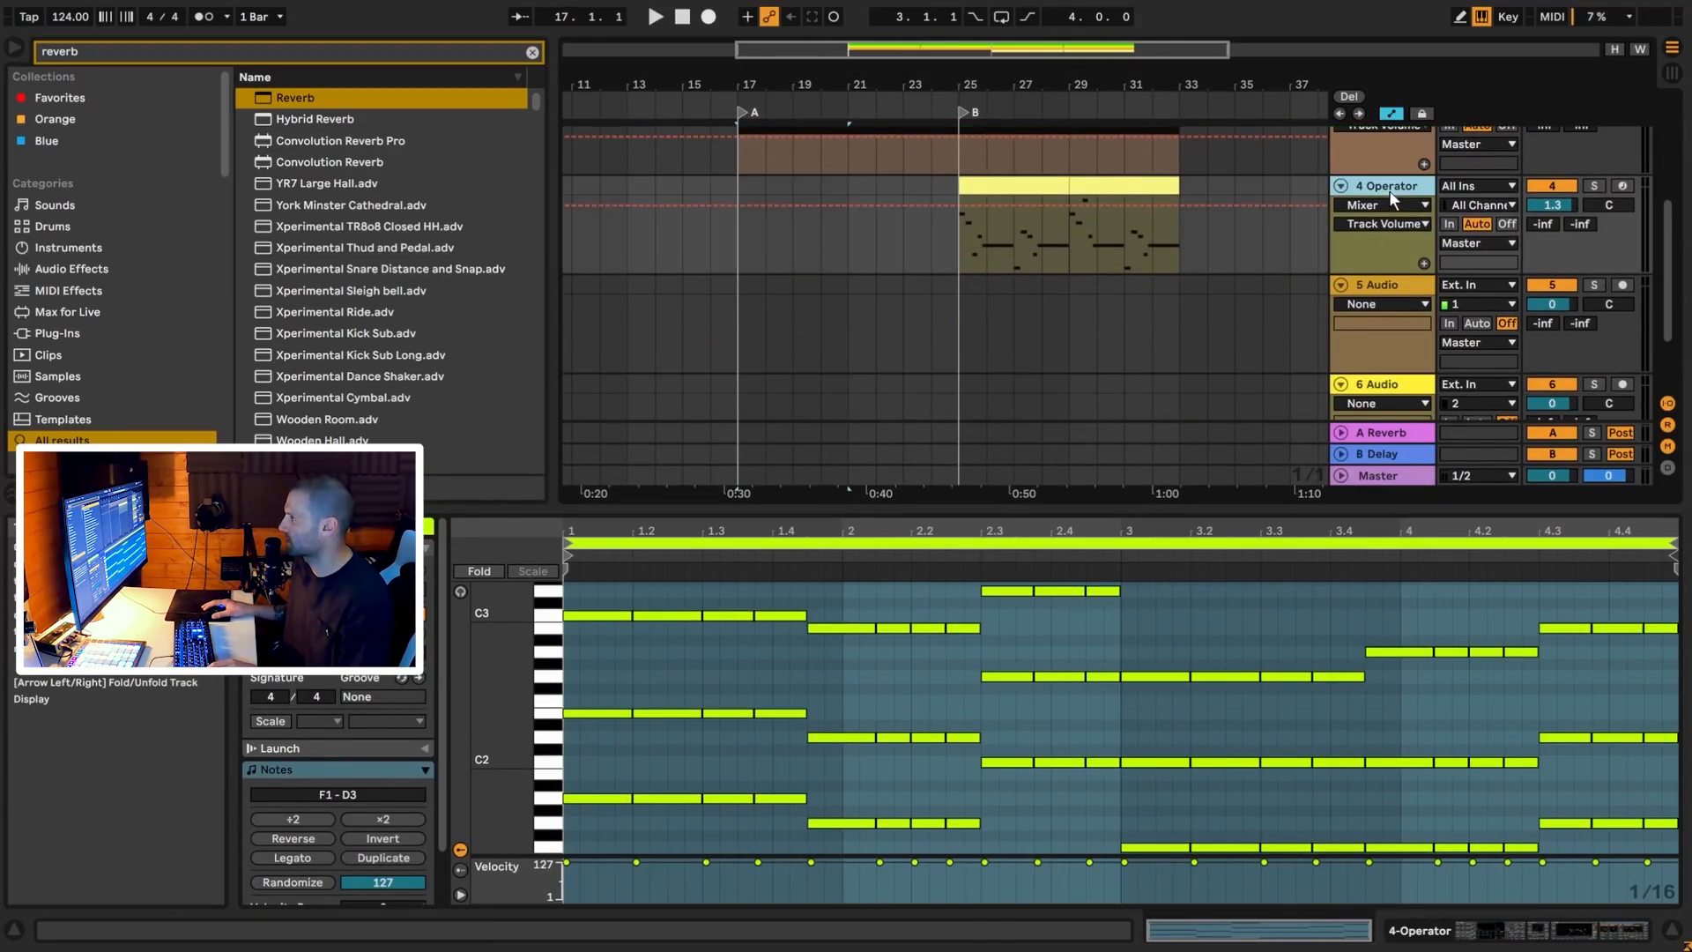
left_click(742, 321)
key("ctrl+v")
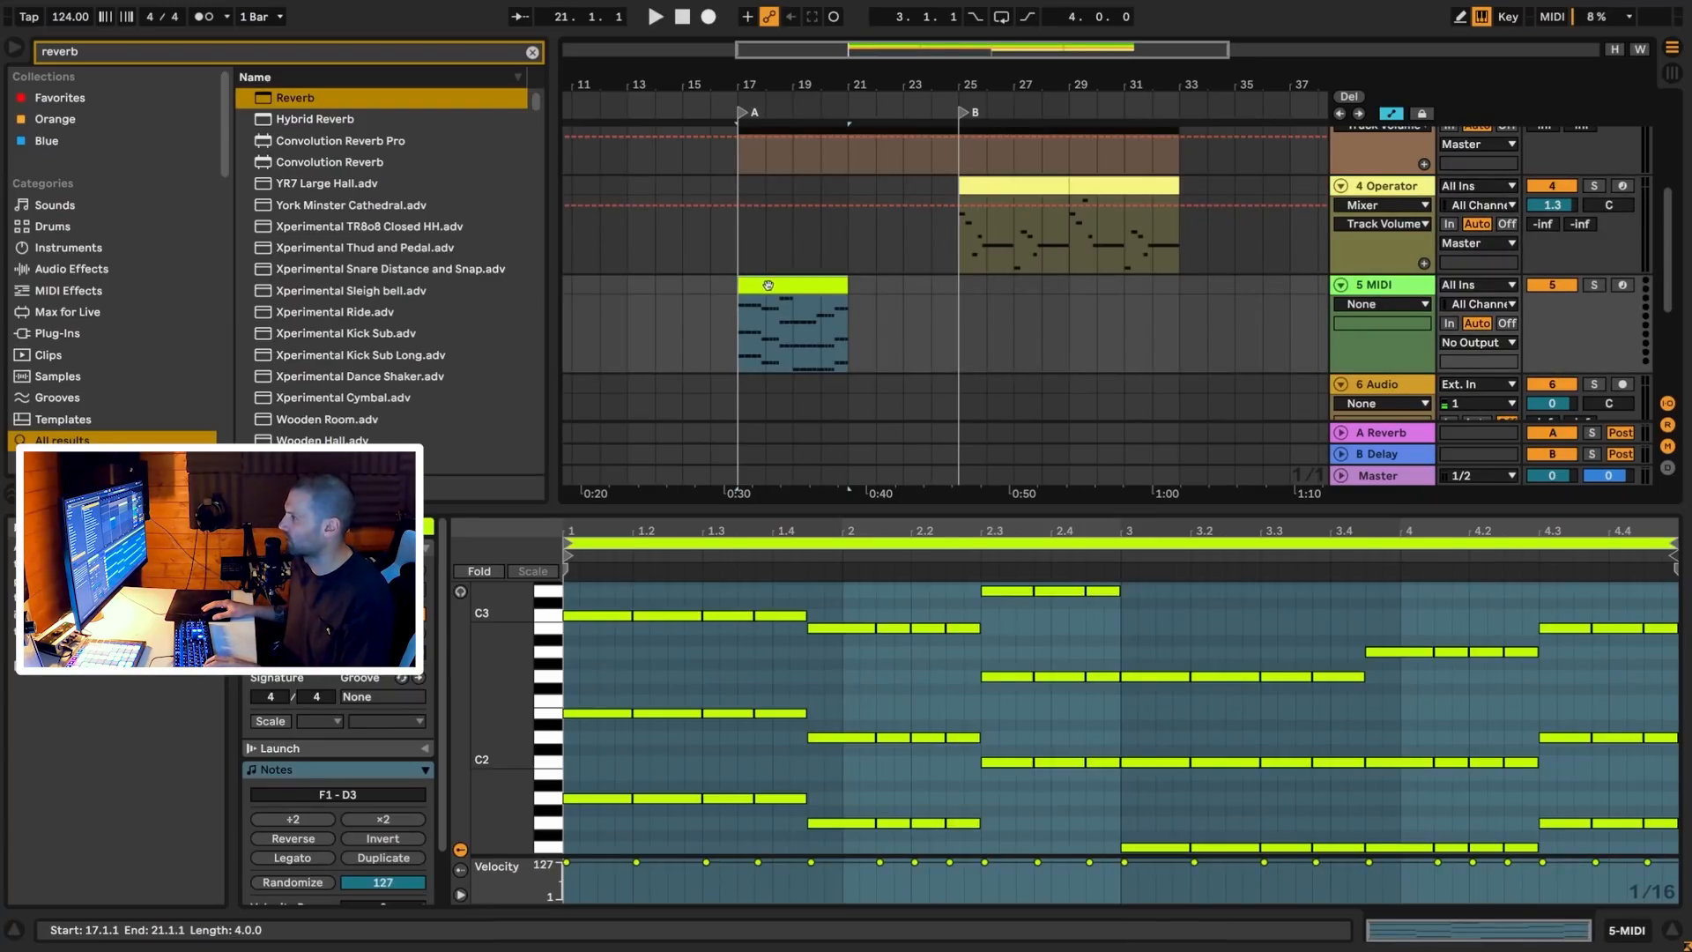
Delete the upper chord notes from the copied clip, leaving only the lowest note of each chord
left_click_drag(502, 628, 460, 628)
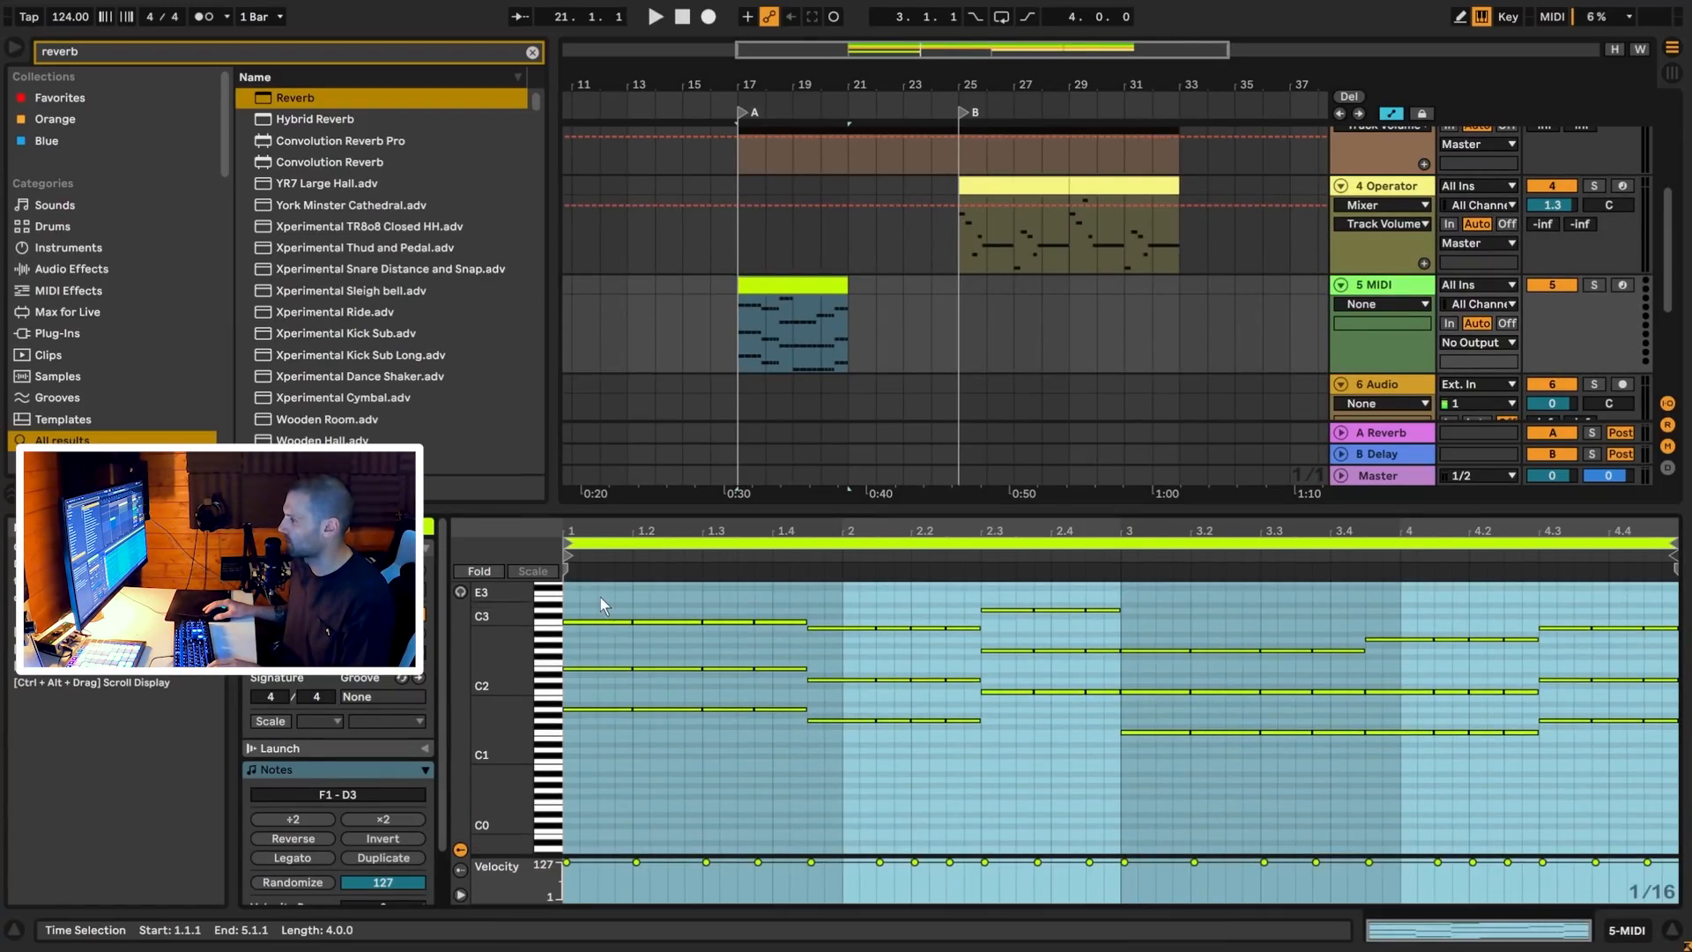
left_click_drag(600, 597, 976, 673)
key("Delete")
scroll(1000, 650, "up", 1)
left_click_drag(976, 608, 1678, 696)
key("Delete")
left_click_drag(1128, 674, 1678, 714)
key("Delete")
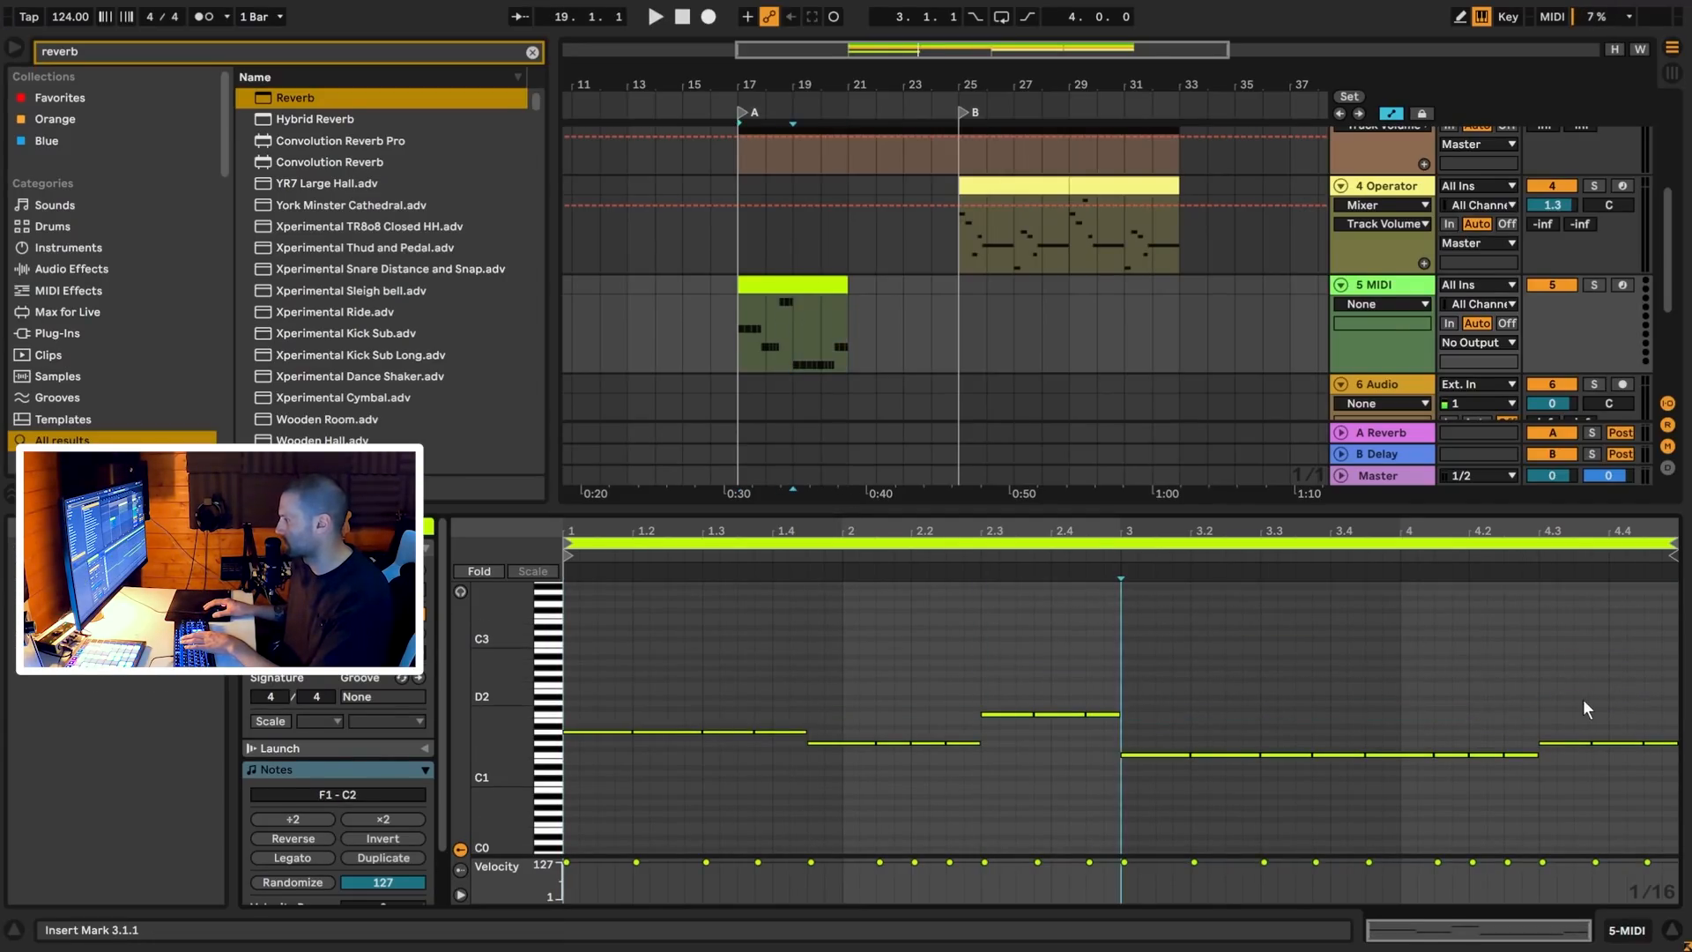
Search the browser for Operator and load it onto the new MIDI track
key("ctrl+t")
left_click(531, 52)
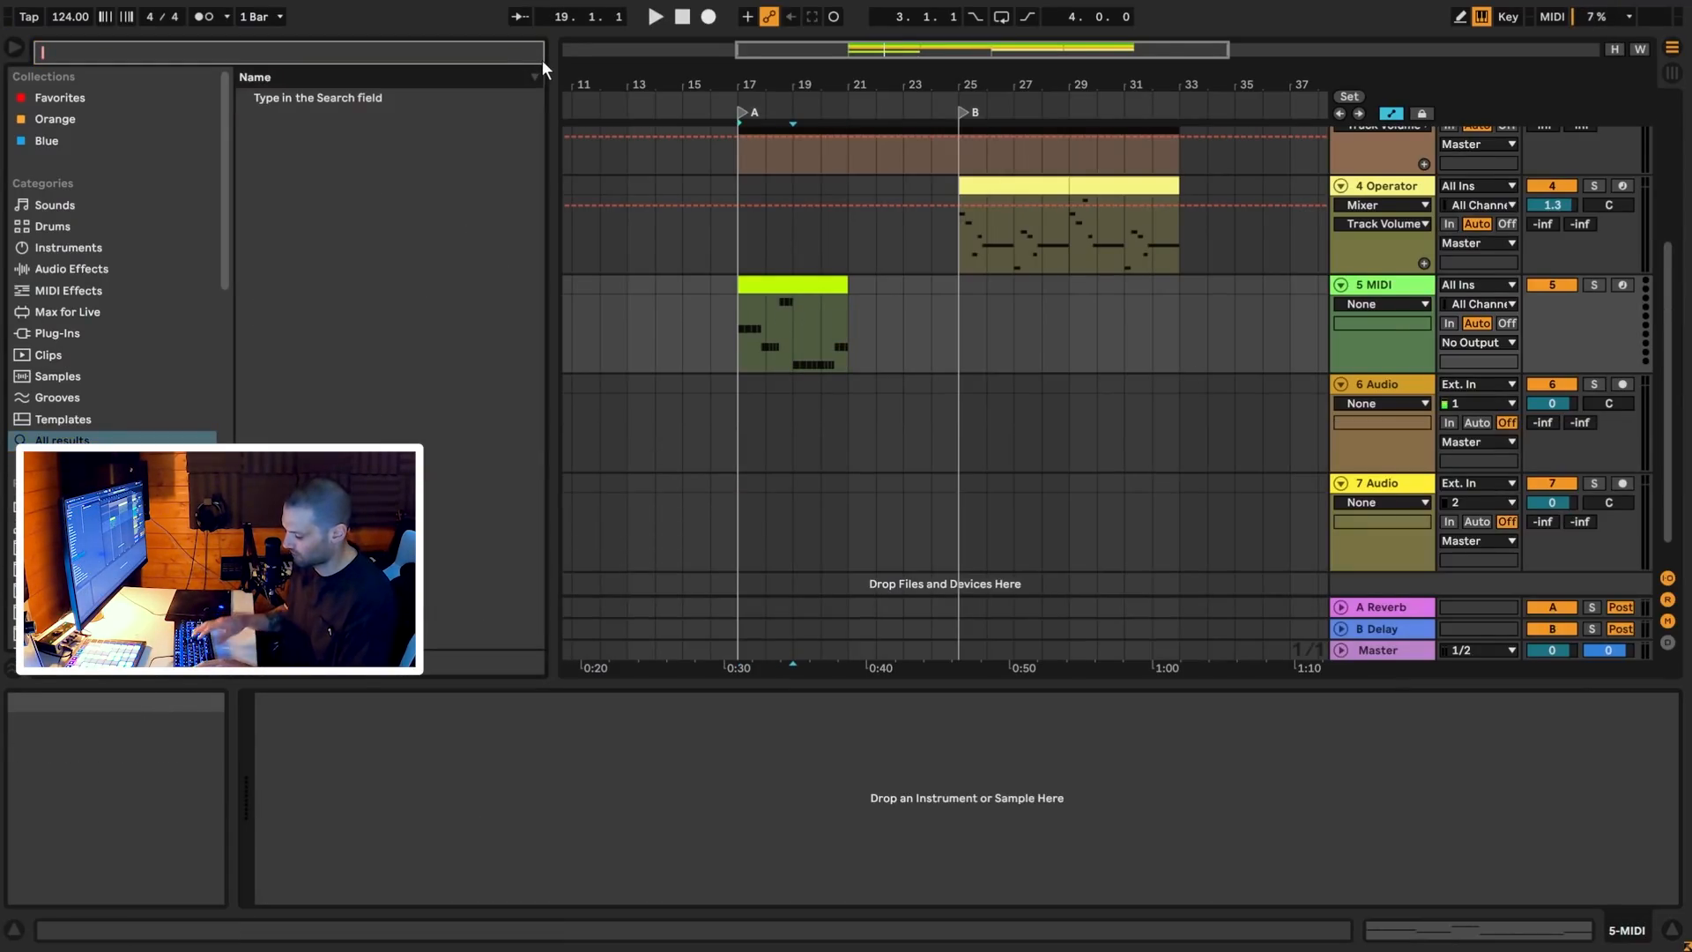
type("operat")
key("Down")
key("Return")
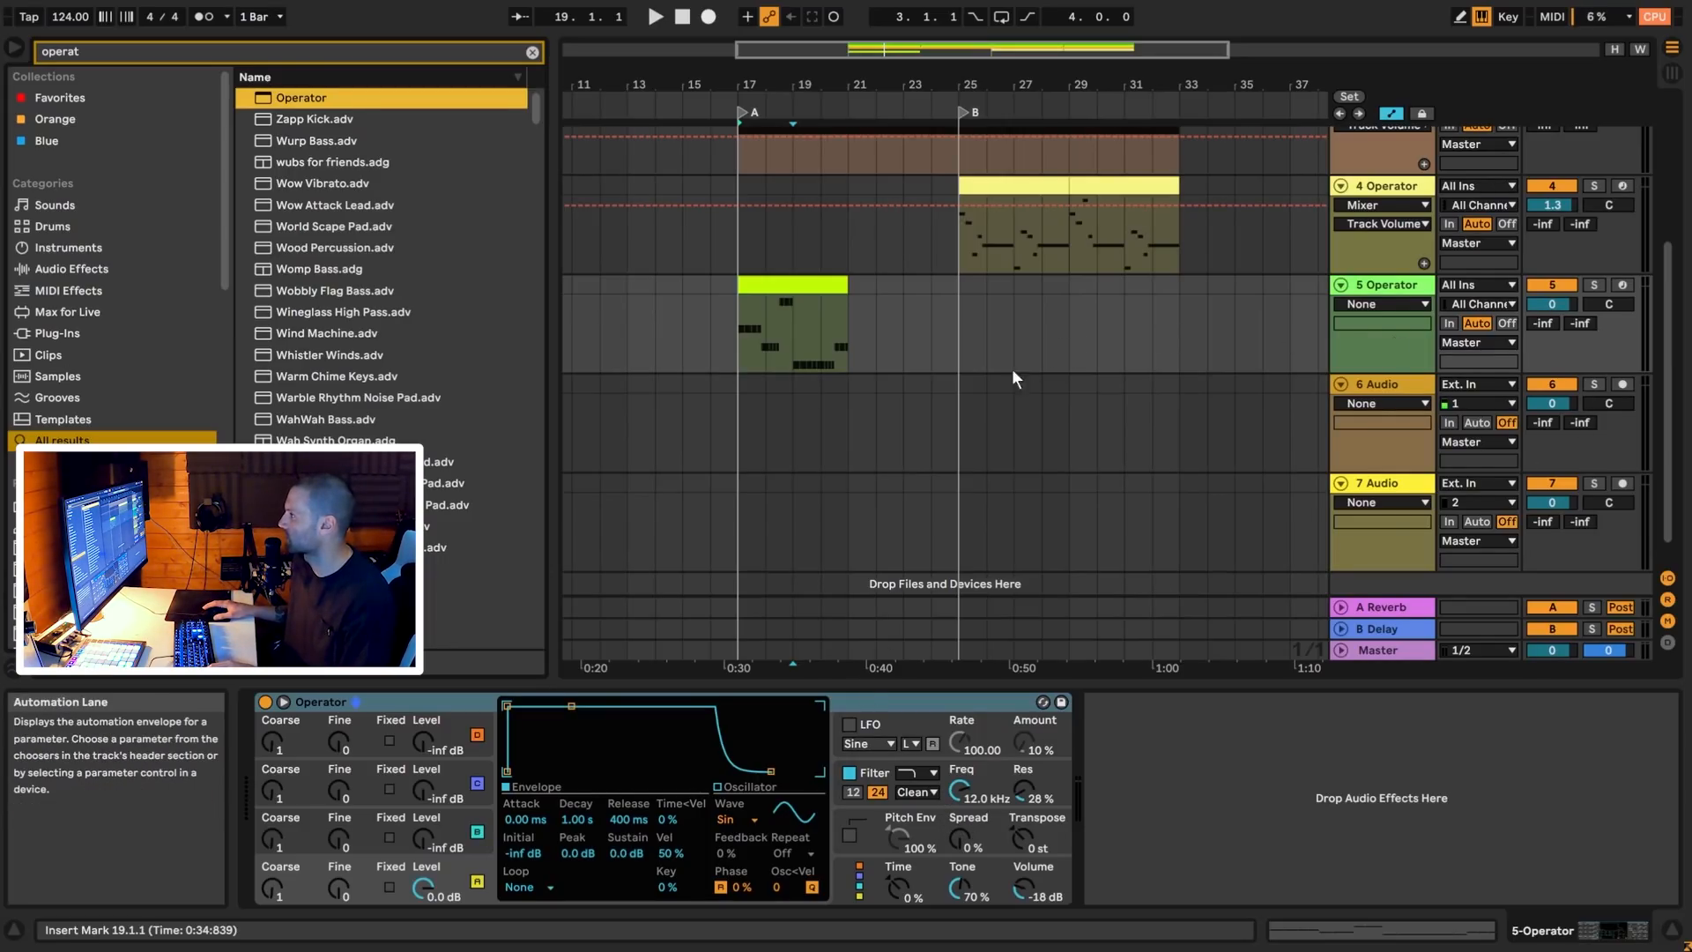
Solo the new Operator bass track and play its clip from bar 17
scroll(1028, 366, "up", 3)
scroll(860, 367, "down", 2)
left_click(817, 331)
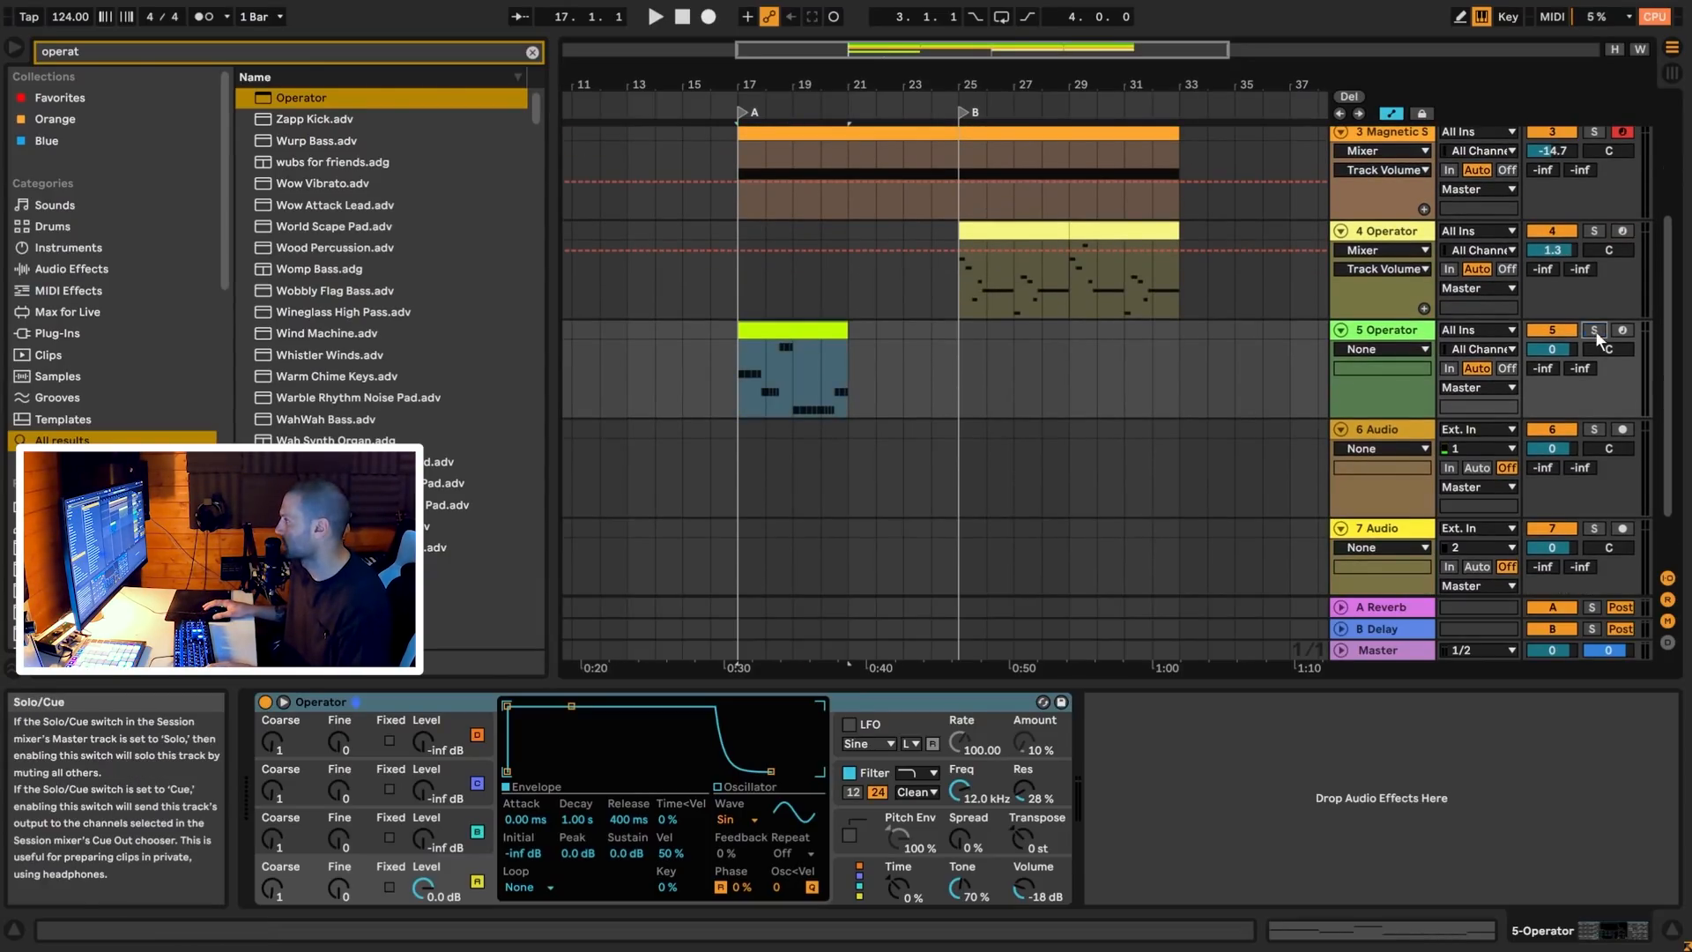
key("space")
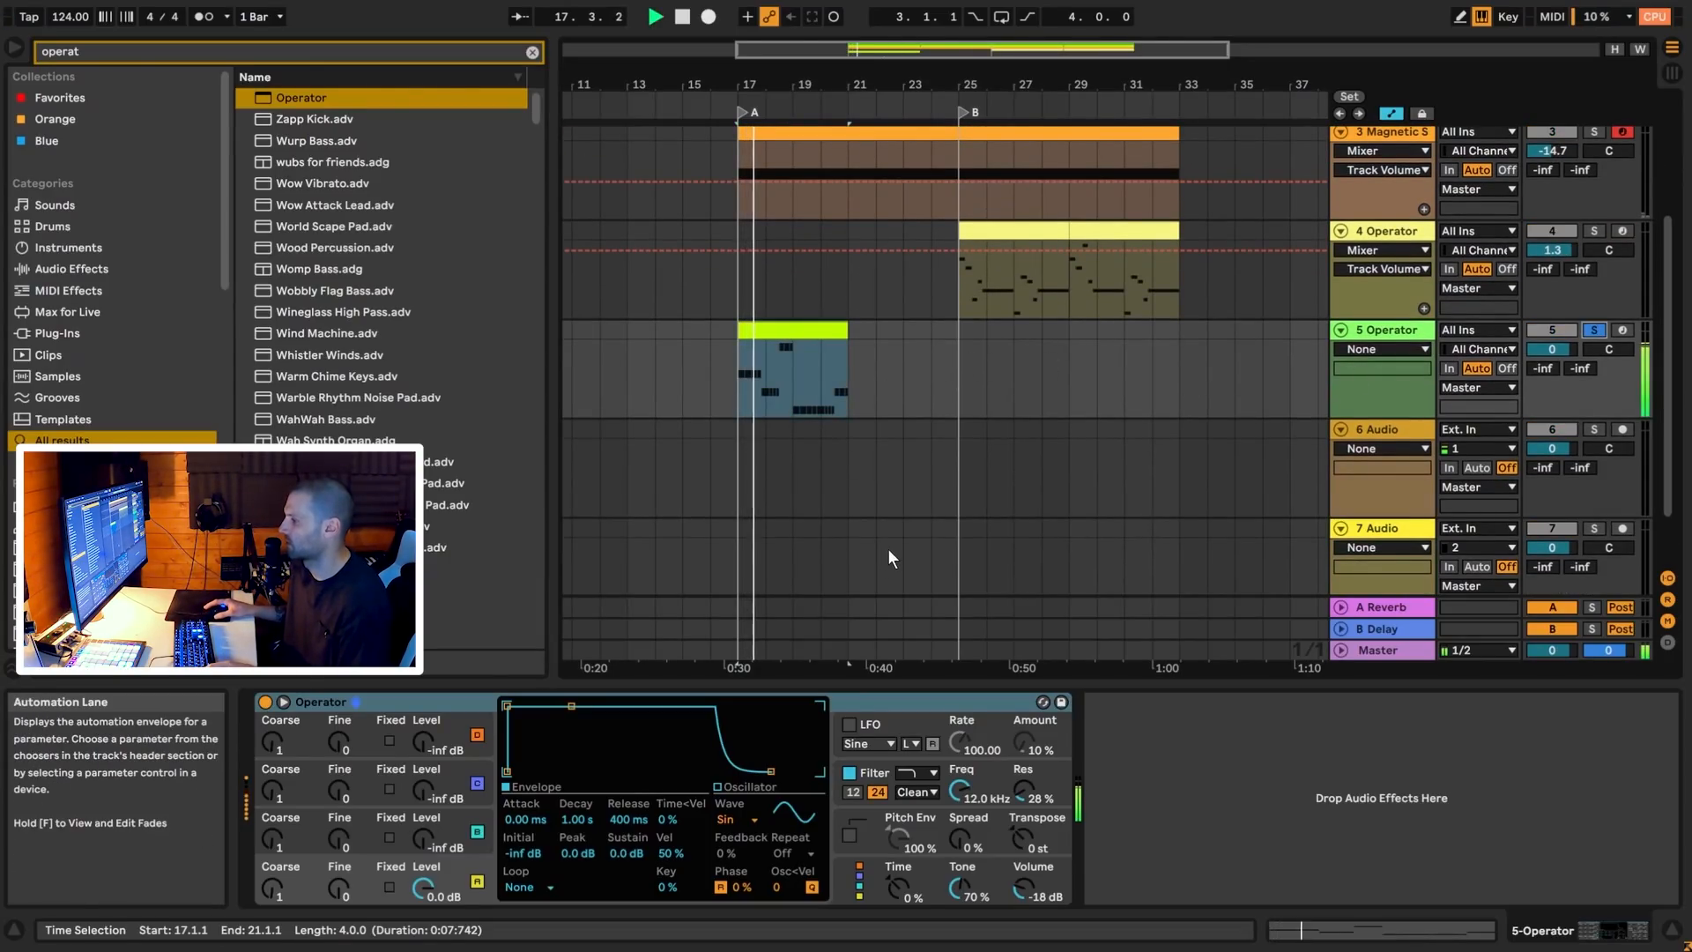
key("space")
Set oscillator A's waveform to Saw D and its coarse tuning to 0.5, and play the bassline
left_click(737, 818)
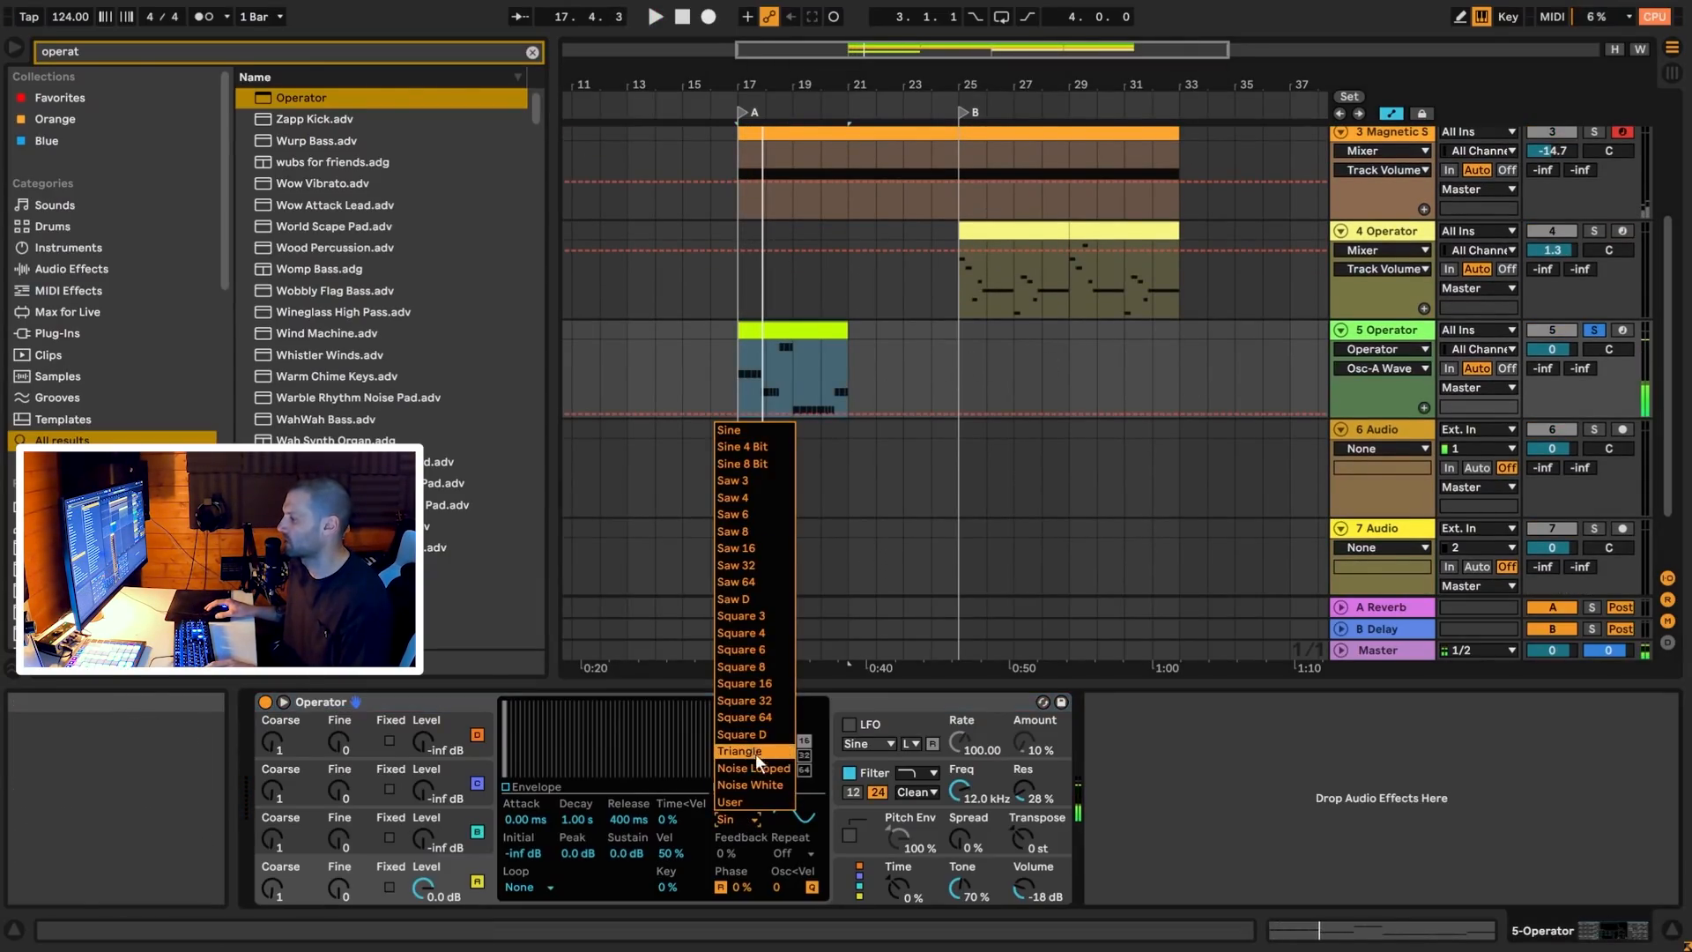
left_click(743, 599)
key("space")
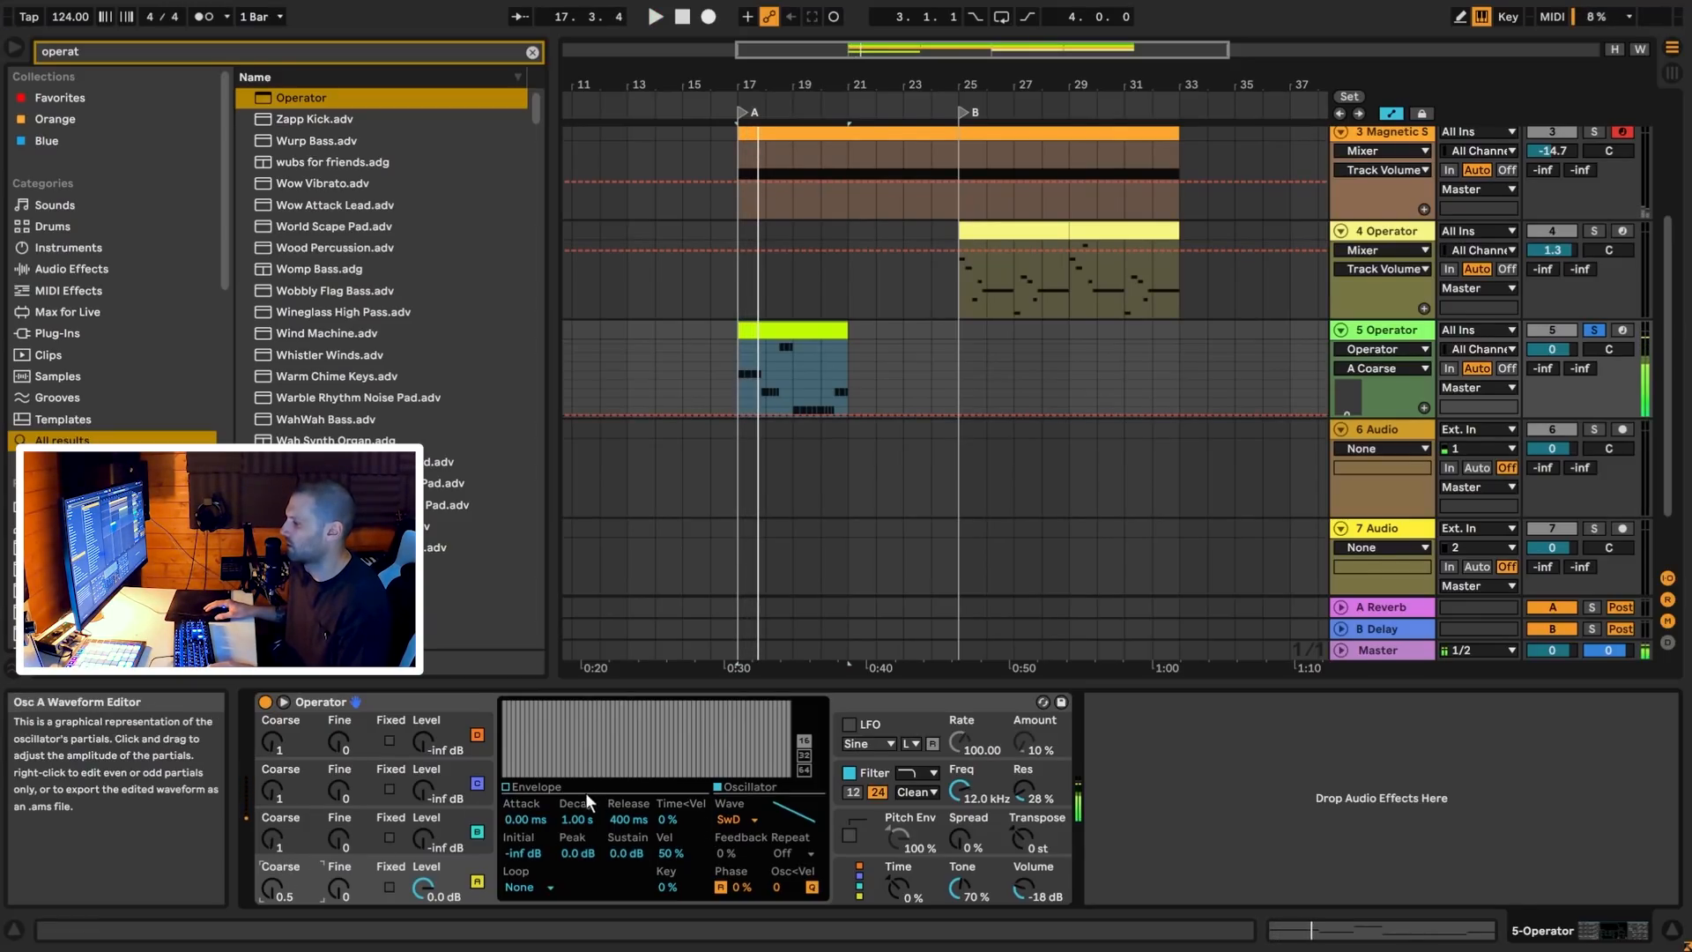
Set the bass Operator's low-pass filter to 187 Hz with 25% resonance while auditioning the bassline
left_click(974, 784)
left_click_drag(956, 788, 956, 806)
key("space")
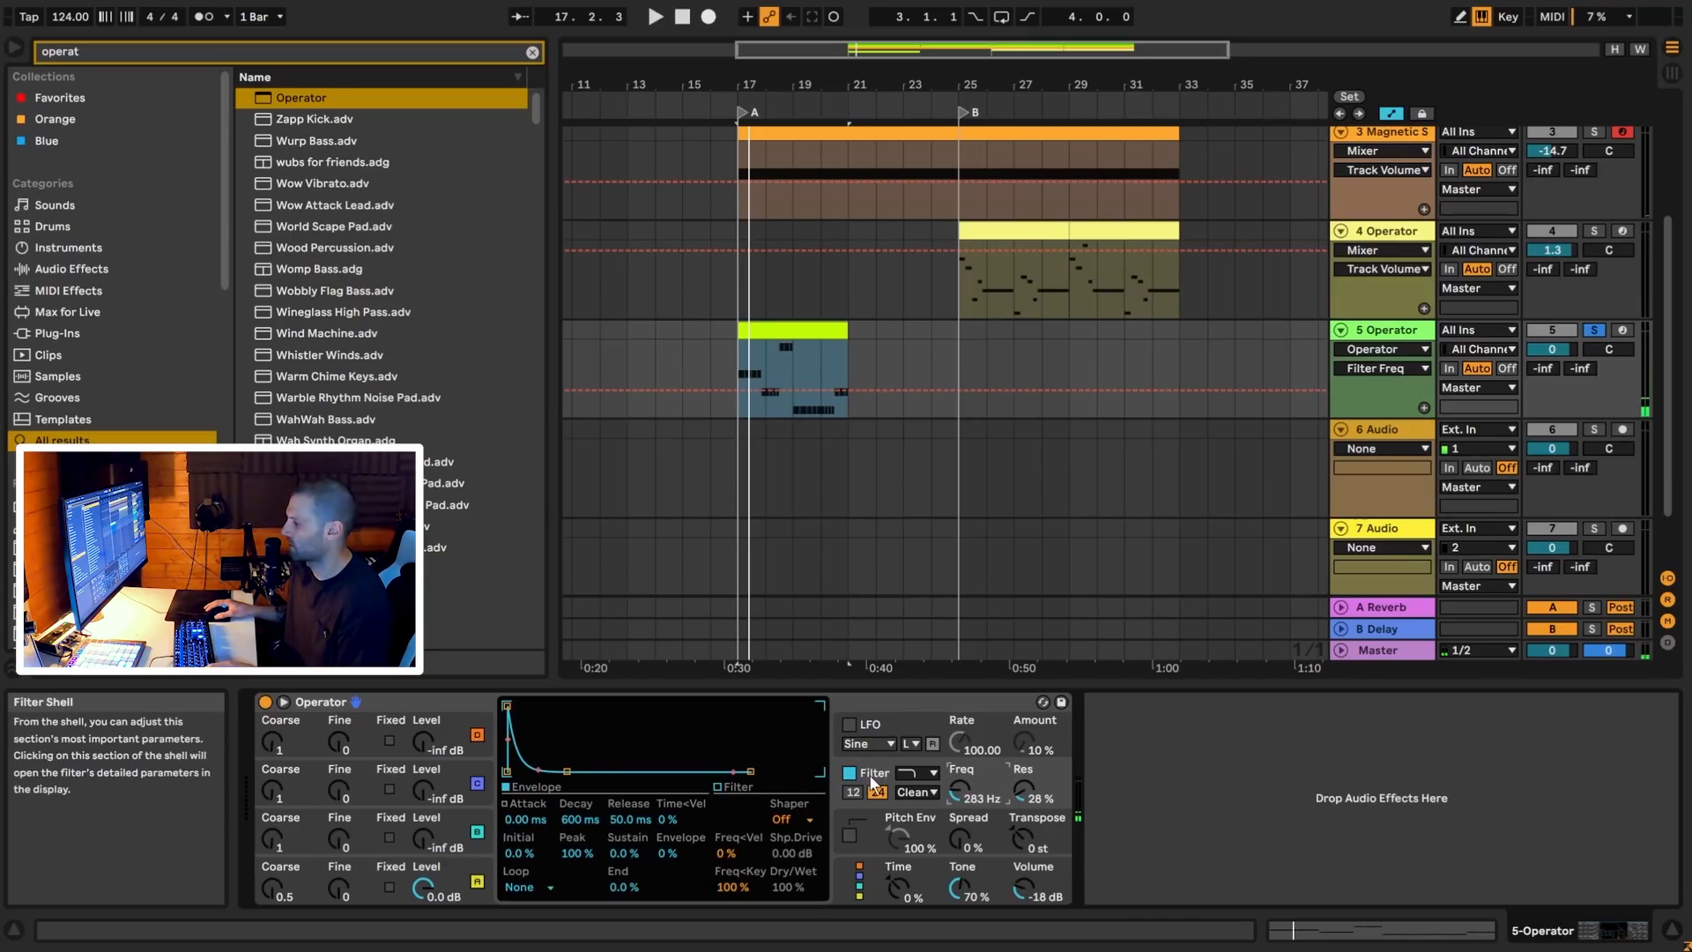
left_click(718, 788)
left_click_drag(597, 756, 598, 758)
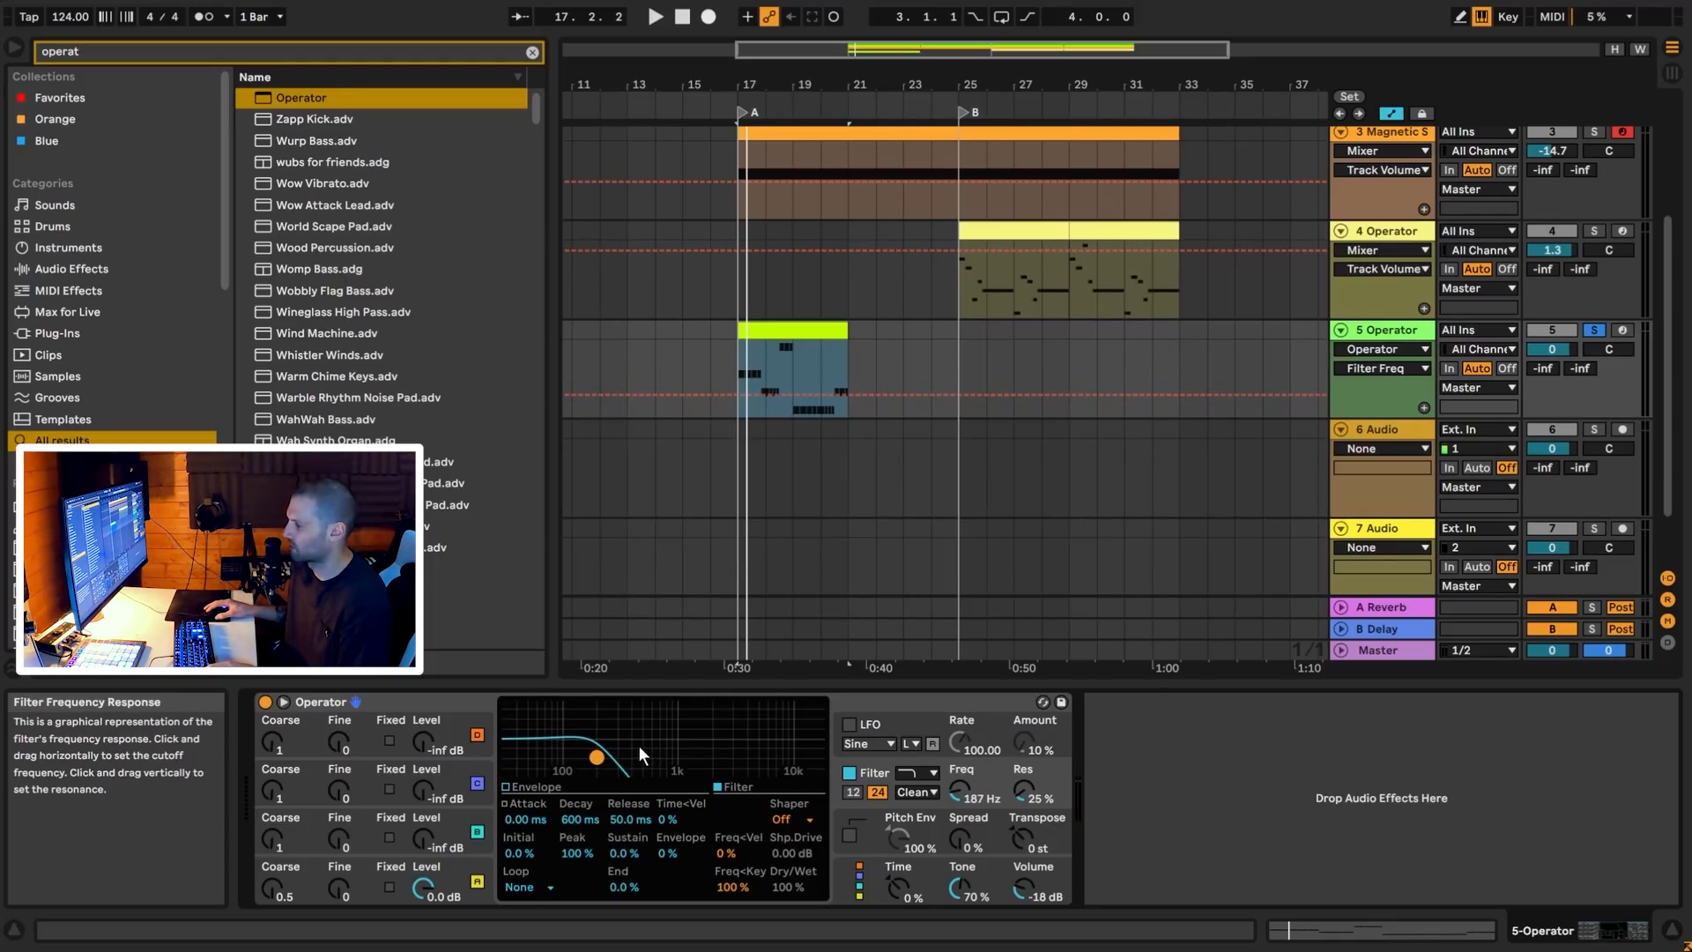
Set the bass Operator's filter envelope amount to 42% and play the bassline
left_click_drag(668, 853, 668, 836)
key("space")
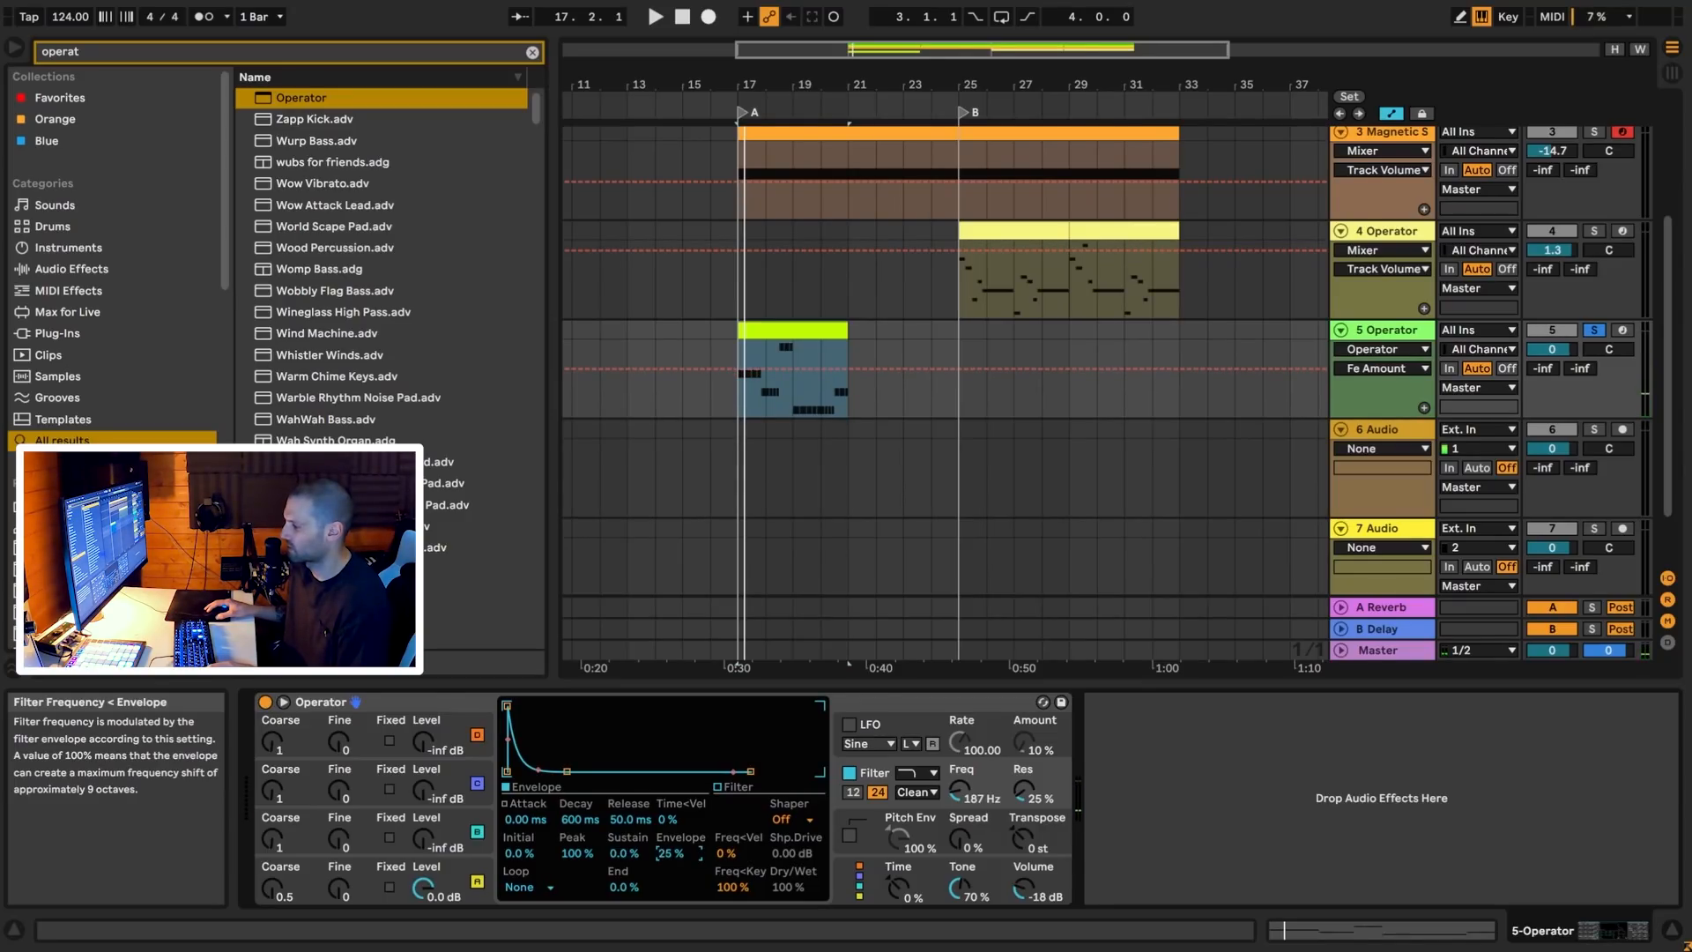
left_click_drag(670, 861, 670, 858)
key("space")
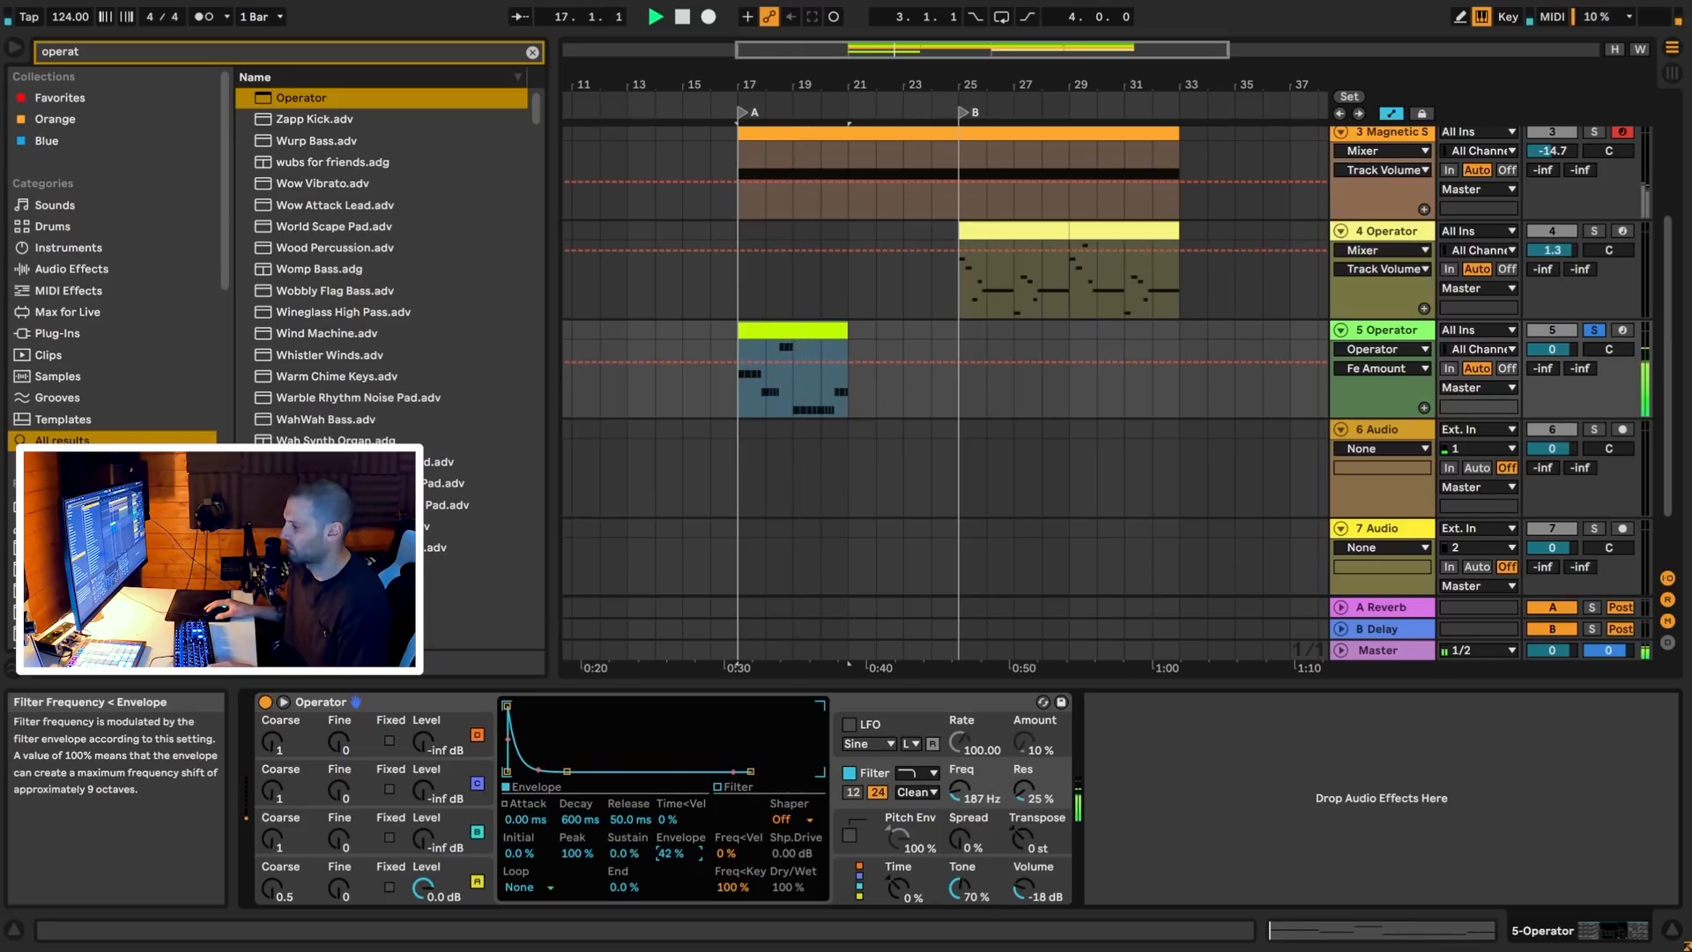
Set the bass Operator's filter envelope amount to 47% and its decay to 2.72 s, and play the bassline
left_click_drag(670, 853, 670, 852)
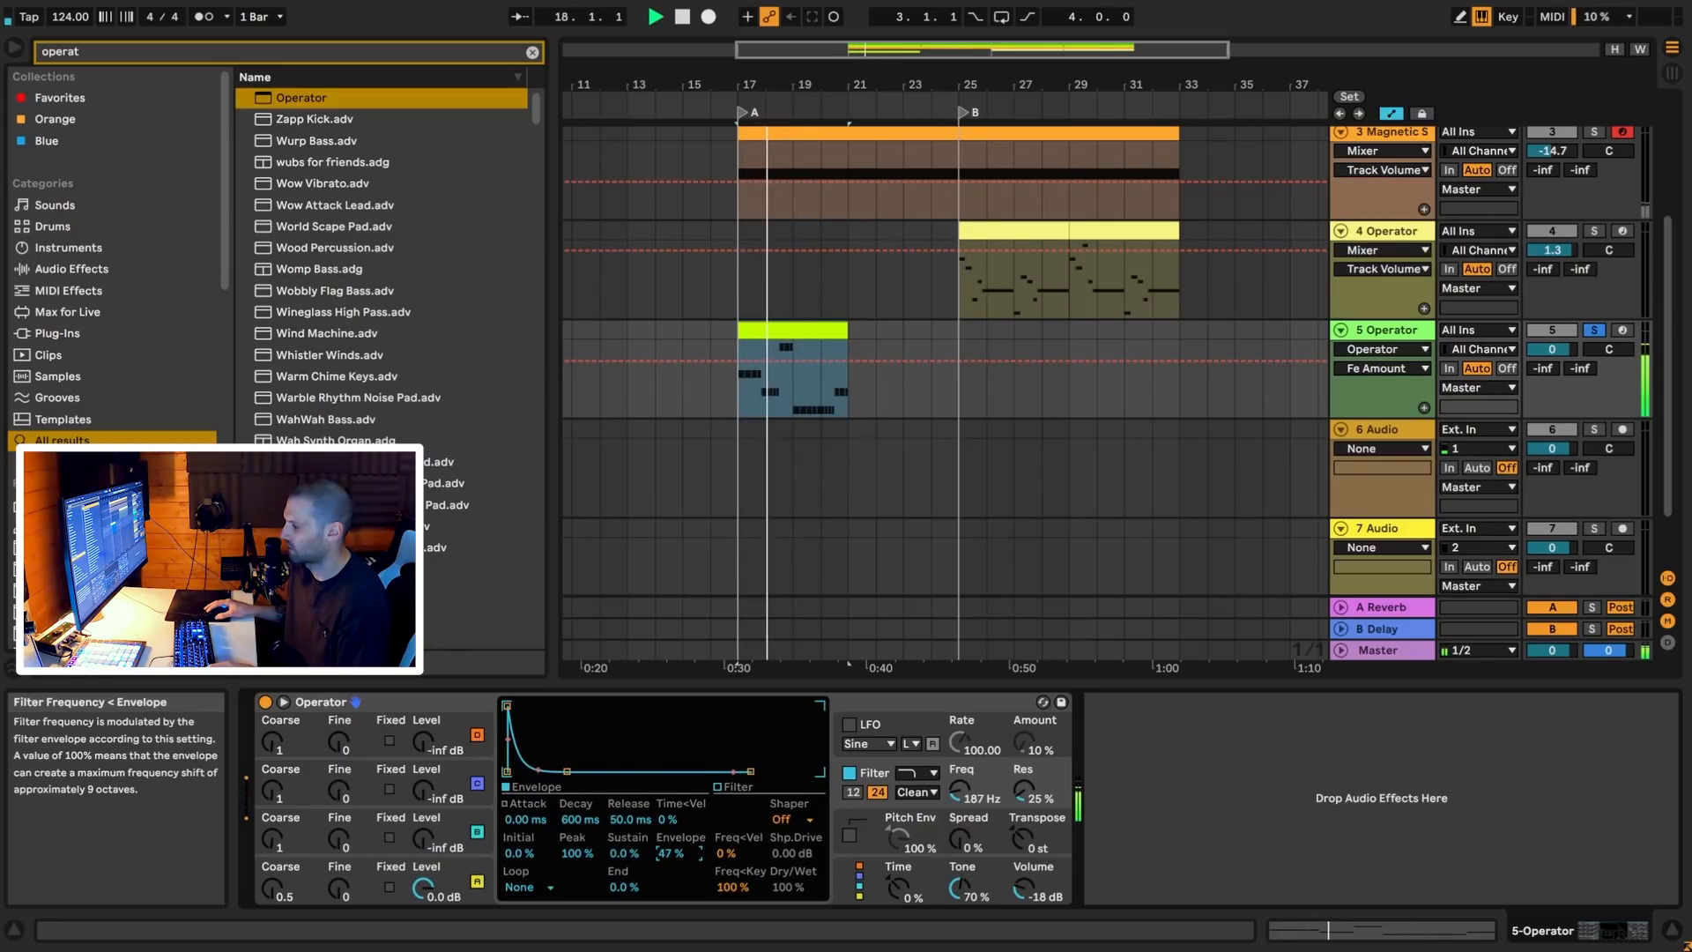
key("space")
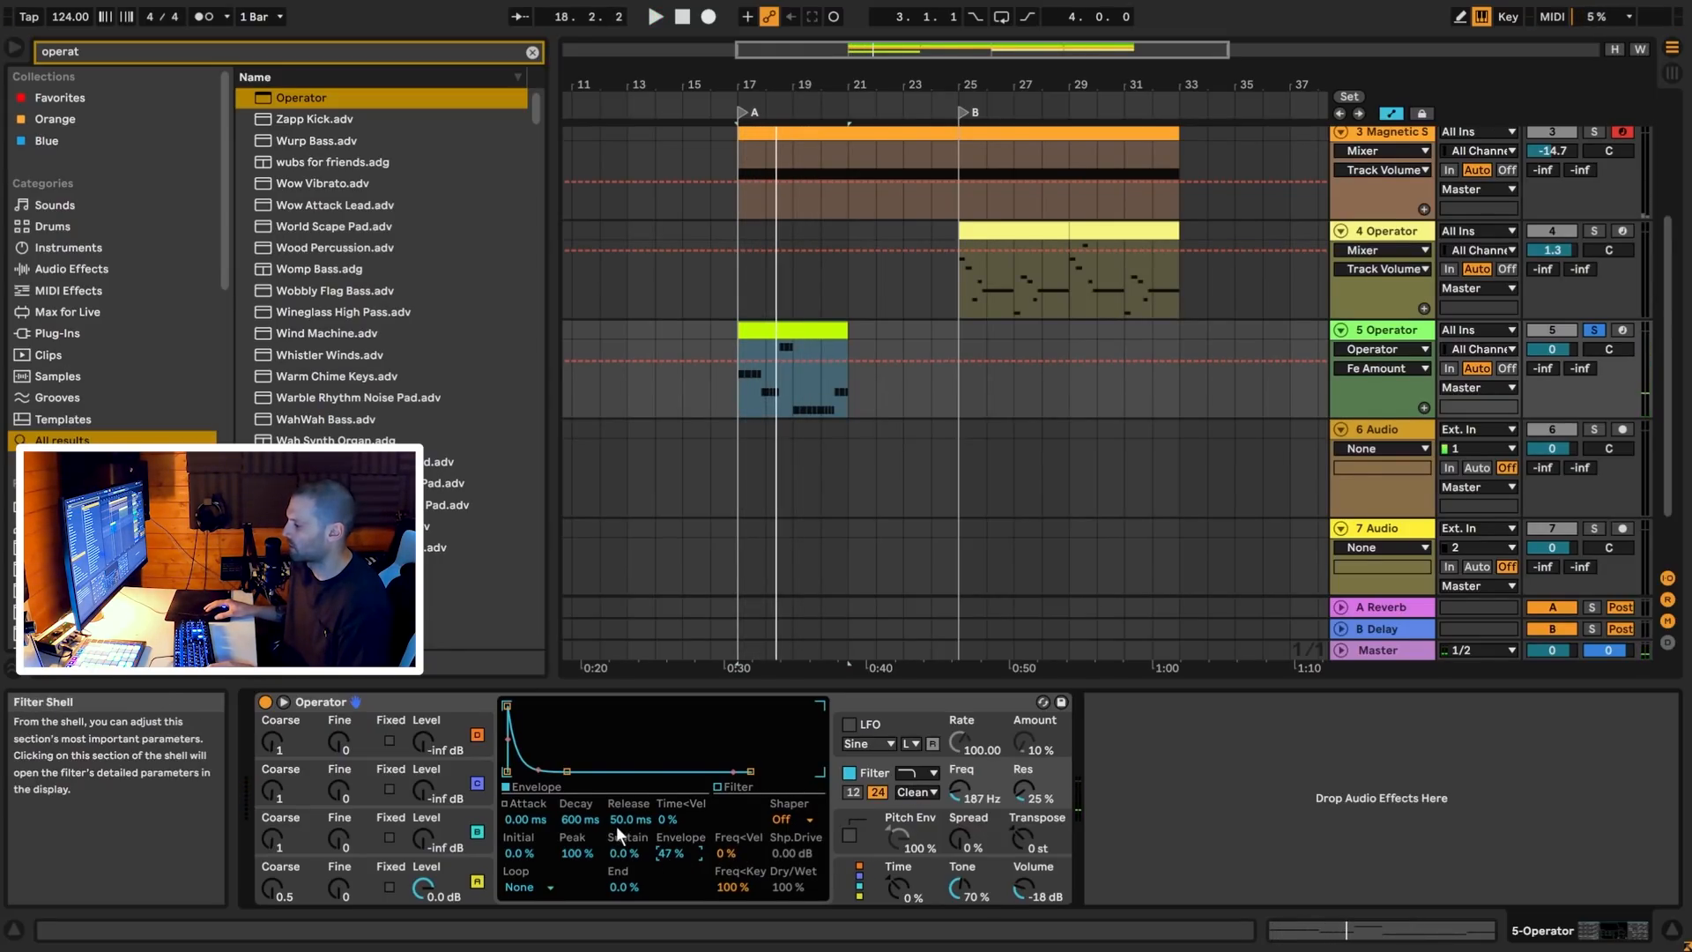
left_click_drag(578, 819, 578, 776)
key("space")
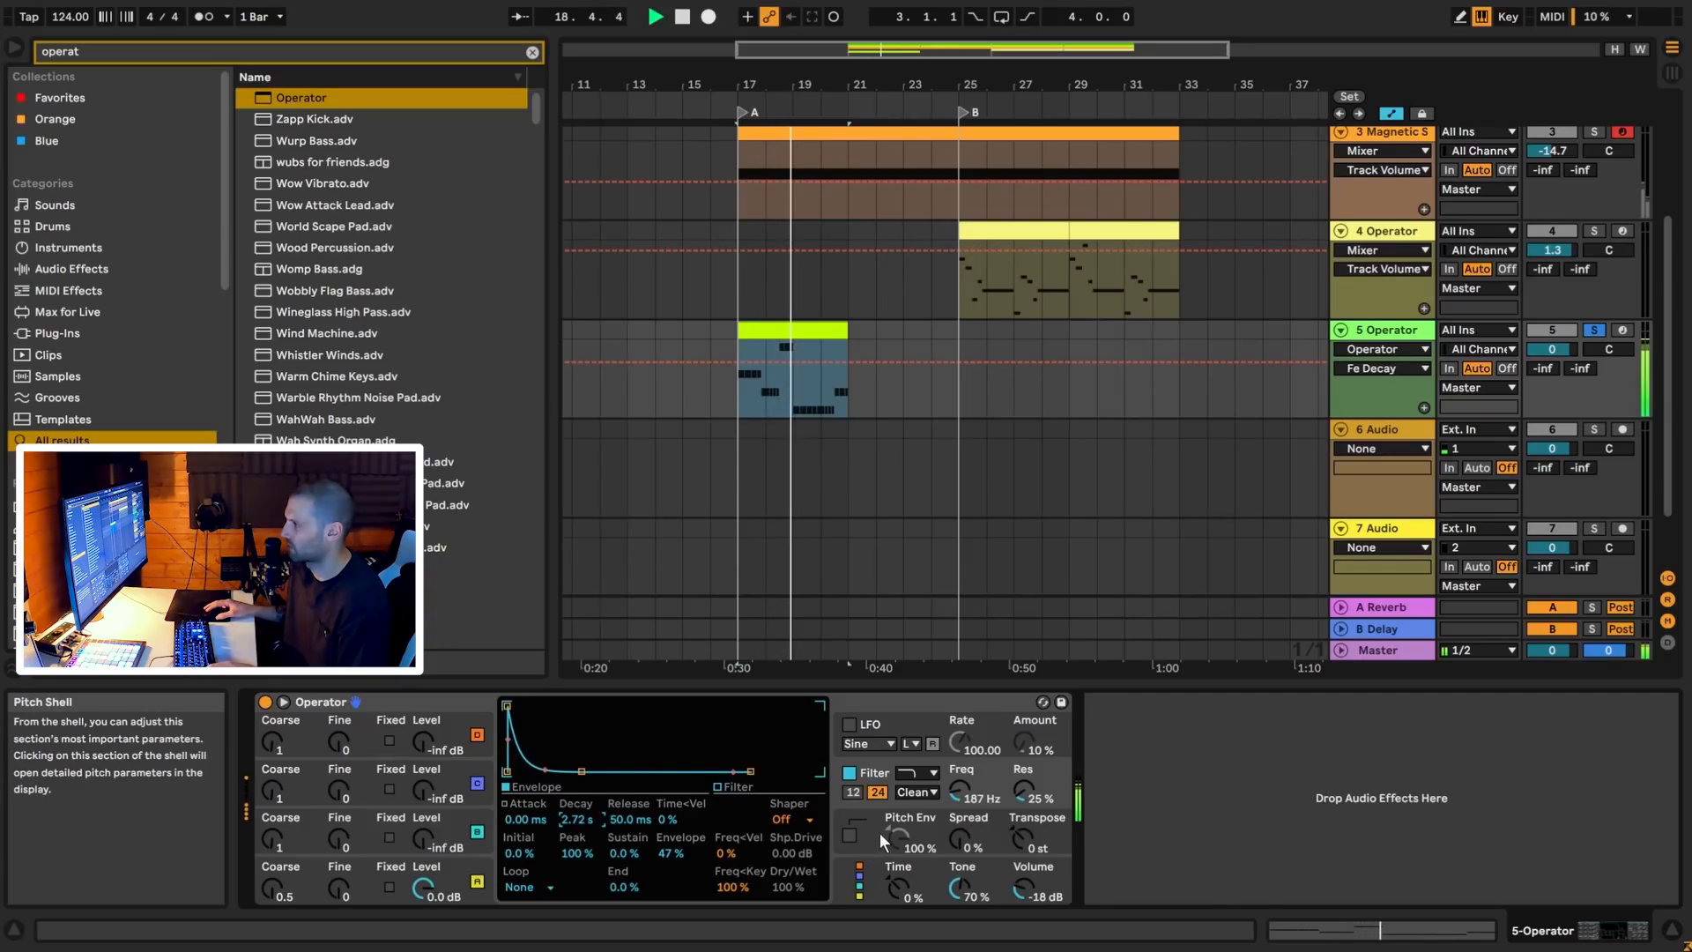
Set the bass Operator's filter circuit type to PRD
left_click(913, 770)
left_click(917, 837)
left_click(914, 791)
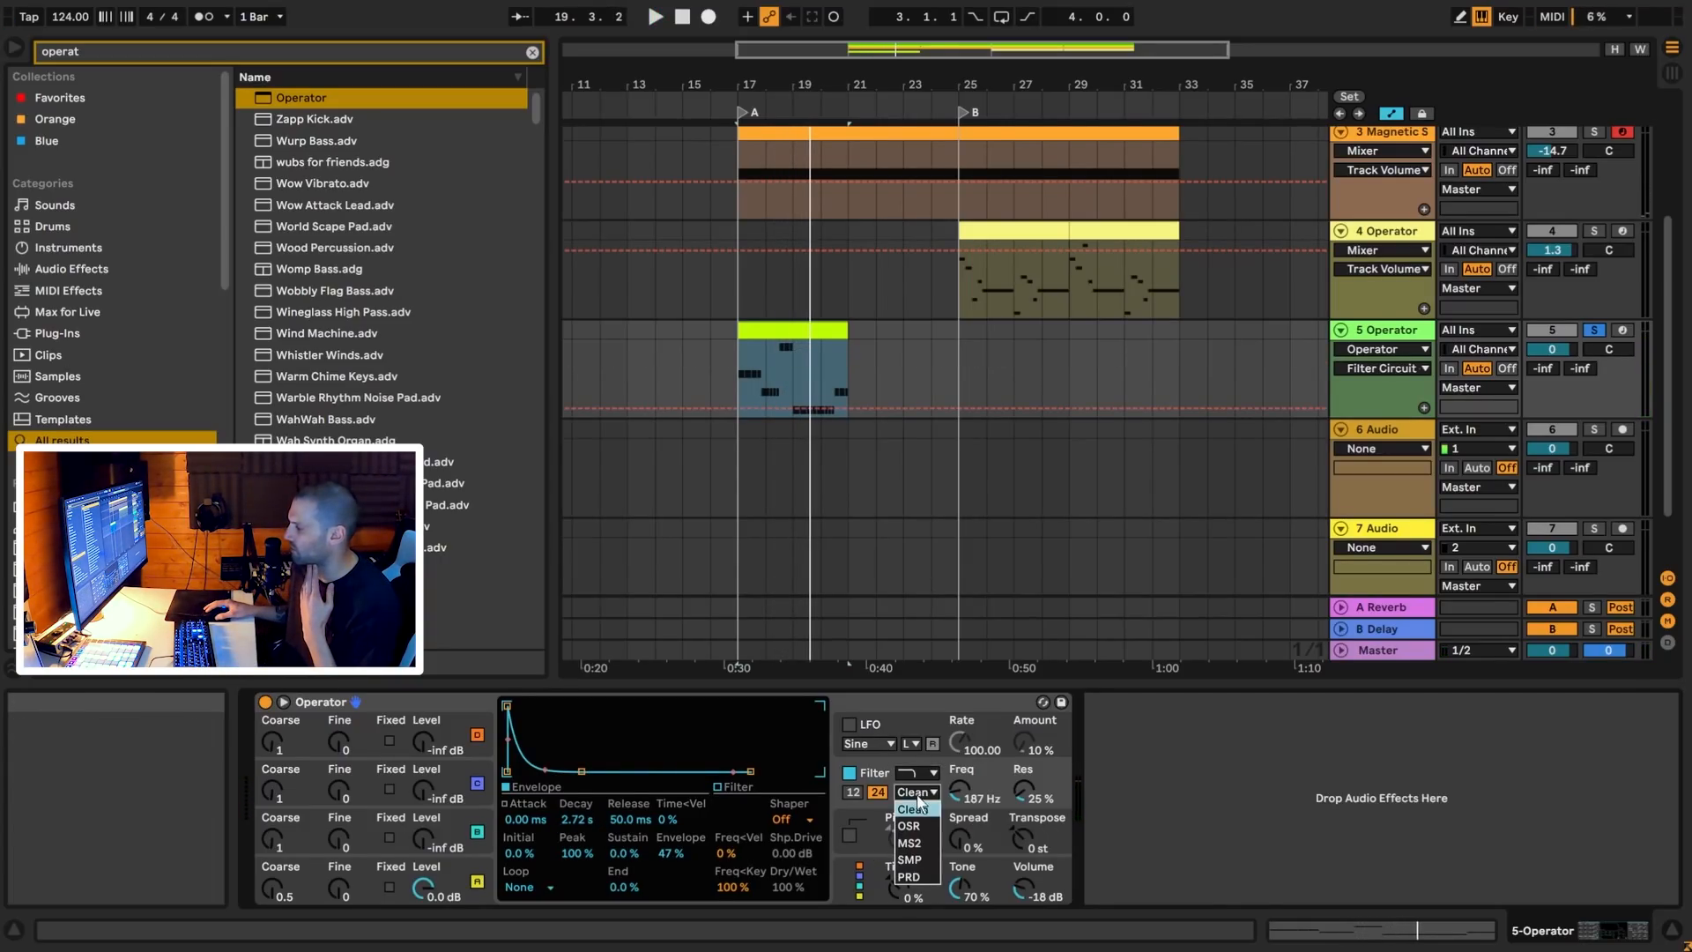
left_click(921, 878)
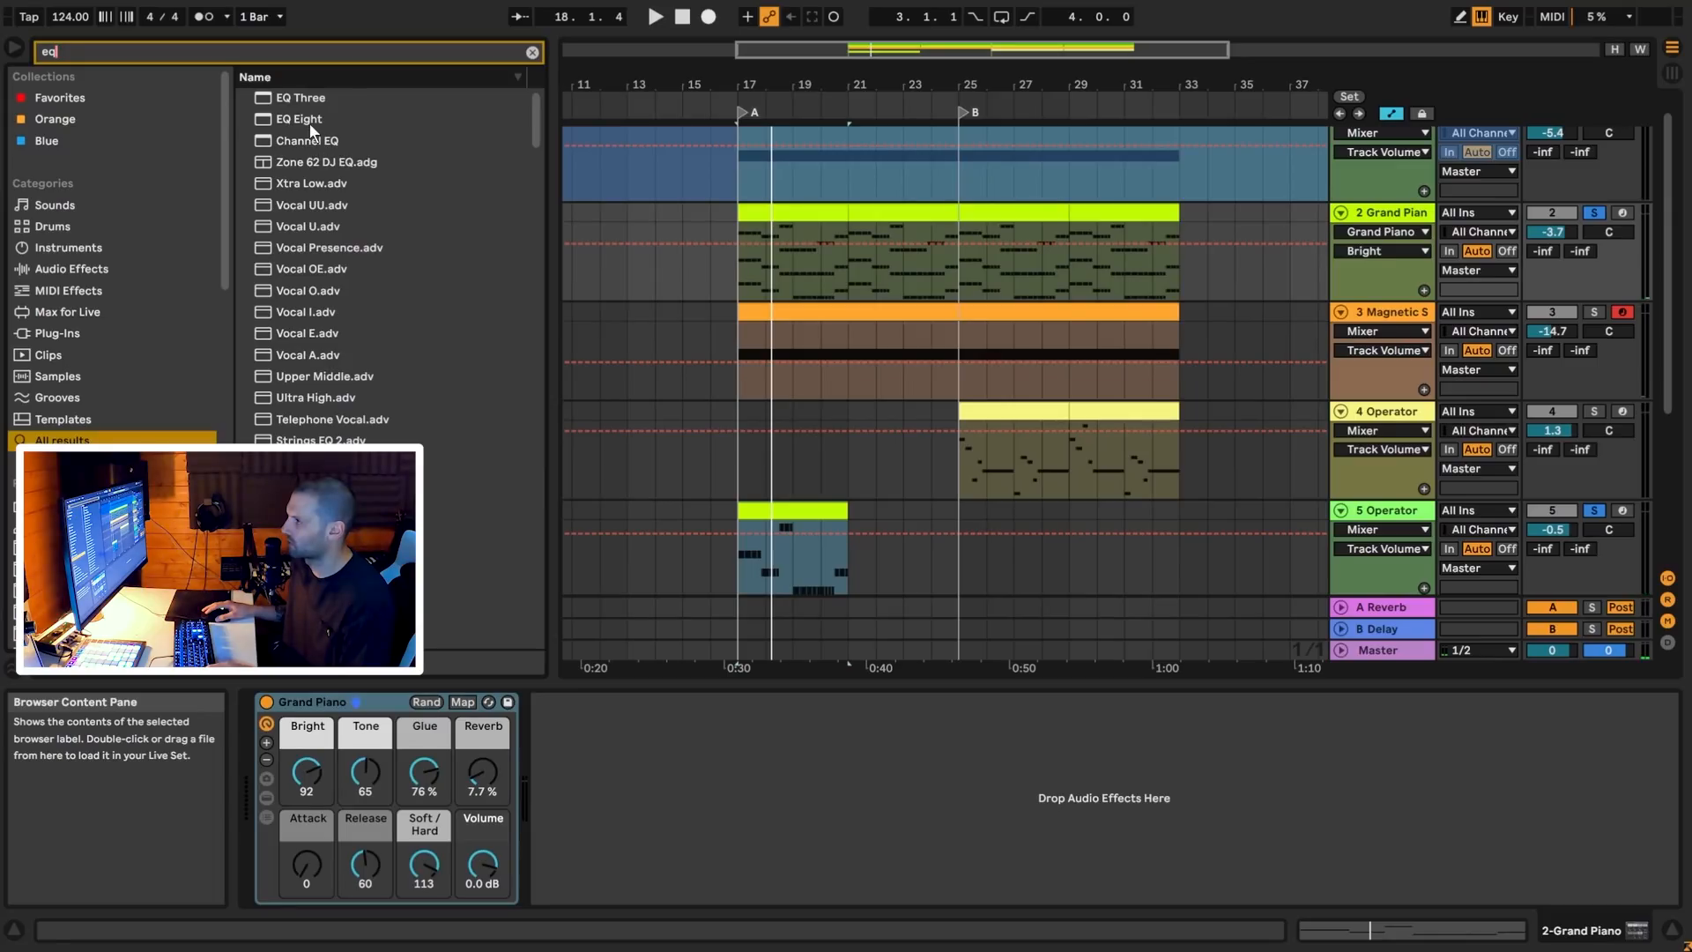
Add EQ Eight to the Grand Piano track and make band 1 a low cut at 198 Hz during playback
double_click(300, 119)
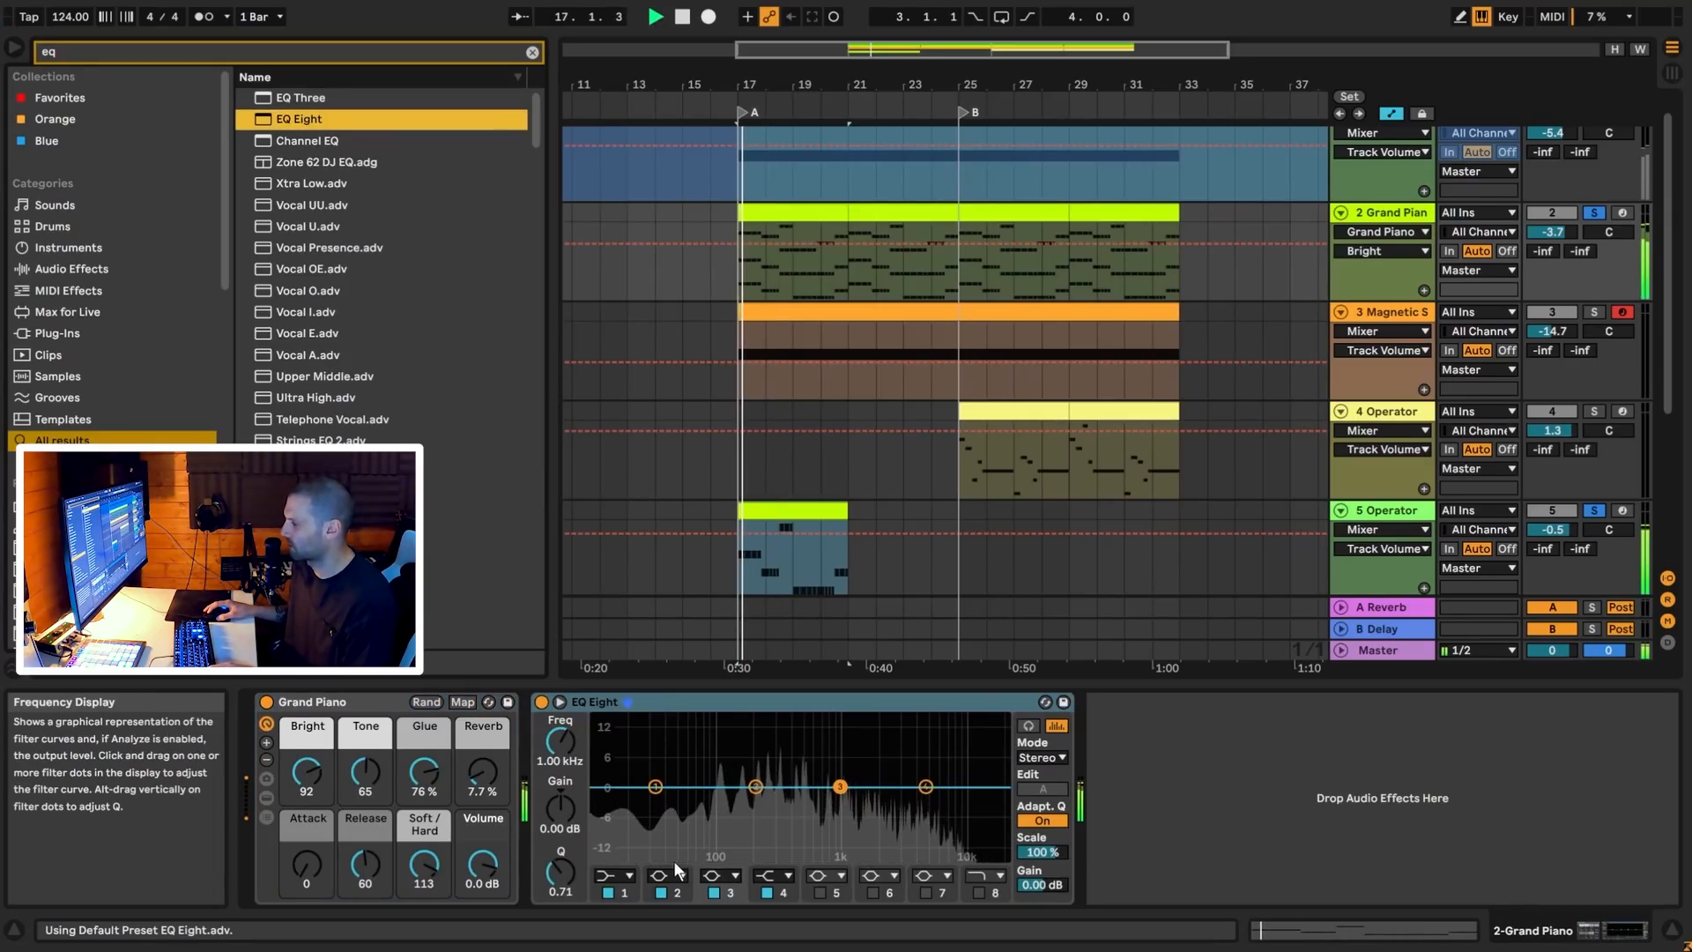
left_click(629, 875)
left_click(615, 759)
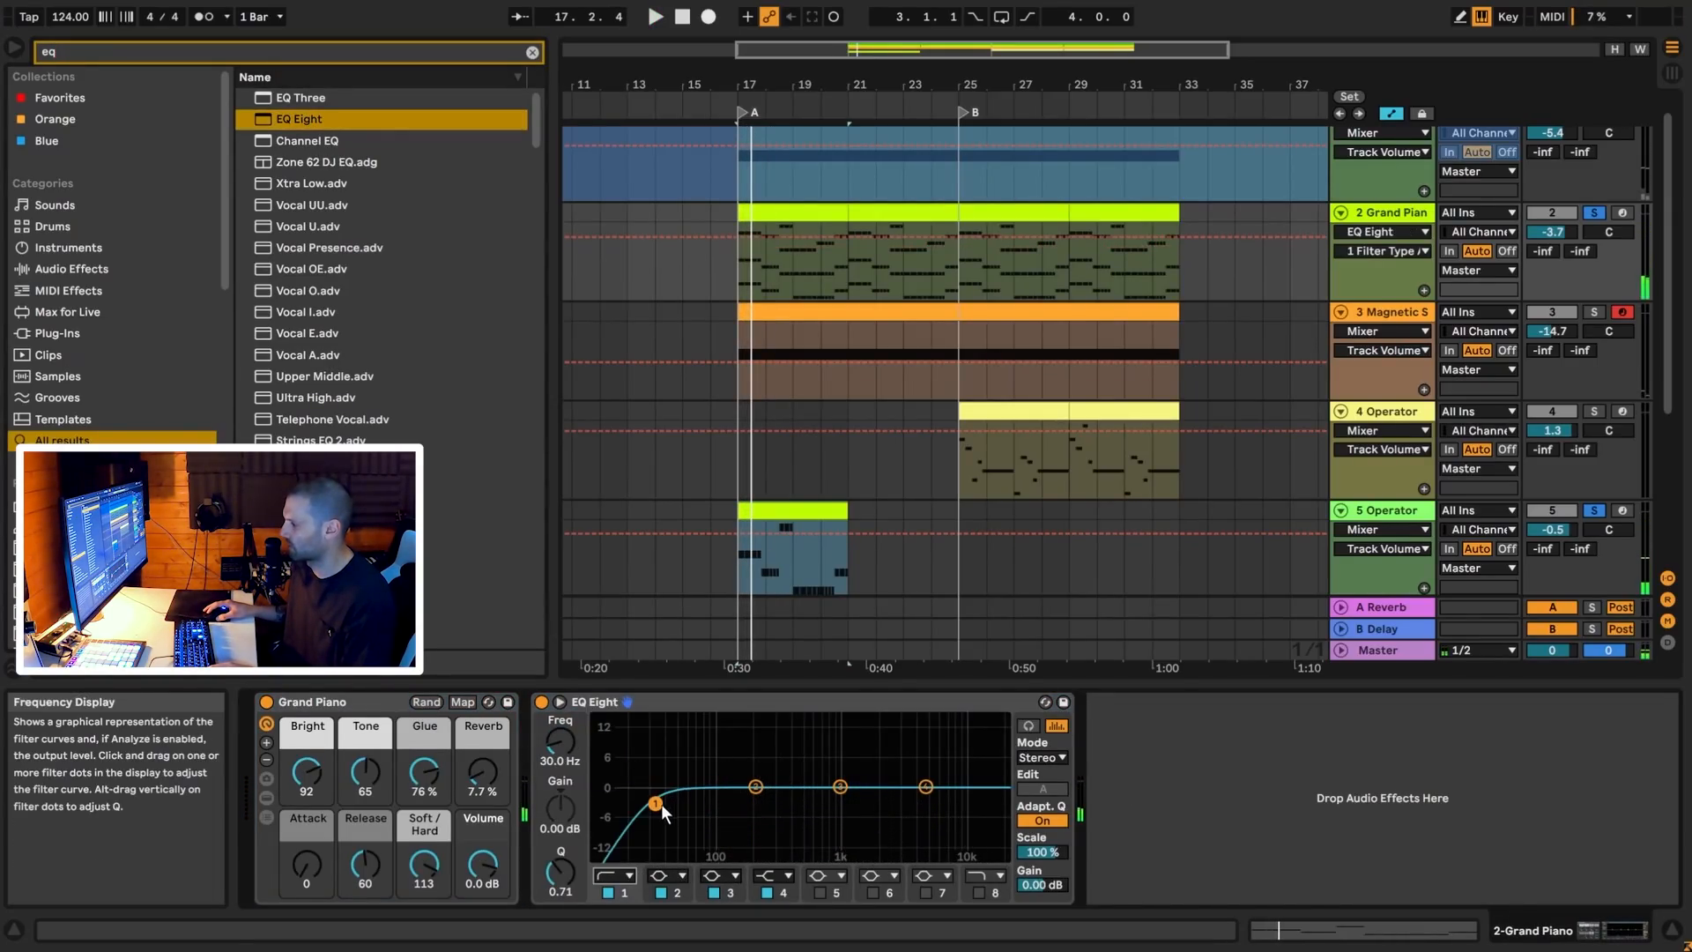
key("space")
left_click_drag(748, 804, 756, 804)
Set the bass Operator track's volume to -1.0 dB and extend its looped clip to bar 33
left_click_drag(1552, 529, 1553, 534)
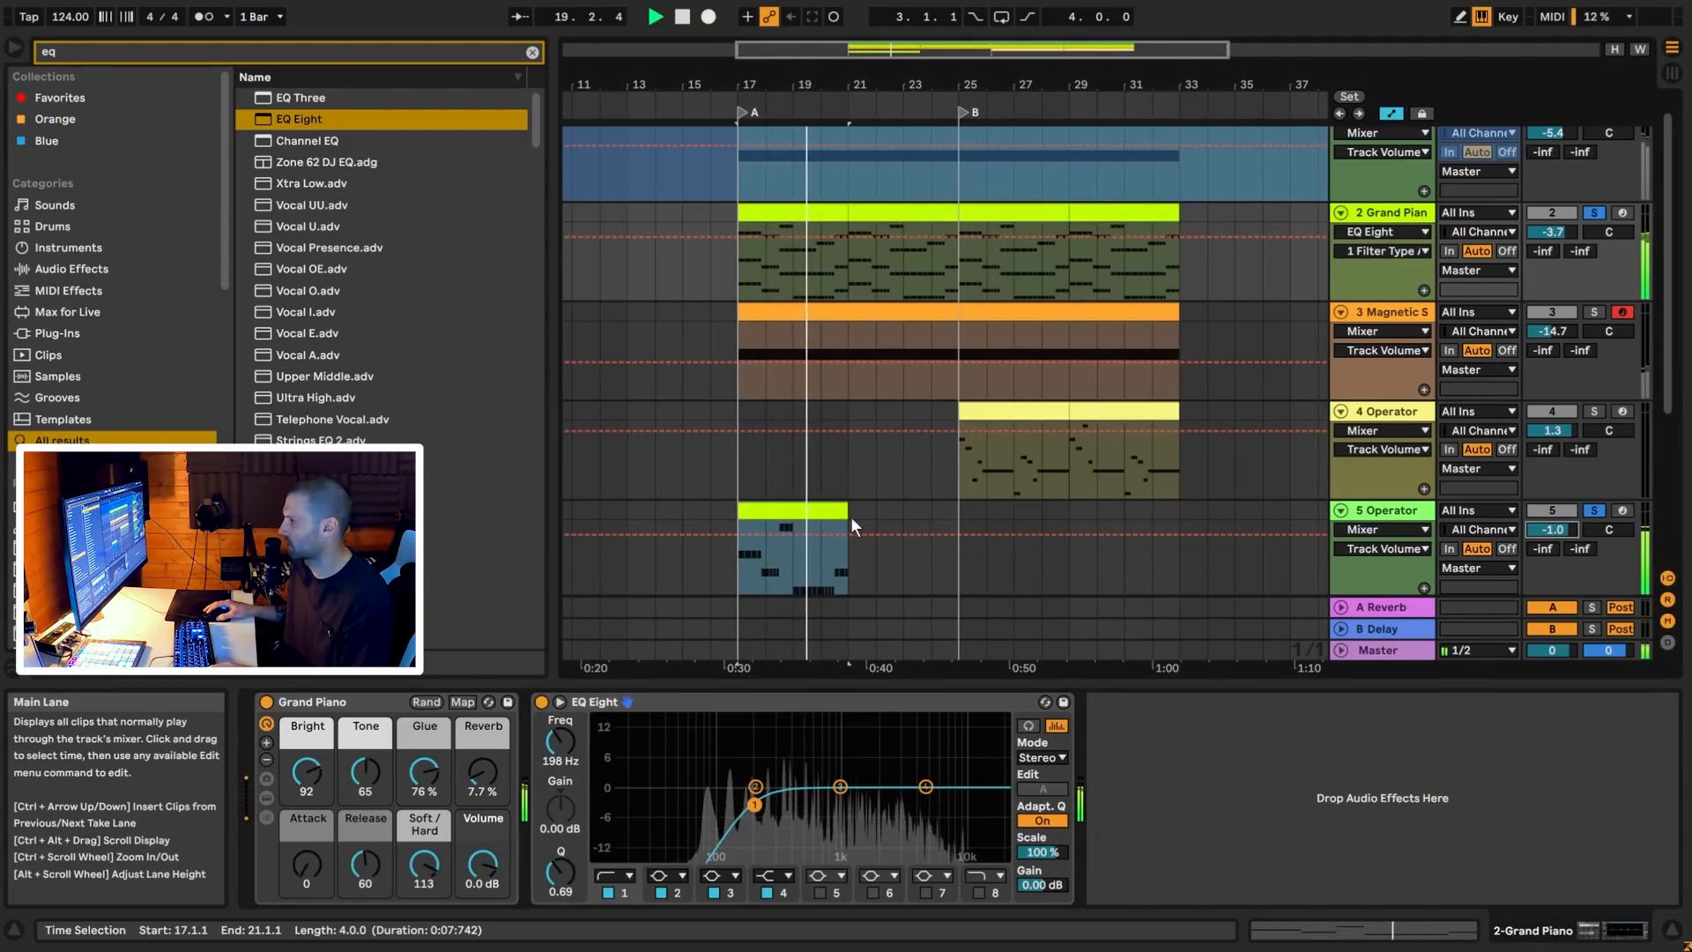
double_click(827, 512)
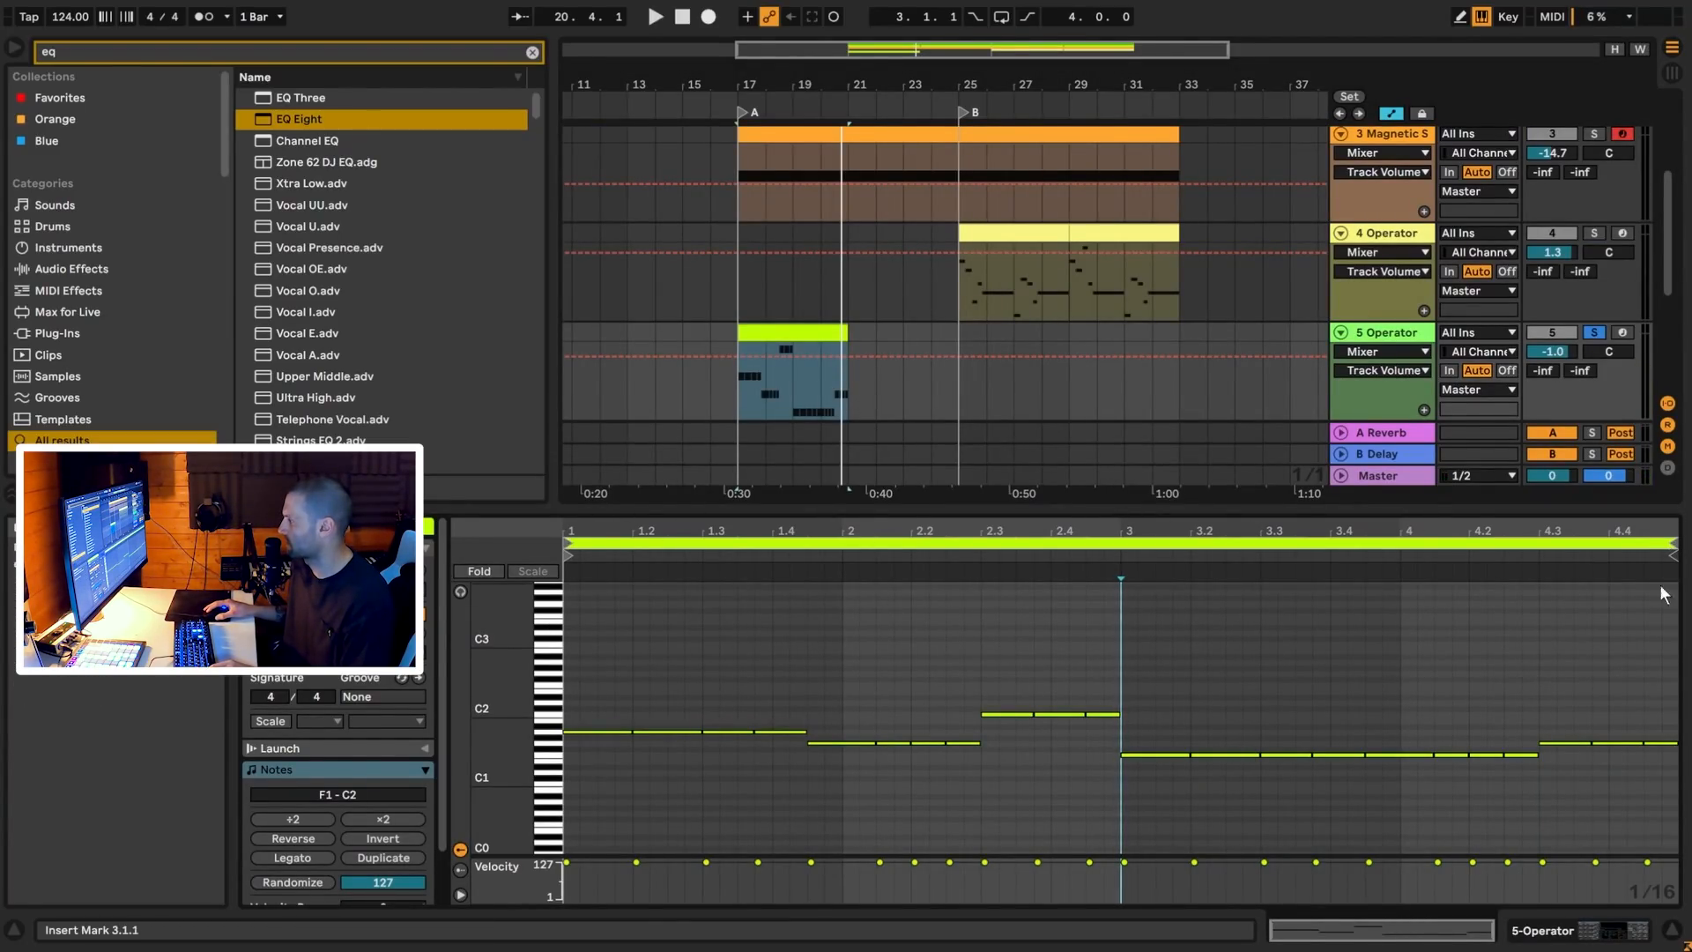
left_click_drag(846, 333, 1179, 335)
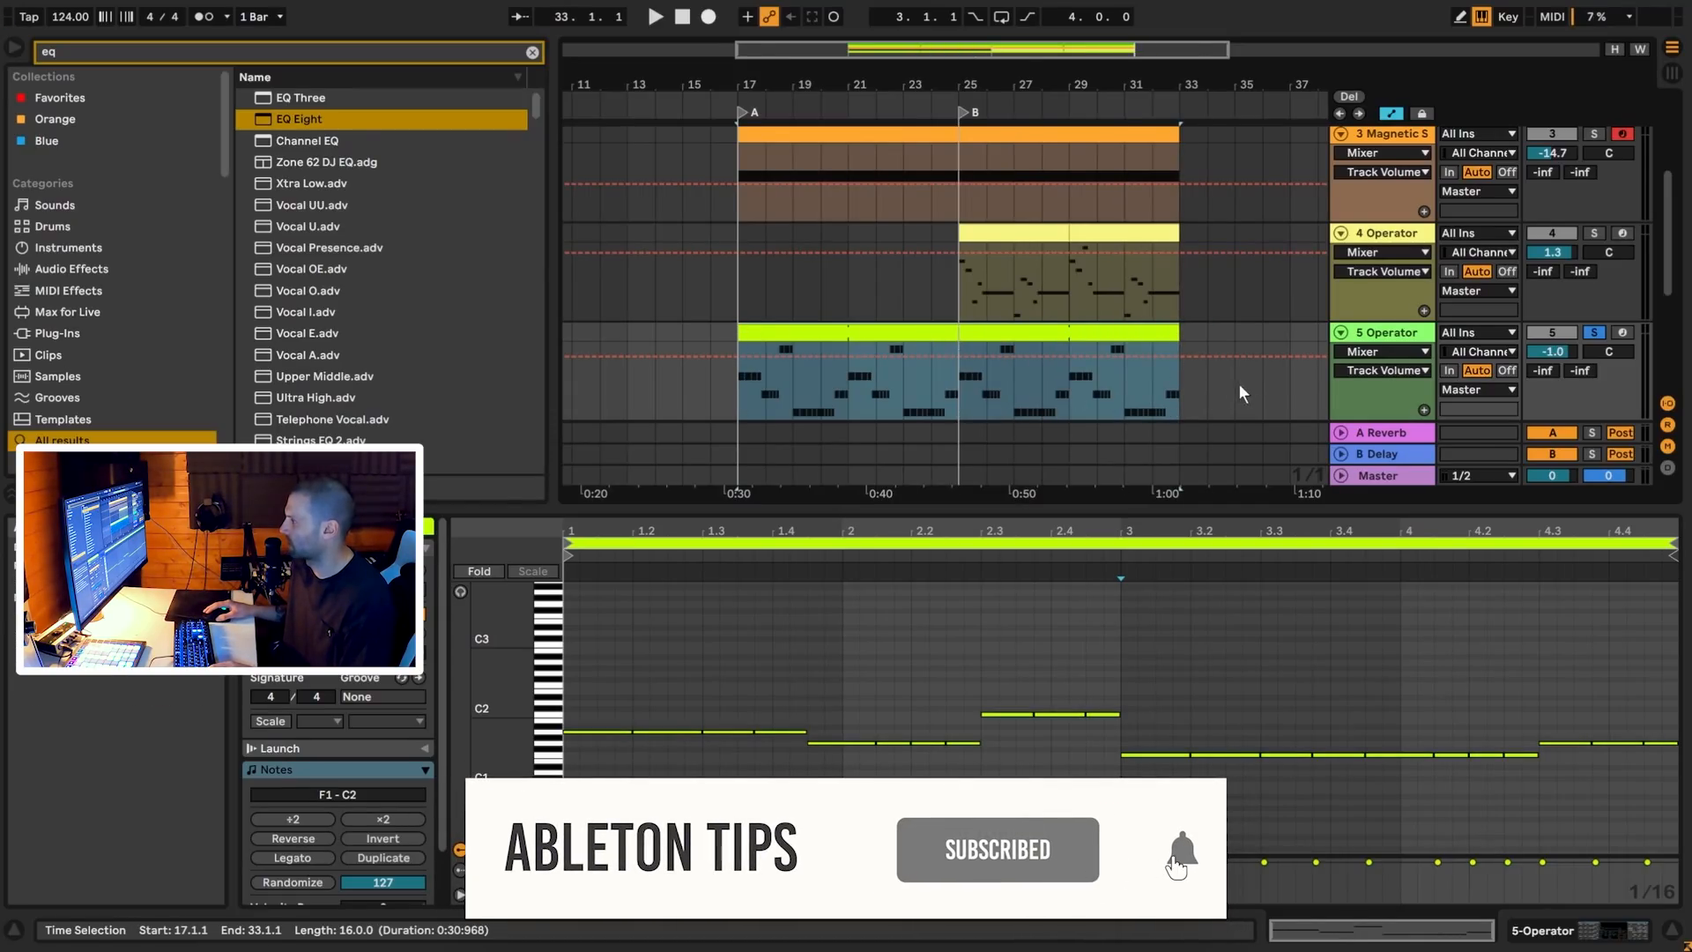
Play the arrangement, unsolo the bass Operator track and collapse it
key("space")
left_click(1594, 332)
key("ctrl+t")
left_click(1341, 313)
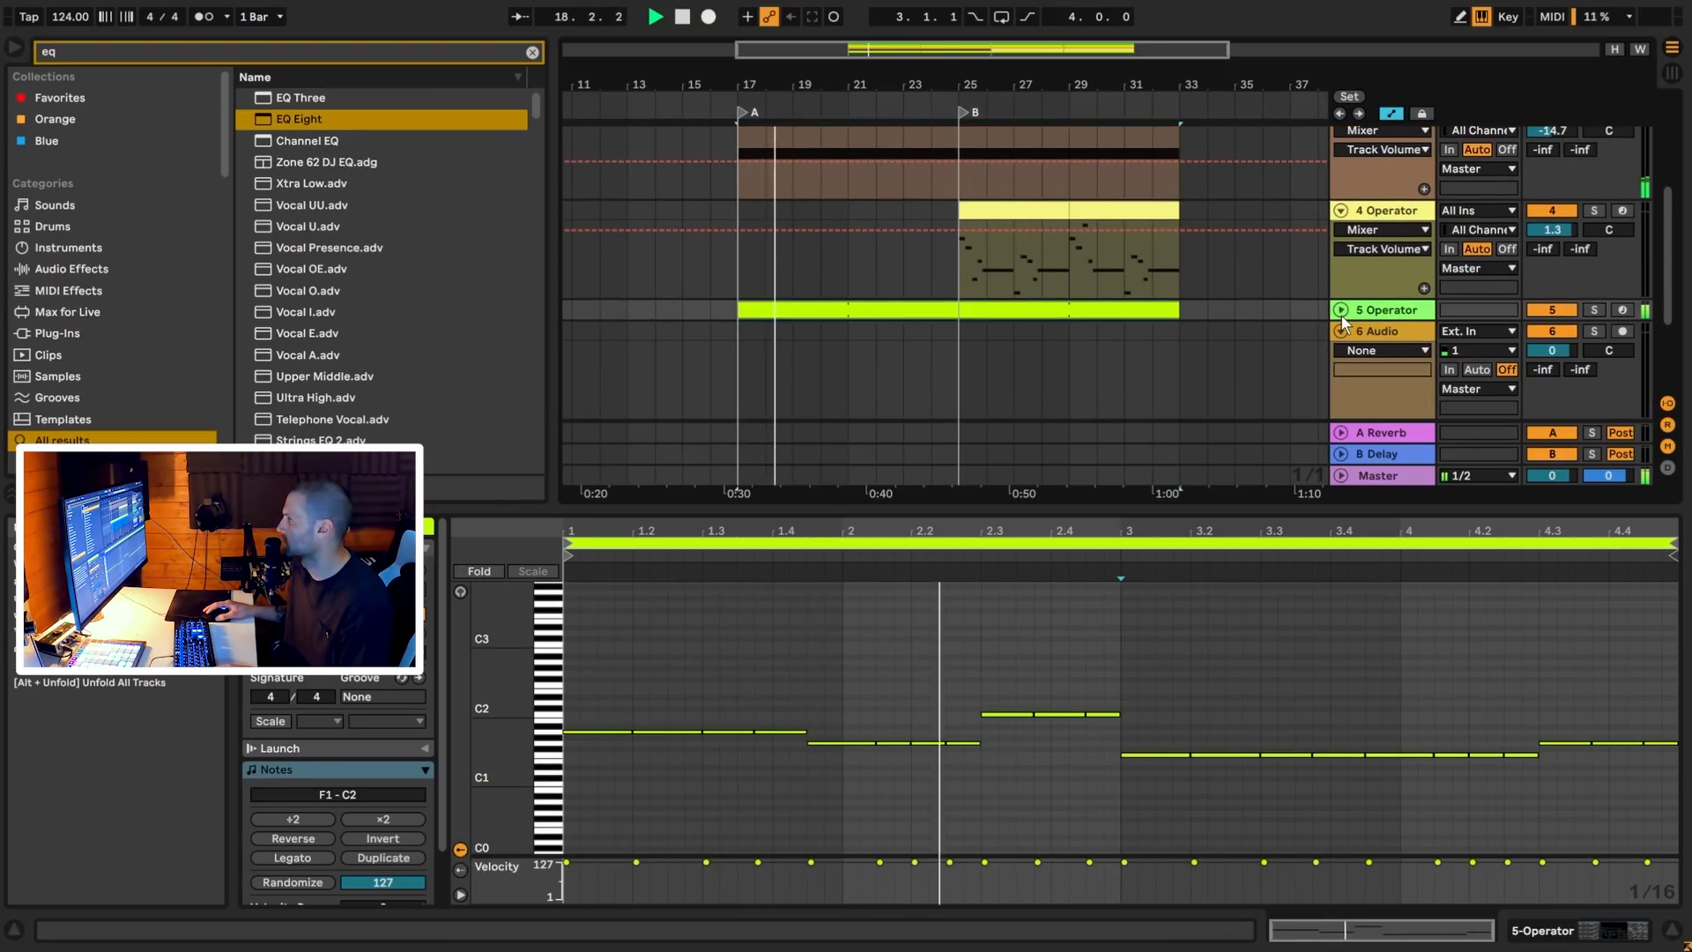
scroll(1341, 321, "up", 2)
scroll(1322, 370, "down", 2)
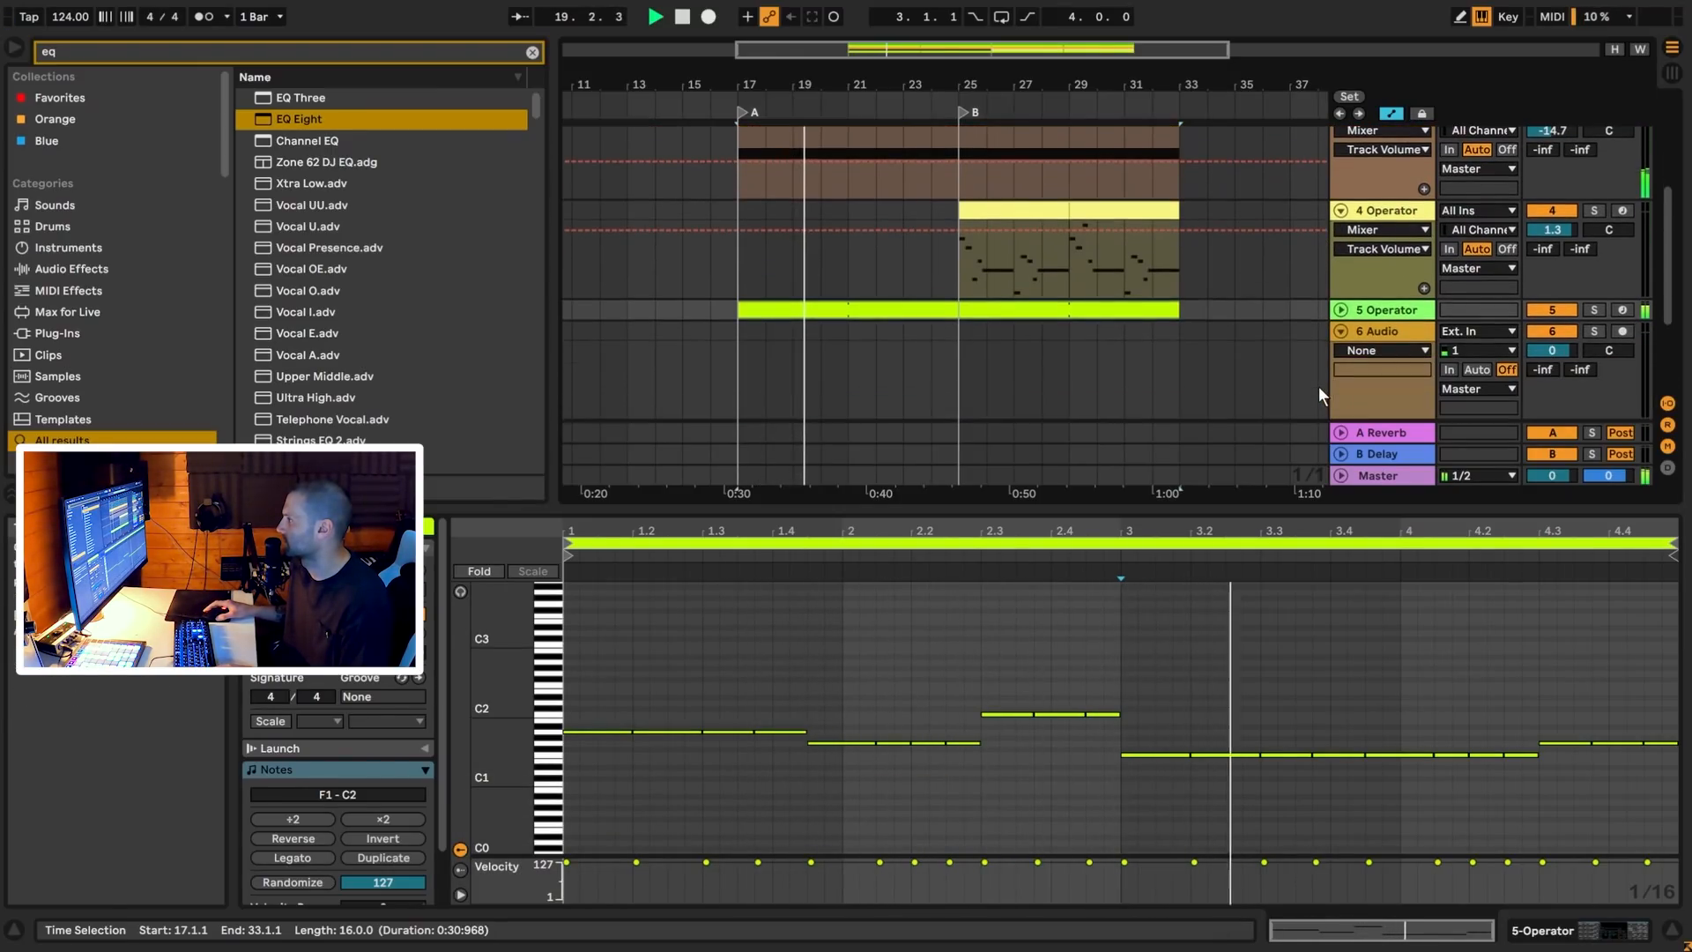
Play from bar 25 and set the bass Operator track's volume to -4.0 dB
left_click(975, 298)
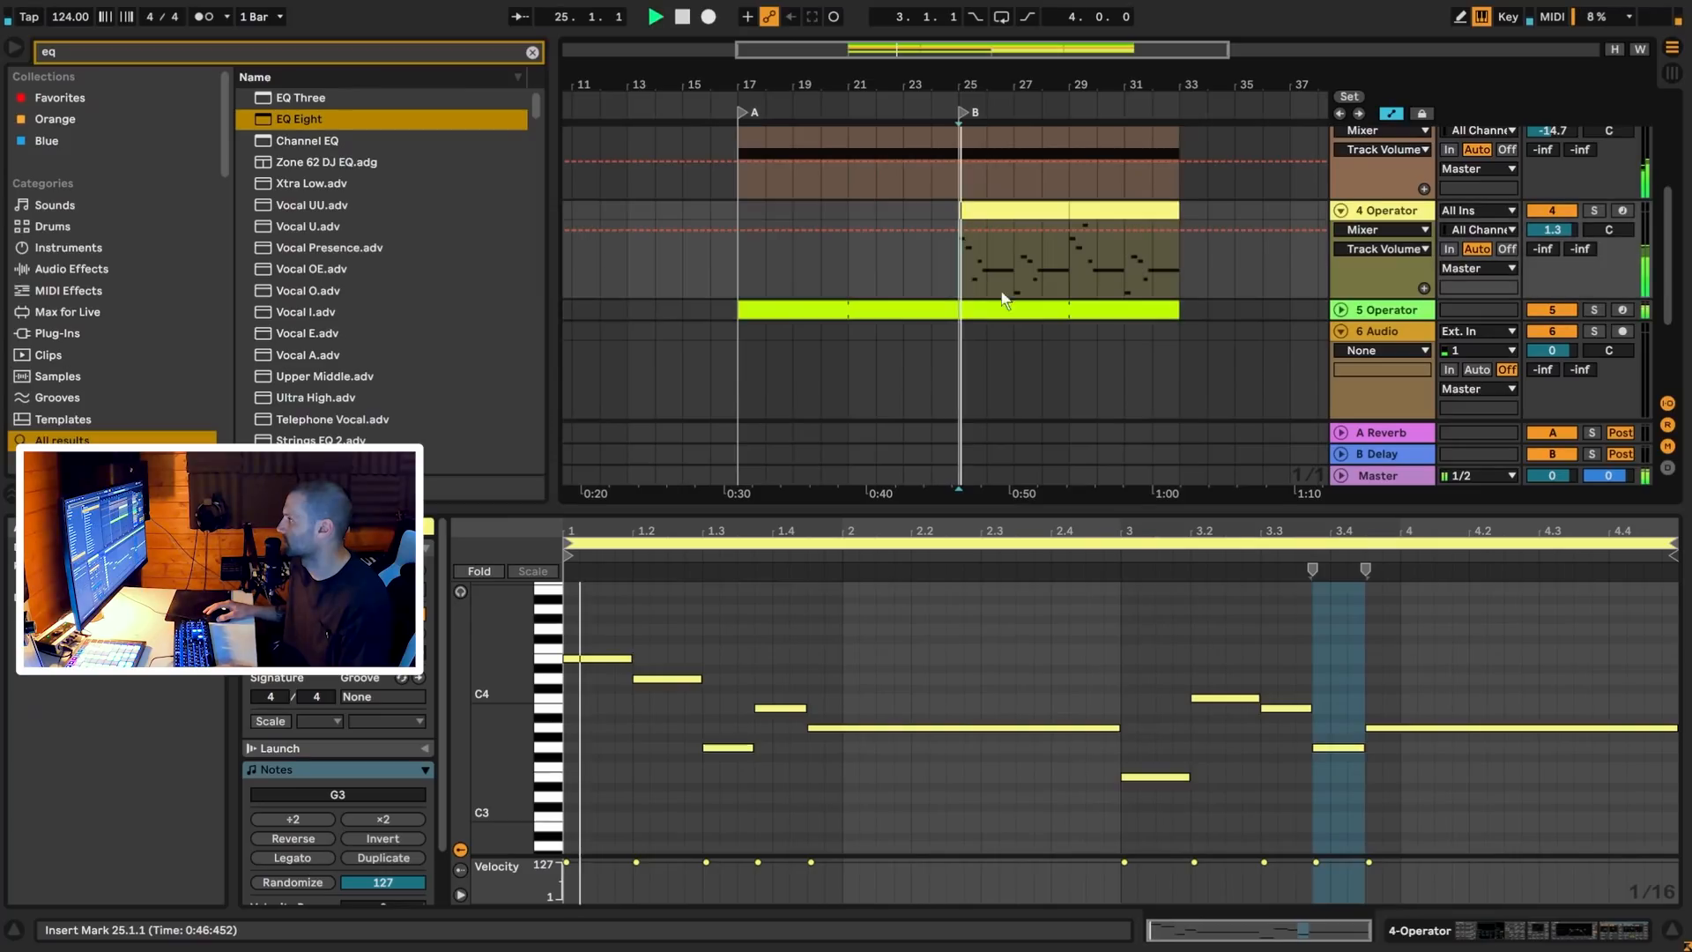
left_click(1342, 310)
left_click_drag(1551, 329, 1551, 342)
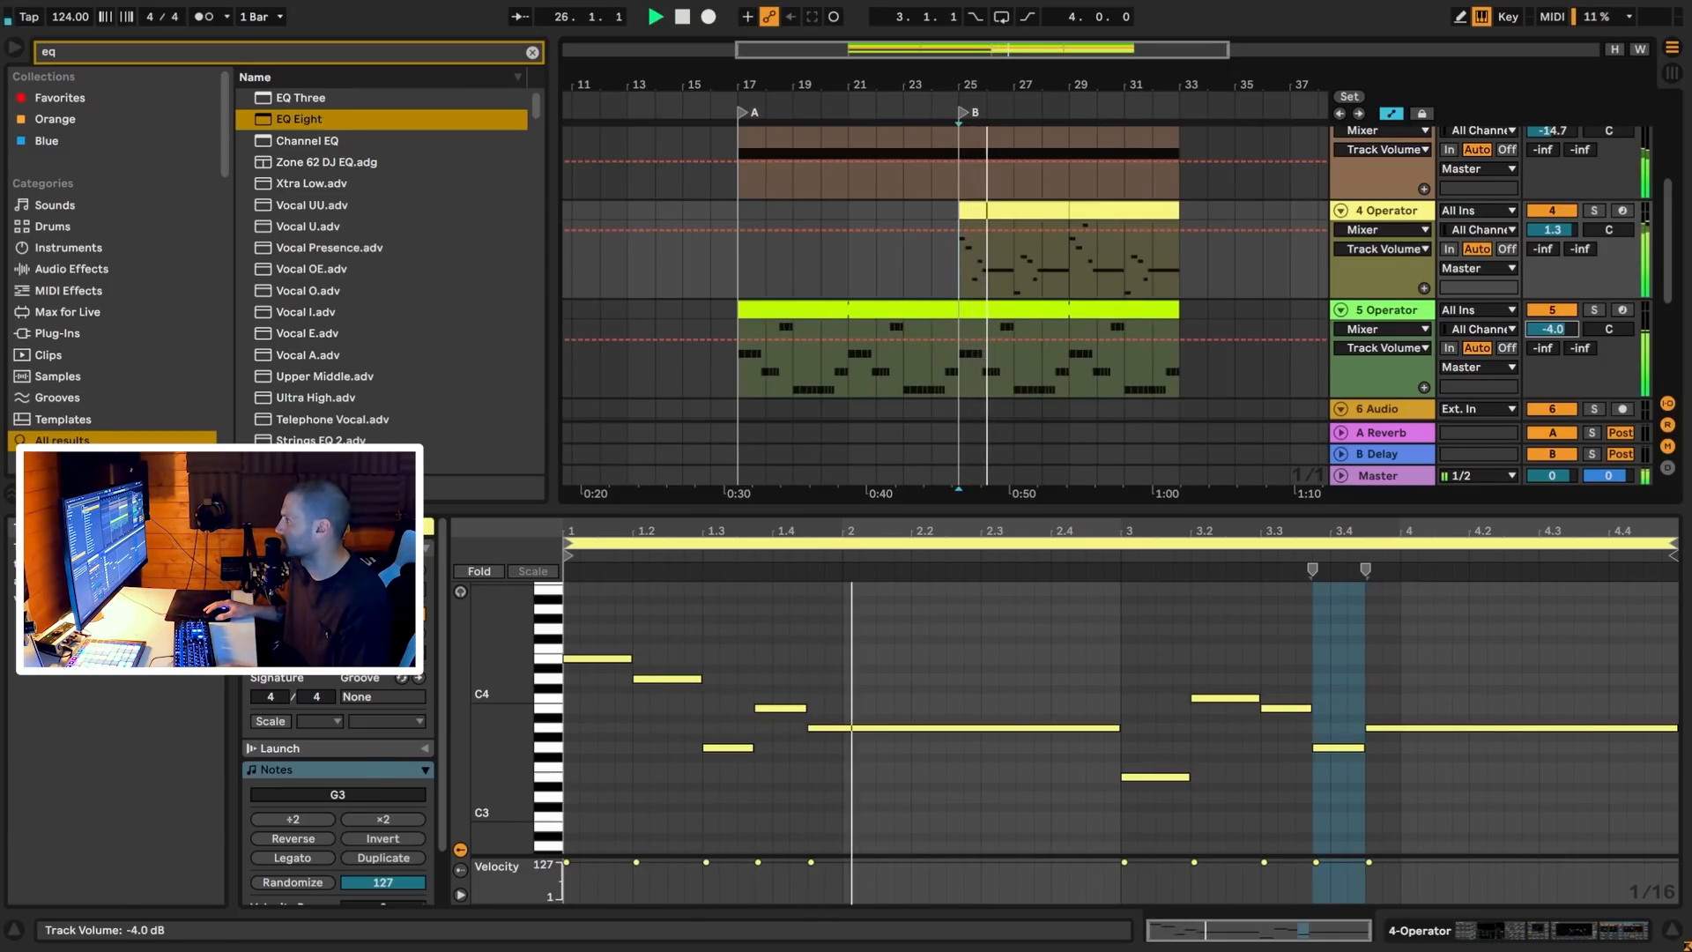
Collapse all tracks in the arrangement
left_click(1341, 310)
left_click(1340, 209)
scroll(1348, 260, "up", 4)
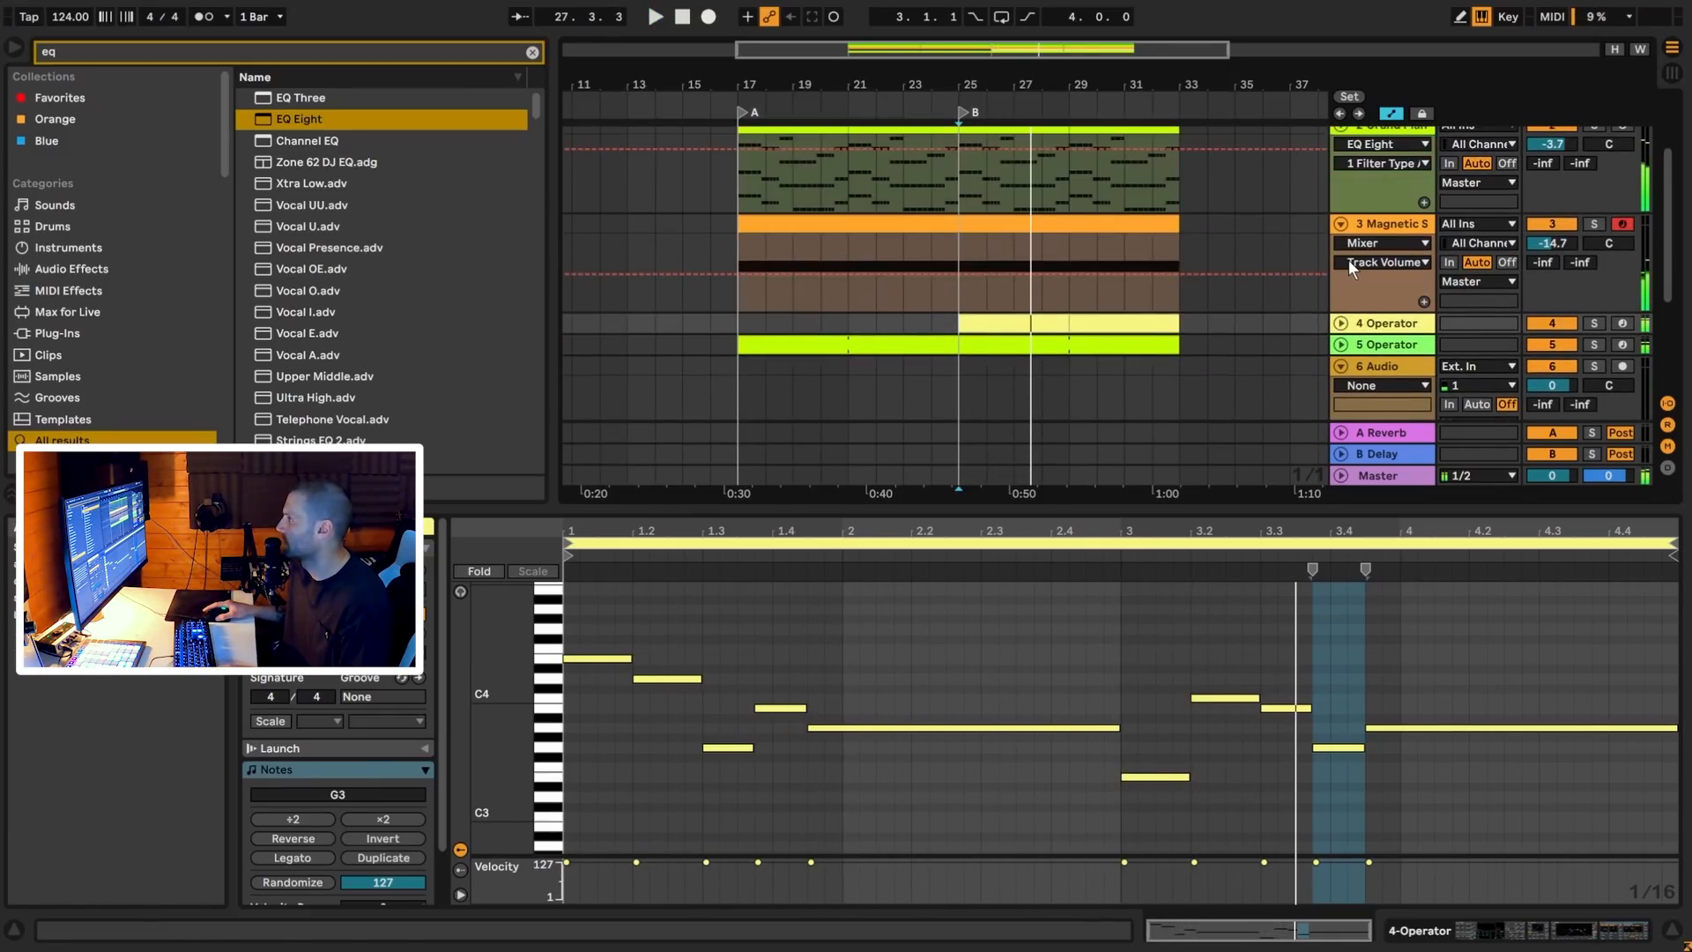
left_click(1342, 291, "alt")
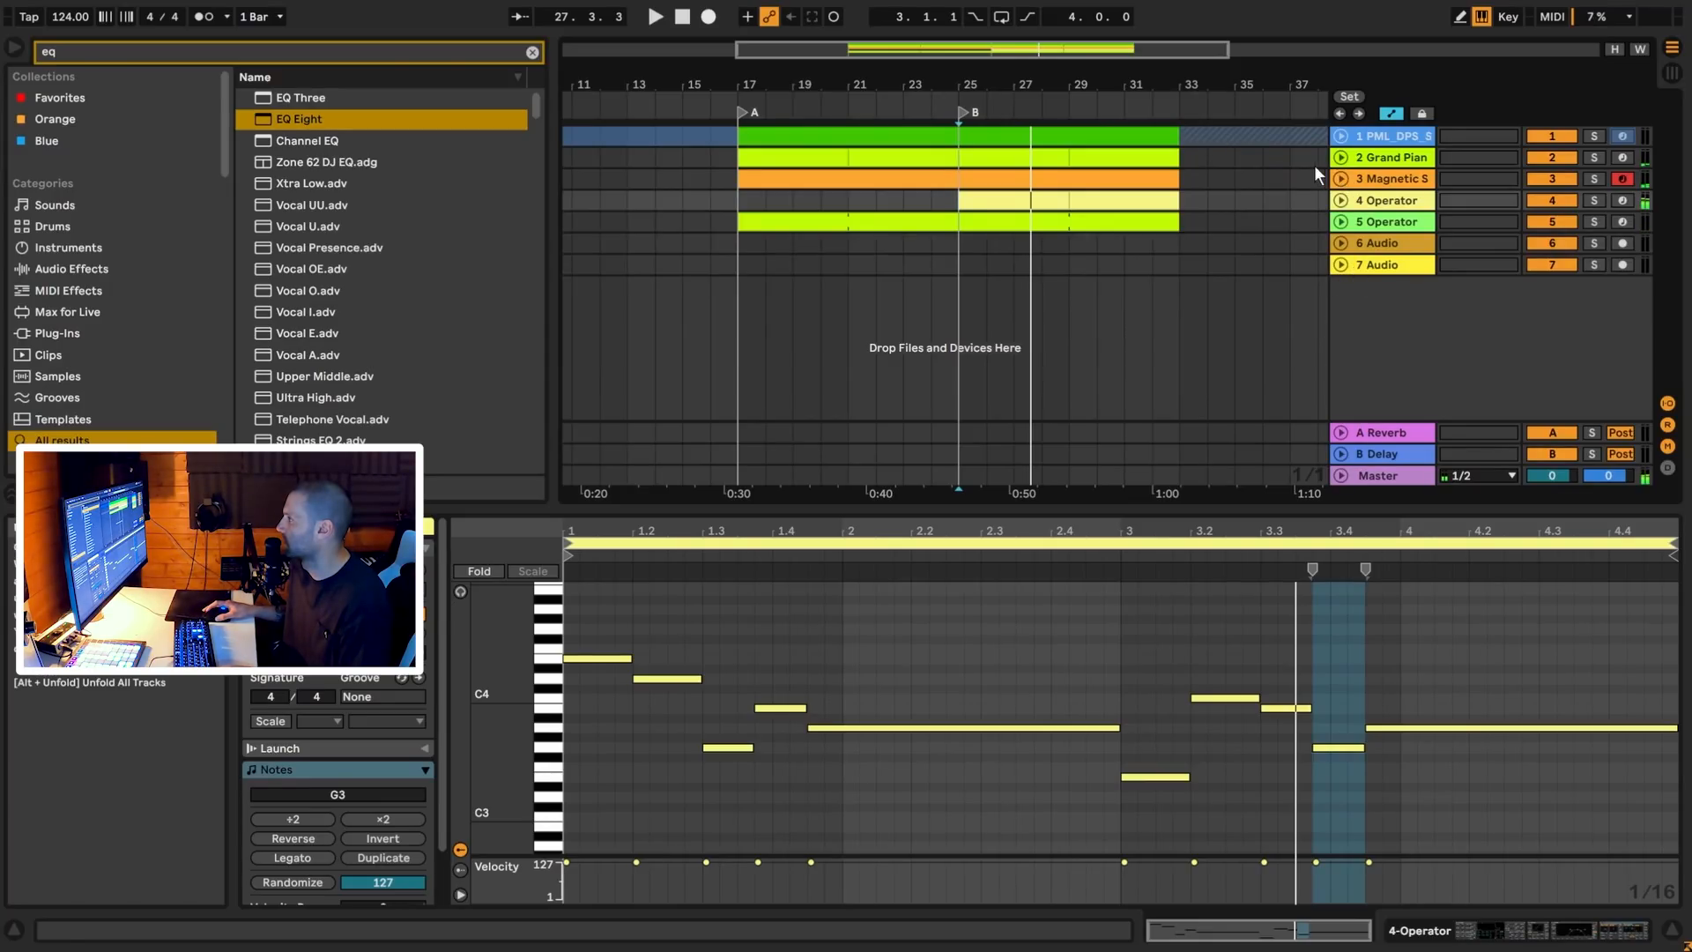
Set the Magnetic strings track's volume to -19.7 dB and play the arrangement
left_click(1341, 180)
left_click_drag(1558, 198, 1555, 203)
key("space")
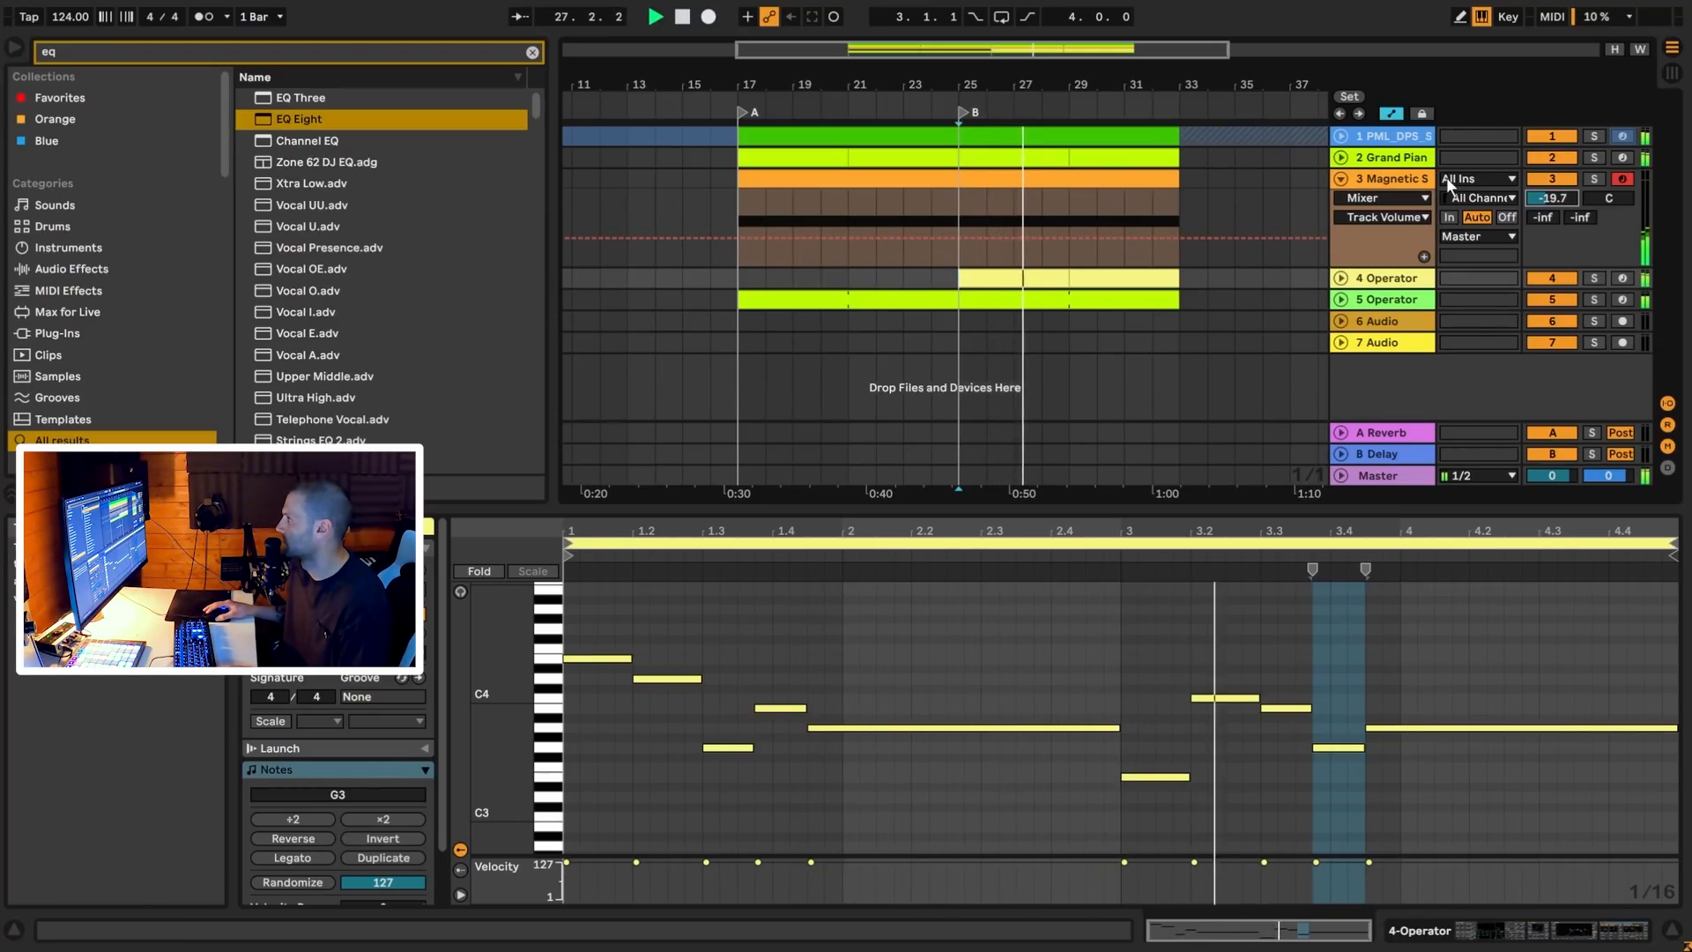
Set the saxophone track's volume to -12.3 dB and play the arrangement
left_click(1342, 136)
left_click_drag(1554, 155, 1555, 167)
key("space")
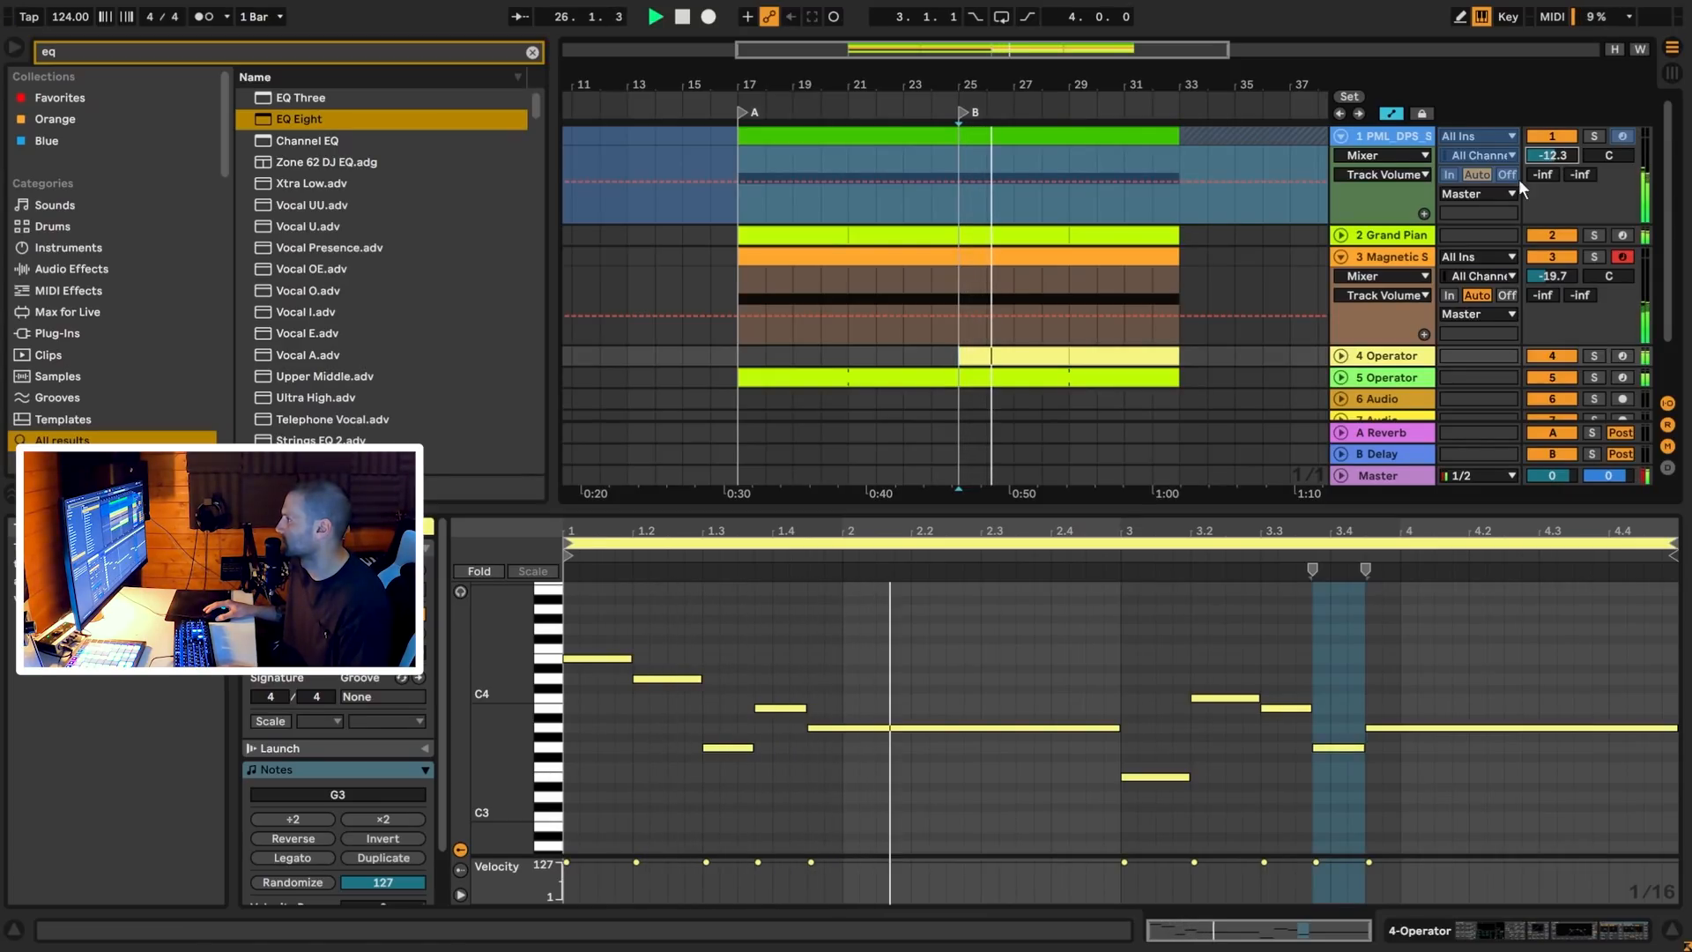
Set the melody Operator track's volume to -1.2 dB, play the mix from bar 25 and collapse all tracks
scroll(1350, 344, "down", 1)
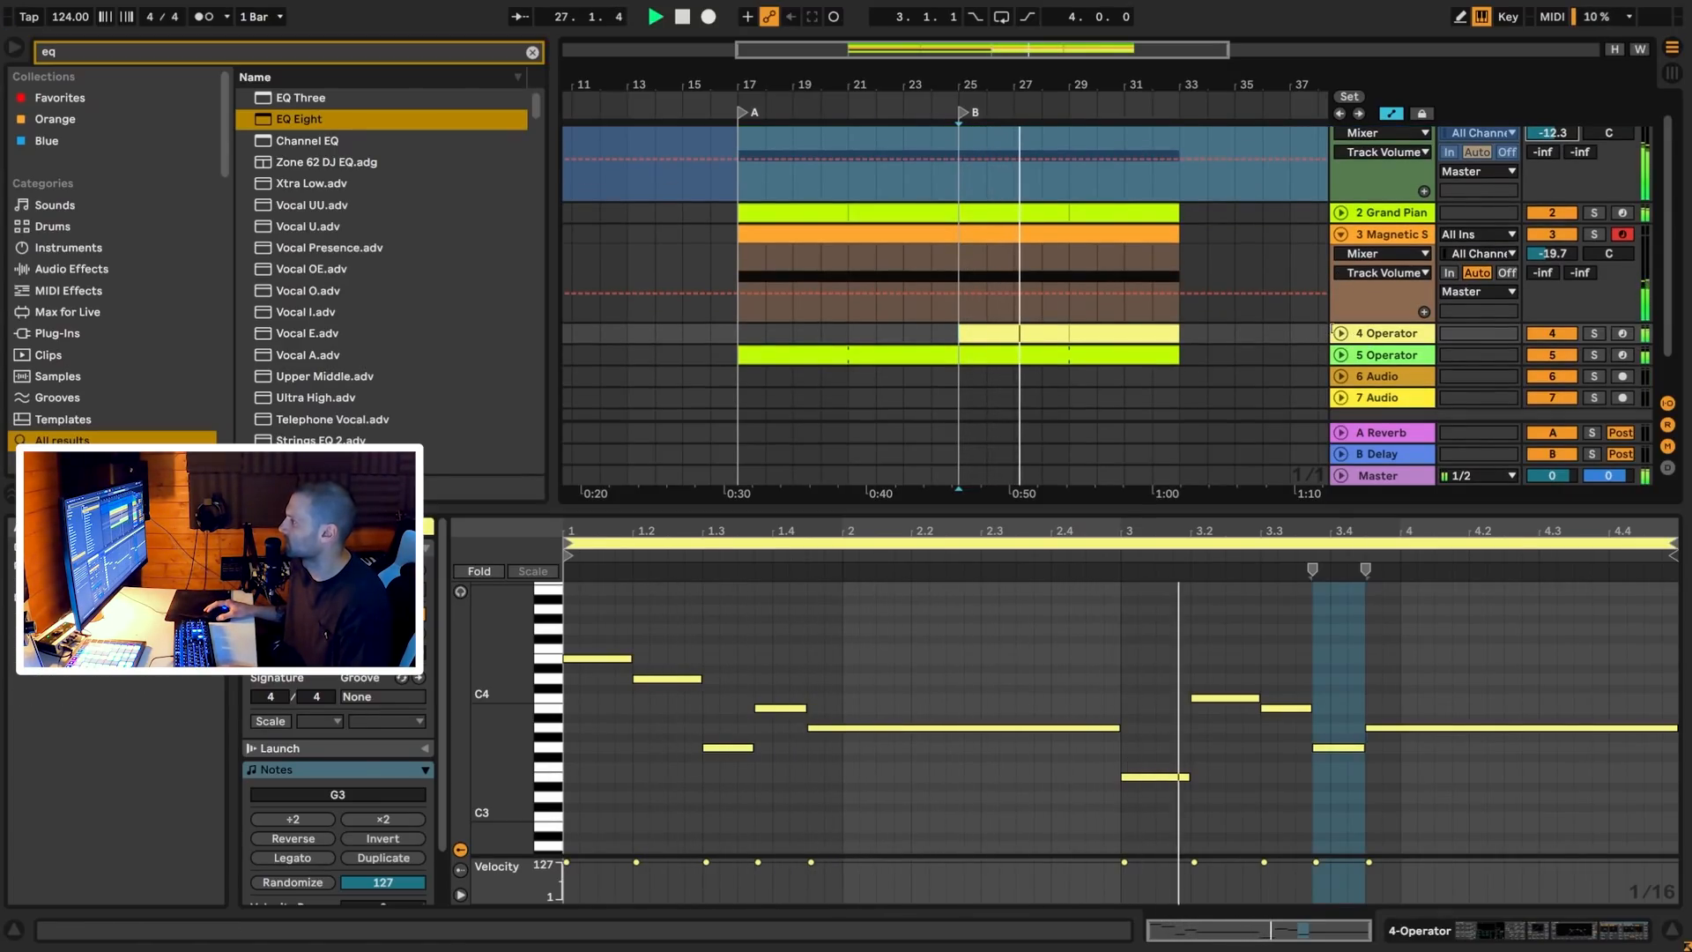
scroll(1216, 282, "down", 1)
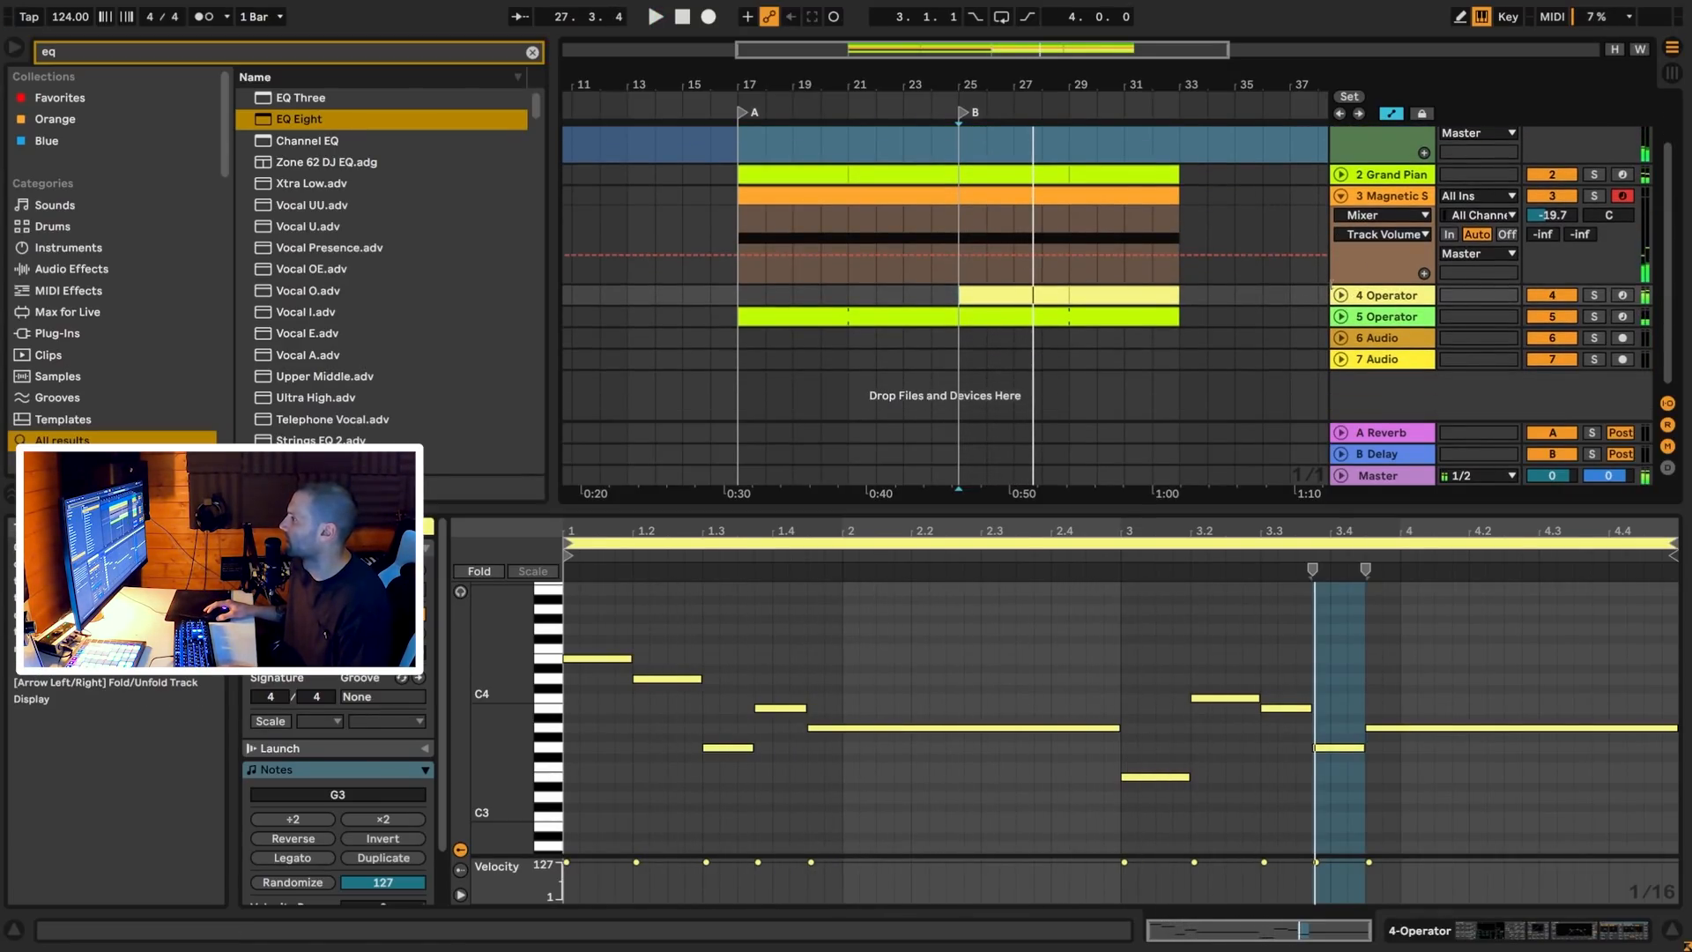
left_click(1340, 295)
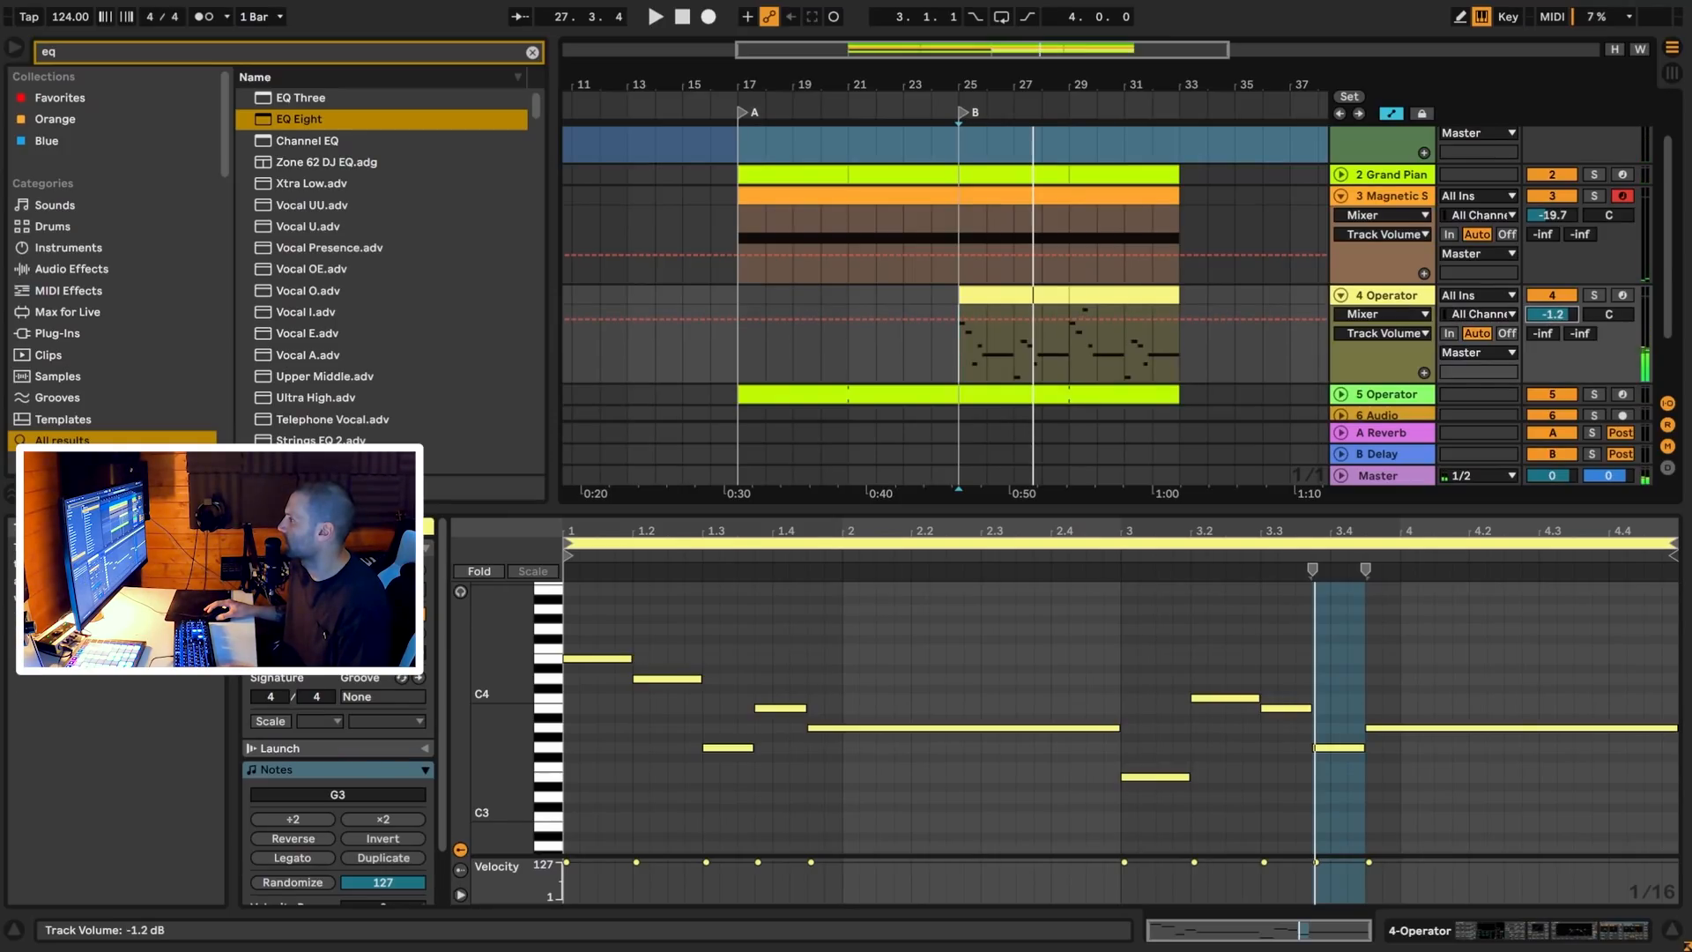
key("space")
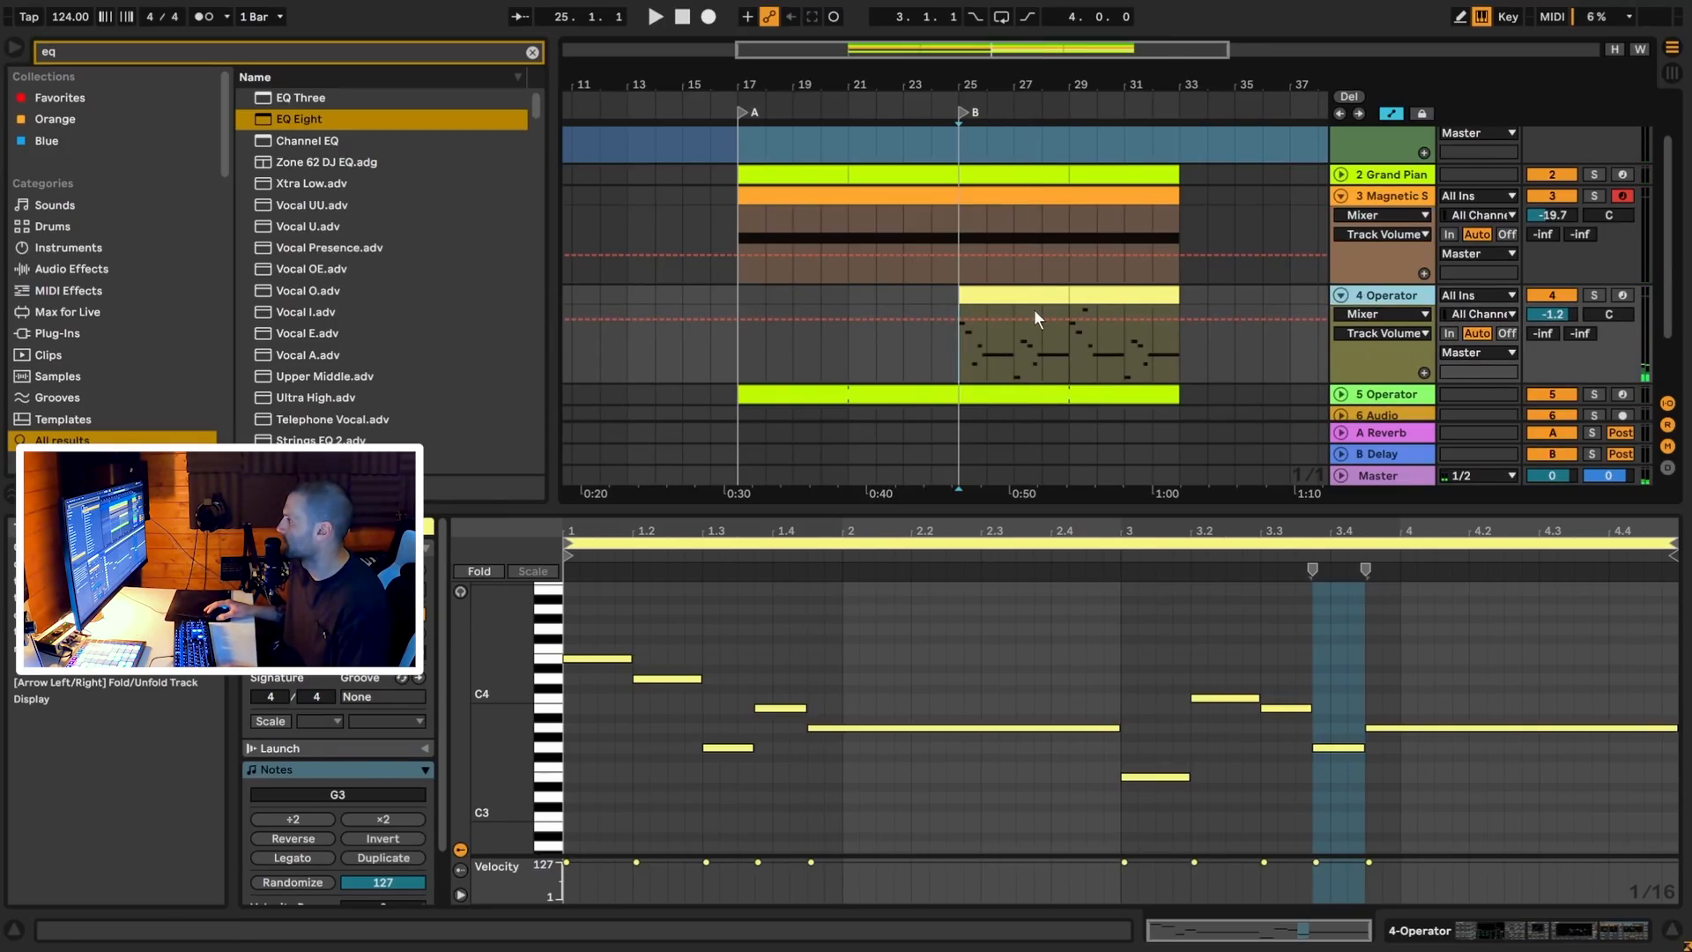
key("space")
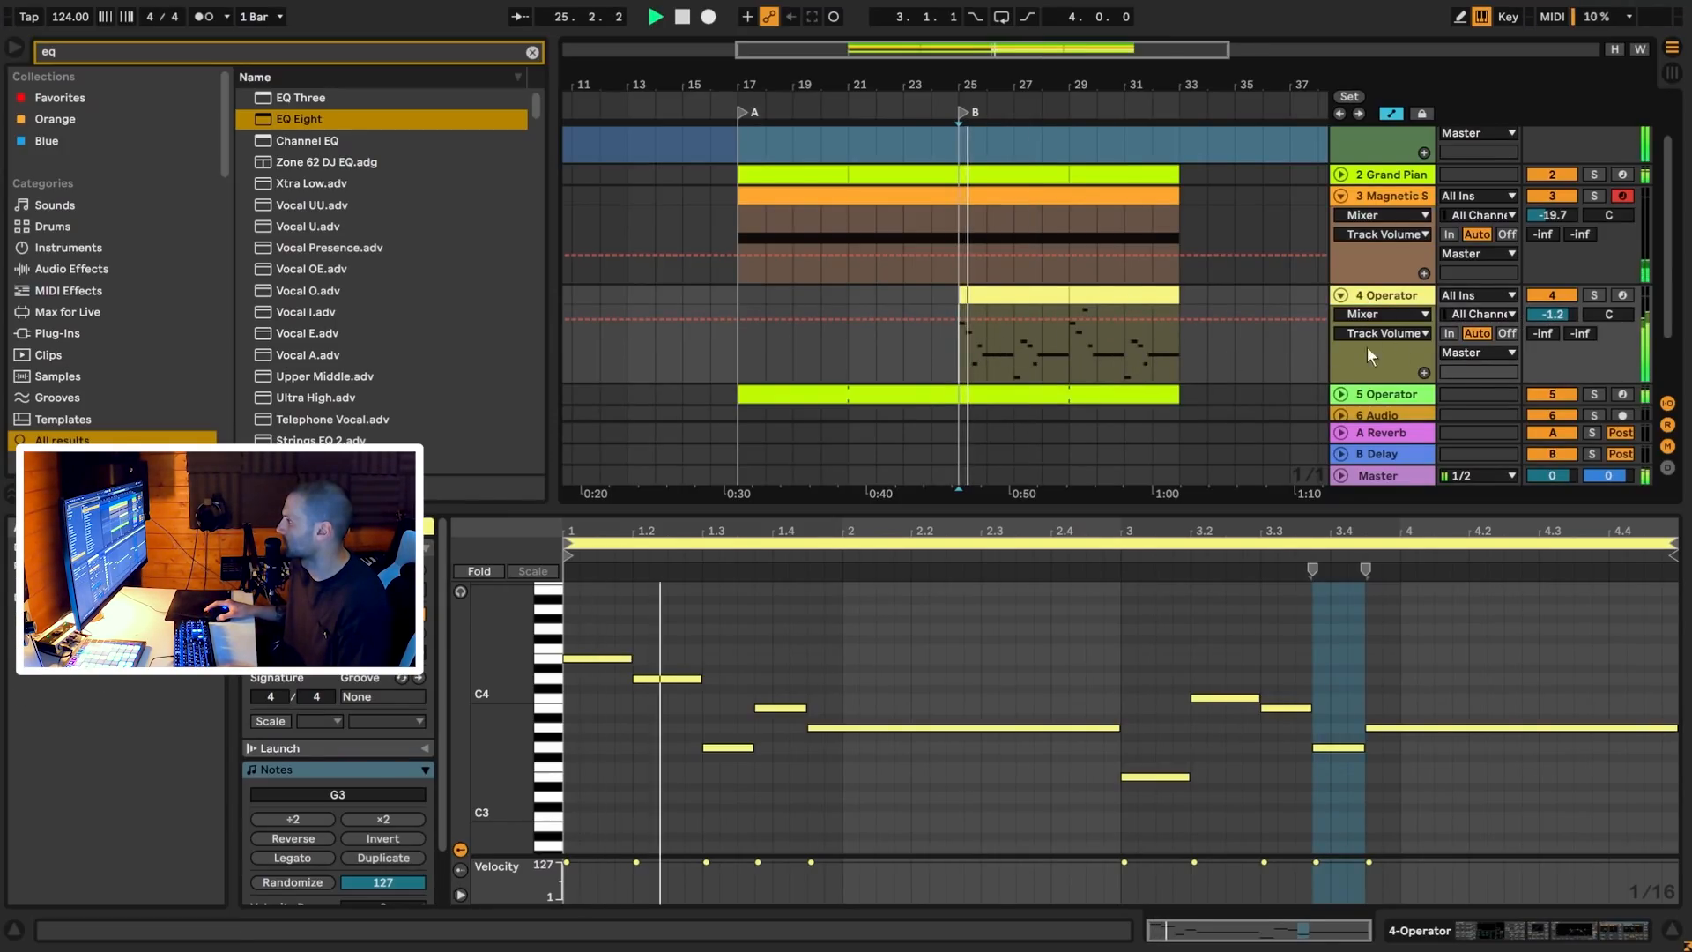
key("space")
left_click(1340, 295, "alt")
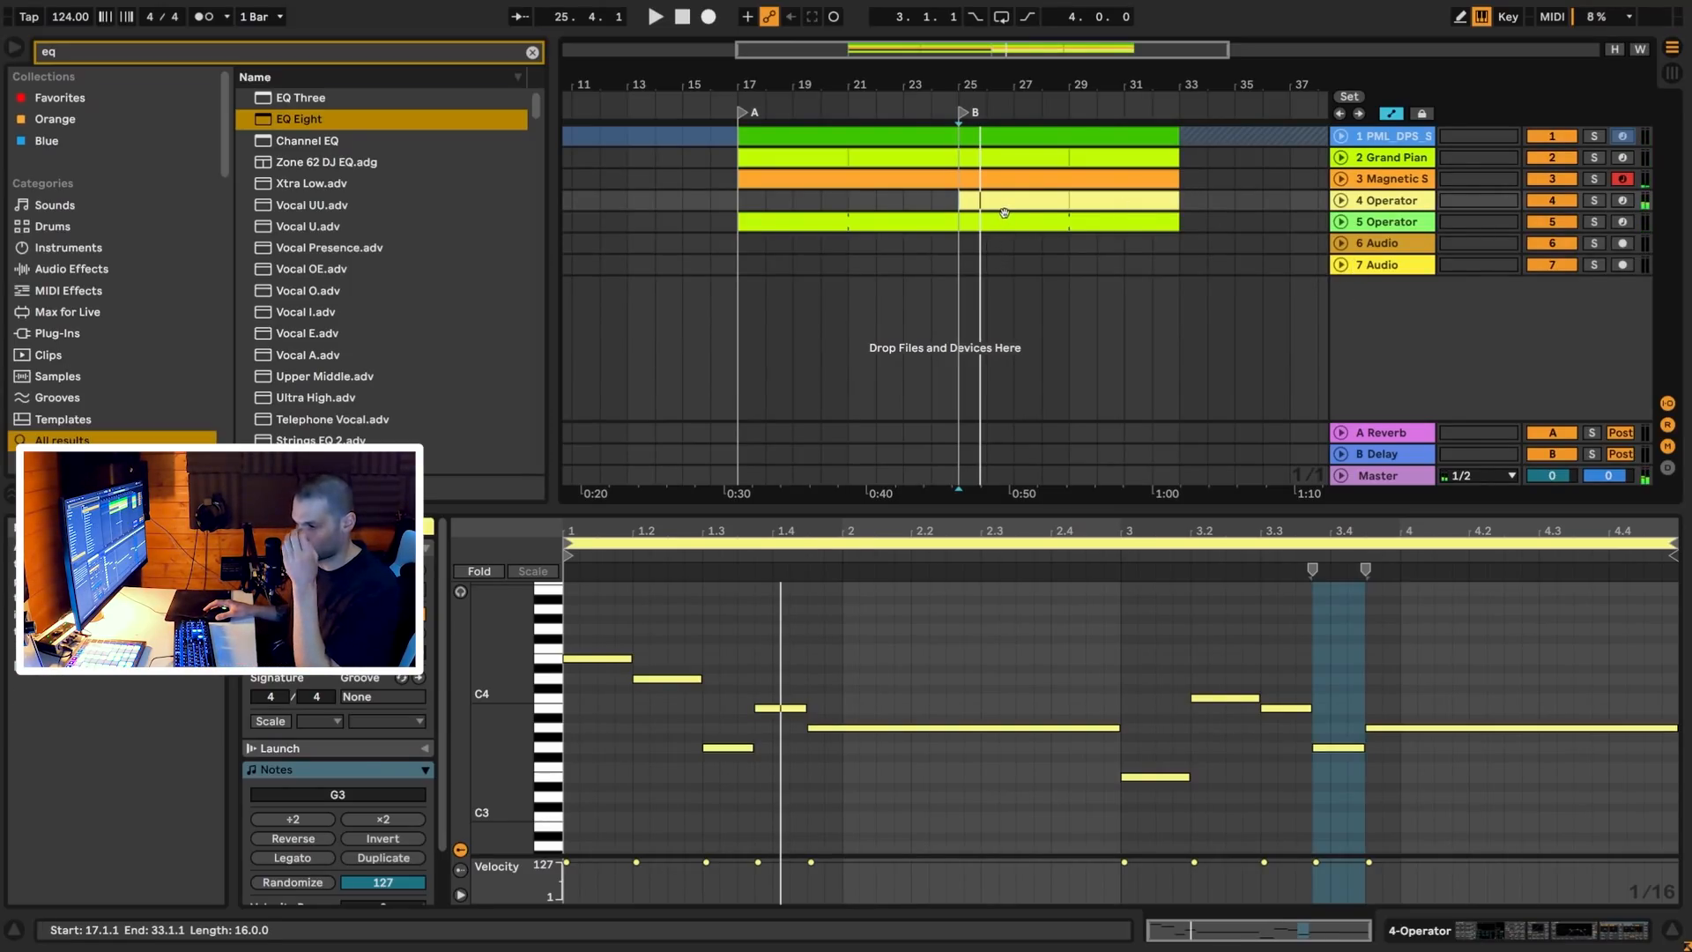
Insert a MIDI track below the bass Operator track and load the sample PMLxSVTxCioz_Kick_Suddenly.wav onto it
left_click(1377, 223)
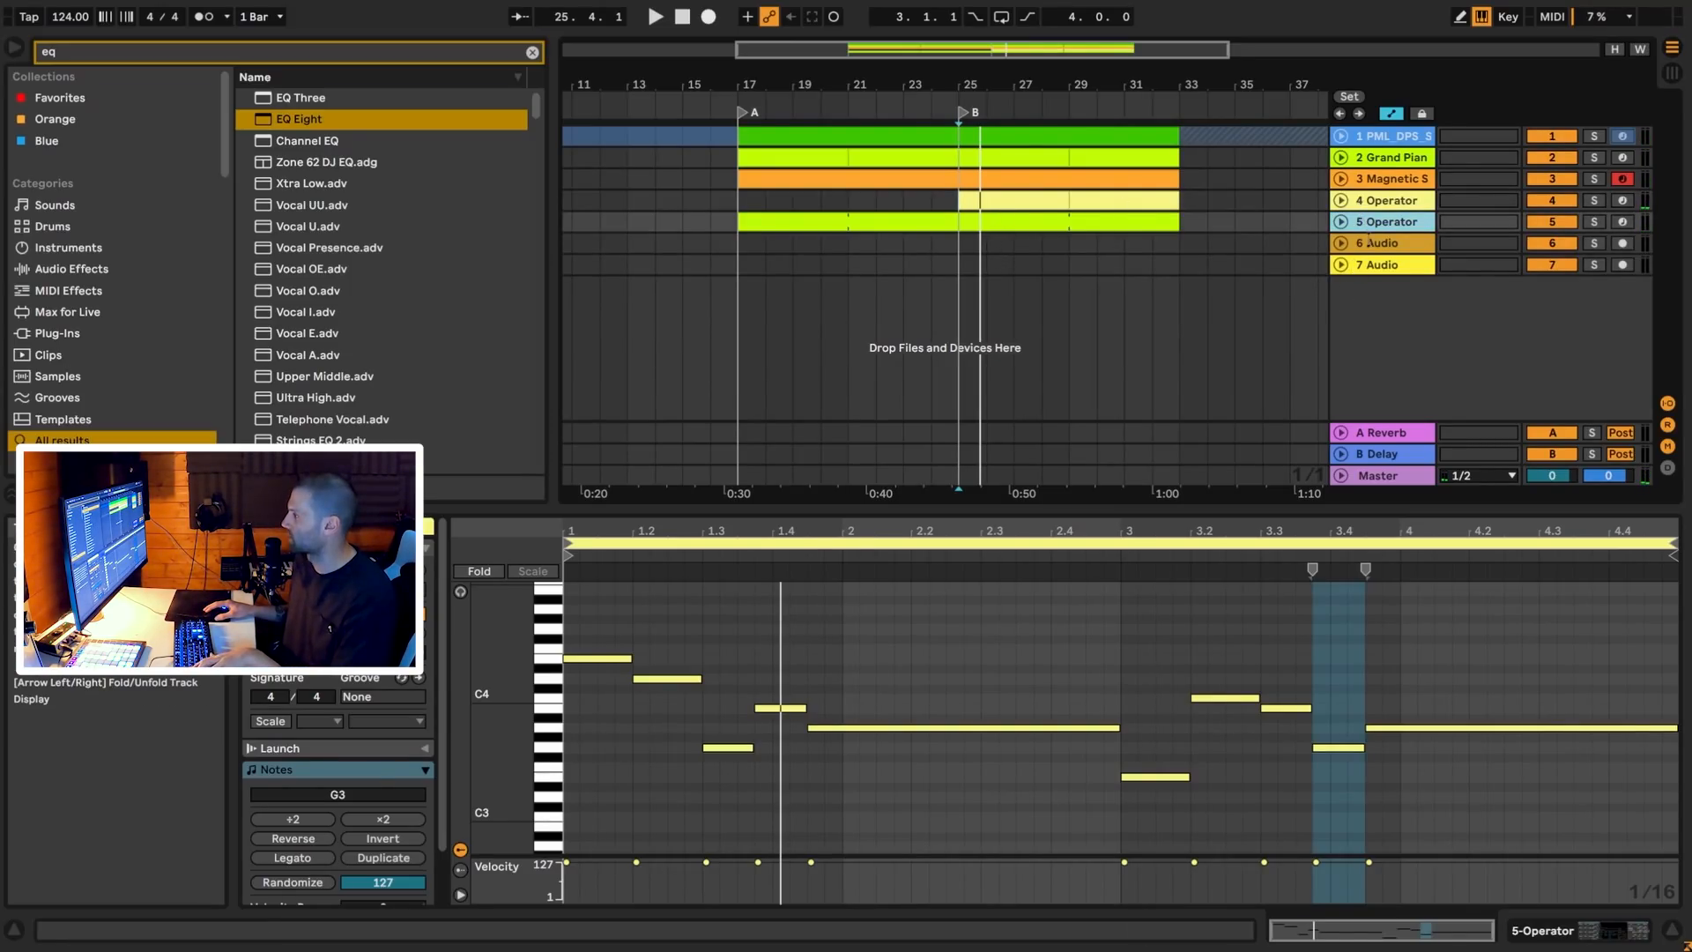
key("ctrl+shift+t")
scroll(268, 331, "down", 1)
scroll(135, 368, "down", 6)
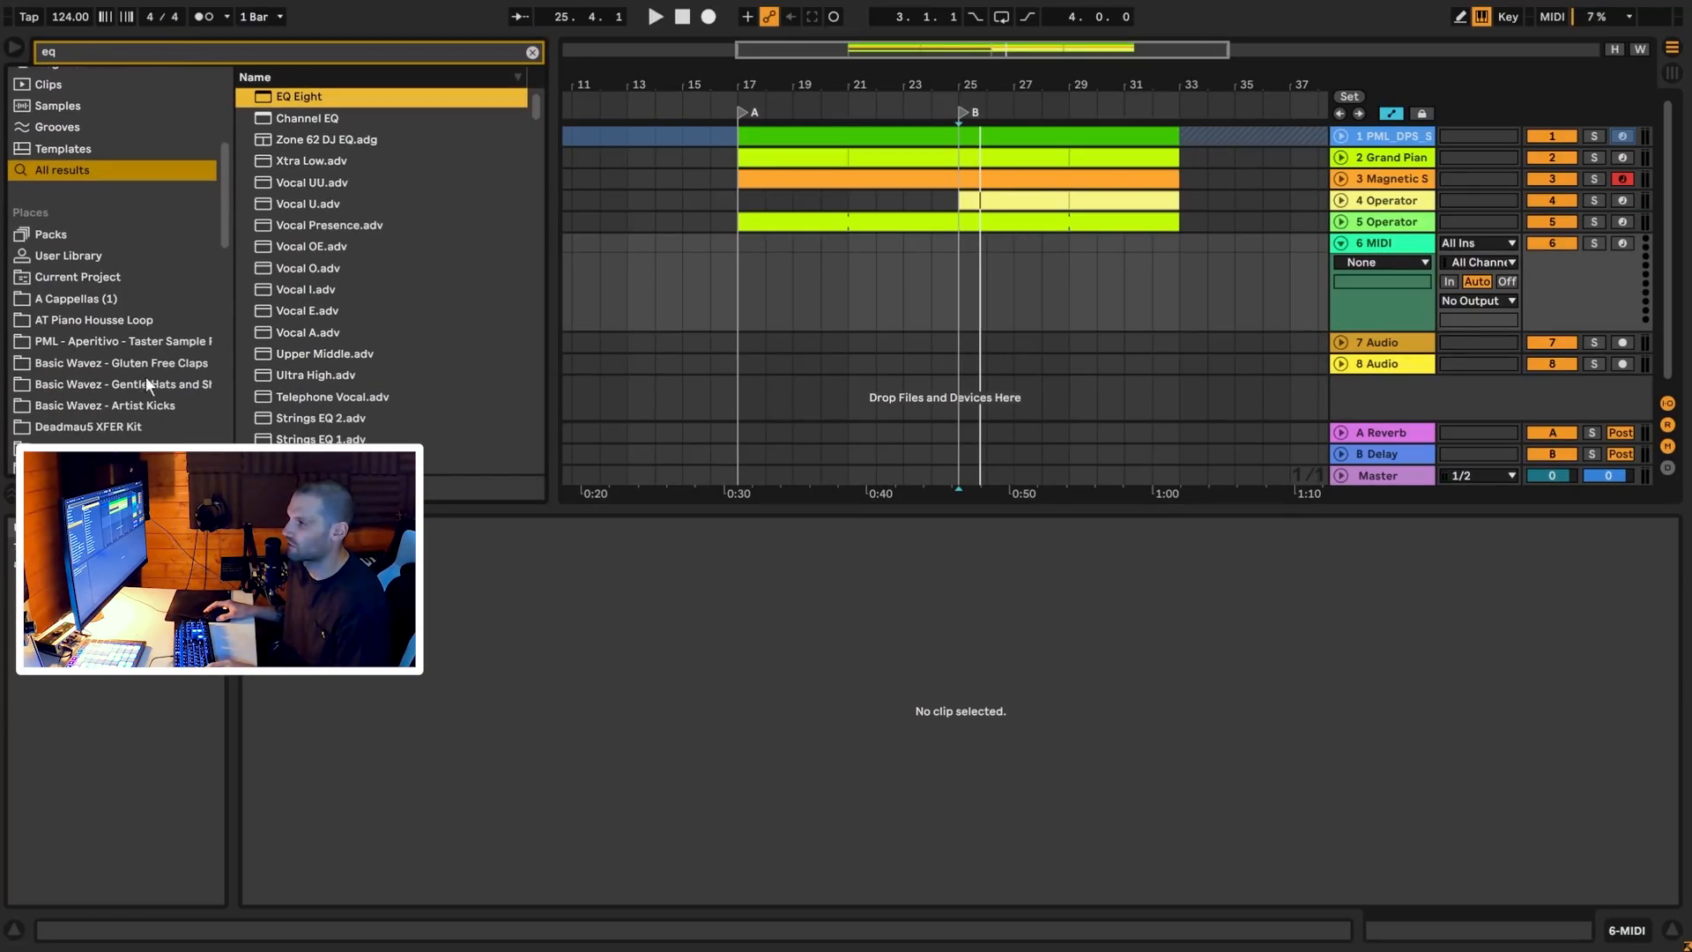
left_click(532, 52)
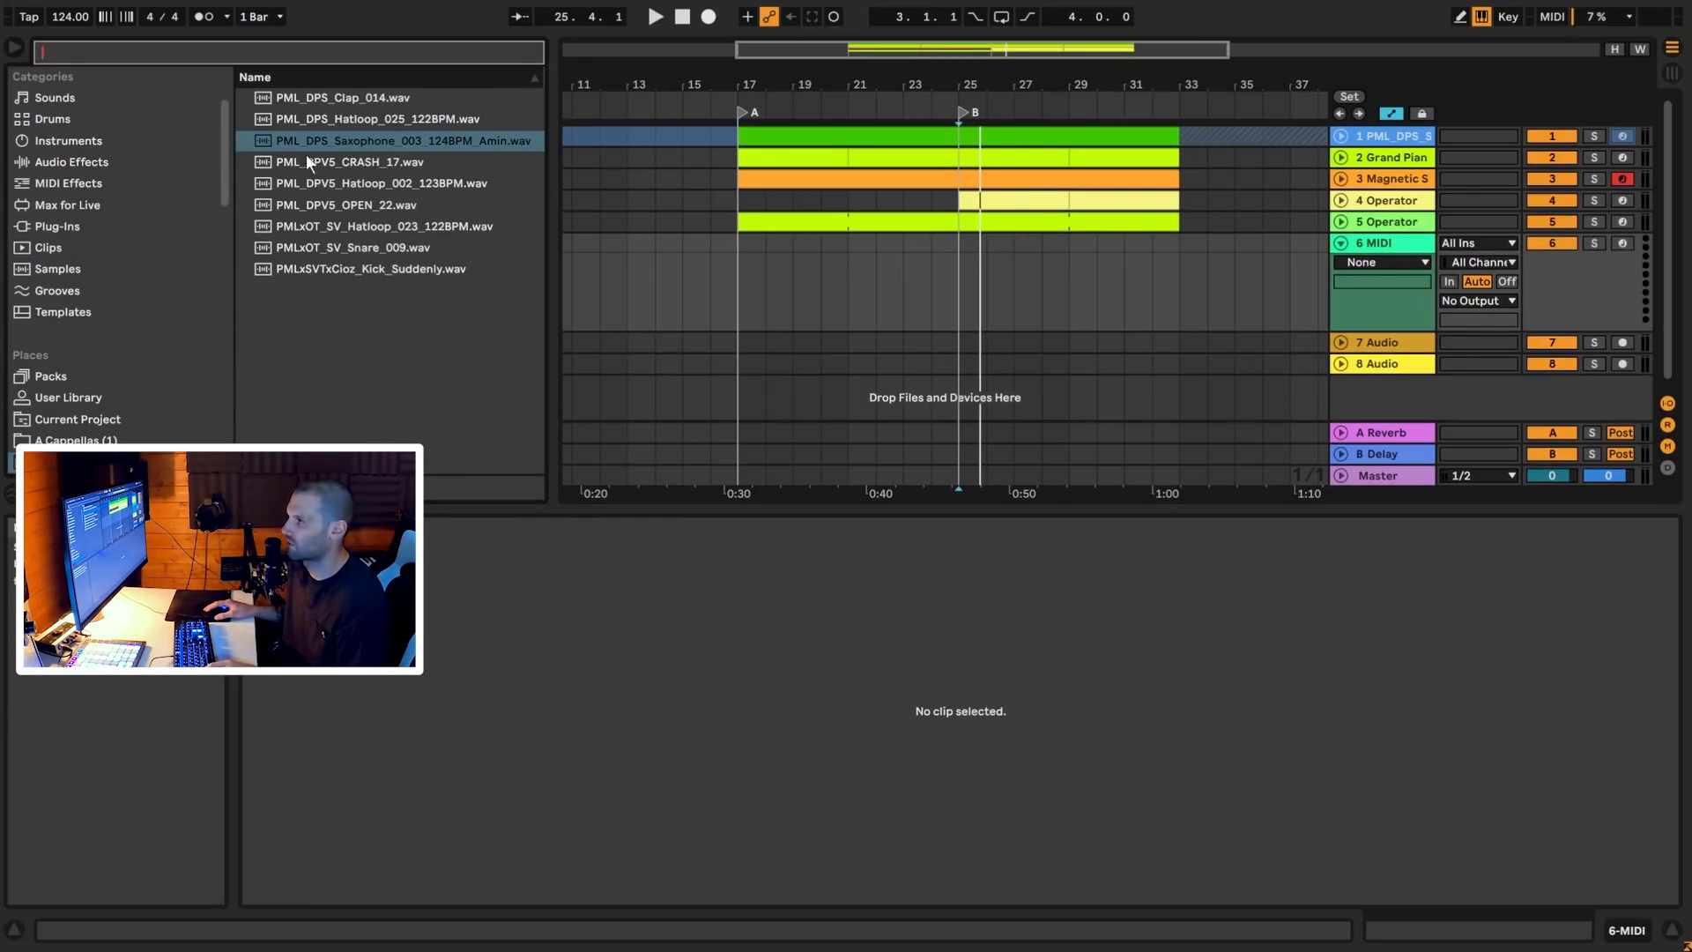
left_click_drag(351, 271, 745, 246)
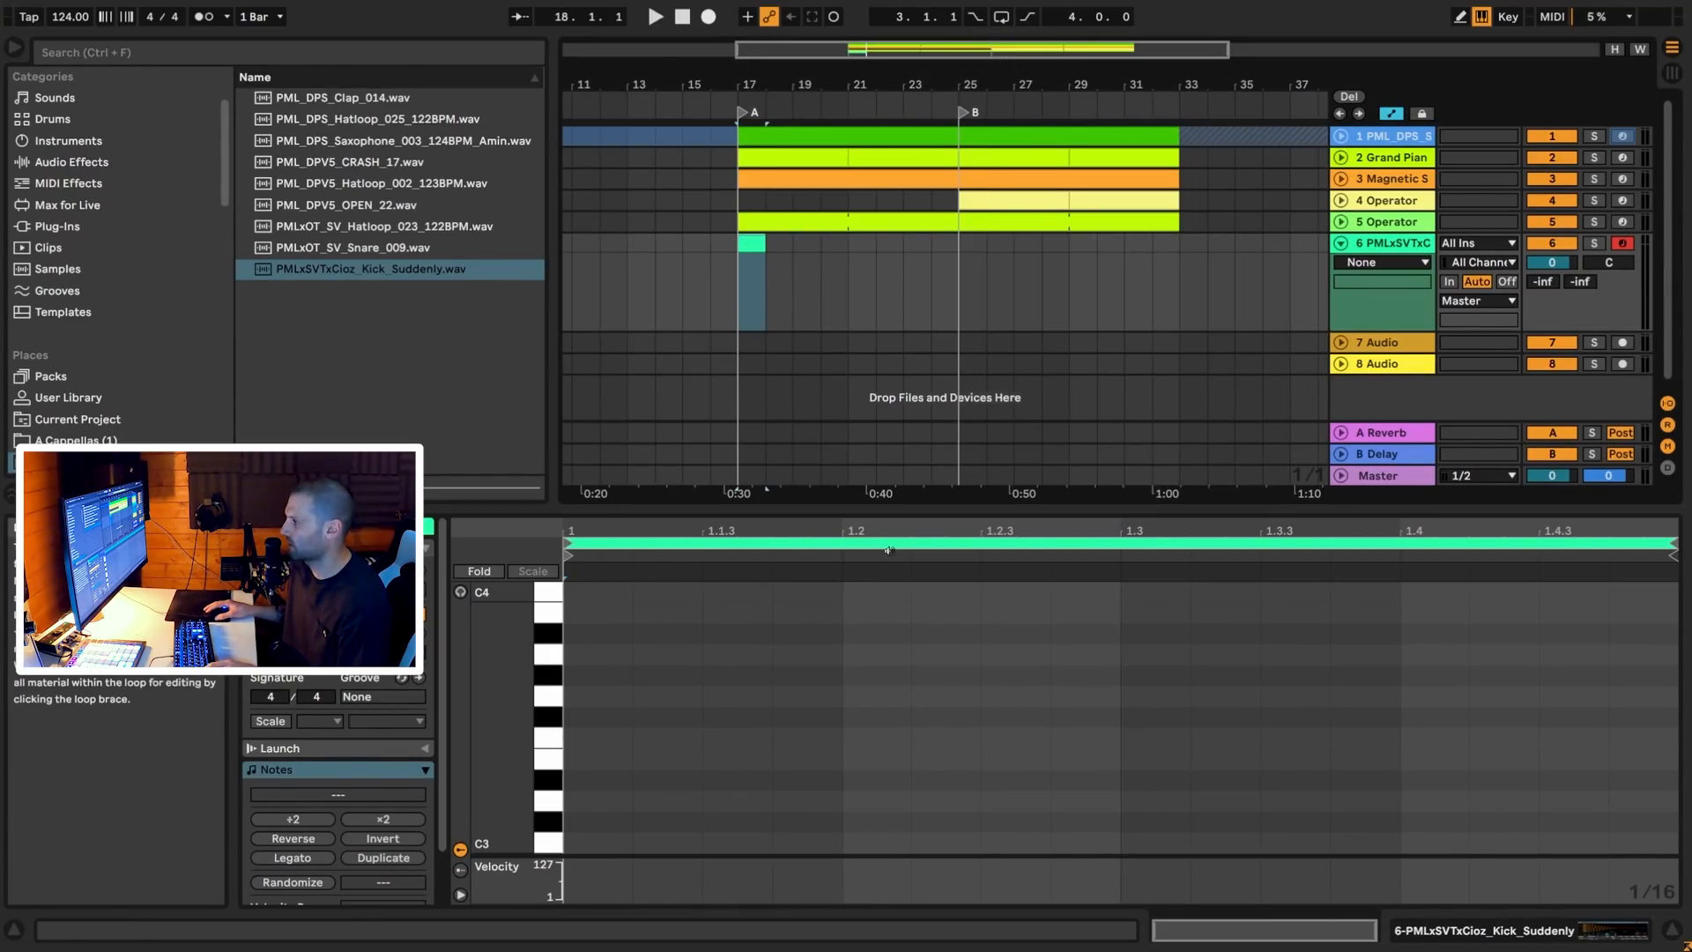
Shorten the loop of the kick clip at bar 17 to one beat and fill it with a C3 note
left_click_drag(1668, 547, 827, 540)
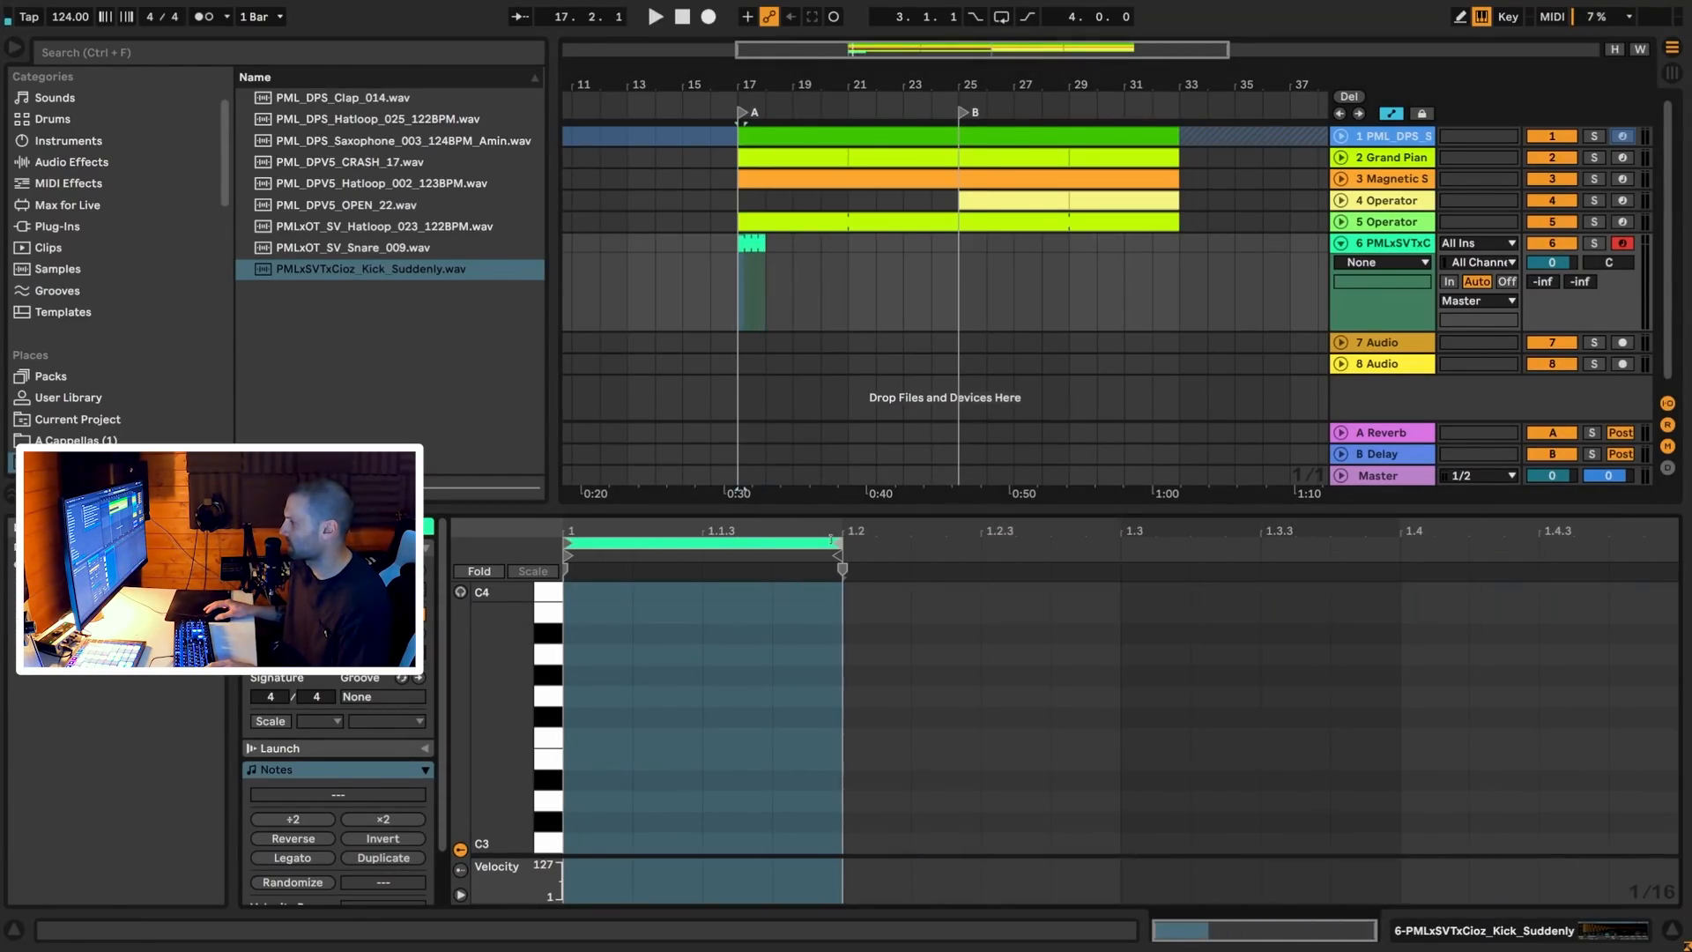
left_click(579, 838)
double_click(595, 840)
left_click_drag(632, 842, 833, 840)
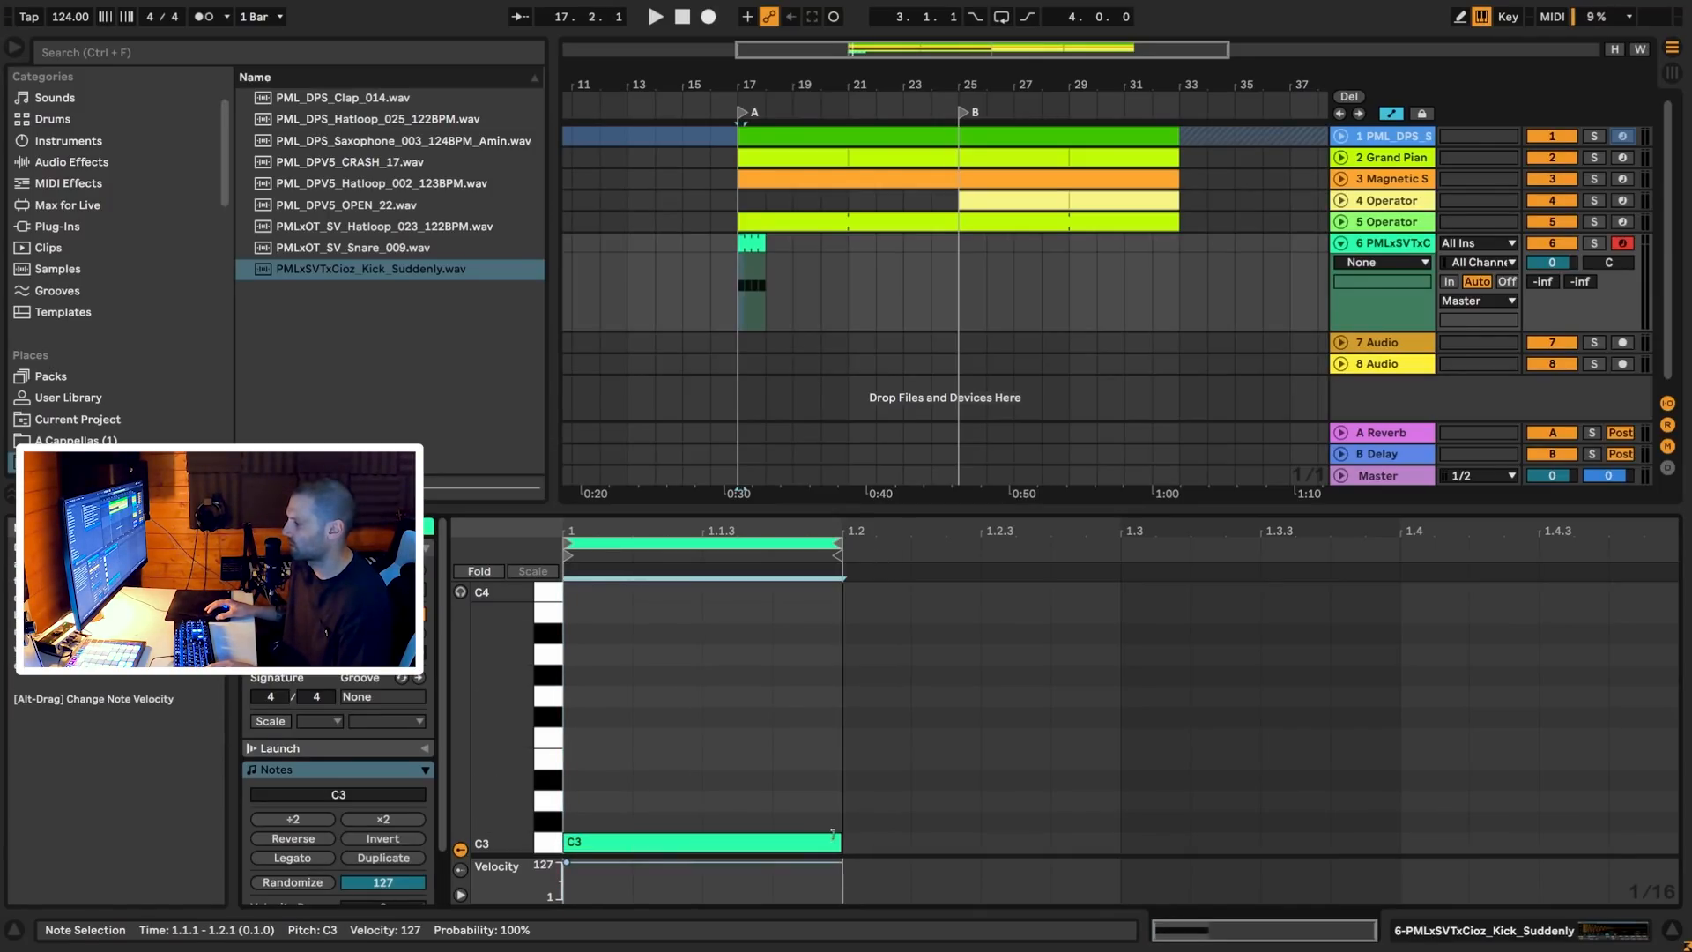
Extend the kick clip to bar 33 and play the arrangement from bar 17
left_click_drag(764, 265, 1179, 261)
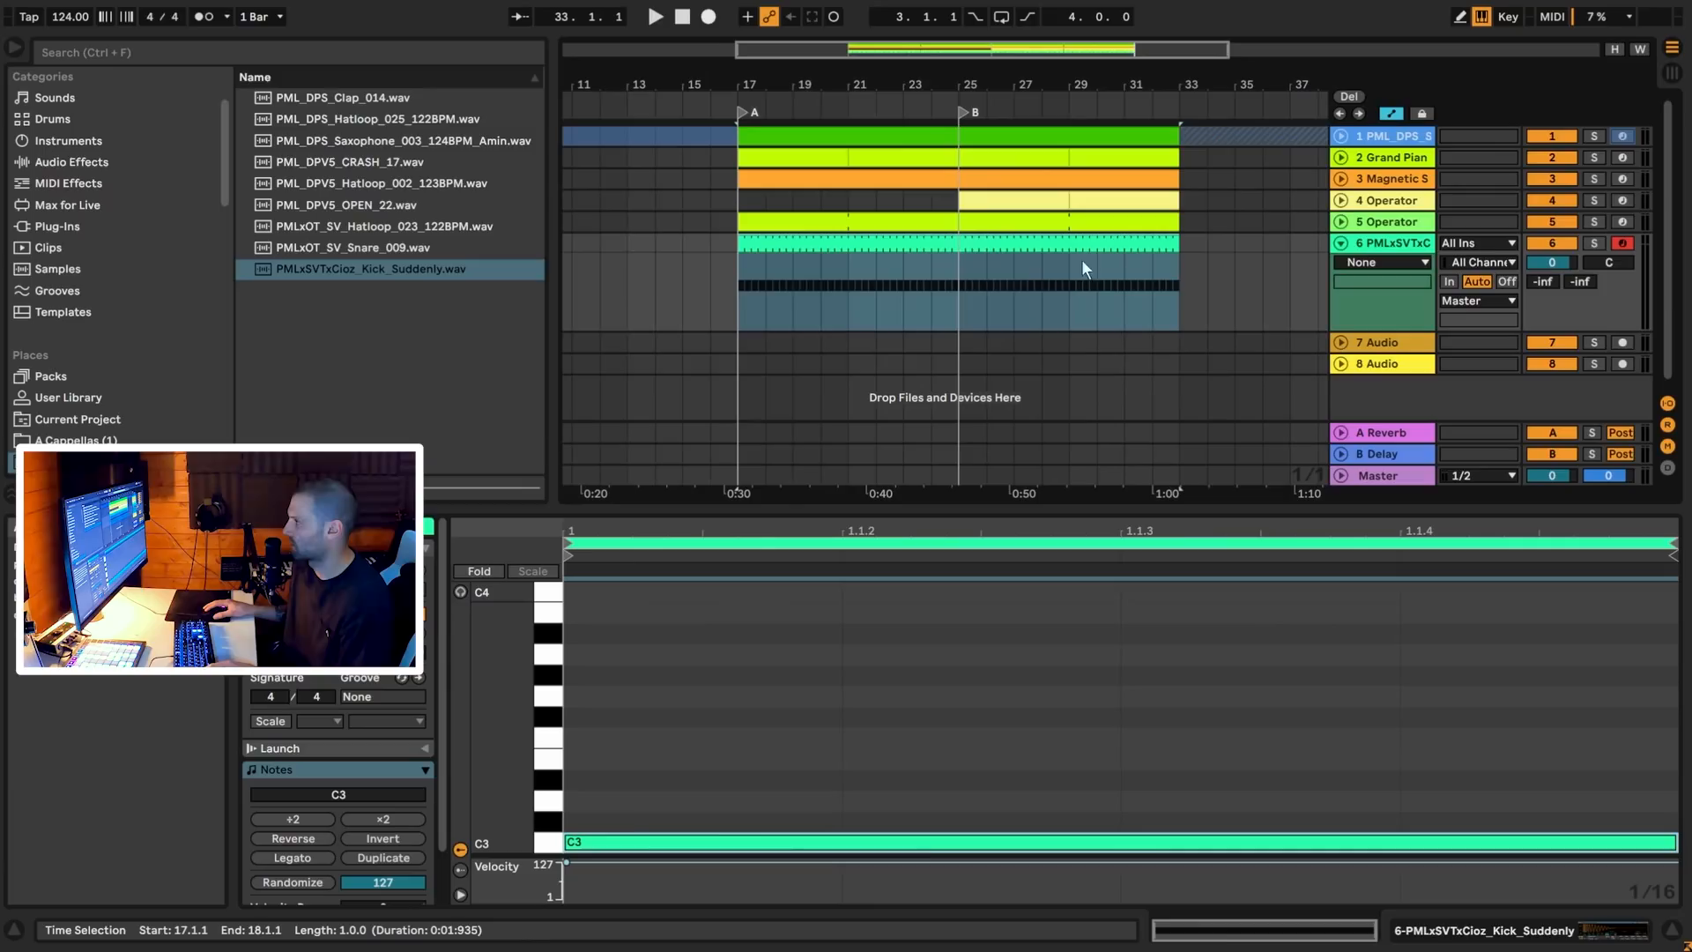
left_click(737, 290)
key("space")
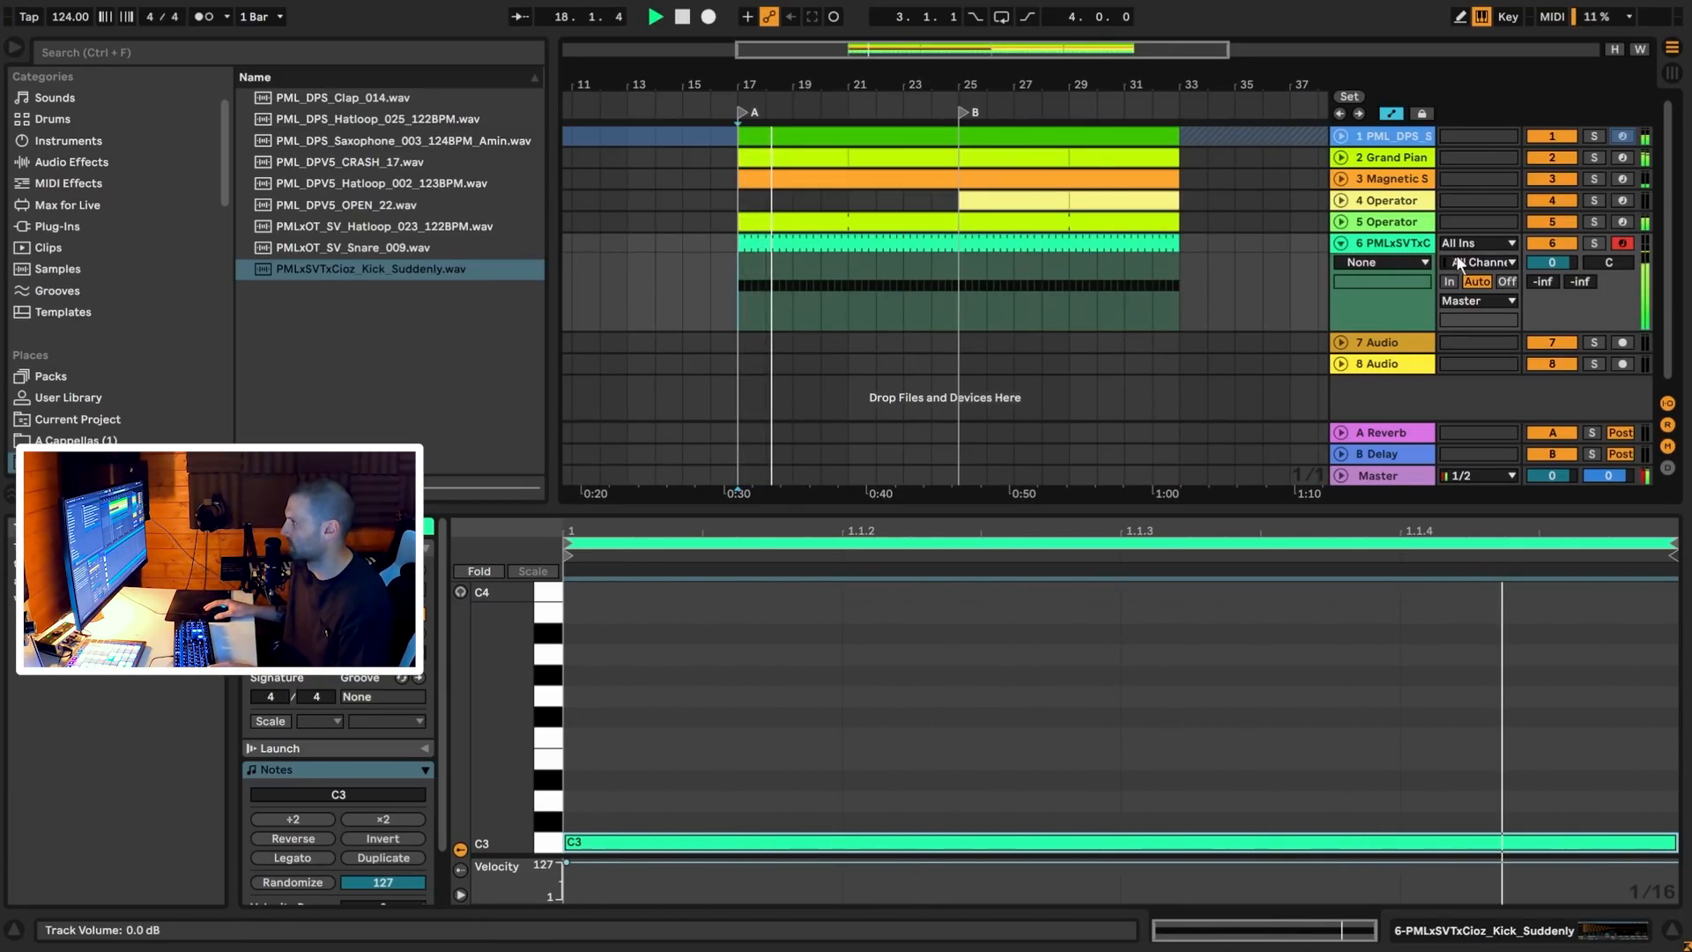
Group the five tracks from the saxophone to the bass Operator and name the group Instruments
left_click(1386, 225)
left_click(1386, 137, "shift")
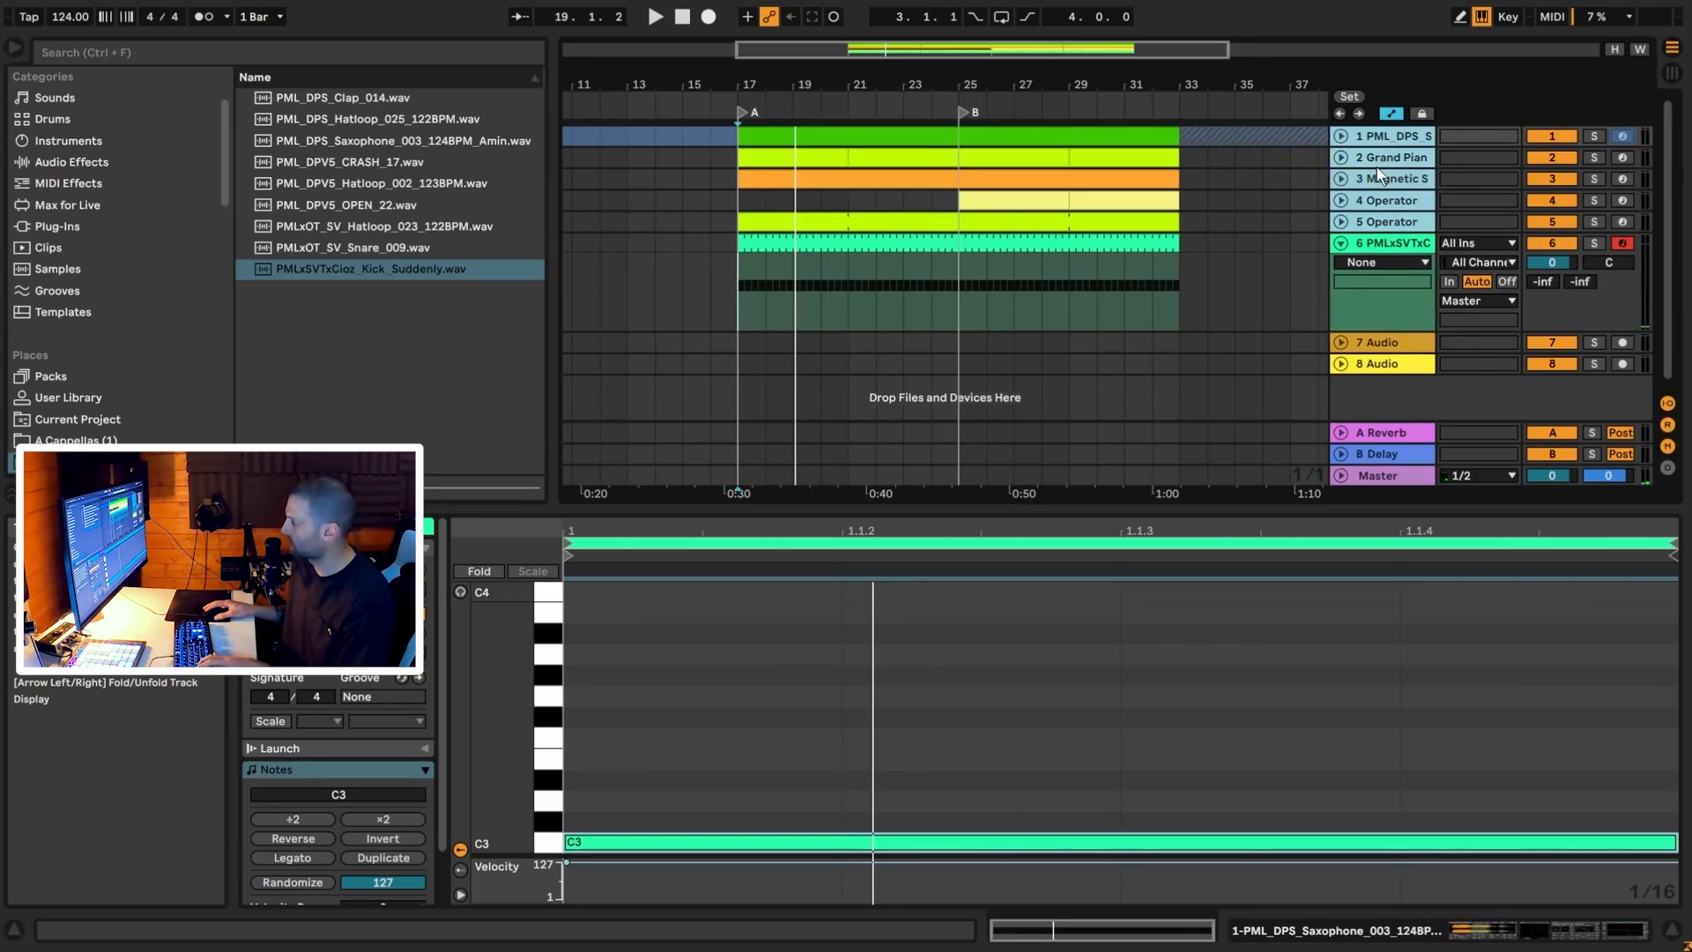
key("ctrl+g")
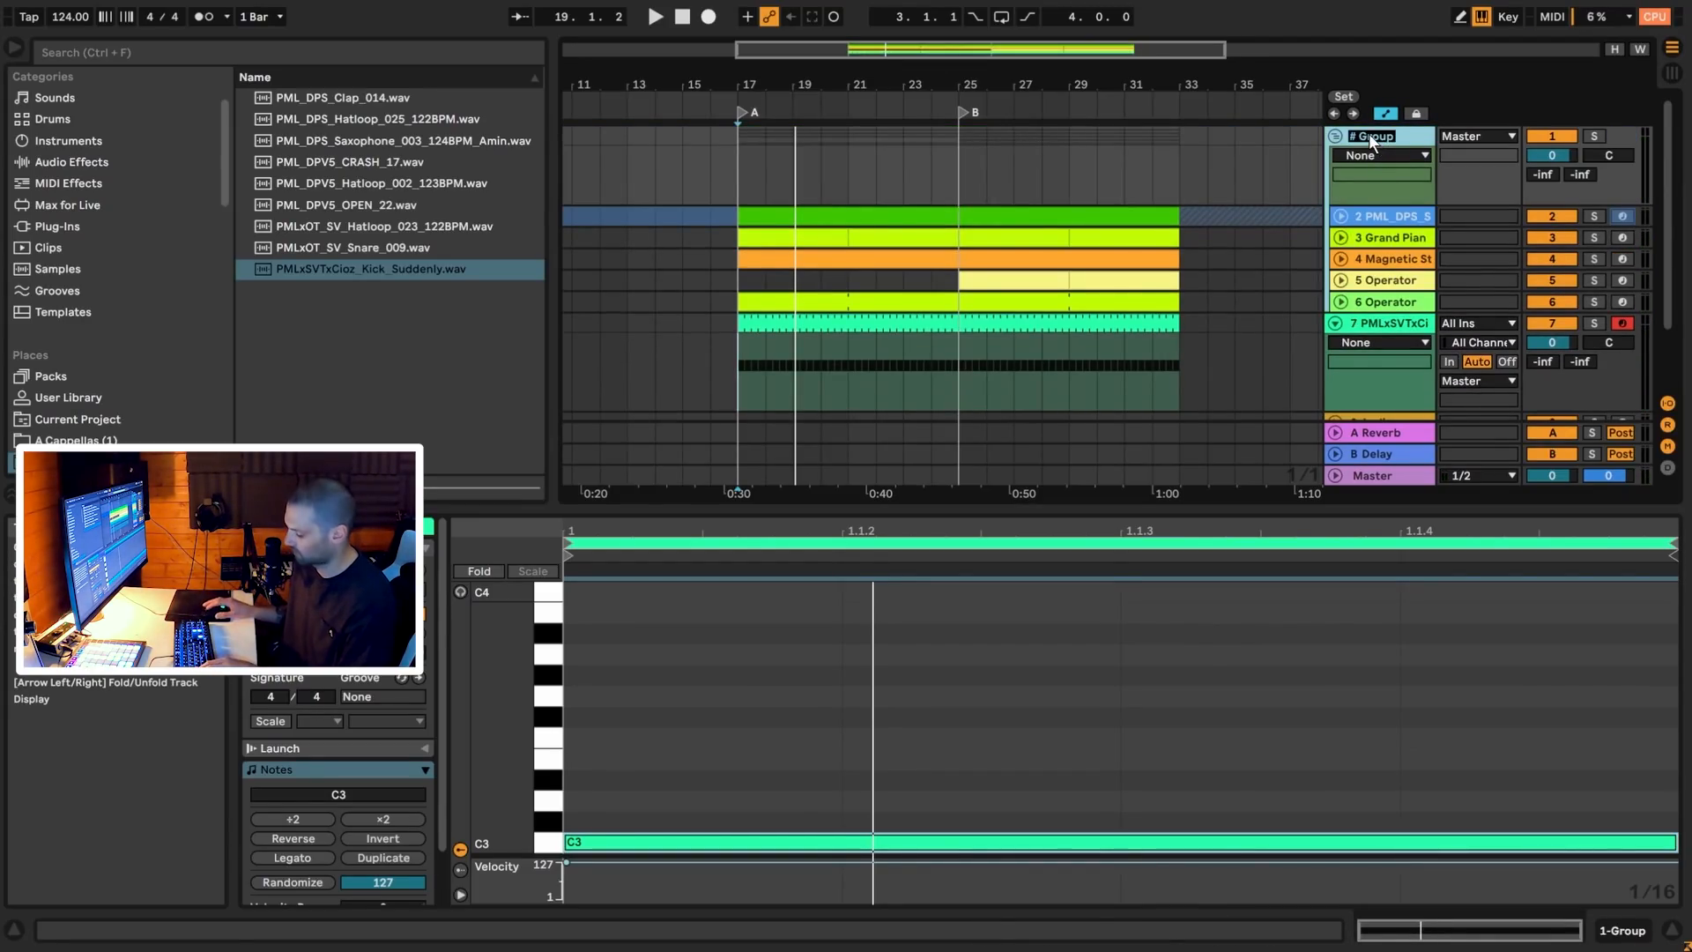
type("Instruments")
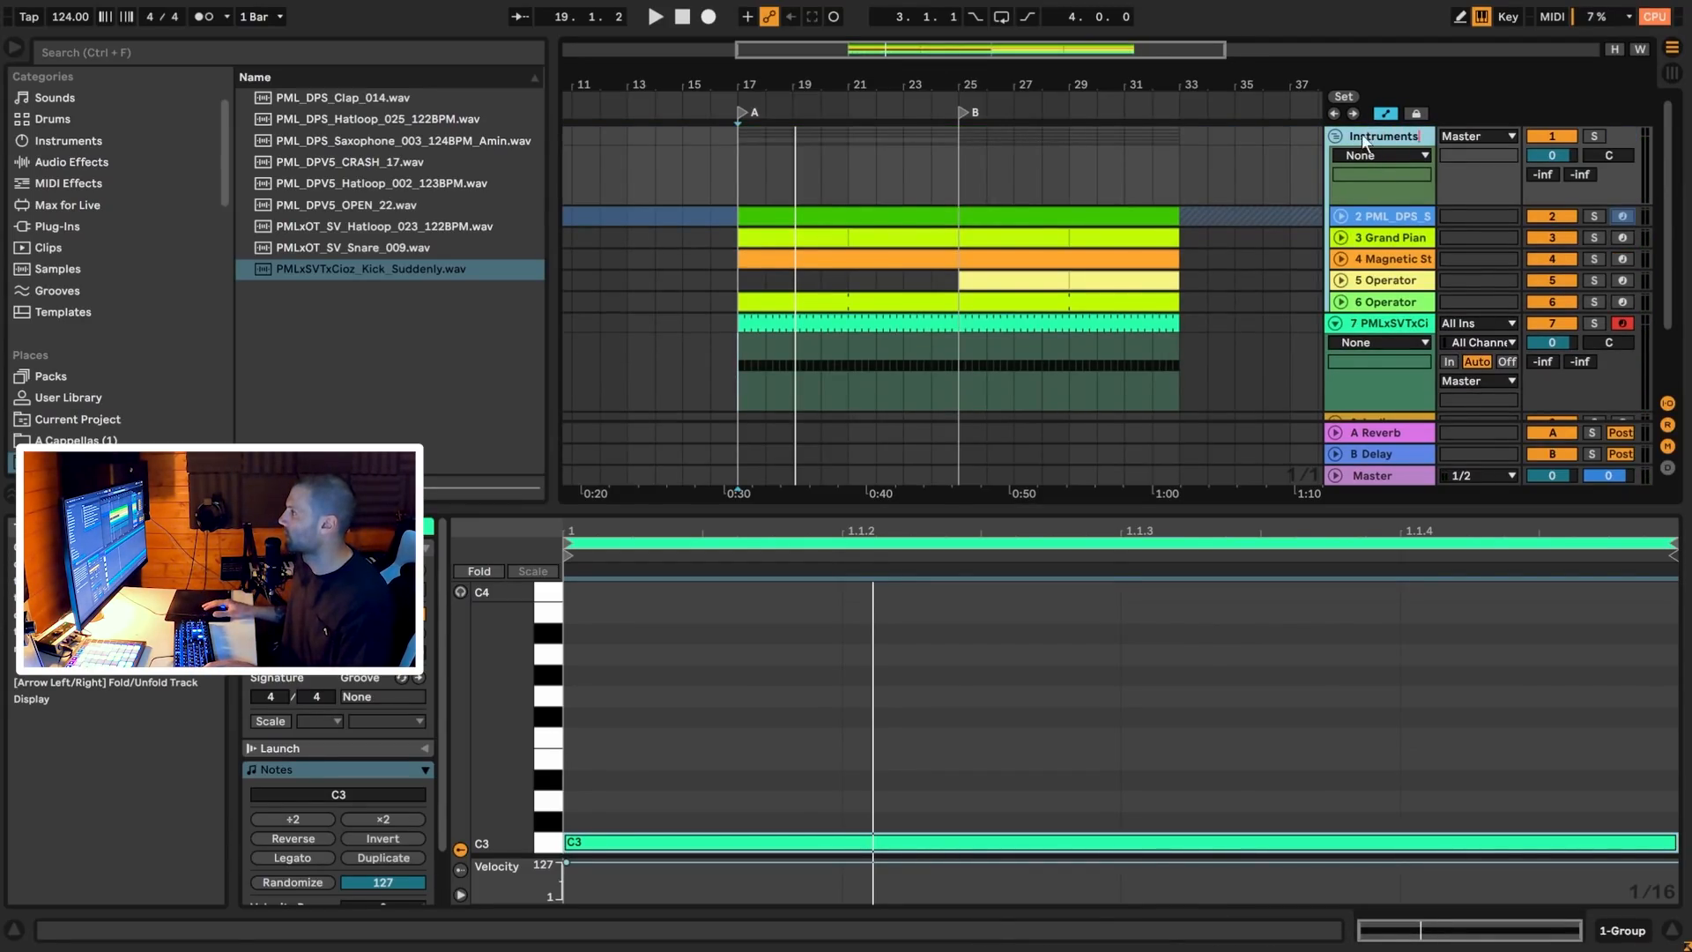
Search the browser for a compressor and load Compressor onto the Instruments group
left_click(191, 53)
type("compre")
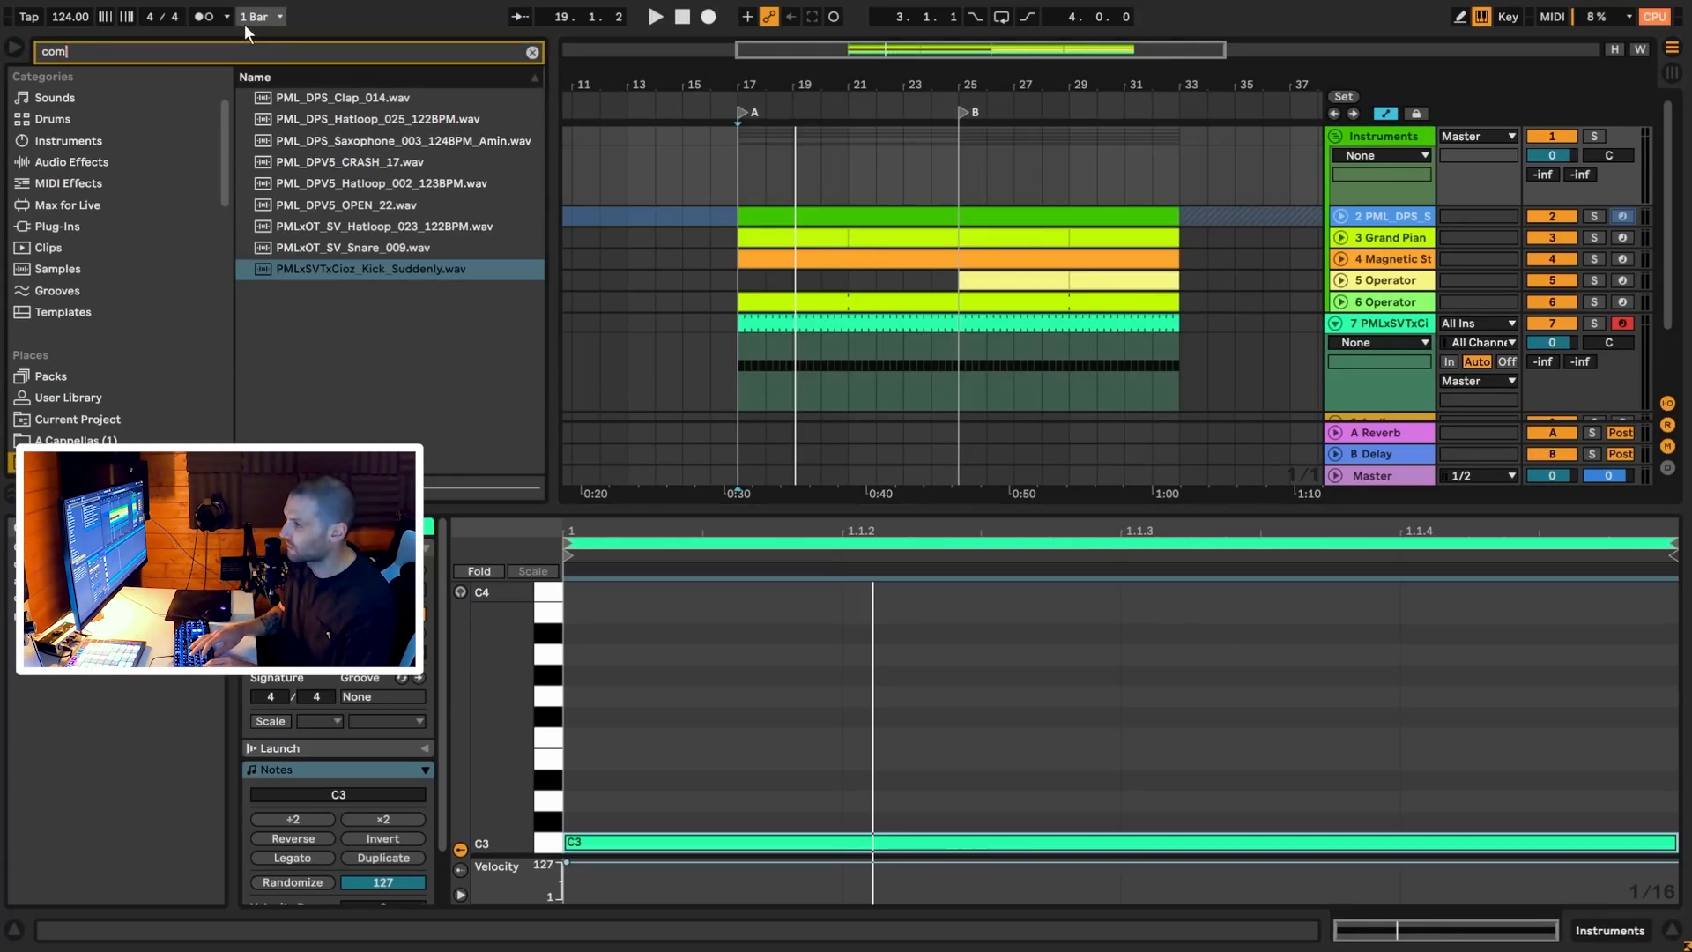
left_click(85, 311)
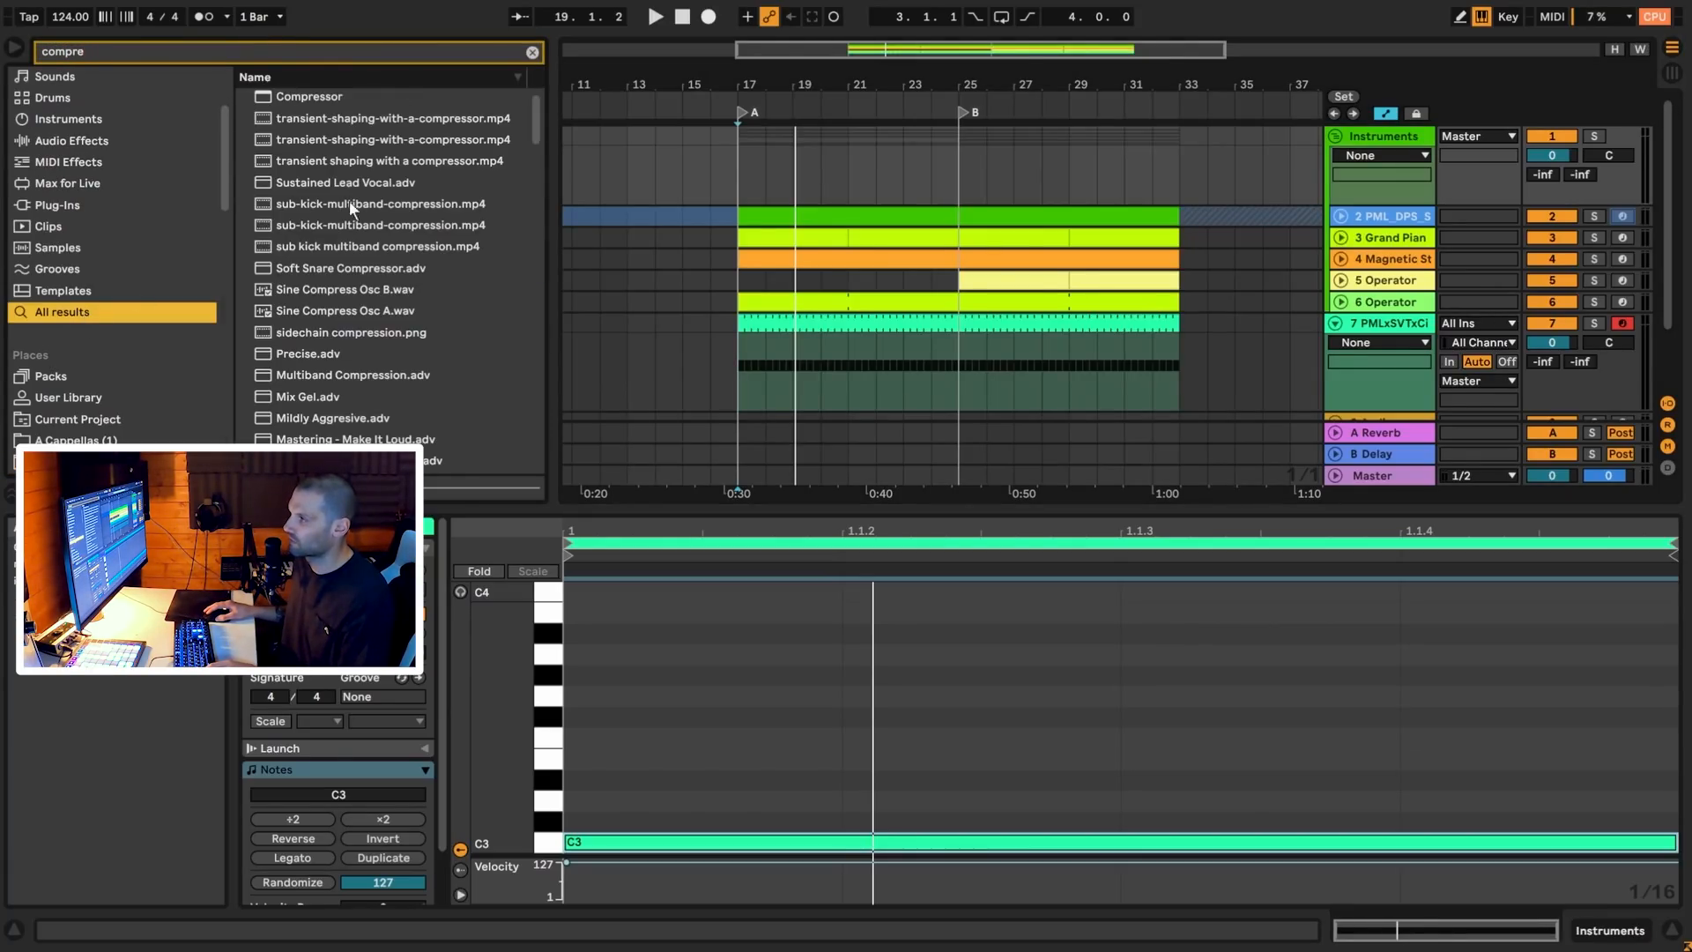
double_click(321, 102)
left_click(282, 700)
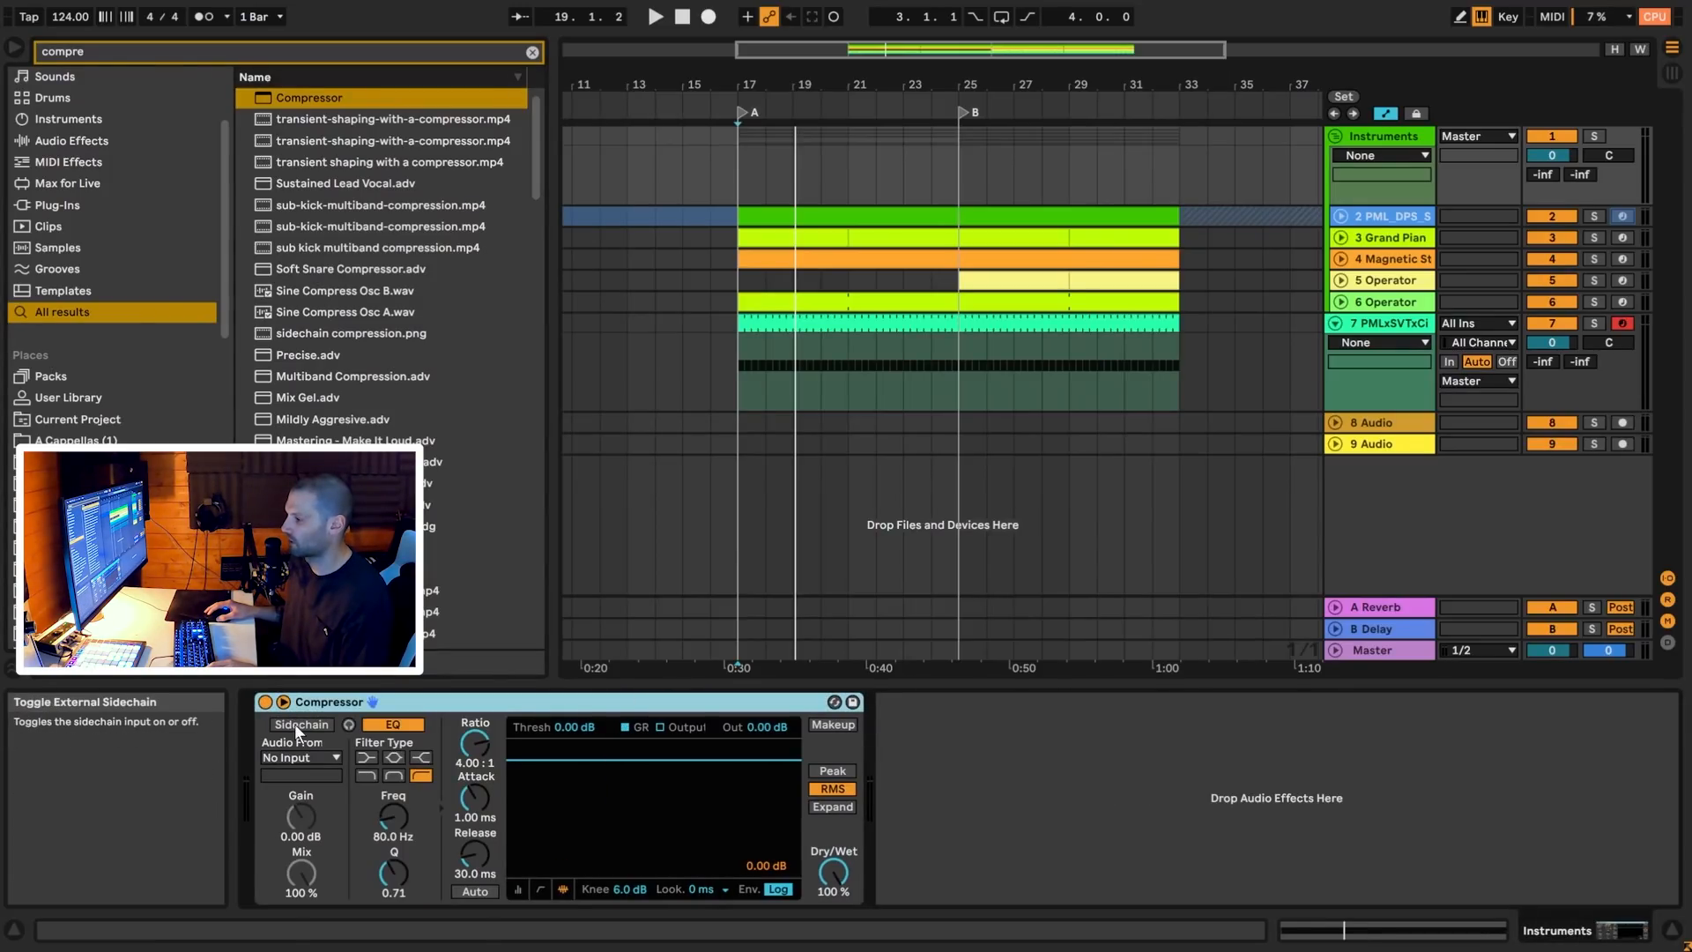
Enable the Compressor's external sidechain and take its audio from the kick track
left_click(294, 723)
left_click(303, 758)
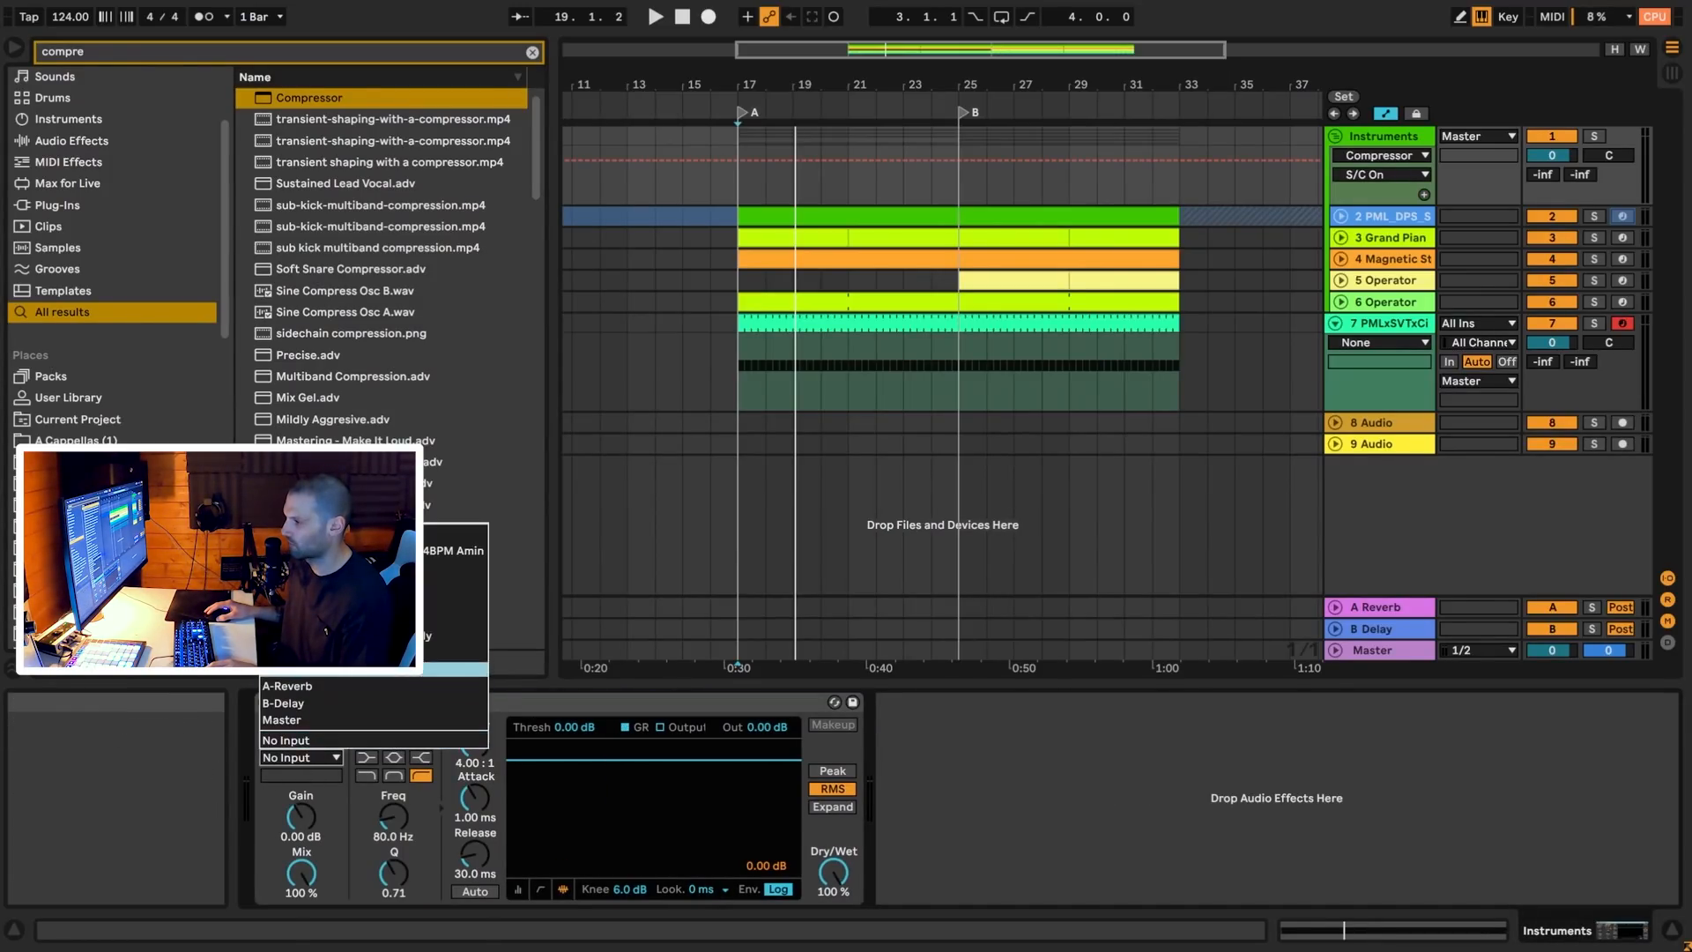
left_click(370, 636)
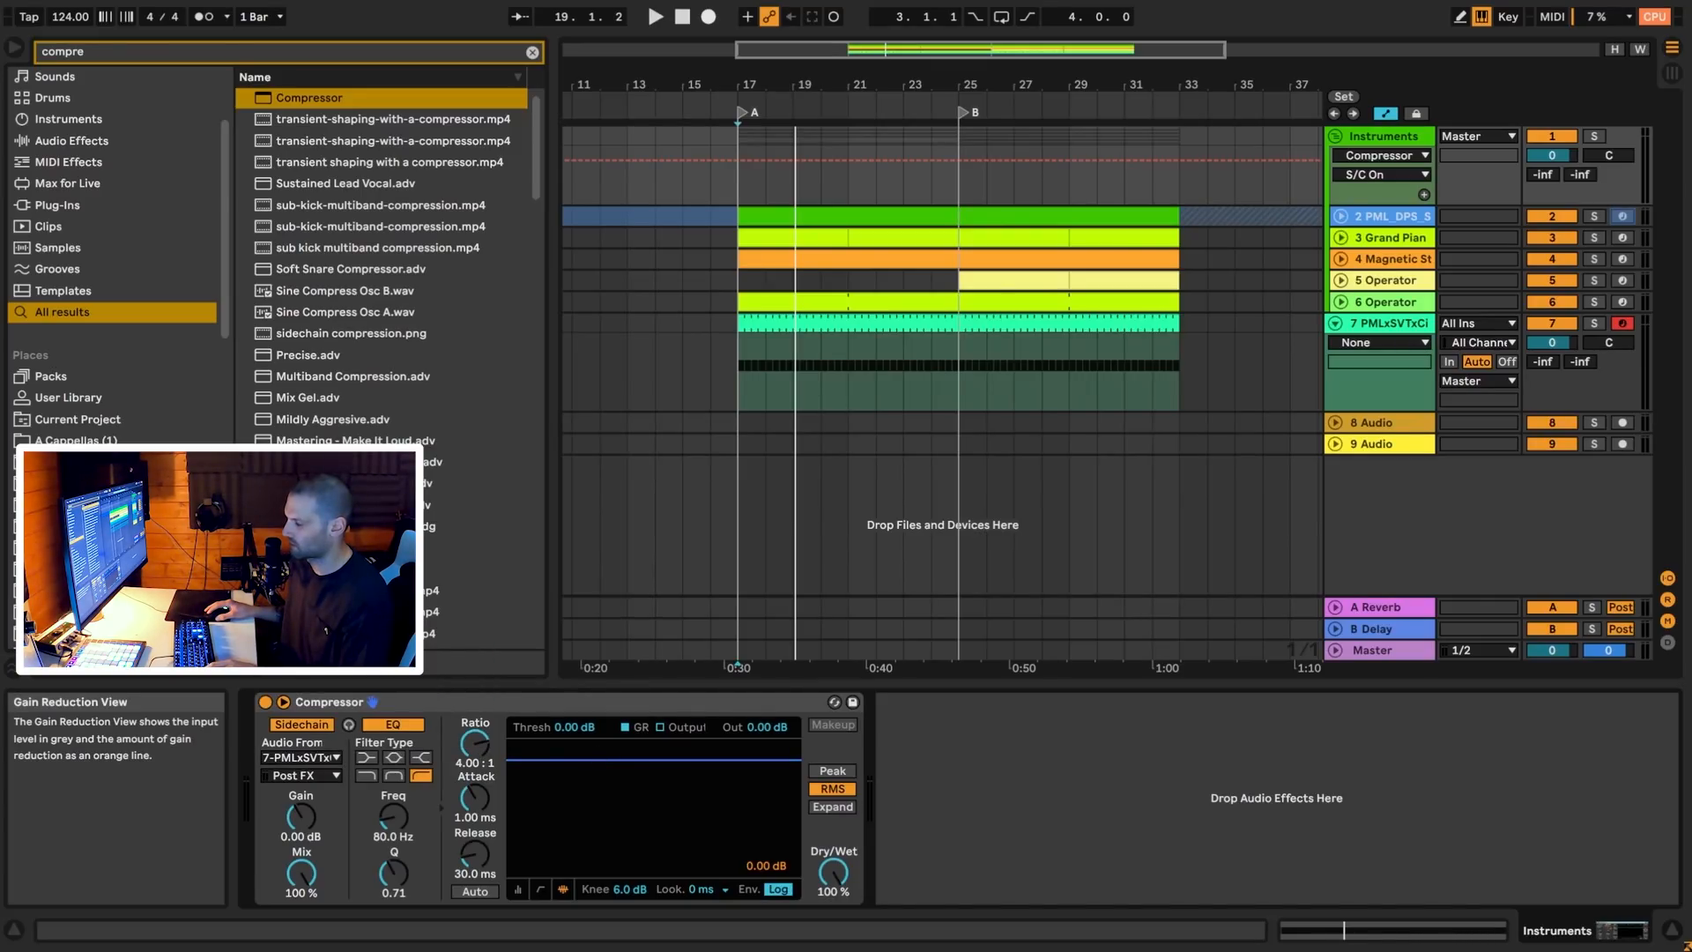
During playback, set the Compressor's threshold to -47.7 dB, sidechain EQ frequency to 1.63 kHz and release to 58.2 ms
key("space")
left_click_drag(654, 789, 654, 842)
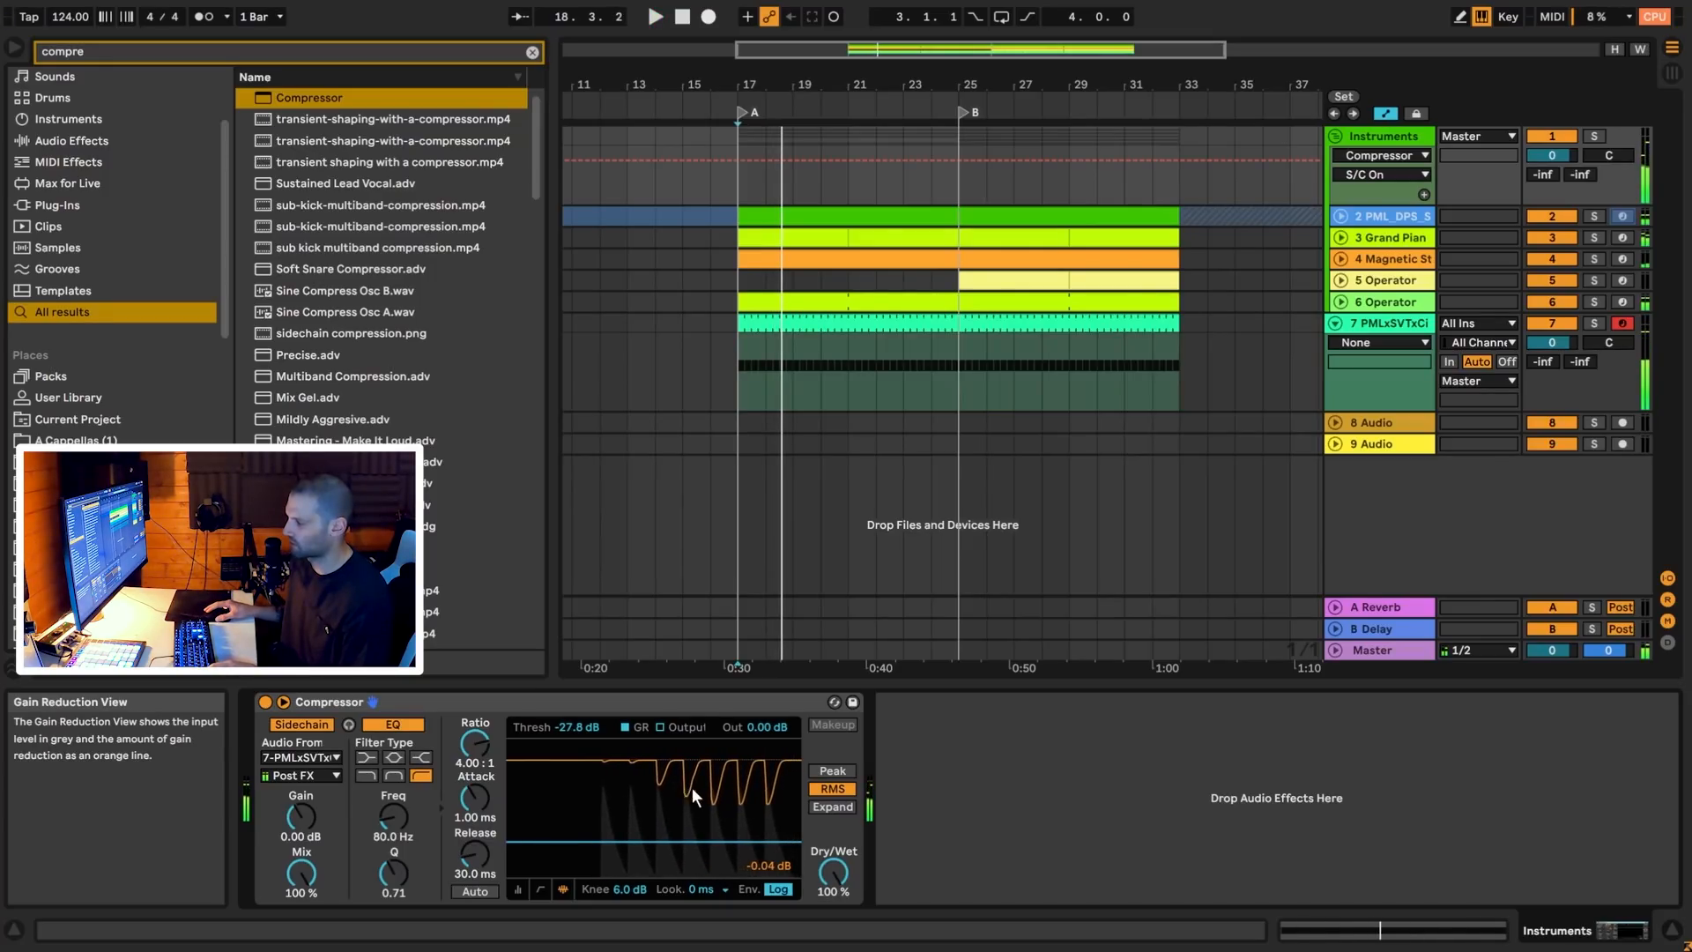
key("space")
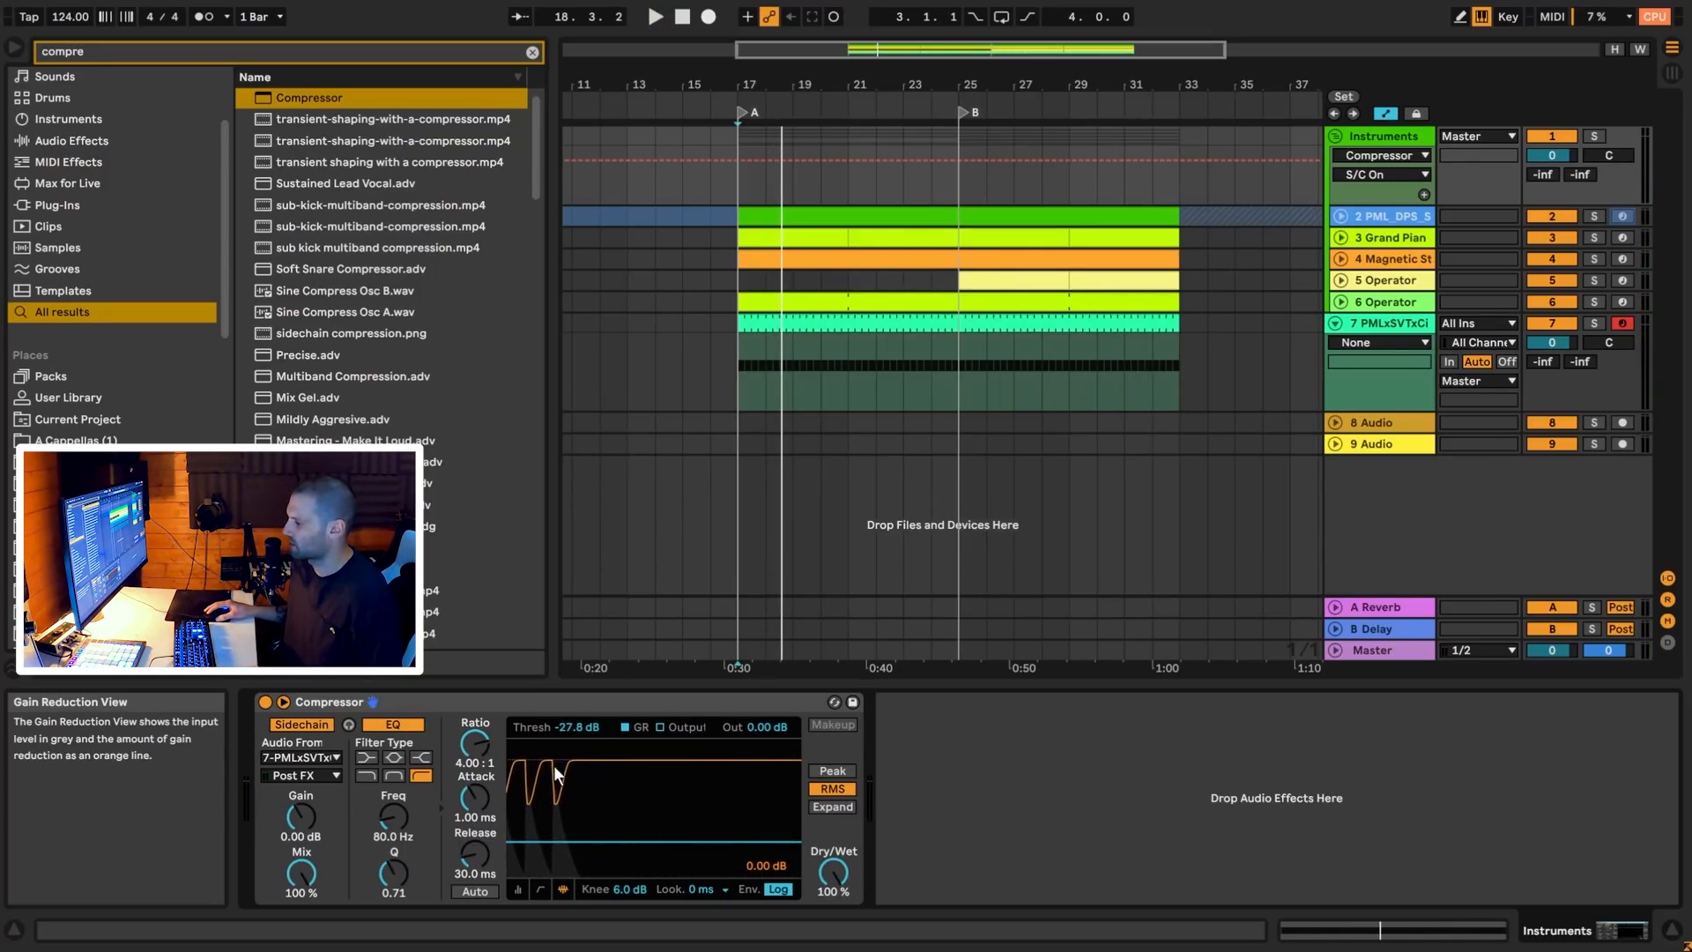
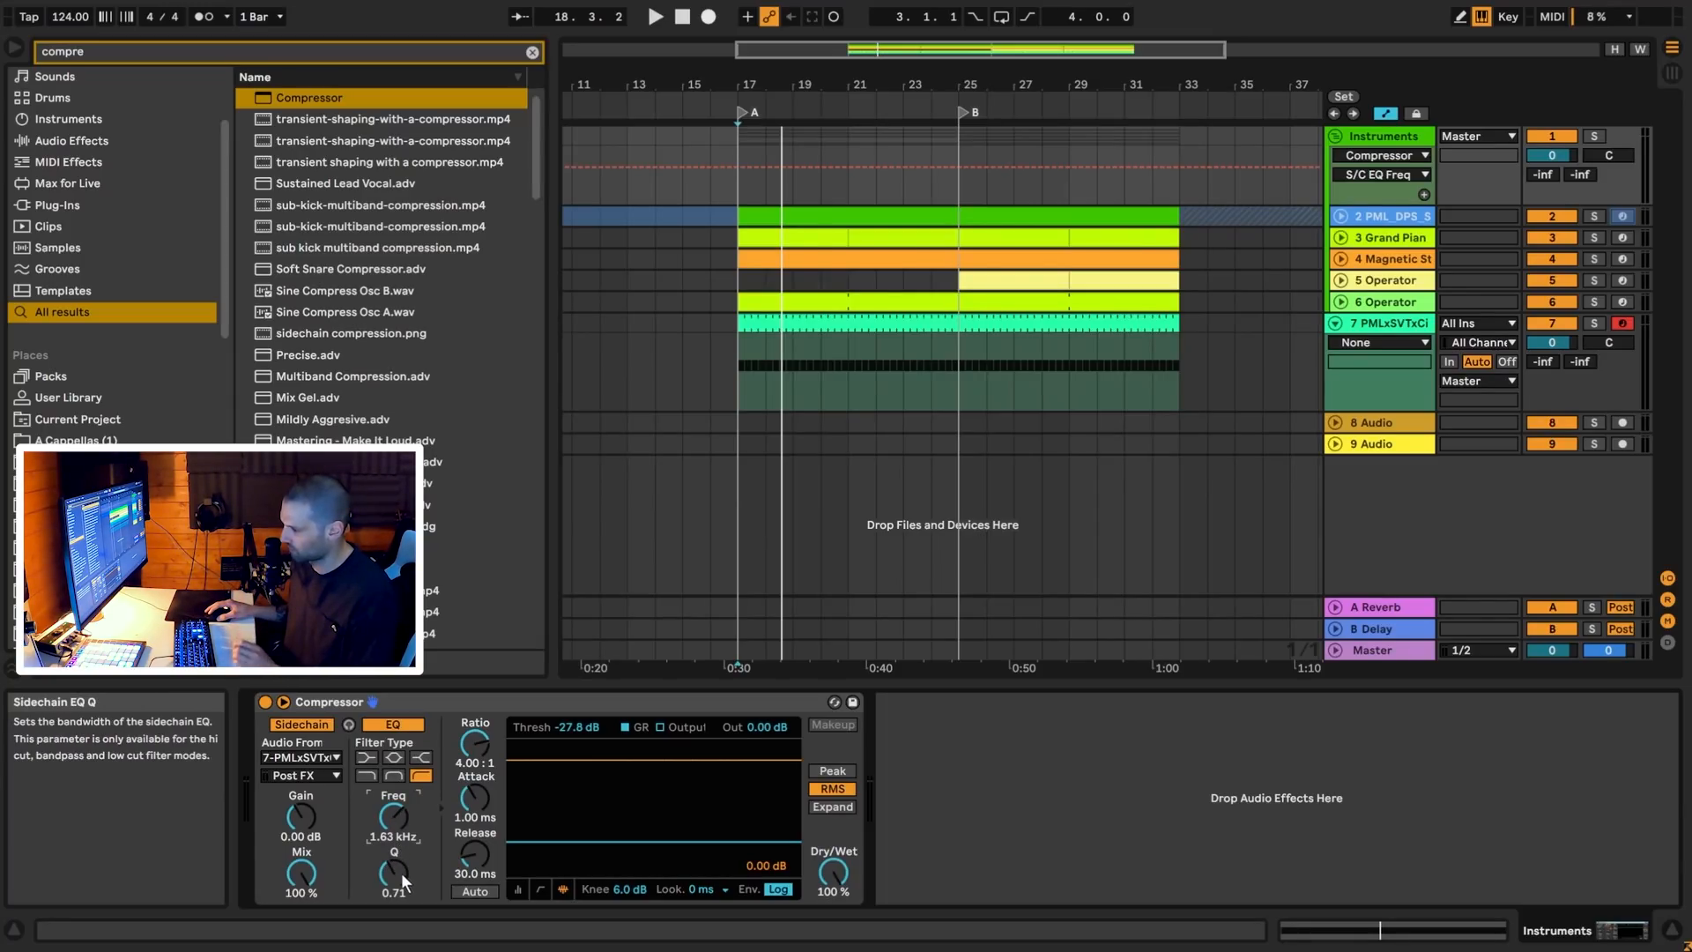
left_click_drag(528, 841, 479, 849)
key("space")
key("space")
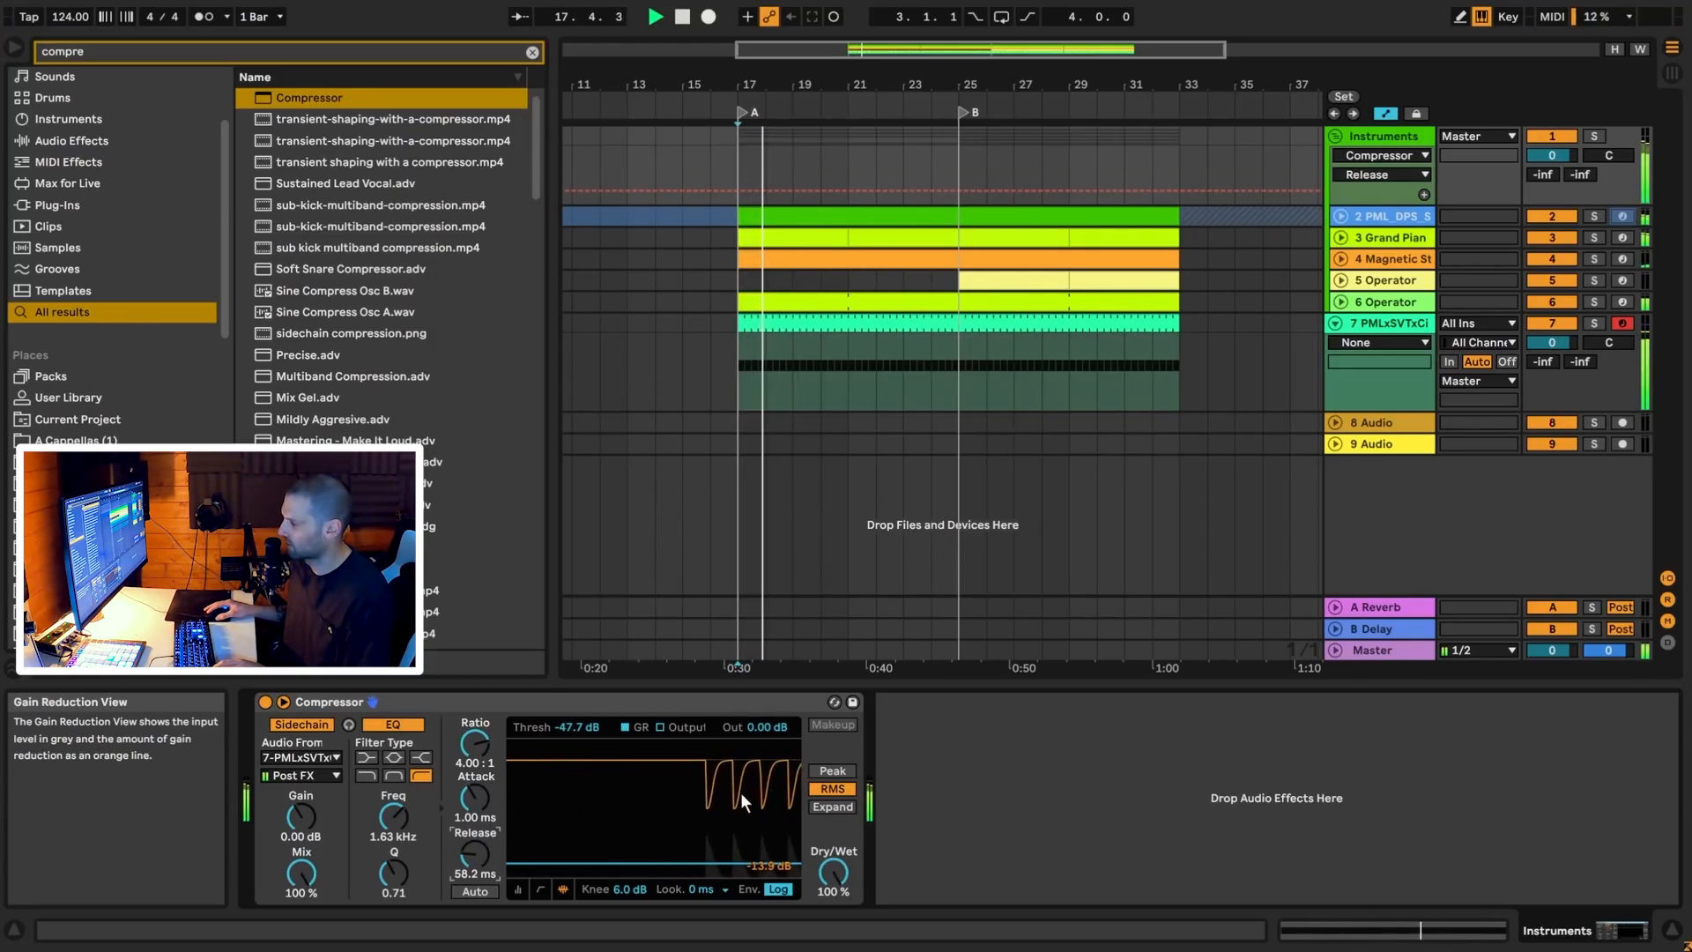
key("space")
Copy the sidechained Compressor from the Instruments group to the end of the bass Operator track's device chain
left_click(730, 702)
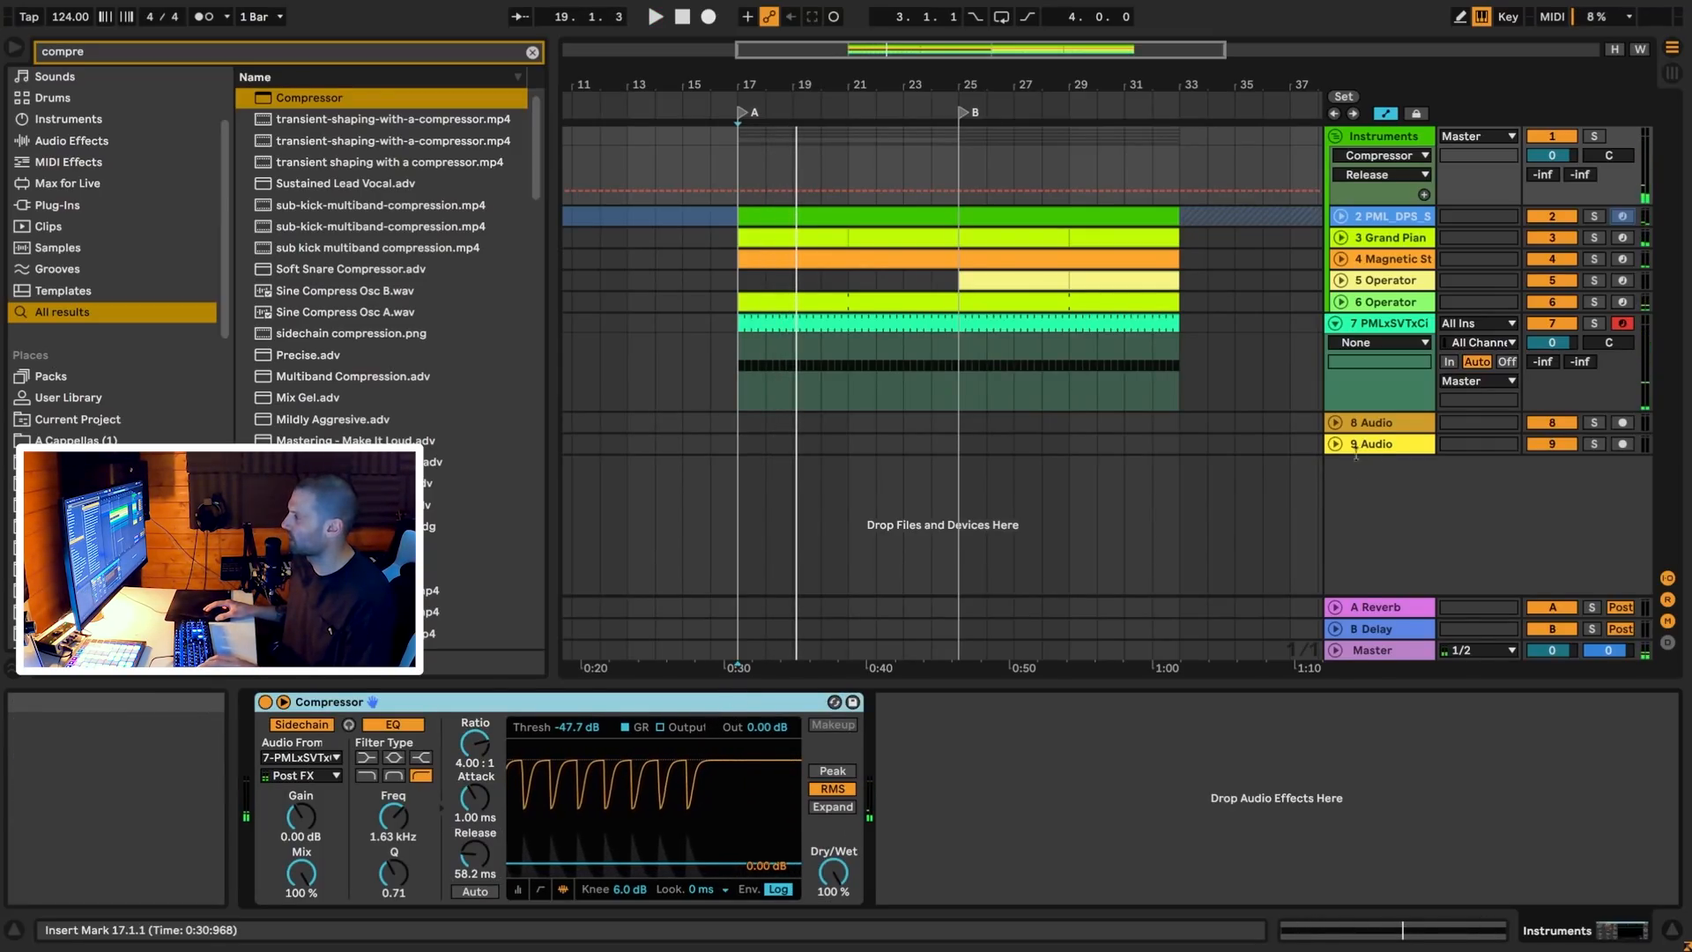
left_click(1379, 302)
left_click(1188, 765)
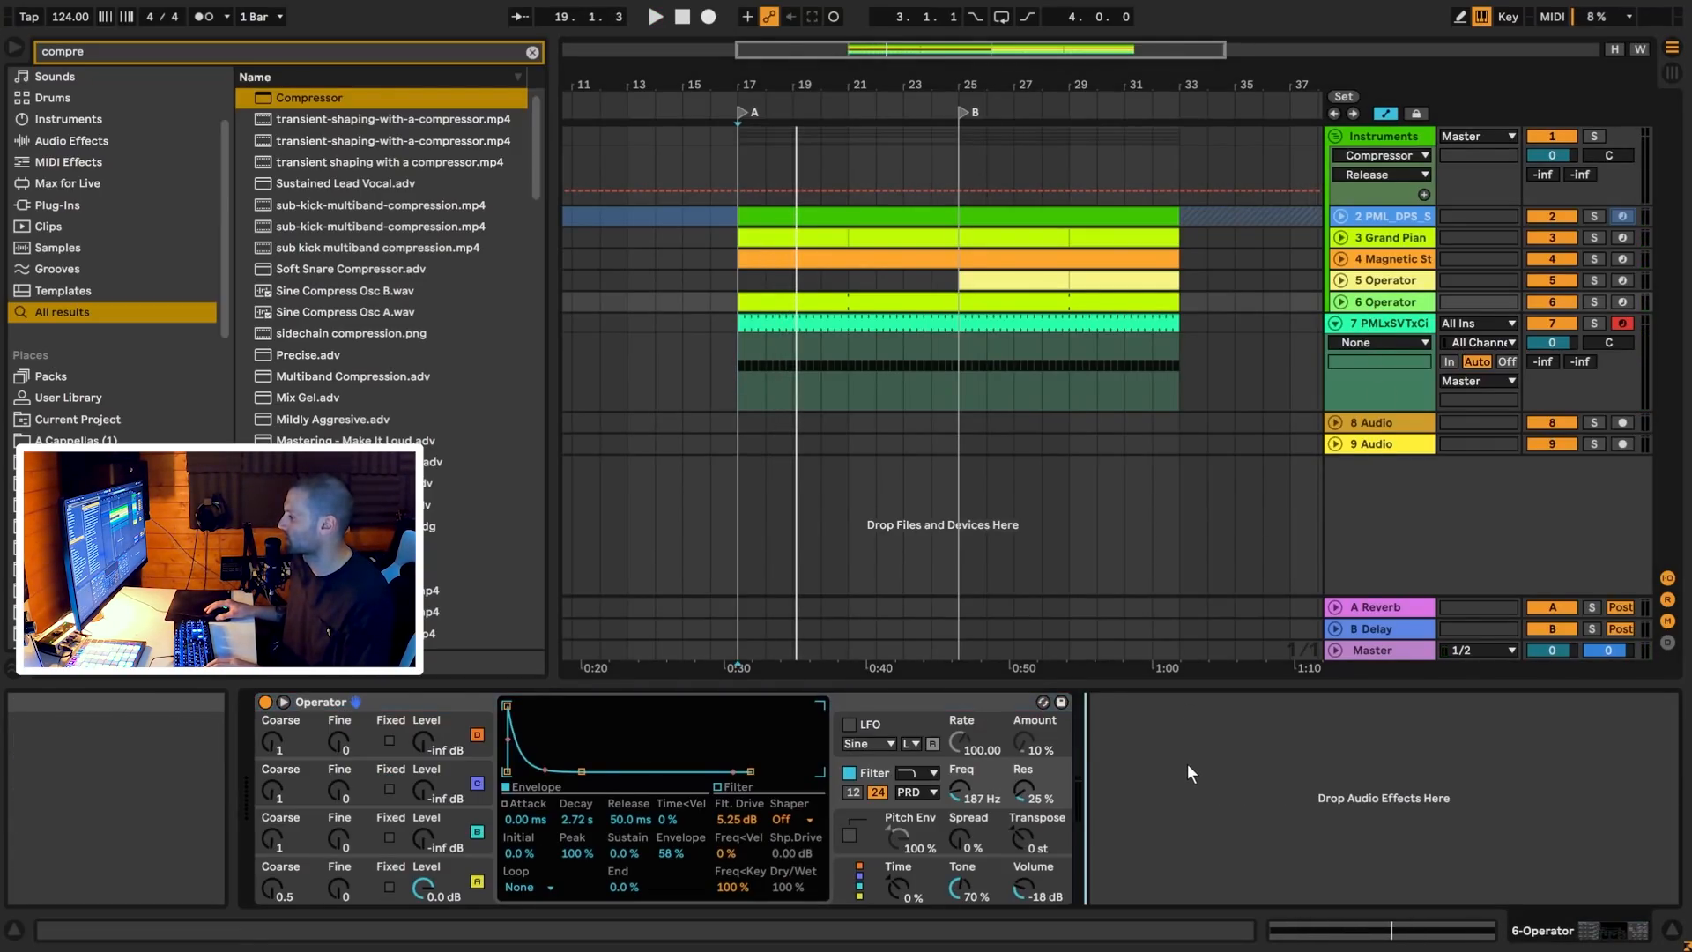
key("Return")
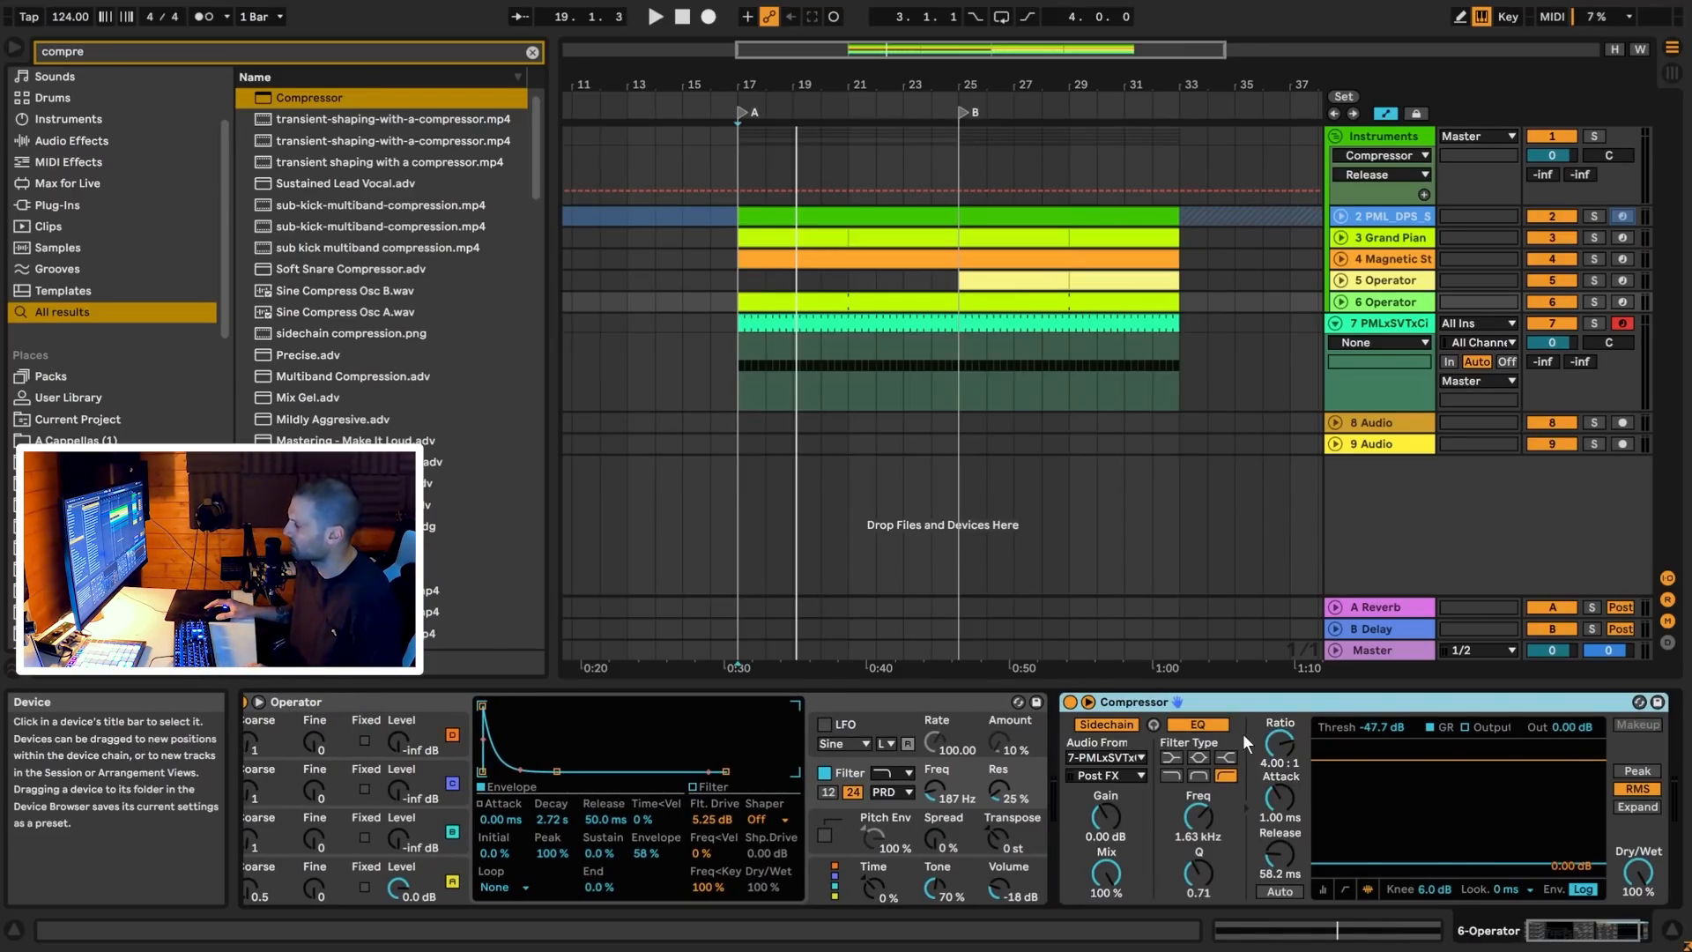
Review the group and bass Compressors and play the arrangement from bar 17 to hear the sidechaining
left_click(1290, 151)
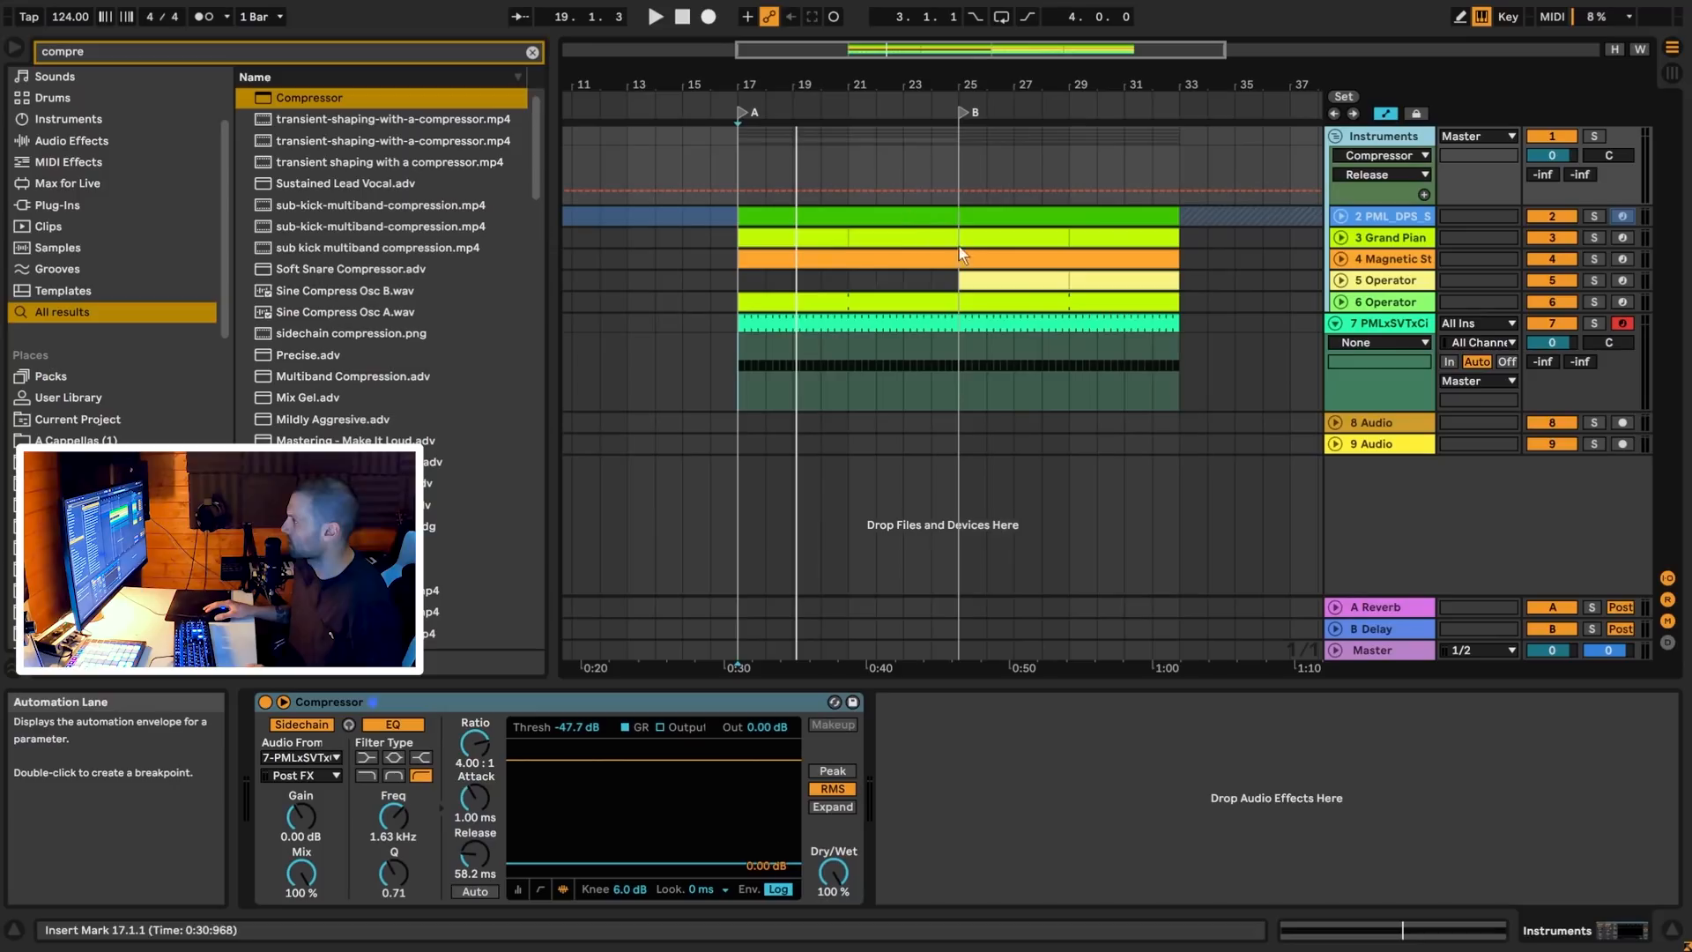
left_click(1392, 301)
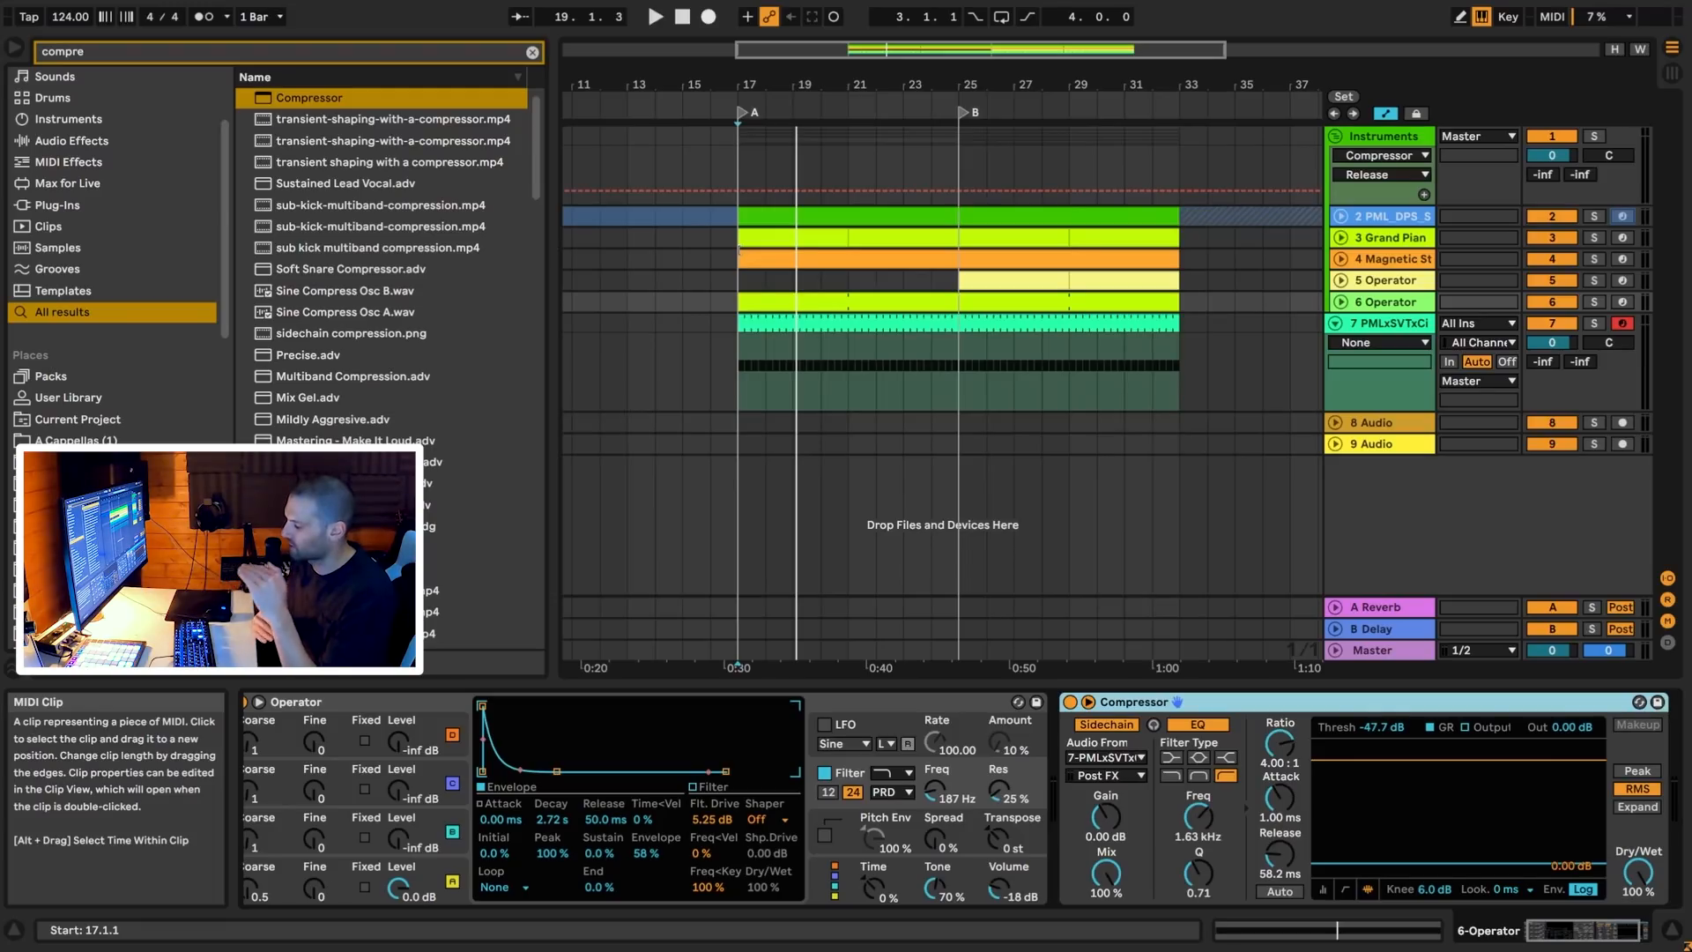
left_click(759, 302)
key("space")
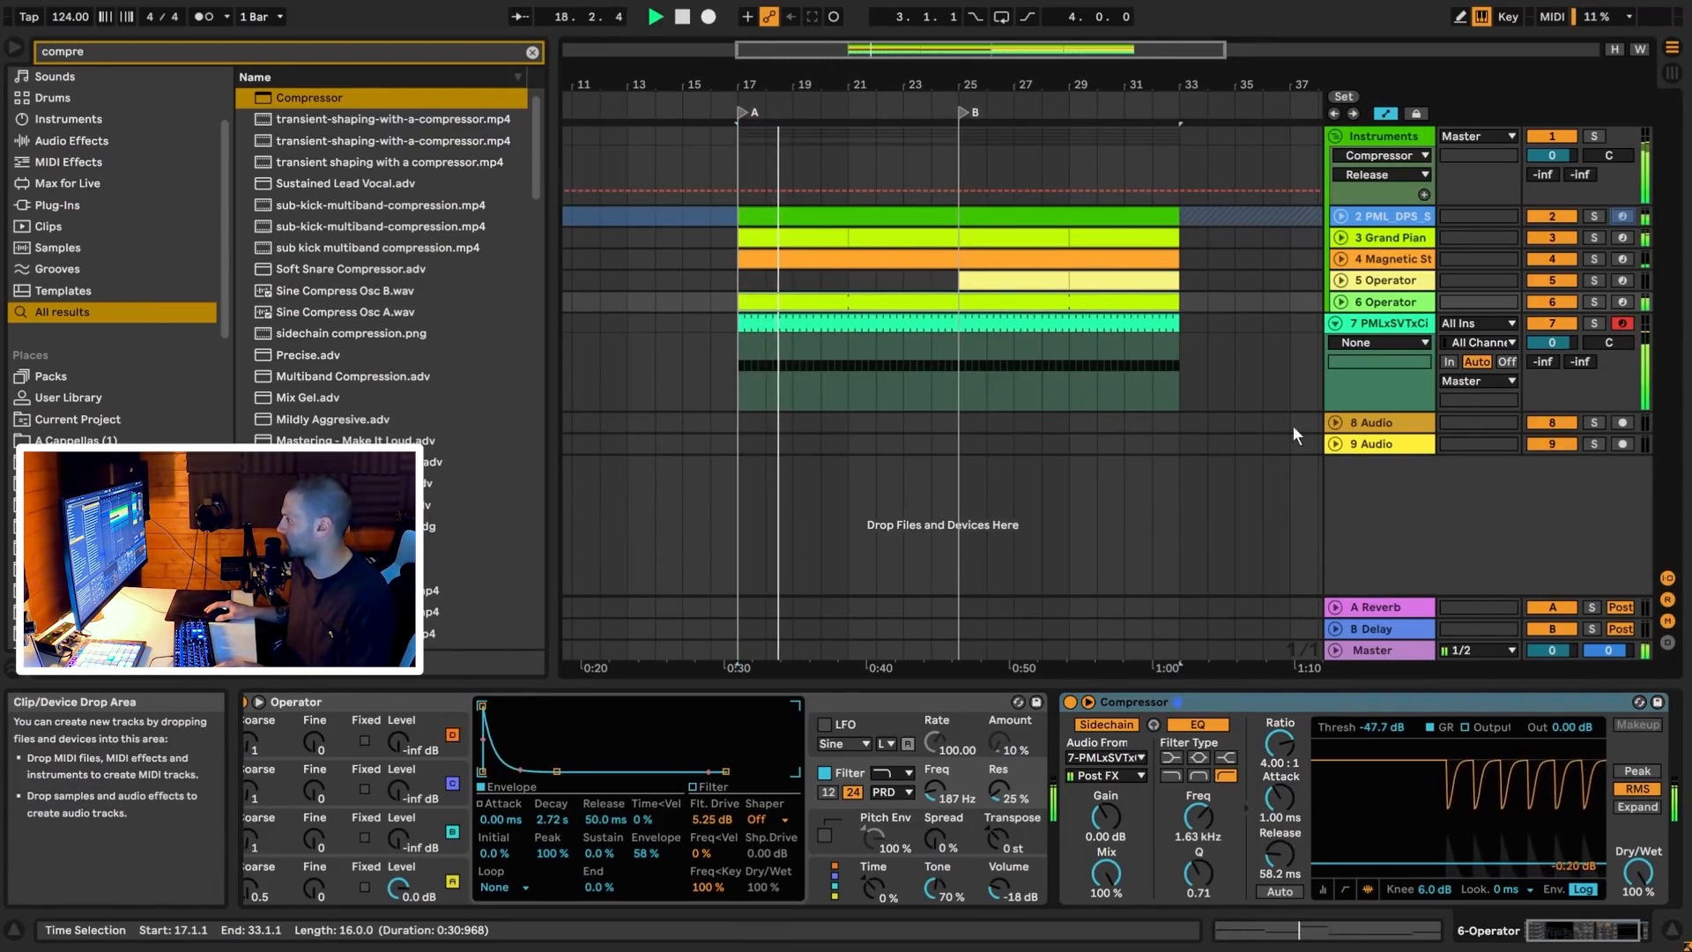
Fold the kick track, insert a MIDI track below it and create a one-bar clip at bar 17
left_click(1335, 324)
key("space")
left_click(1374, 326)
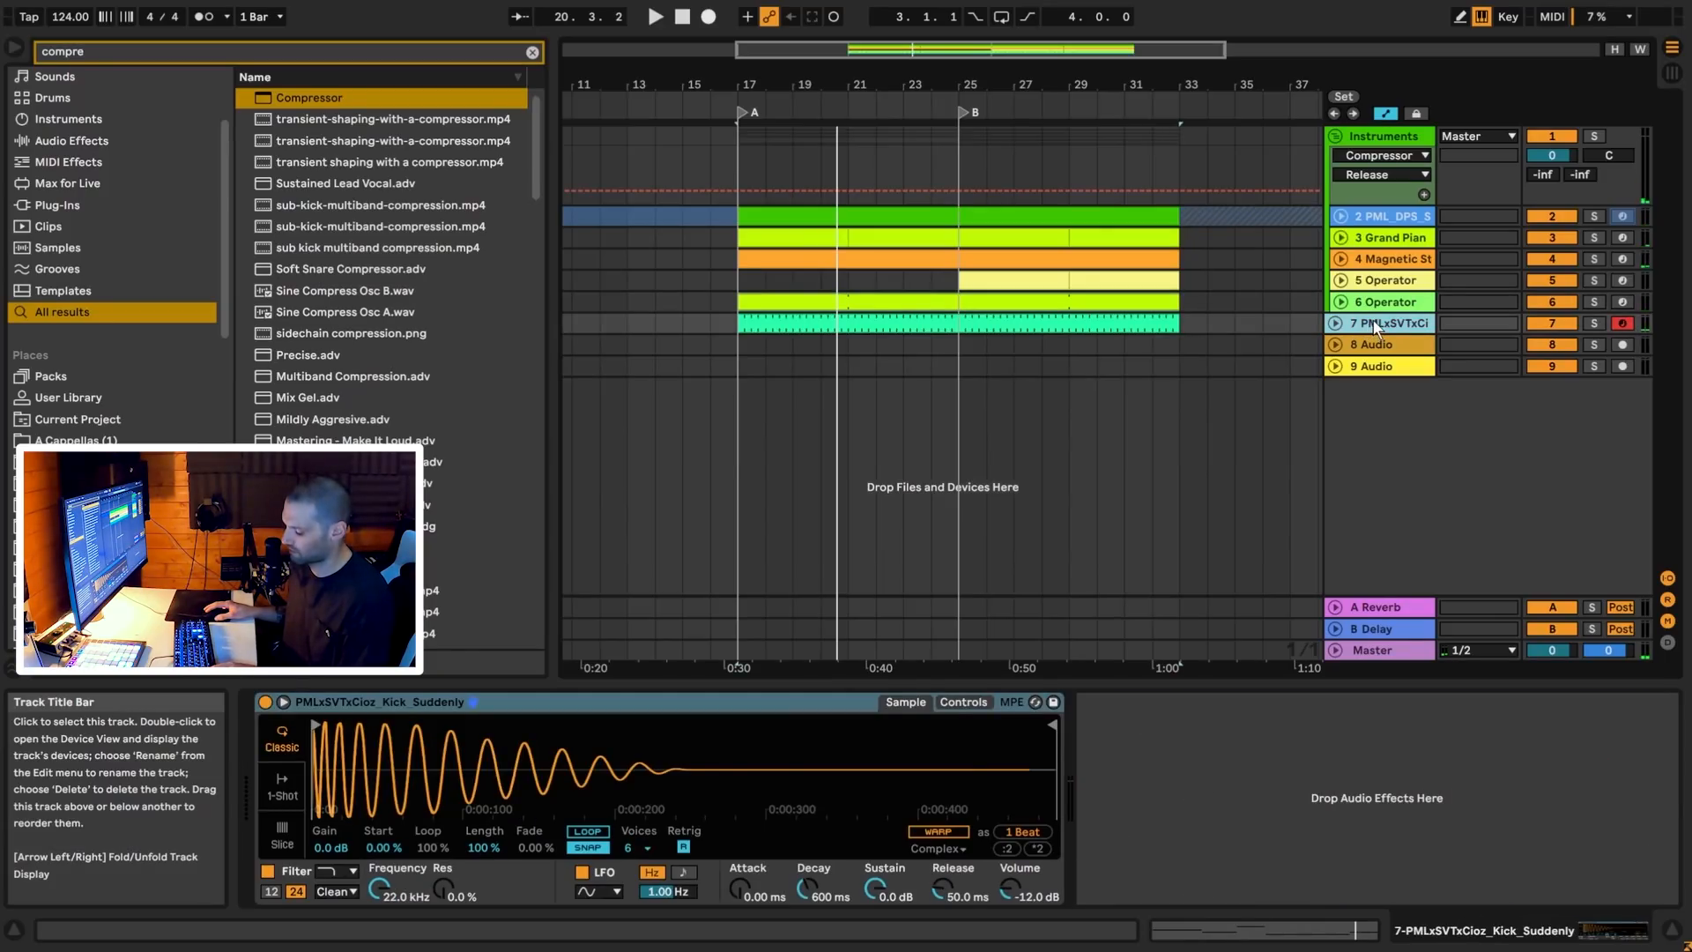
key("ctrl+shift+t")
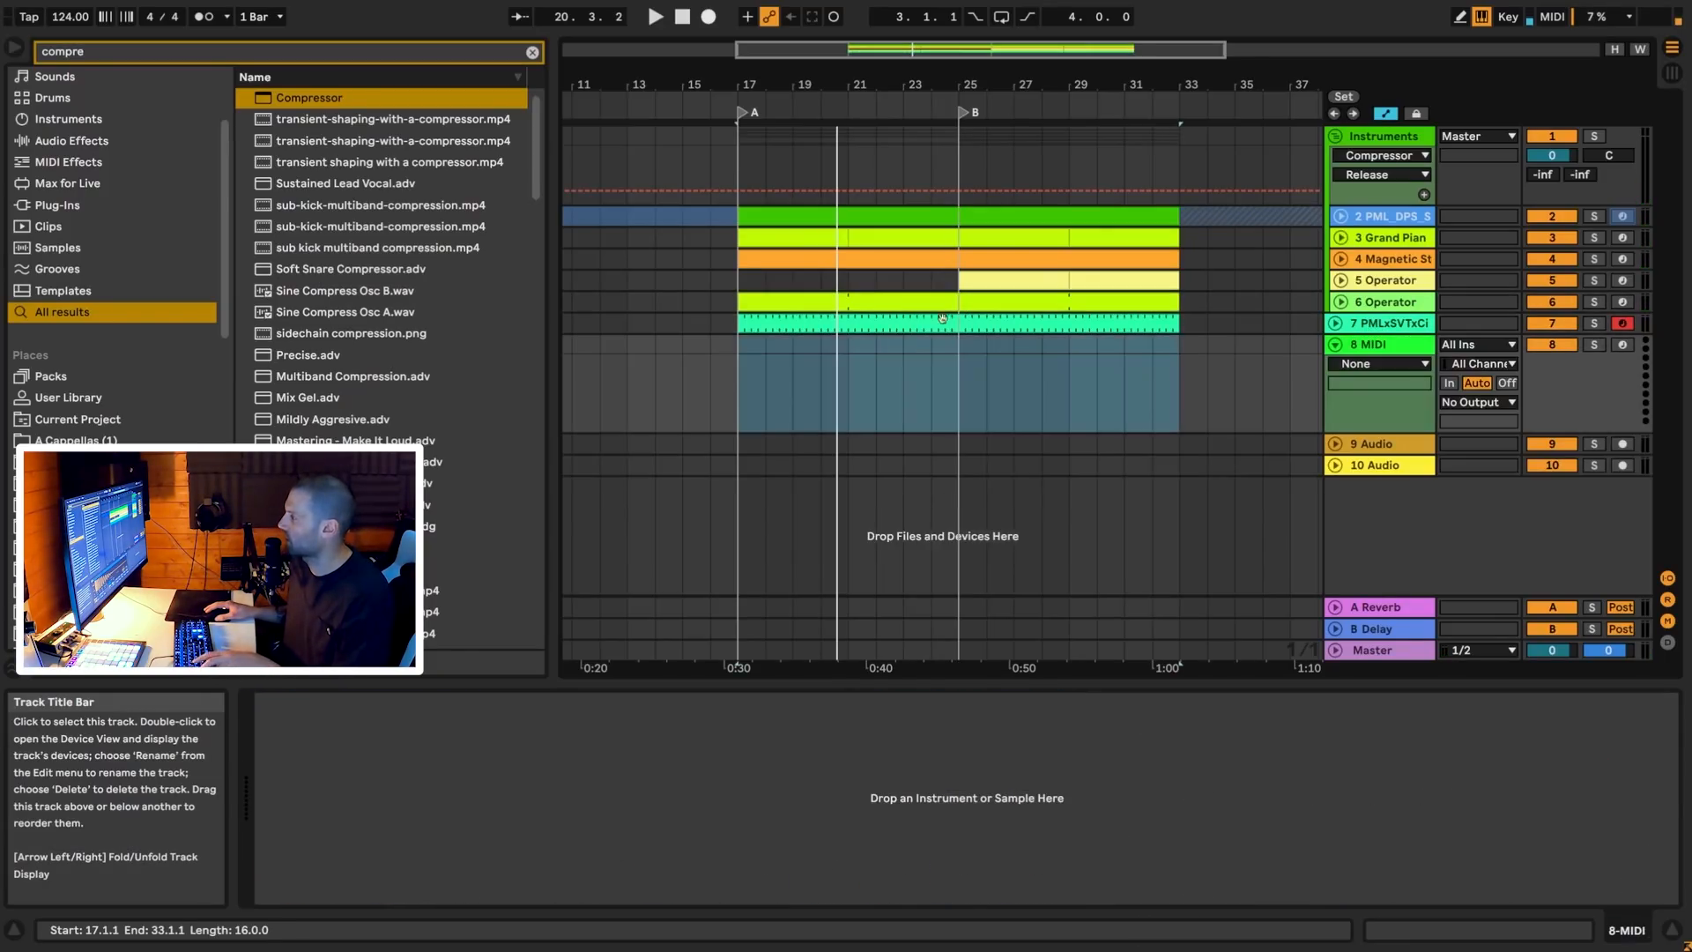
double_click(754, 345)
left_click(749, 340)
Audition samples in the AT Piano Housse Loop folder and load PML_DPV5_OPEN_22.wav onto the new MIDI track
scroll(99, 384, "down", 3)
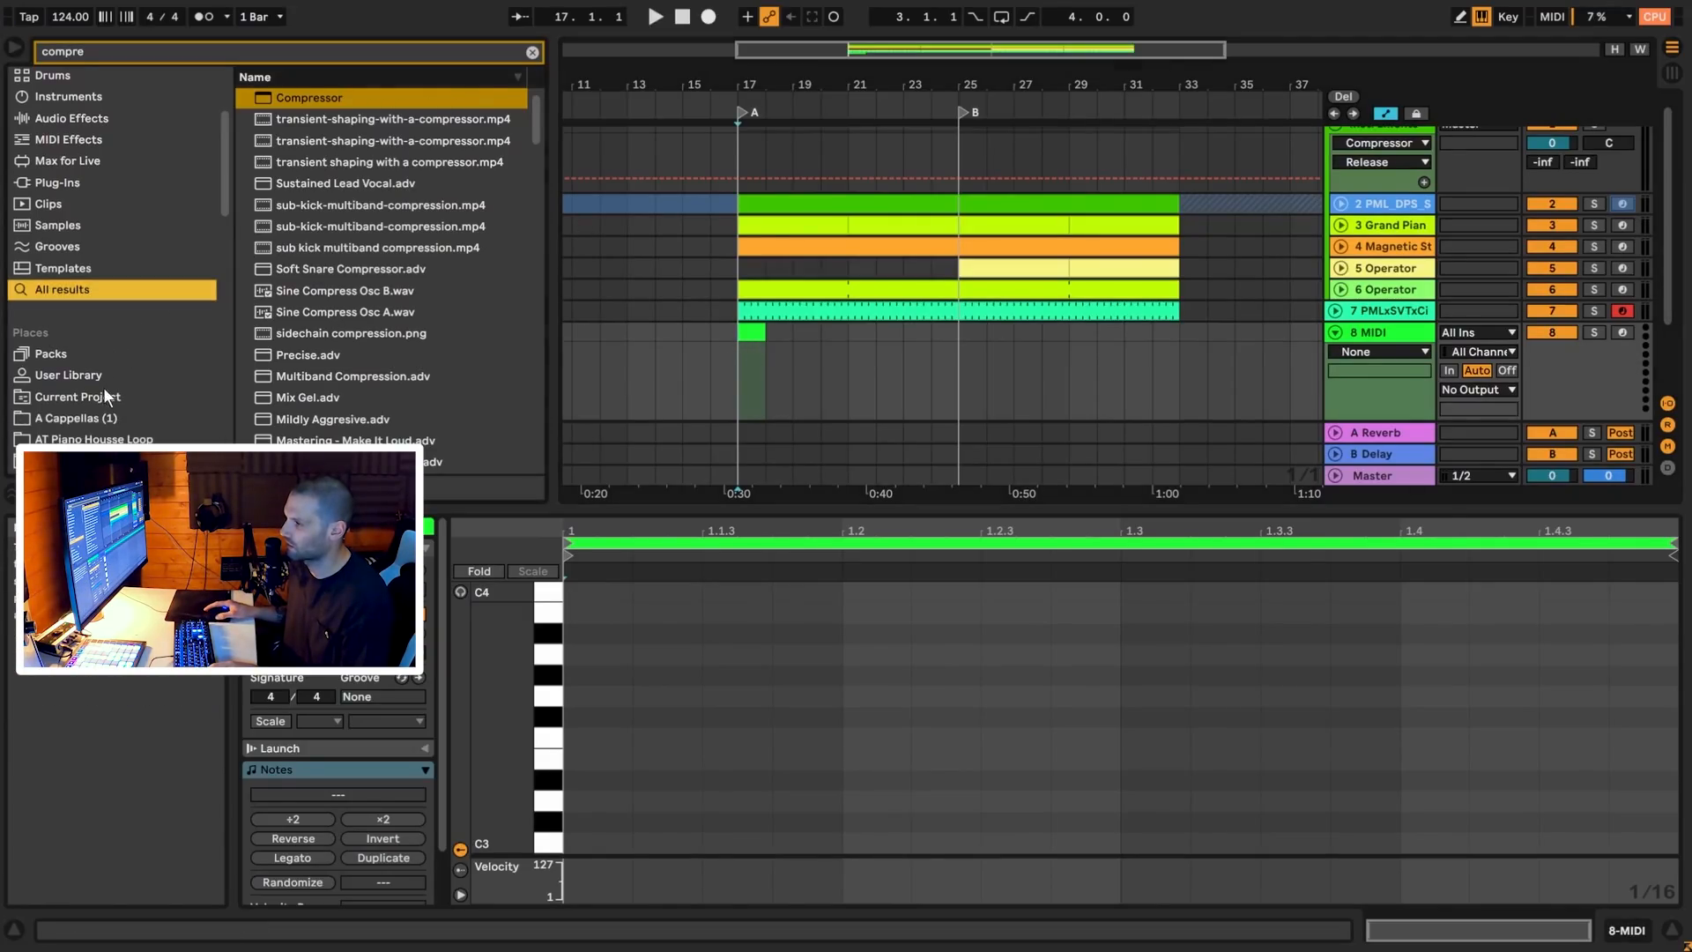
left_click(121, 414)
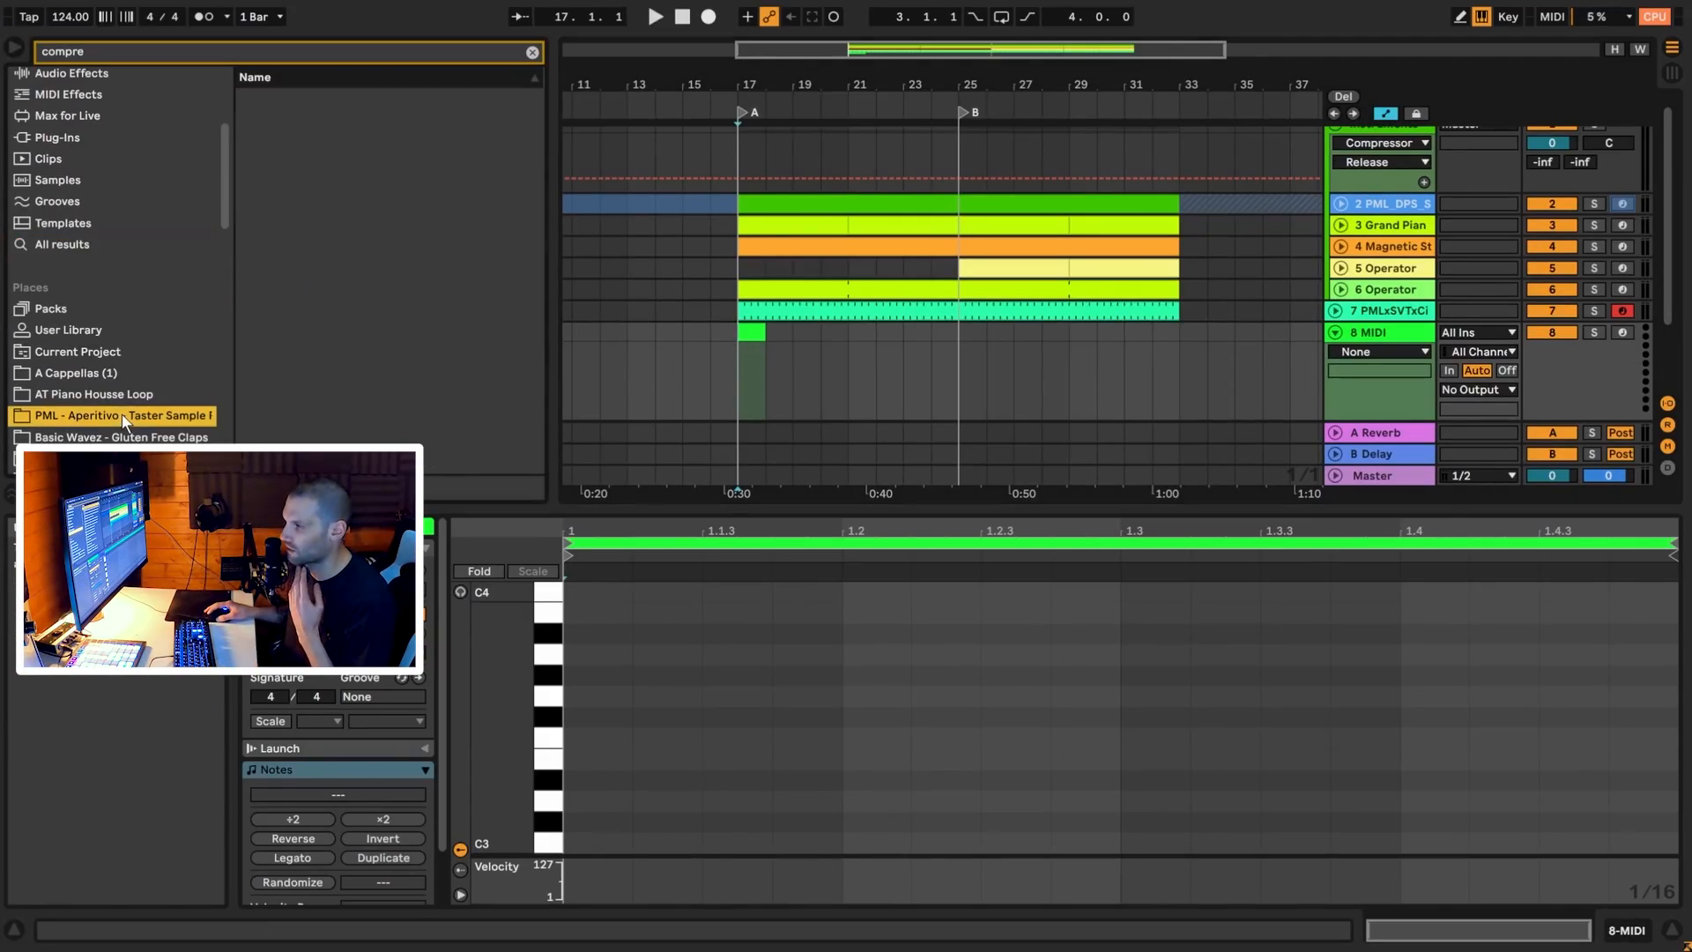
left_click(531, 53)
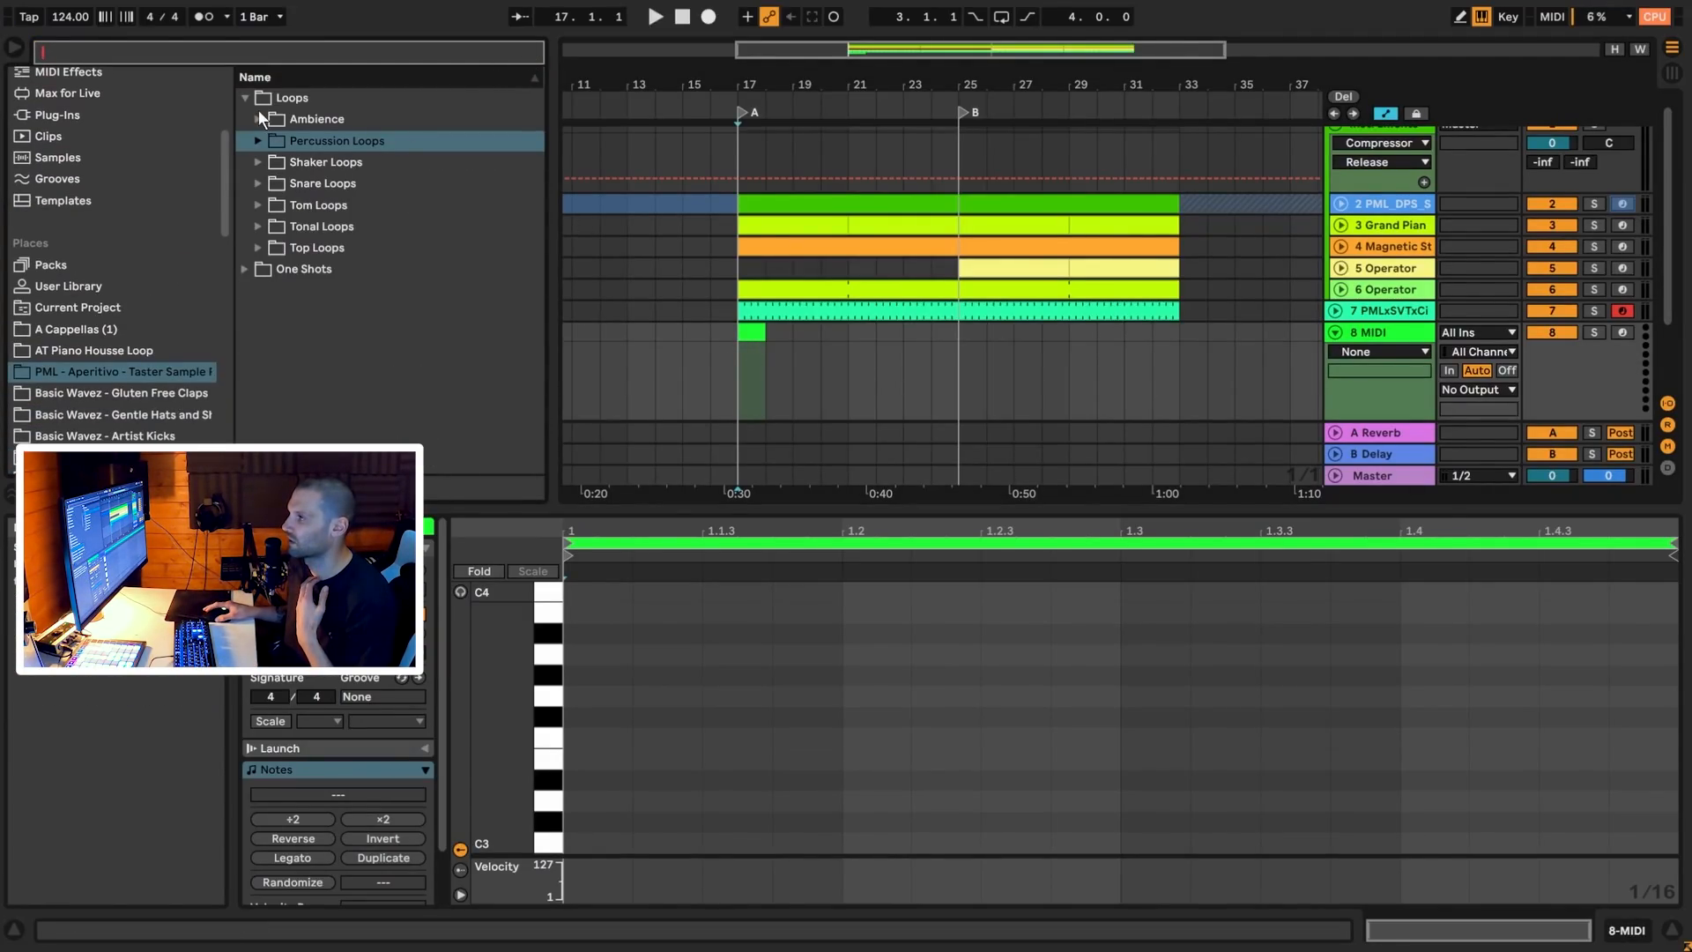
left_click(102, 351)
left_click(388, 183)
left_click(384, 162)
left_click(384, 141)
left_click(384, 119)
left_click(383, 99)
left_click(380, 206)
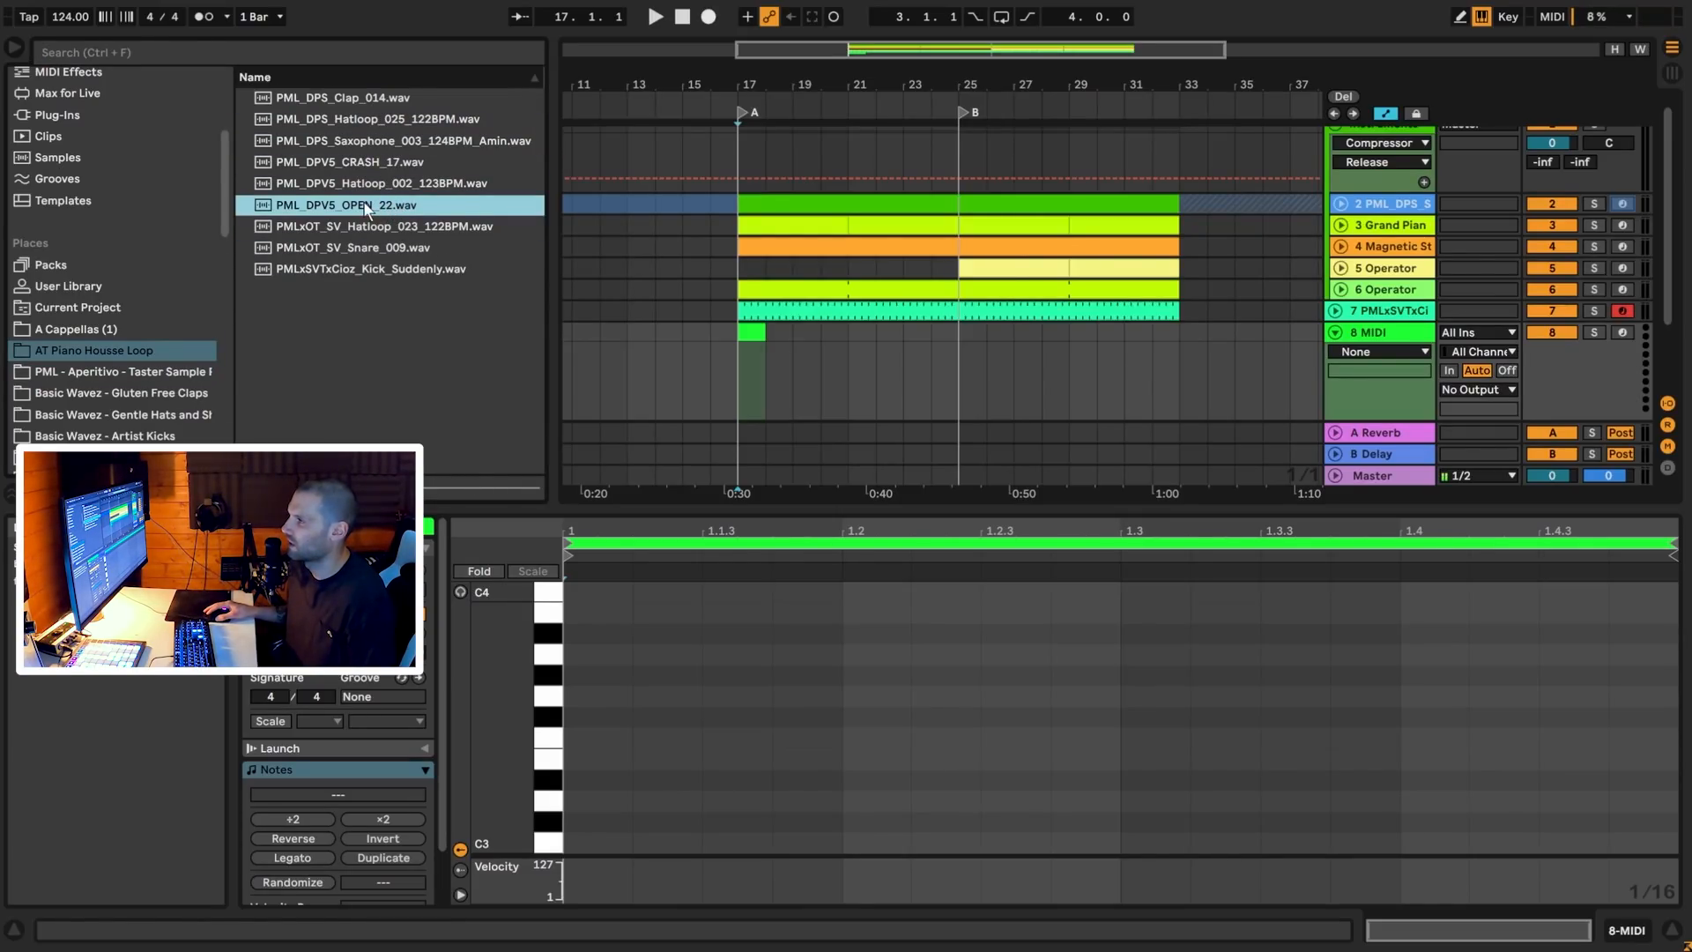
left_click_drag(351, 208, 838, 582)
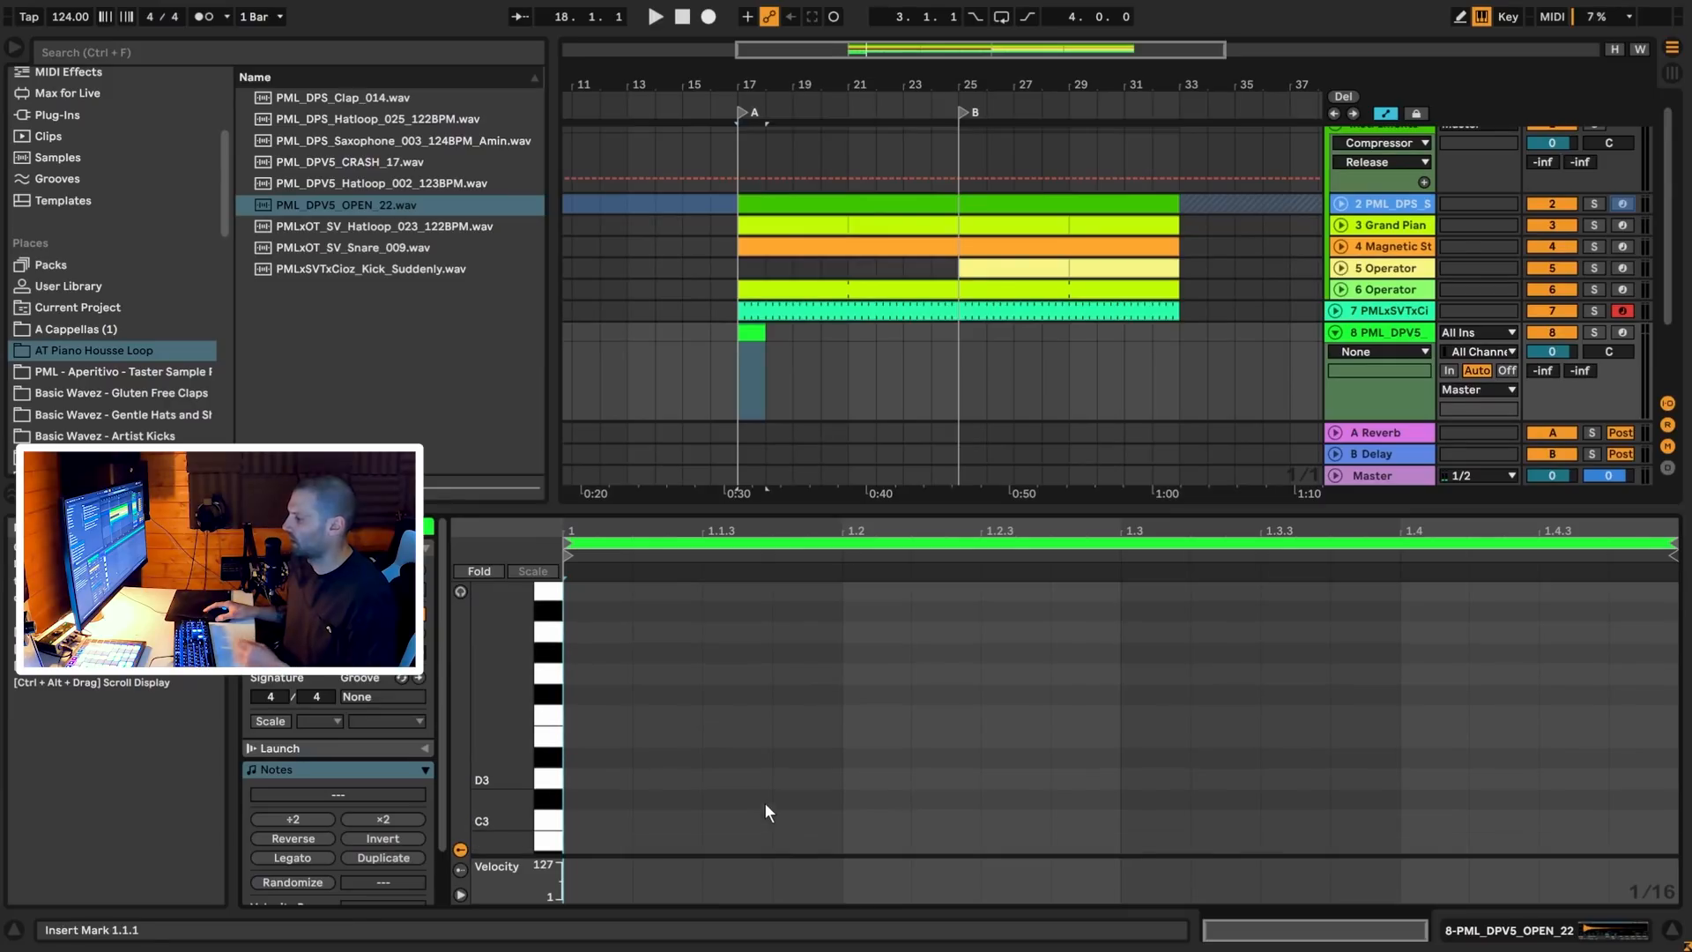
Draw a C3 note from 1.1.3 to 1.2 in the open hat clip and shorten its loop to one beat
double_click(720, 821)
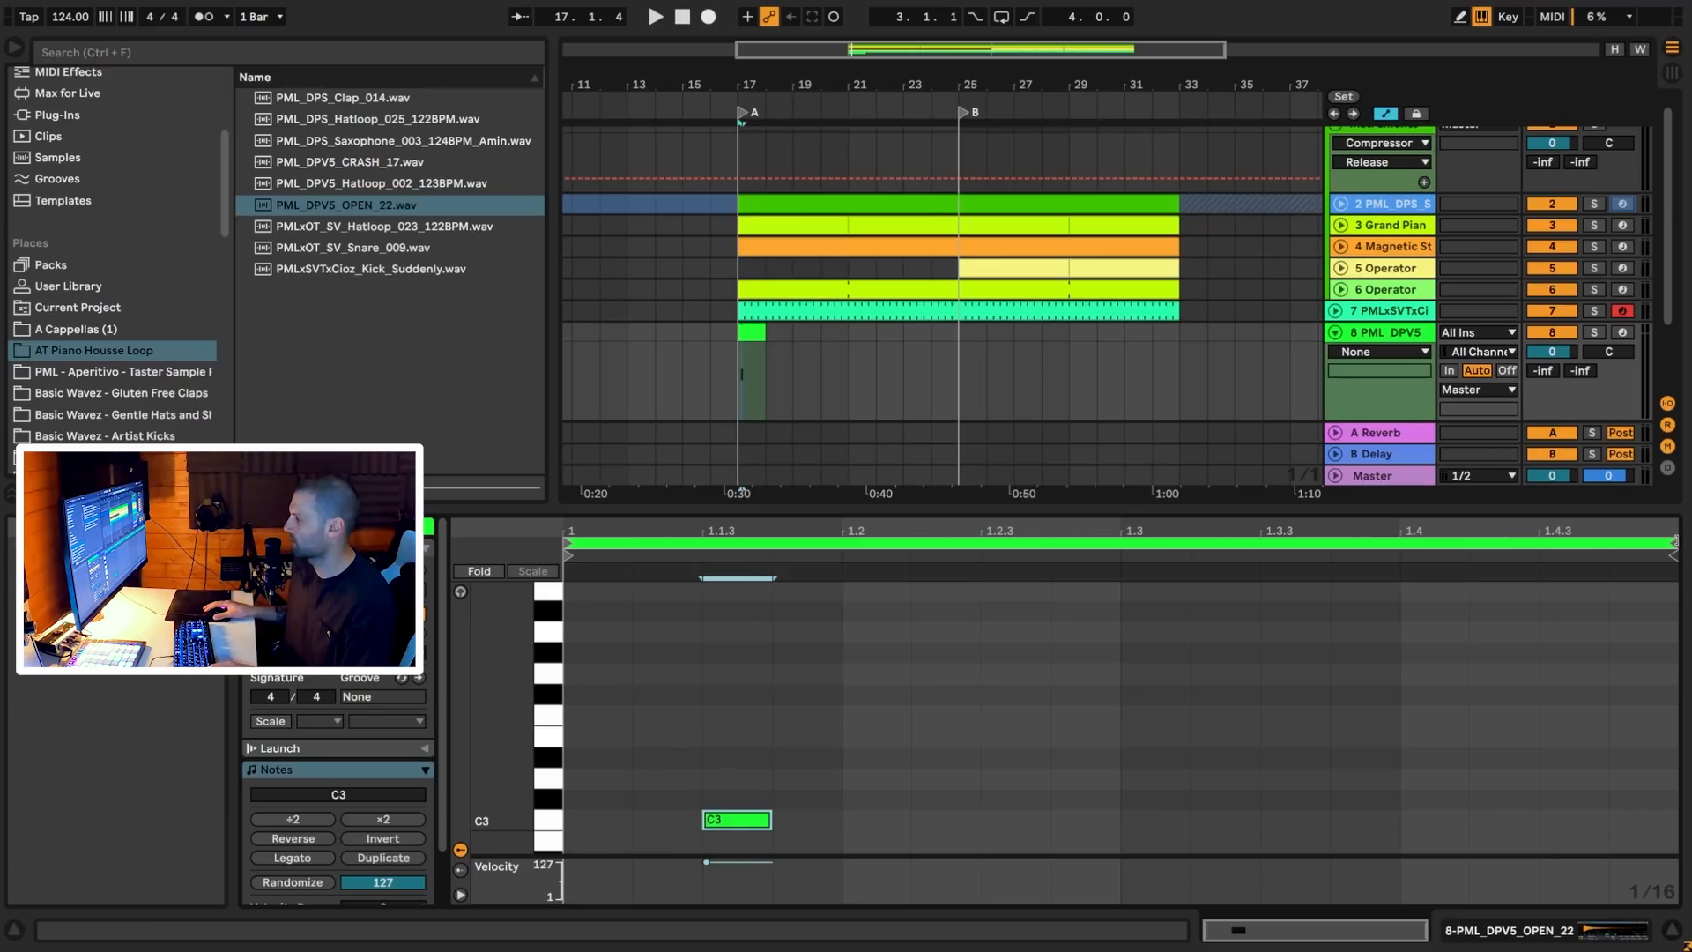
left_click_drag(565, 571, 859, 574)
left_click(753, 818)
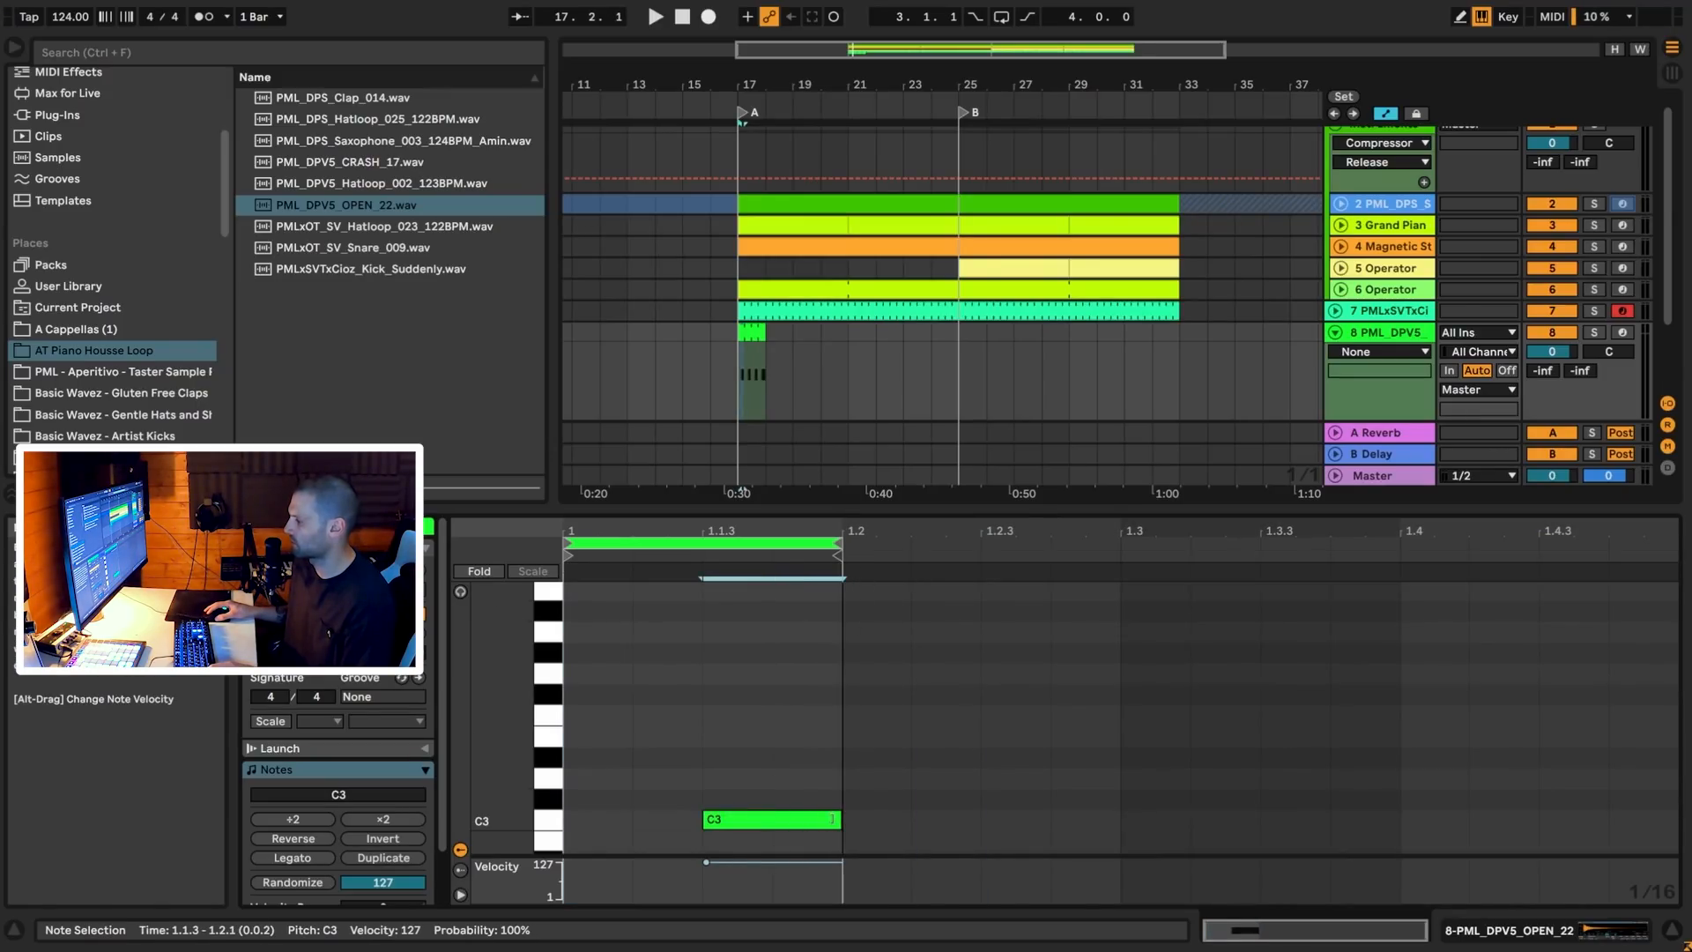
Extend the open hat pattern from bar 17 to bar 33
left_click(758, 333)
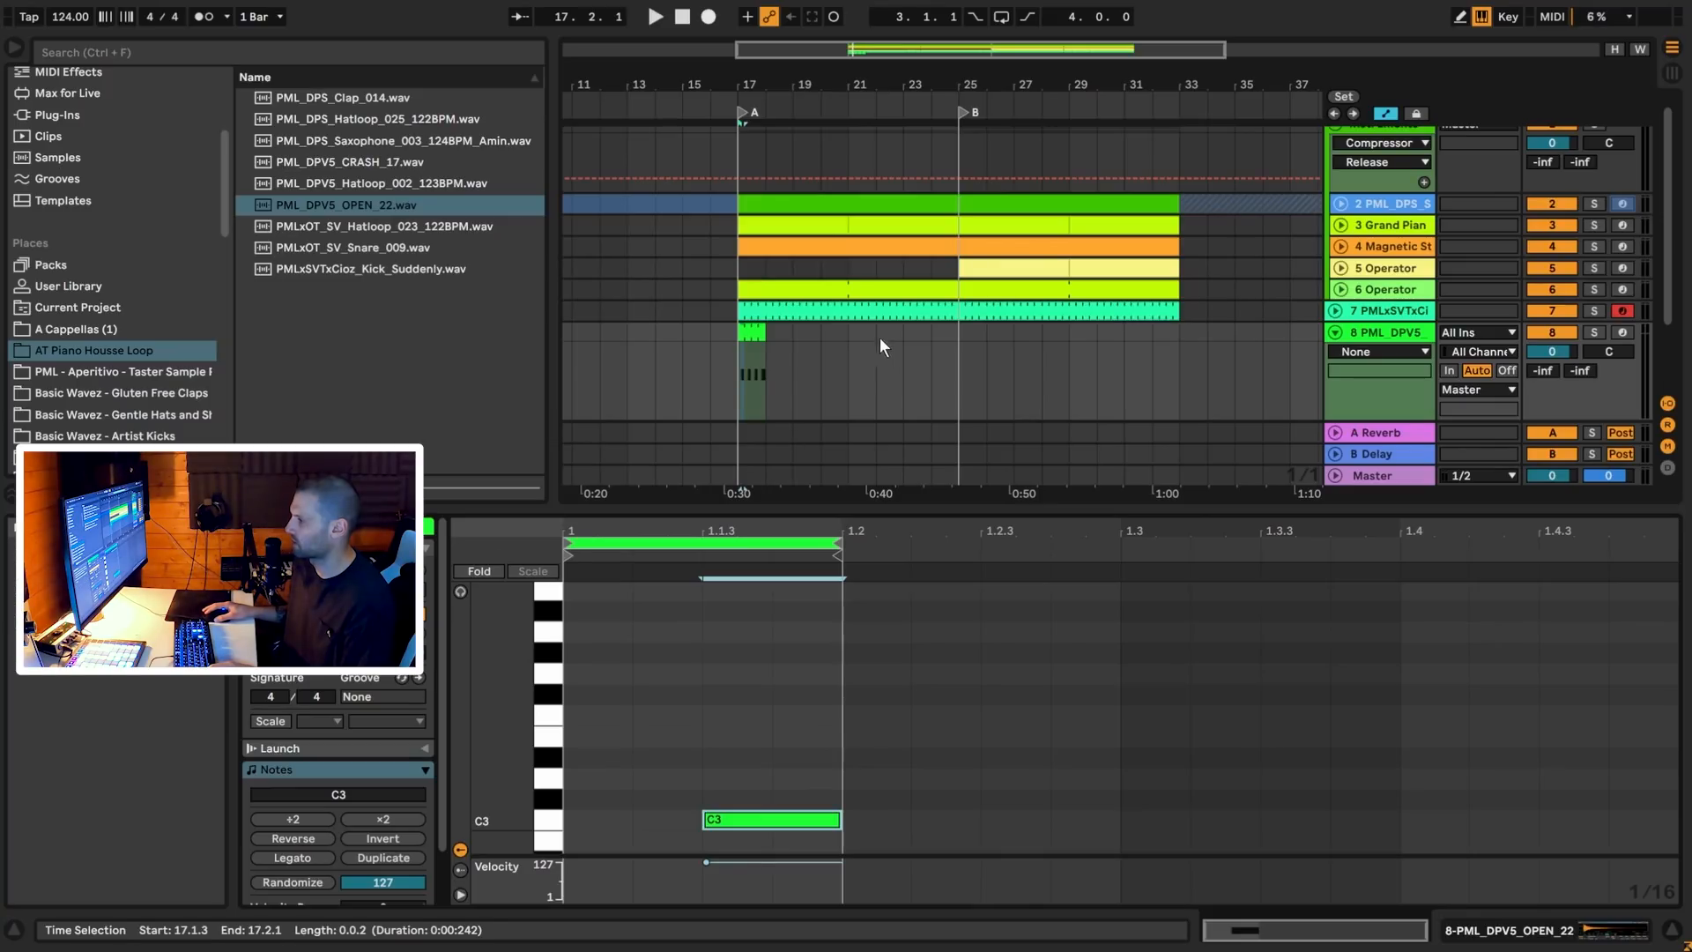
key("ctrl+d")
key("ctrl+d")
key("ctrl+d")
key("ctrl+d")
key("ctrl+d")
key("ctrl+d")
key("ctrl+d")
key("ctrl+d")
key("ctrl+d")
key("ctrl+d")
key("ctrl+d")
key("ctrl+d")
key("ctrl+d")
key("ctrl+d")
key("ctrl+d")
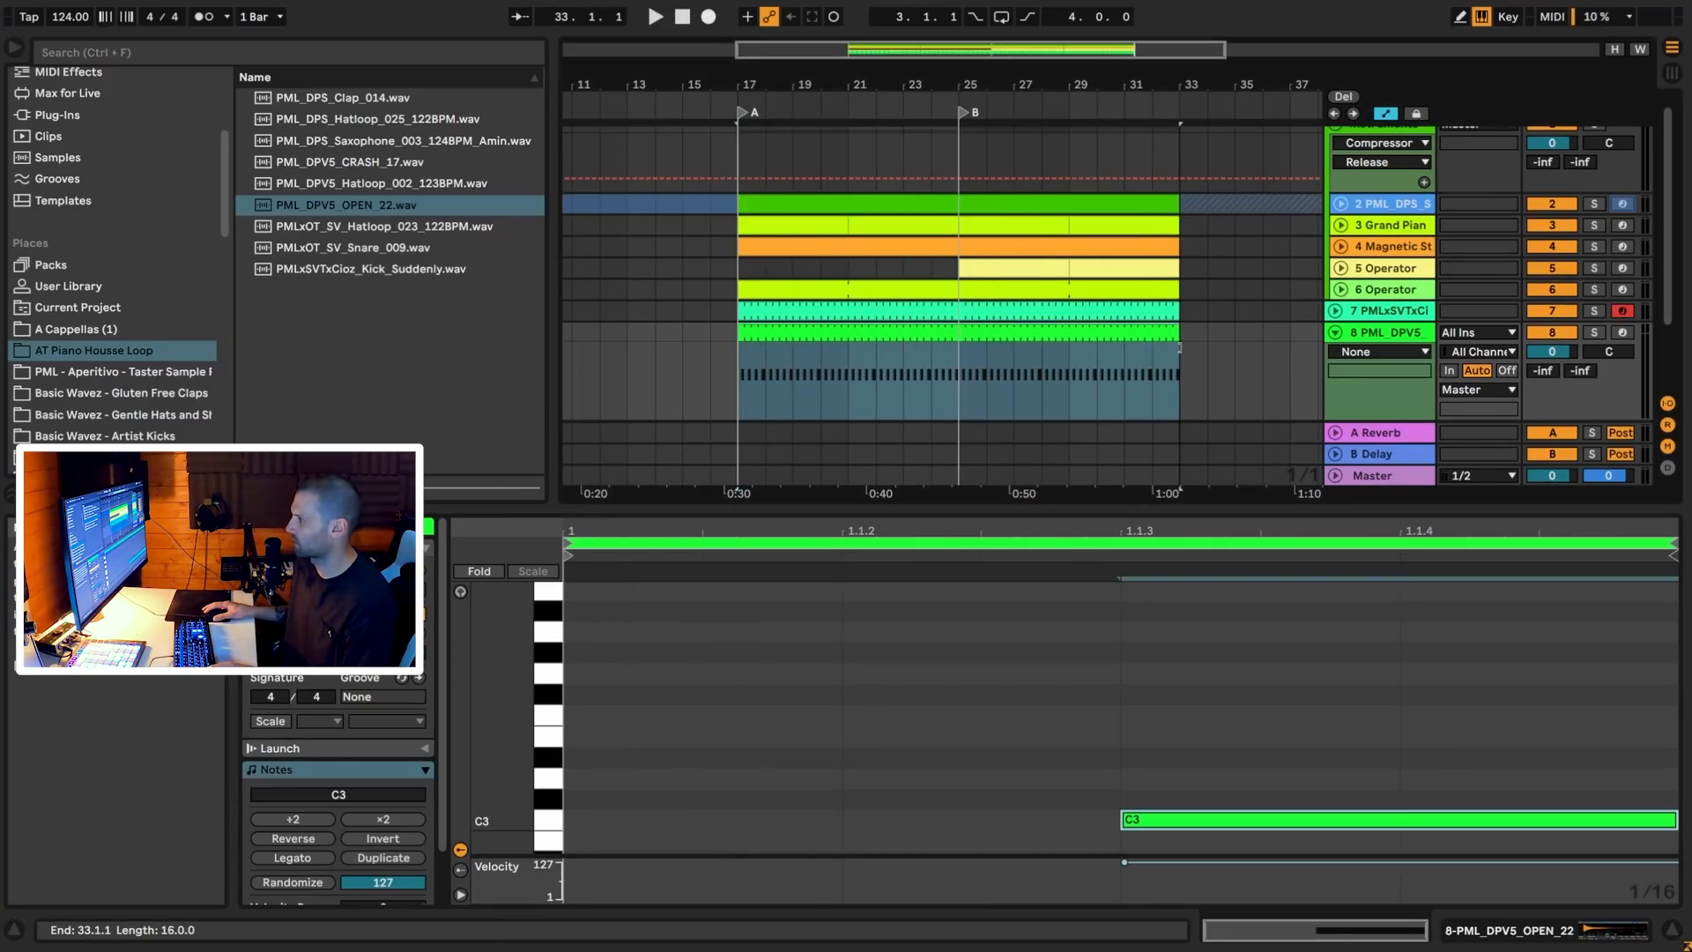
Lower the open hat track's volume to -7.7 dB and switch its sampler to 1-Shot mode, checking during playback
left_click_drag(1552, 351, 1552, 359)
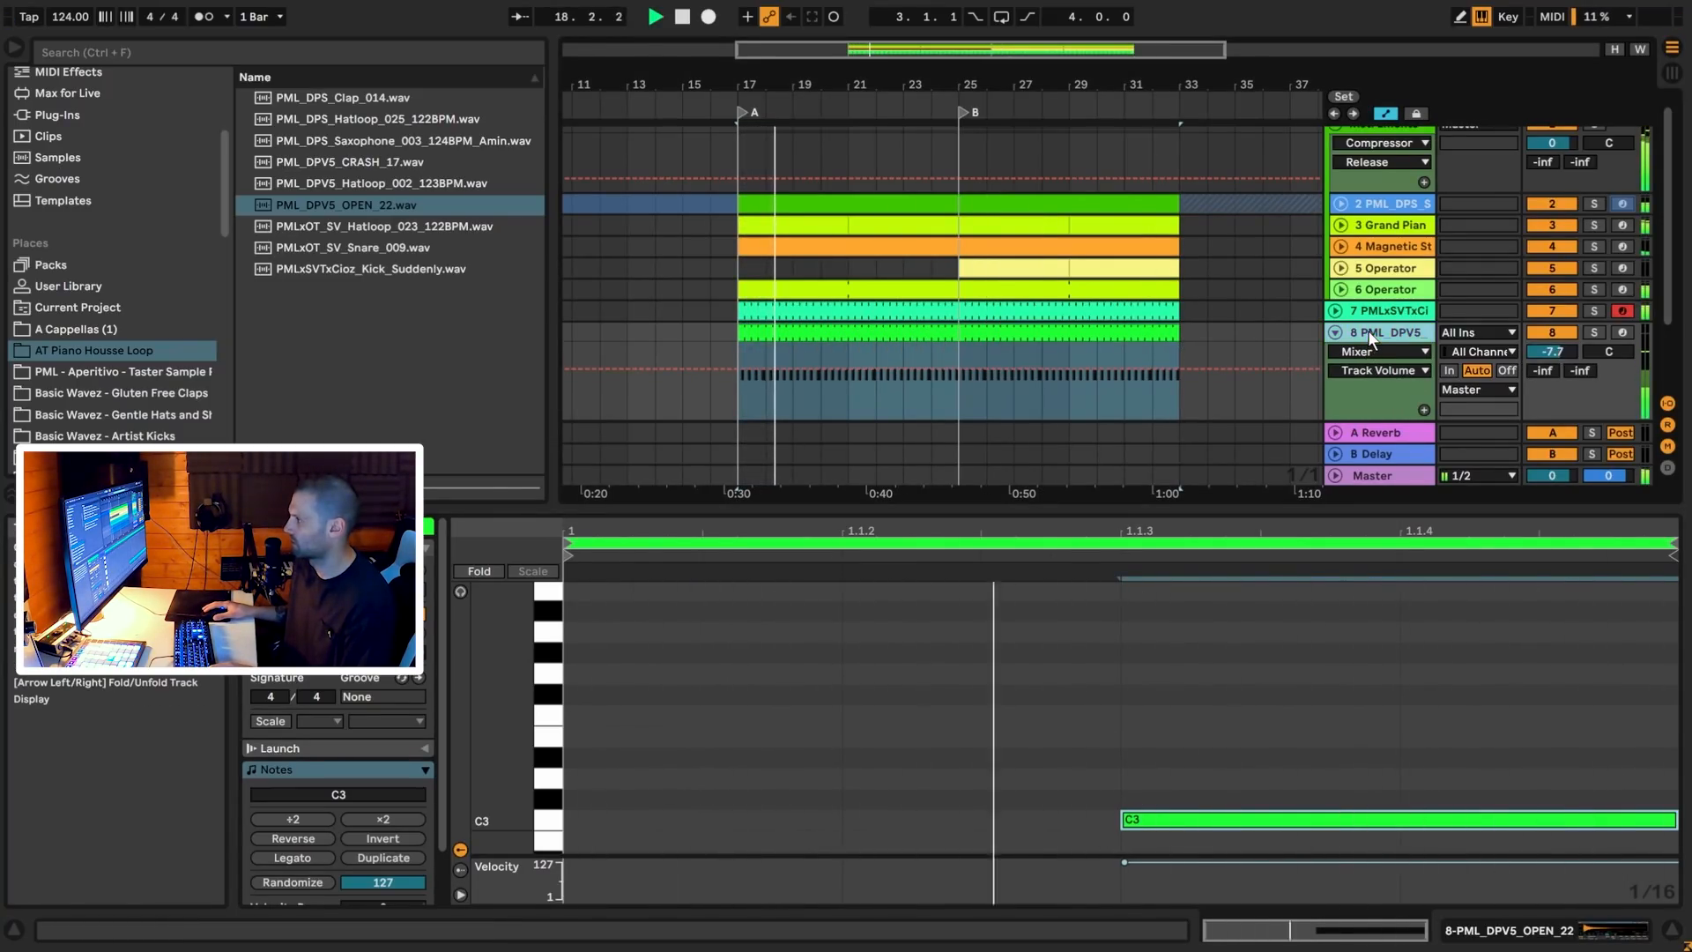
double_click(1375, 380)
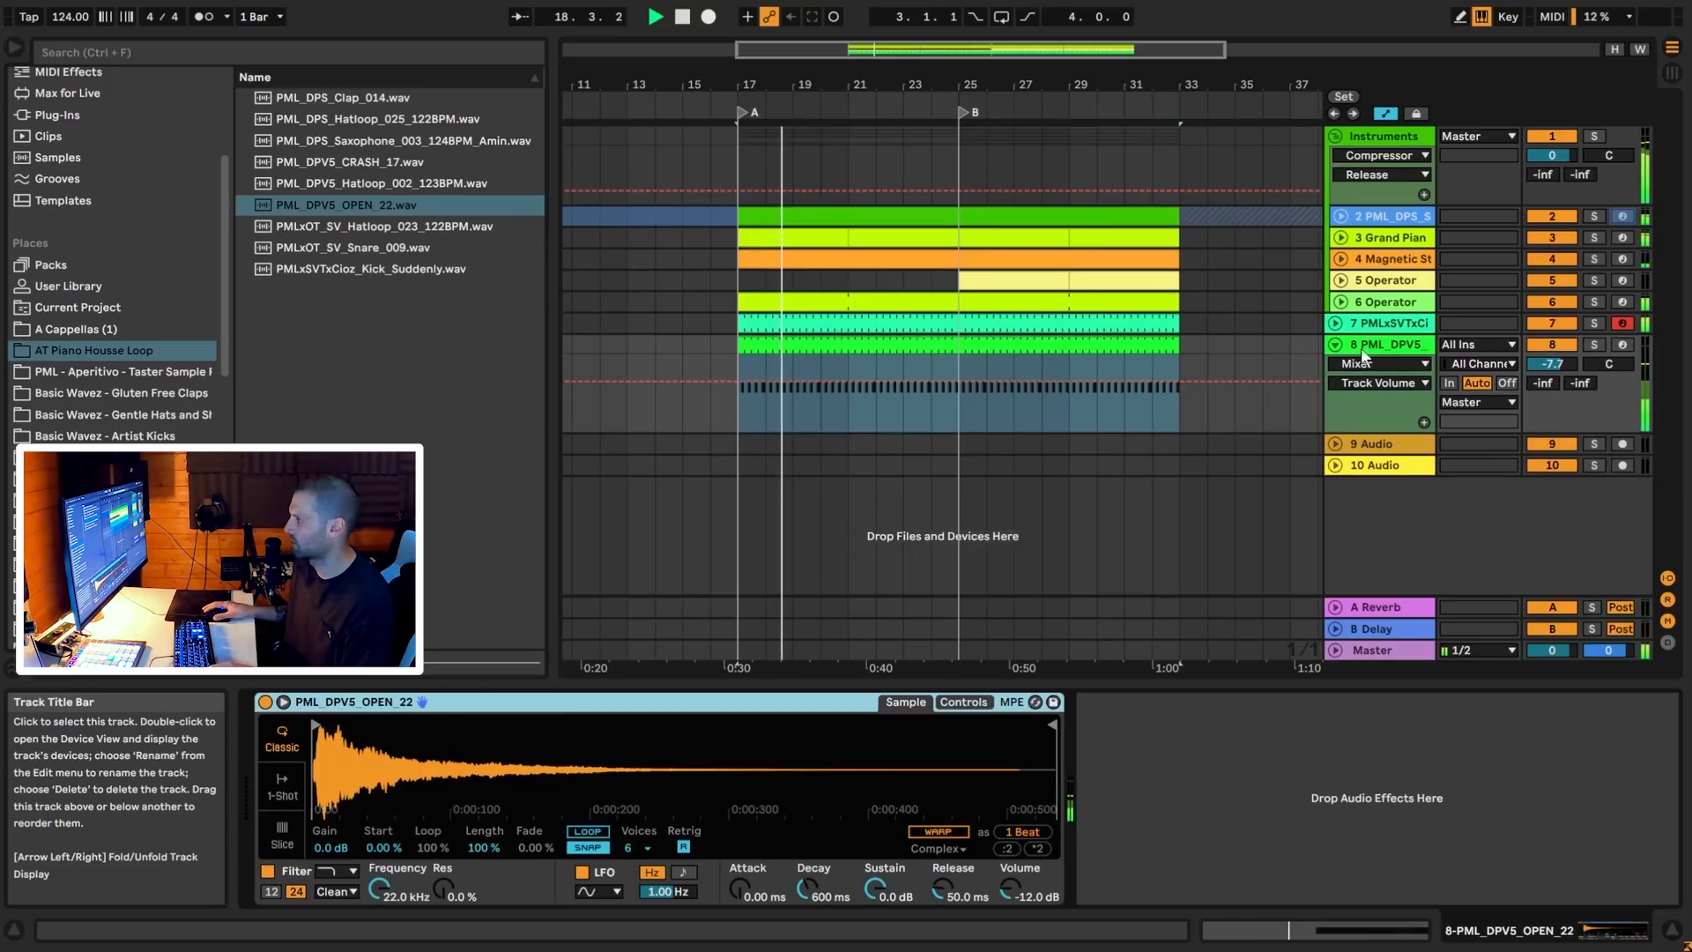
left_click(282, 785)
key("space")
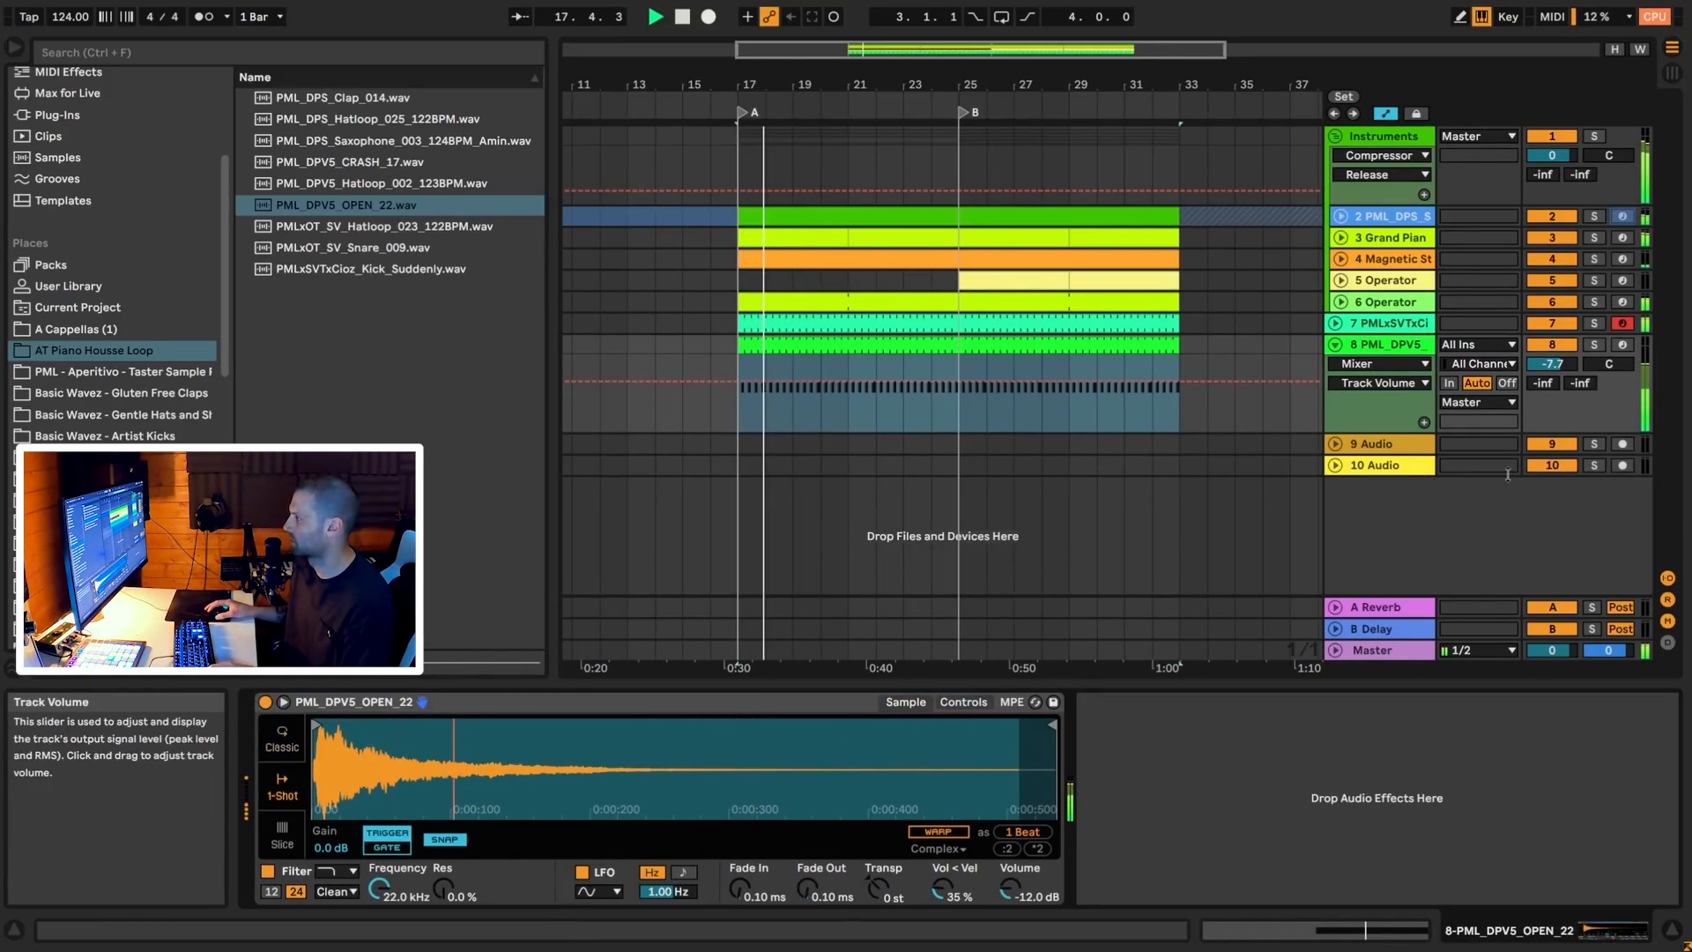
key("space")
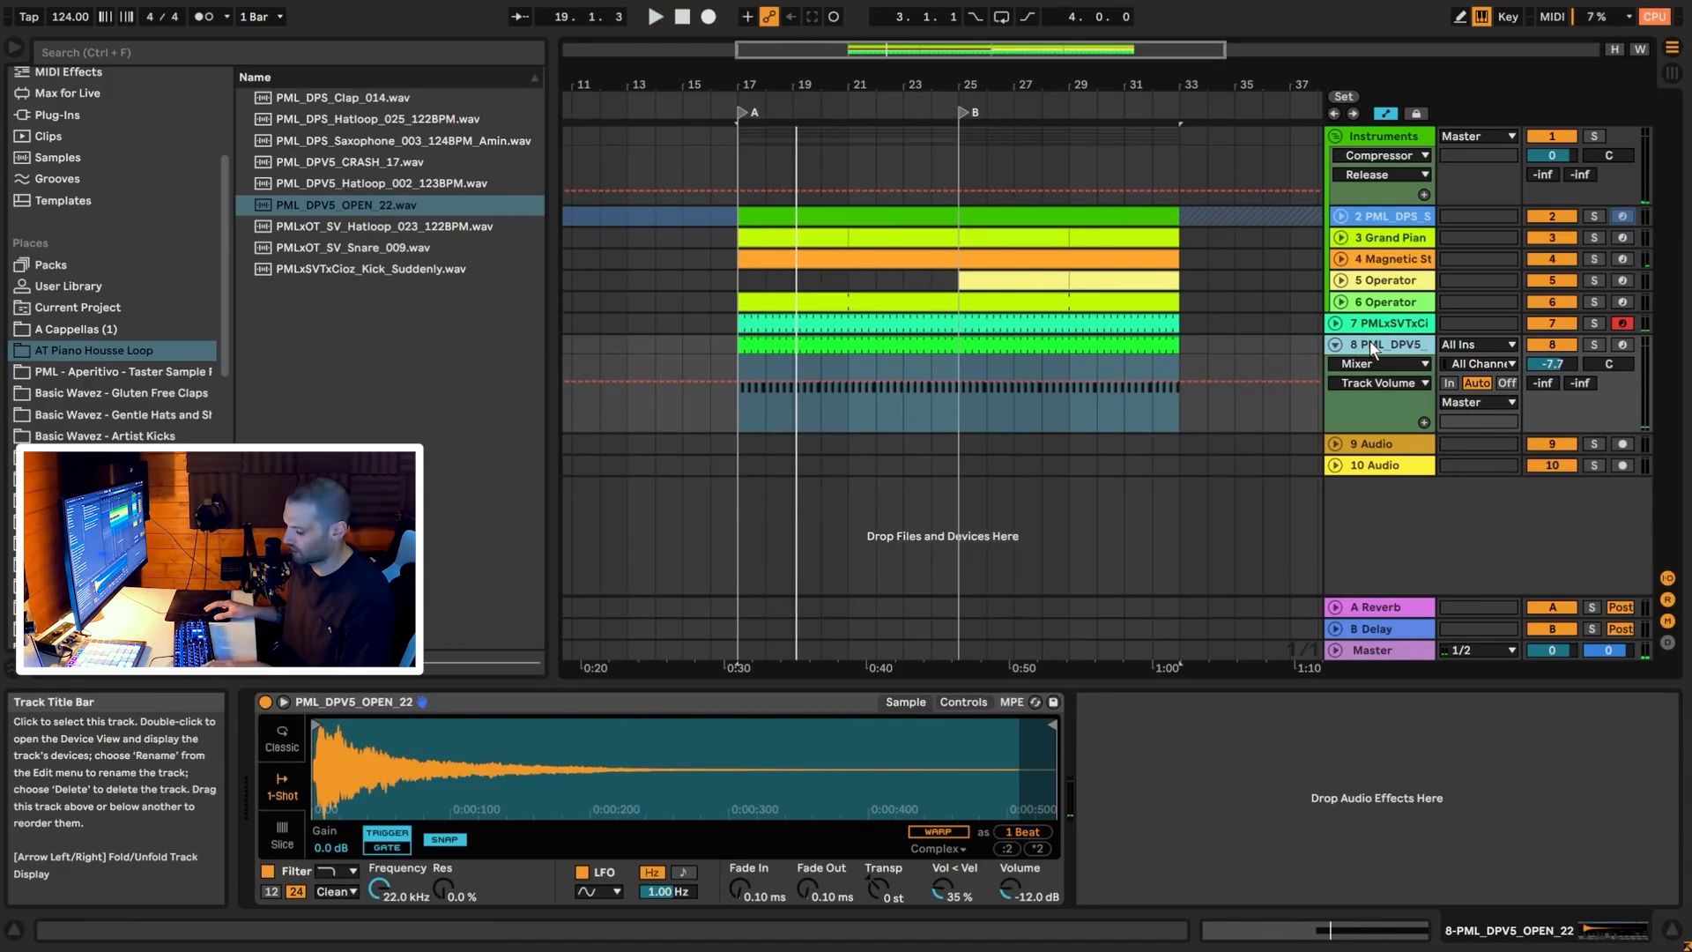
Insert a MIDI track below the open hat, preview PML_DPS_Clap_014.wav and create a one-bar clip at bar 17
key("ctrl+shift+t")
left_click(363, 97)
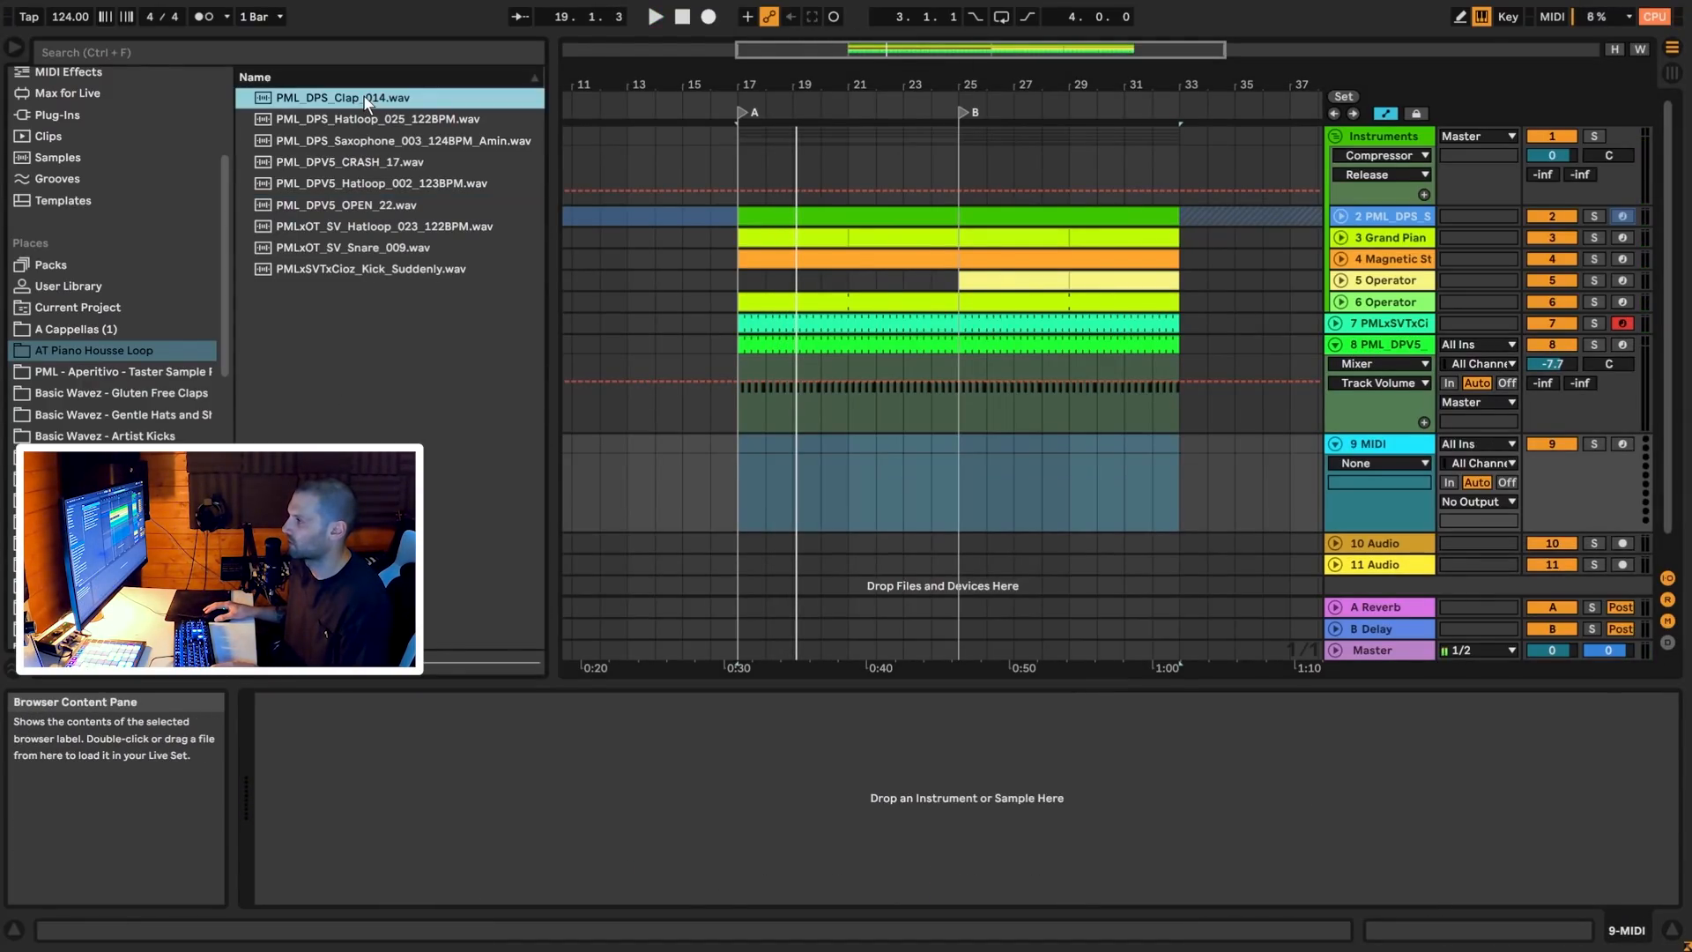
double_click(744, 453)
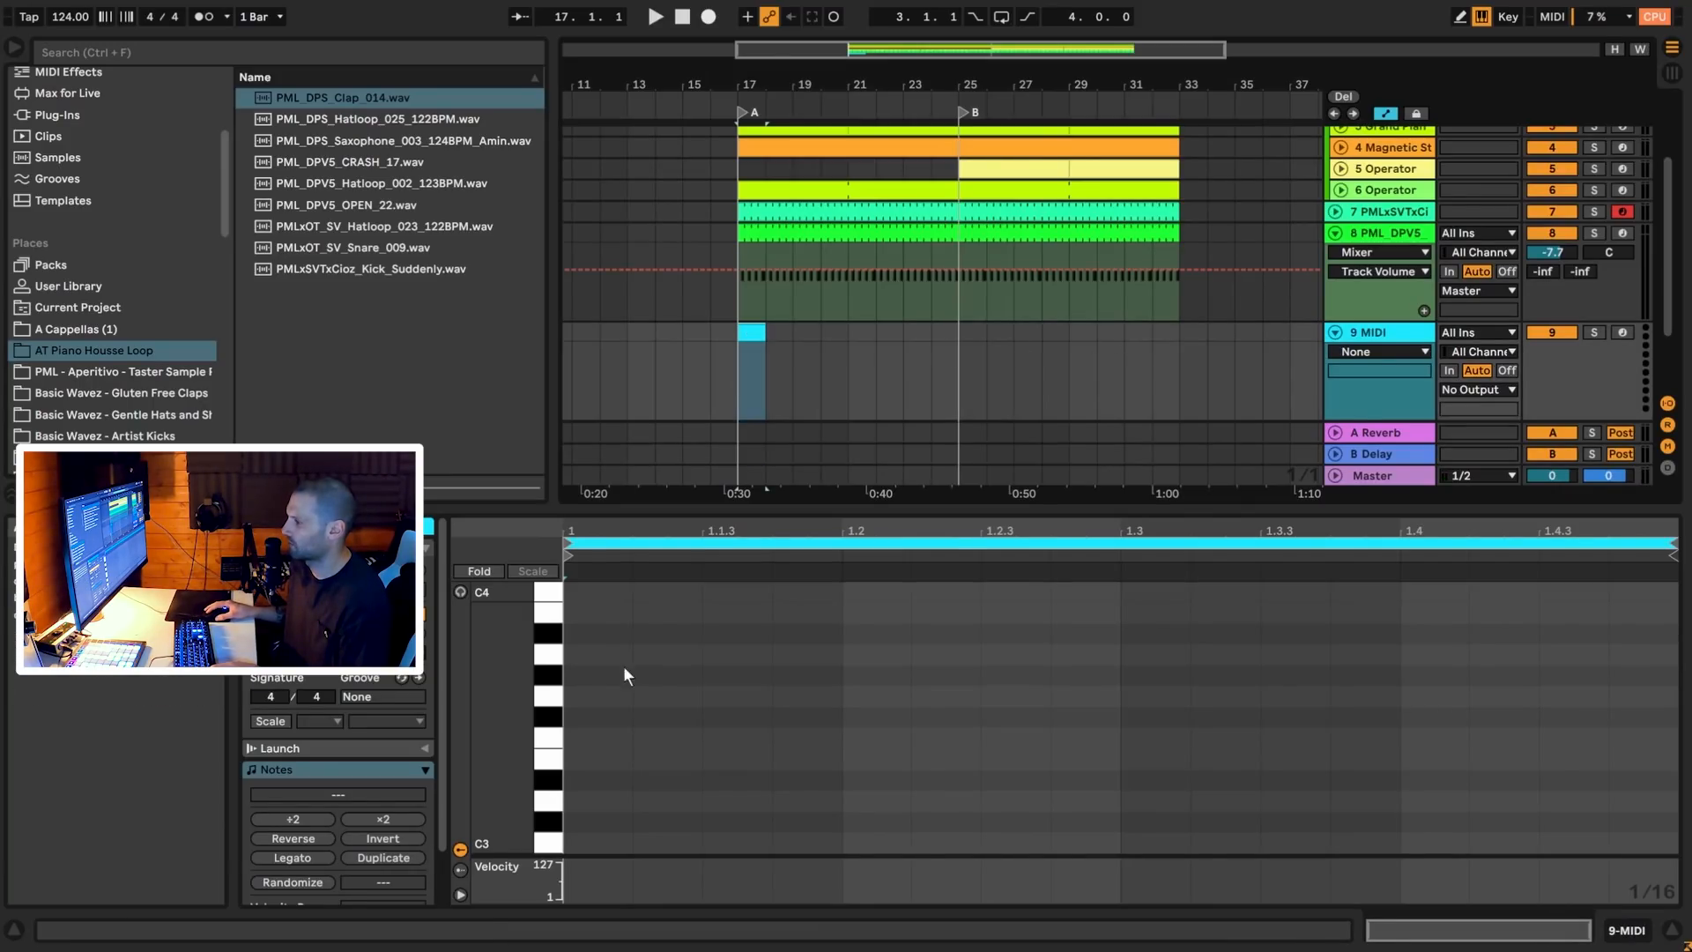
Add C3 notes on beats 2 and 4 of the new clip and lengthen its loop to two bars
double_click(872, 843)
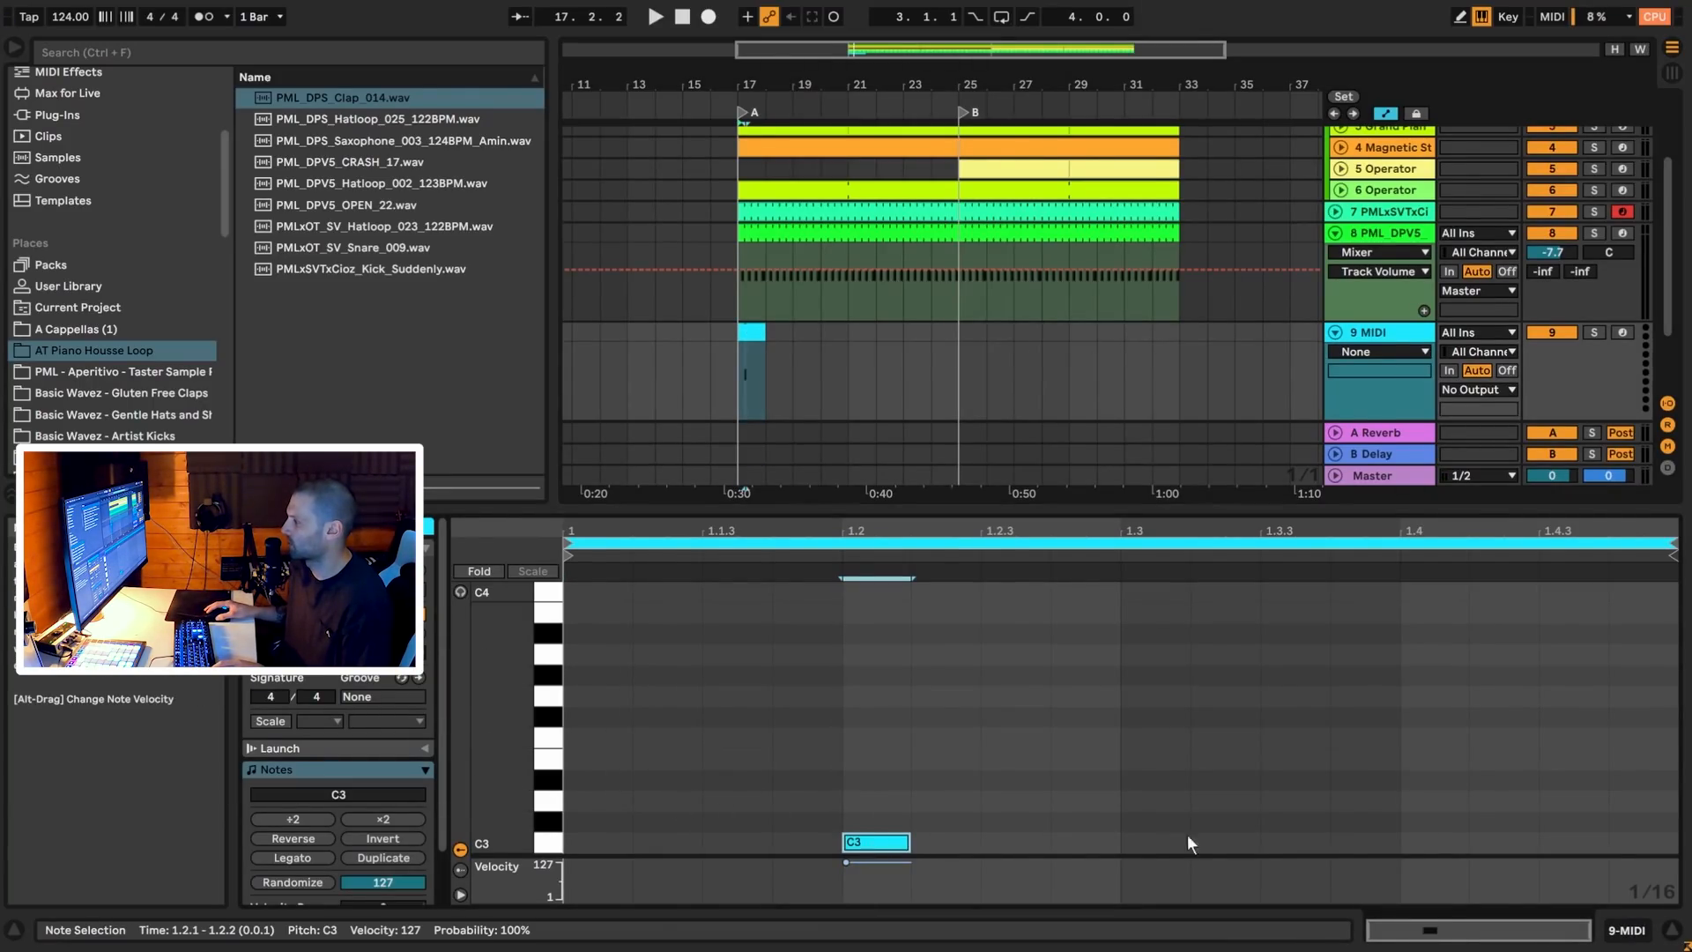
double_click(1408, 839)
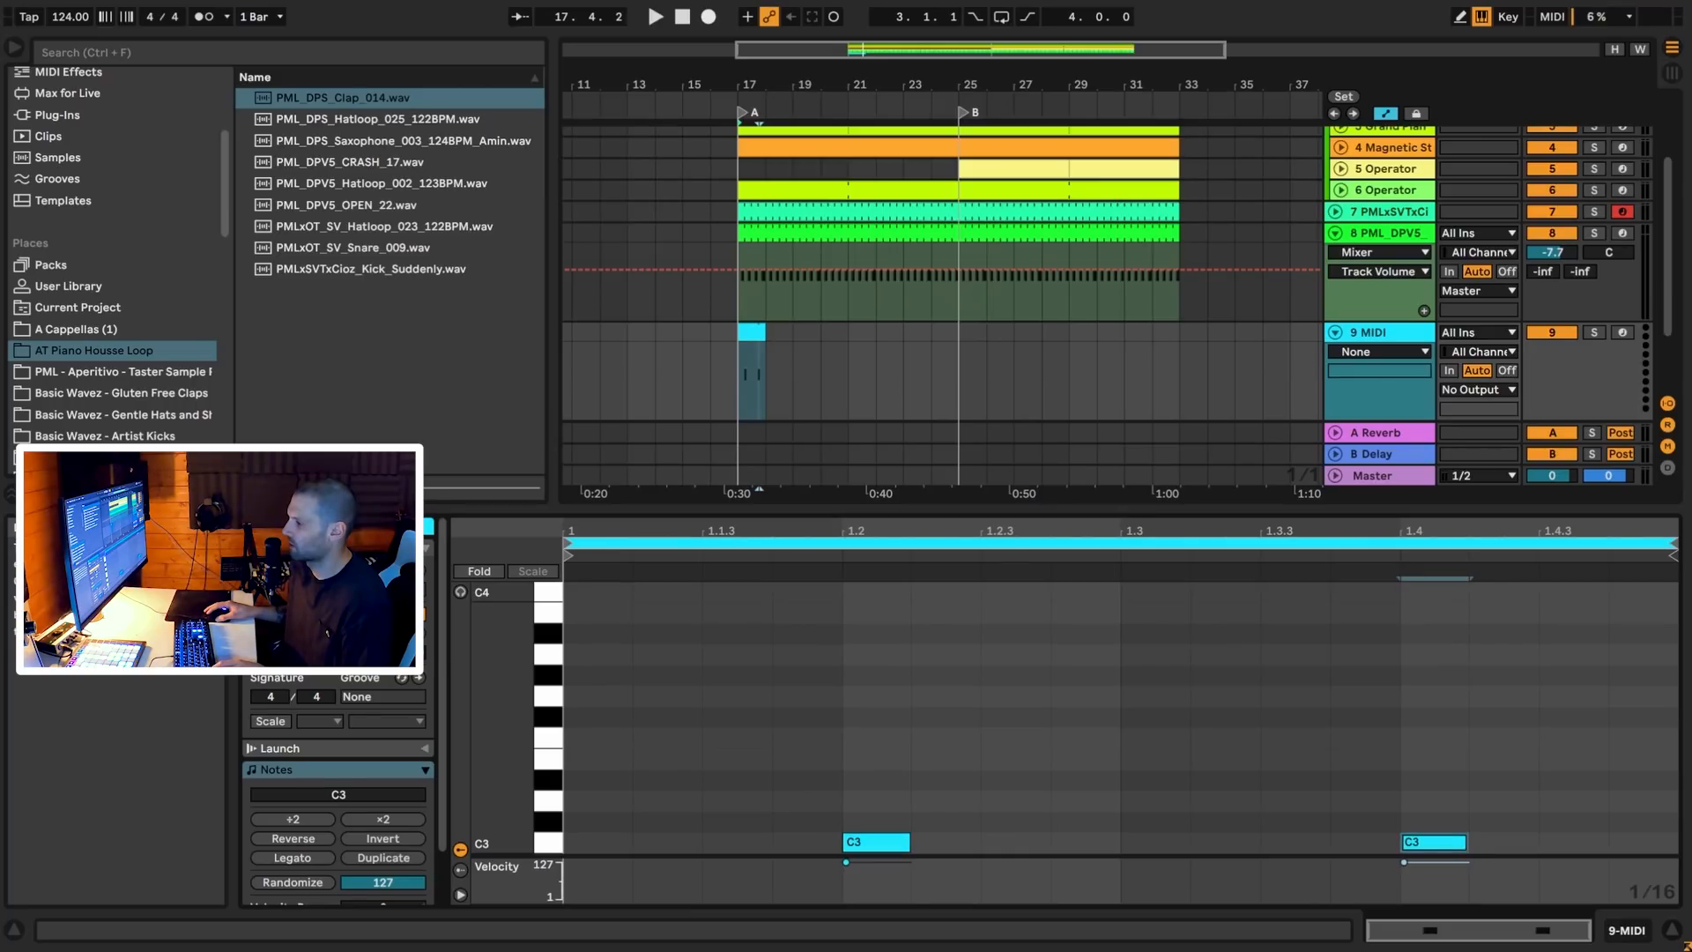
left_click_drag(765, 328, 792, 328)
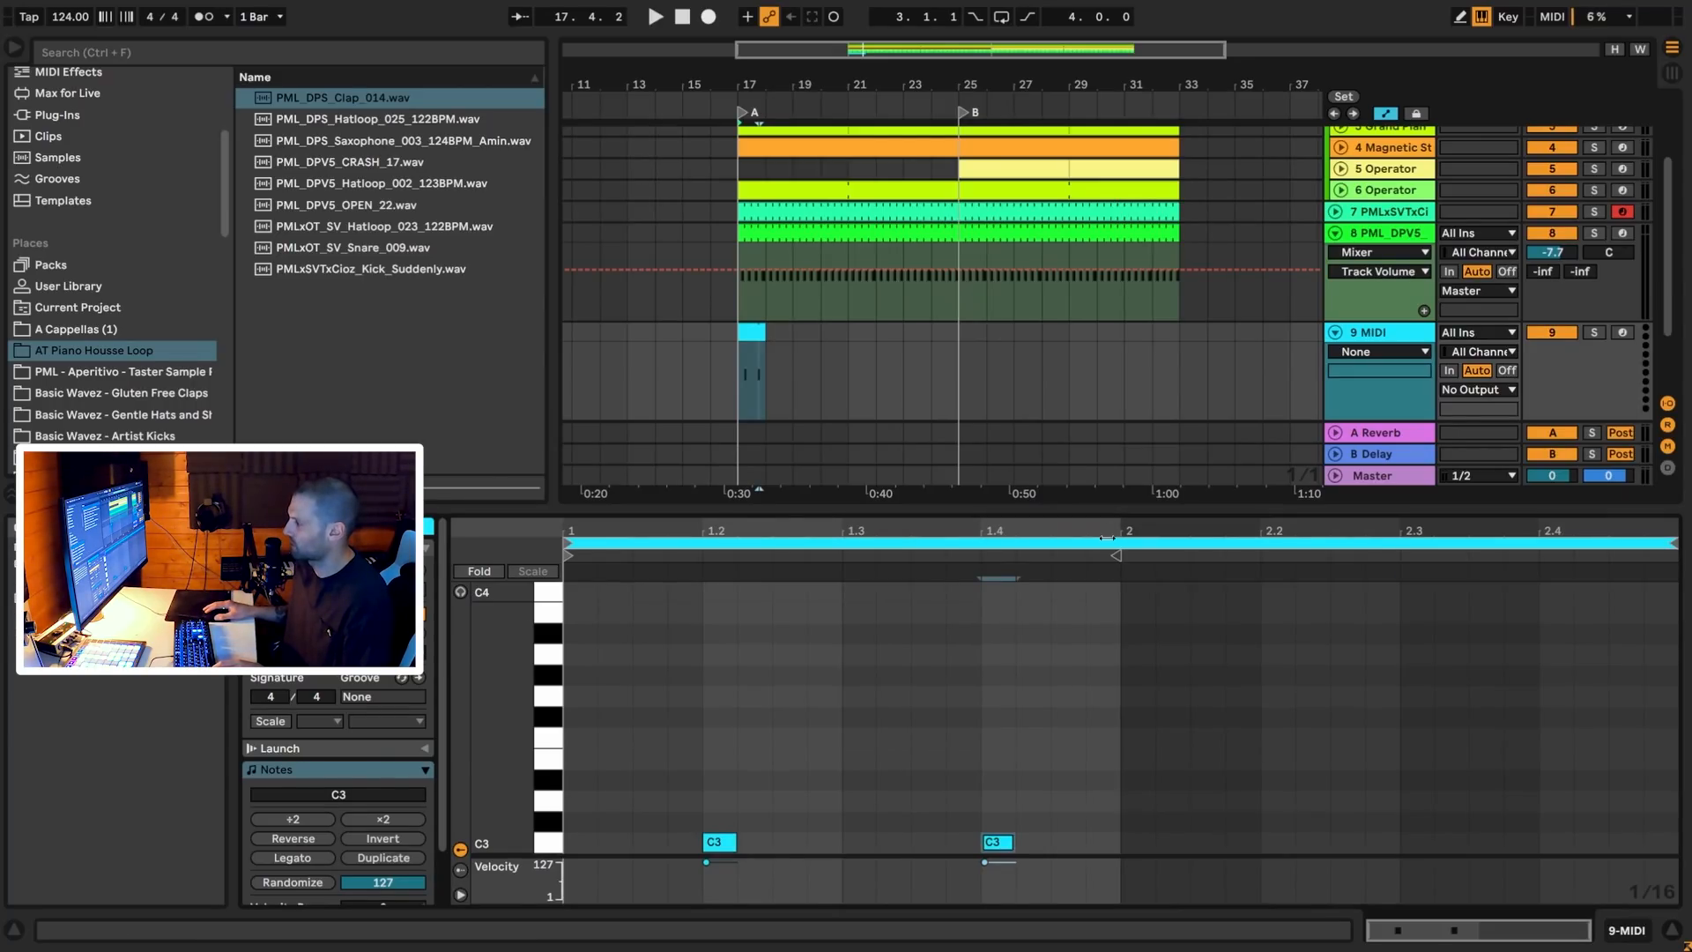
Duplicate the two C3 clap notes into the clip's second bar and lengthen all four notes
left_click_drag(574, 804, 1123, 887)
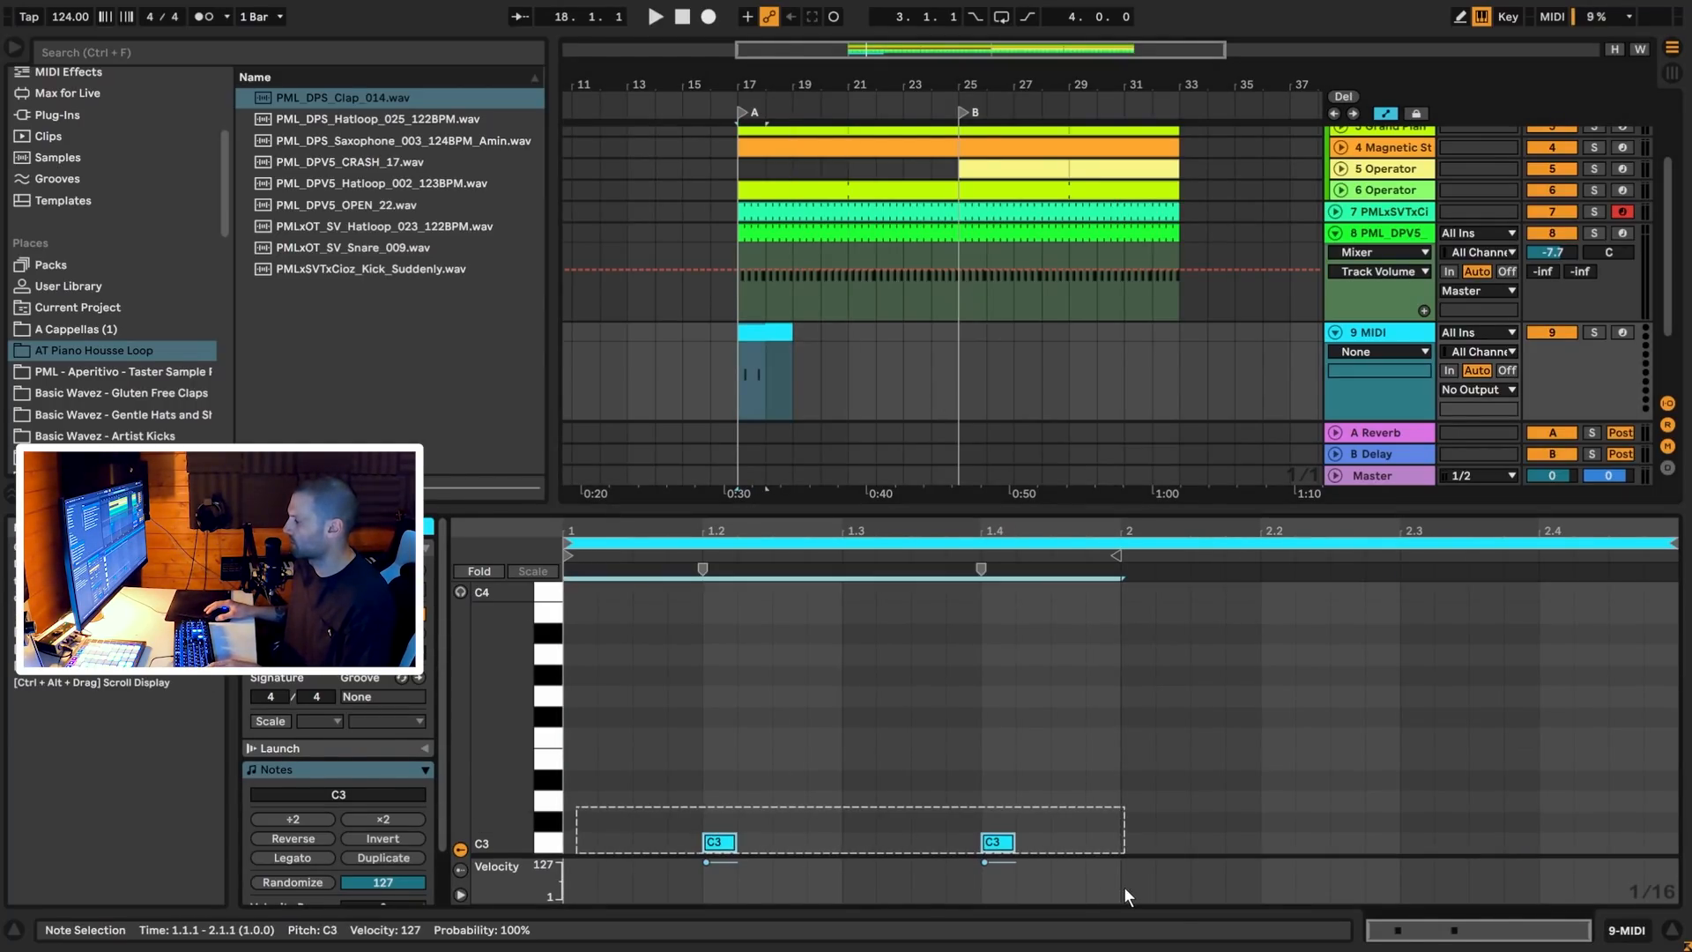
key("ctrl+d")
left_click_drag(717, 801, 1671, 853)
left_click_drag(1568, 842, 1607, 842)
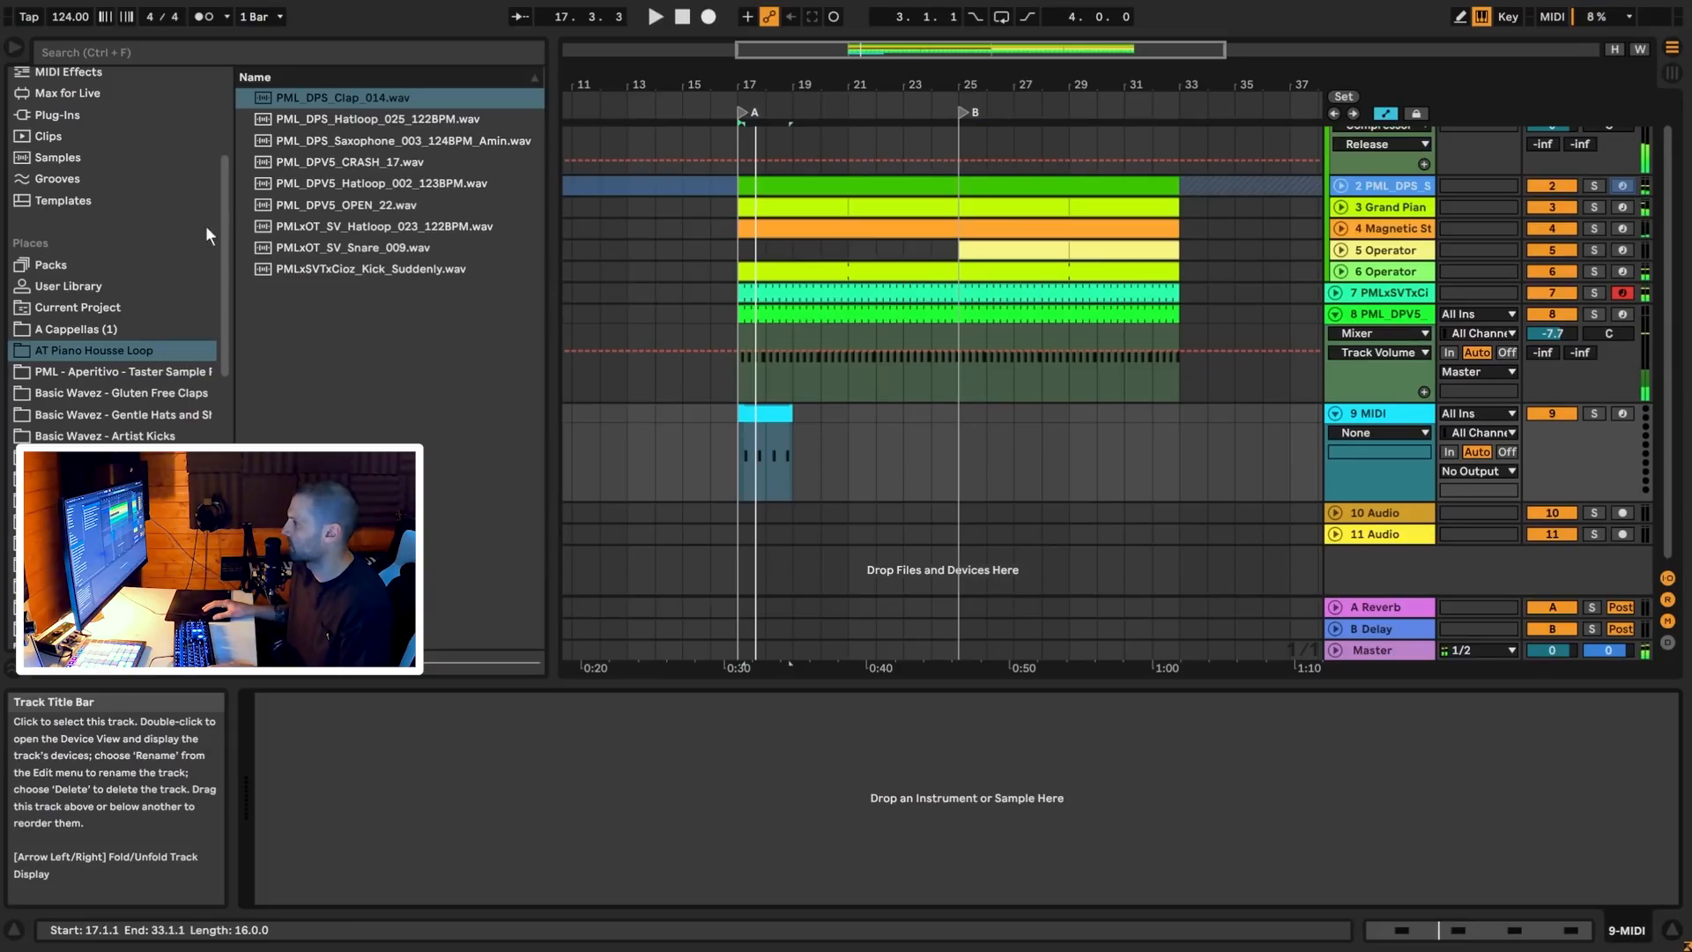
Load PML_DPS_Clap_014.wav onto track 9 and lower its volume to -3.3 dB while playing back
double_click(388, 98)
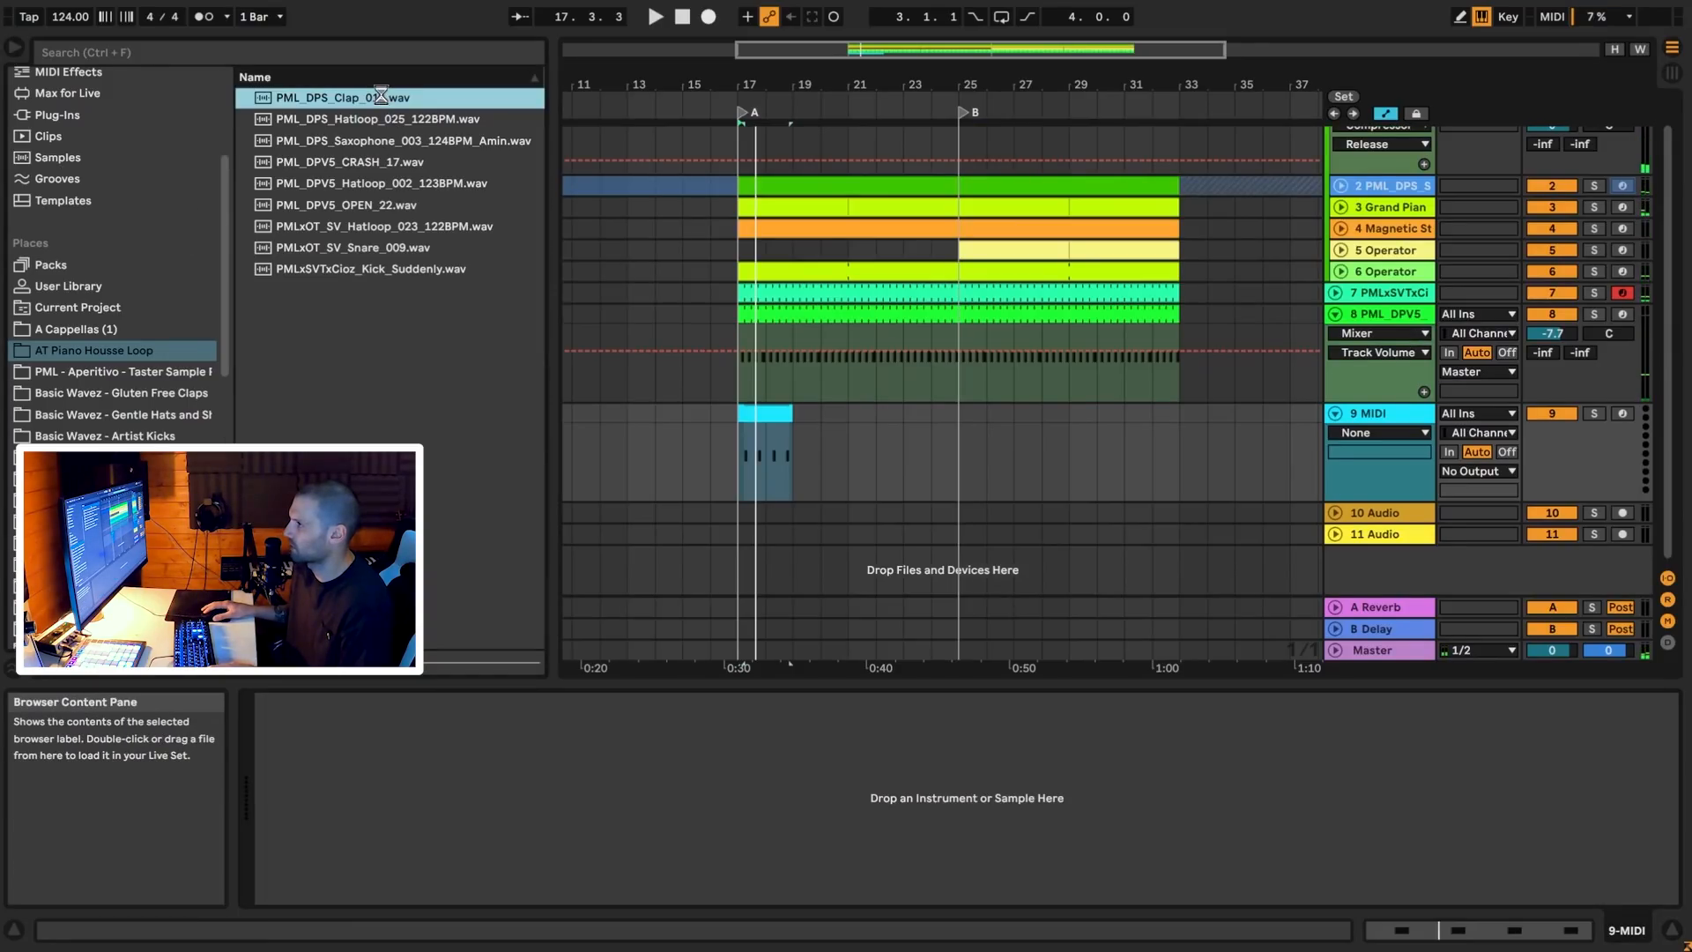
key("space")
left_click_drag(1552, 432, 1552, 441)
left_click_drag(1551, 433, 1552, 438)
key("space")
Shift all four clap notes slightly ahead of the beat in the clip and check the timing in playback
double_click(752, 415)
left_click(738, 792)
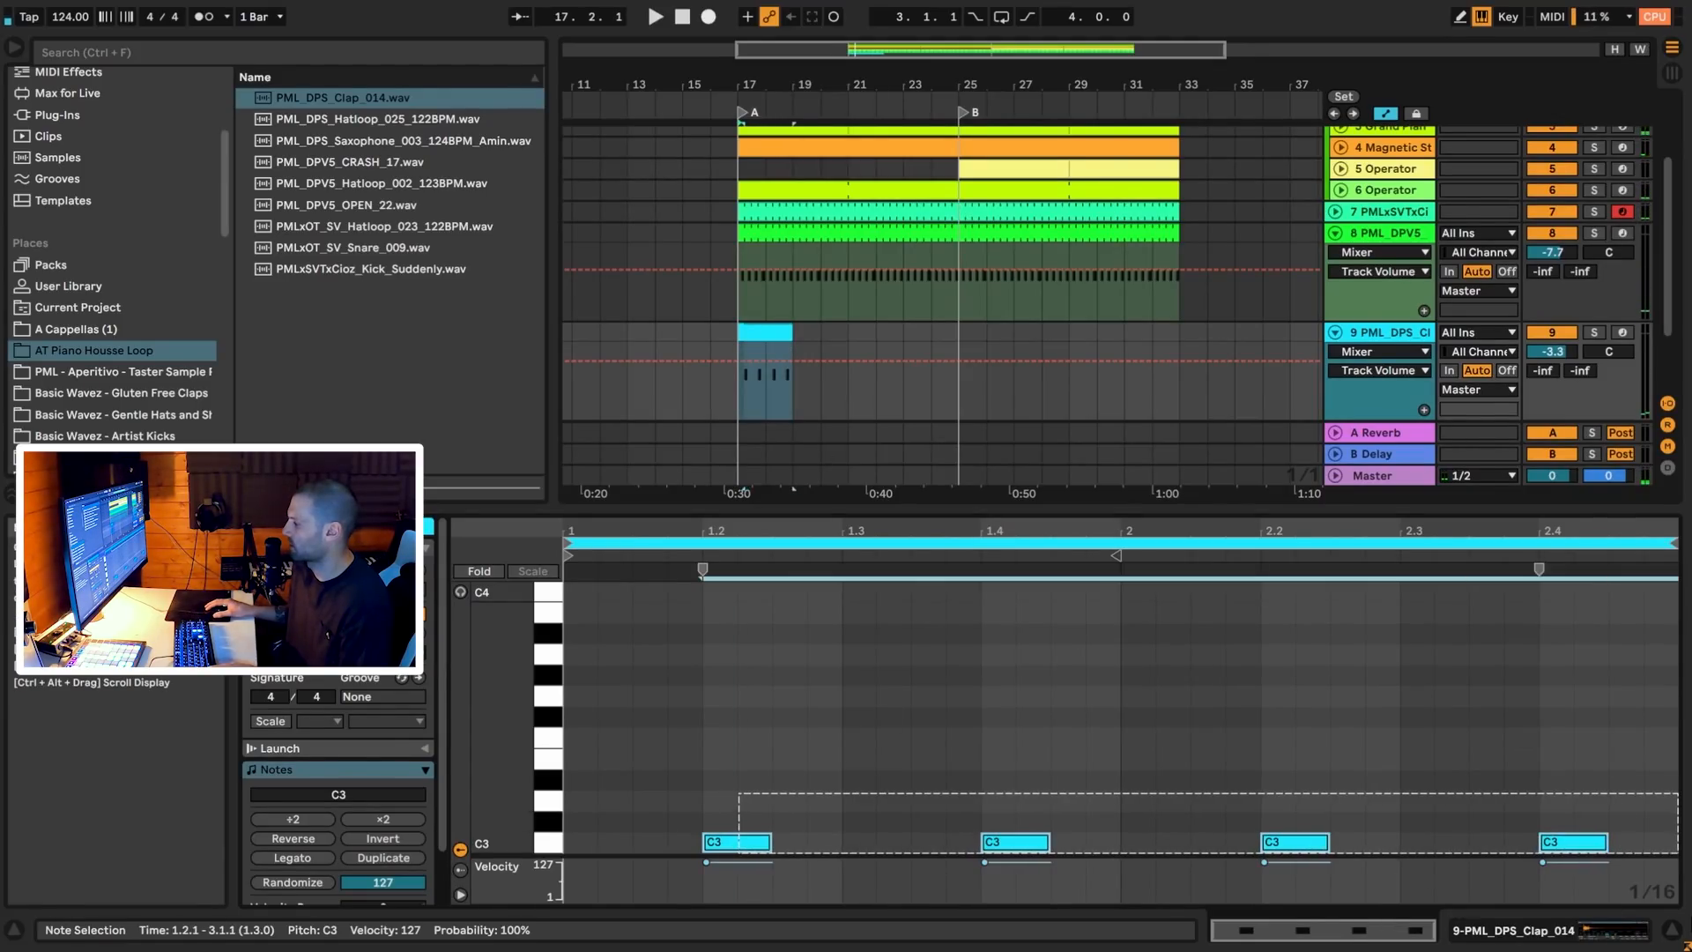
left_click_drag(707, 845, 702, 844)
key("space")
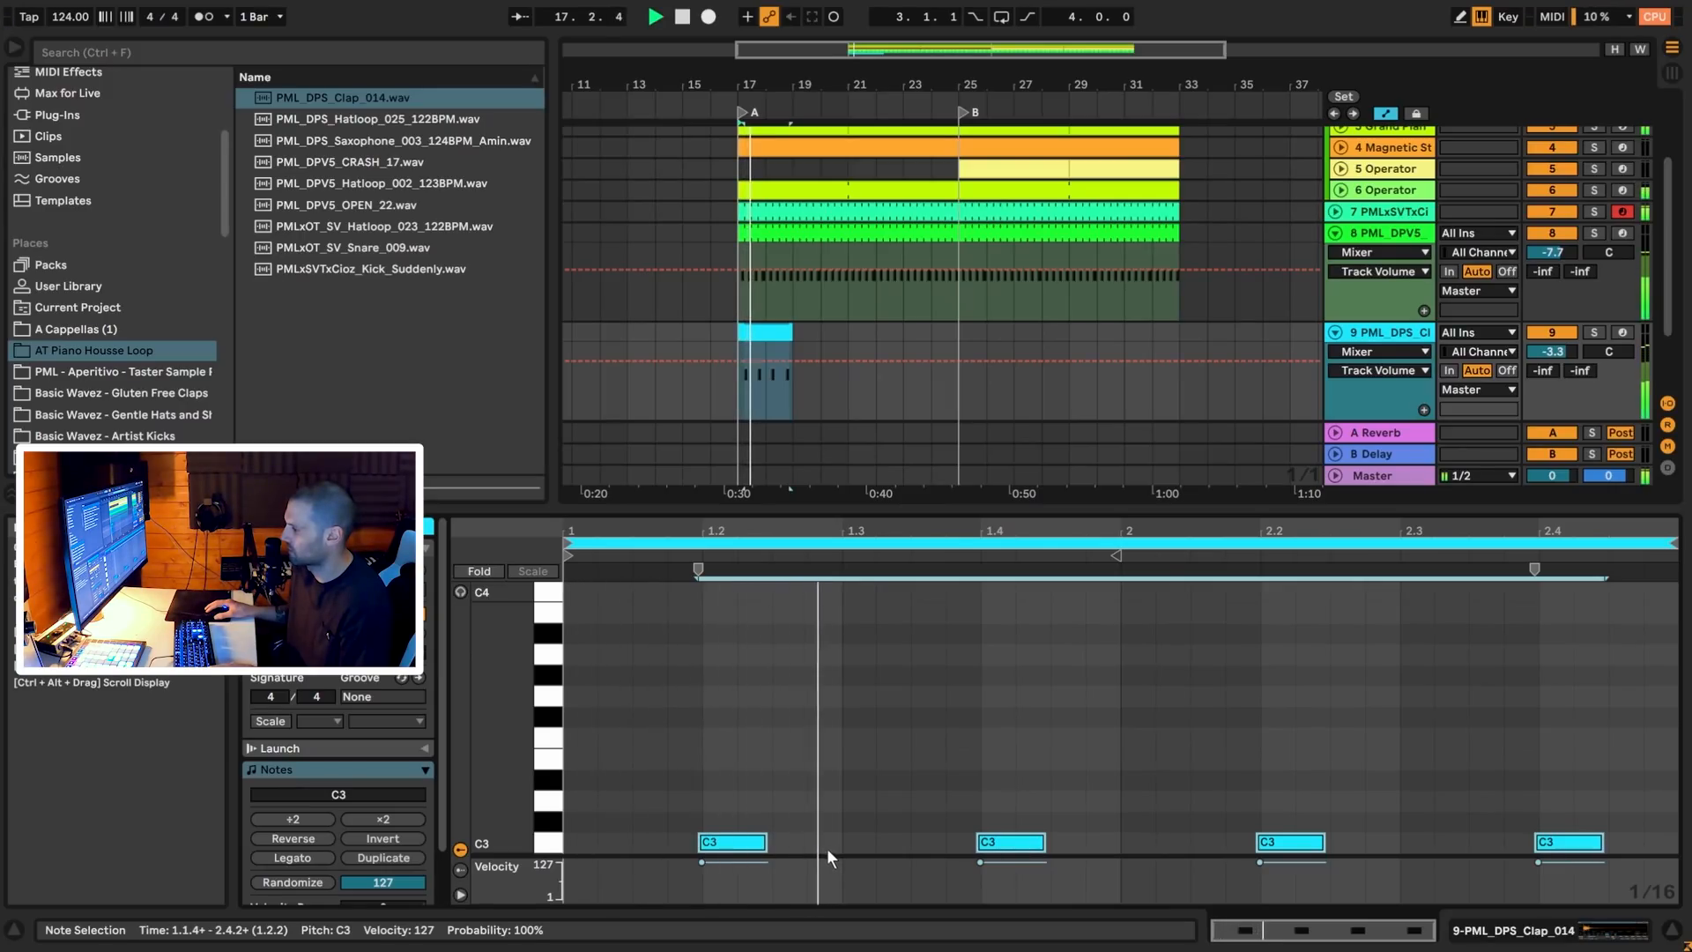
left_click(1469, 757)
left_click(1264, 699)
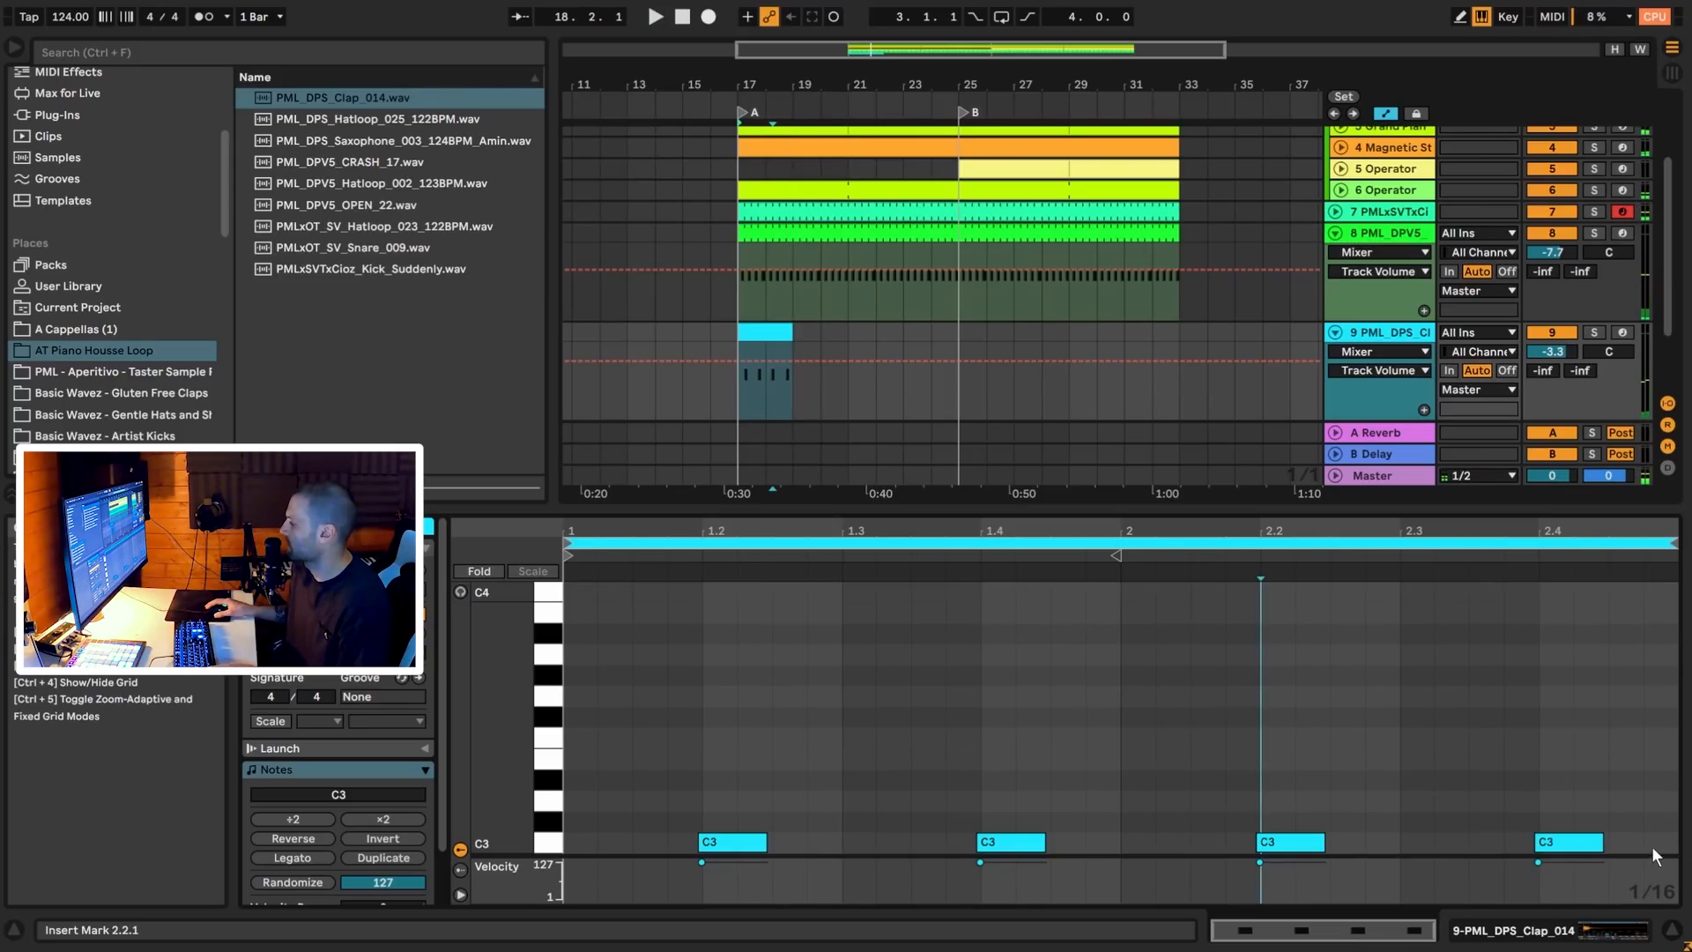
Add a C3 note on the last sixteenth of bar 2, extend the clap clip to bar 33, and fold tracks 8 and 9
double_click(1658, 841)
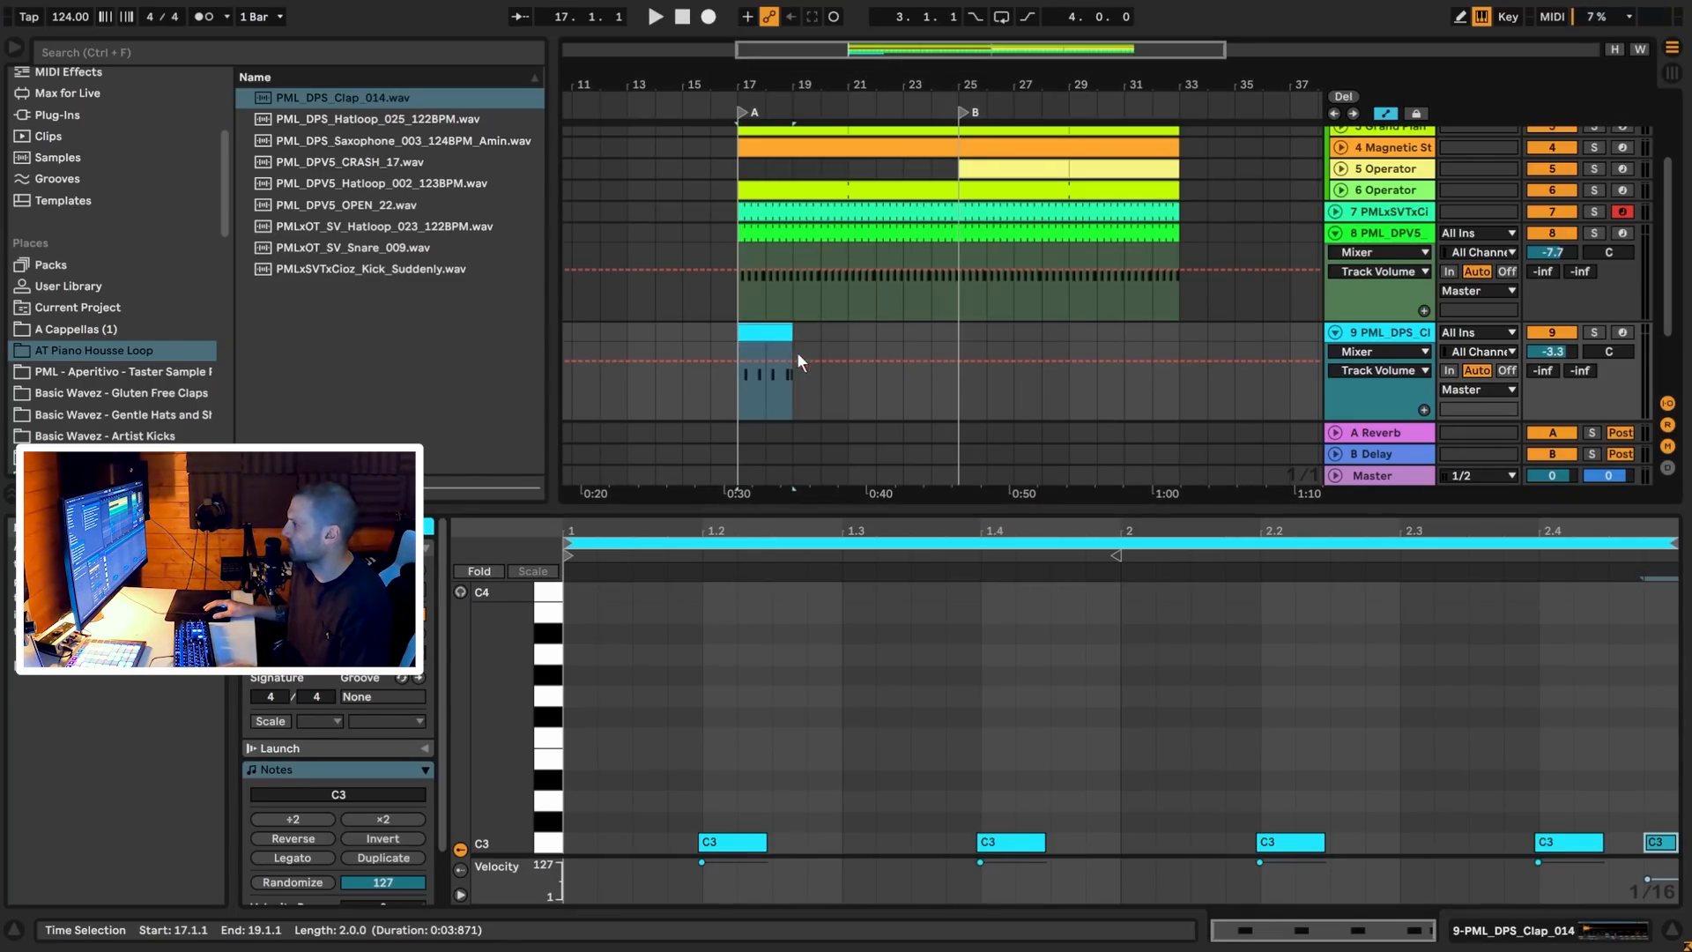
key("space")
left_click_drag(793, 332, 1188, 338)
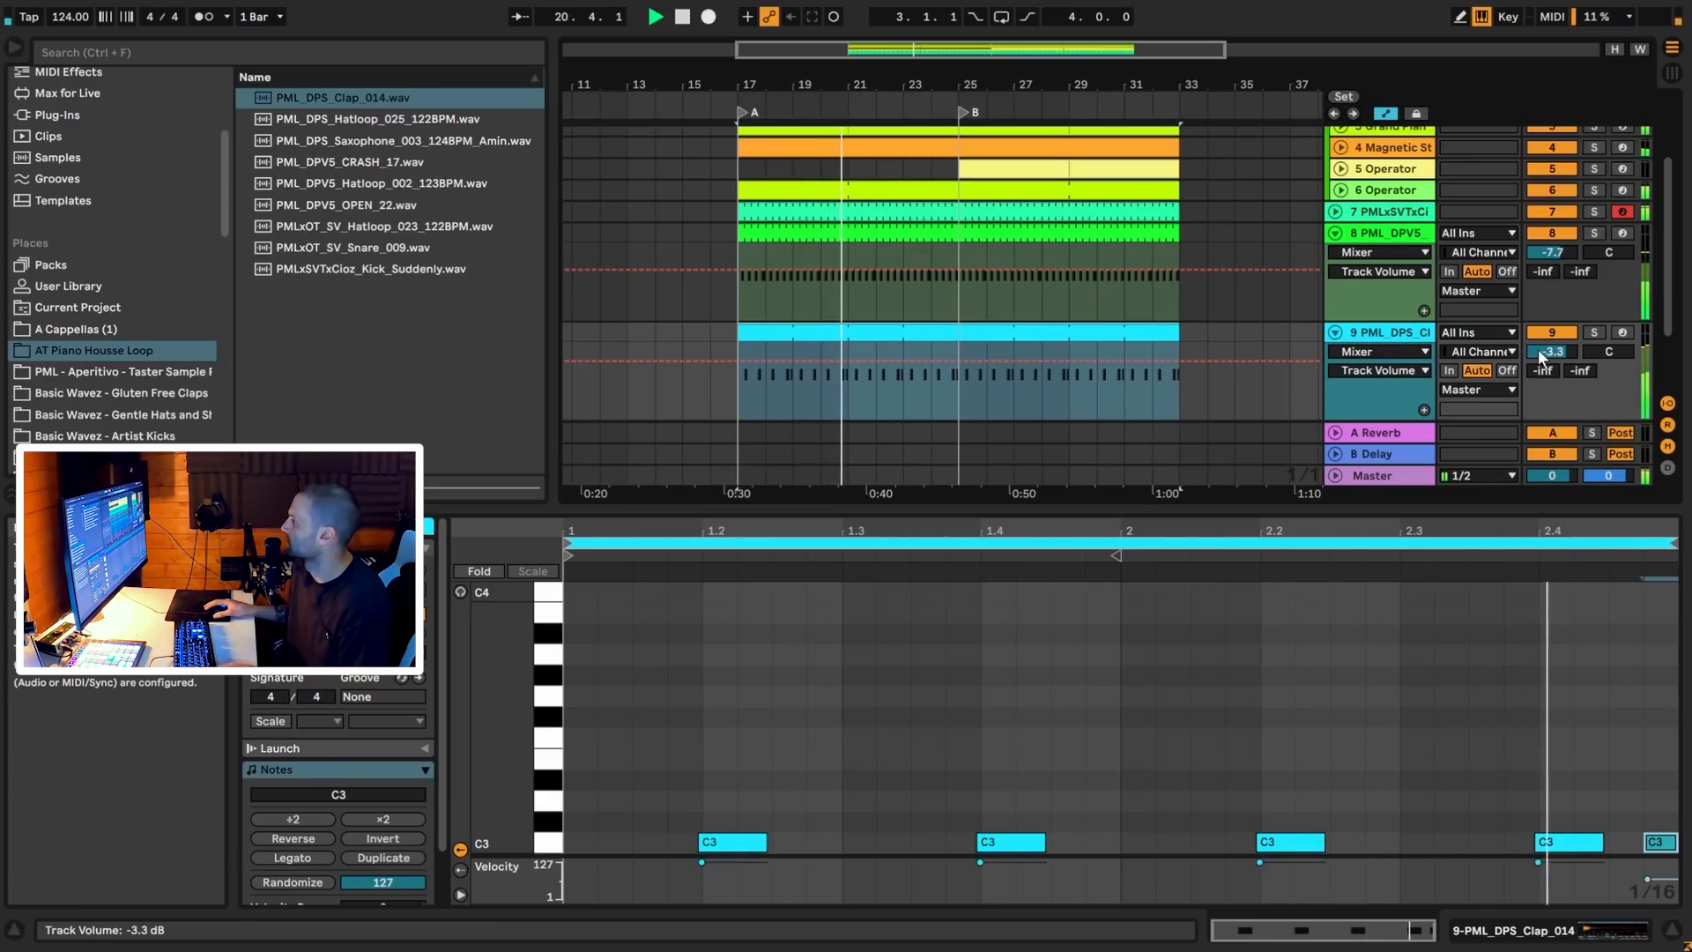
left_click(1335, 333)
left_click(1335, 233)
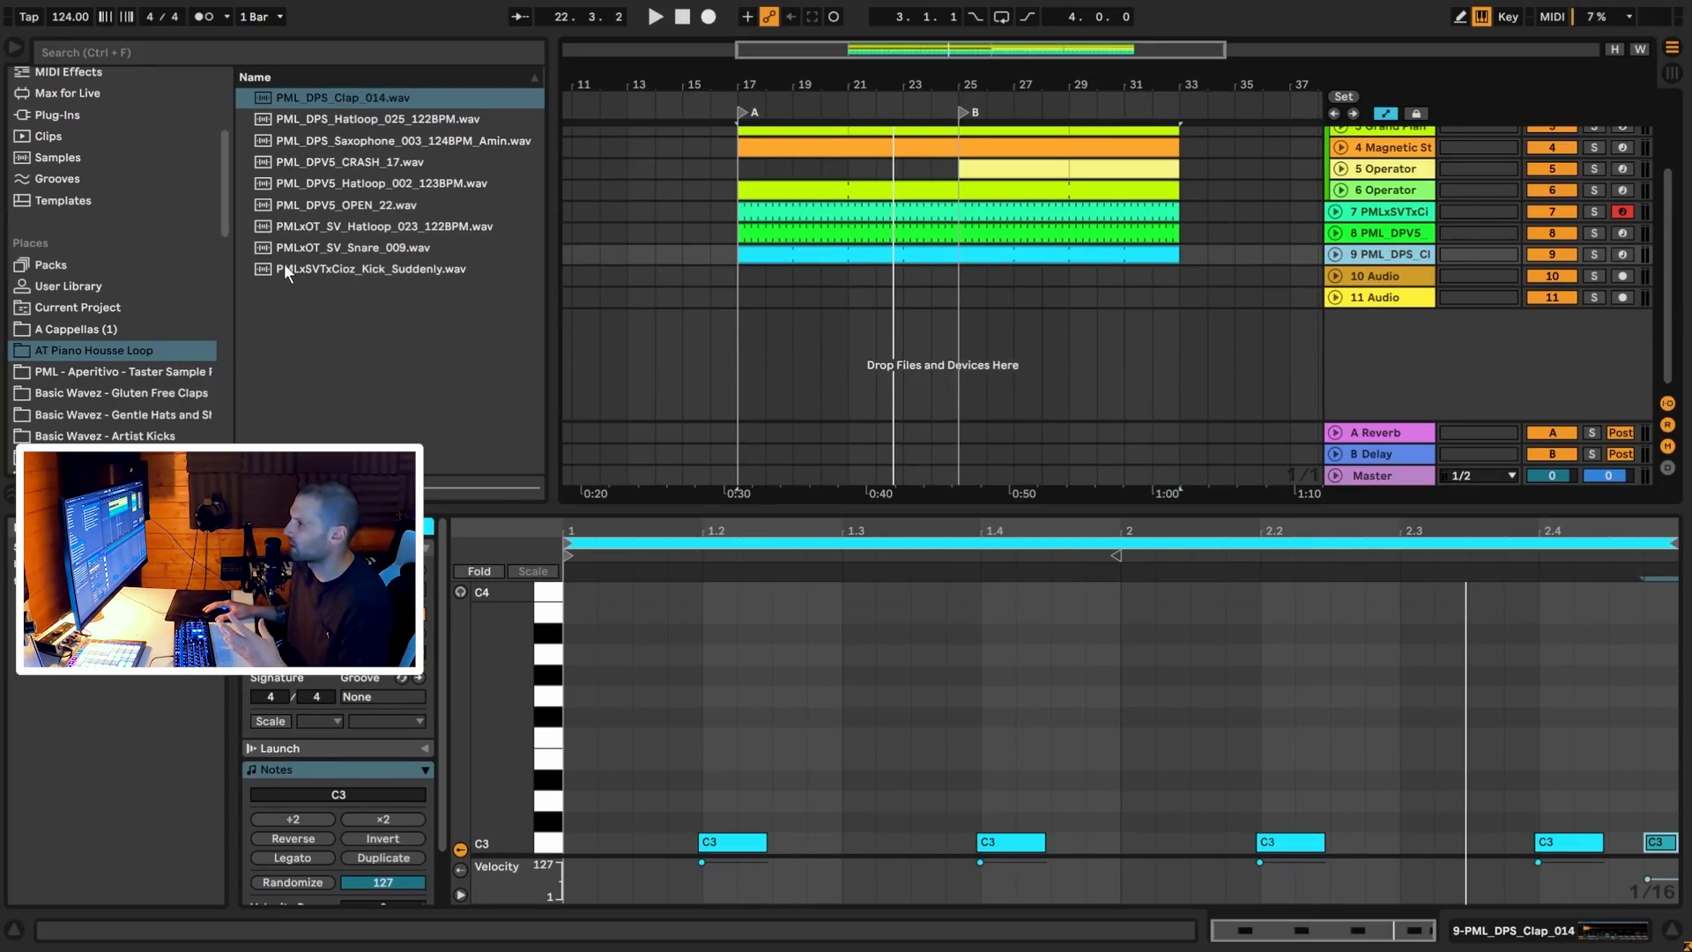
Place PMLxOT_SV_Hatloop_023_122BPM.wav on track 10 at bar 17 and lower its volume to -5.3 dB during playback
left_click(427, 231)
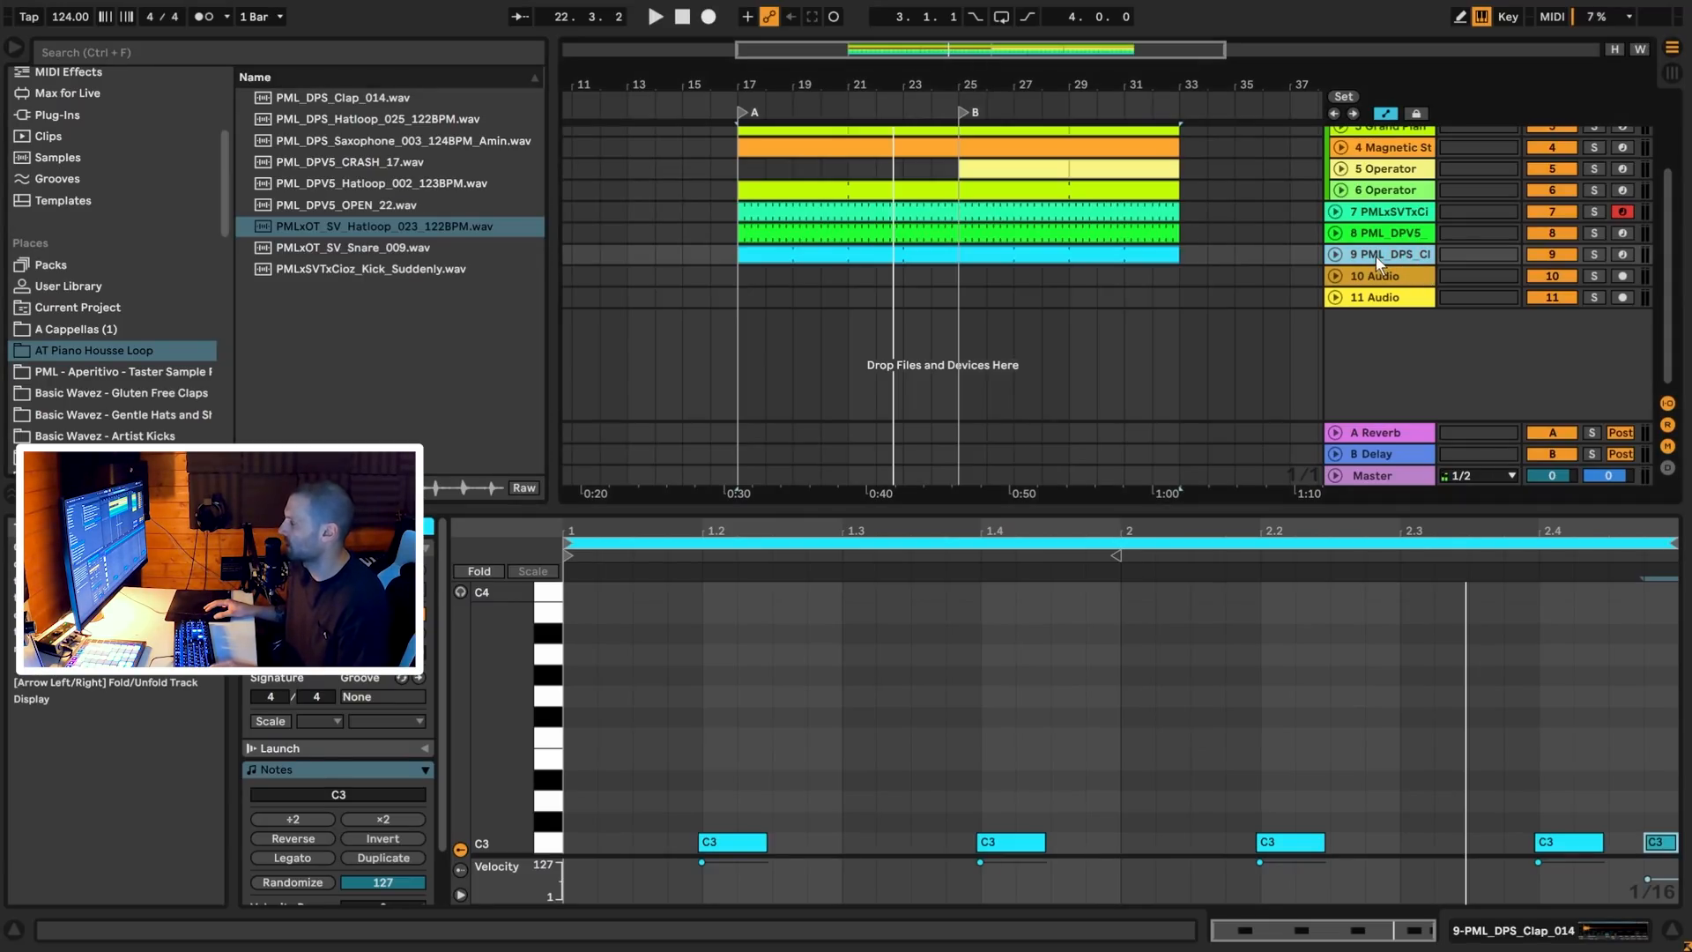
left_click(1357, 278)
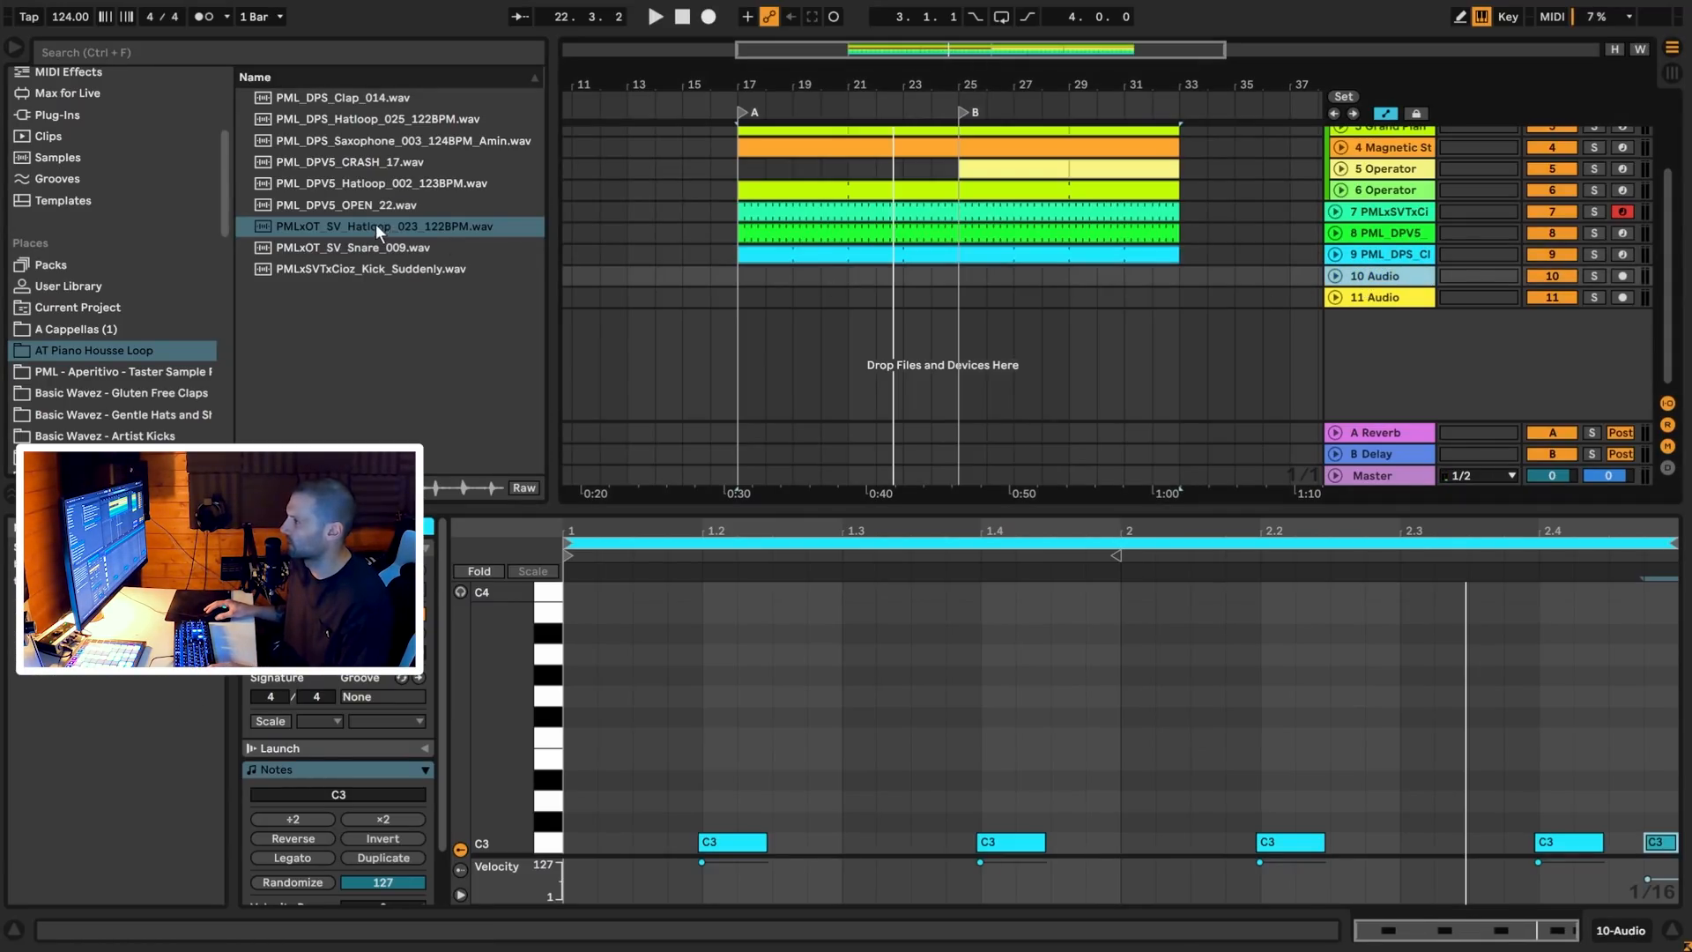
left_click_drag(336, 221, 763, 280)
key("space")
left_click_drag(1552, 295, 1544, 310)
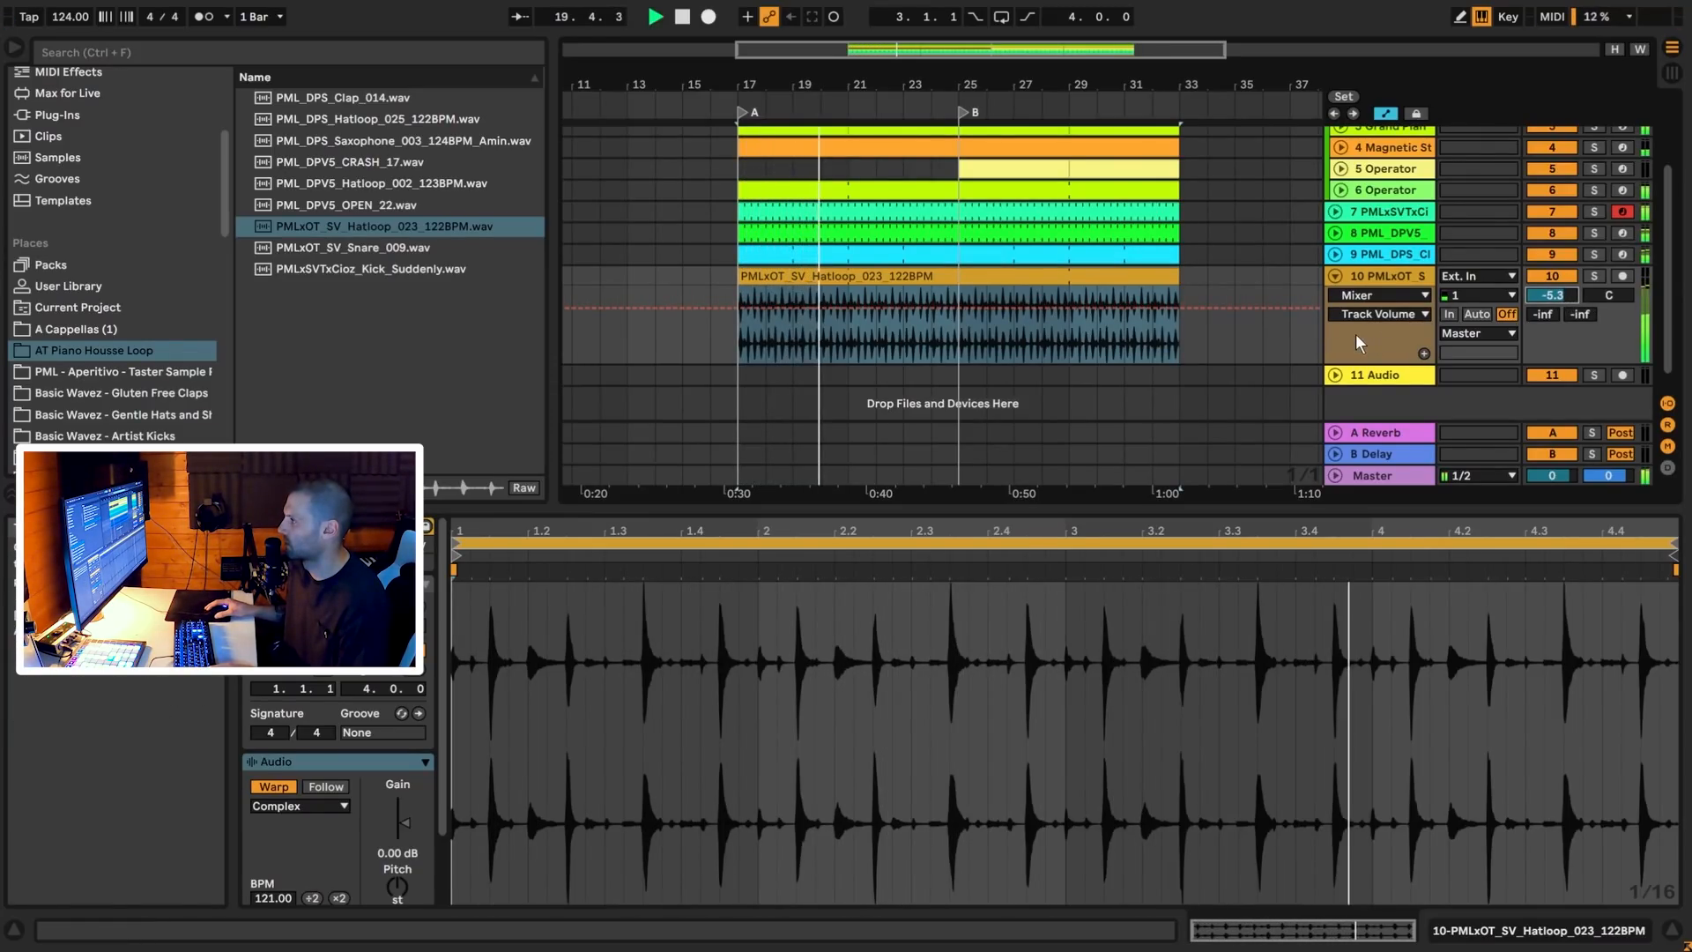
key("space")
Search the browser for "eq" across all results and load EQ Eight onto hat loop track 10
double_click(1382, 276)
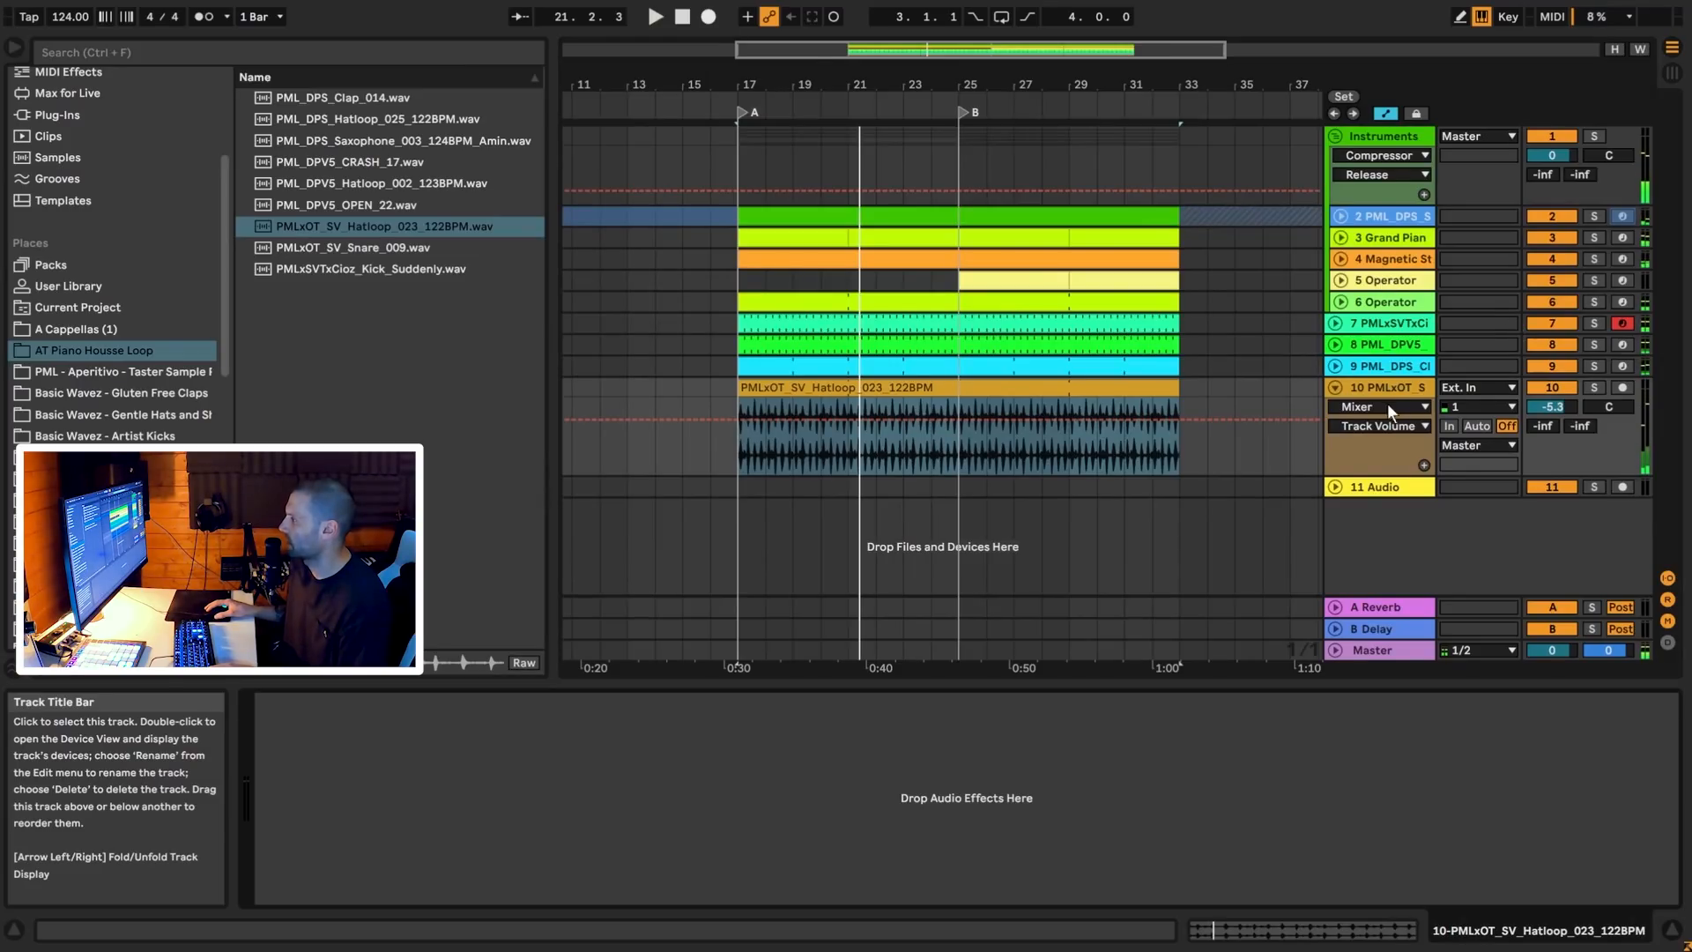
left_click(428, 55)
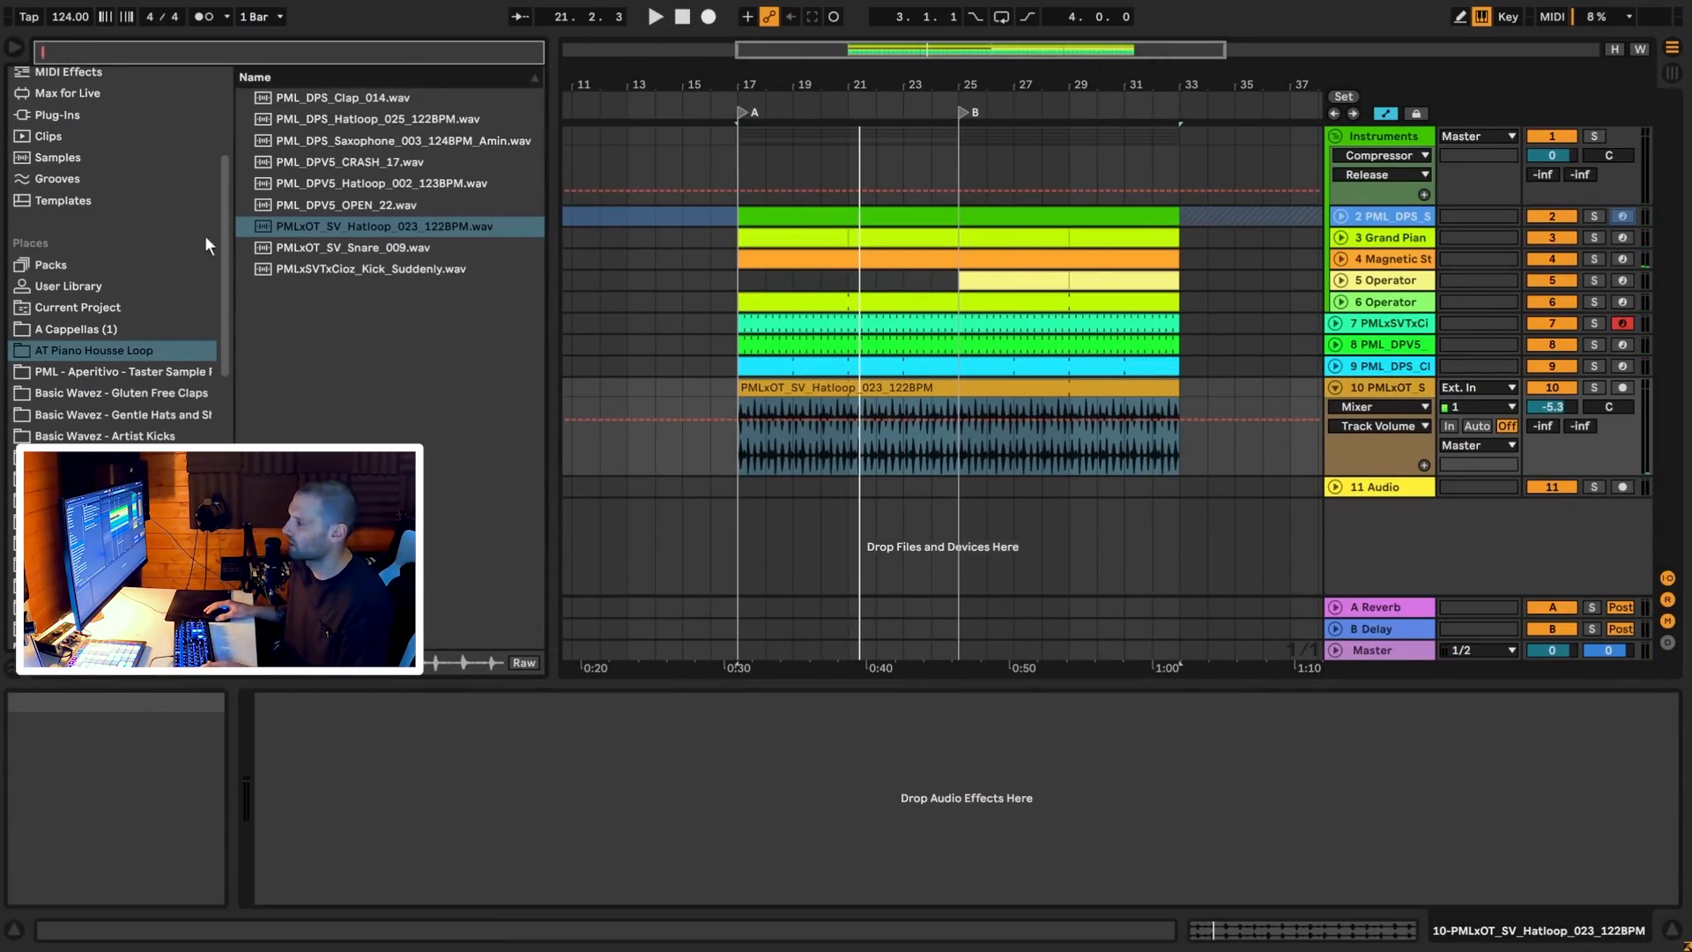
type("eq")
scroll(60, 306, "down", 1)
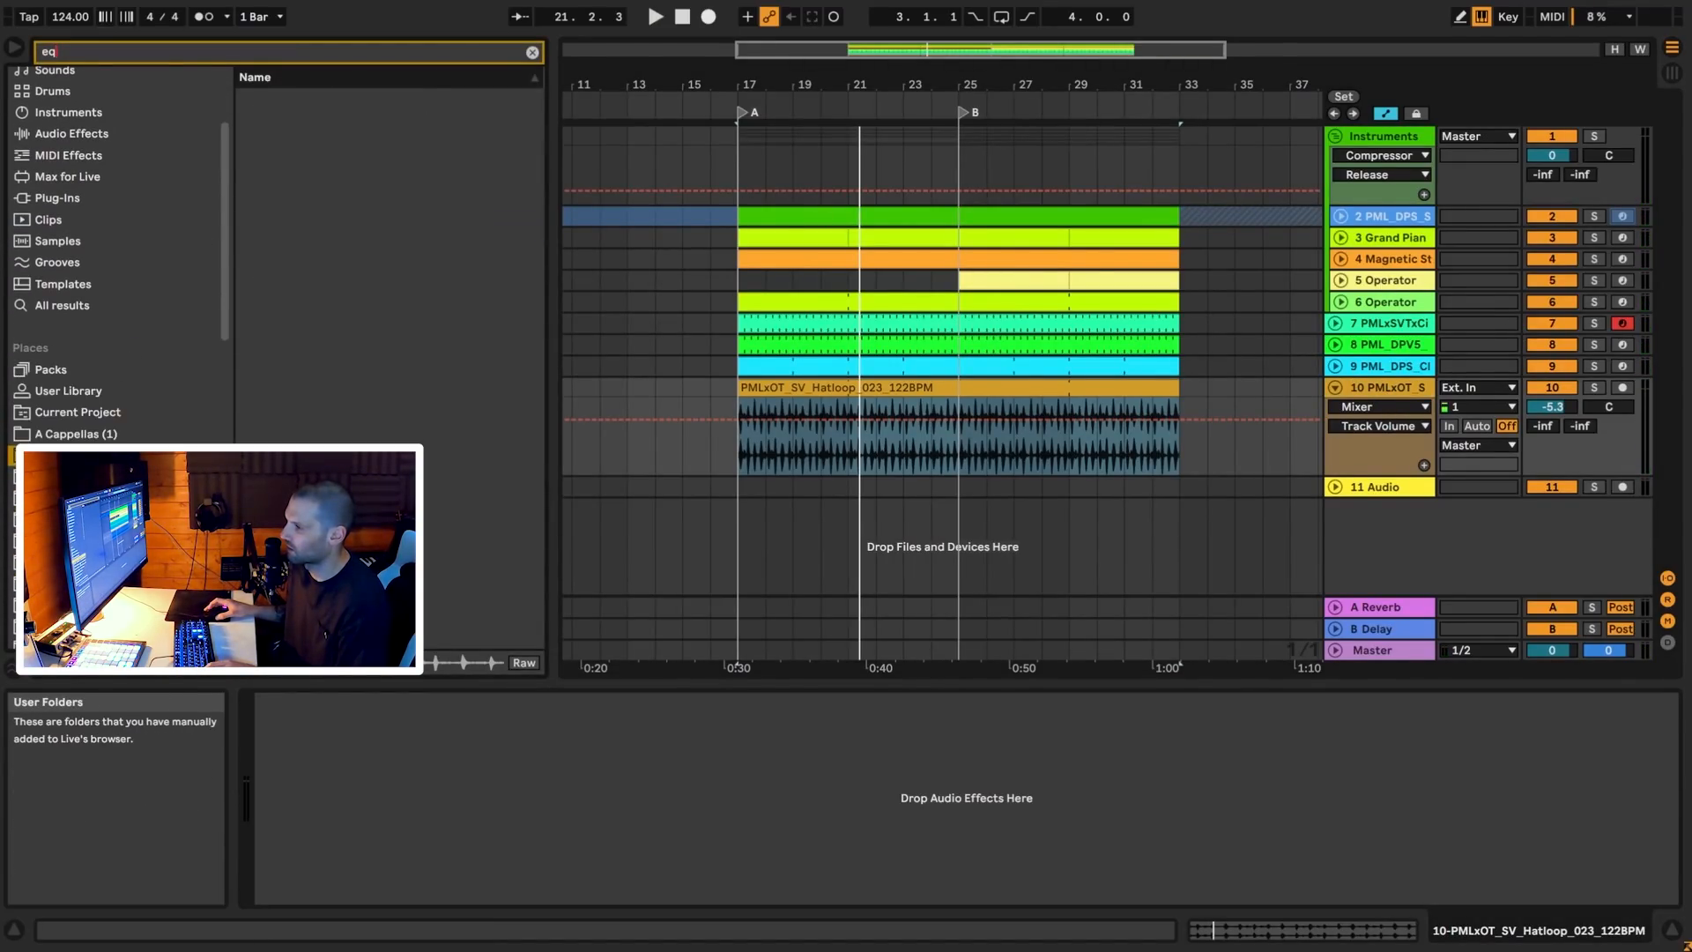
left_click(60, 307)
double_click(315, 98)
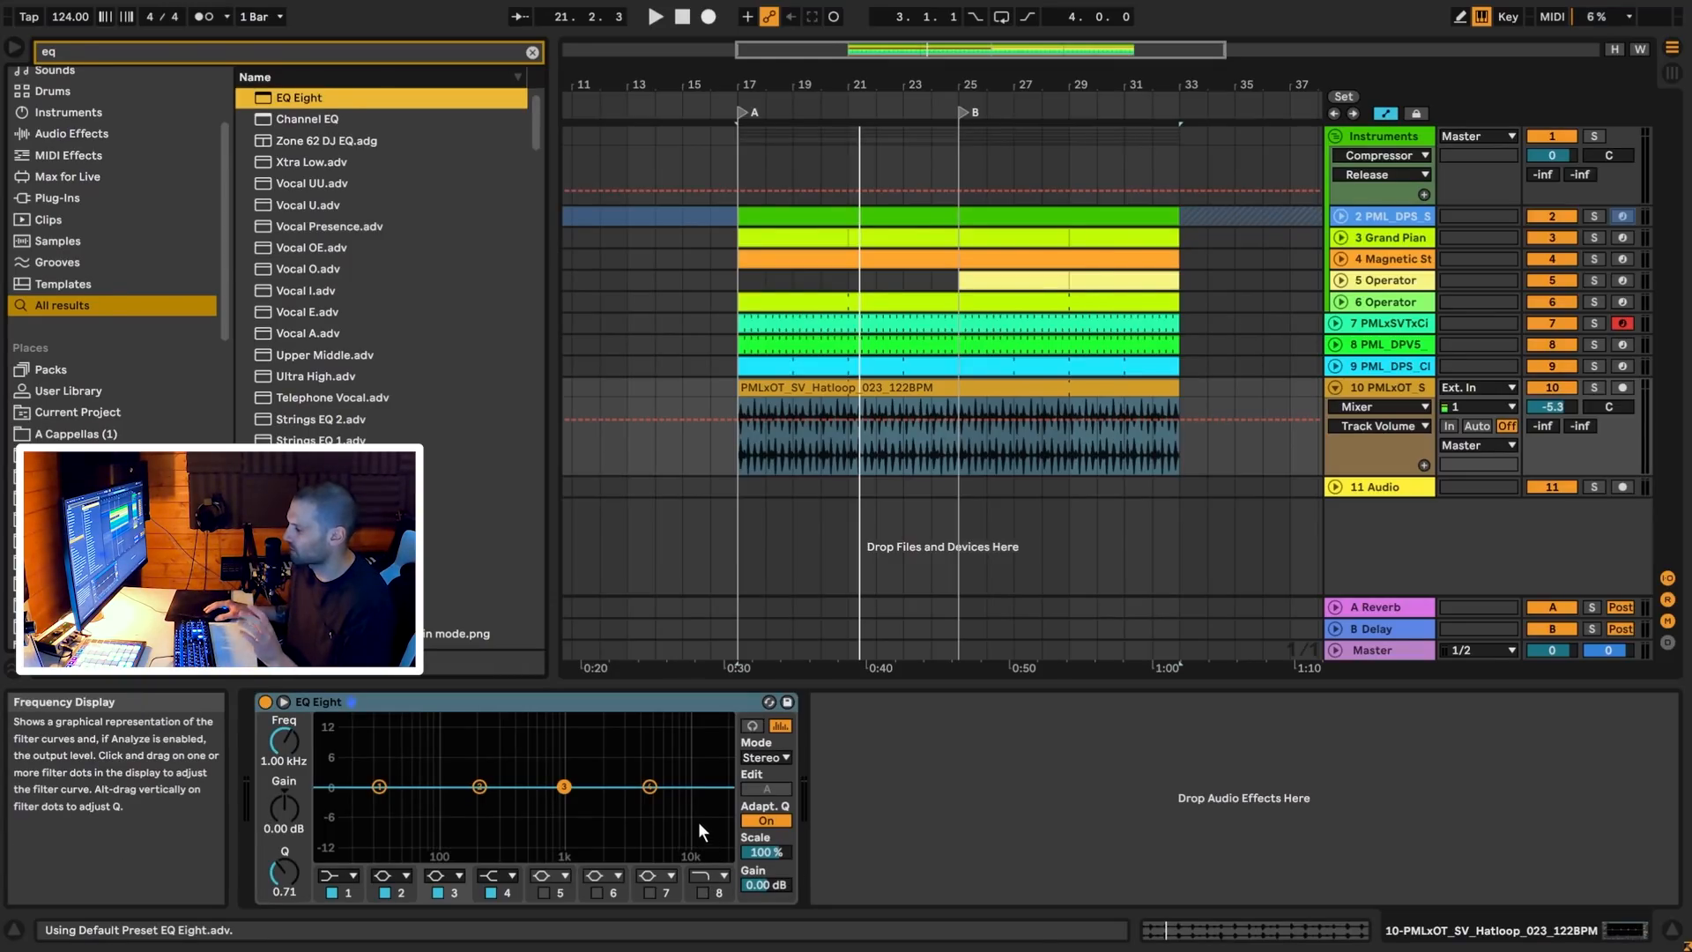
Enable EQ Eight's band 8 as a high cut at 5.99 kHz and lower track 10's volume to -6.1 dB
left_click(704, 891)
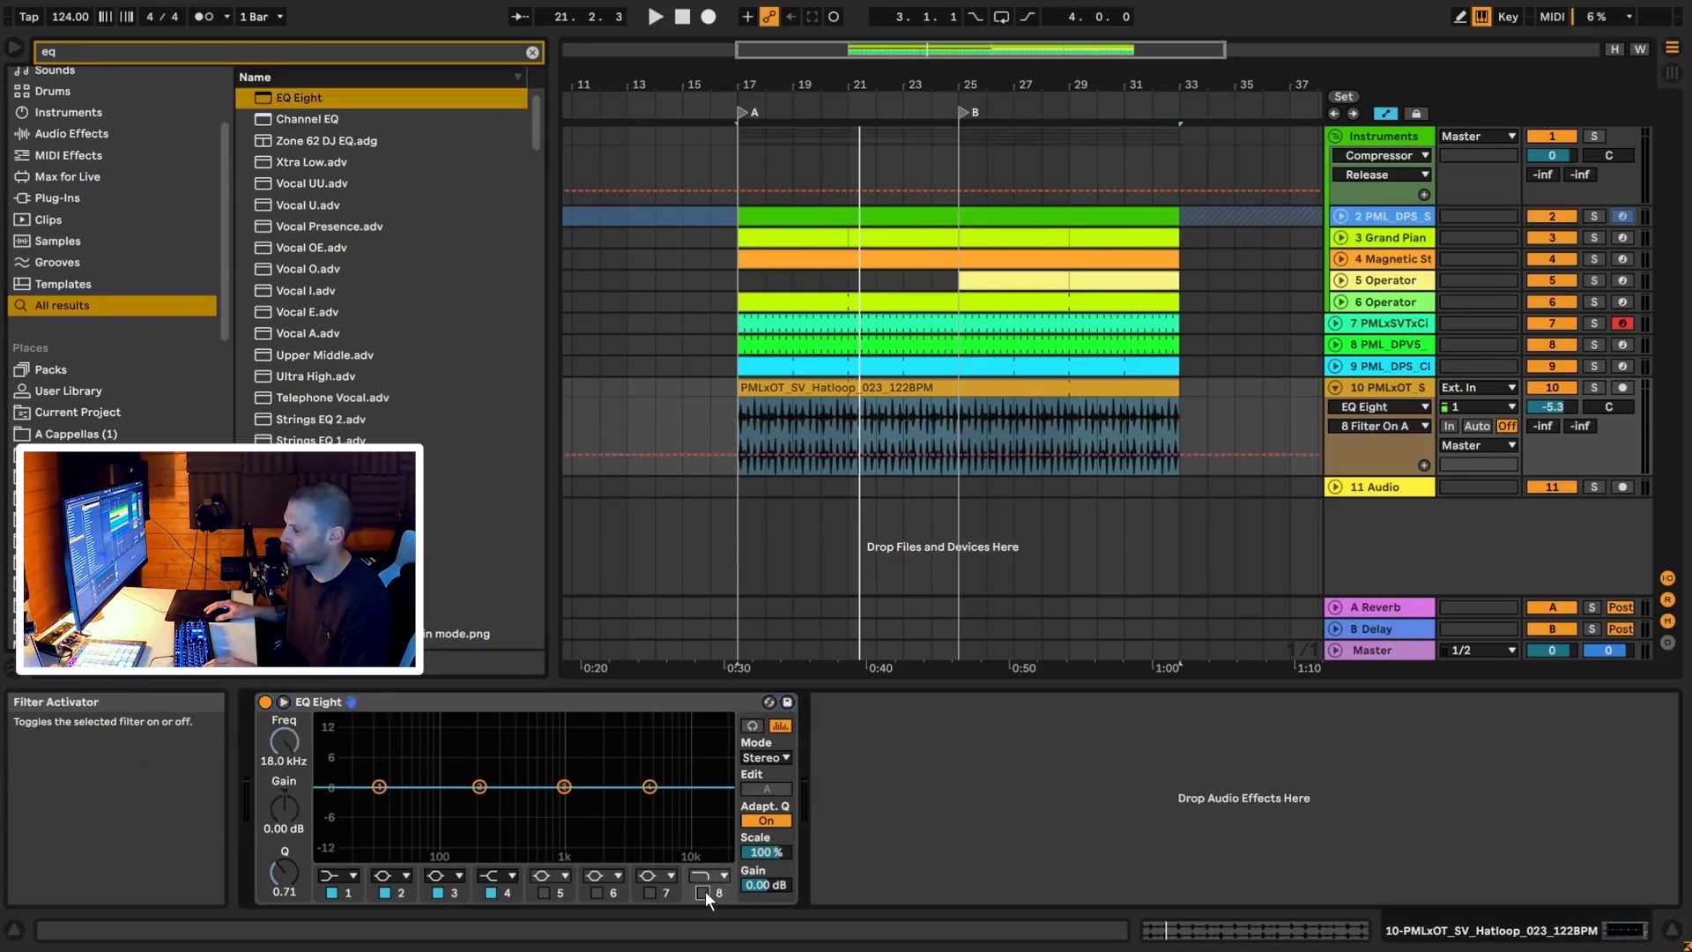
left_click_drag(724, 801, 704, 802)
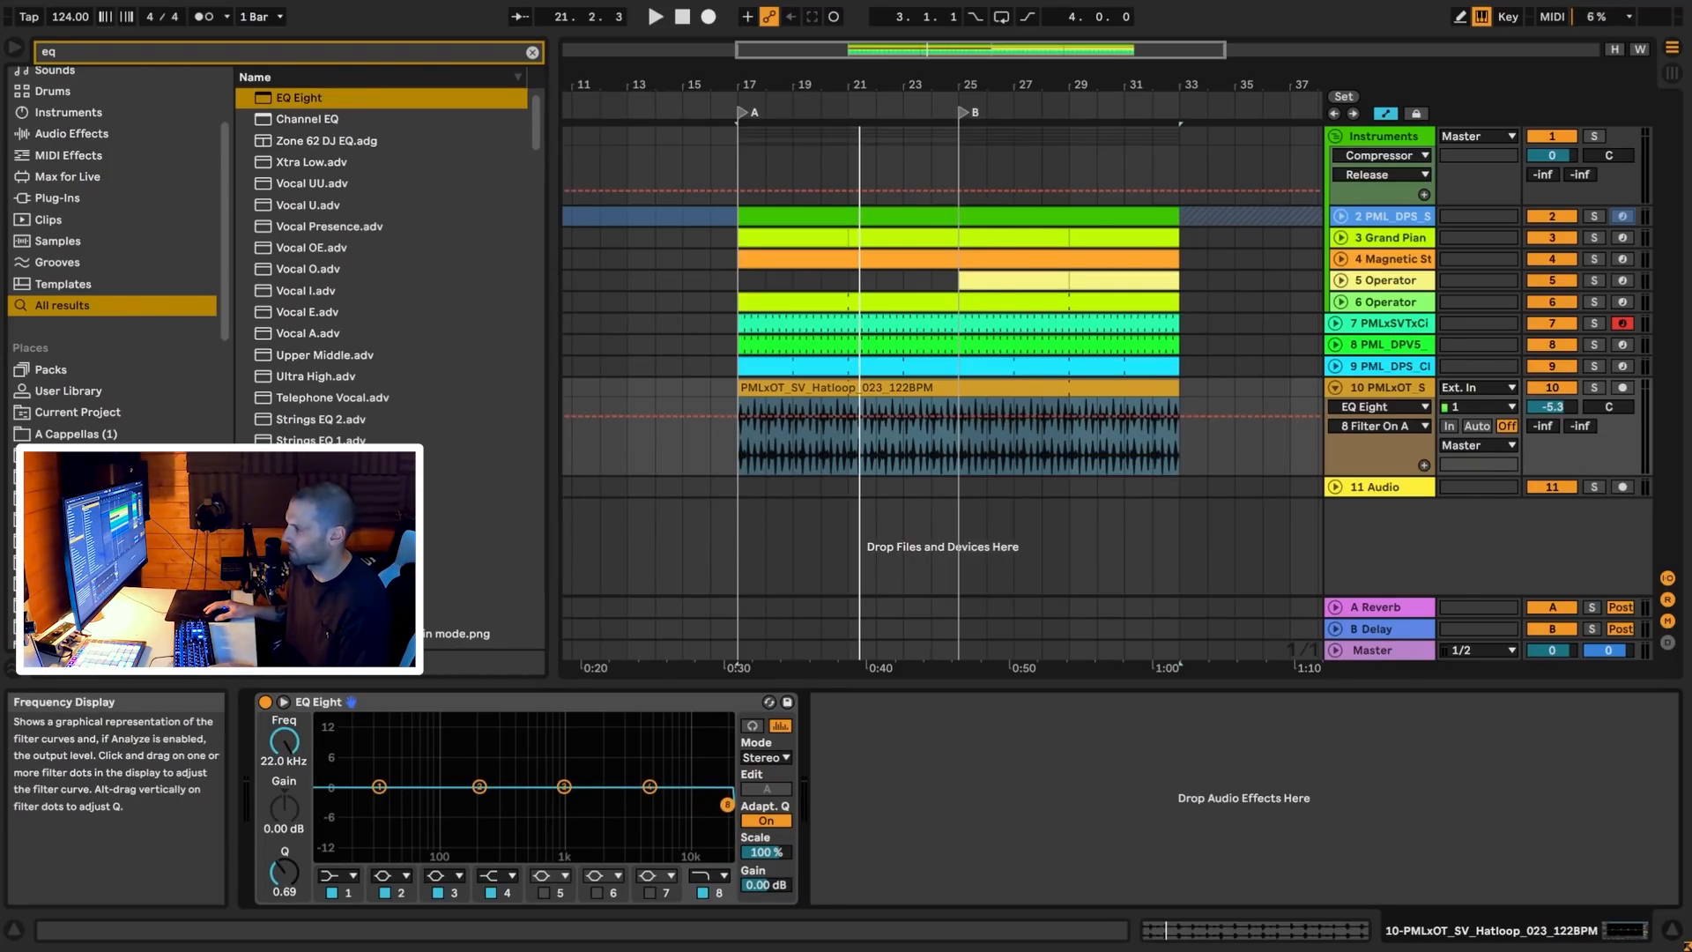
key("space")
left_click_drag(726, 803, 658, 800)
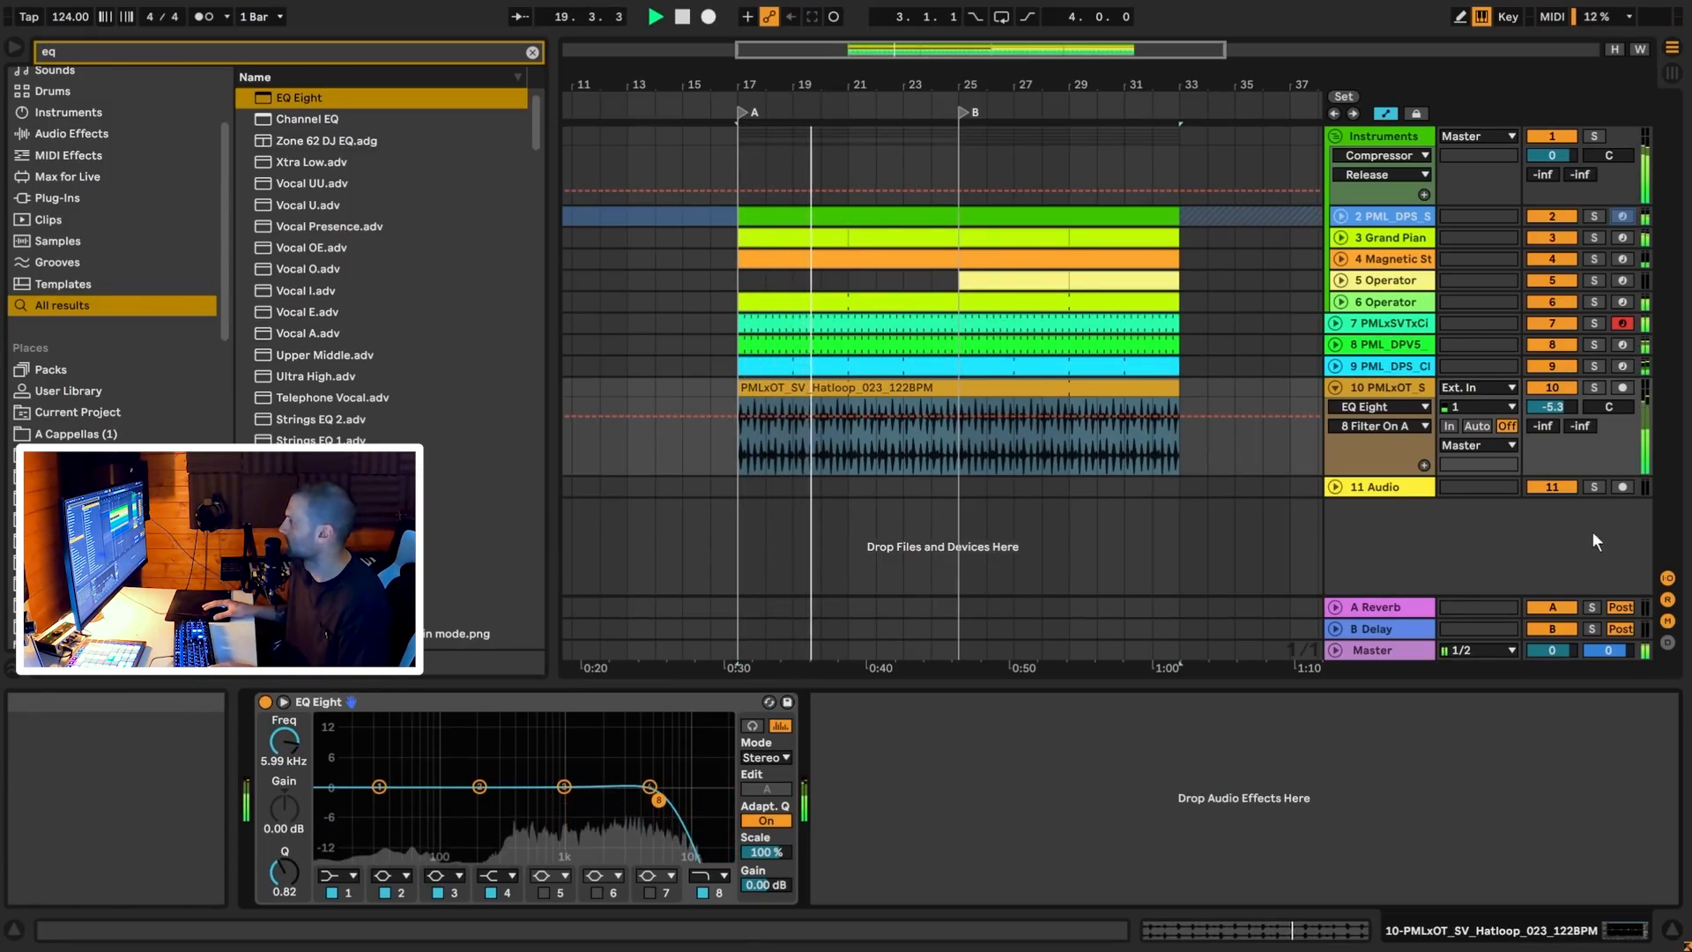
left_click_drag(1565, 413, 1561, 411)
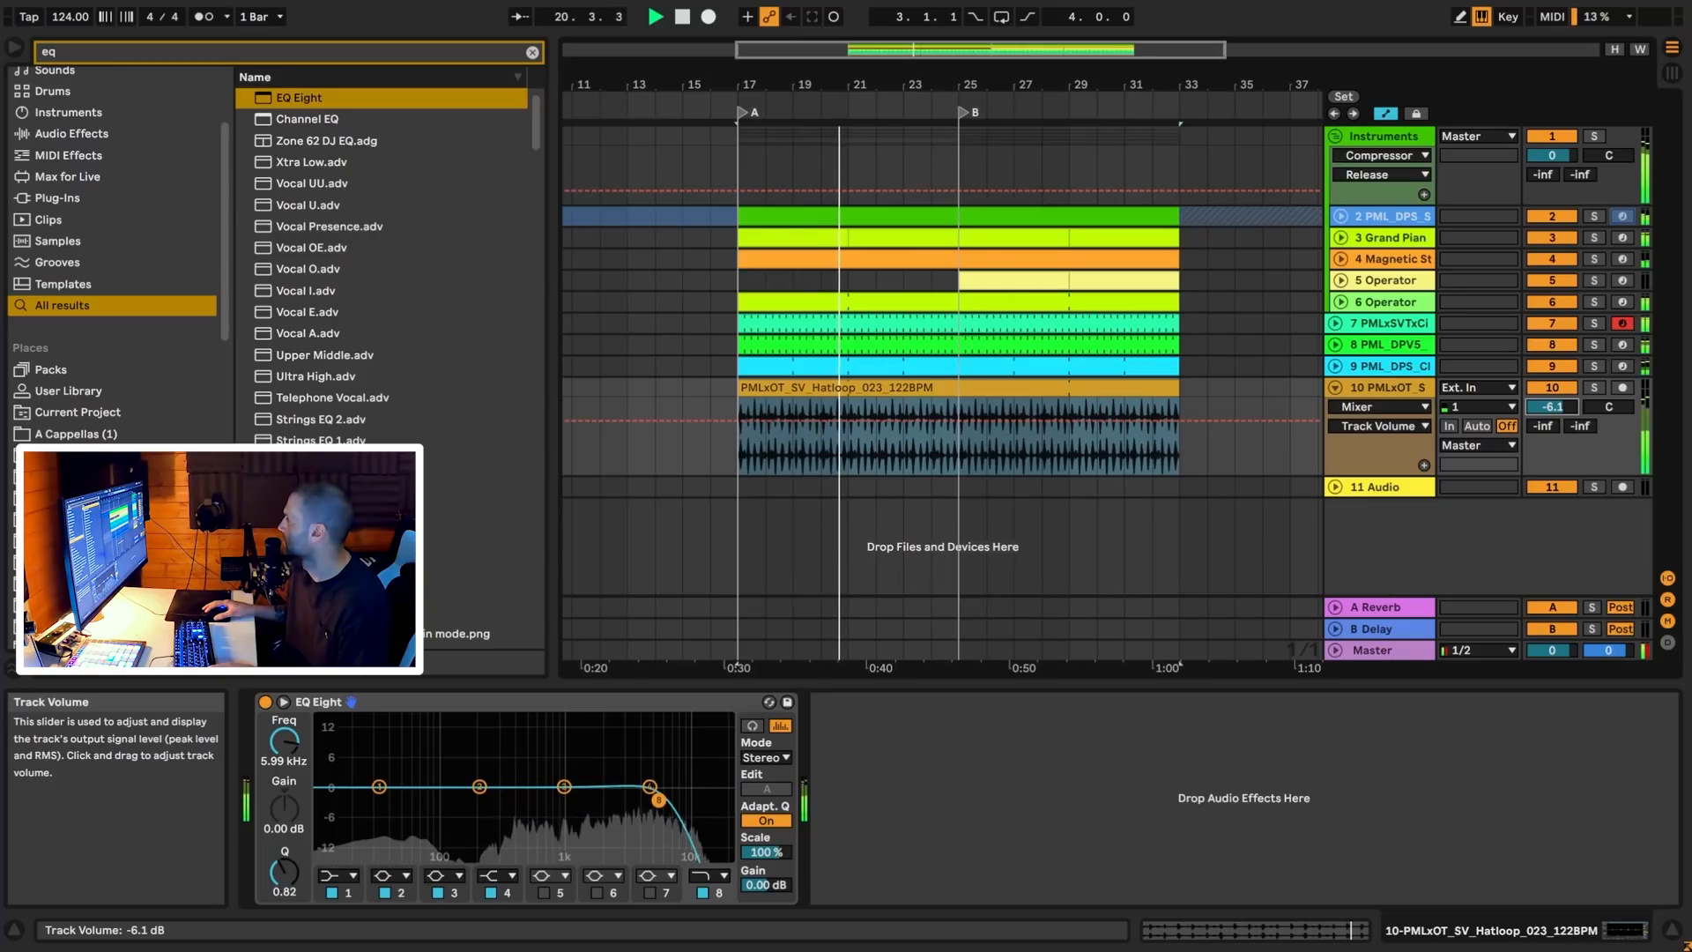
Switch band 1 of track 10's EQ Eight to a low cut and set its frequency to 250 Hz during playback
left_click(1362, 388)
key("space")
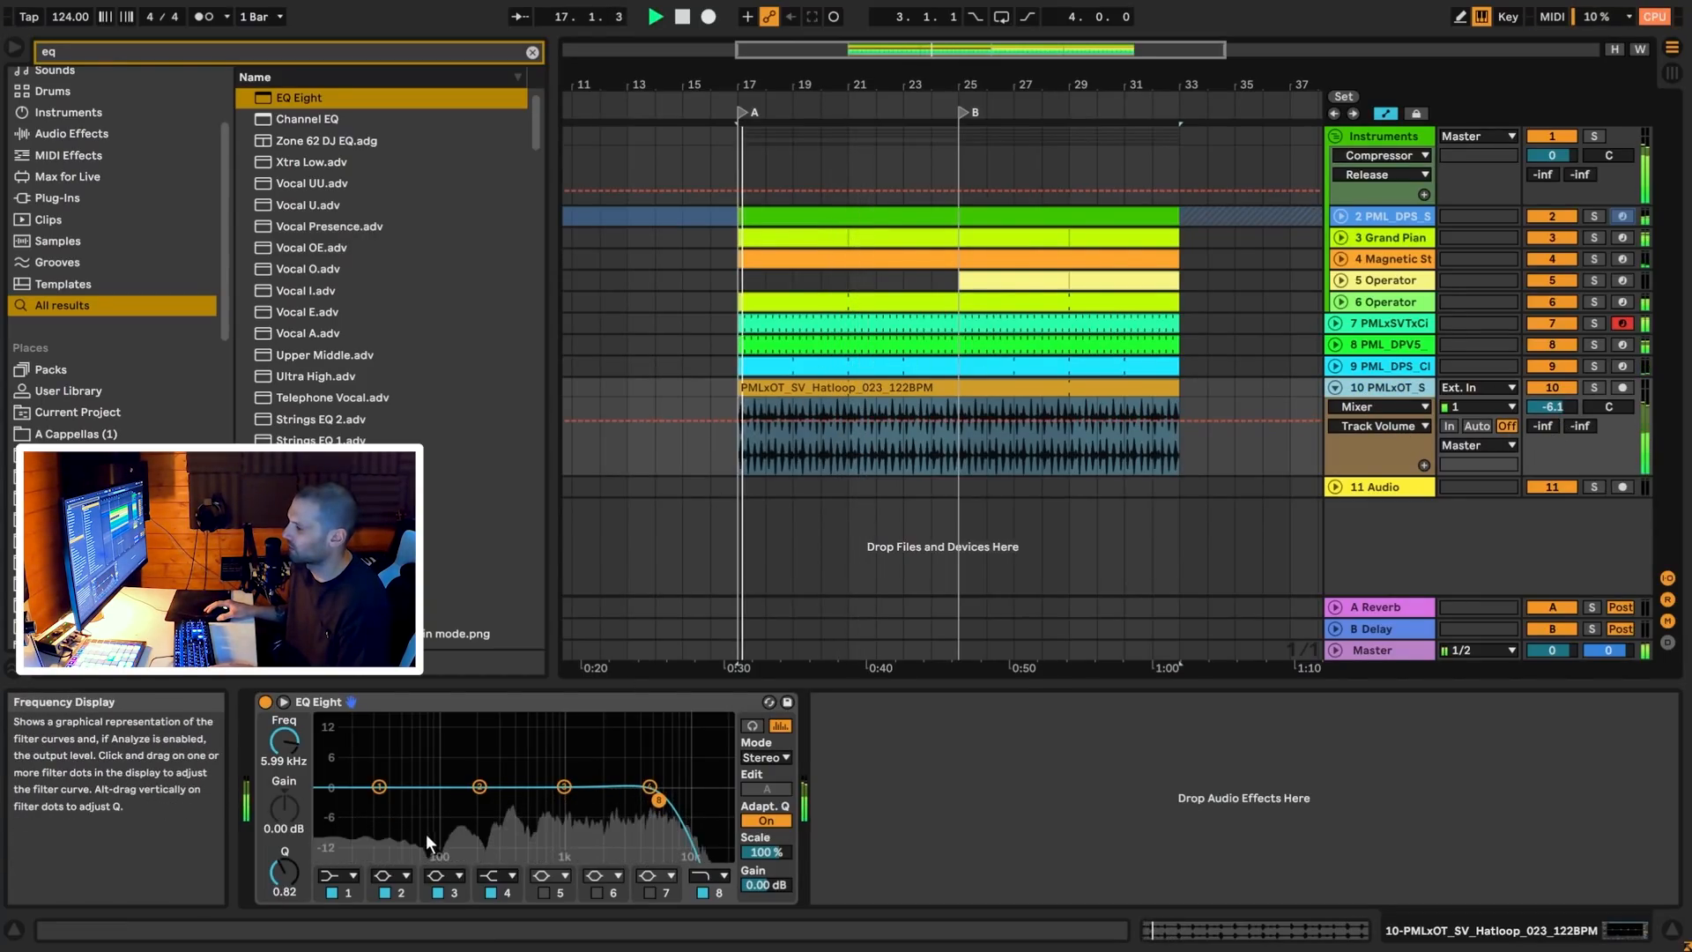
left_click(340, 875)
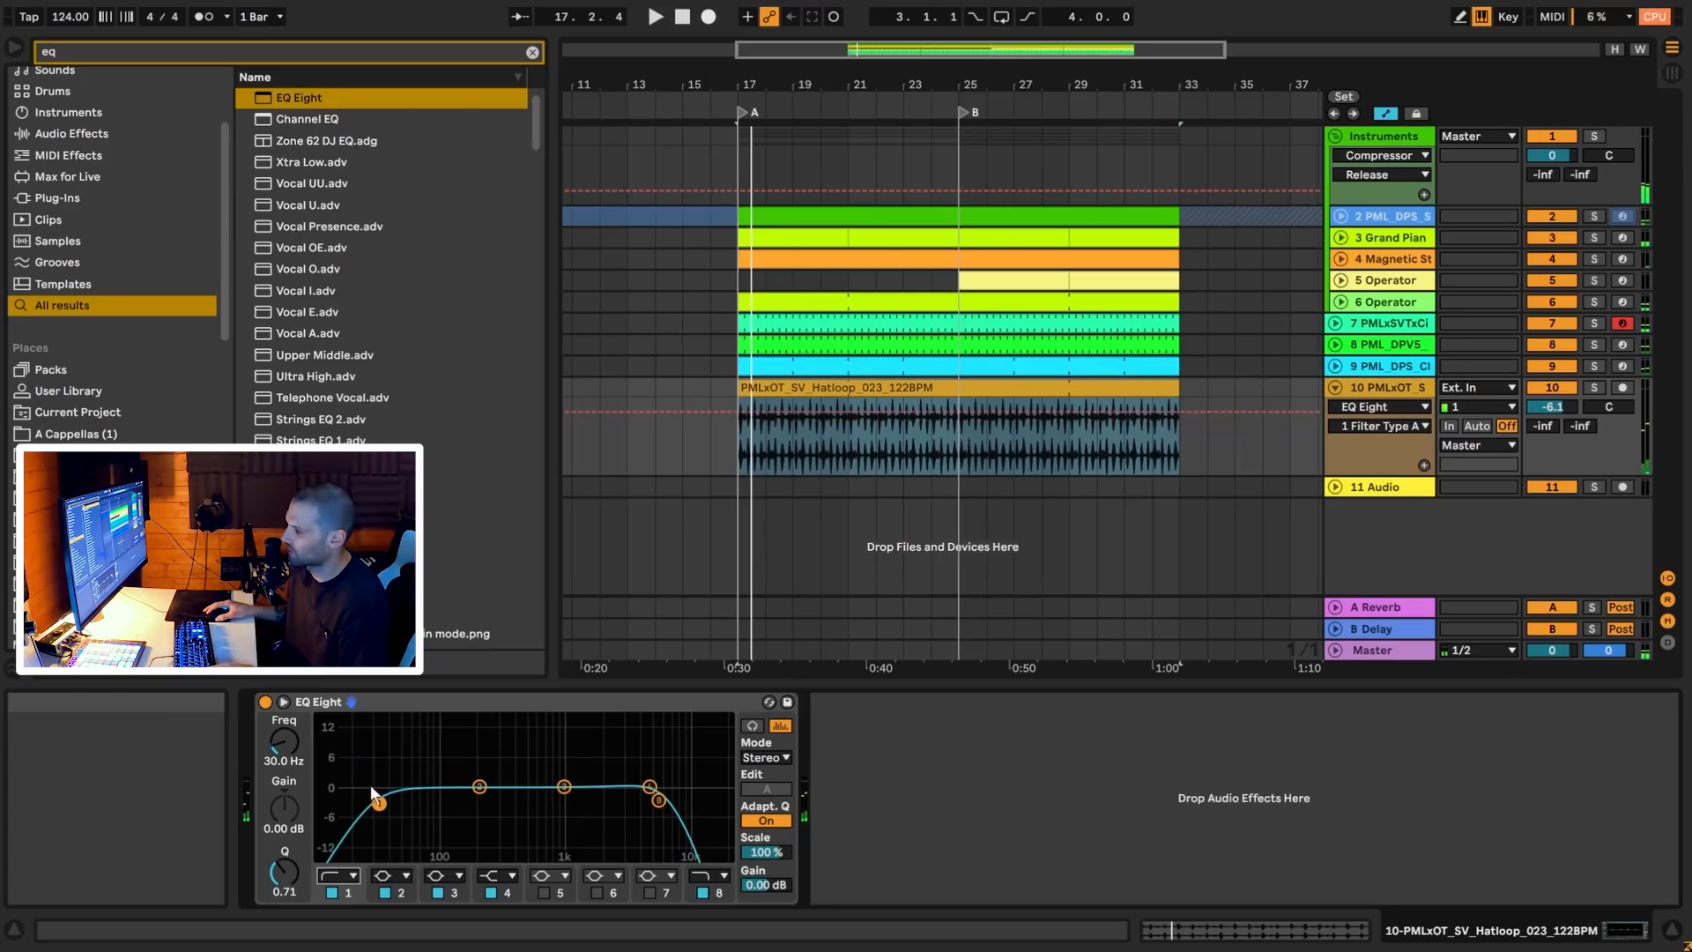
key("space")
left_click_drag(379, 804, 496, 809)
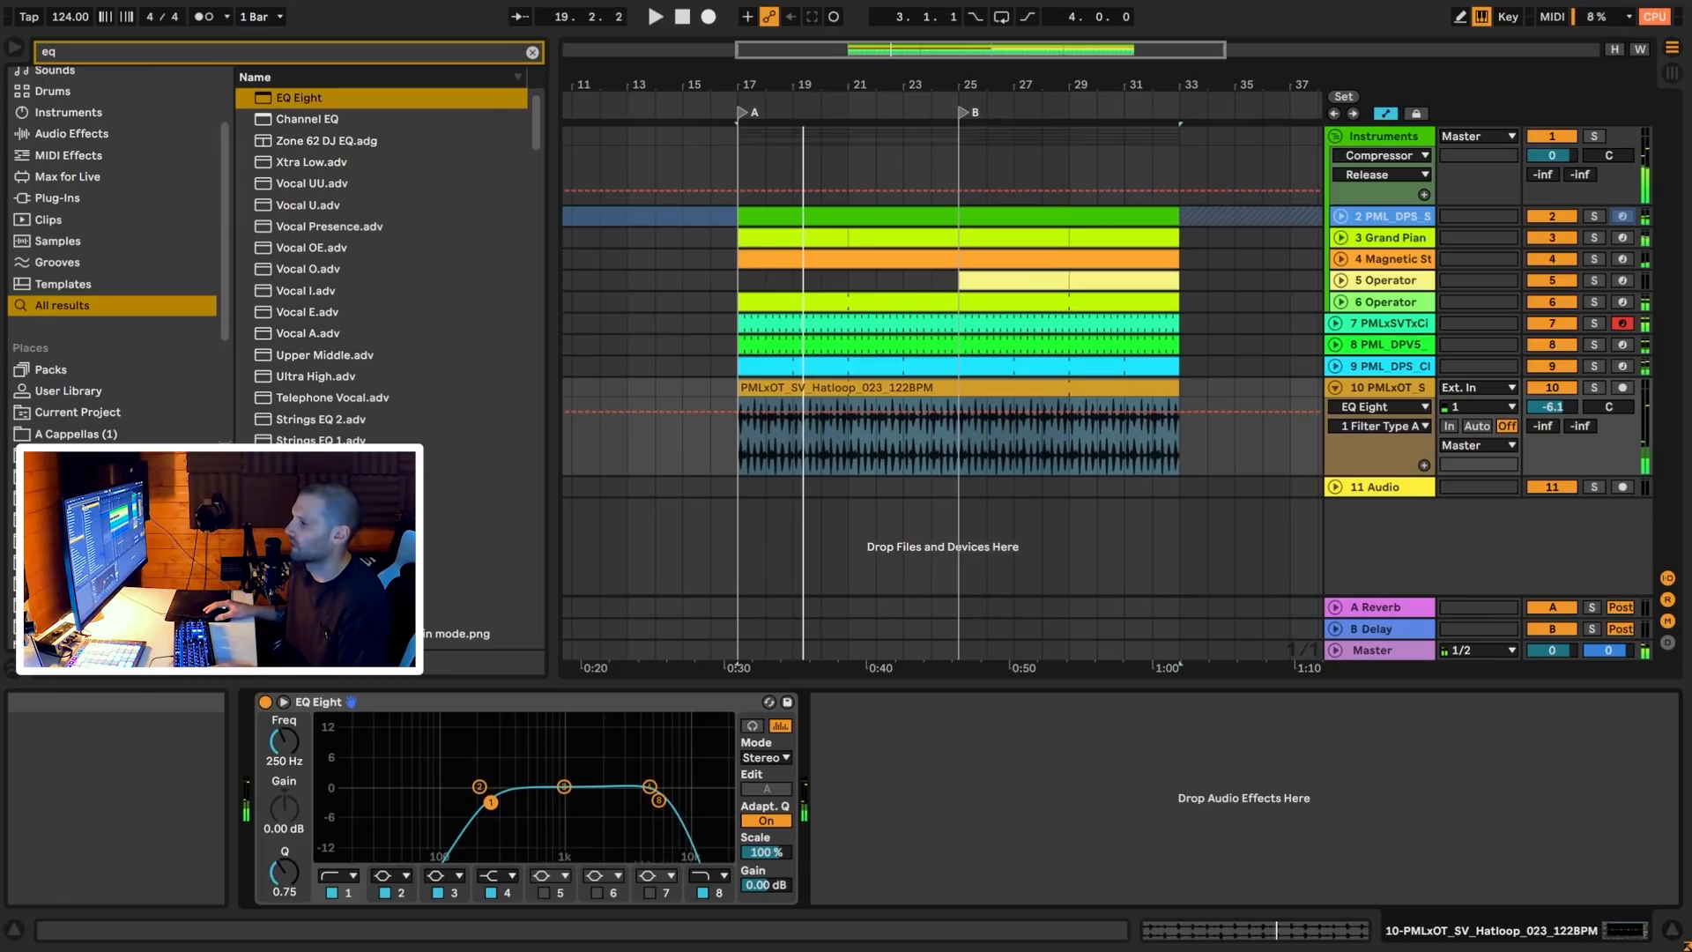
Clear the browser search and preview PML_DPS_Hatloop_025_122BPM.wav and PML_DPV5_Hatloop_002_123BPM.wav
left_click(76, 477)
key("BackSpace")
key("BackSpace")
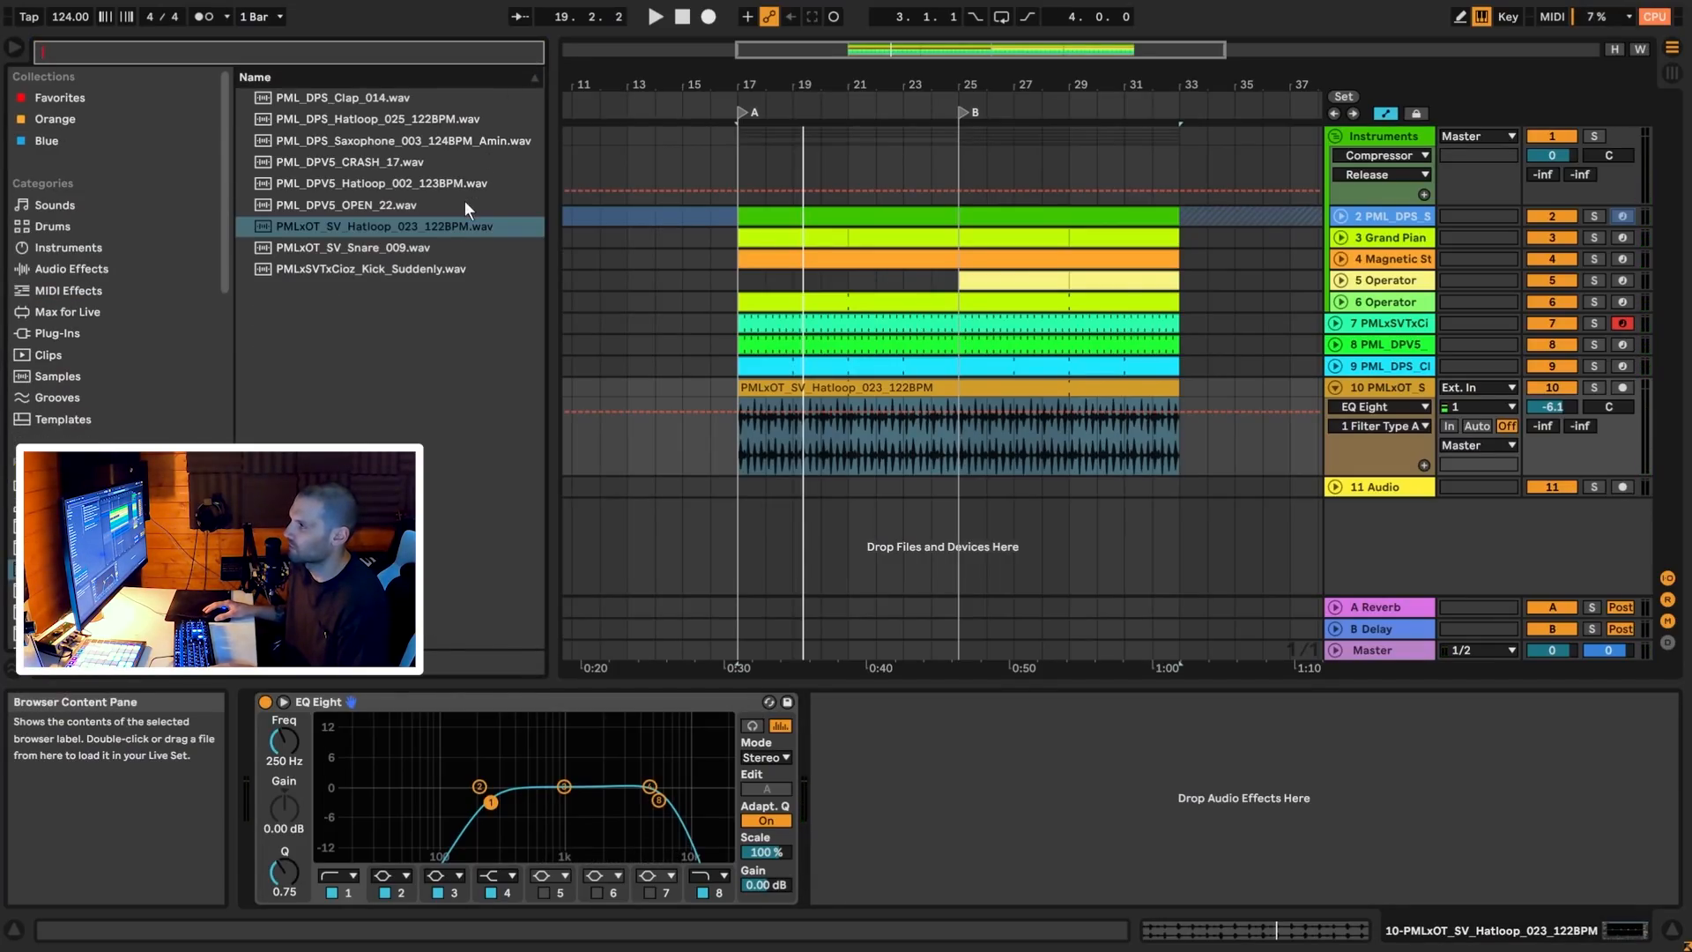
left_click(420, 118)
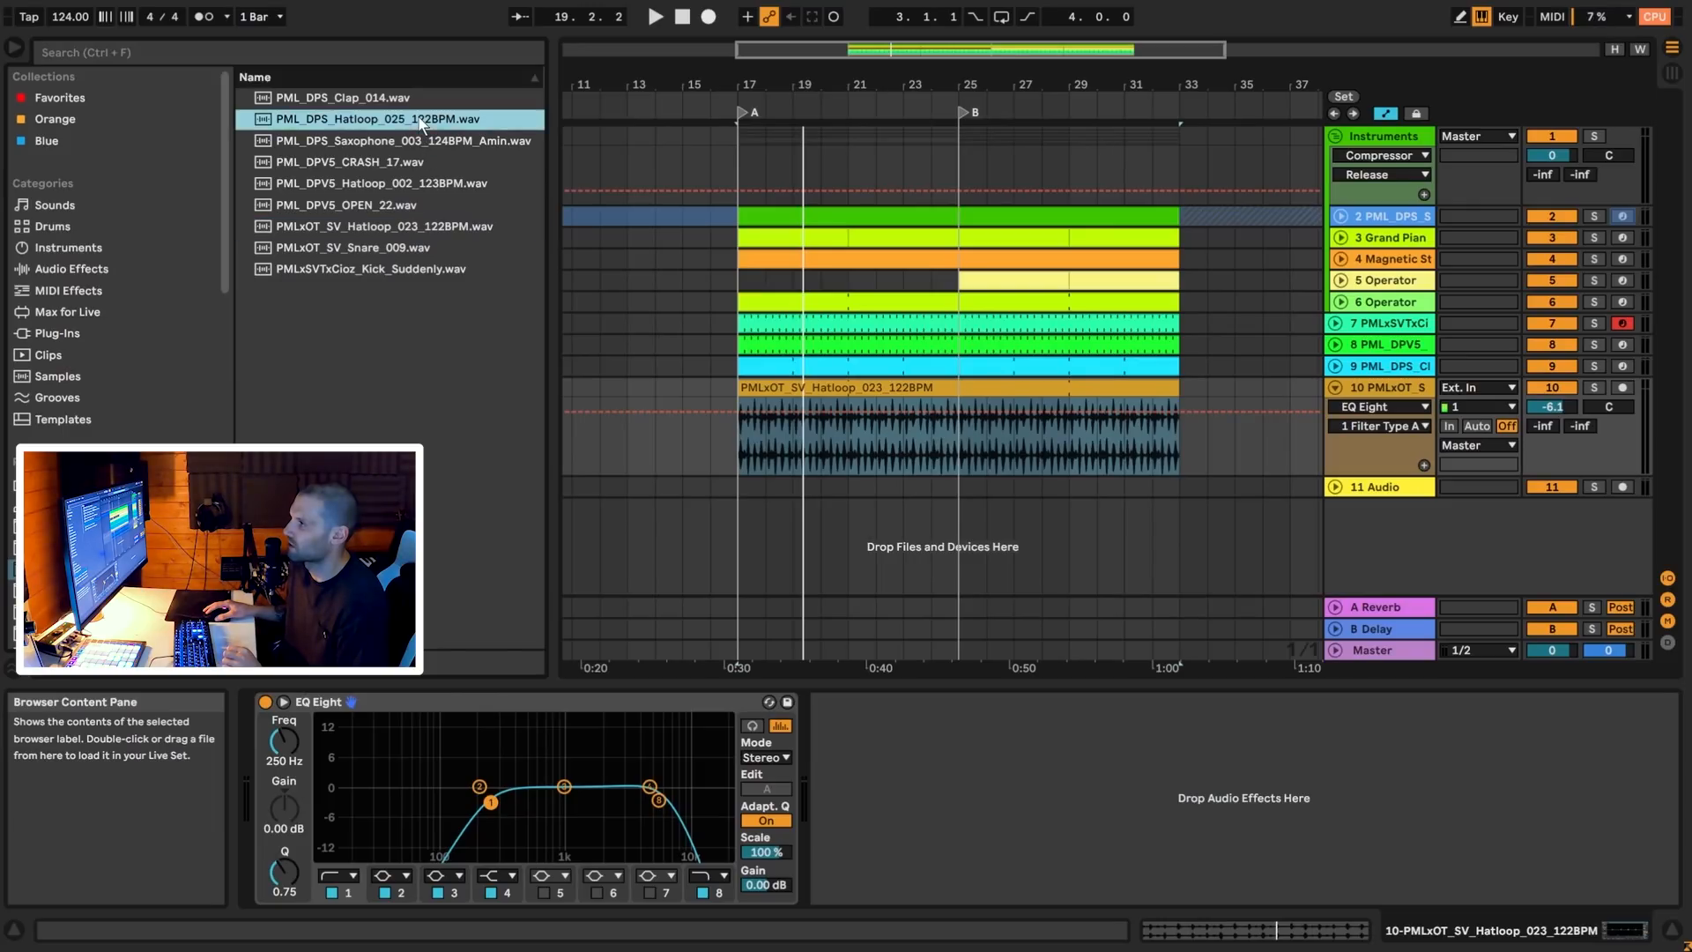
left_click(429, 183)
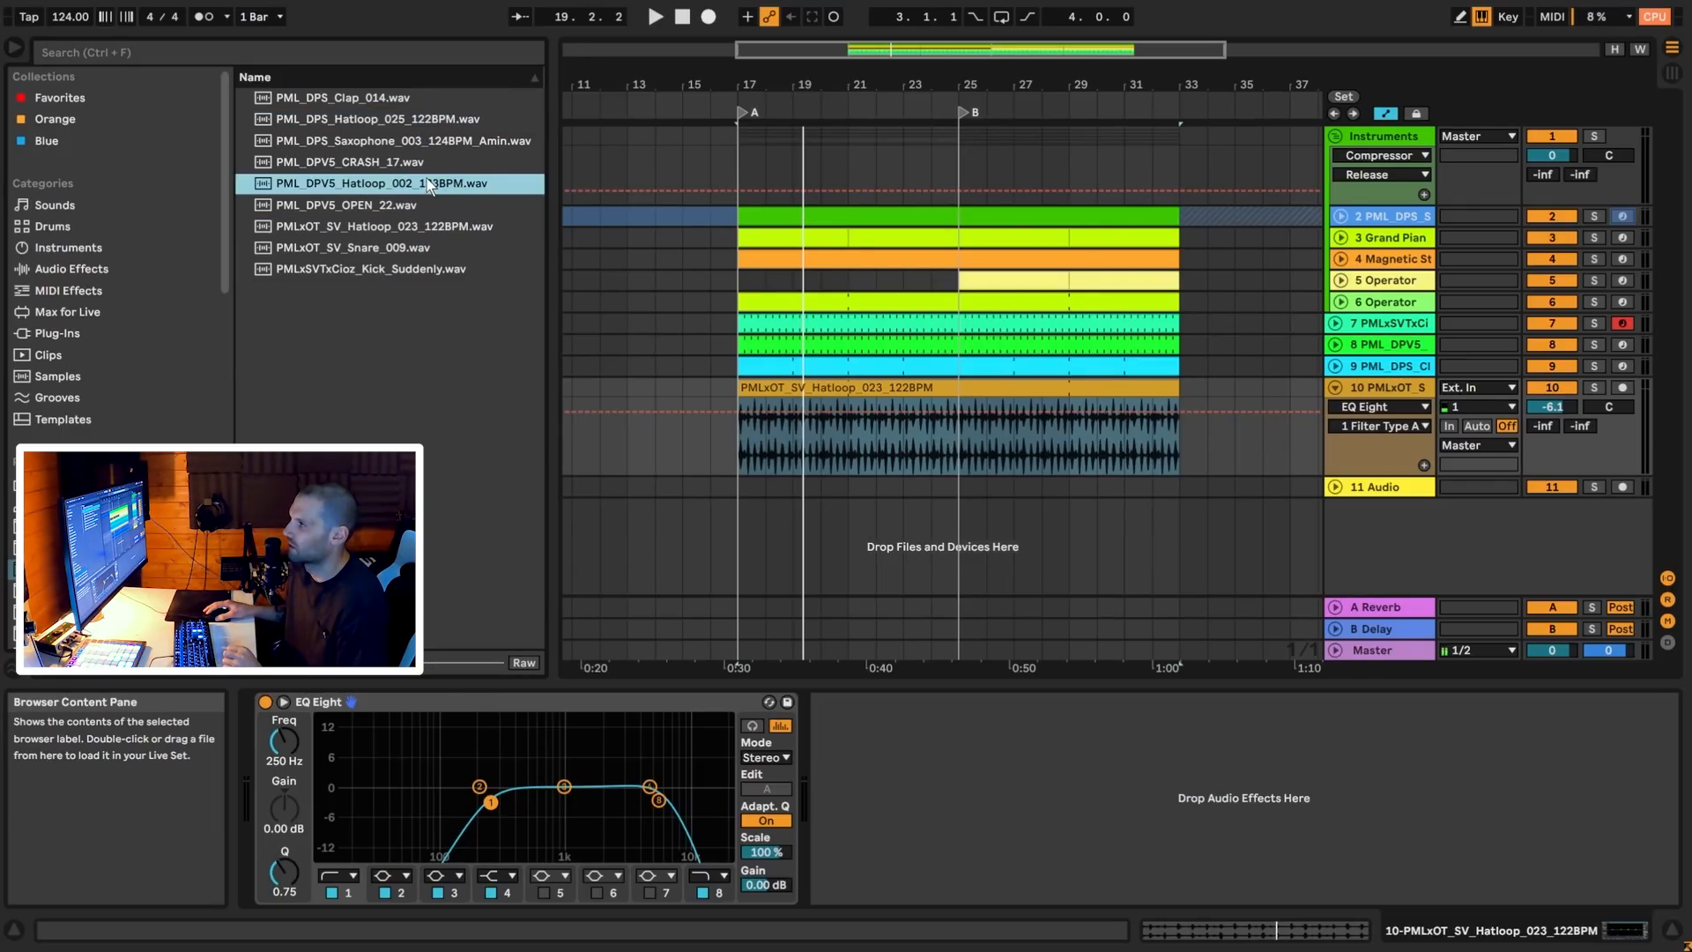
Insert an audio track below track 10 and place PML_DPV5_Hatloop_002_123BPM.wav on it from bar 17 to bar 33
left_click(1373, 382)
key("ctrl+t")
left_click_drag(352, 182, 736, 517)
key("space")
left_click_drag(871, 484, 1180, 484)
Lower track 11's volume to -8.0 dB while playing the arrangement from bar 17
left_click_drag(1552, 506, 1551, 518)
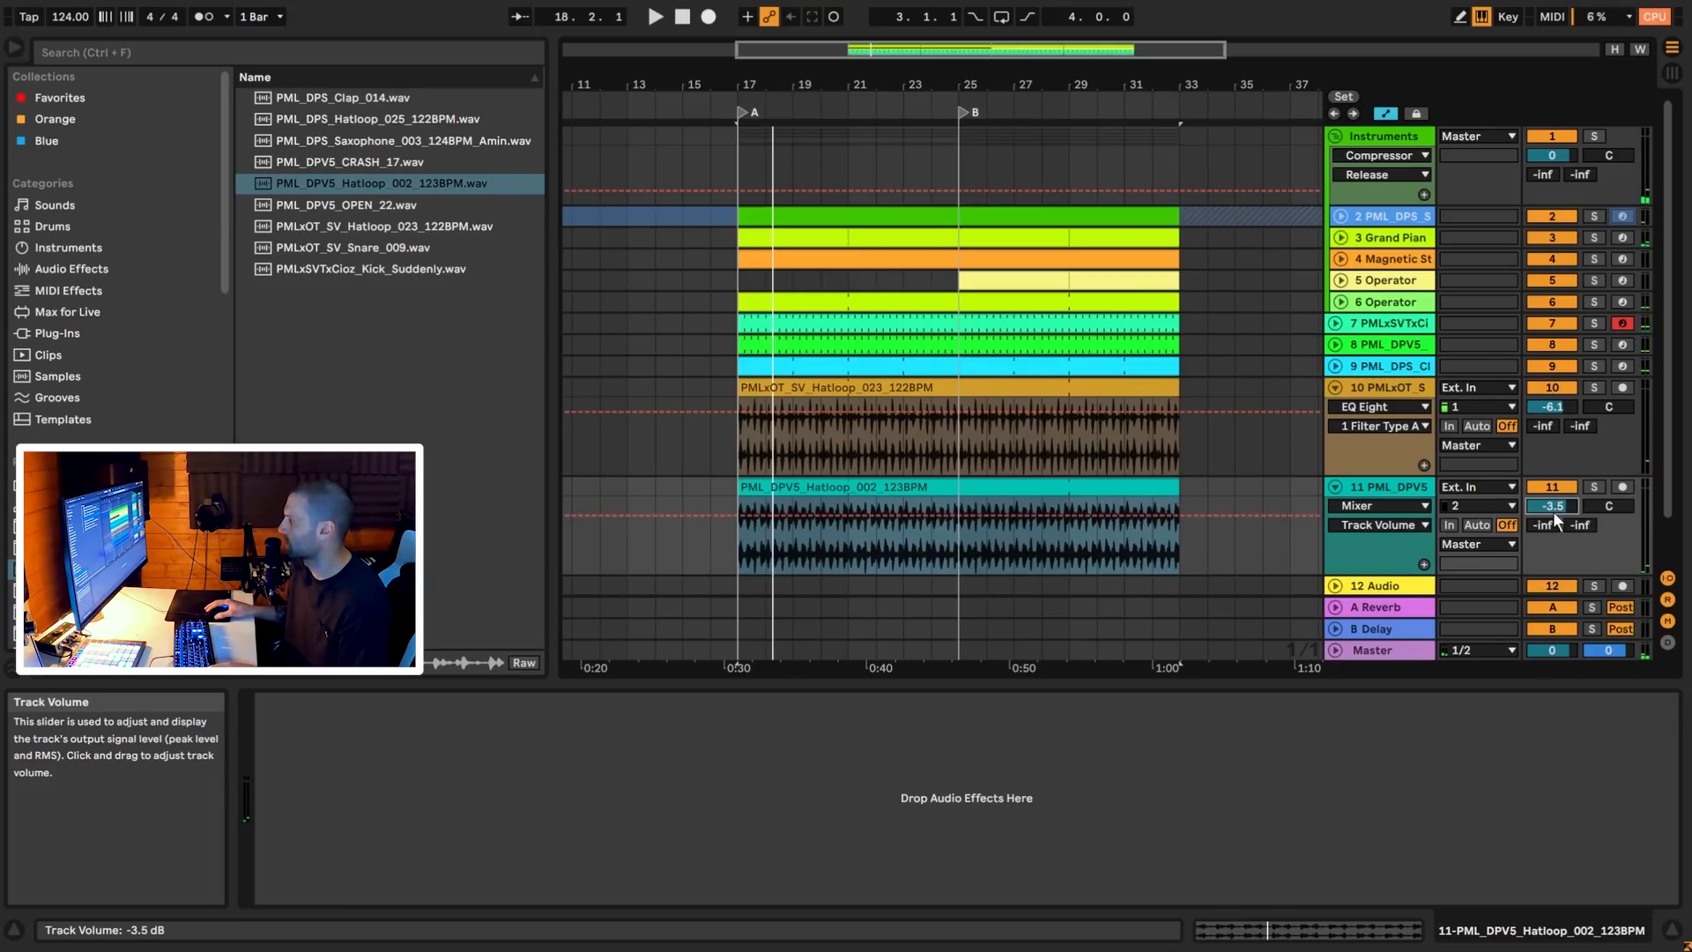
left_click_drag(739, 84, 756, 216)
key("space")
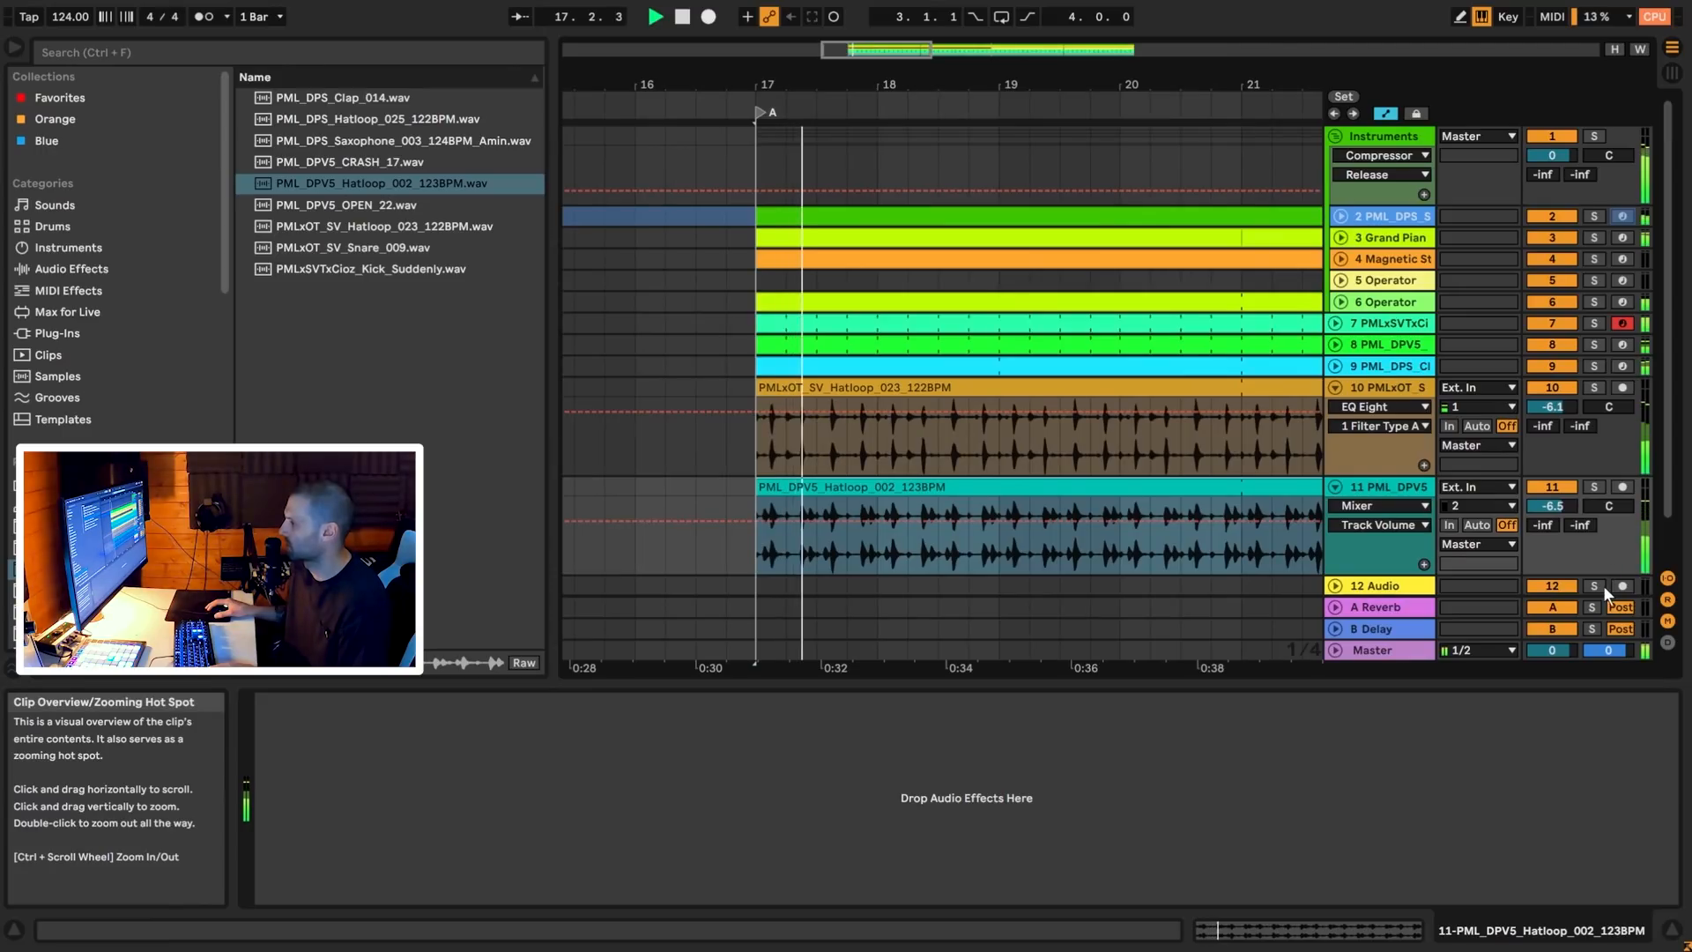
left_click_drag(1552, 506, 1552, 515)
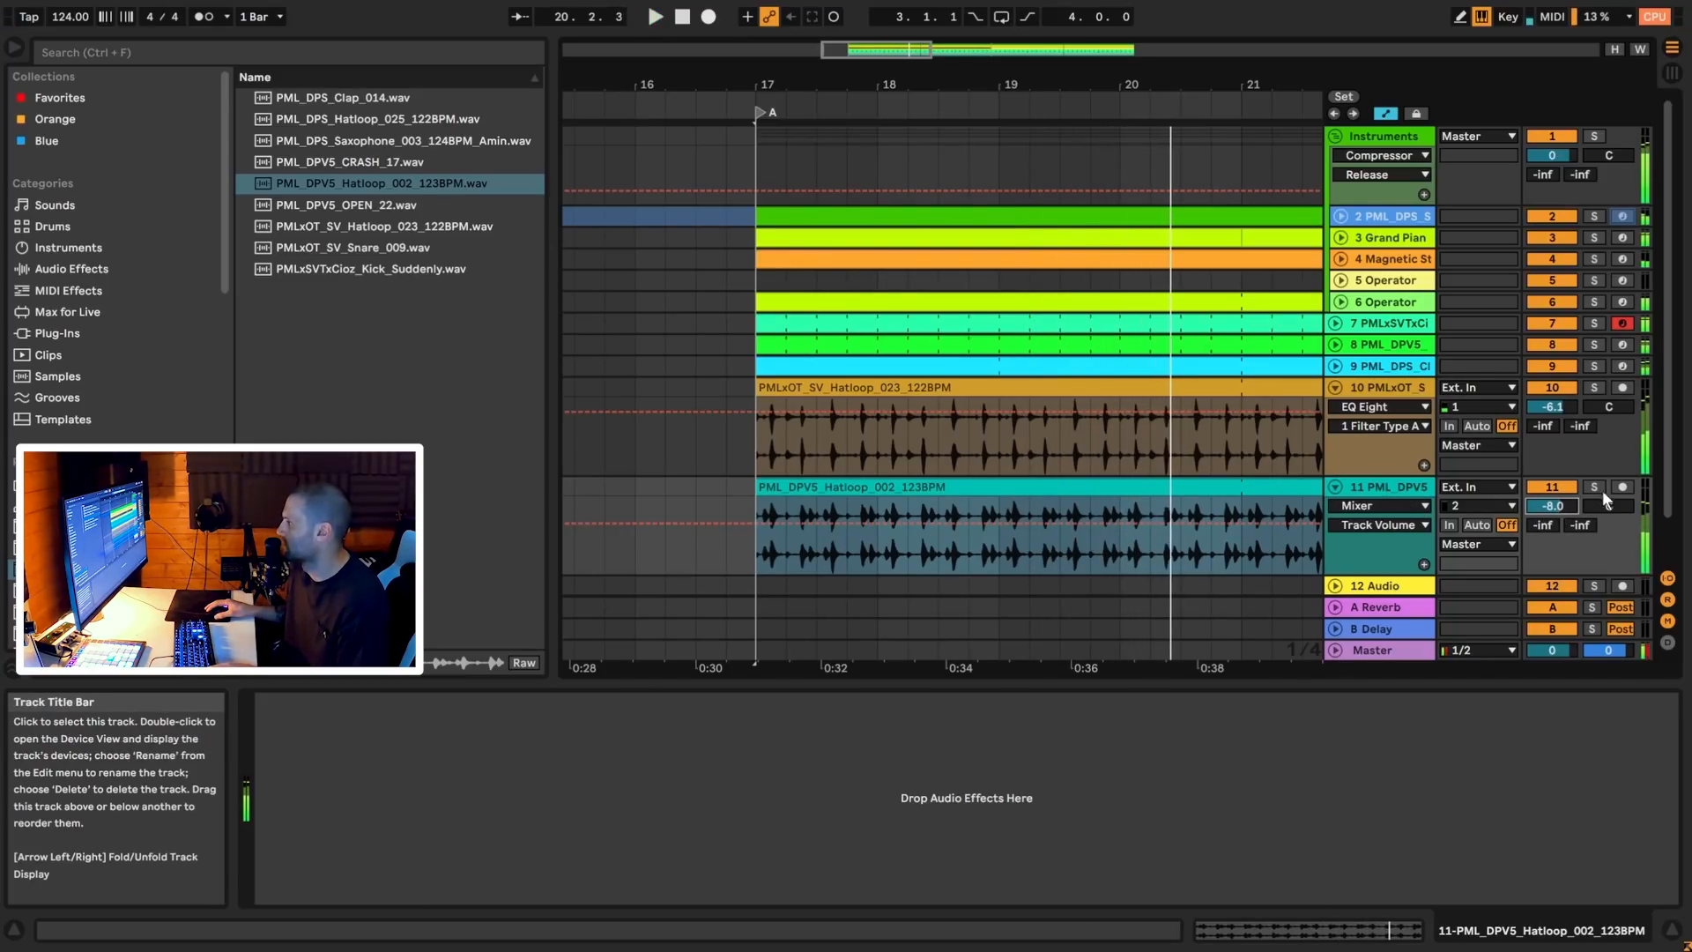
Solo track 11, search the browser for "eq" and load EQ Eight onto the track
left_click(1593, 487)
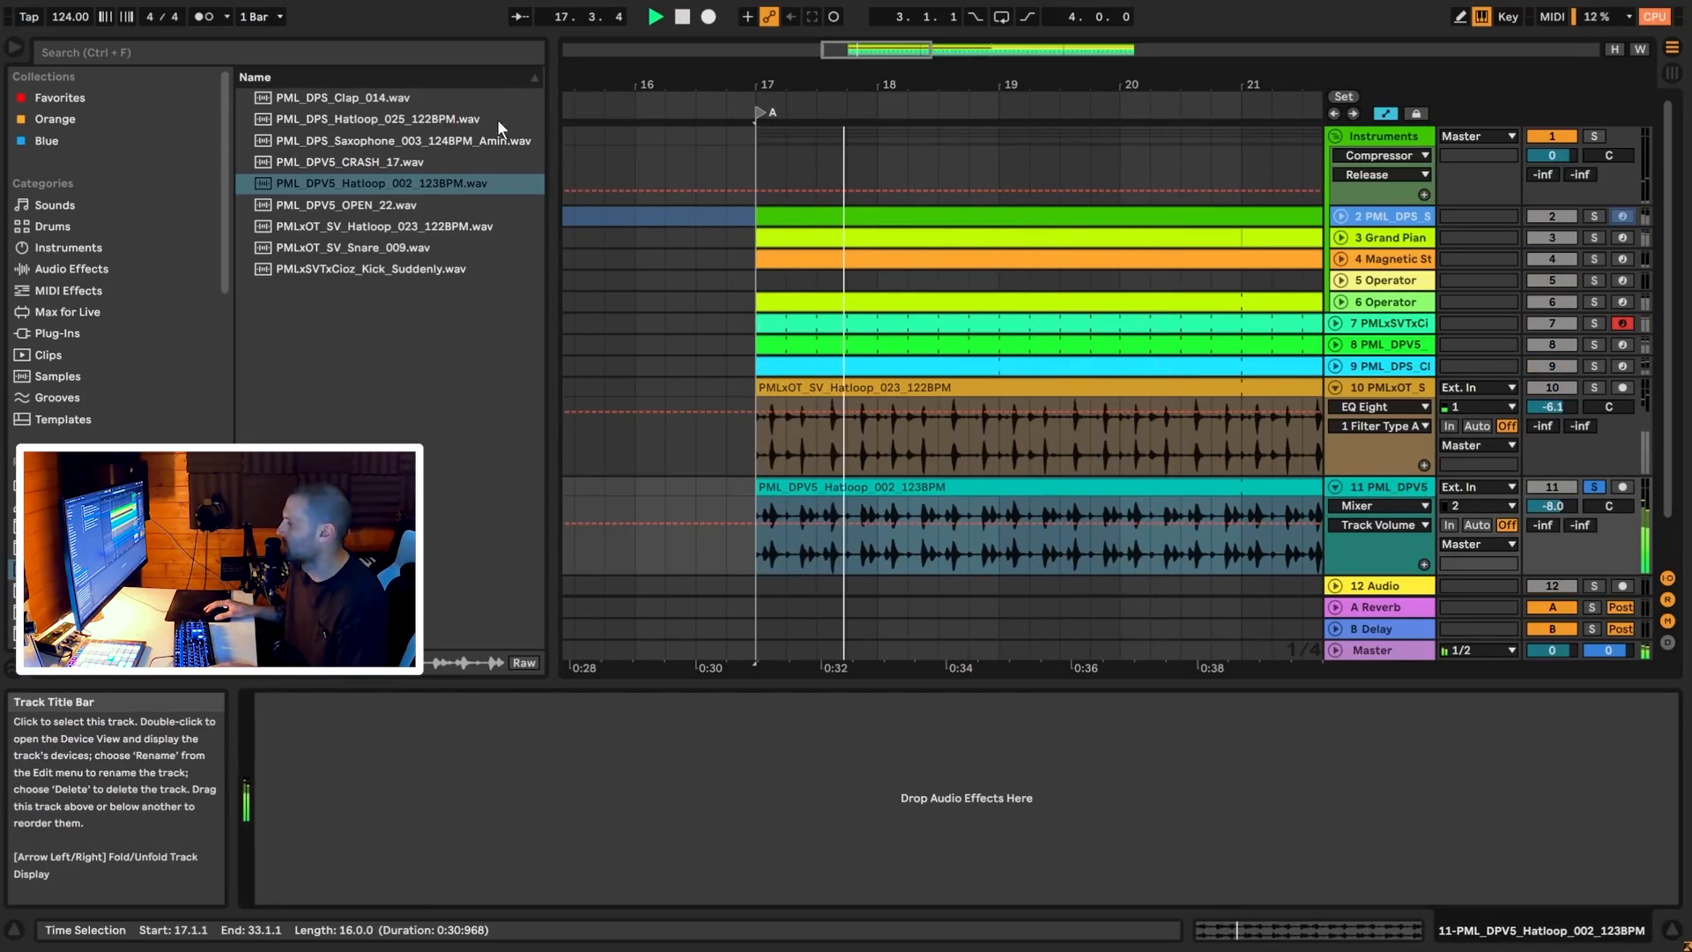
key("space")
left_click(440, 51)
type("eq")
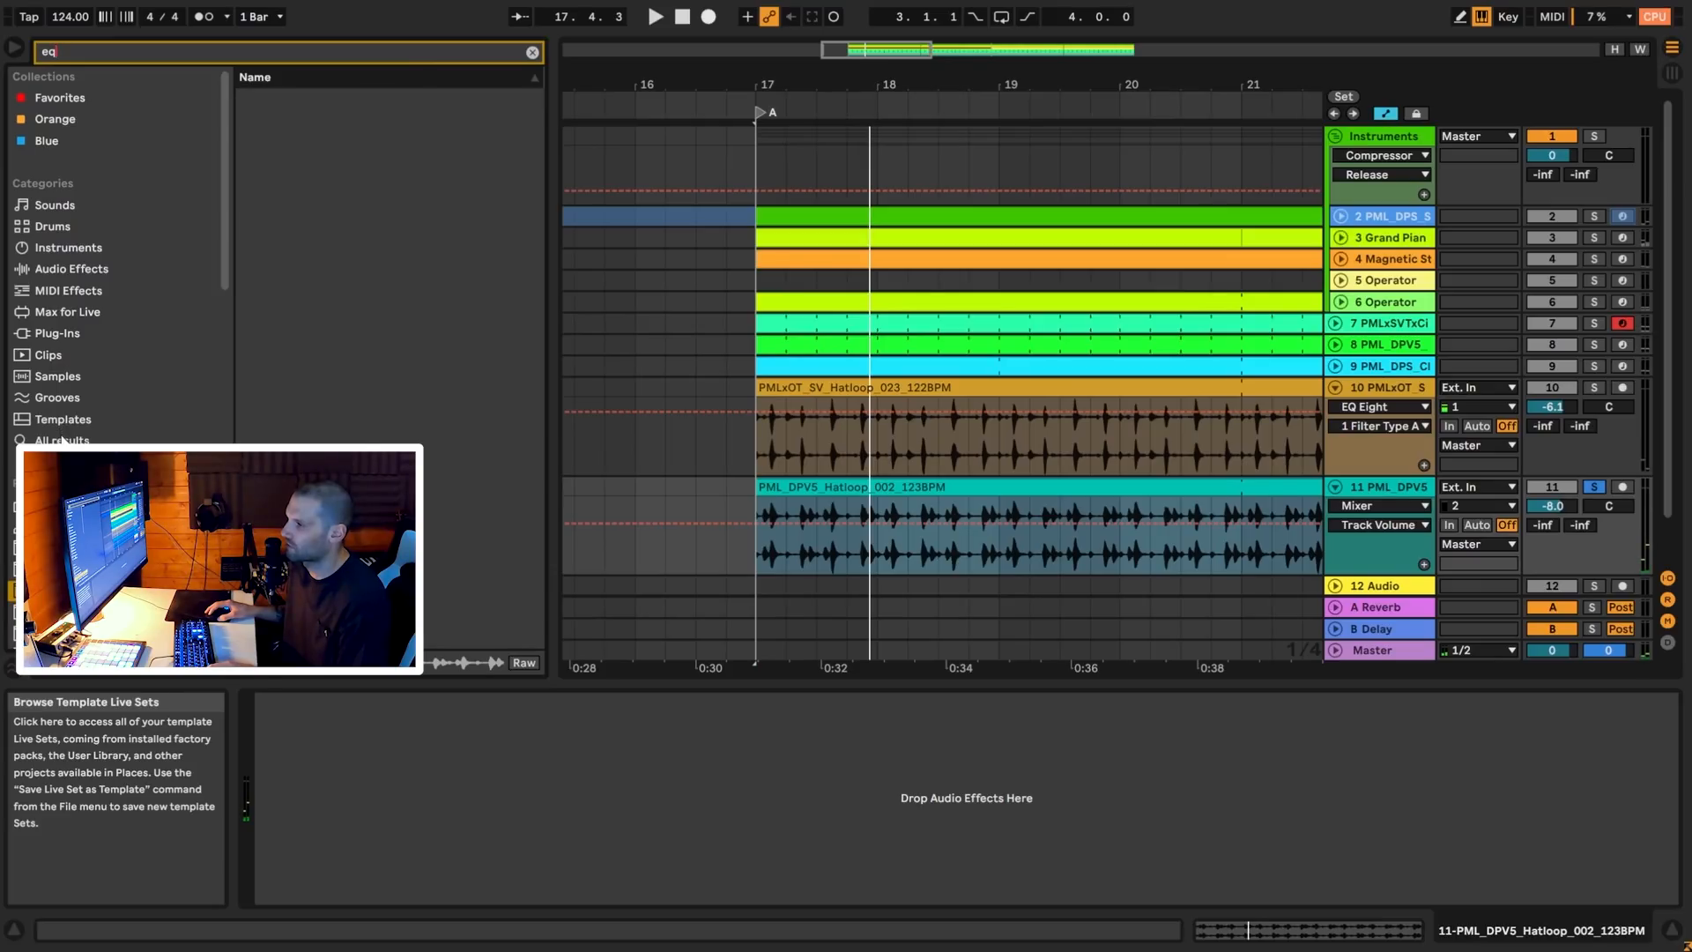
double_click(339, 97)
key("space")
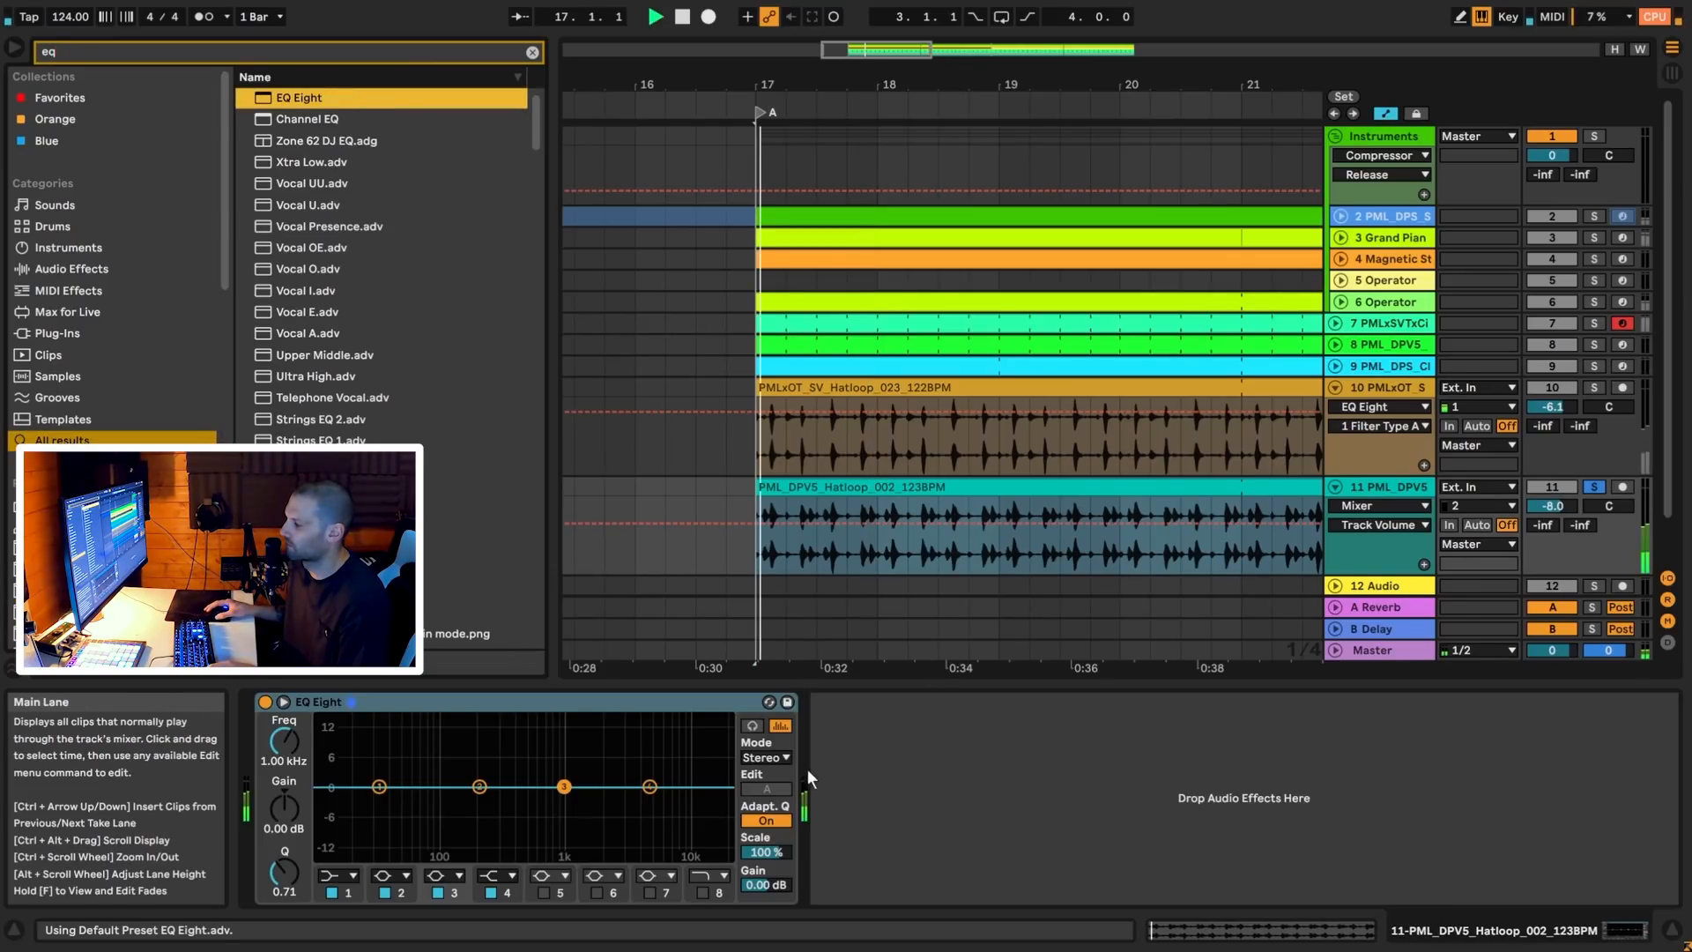
Set track 11's EQ Eight to a high cut at 9.18 kHz on band 8 and a low cut at 445 Hz on band 1
left_click(705, 891)
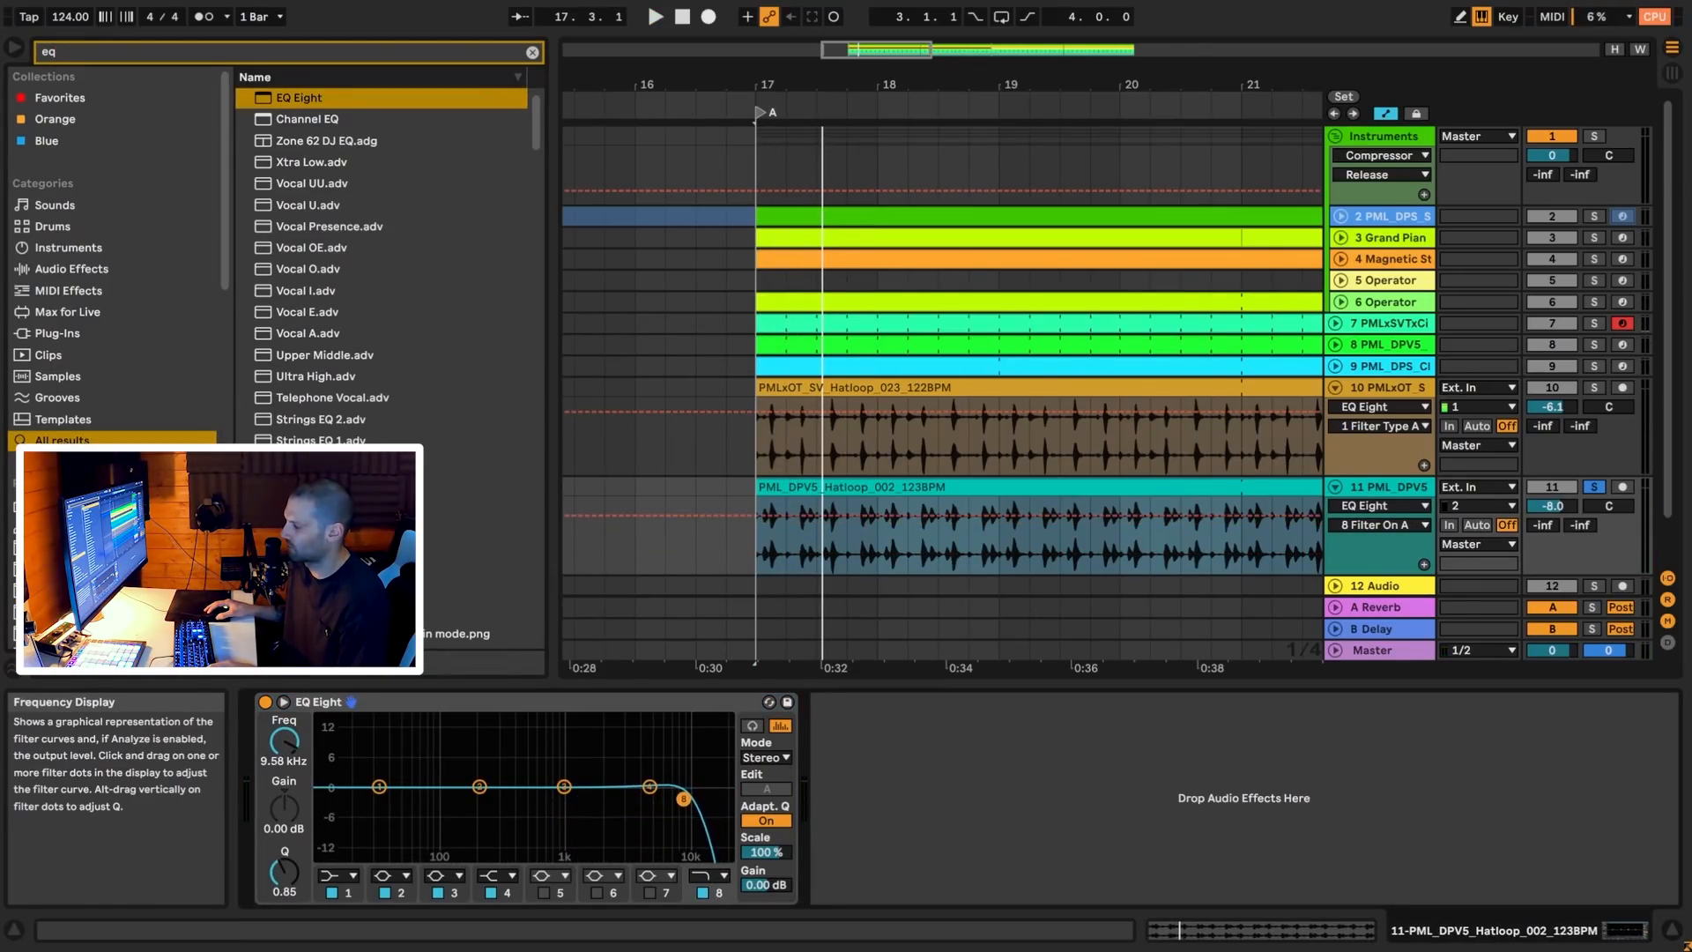
left_click_drag(683, 799, 680, 806)
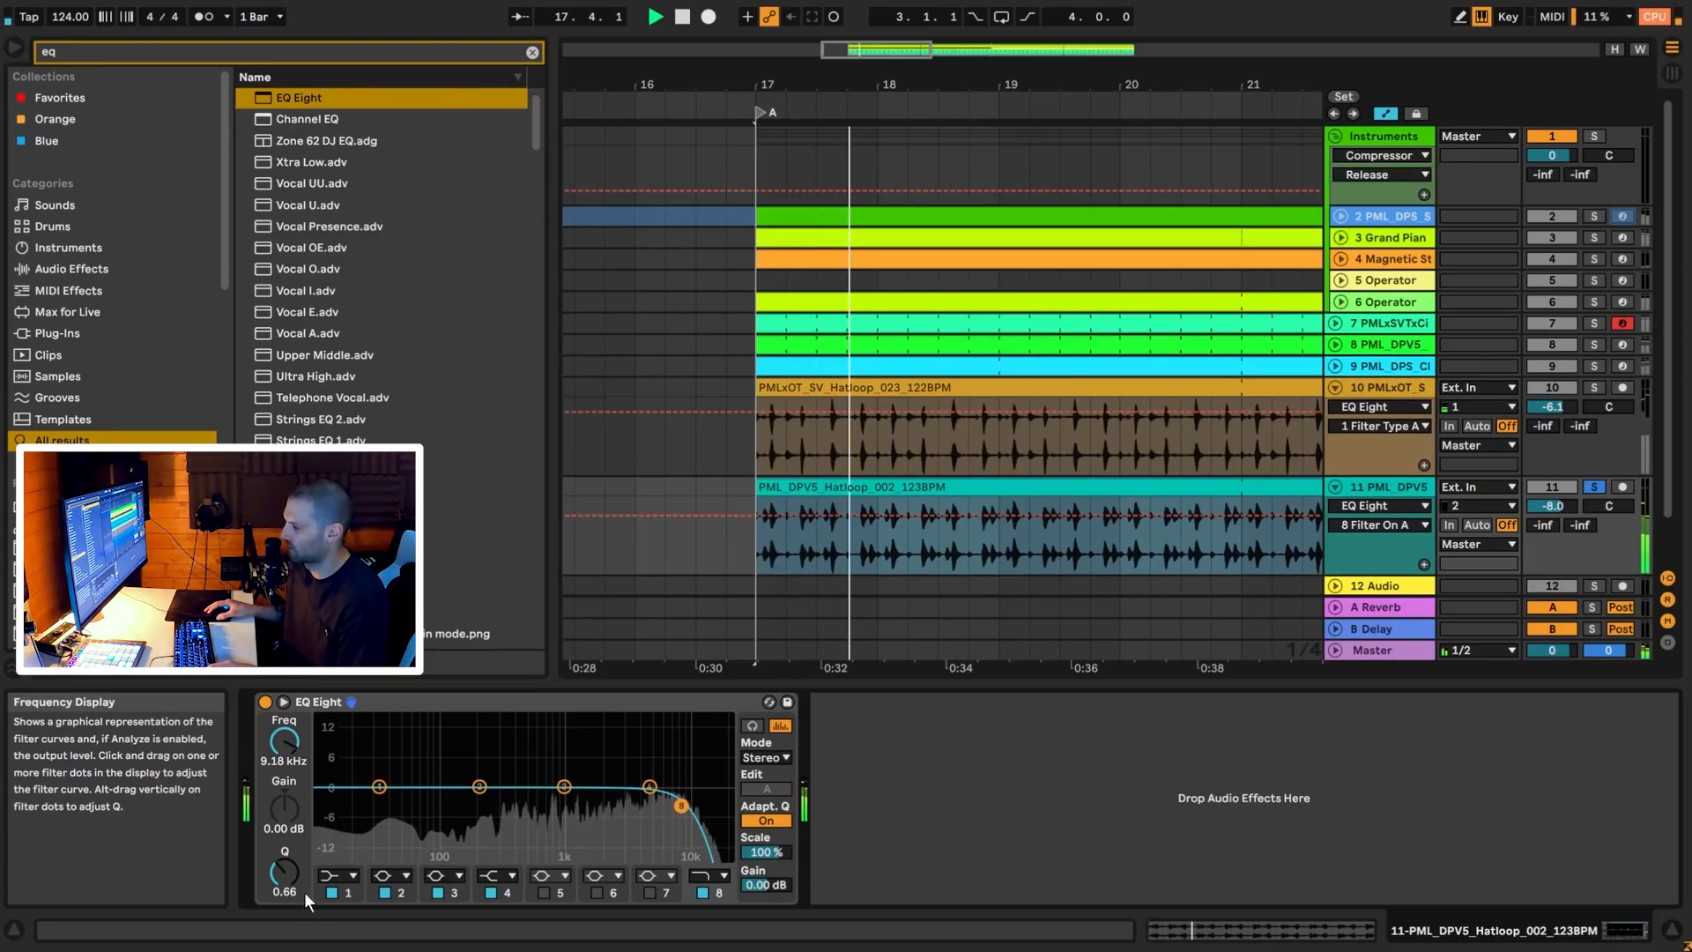
left_click(341, 876)
left_click(357, 768)
left_click_drag(378, 803, 520, 810)
Unsolo track 11 and lower its volume to -11.6 dB during full-mix playback
key("space")
key("space")
left_click_drag(1553, 505, 1553, 522)
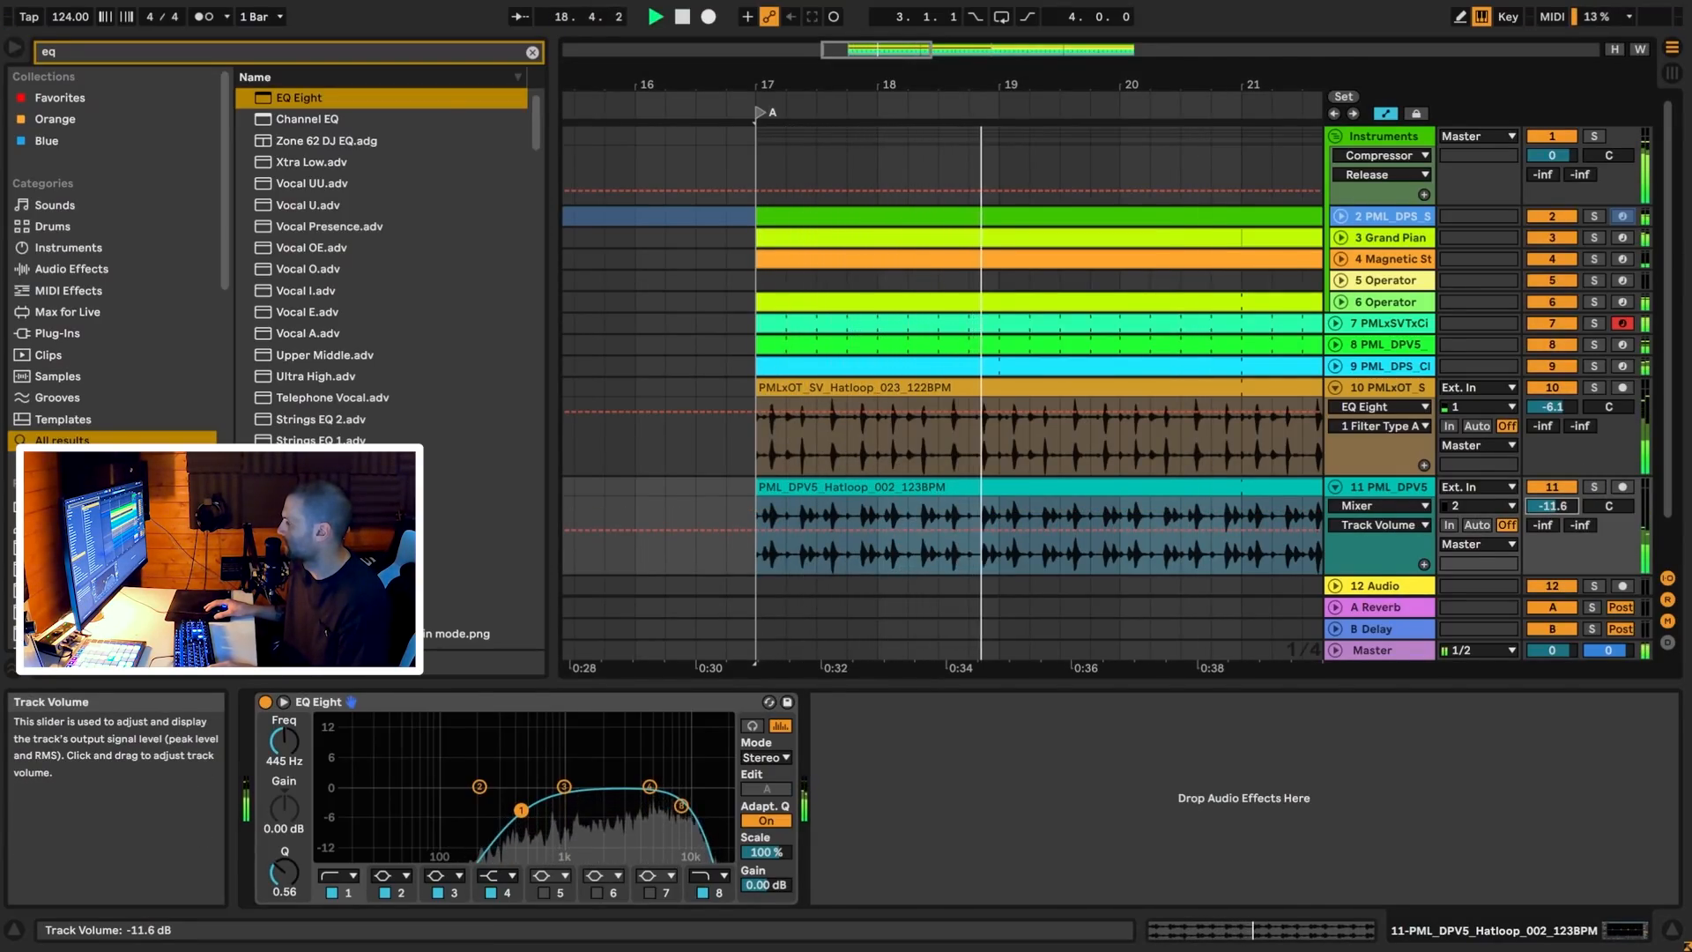
Set track 8's volume to -5.7 dB during full-mix playback, stop playback and fold all tracks
left_click_drag(881, 50, 923, 119)
scroll(1065, 382, "down", 2)
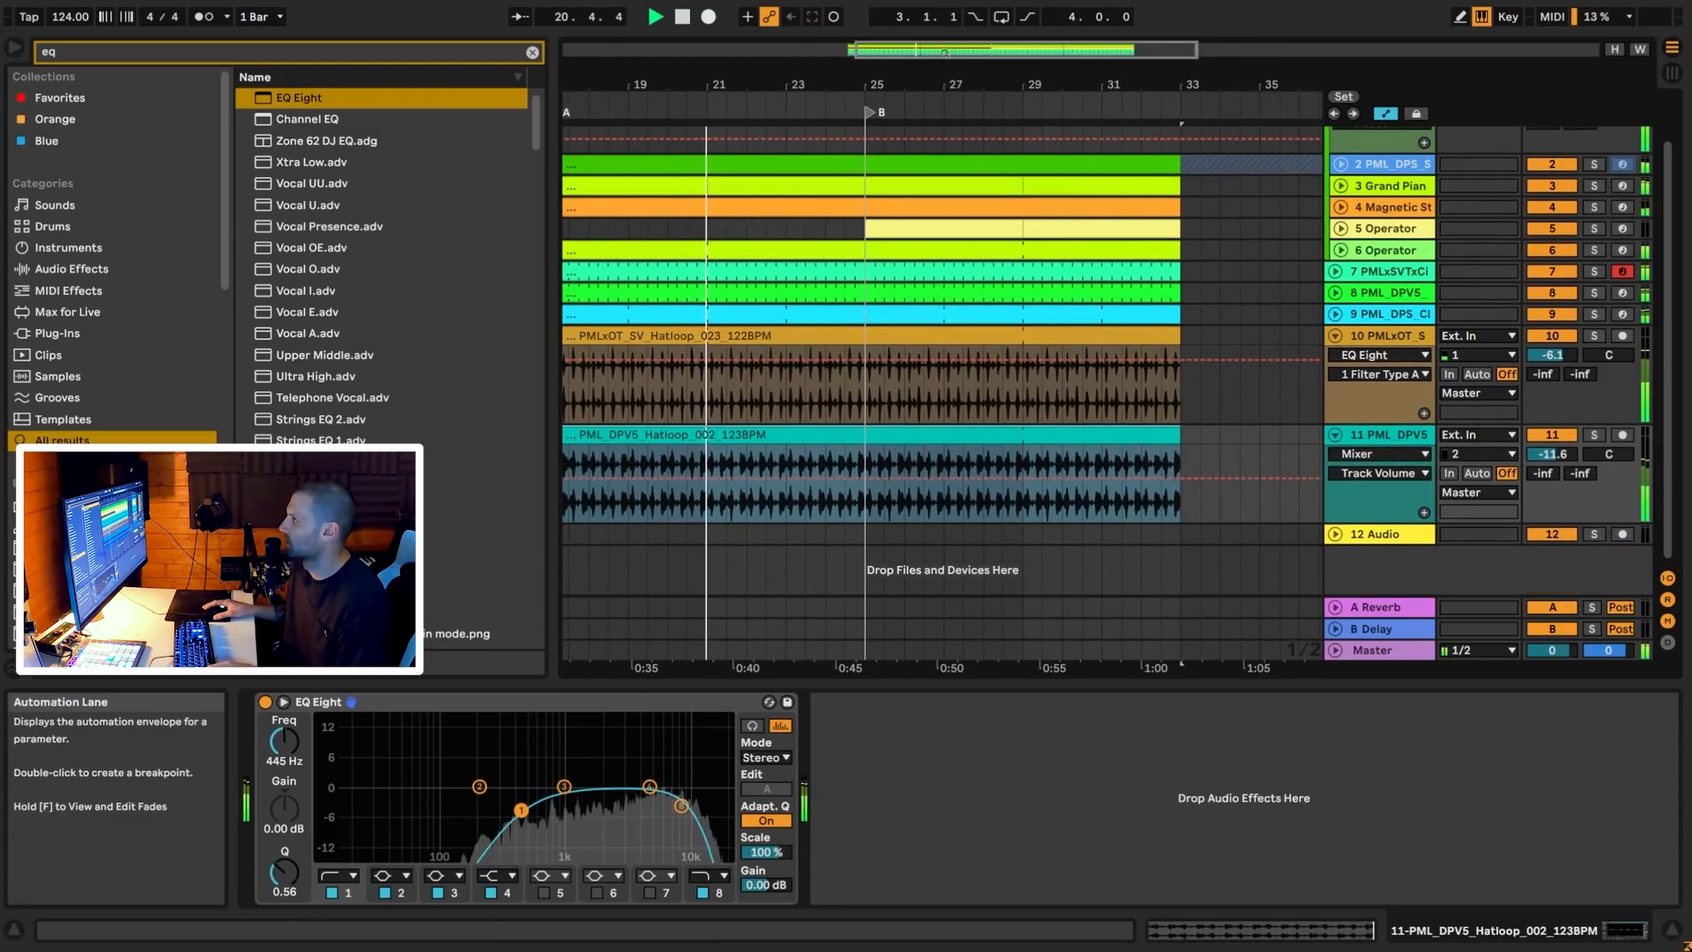
left_click_drag(945, 51, 953, 11)
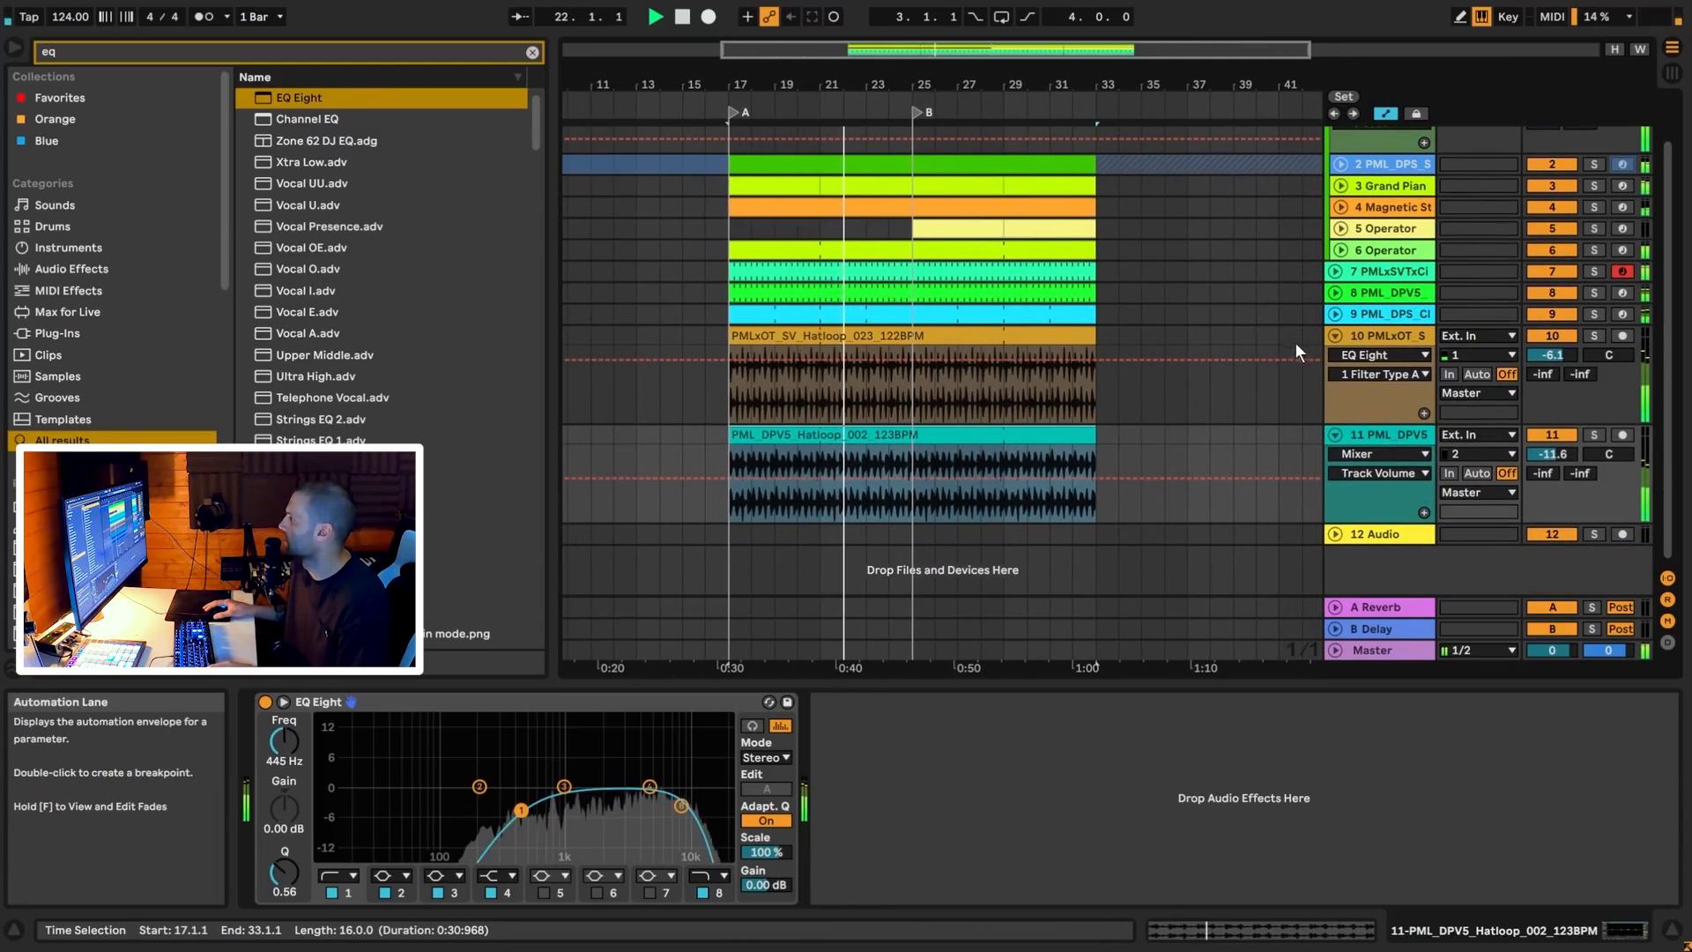
left_click(1336, 315)
left_click(1336, 315)
left_click(1336, 315)
left_click(1334, 294)
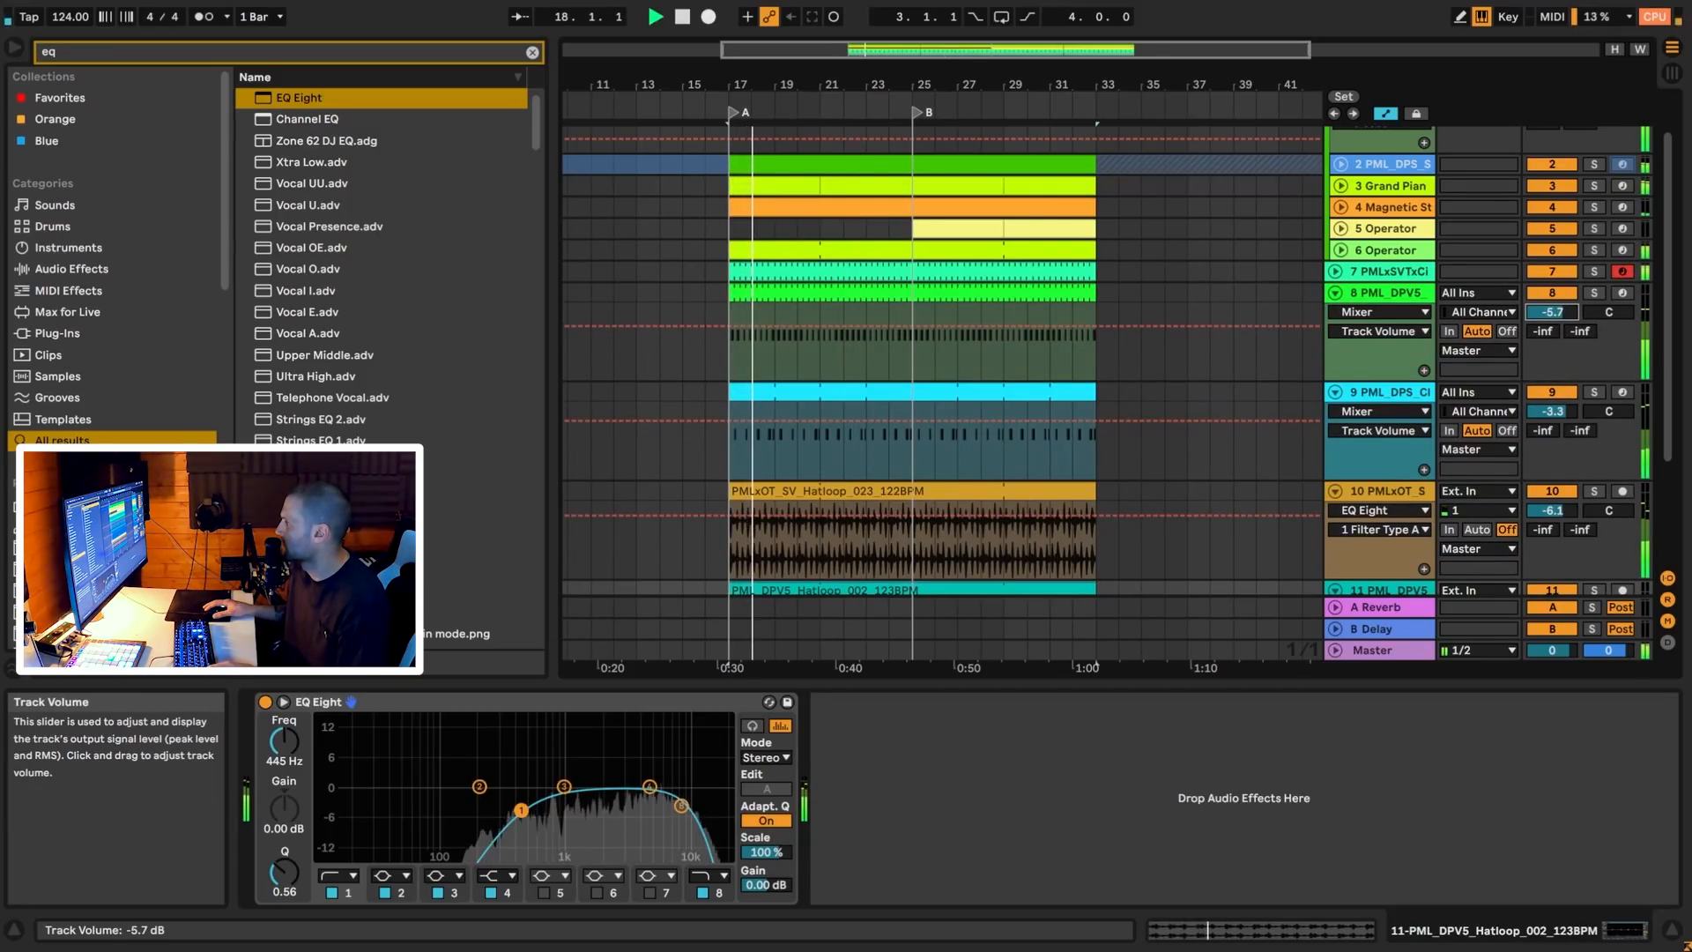
key("space")
left_click(1339, 294, "alt")
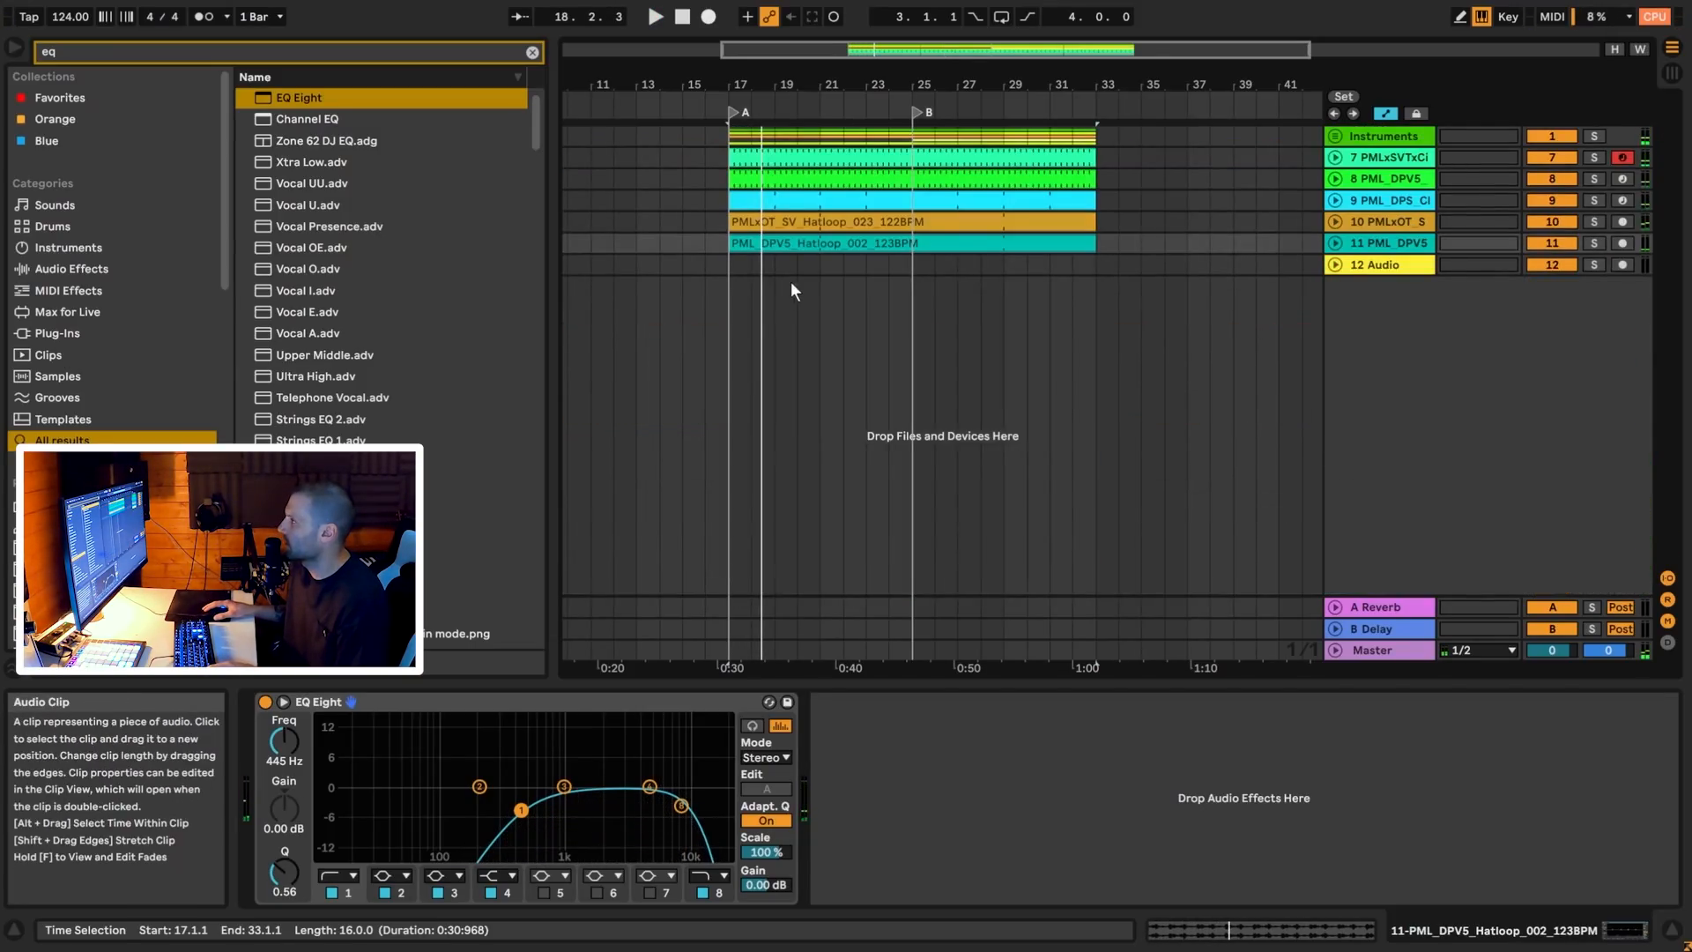
Find PML_DPS_Hatloop_025_122BPM.wav in the sample folder and place it on track 12 at bar 25
left_click(865, 265)
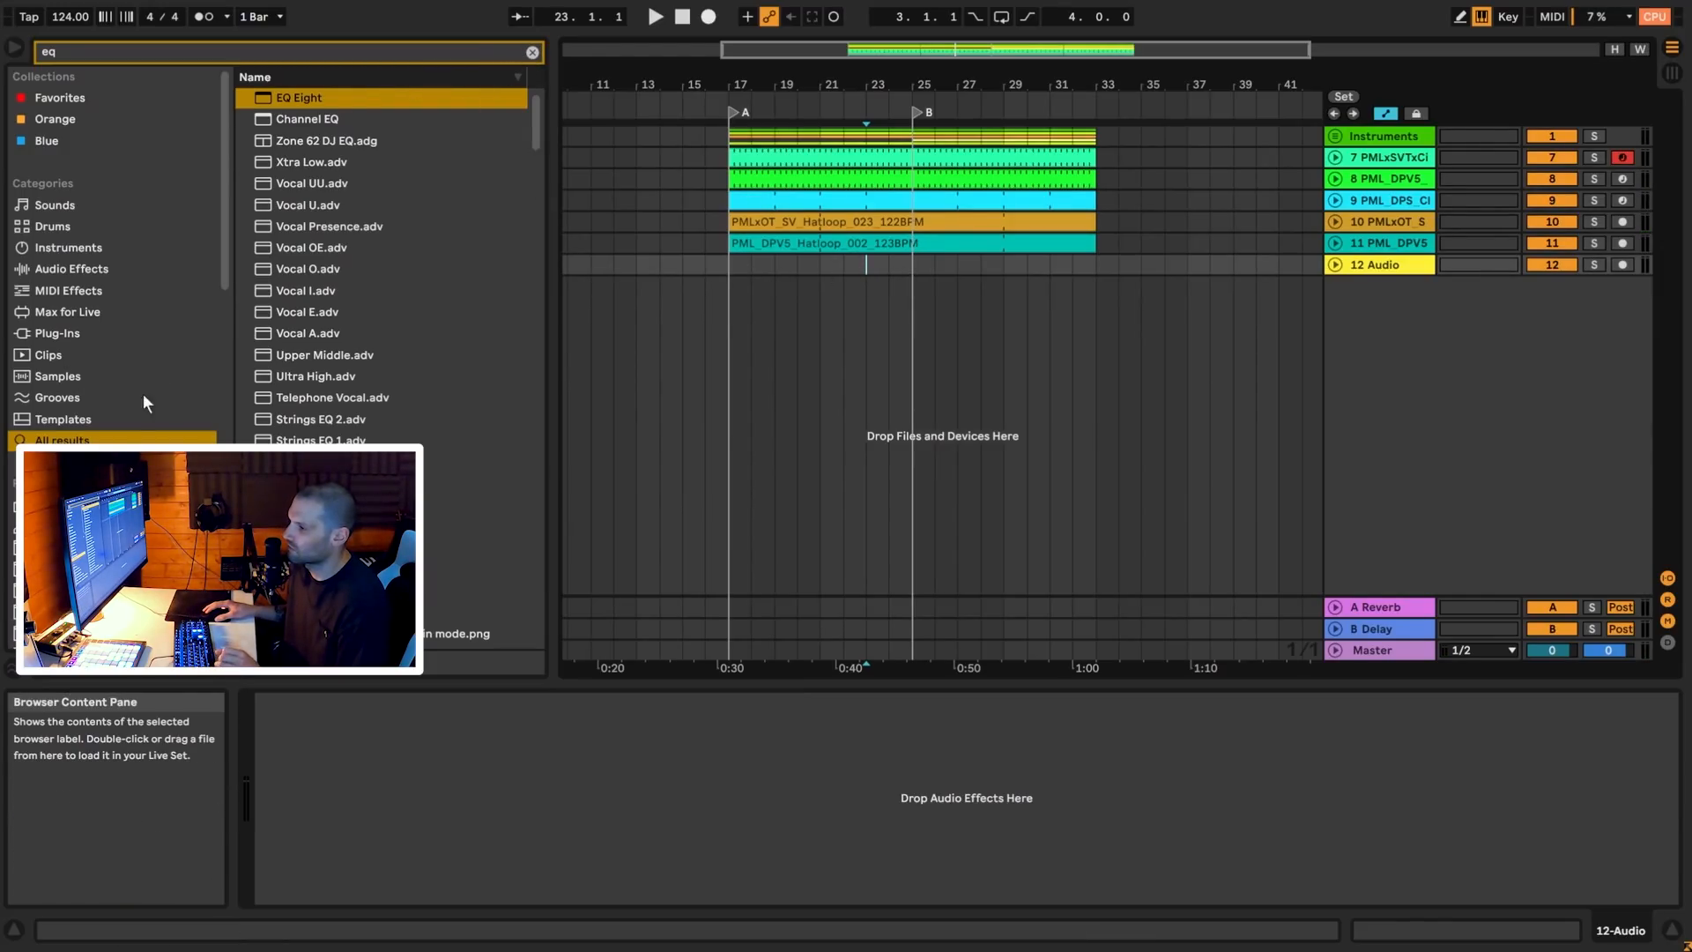
scroll(151, 383, "down", 2)
left_click(53, 523)
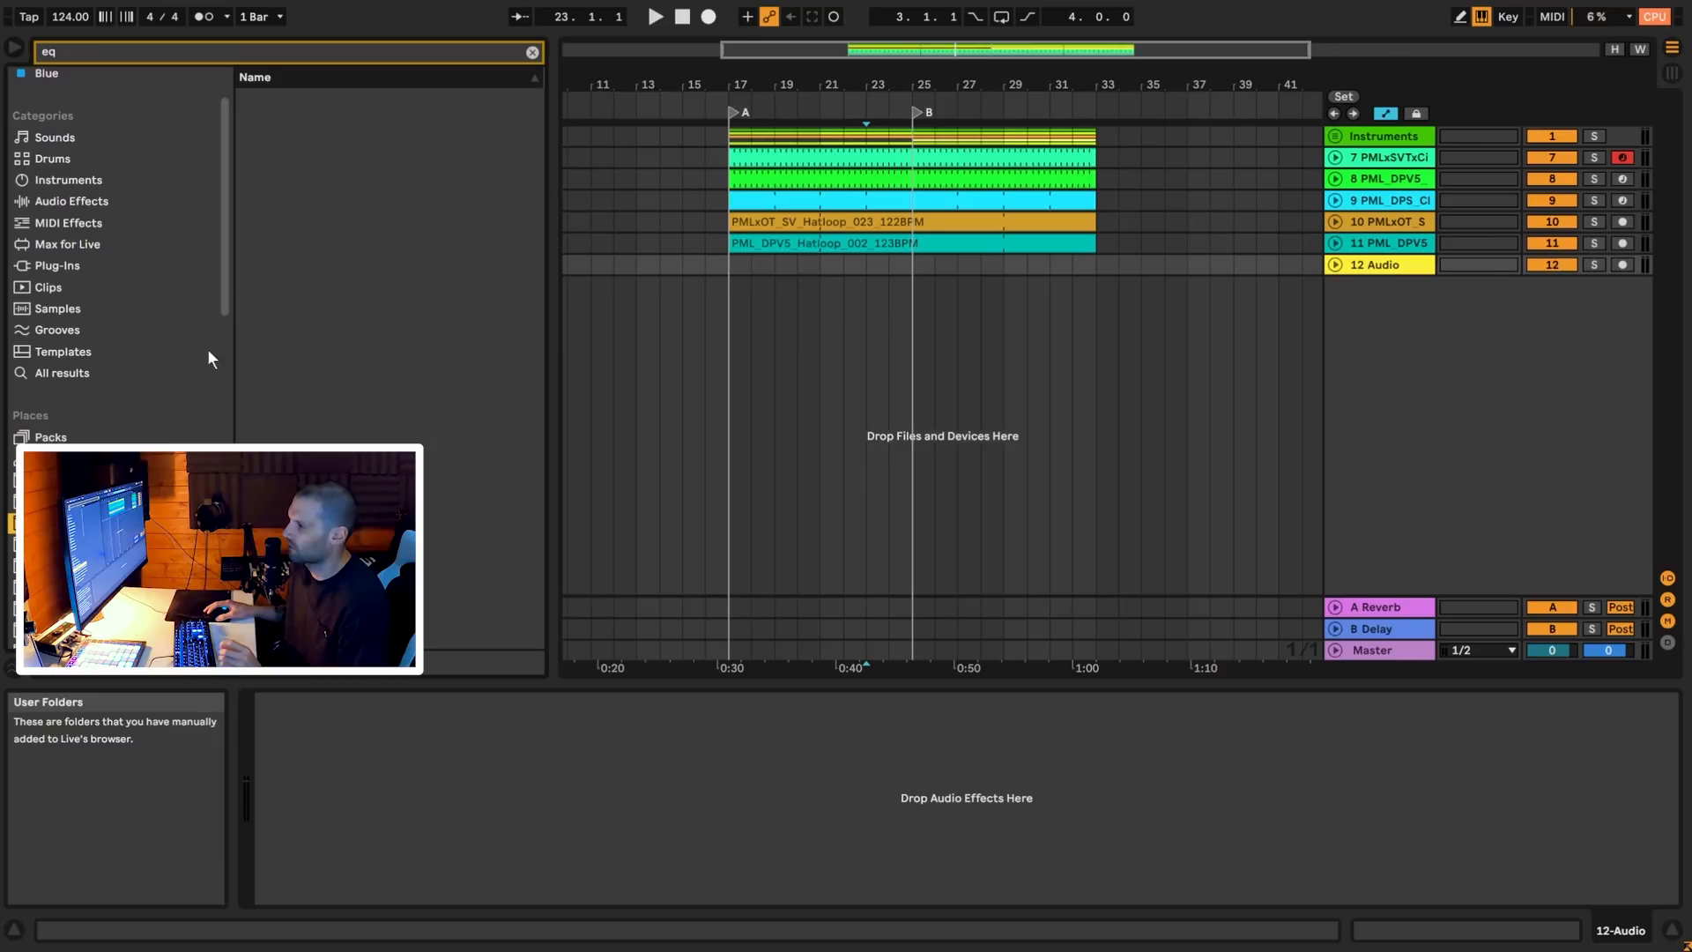
left_click(532, 52)
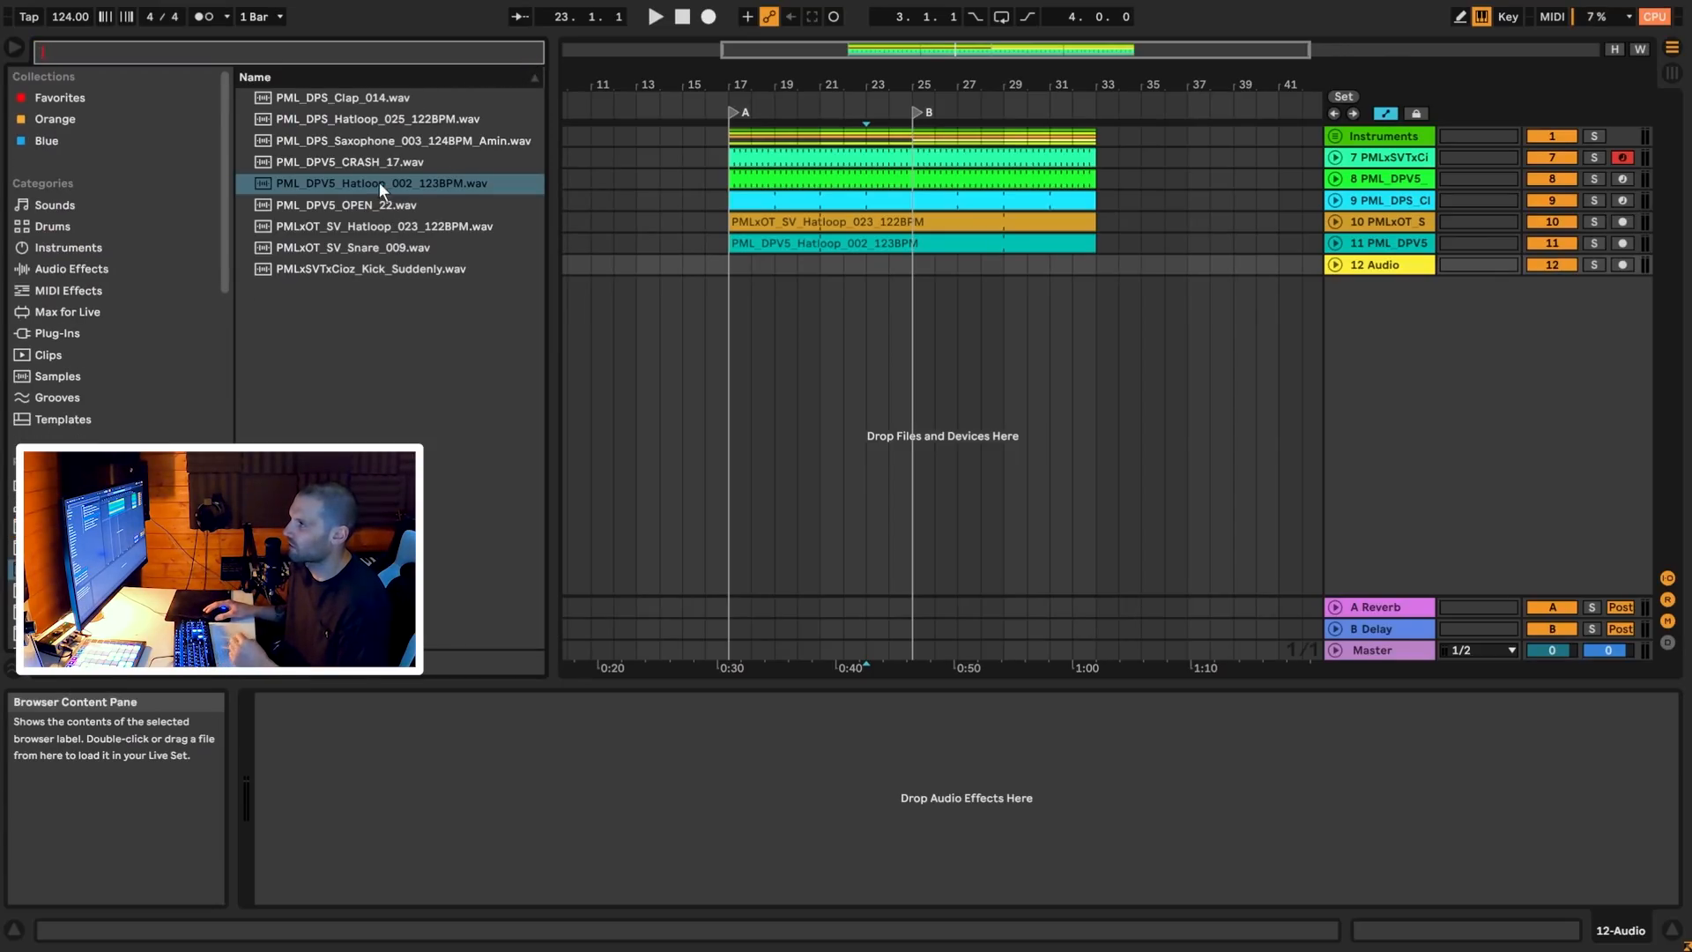
left_click(390, 117)
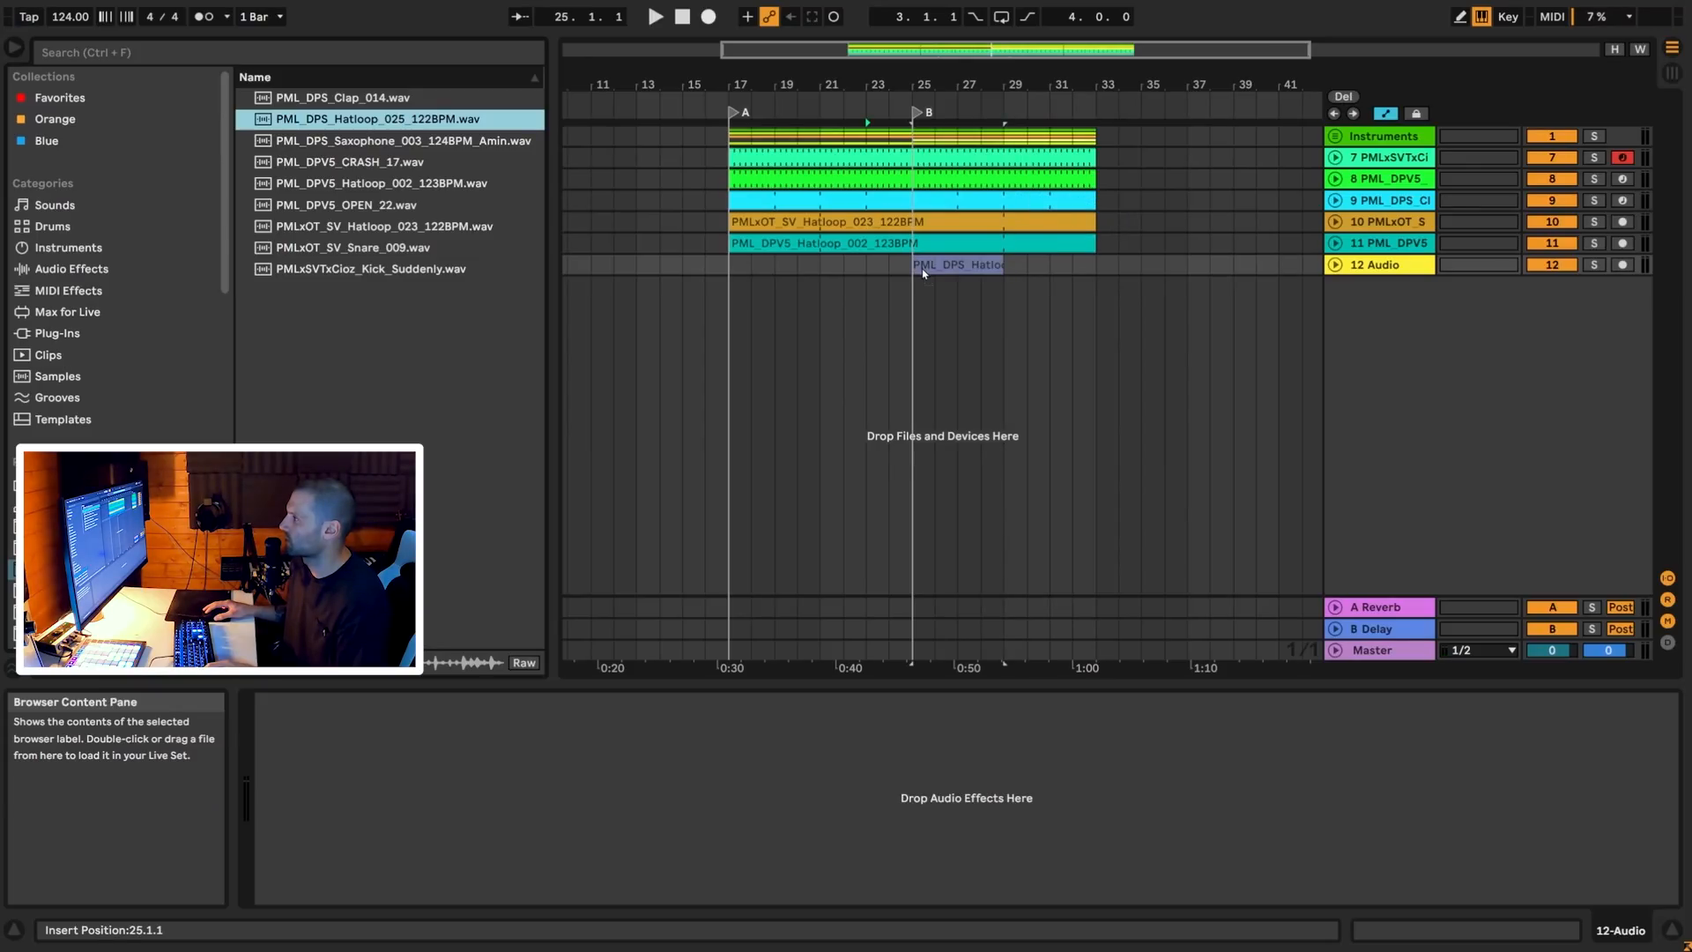
left_click_drag(924, 273, 923, 273)
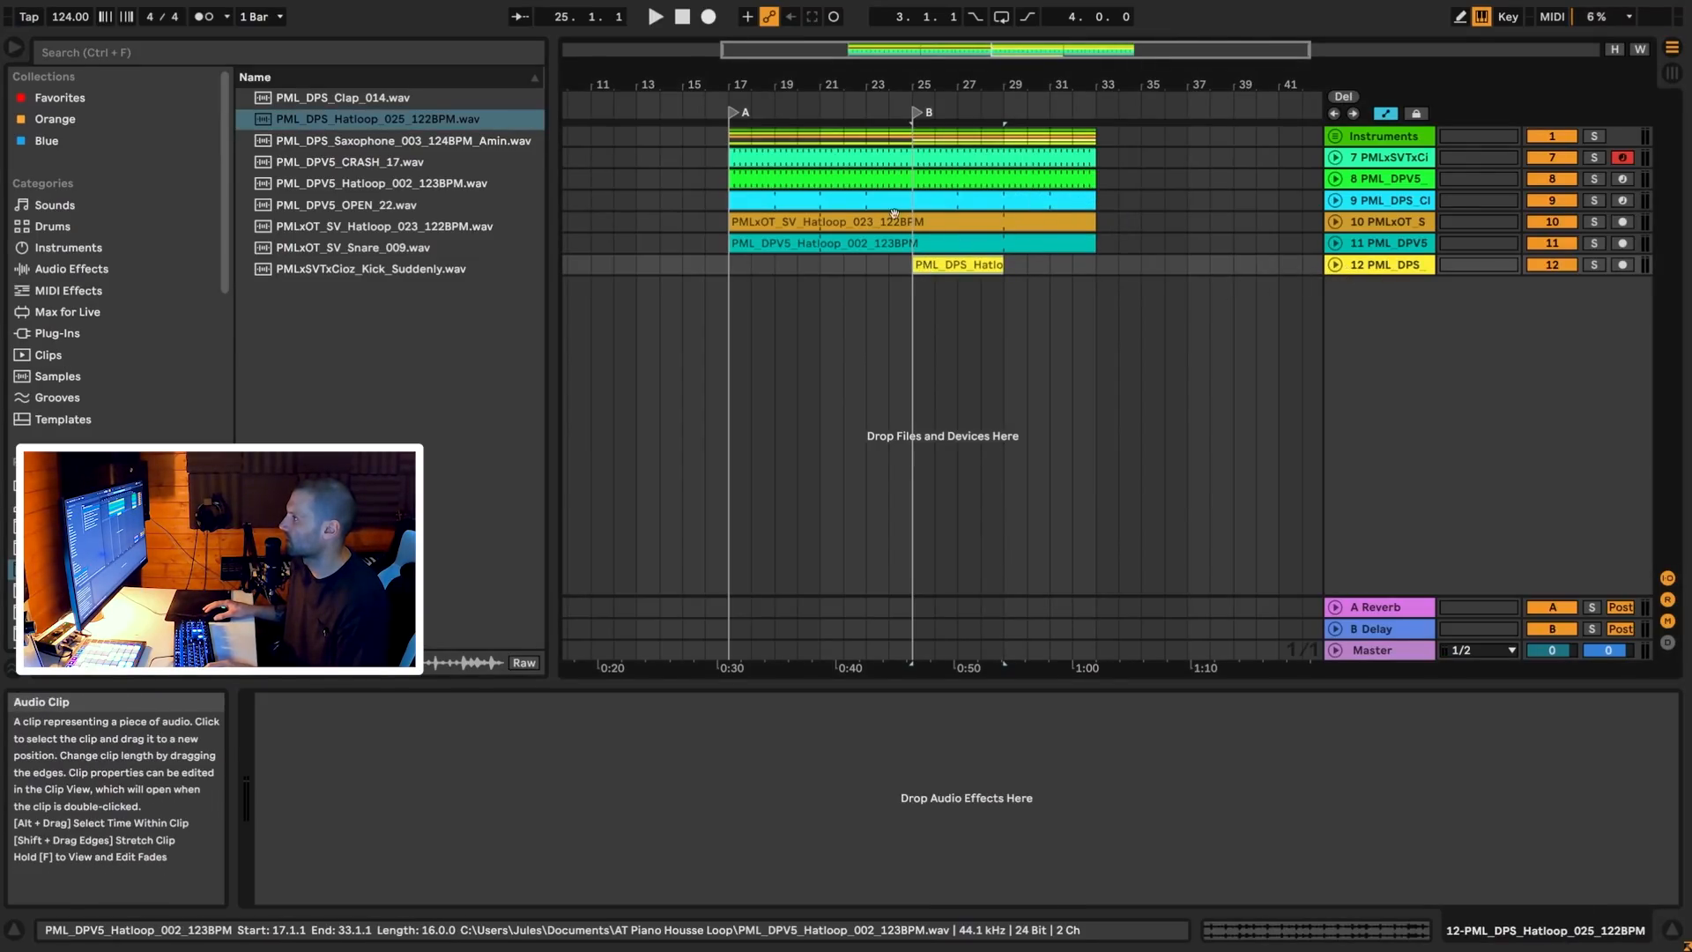
Extend the new hat loop clip to bar 33, solo track 12 and lower its volume to -4.7 dB
left_click(1335, 264)
left_click(1389, 270)
left_click(1594, 264)
key("space")
left_click_drag(1552, 284, 1552, 295)
key("space")
Search the browser for "eq" and load EQ Eight onto track 12
left_click(383, 55)
type("eq")
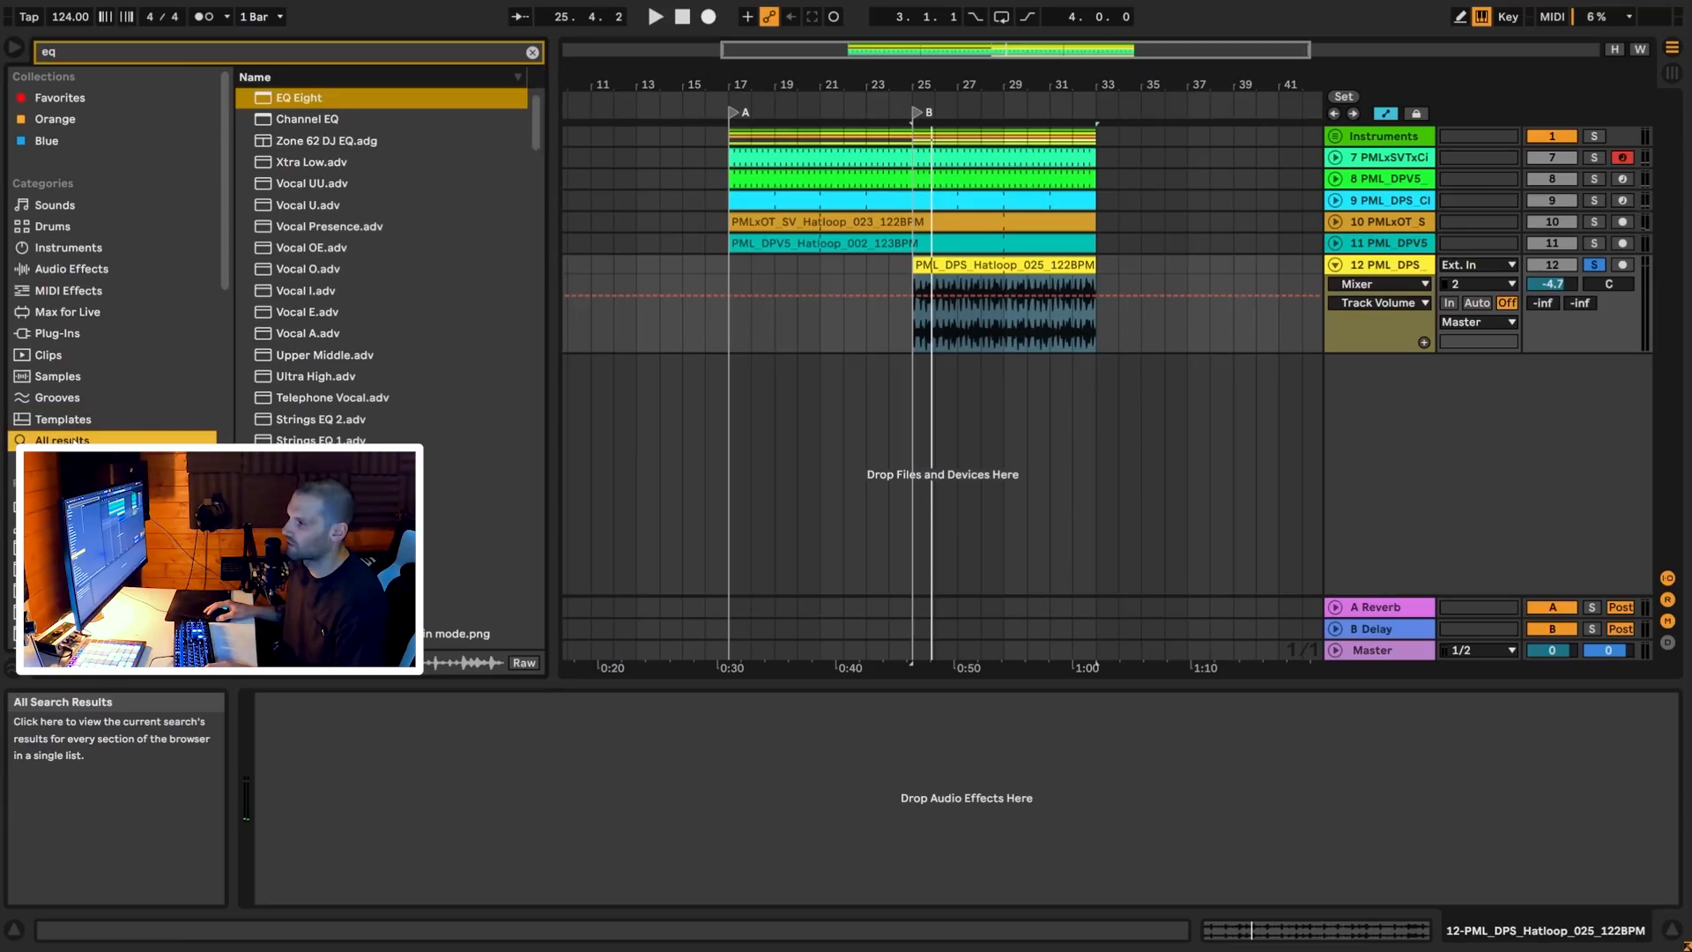
key("Return")
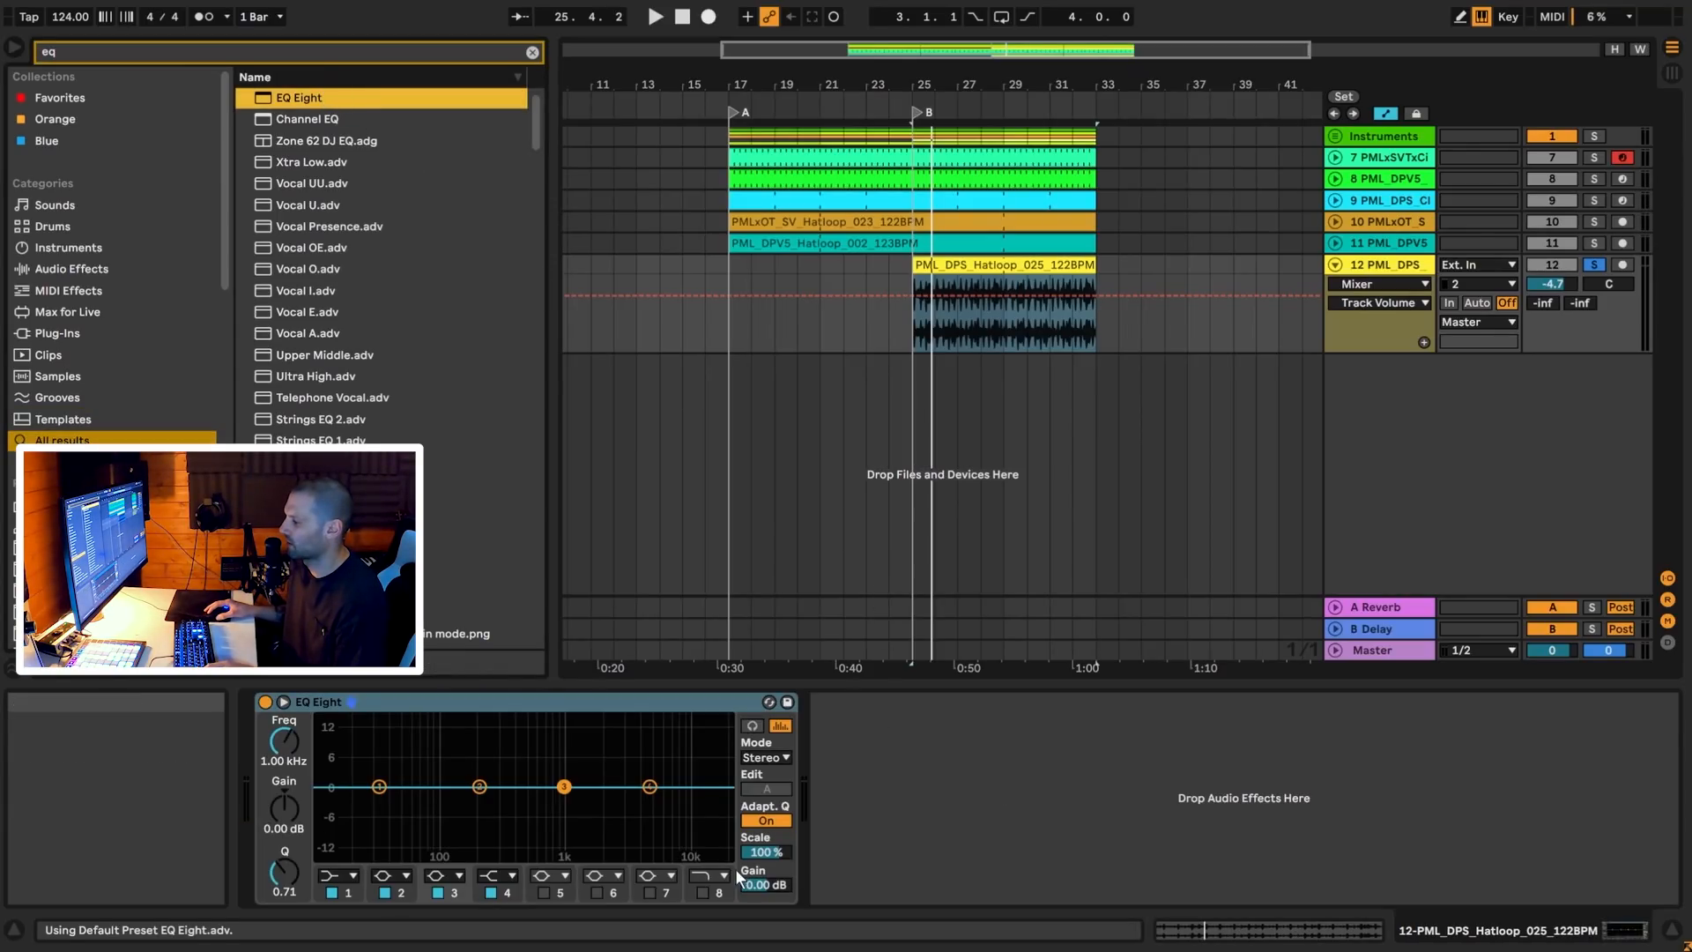
Enable the high cut on band 8 of track 12's EQ Eight and set band 1 to a low cut at 1.44 kHz
key("space")
left_click(703, 893)
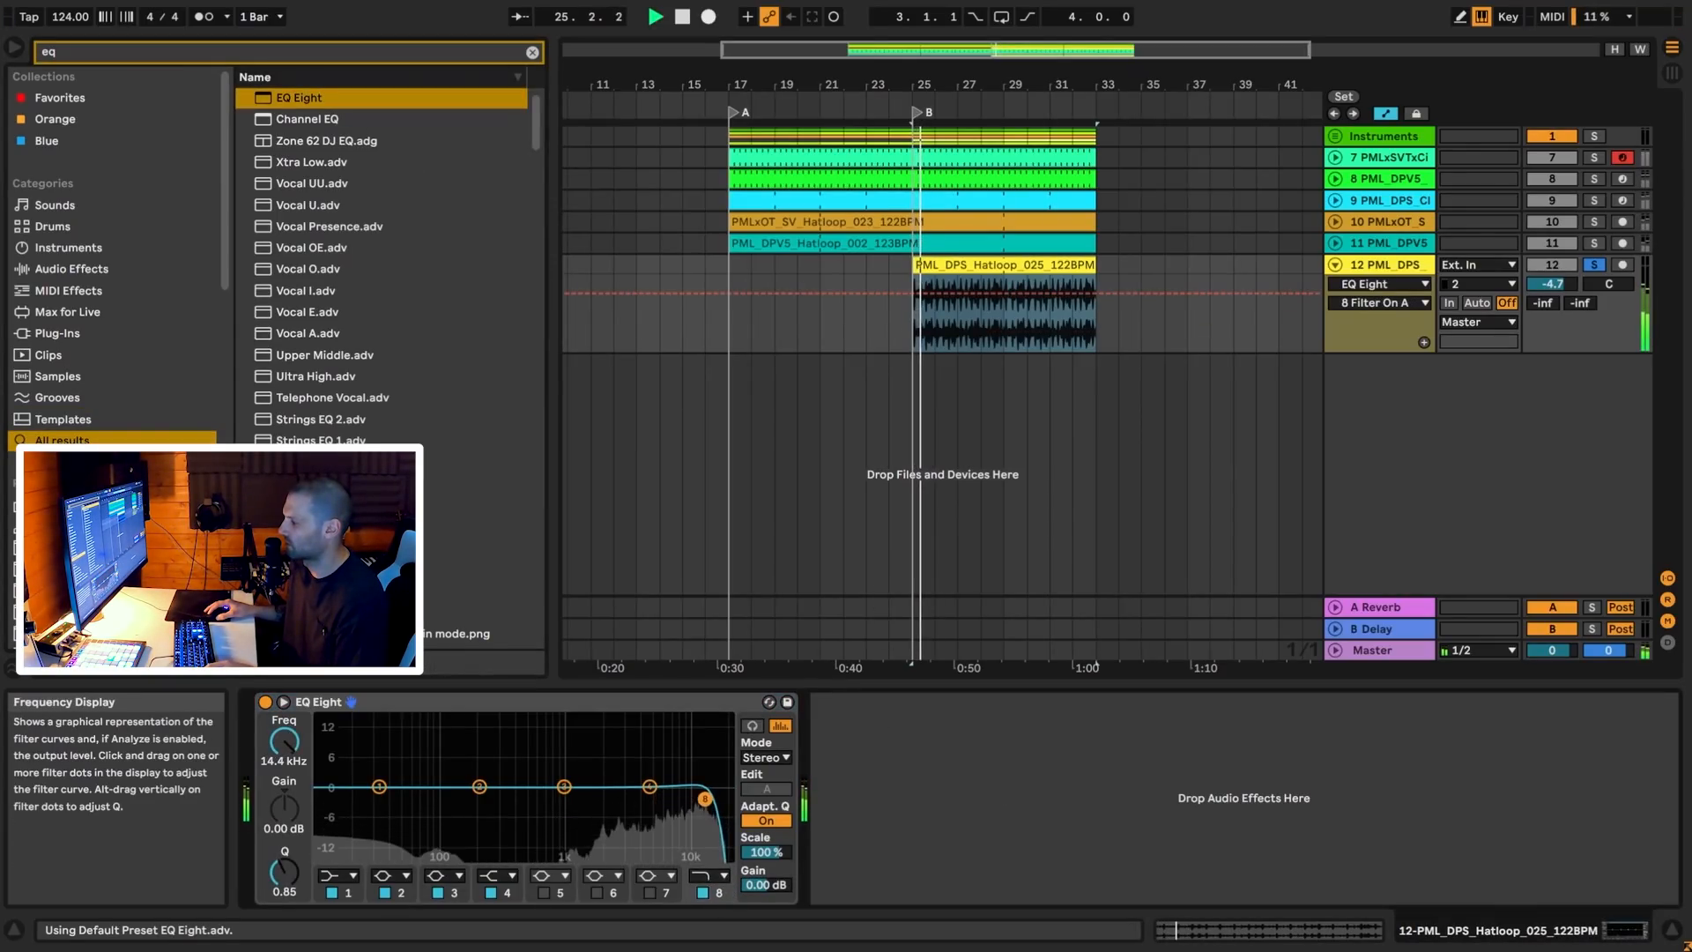
left_click(353, 875)
left_click(340, 757)
key("space")
left_click_drag(569, 804, 583, 808)
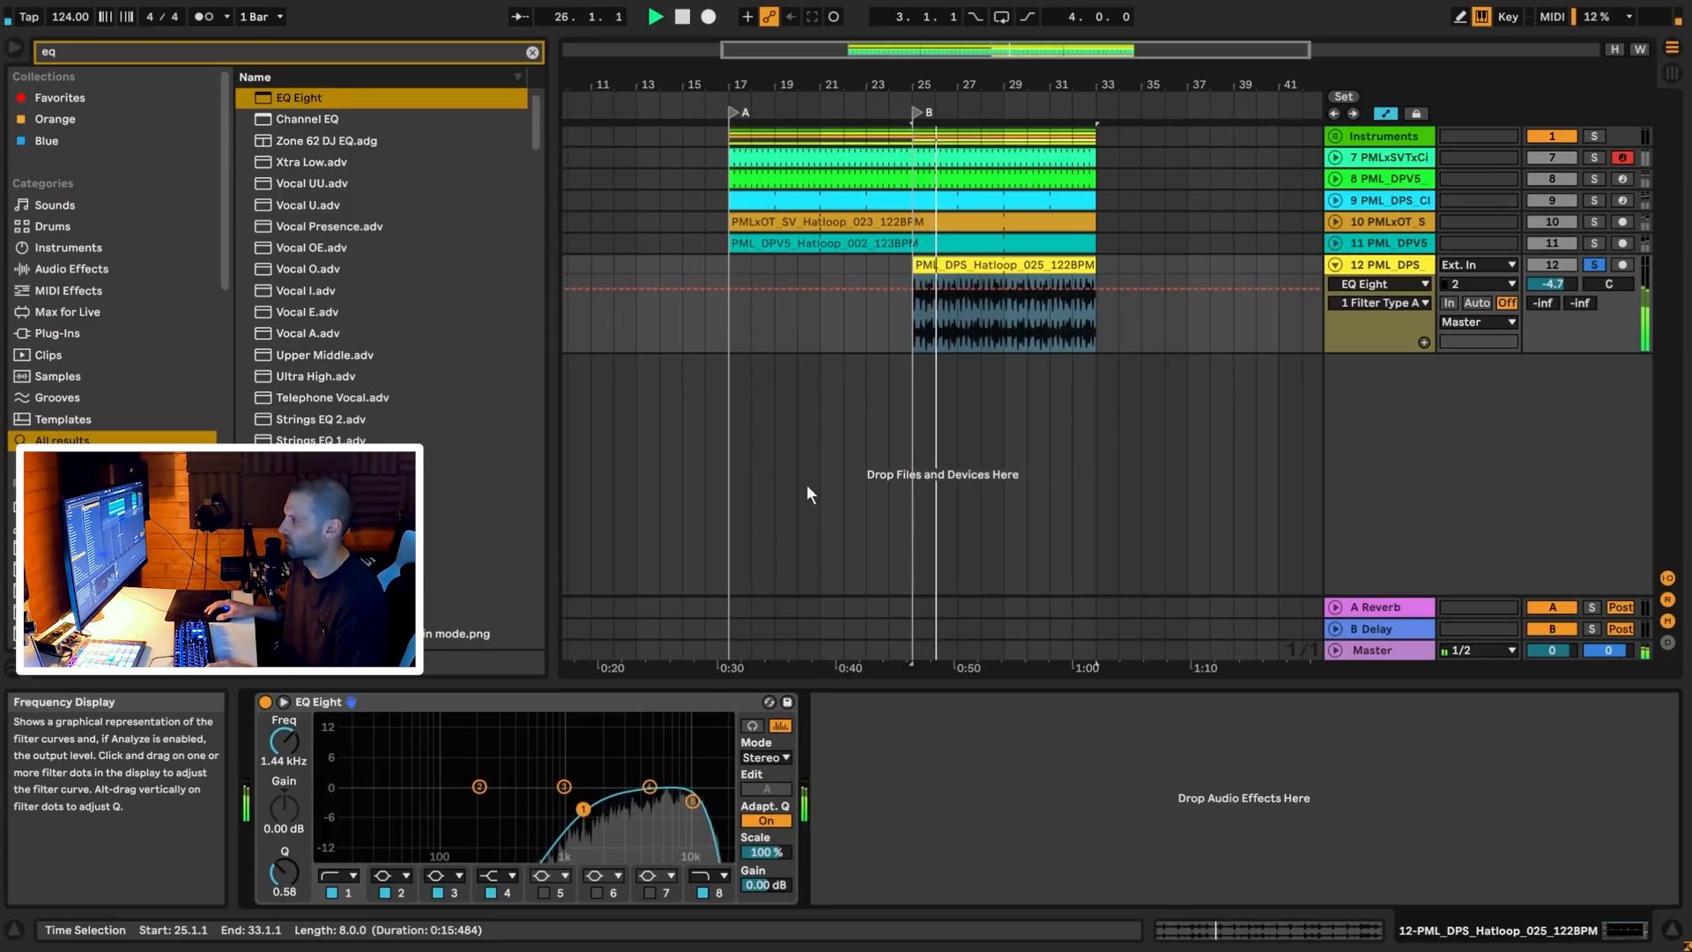
key("space")
Search the browser for "auto", load Auto Pan onto track 12 and set its Amount to 44.4%
left_click(533, 52)
type("auto")
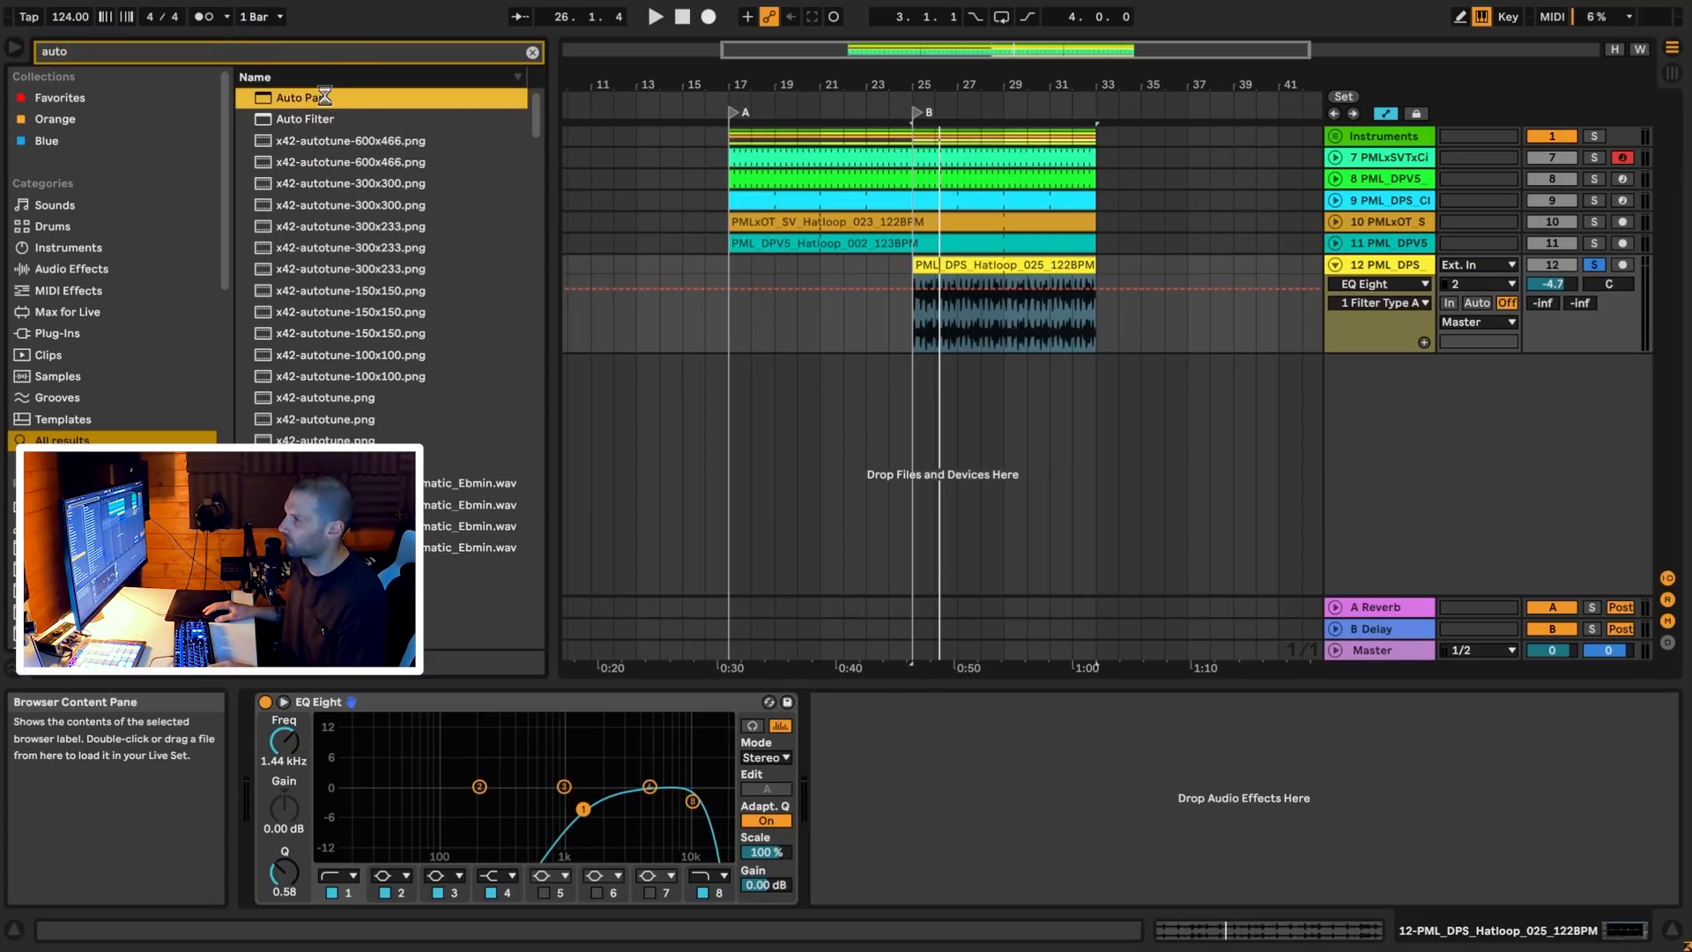
key("space")
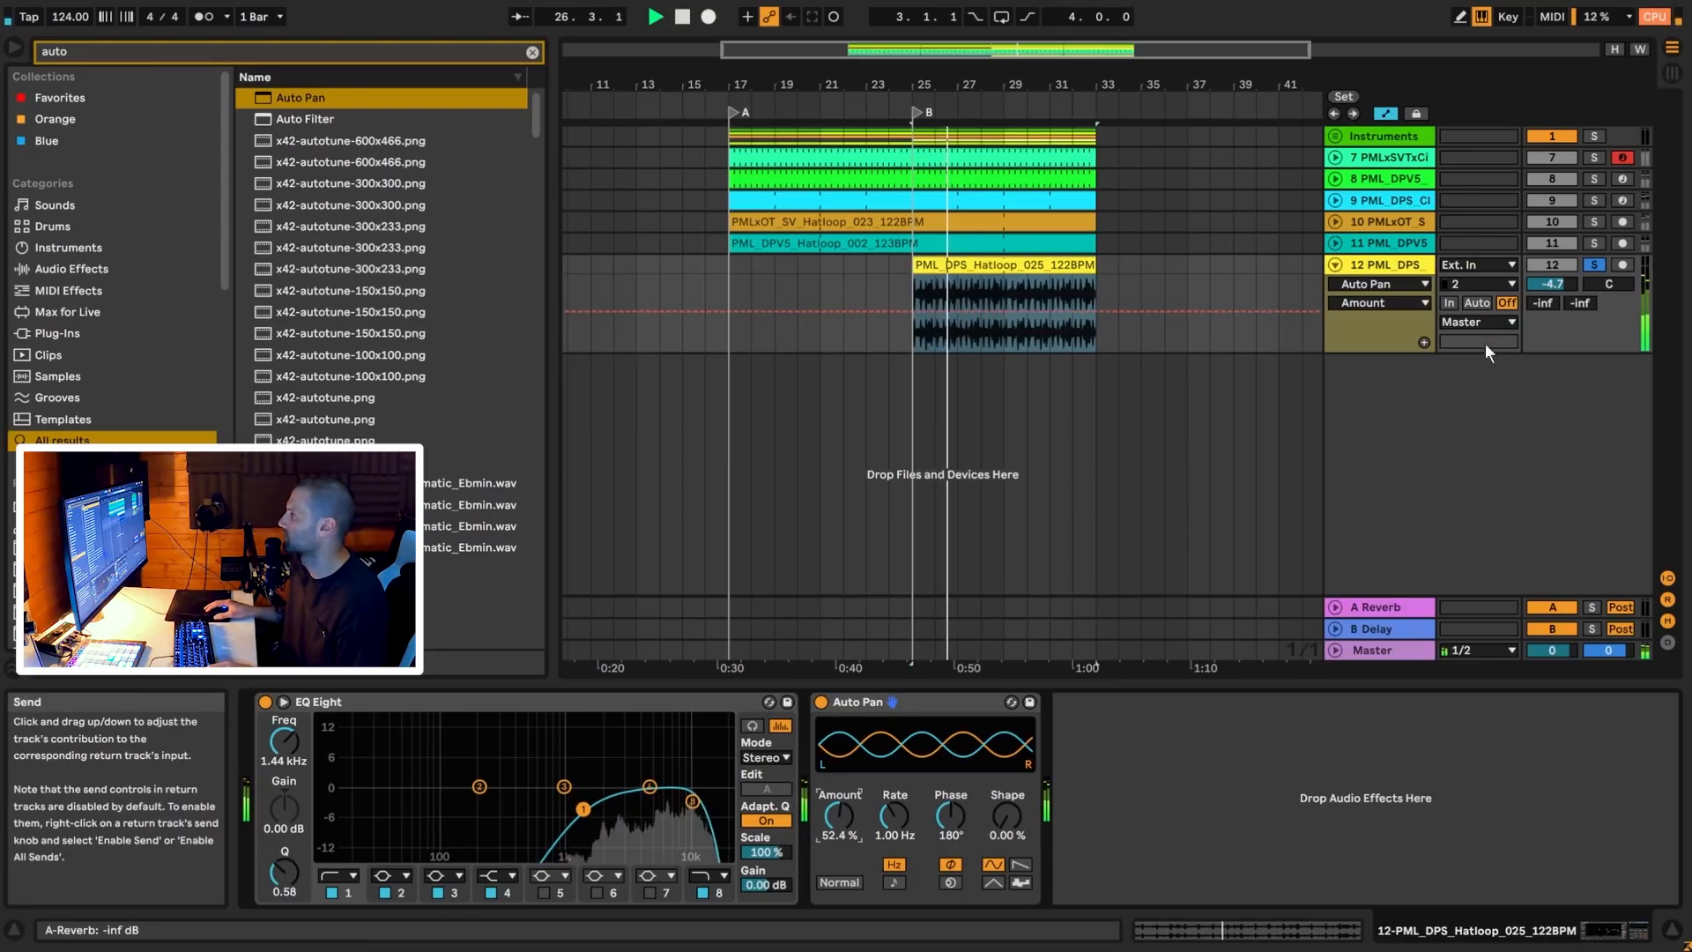
left_click_drag(856, 827, 856, 837)
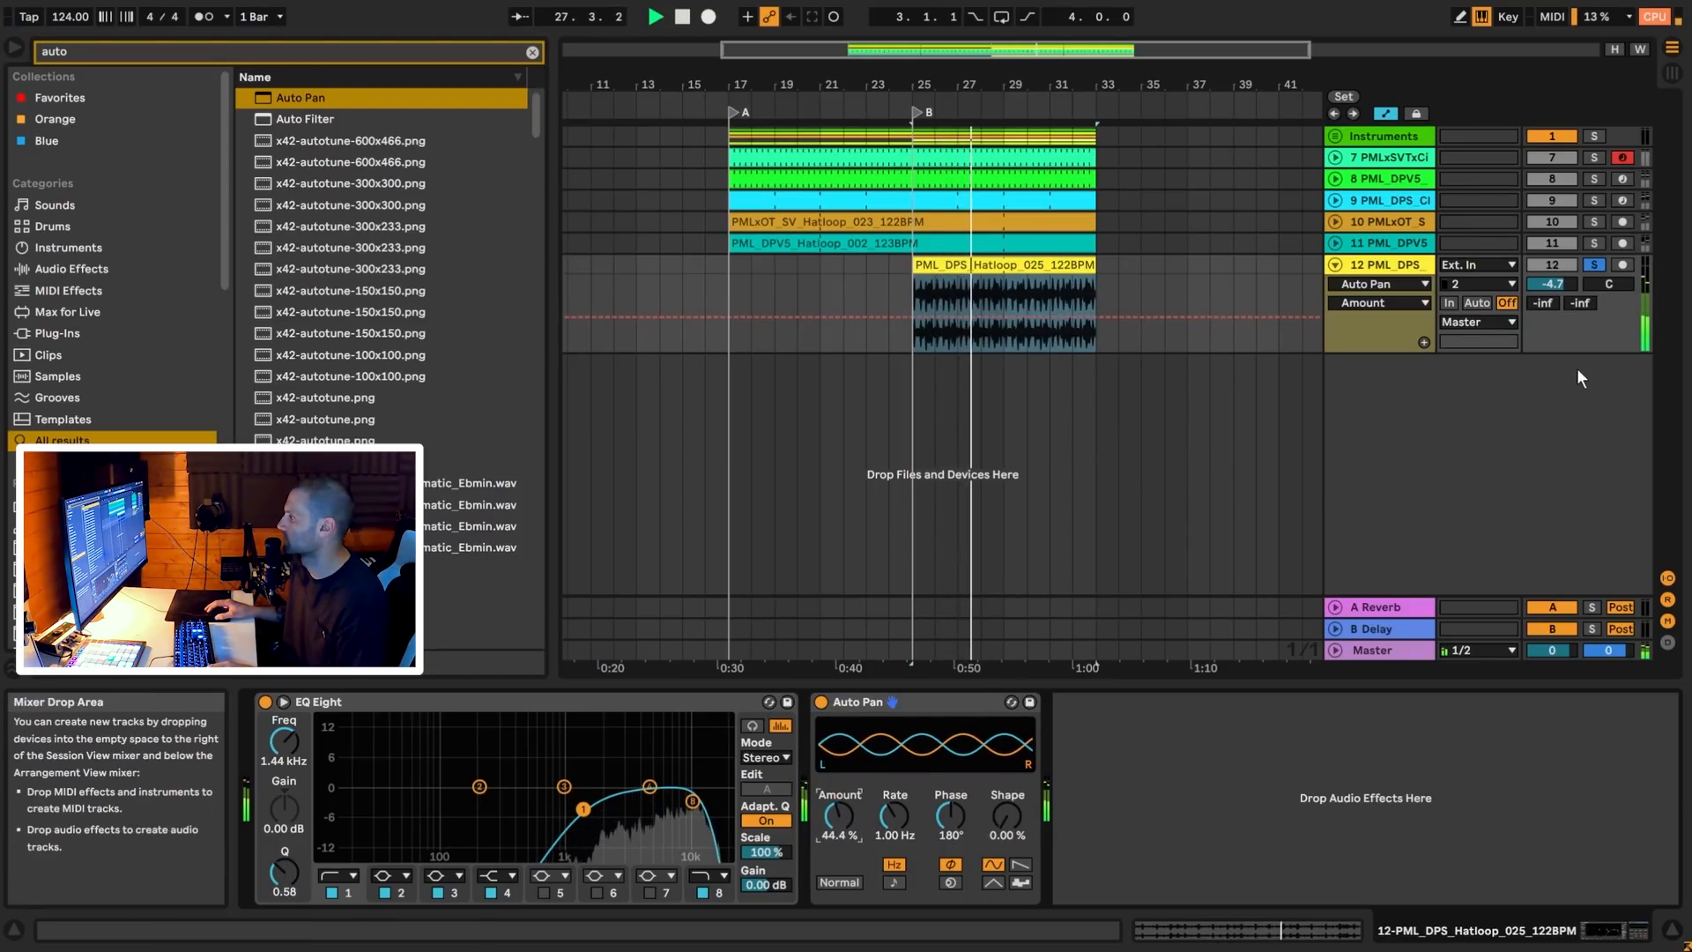
Unsolo track 12, lower its volume to -6.5 dB during full-mix playback and fold the track
left_click(1552, 284)
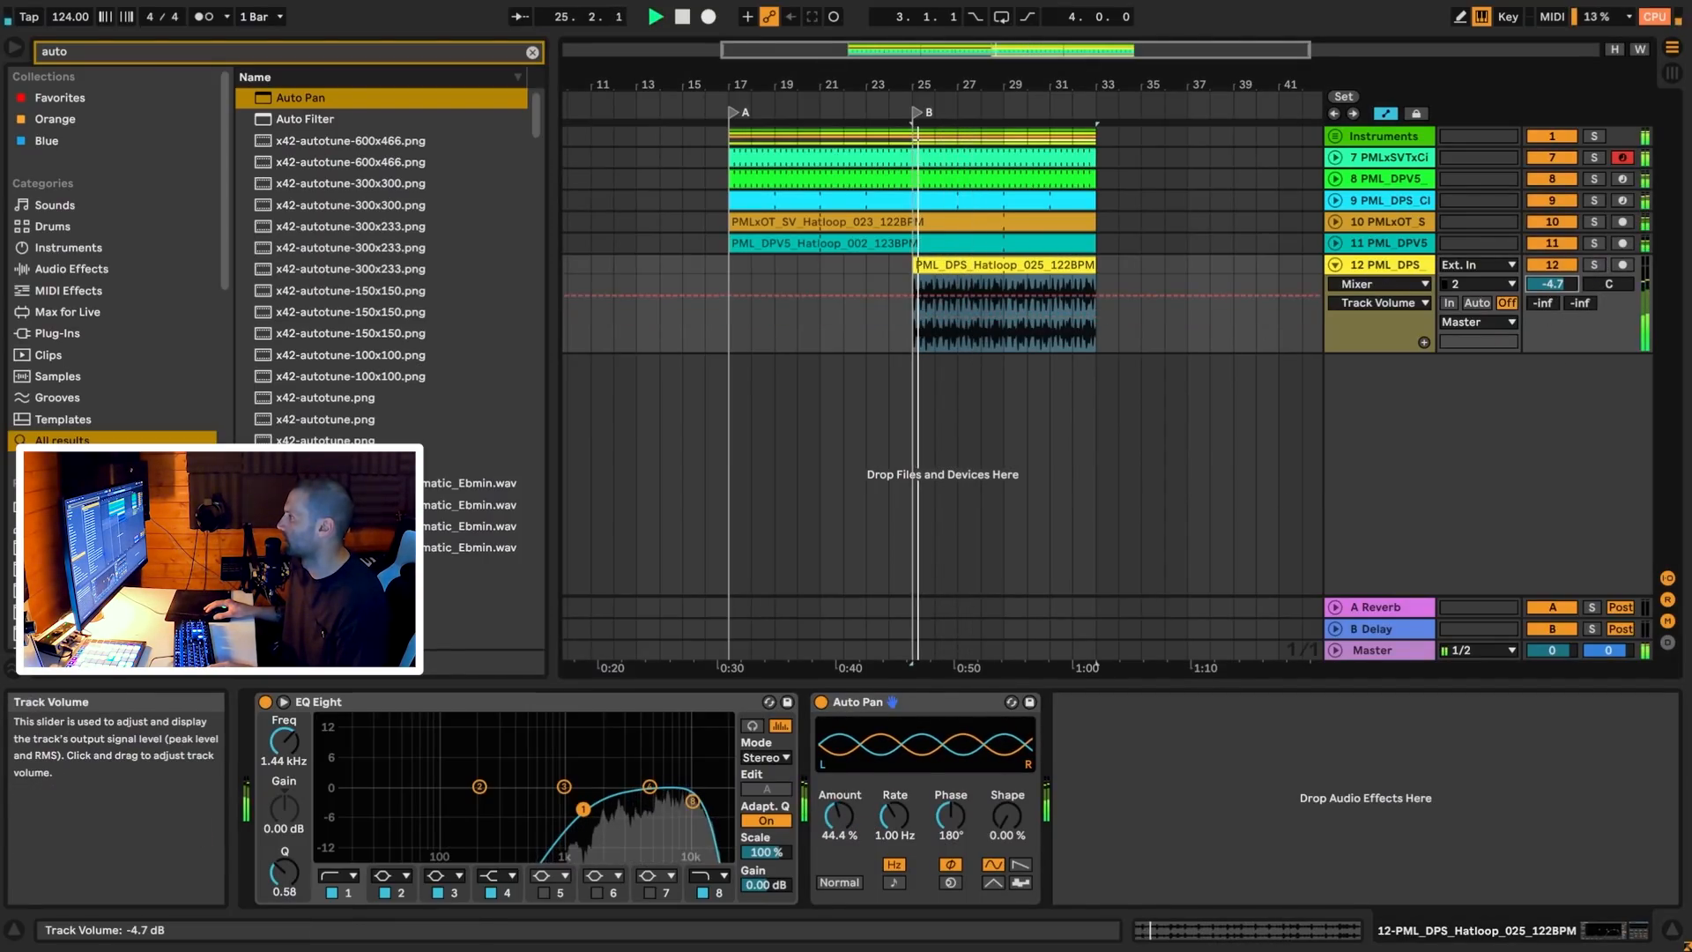
mouse_move(1552, 284)
left_mouse_down()
mouse_move(1552, 298)
mouse_move(1539, 285)
left_mouse_up()
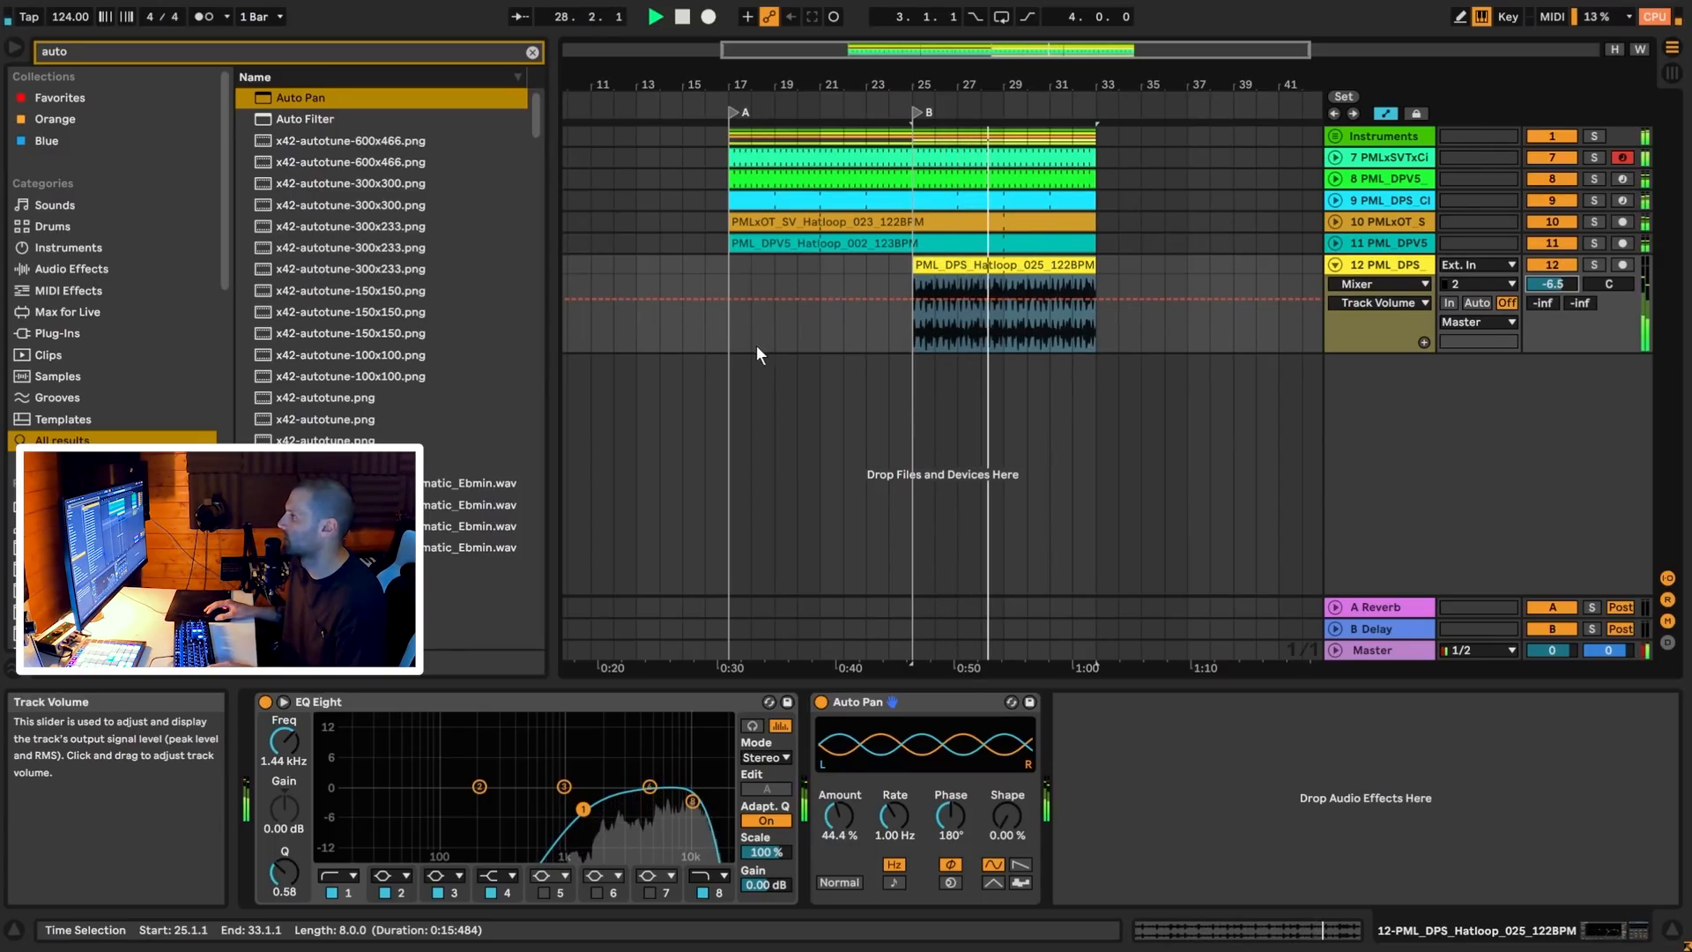
key("space")
left_click(1004, 301)
key("ctrl+z")
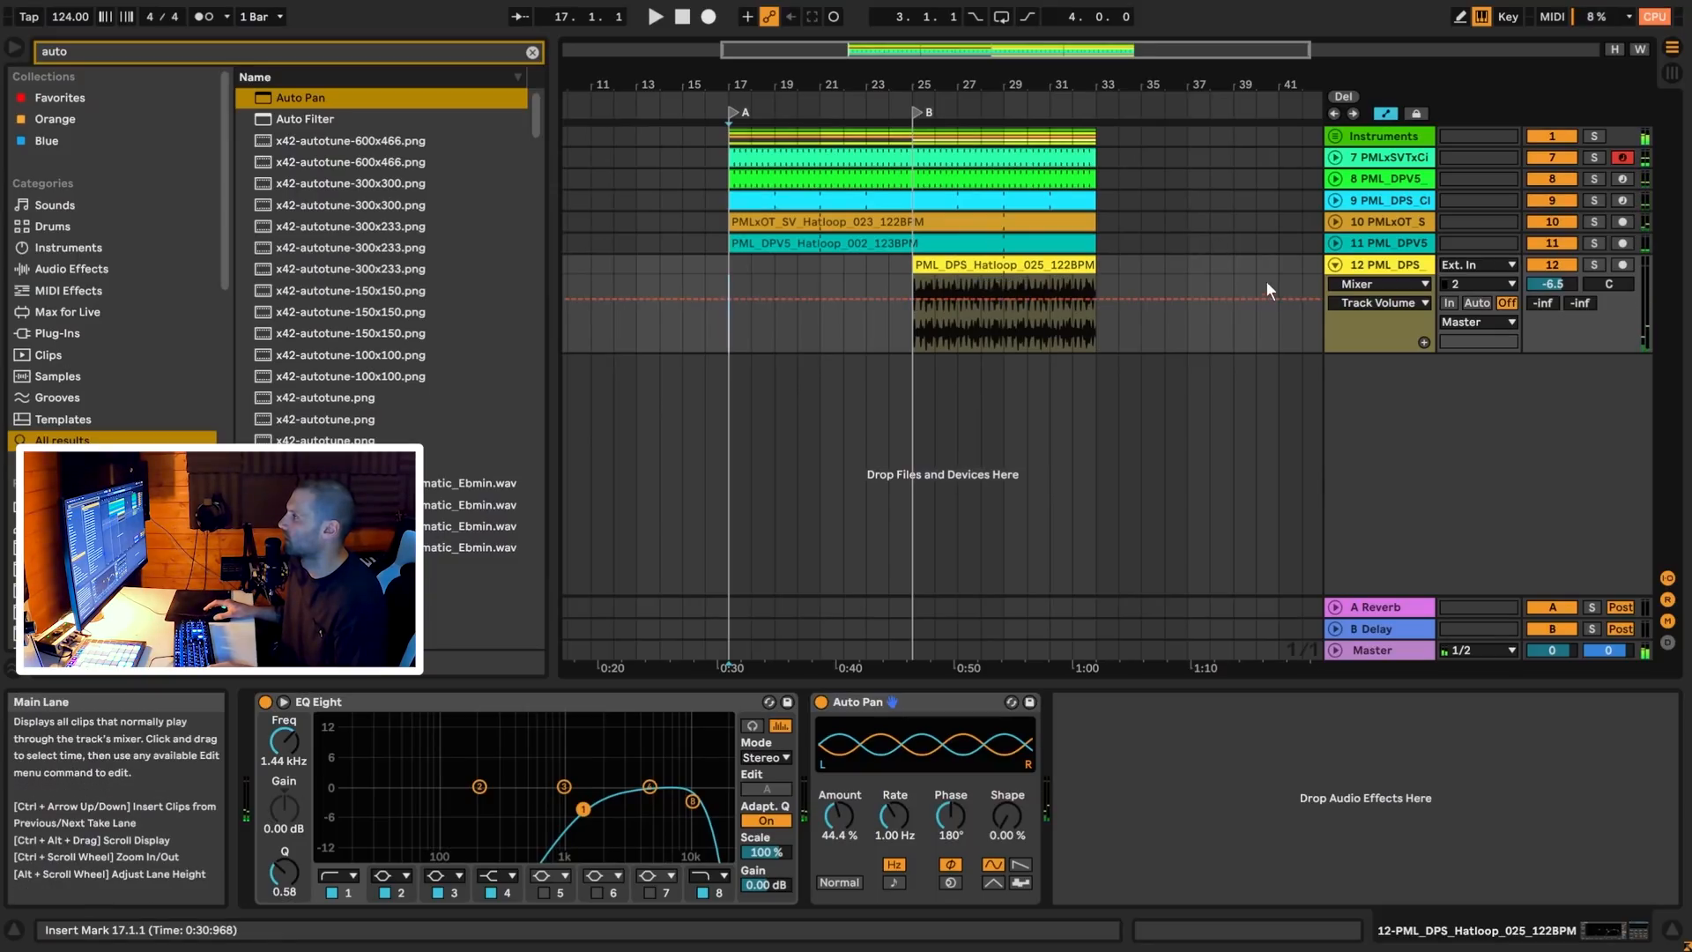
left_click(1335, 266)
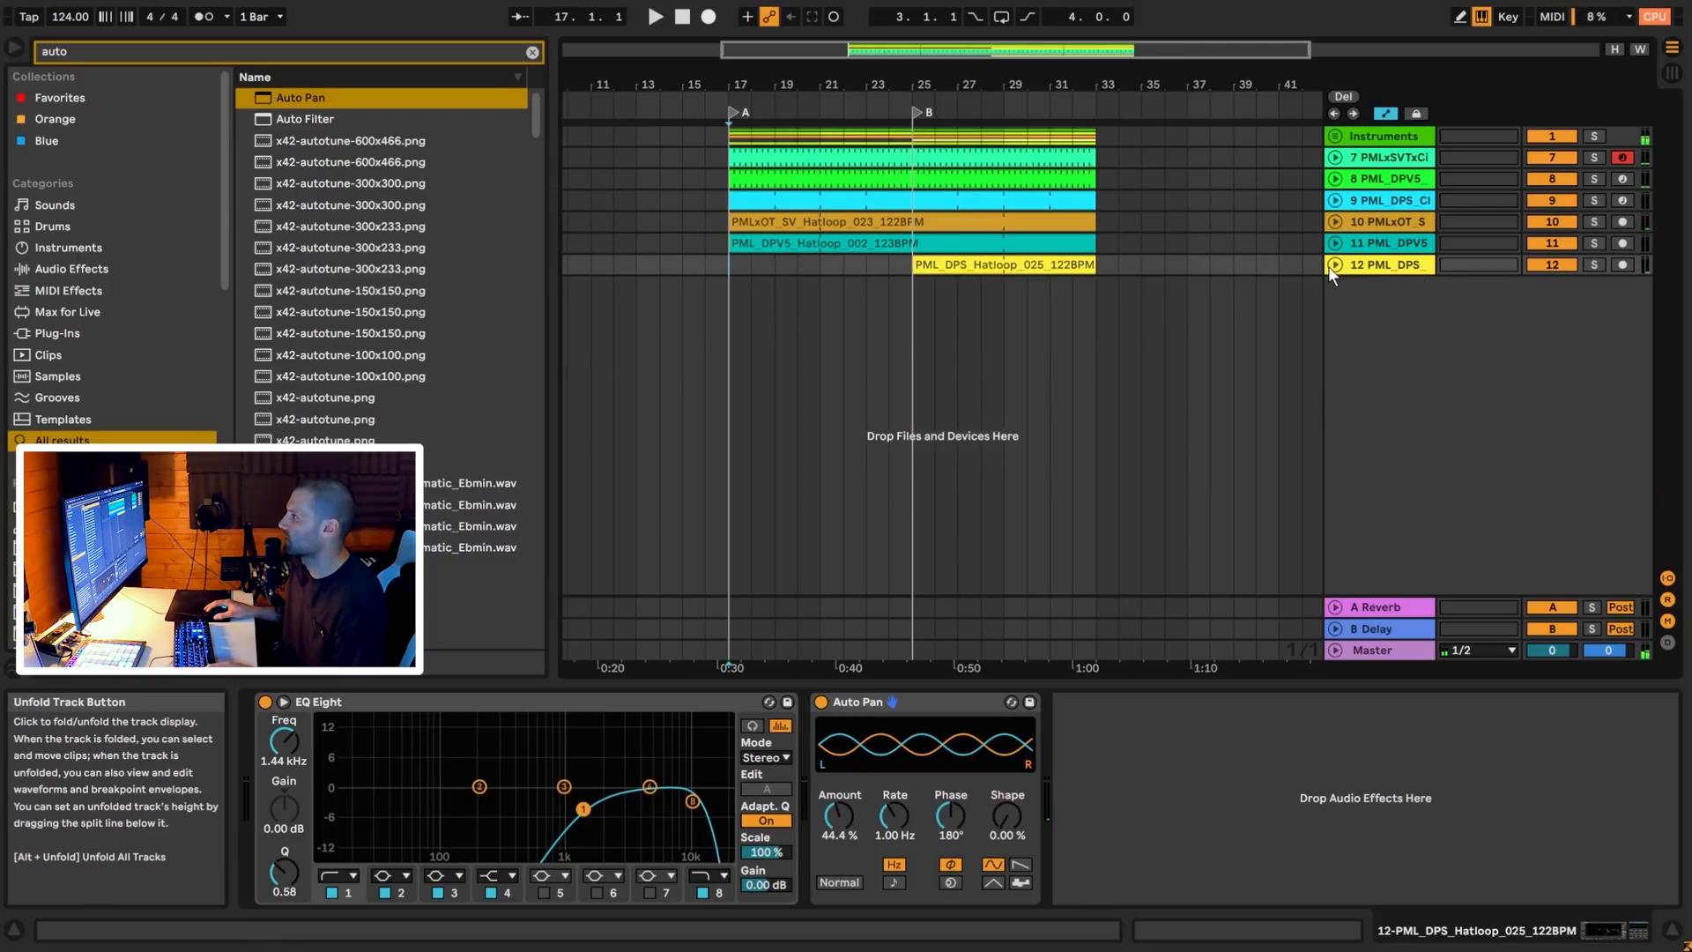
Unfold the Instruments group and insert a new audio track below track 6 Operator
left_click(1335, 137)
left_click(1376, 308)
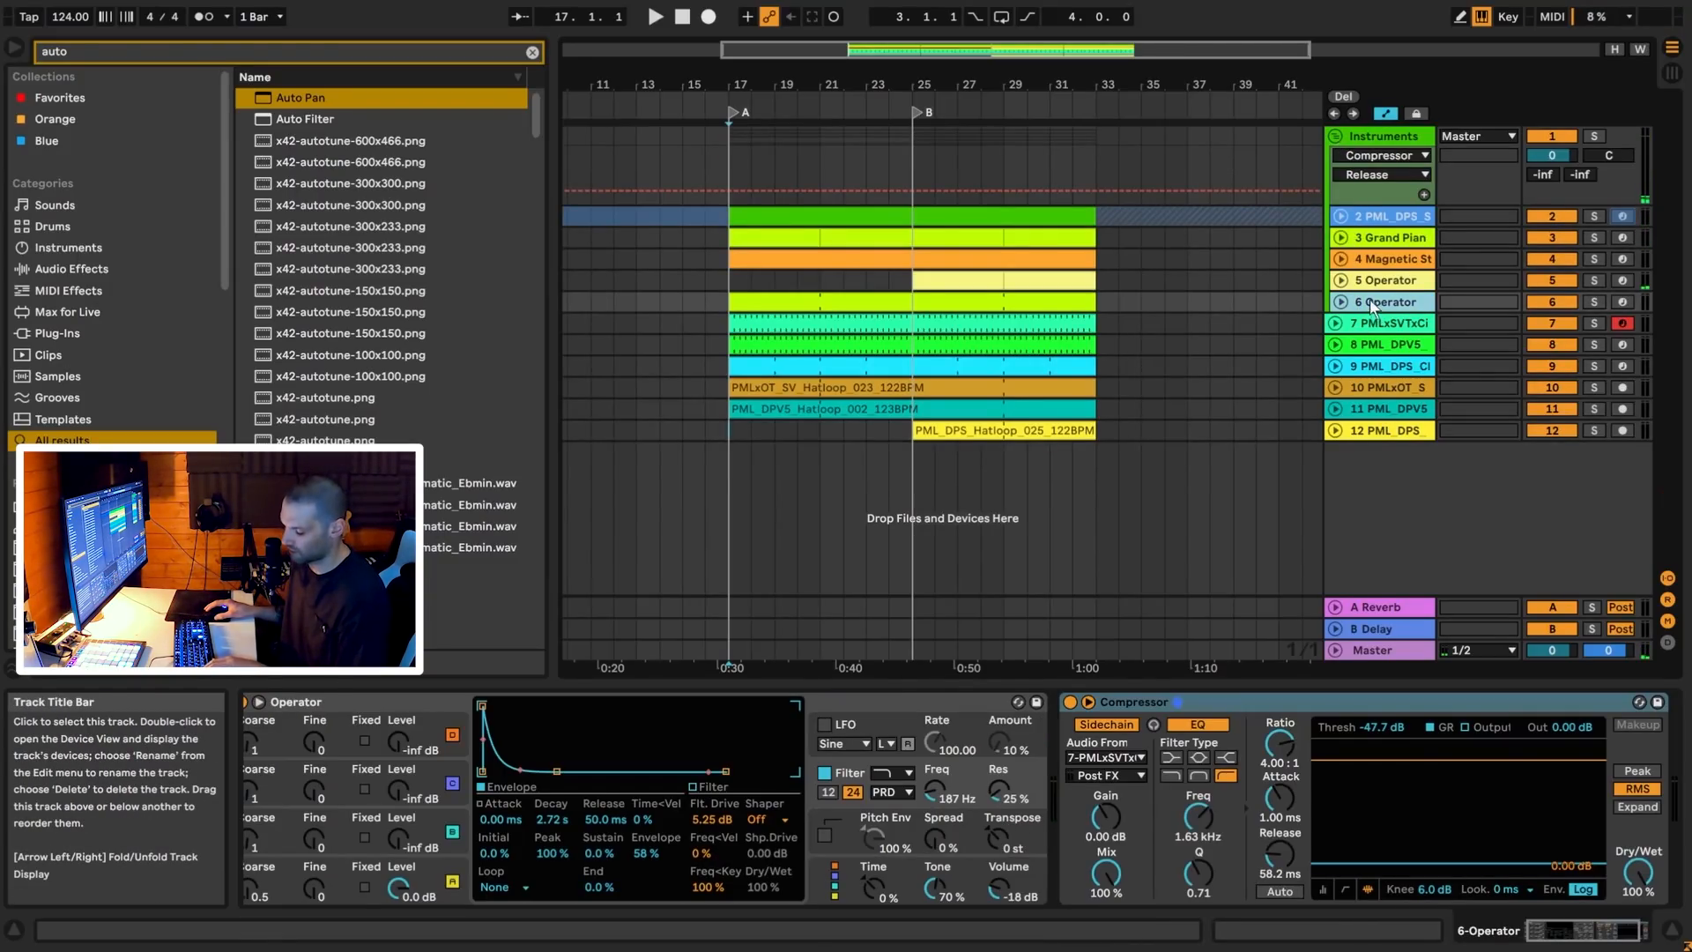
key("ctrl+t")
left_click_drag(944, 50, 944, 128)
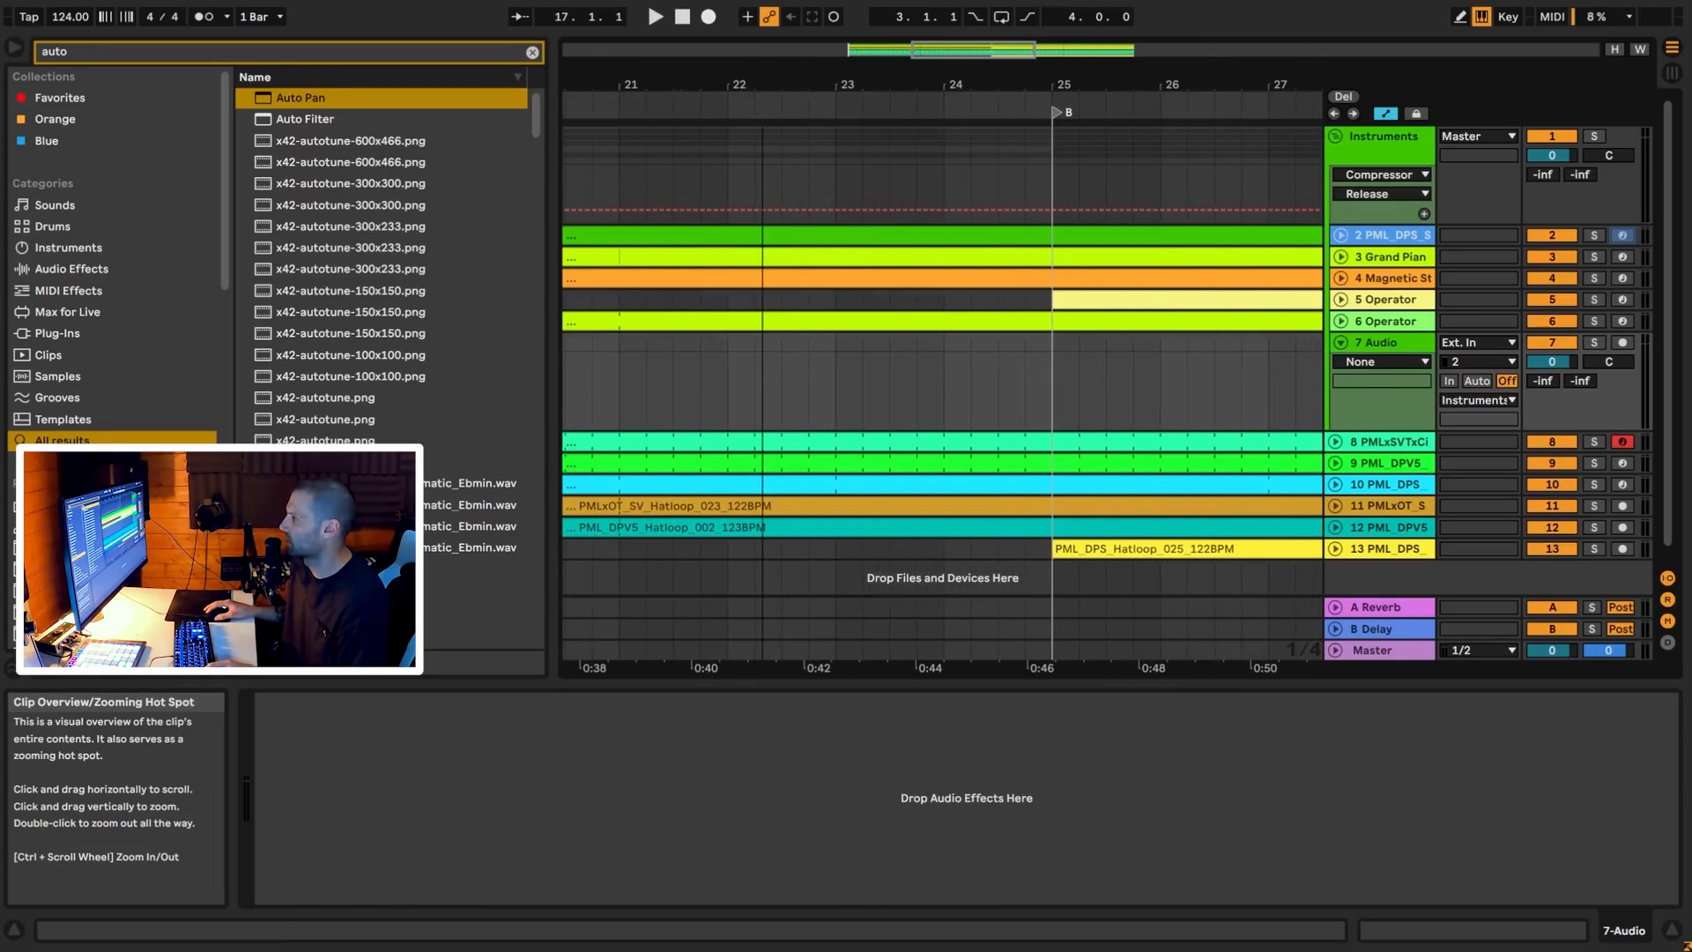
Remove the kick from 24.2.1 to 25.1.1 on track 8 and play the break from bar 24
left_click(992, 439)
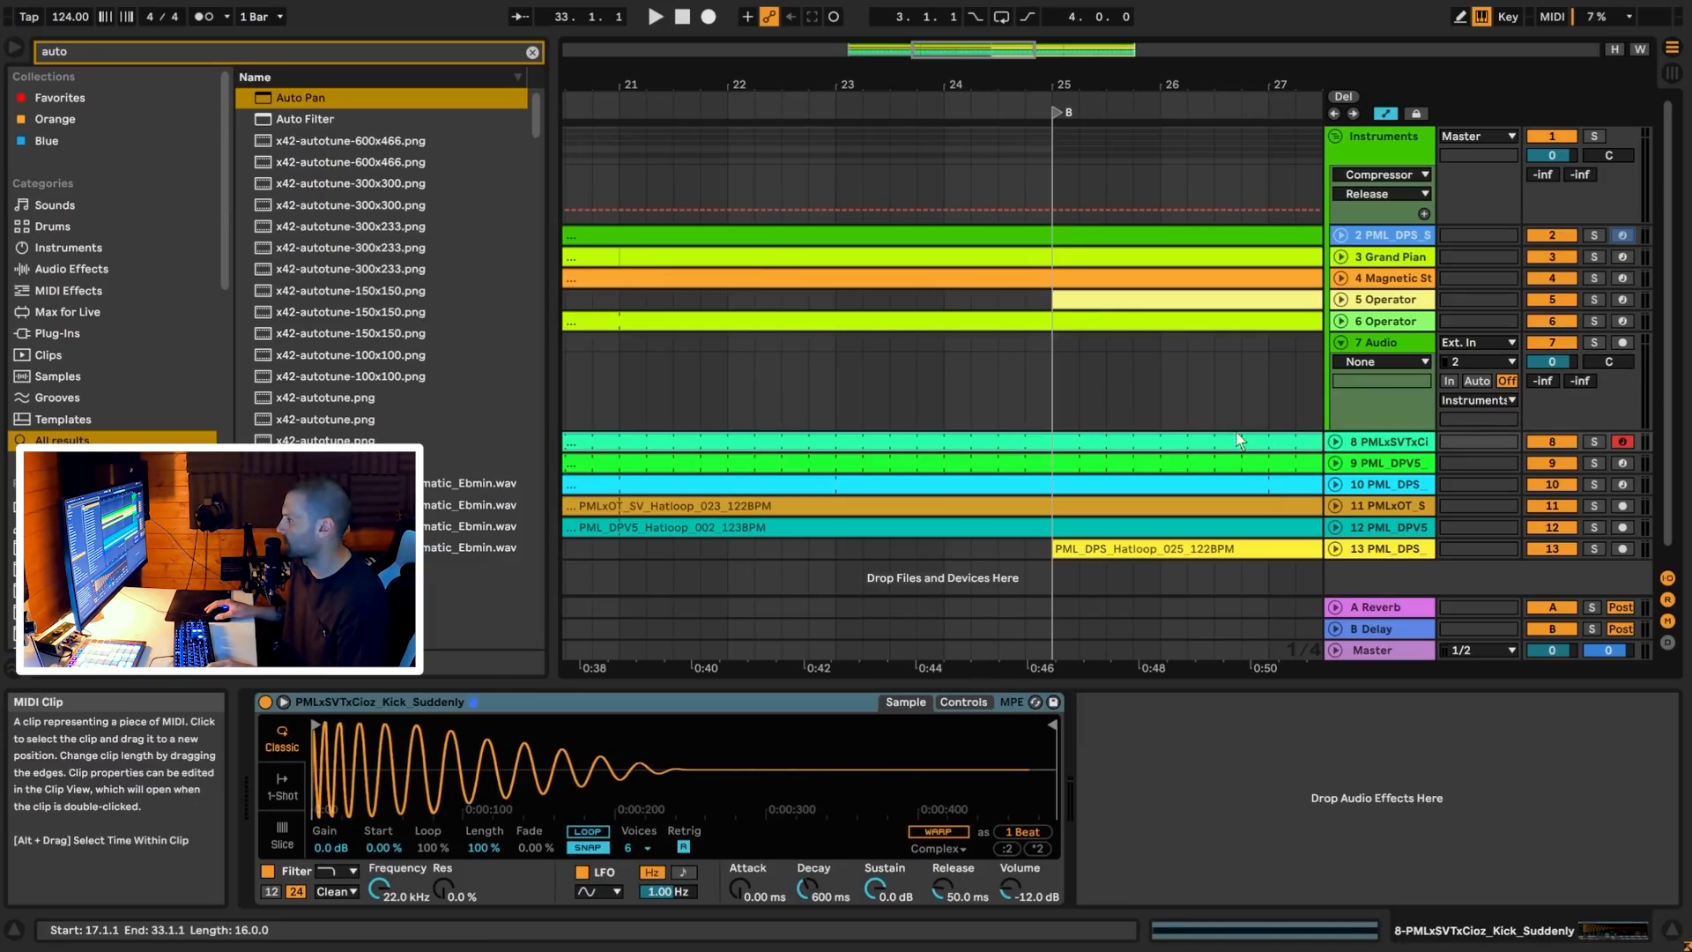
left_click(1332, 442)
left_click(1057, 505)
left_click_drag(1042, 445, 966, 445)
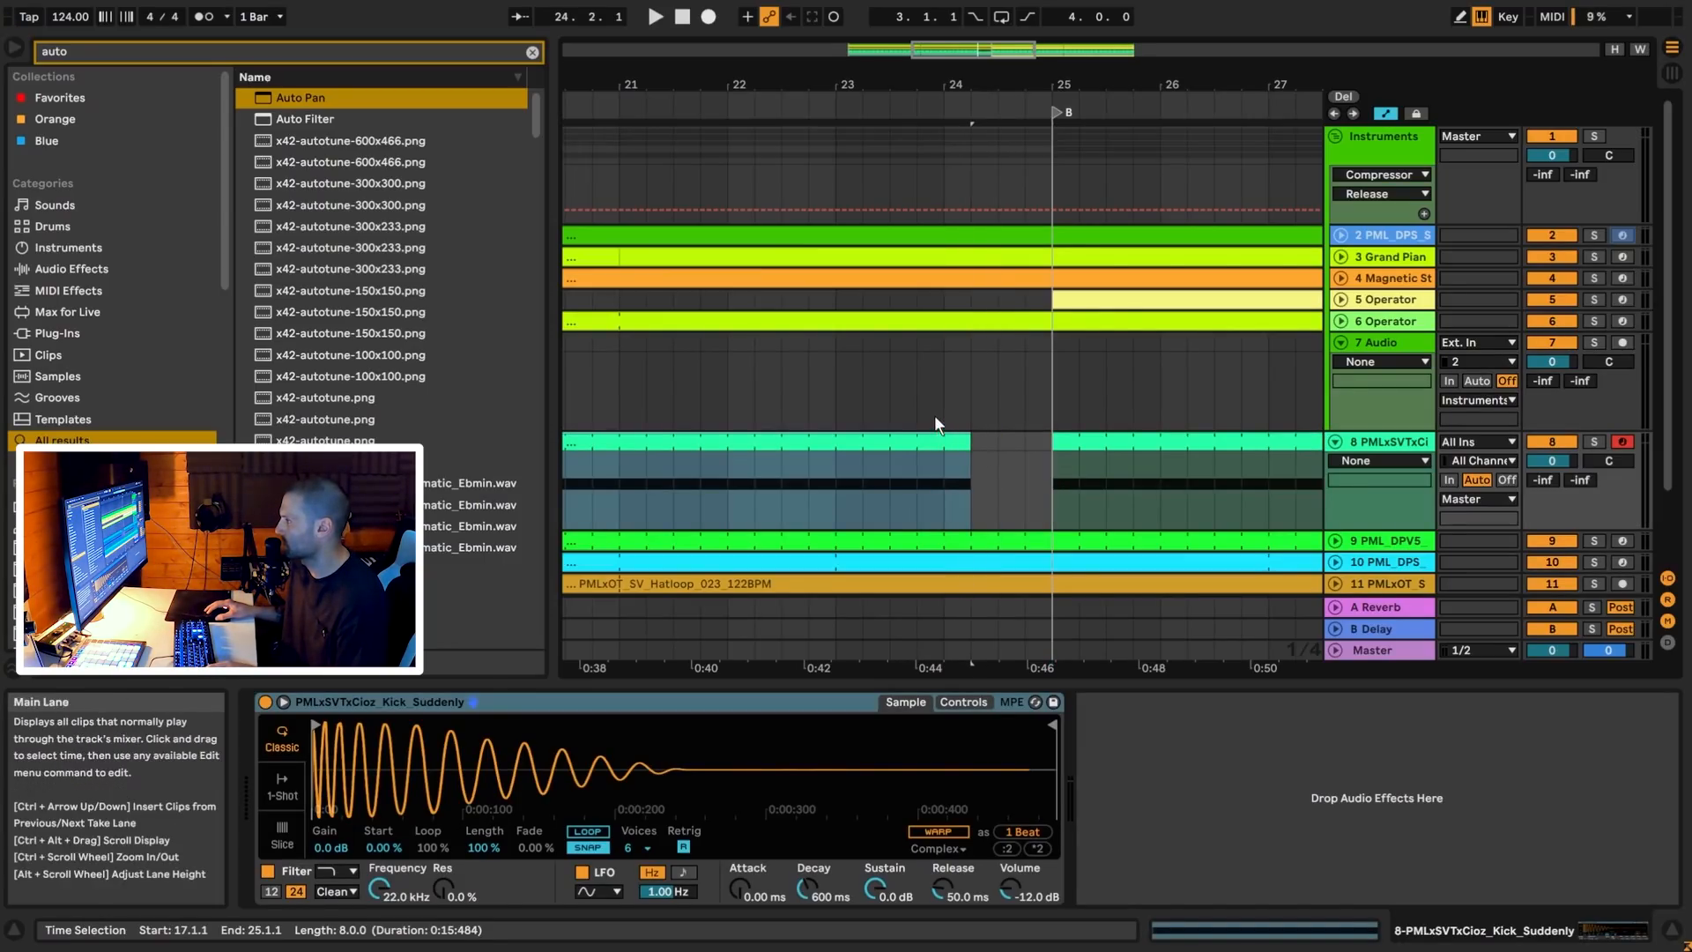
left_click(937, 420)
key("space")
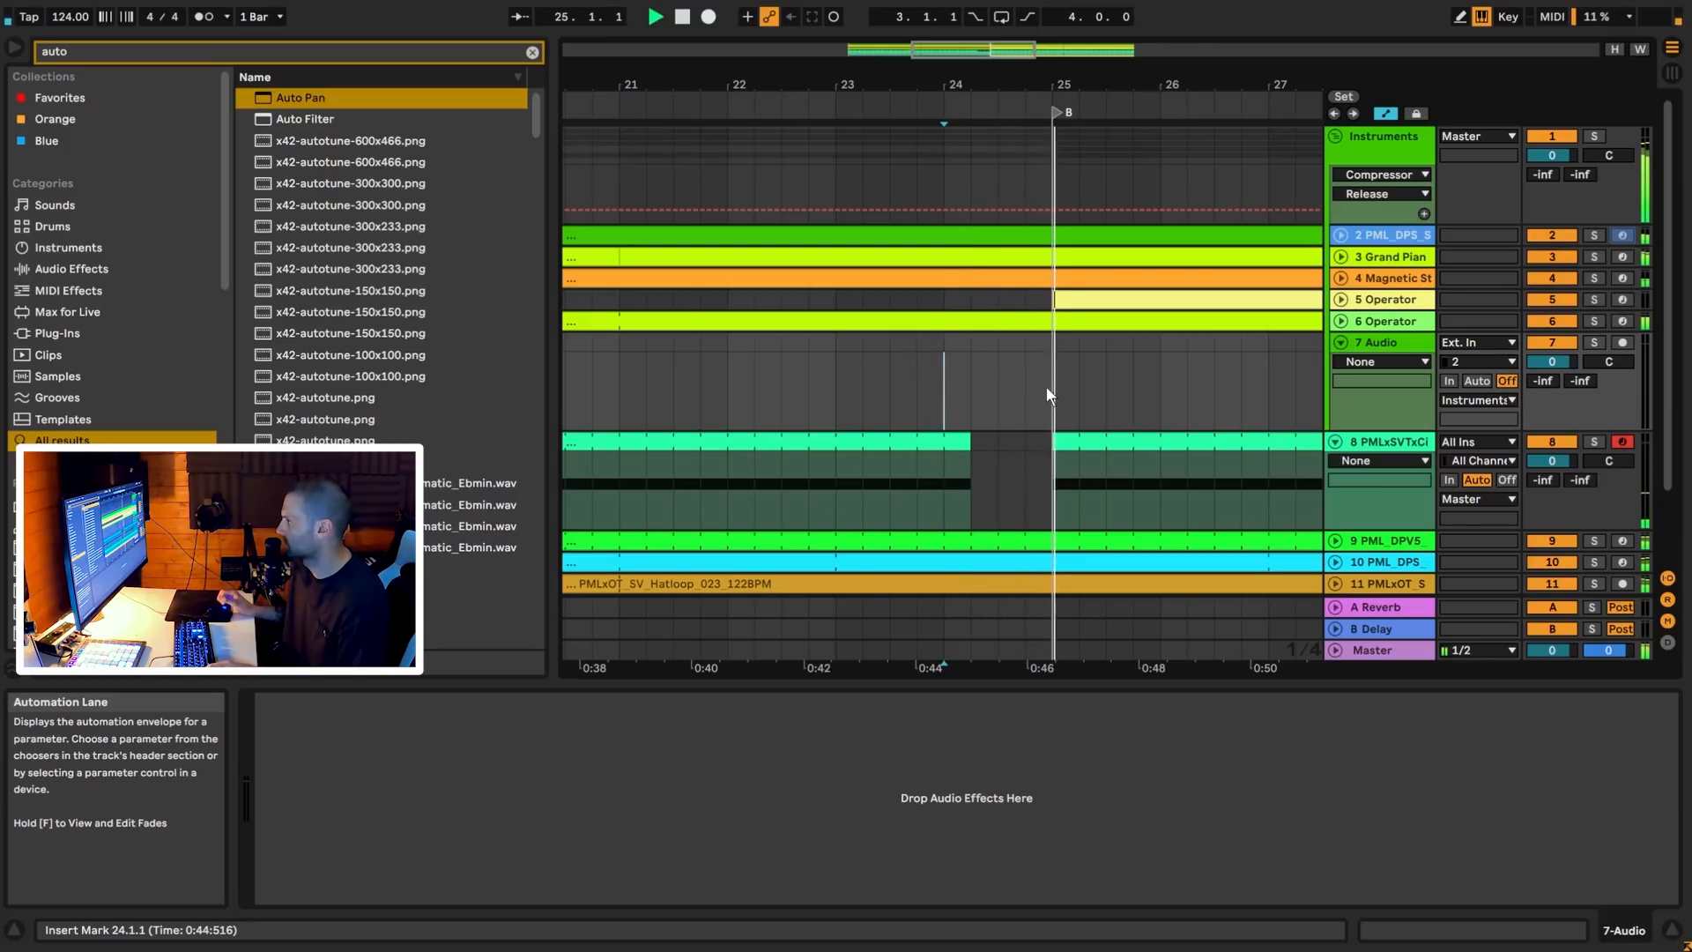
Stop playback with the insert position at bar 25, unfold track 13 and lower its volume to -8.4 dB
left_click(1061, 356)
key("space")
scroll(1354, 518, "down", 2)
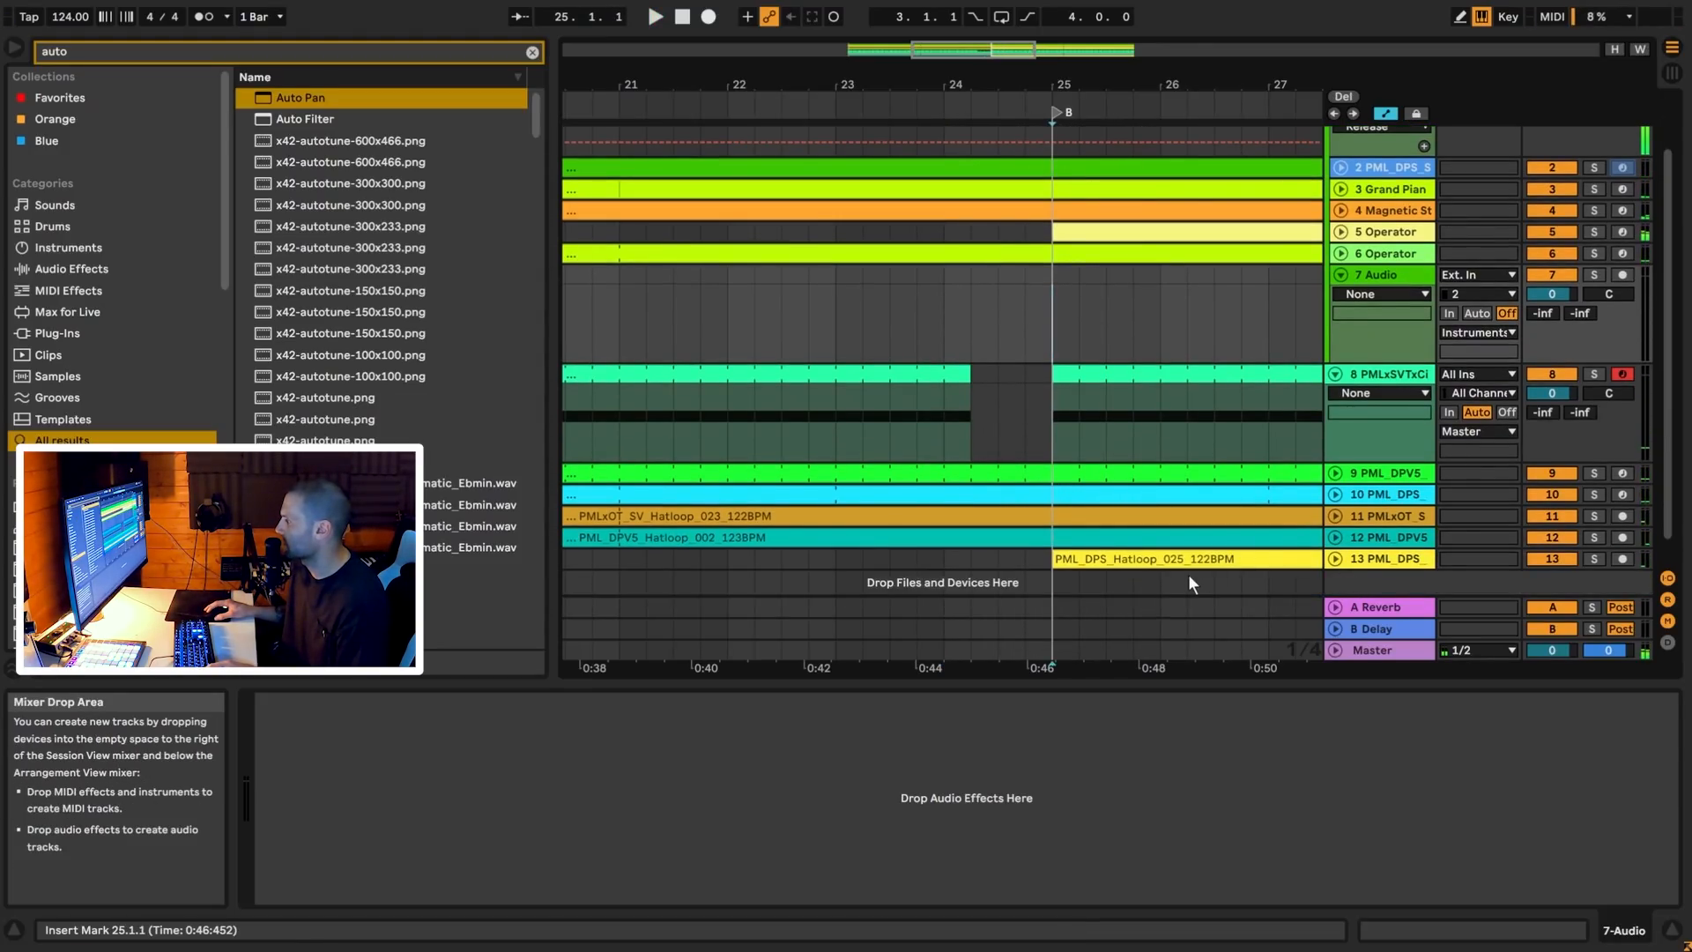
left_click(1335, 558)
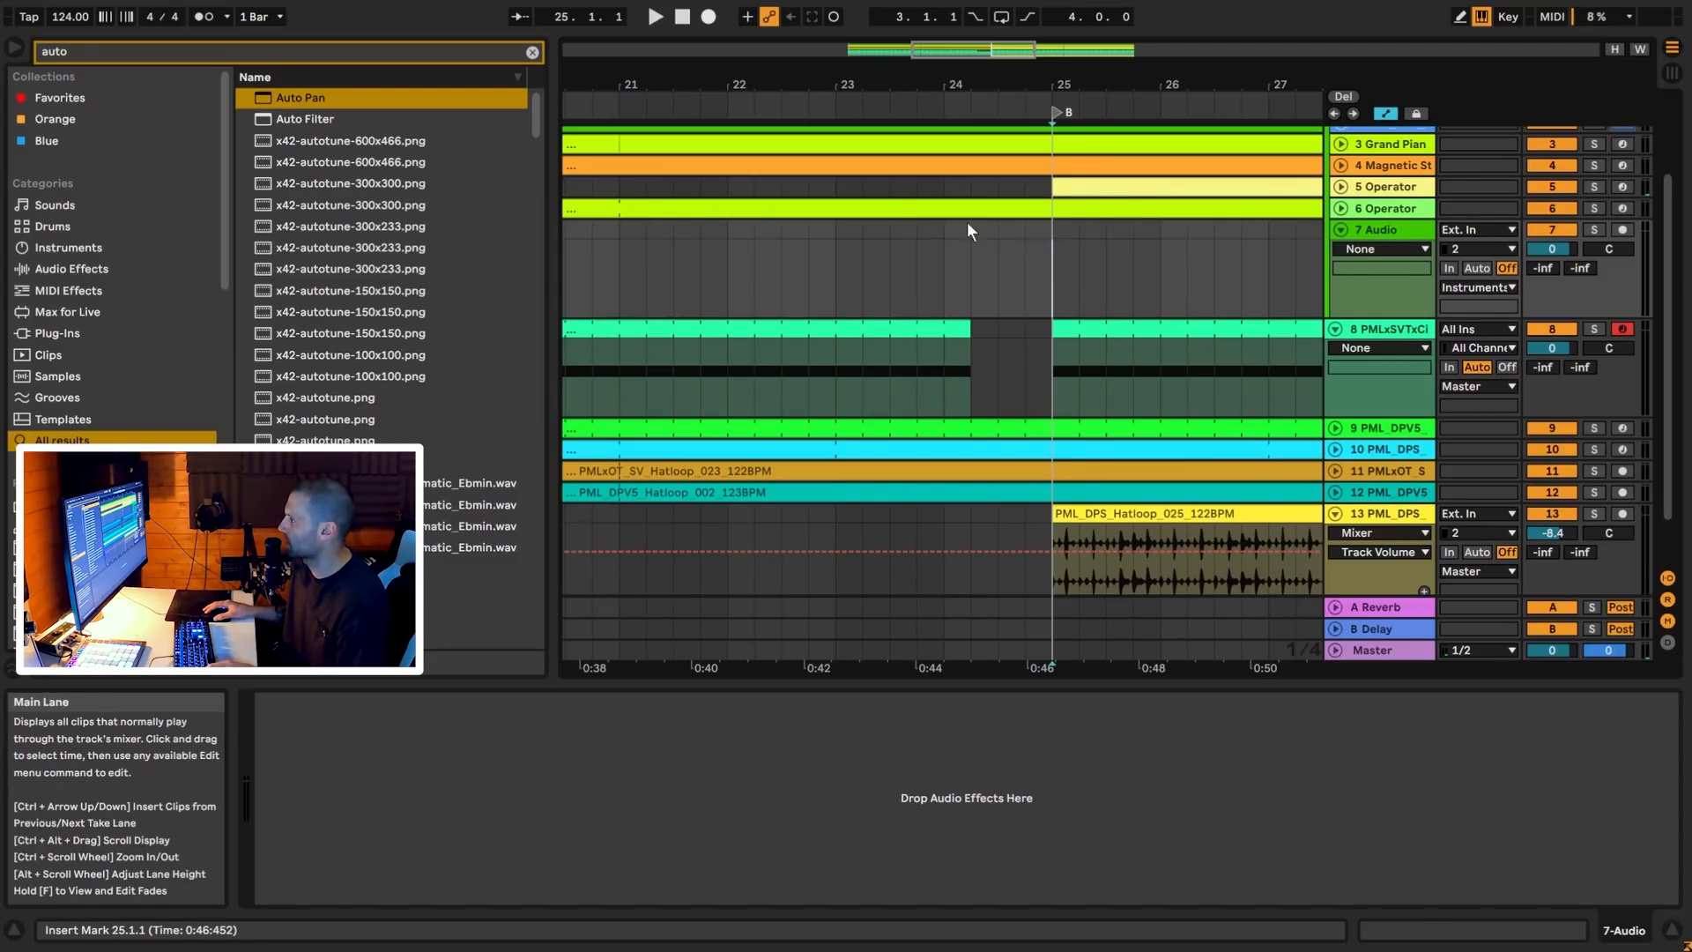
Place PML_DPV5_CRASH_17.wav from the sample folder on track 7 at bar 25 and lower the track's volume to -6.1 dB
scroll(115, 264, "down", 2)
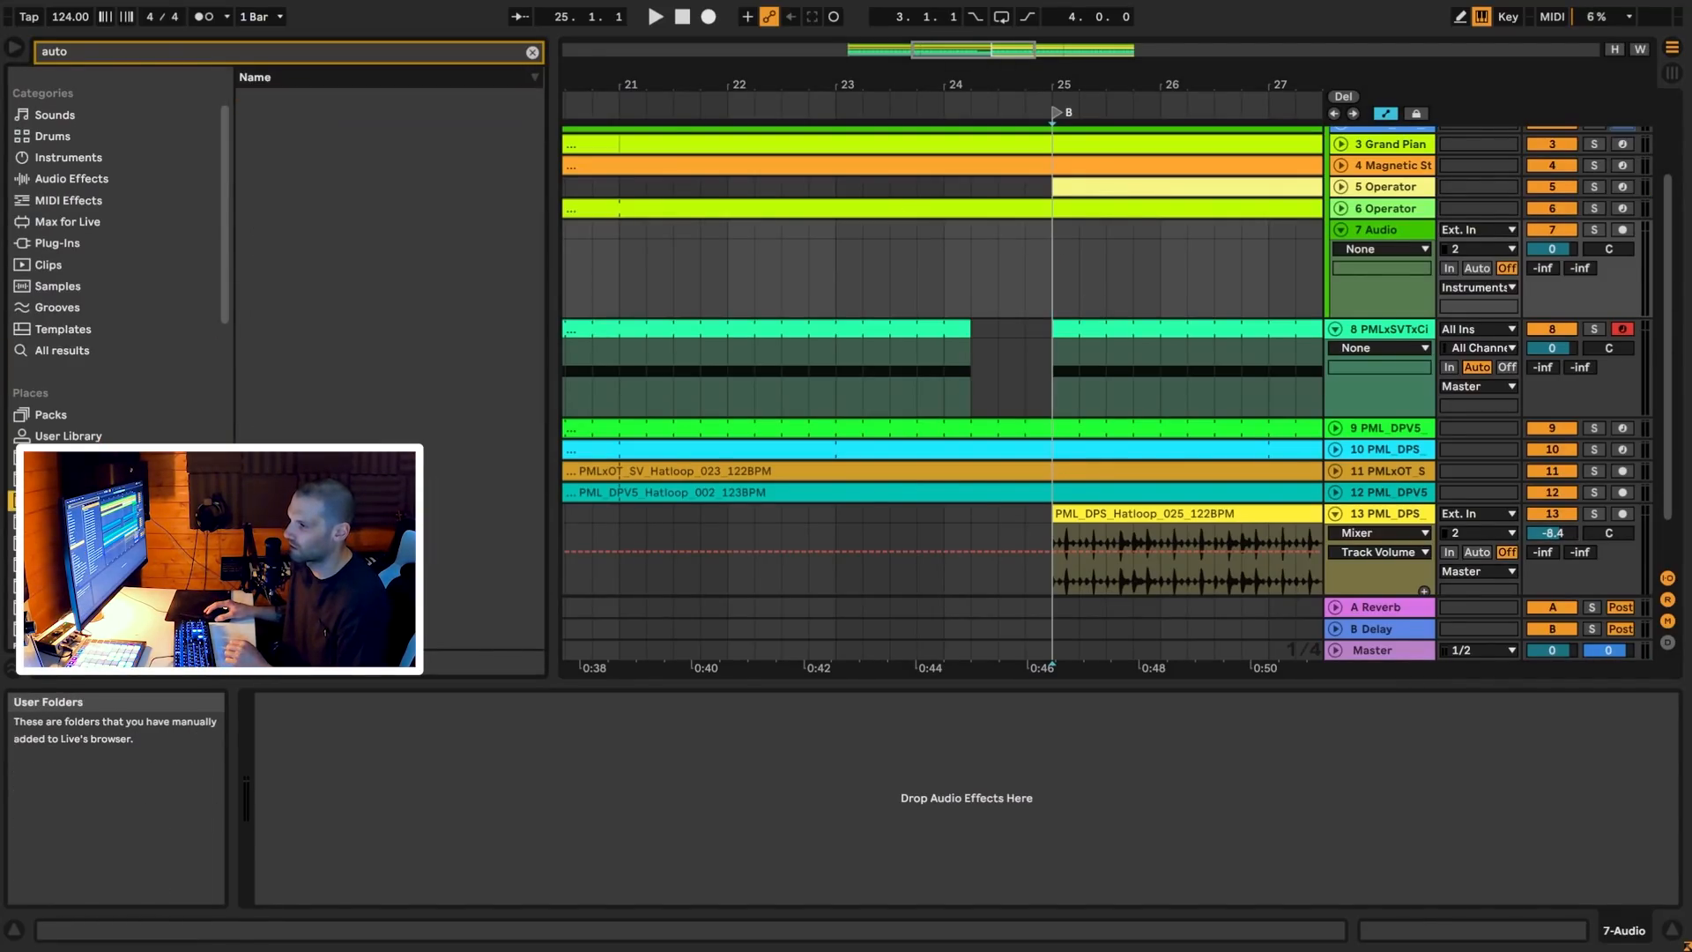
left_click(533, 52)
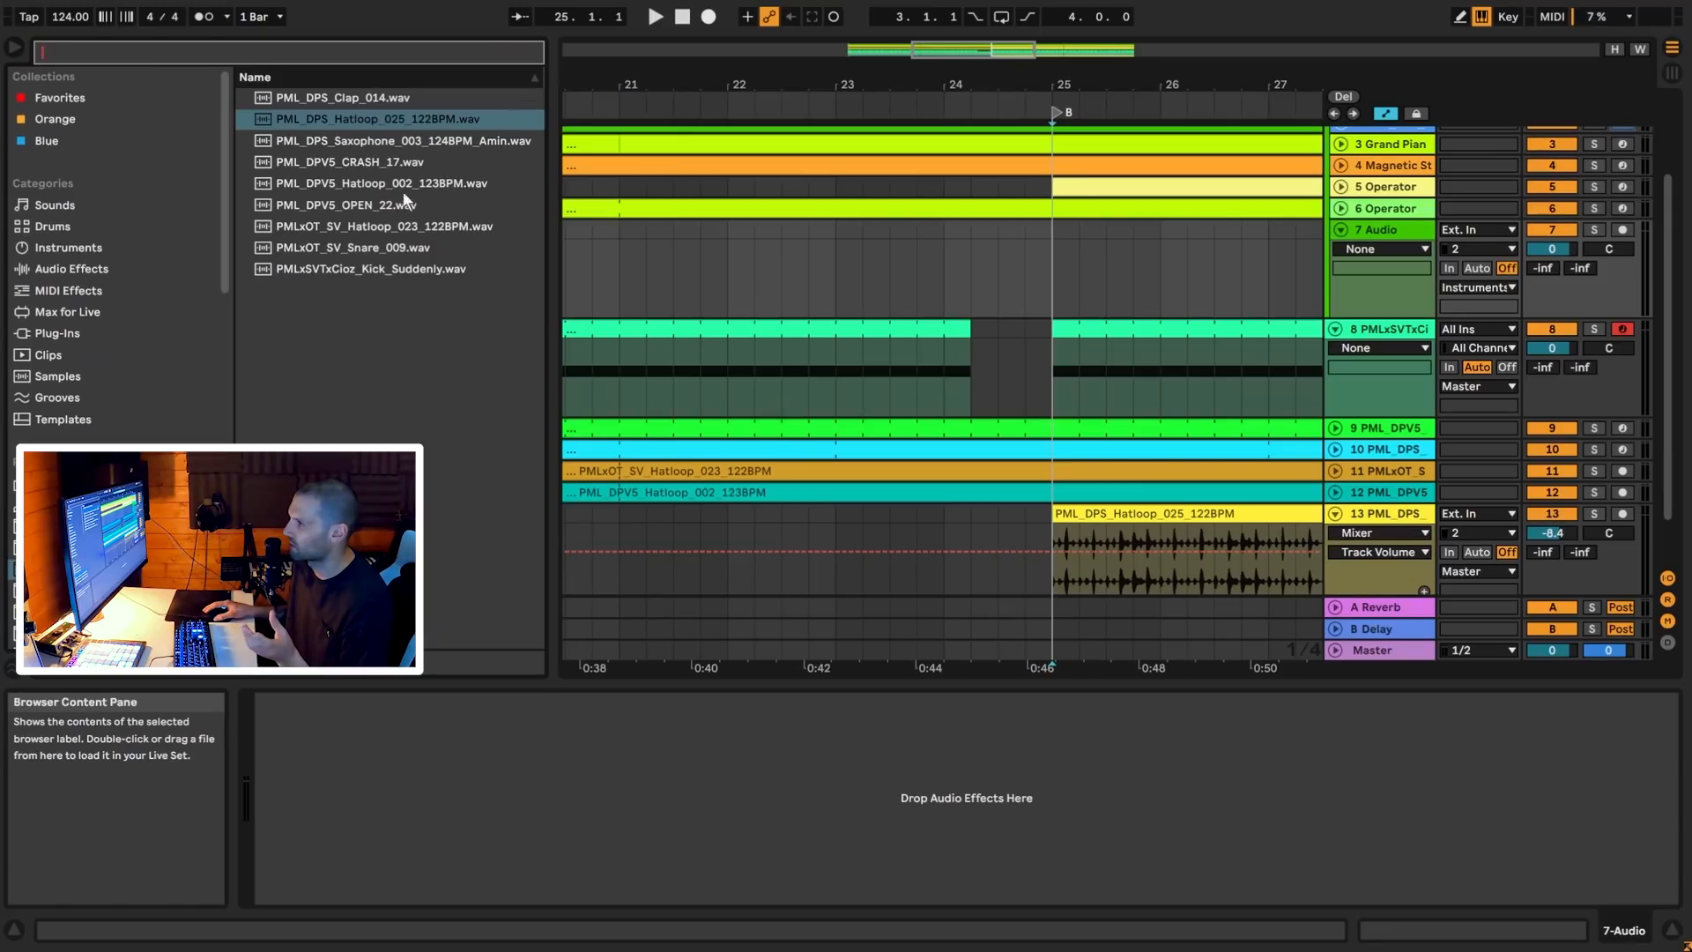
left_click(370, 162)
left_click_drag(345, 160, 1395, 254)
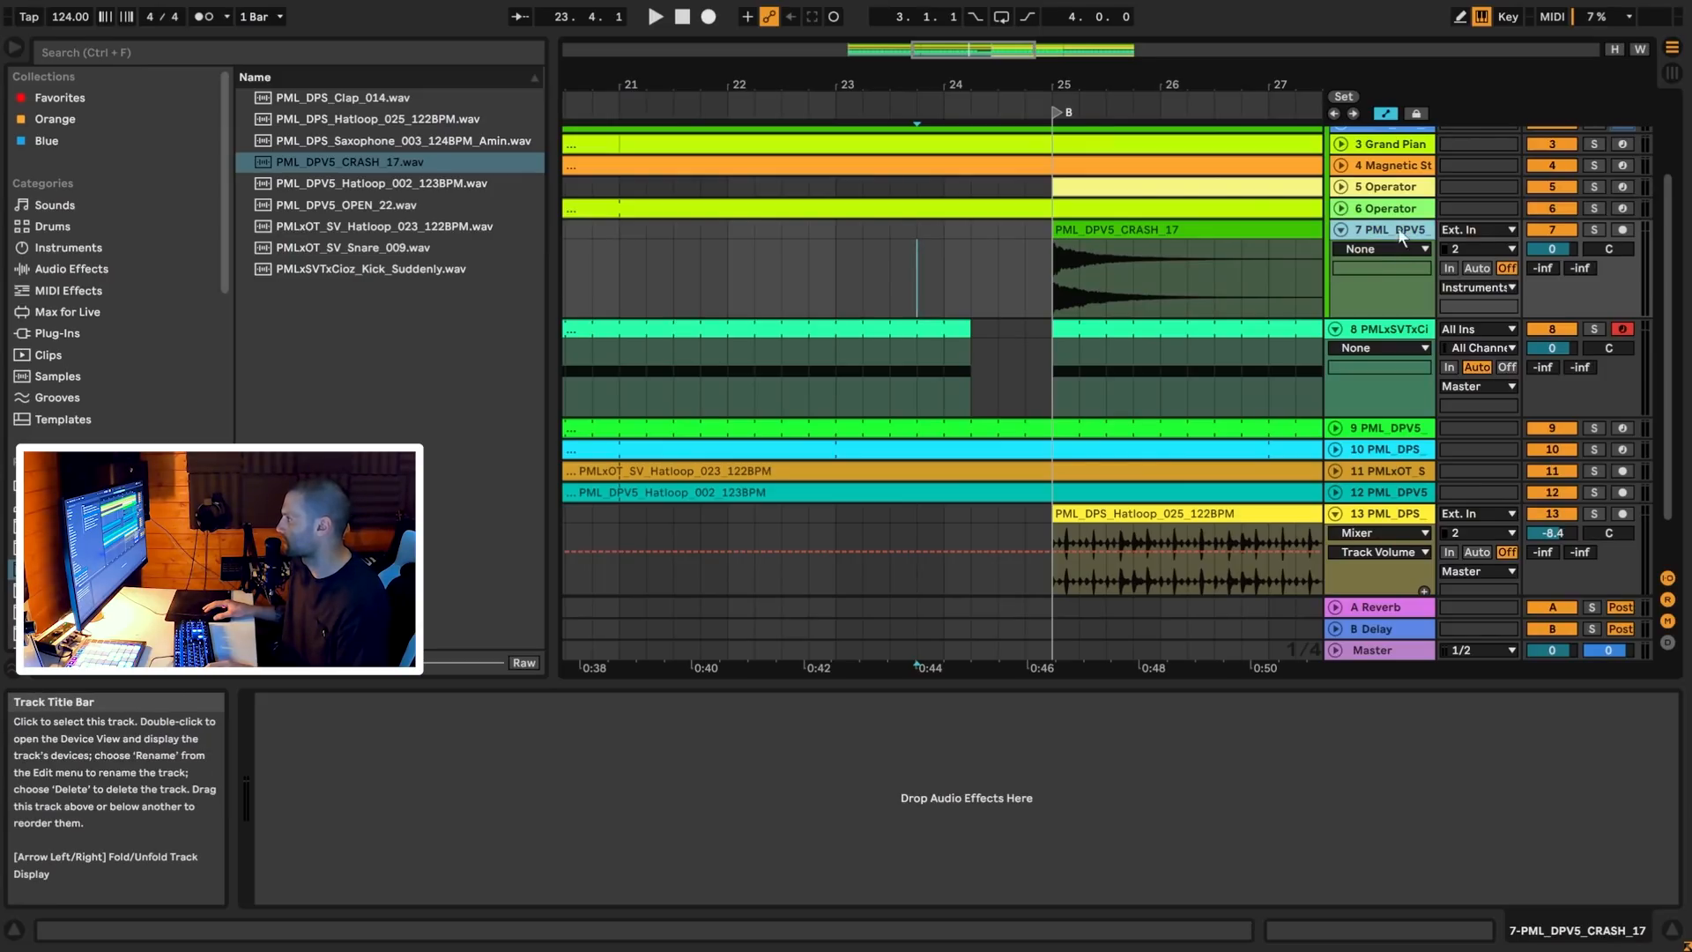
left_click_drag(1551, 248, 1571, 263)
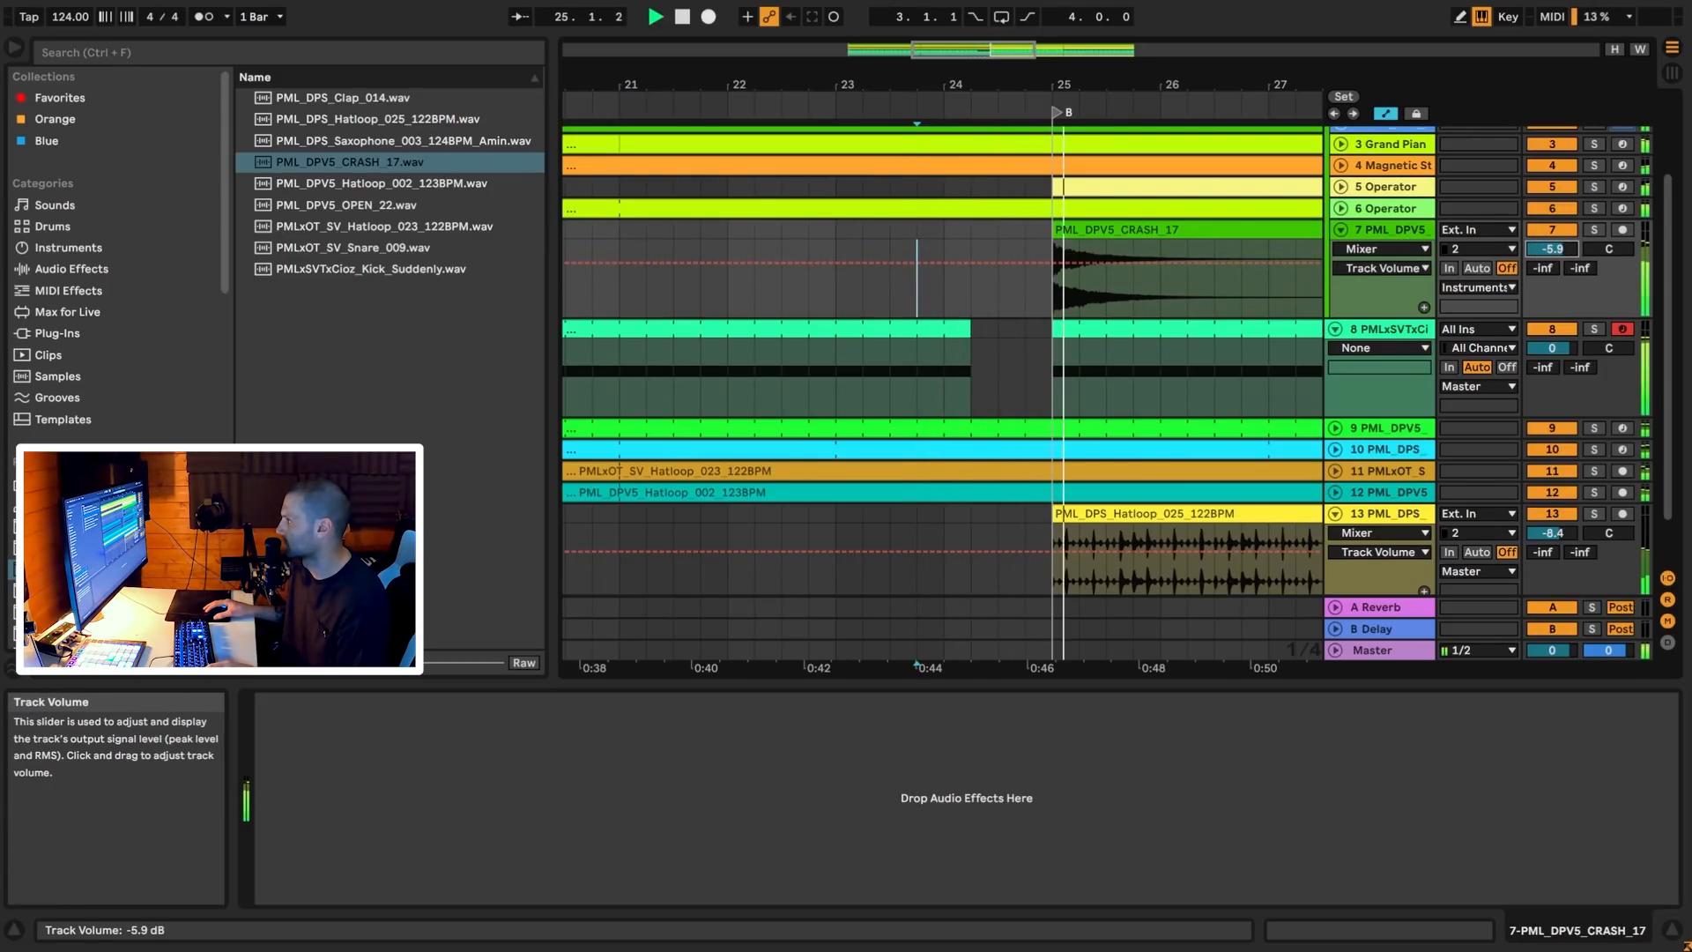
key("space")
Solo the crash track and load a Reverb onto it with Dry/Wet at 83% and Decay Time at 18.5 s
left_click(1595, 231)
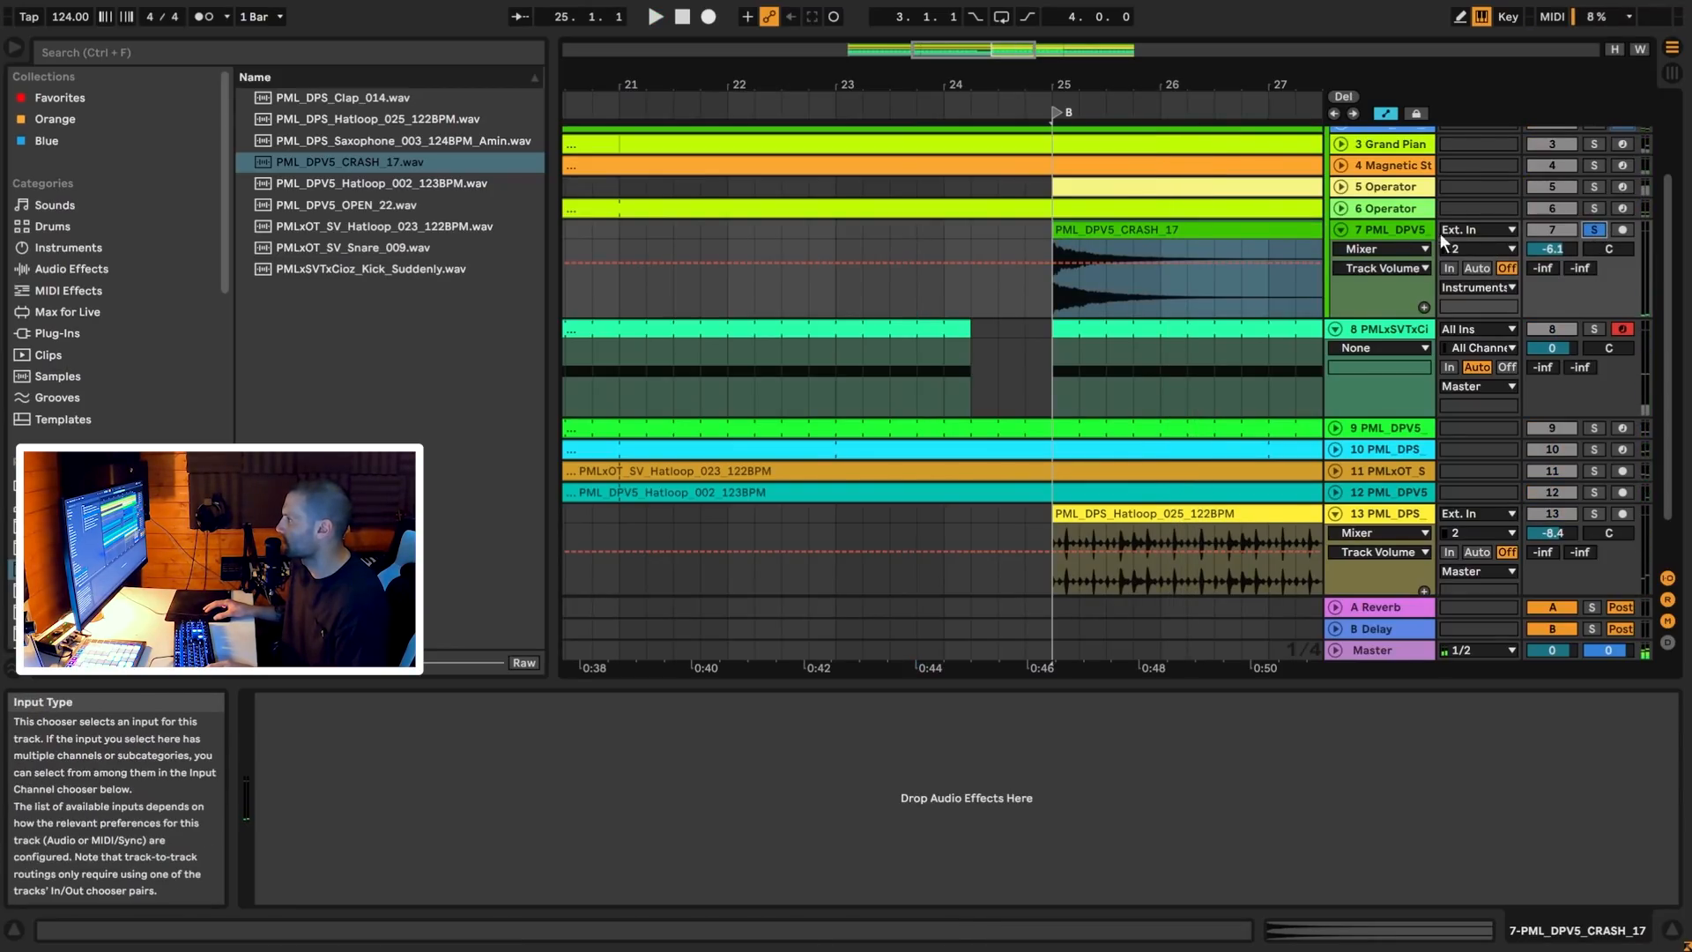
left_click(489, 56)
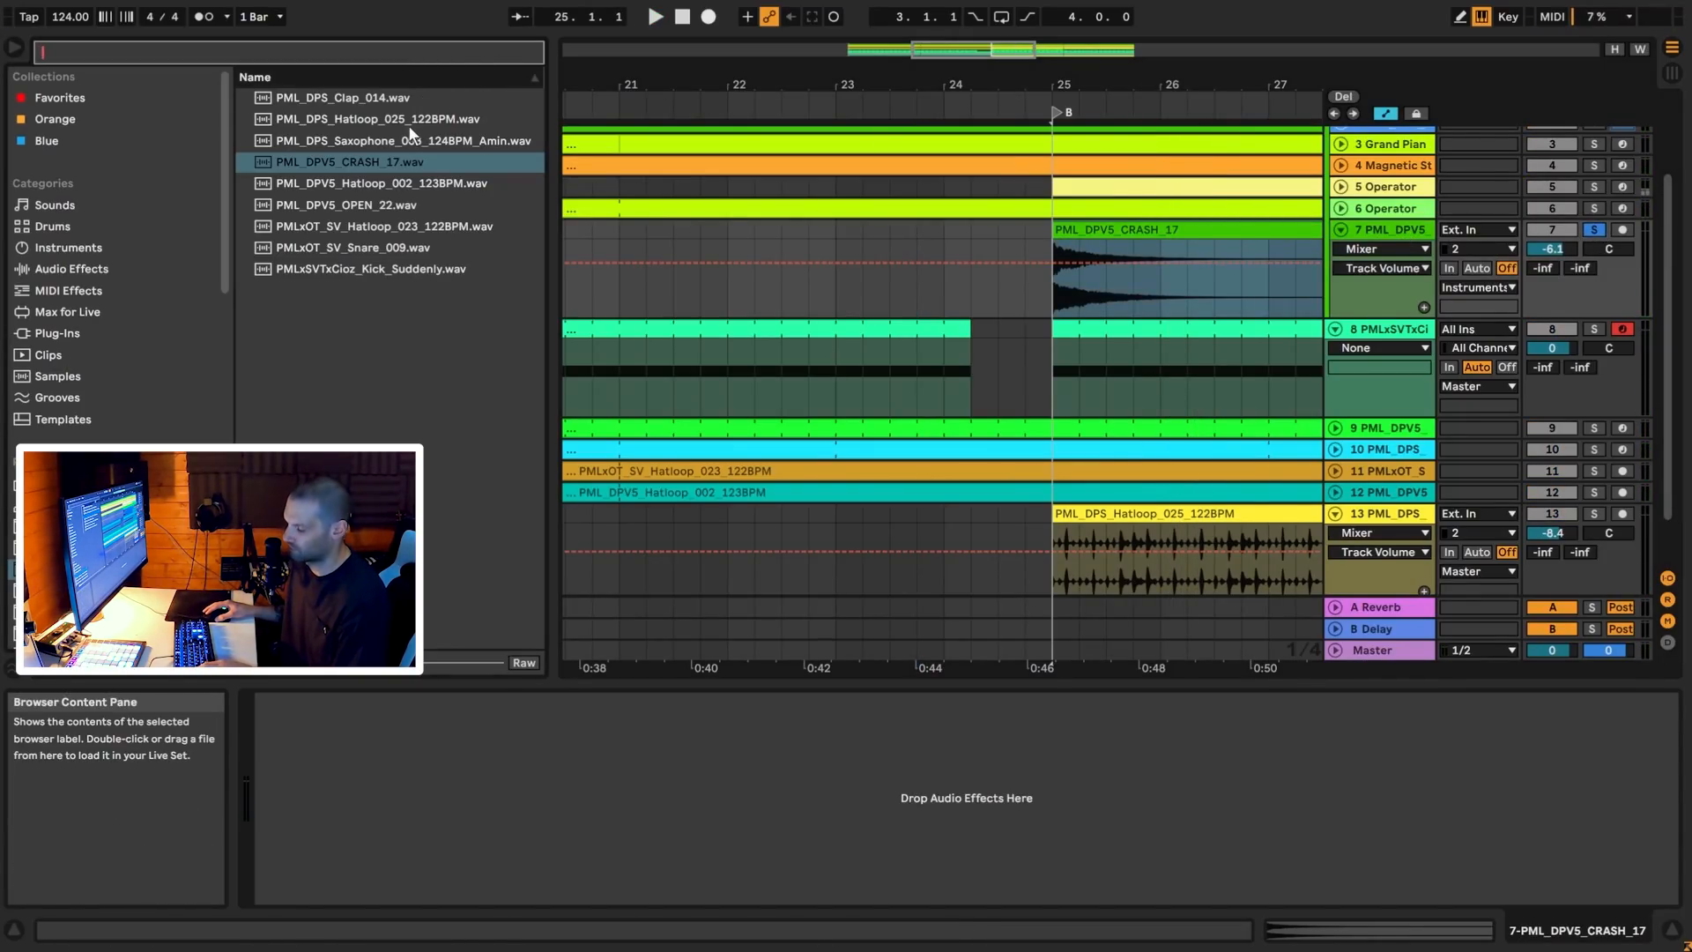
type("rever")
double_click(307, 97)
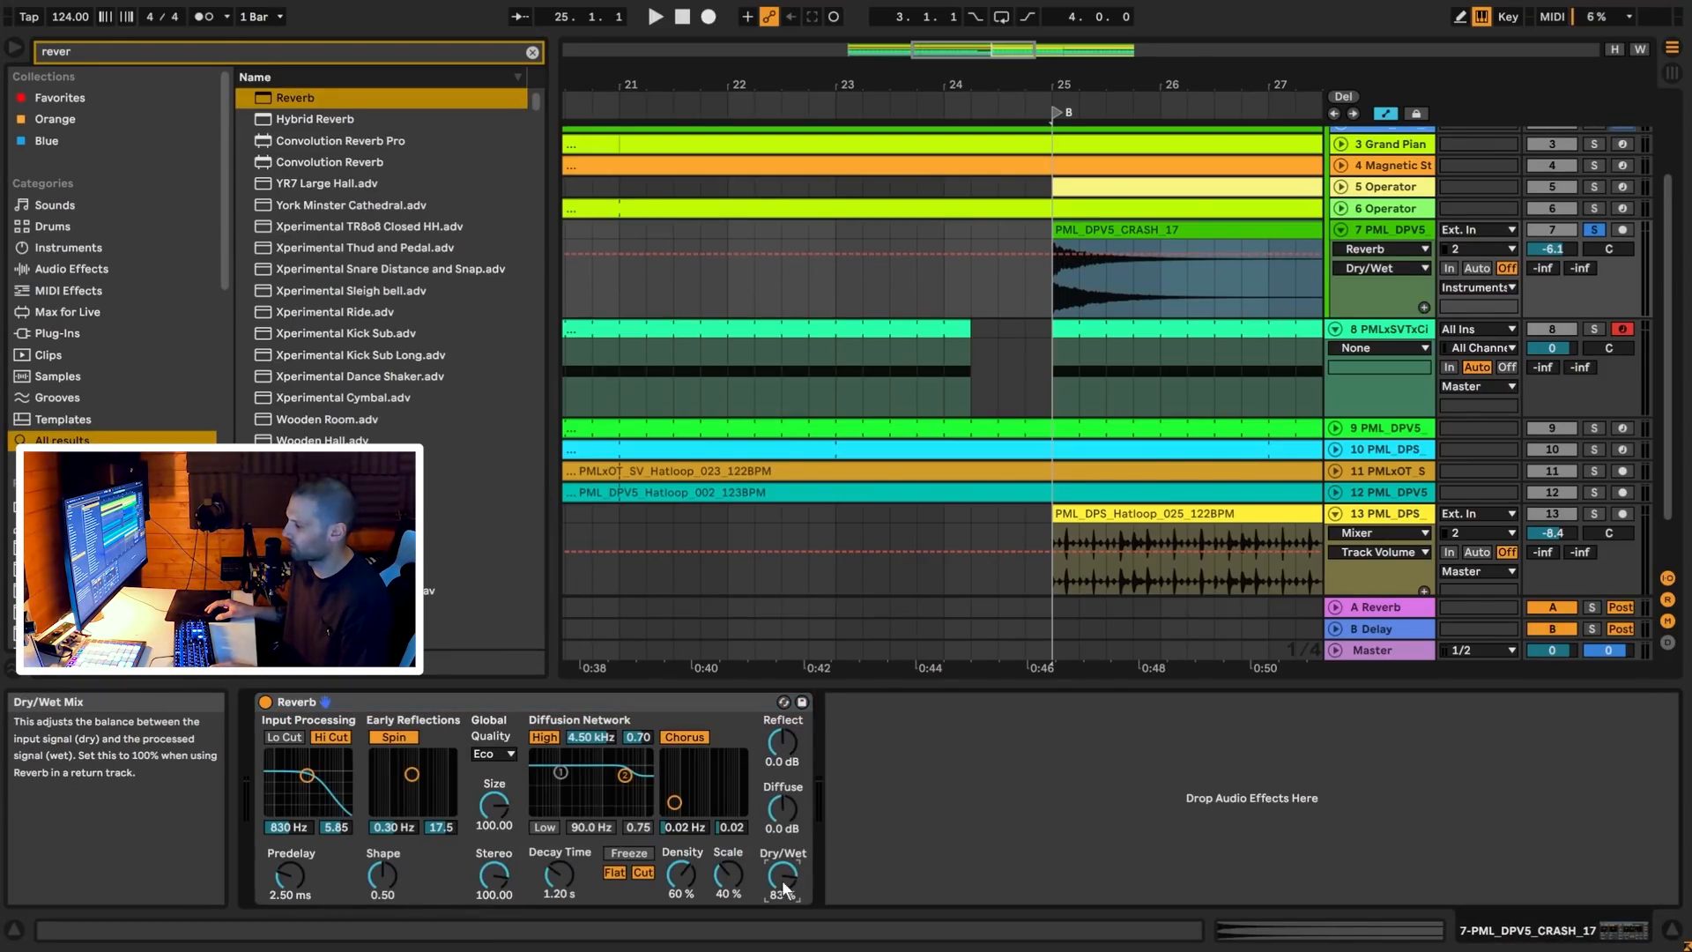
left_click_drag(559, 875, 559, 819)
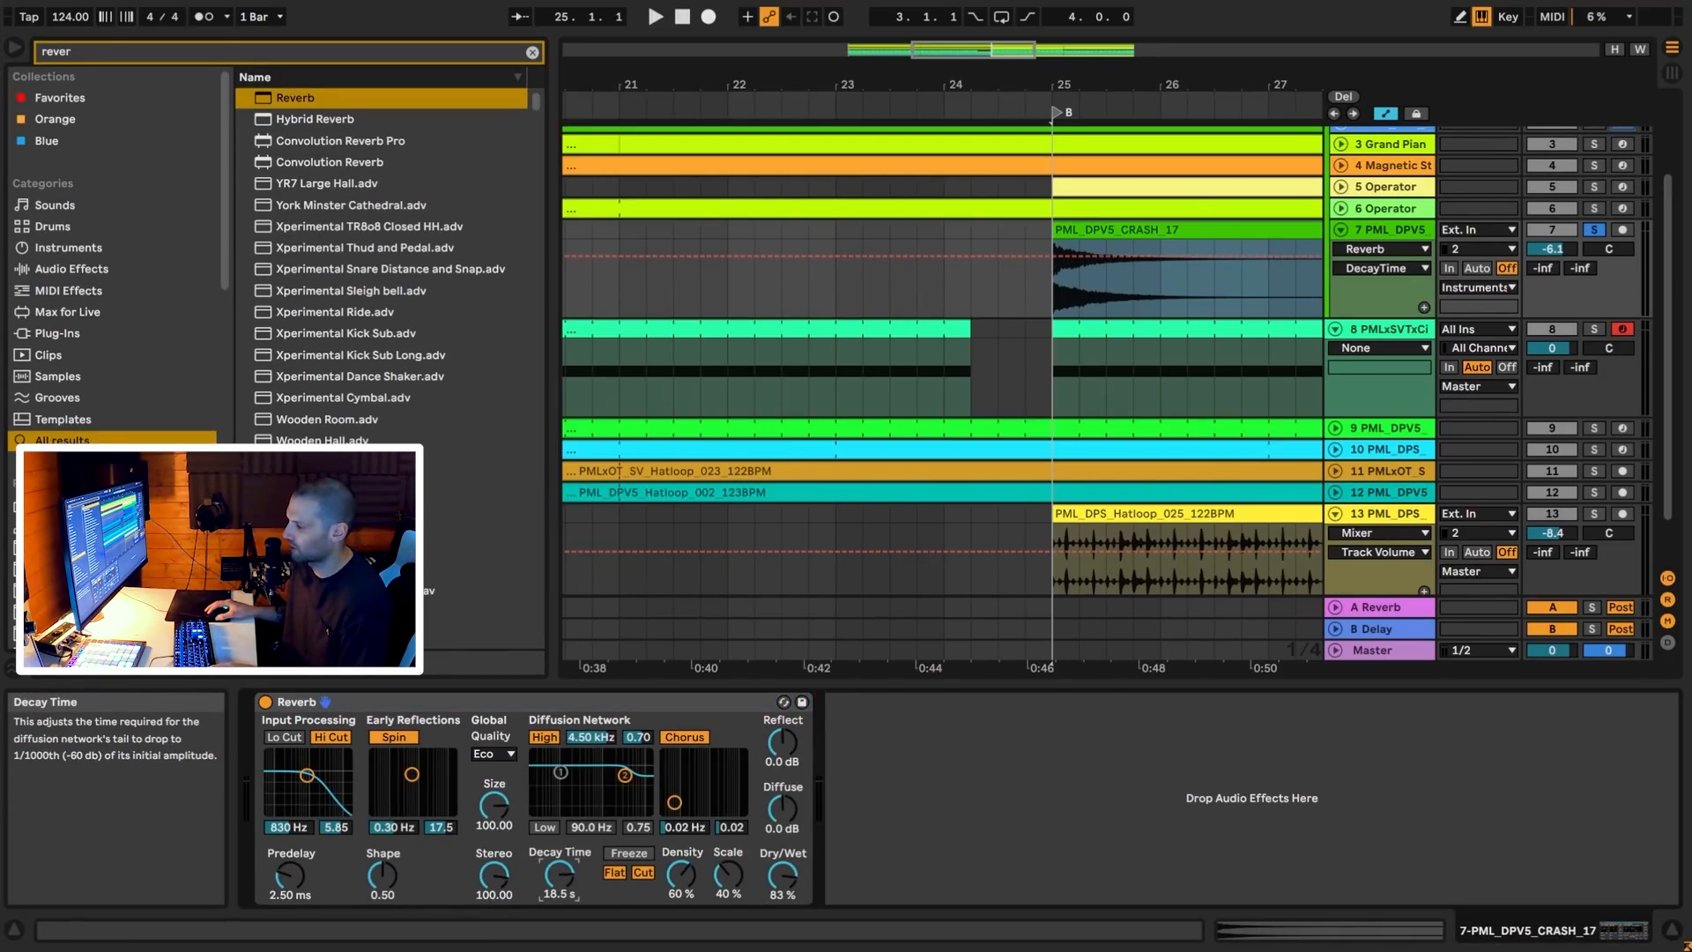
Set the crash Reverb's input filter to 6.75 kHz and add a Phaser-Flanger with Amount at 48% and Dry/Wet at 43%
left_click_drag(308, 776, 330, 769)
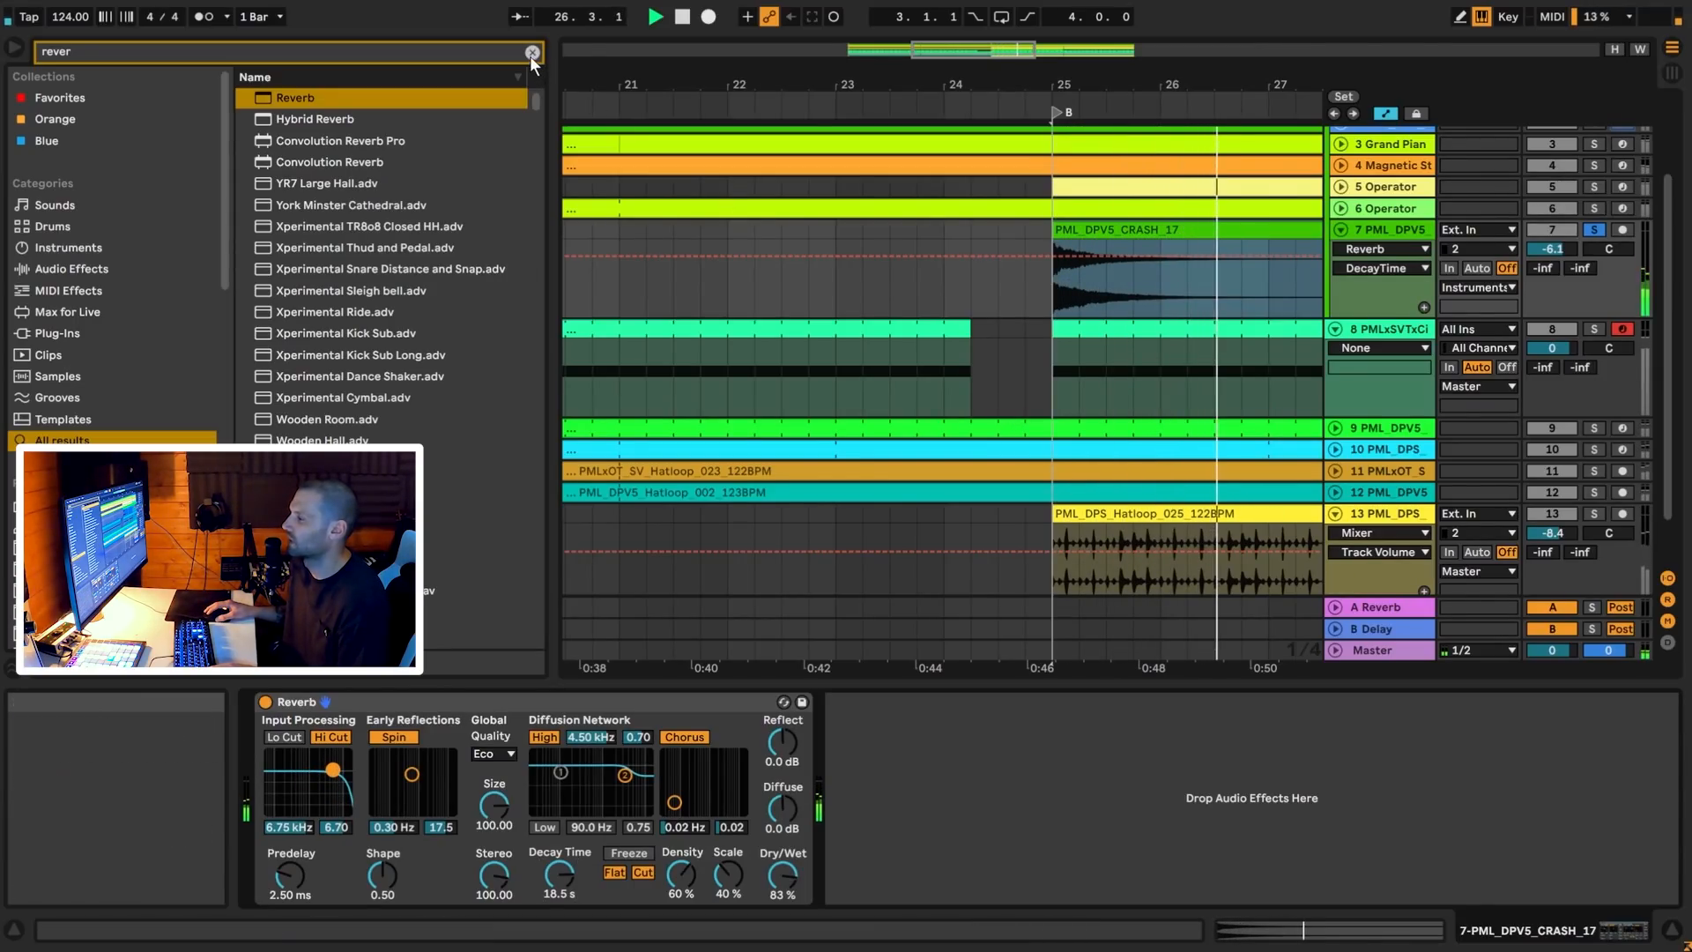
left_click(532, 53)
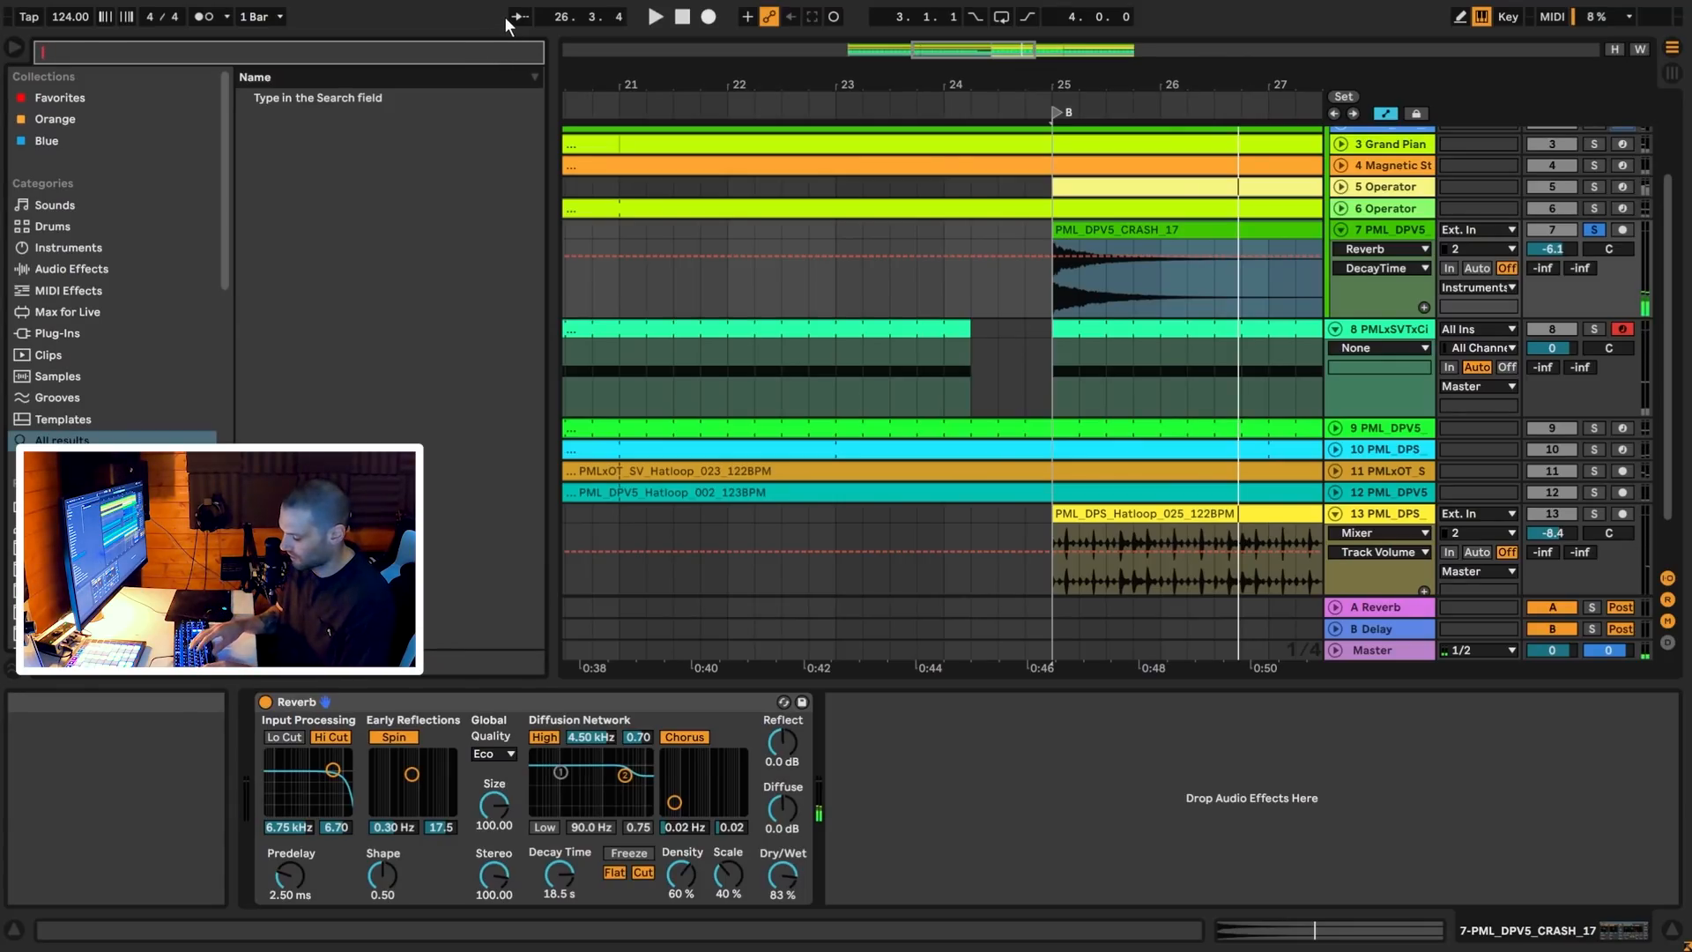
type("phaser")
double_click(366, 98)
mouse_move(951, 875)
left_mouse_down()
mouse_move(952, 899)
mouse_move(951, 874)
left_mouse_up()
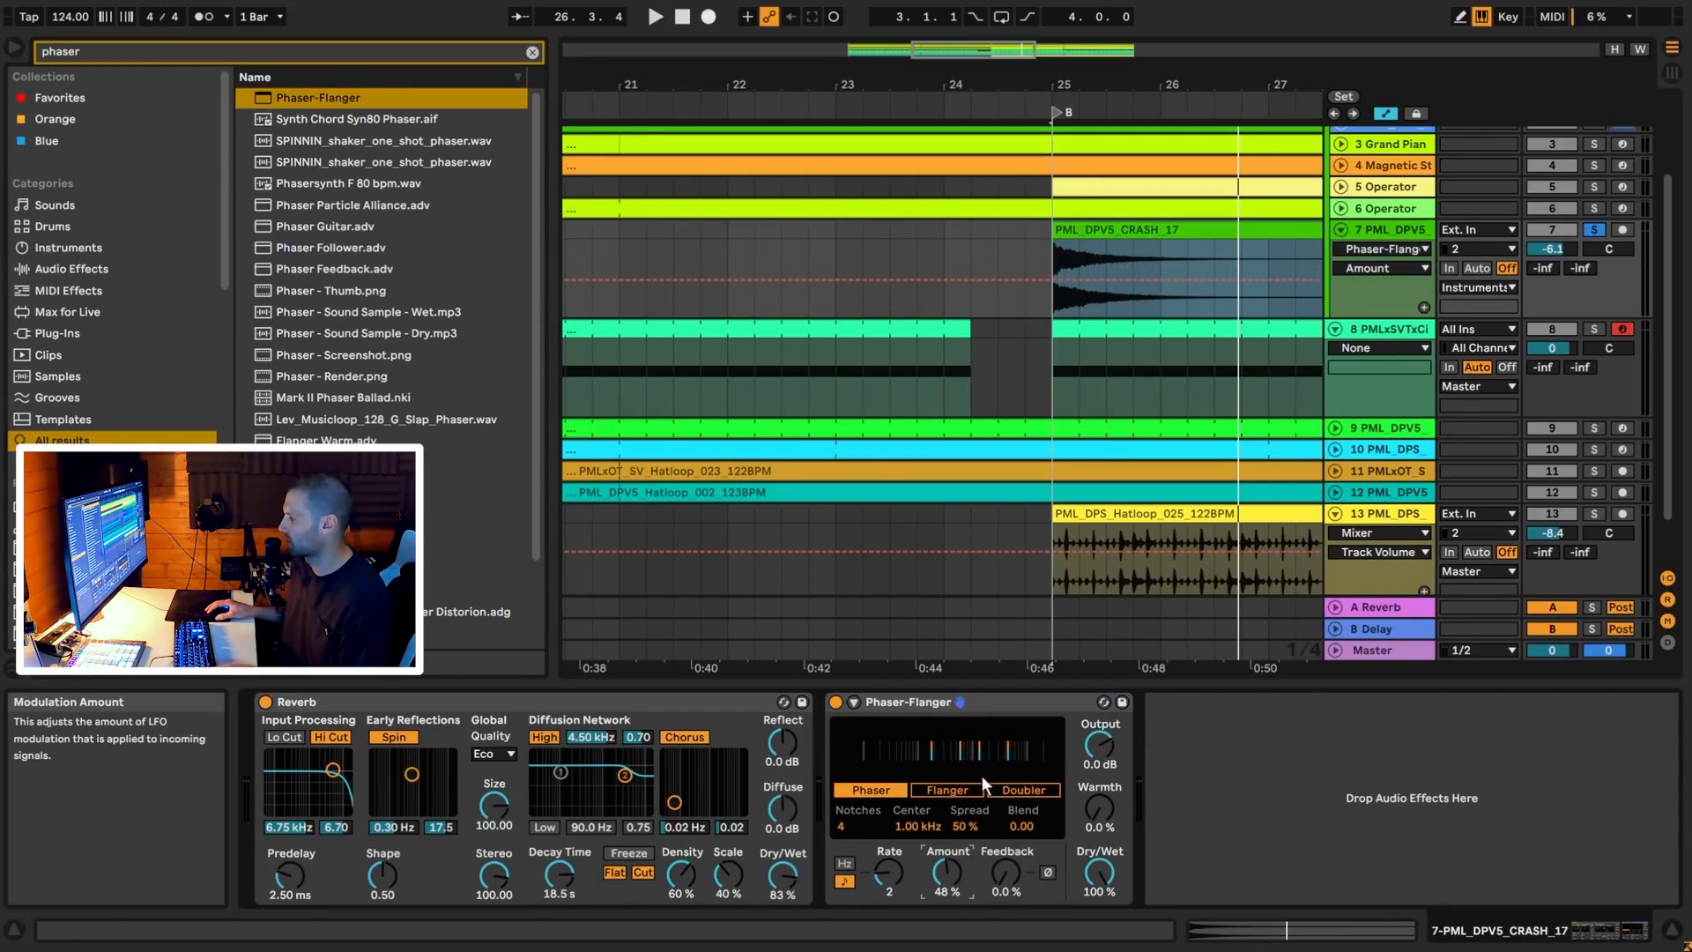
left_click_drag(1098, 872, 1099, 931)
Audition the crash with its Reverb and Phaser-Flanger by playing the arrangement from bar 25
key("space")
key("space")
key("space")
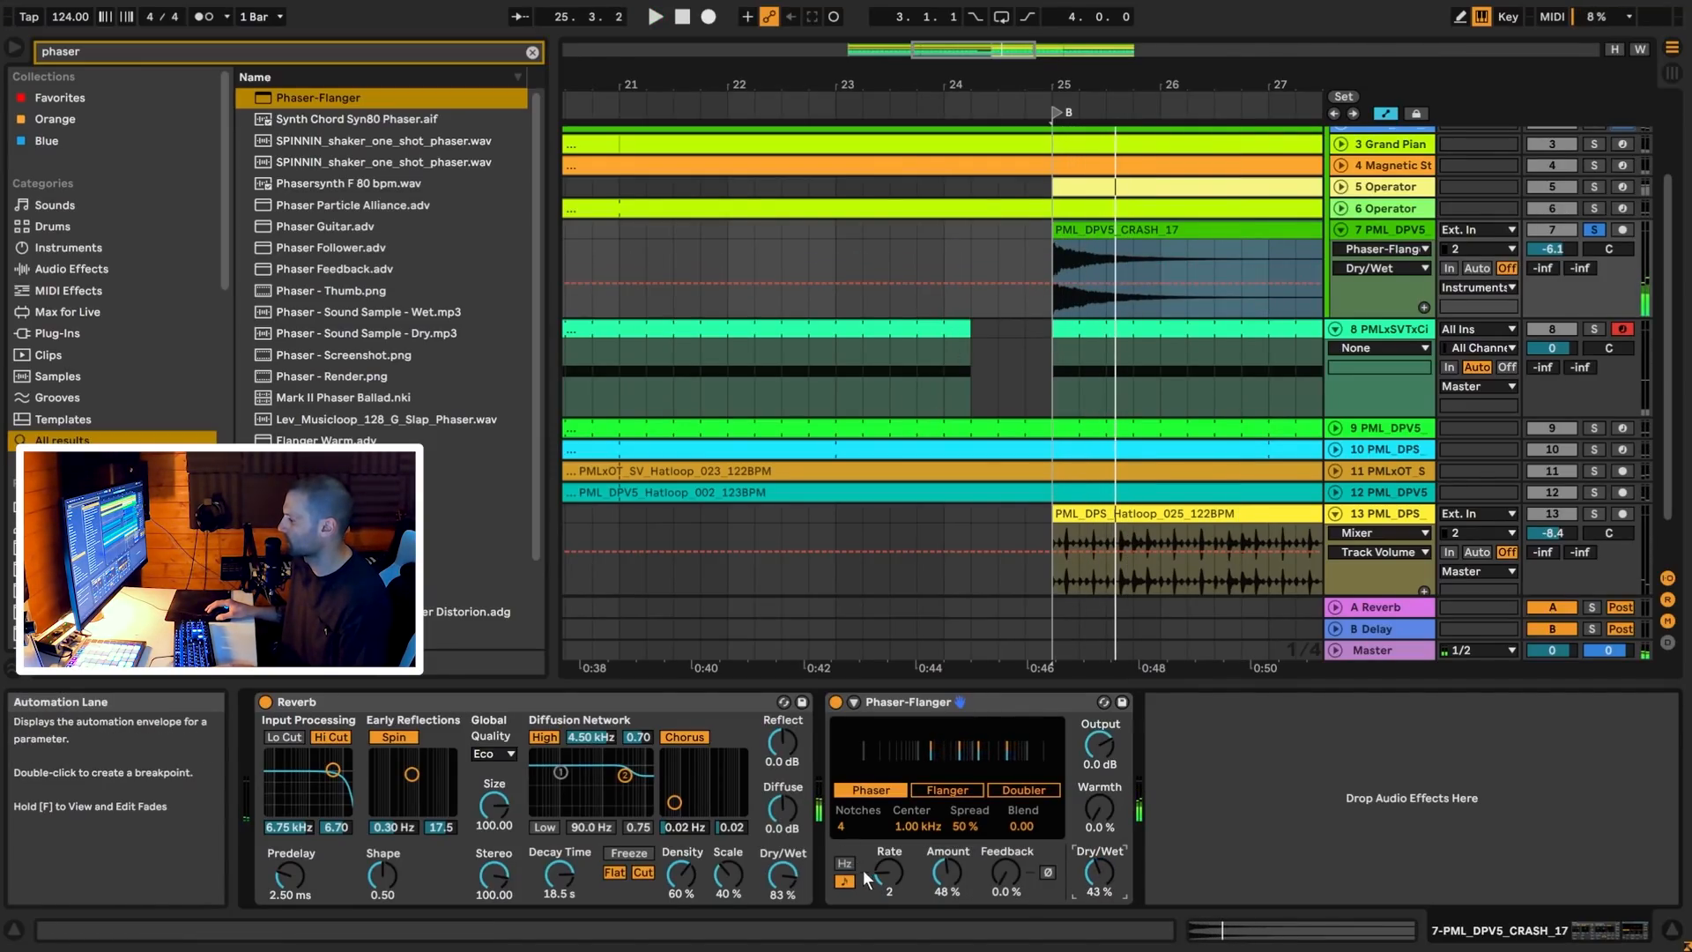
key("space")
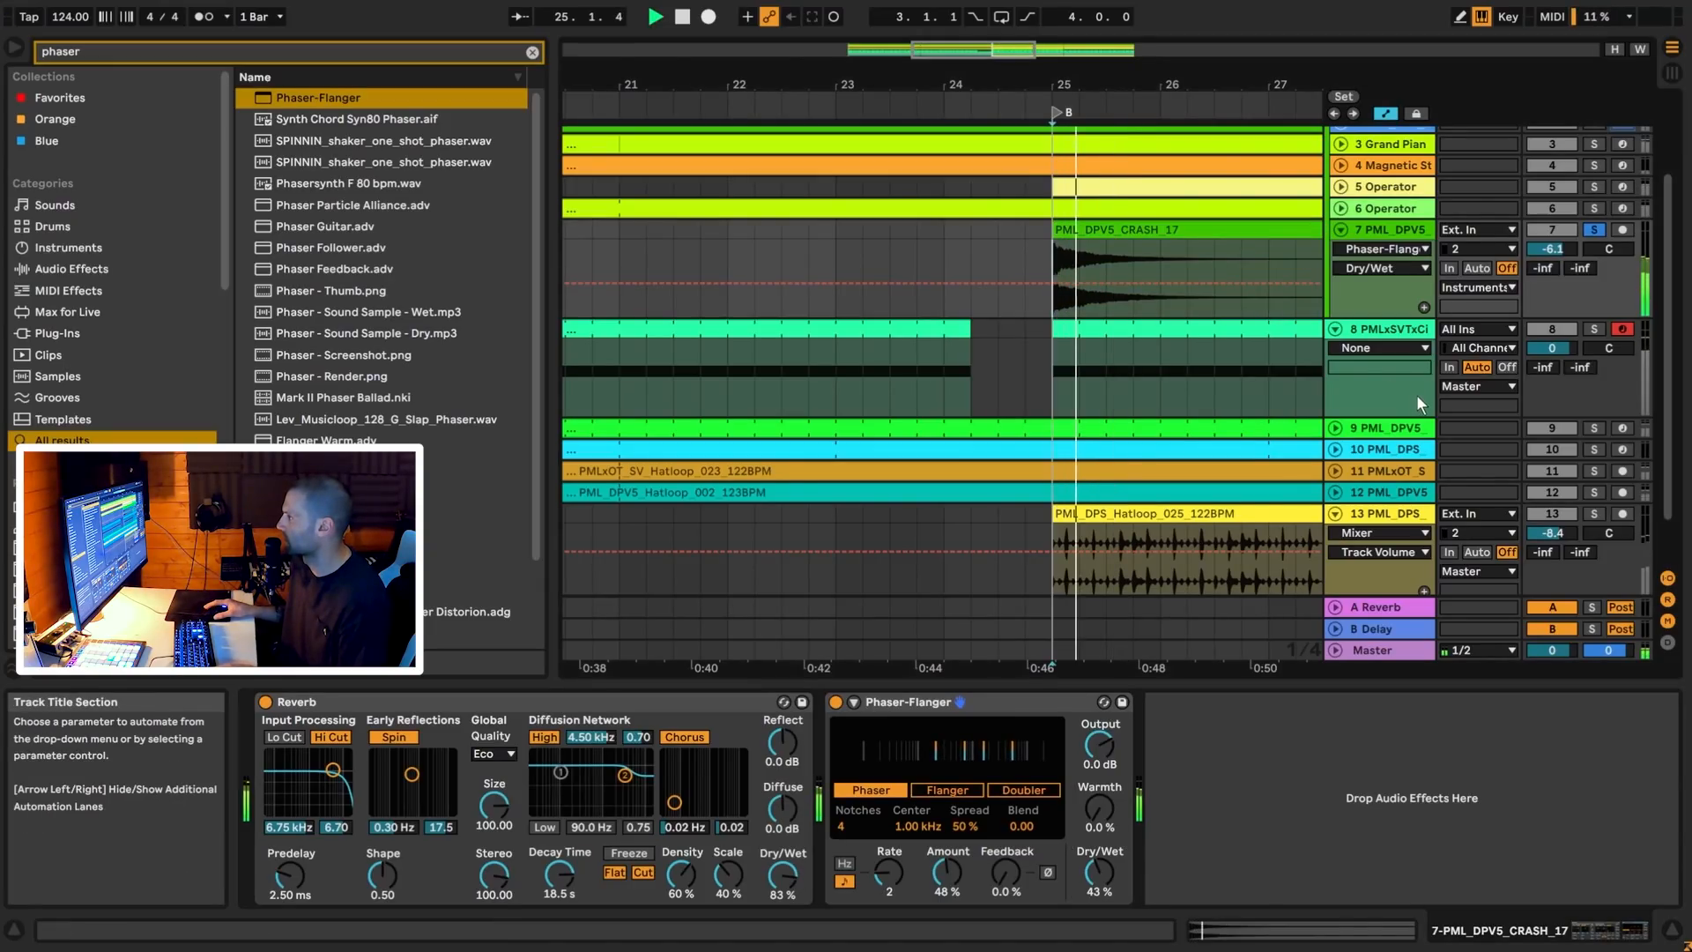
key("space")
Find the Limiter in the browser and load it onto the Master track
left_click(532, 53)
type("limiter")
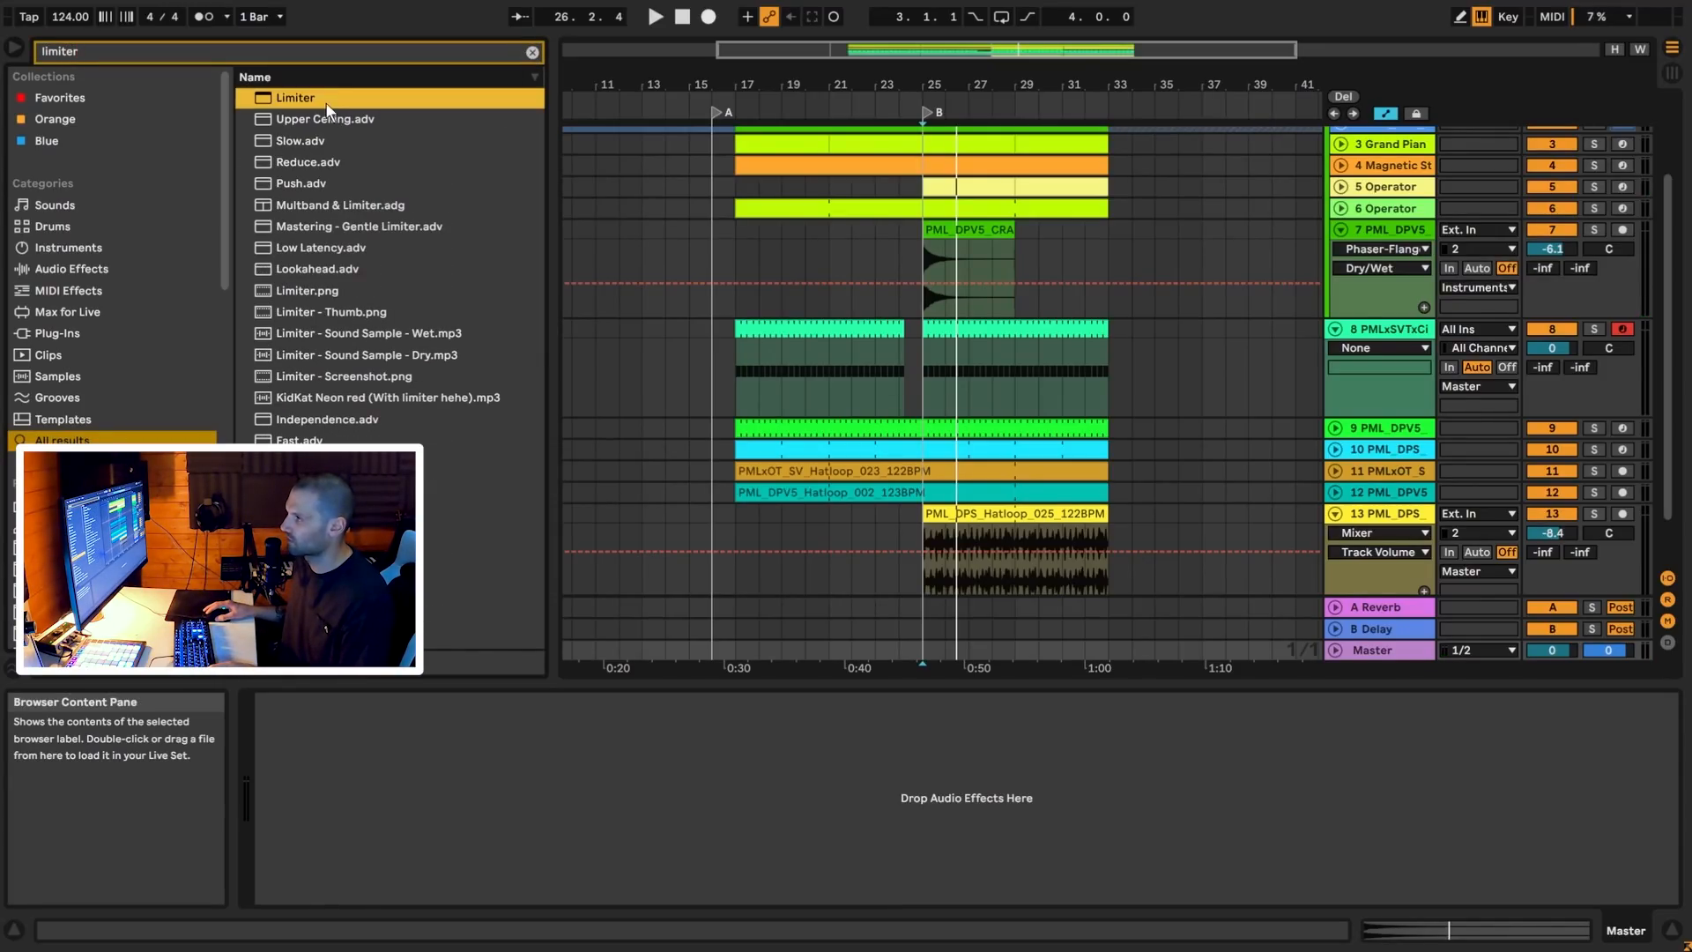
left_click_drag(327, 109, 721, 811)
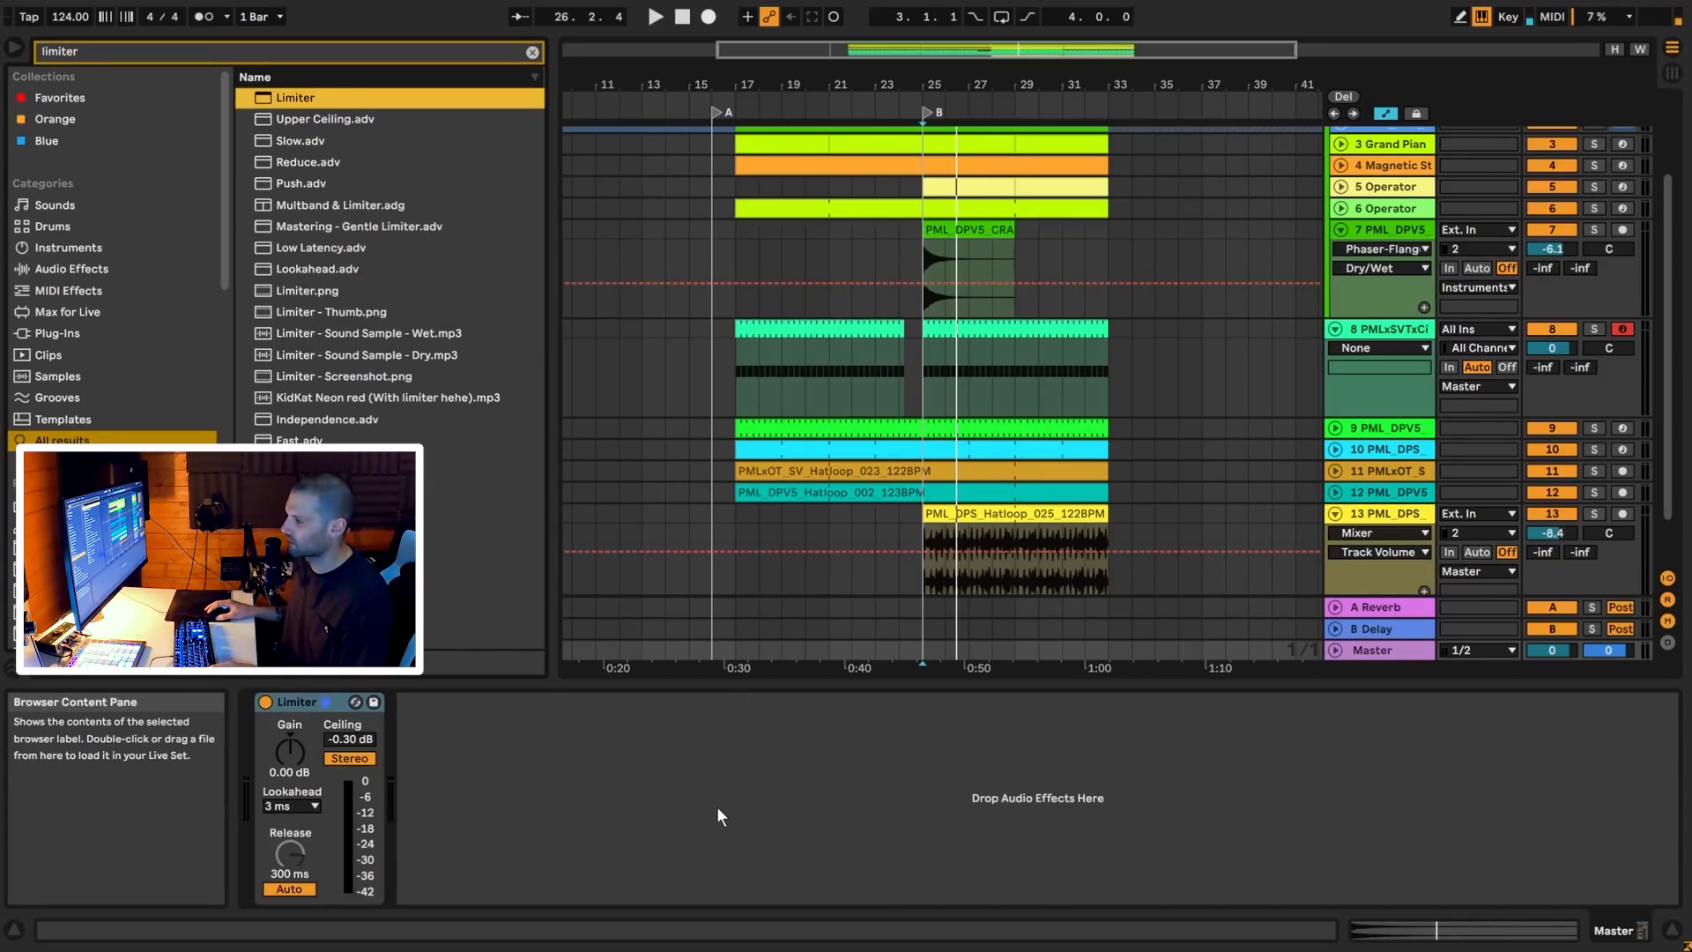
Set the Master Limiter's Gain to 3.00 dB and play the arrangement from bar 25 to hear it
left_click(922, 584)
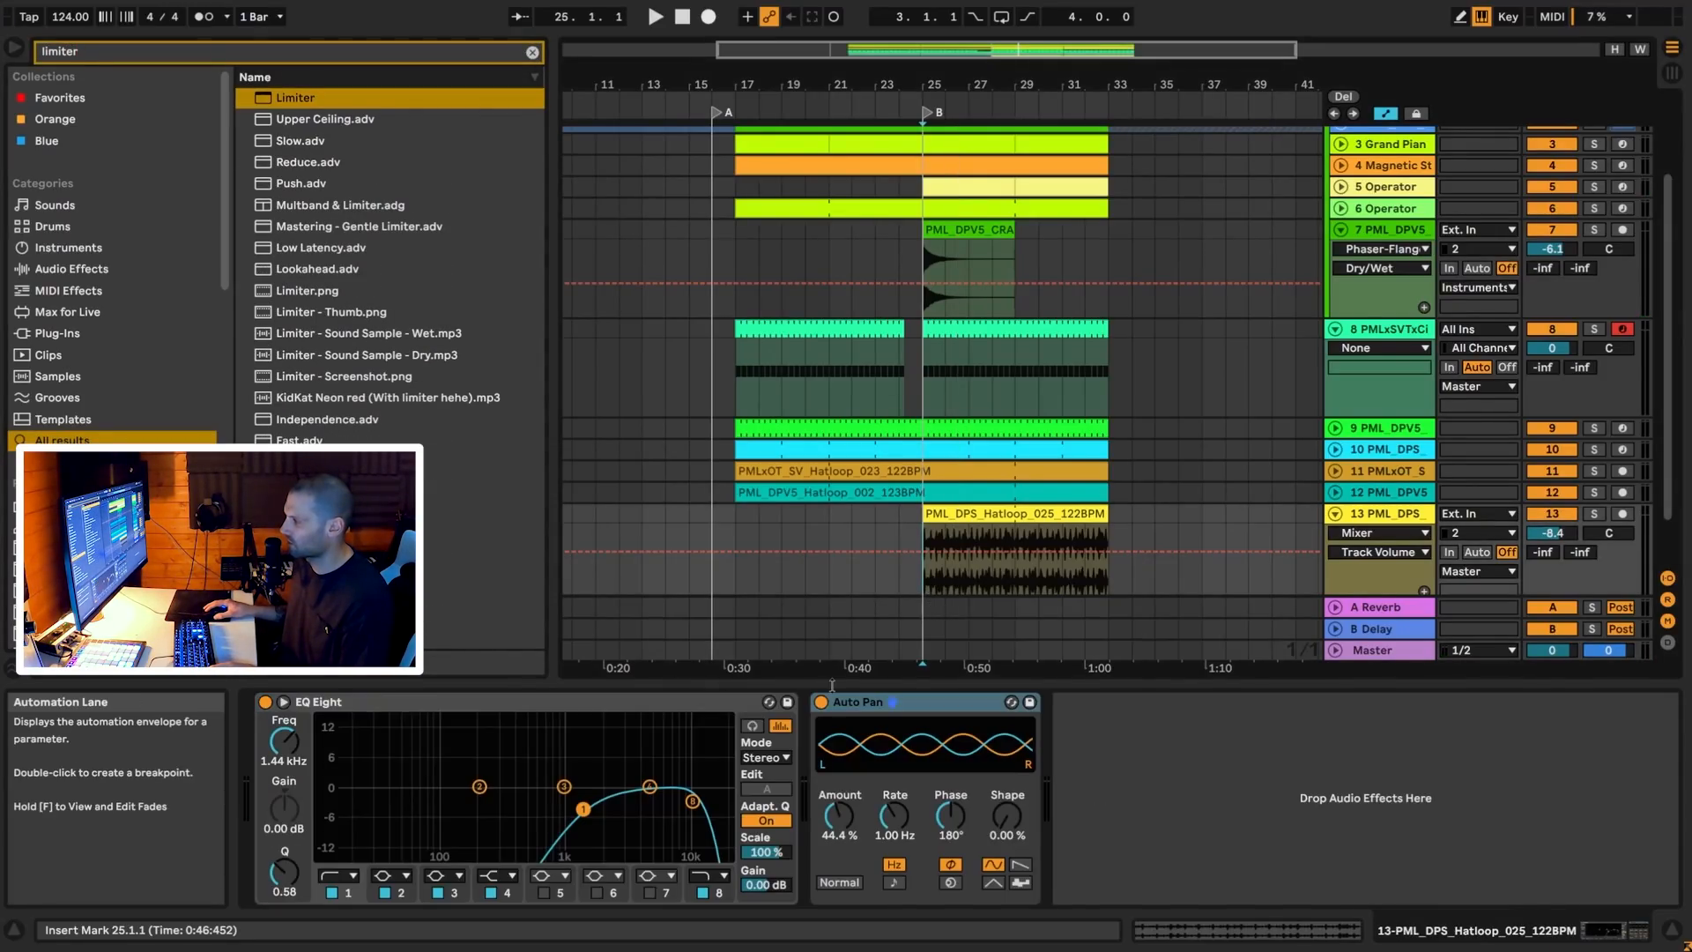
left_click(1459, 659)
key("space")
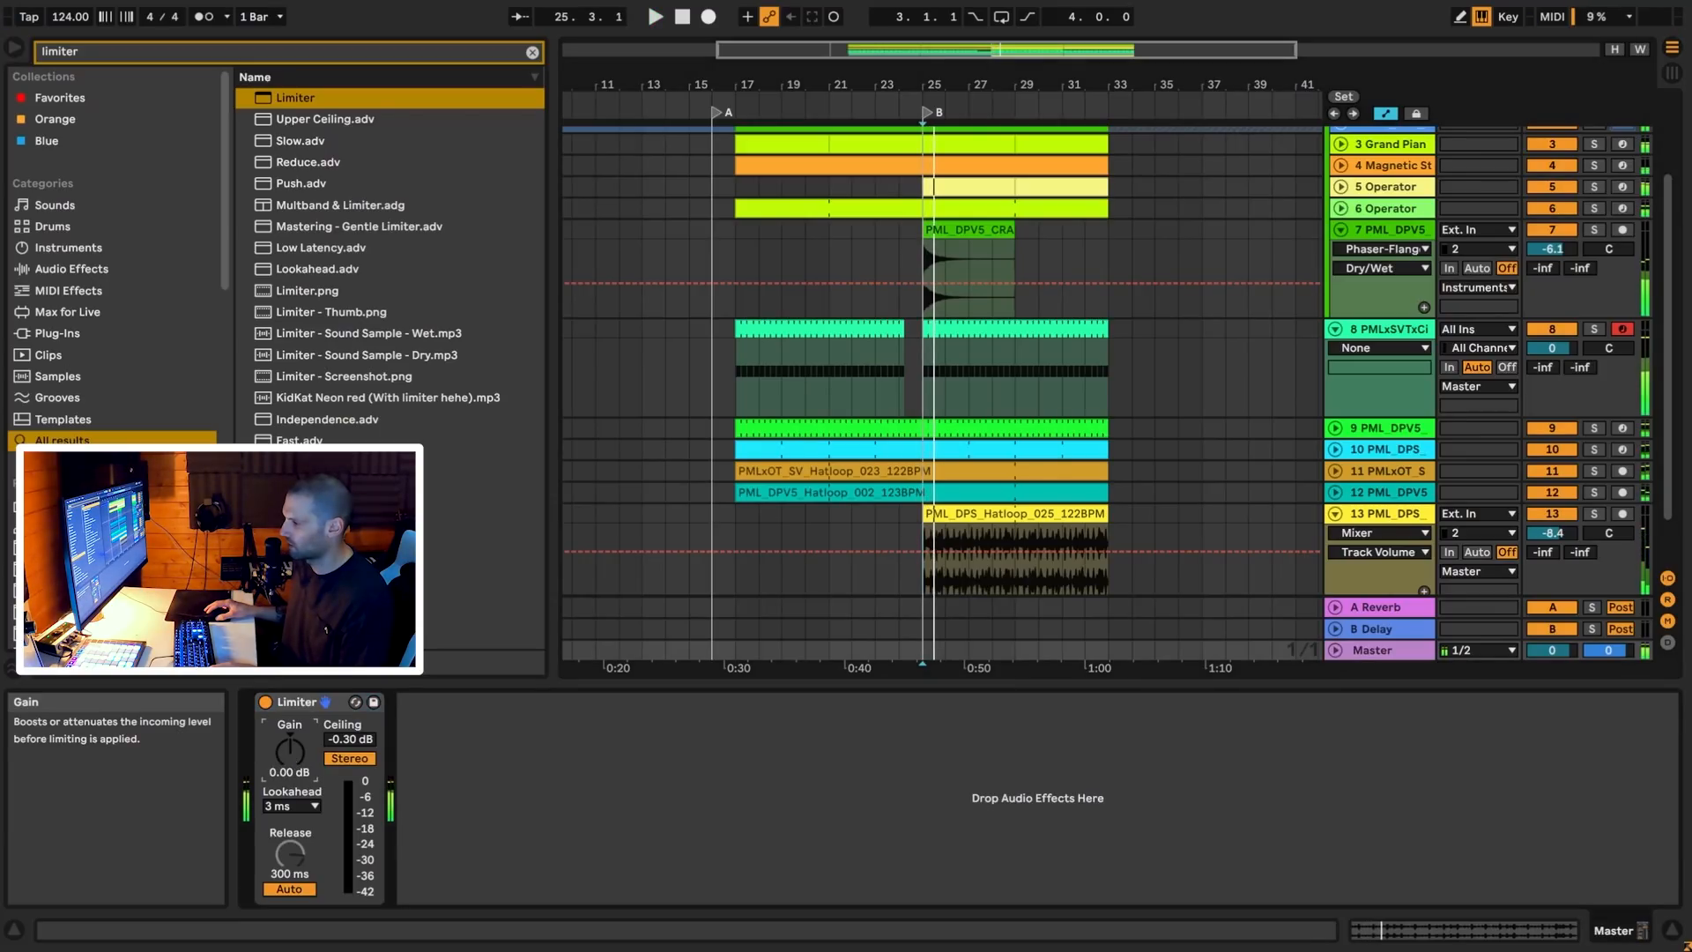
left_click_drag(291, 755, 291, 740)
key("space")
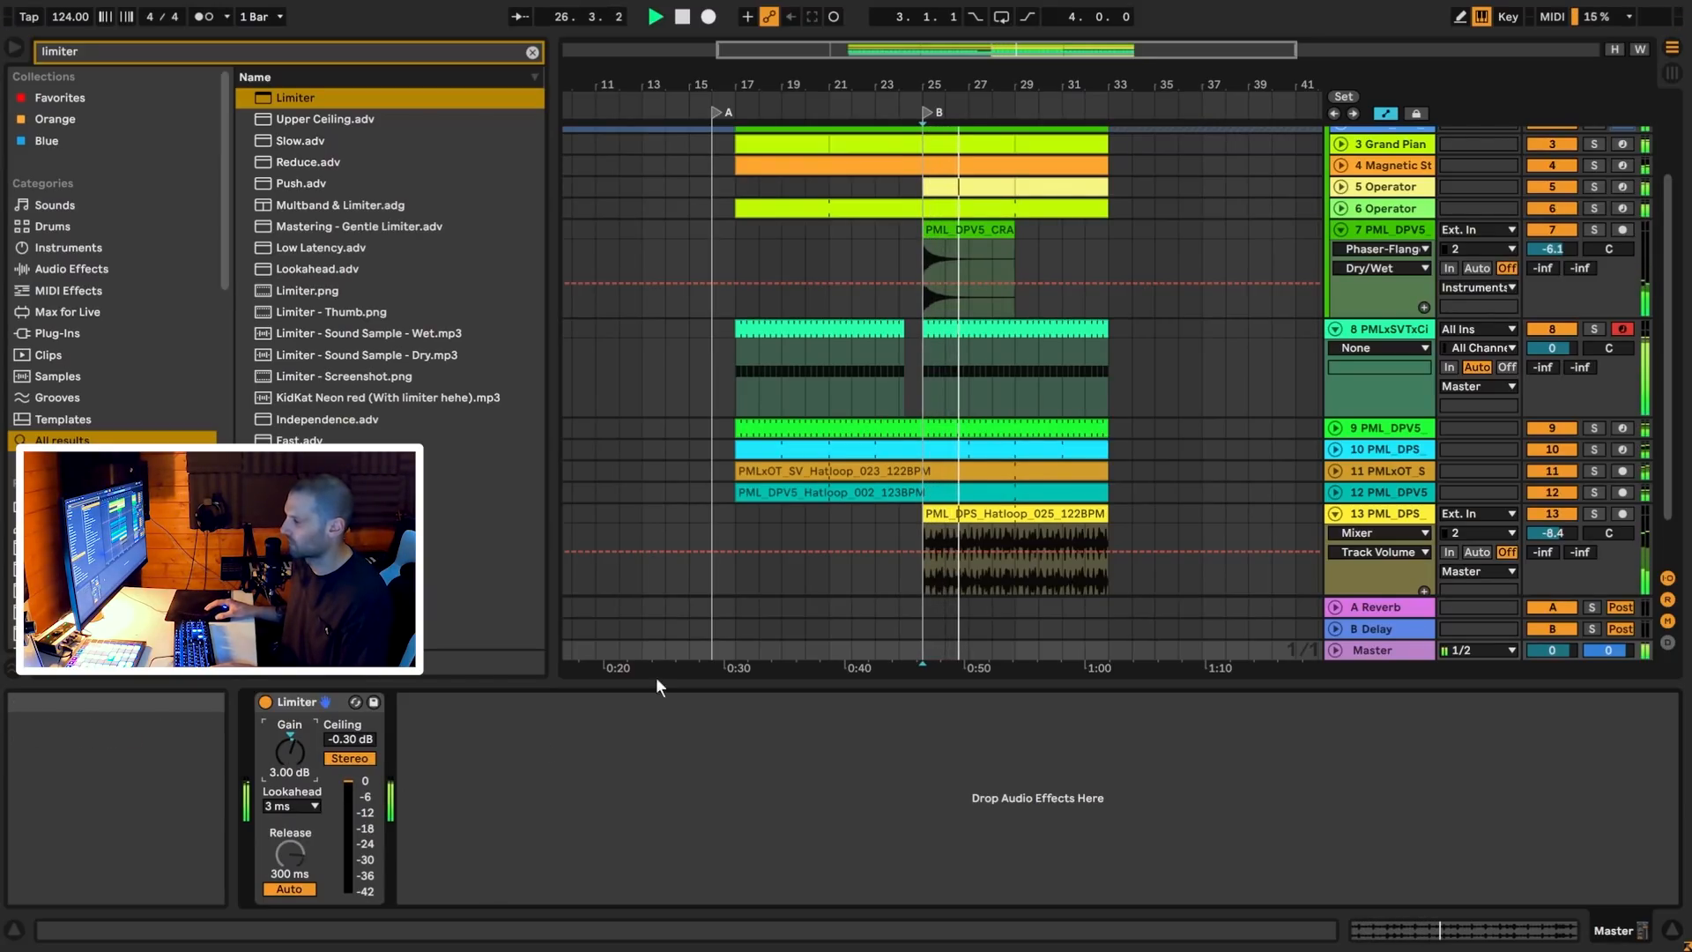
Fold crash track 7 and play the full arrangement from bar 17
left_click(732, 346)
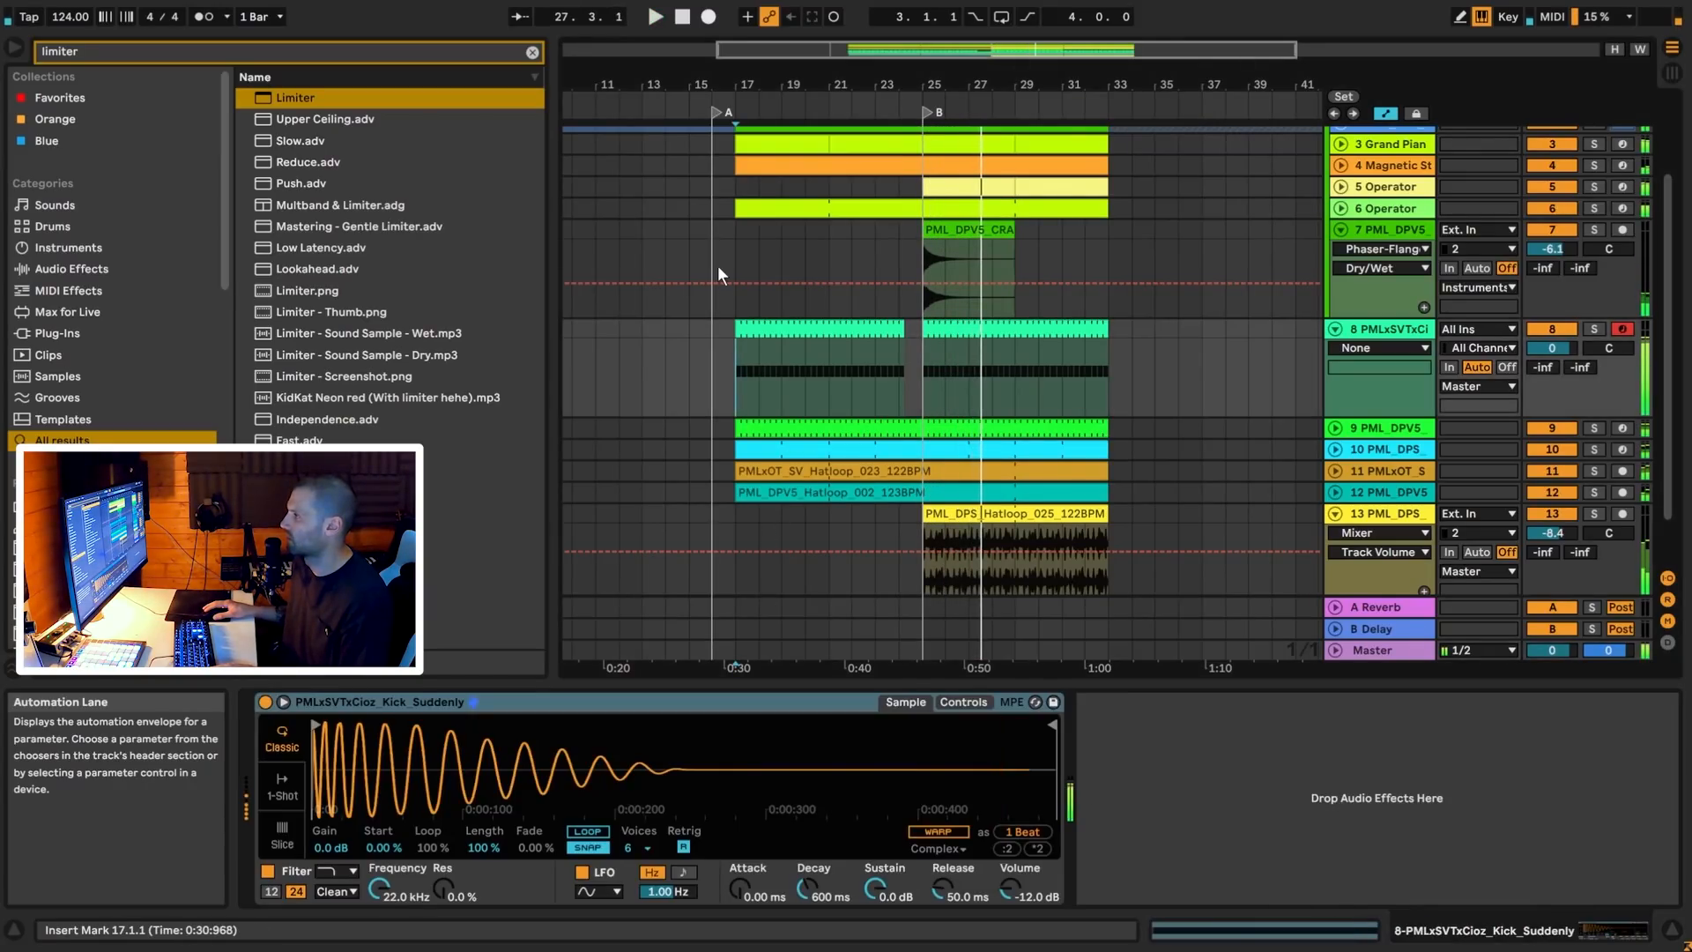
key("space")
left_click(717, 233)
scroll(1178, 308, "up", 2)
left_click(1341, 321)
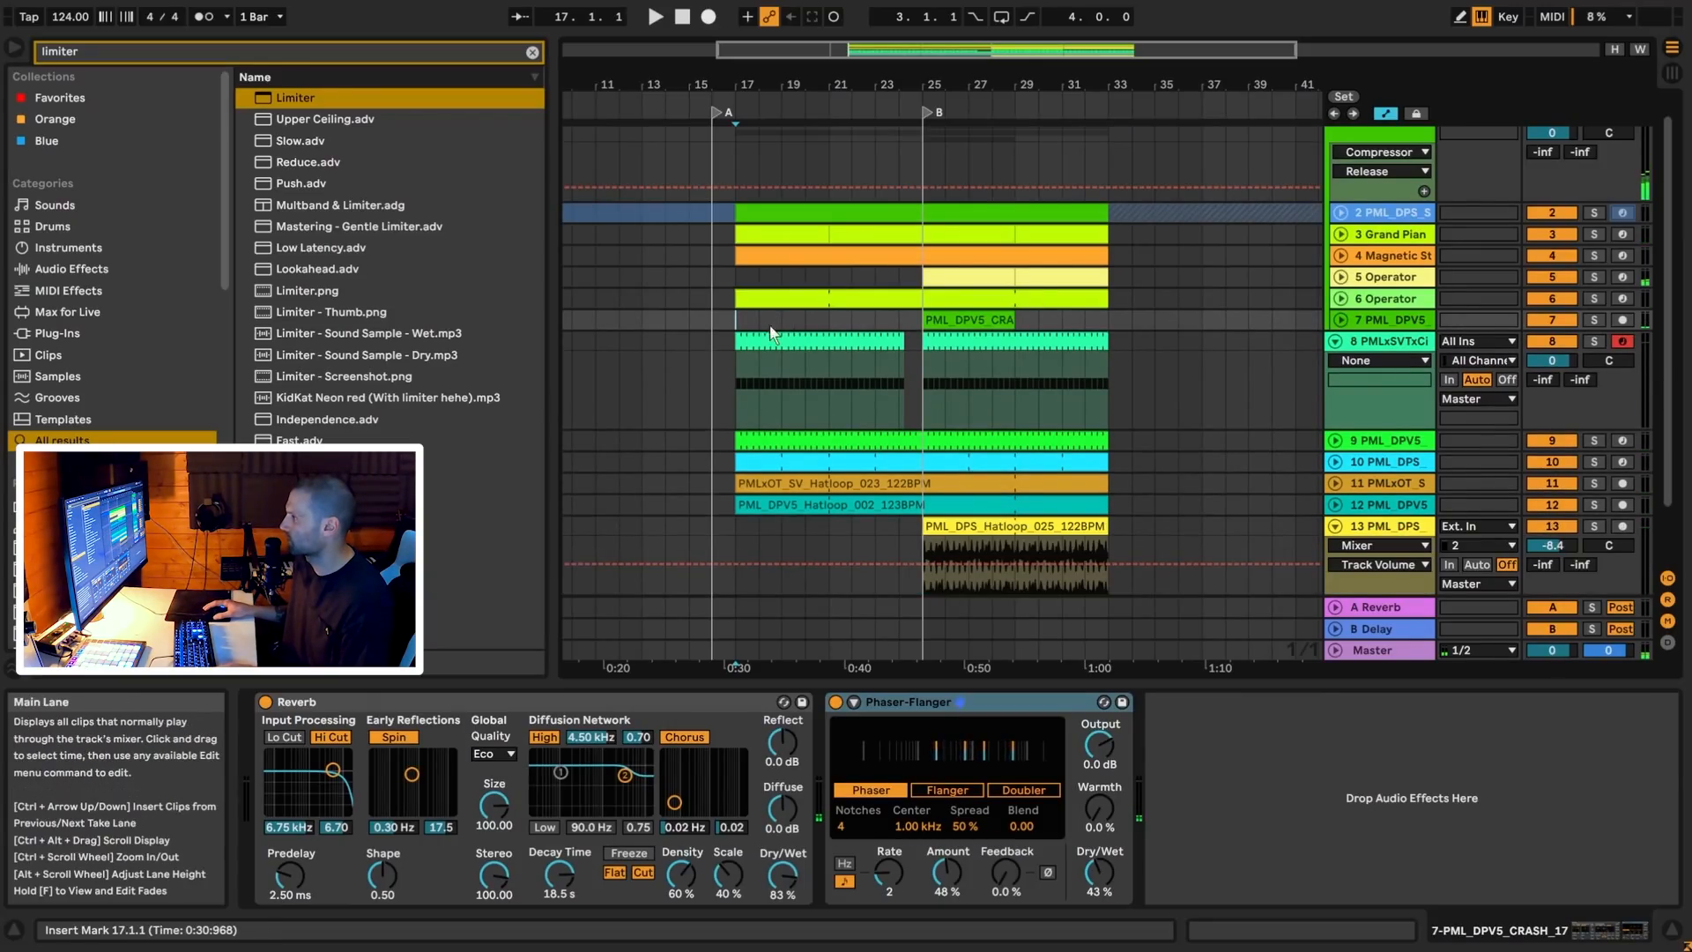
key("space")
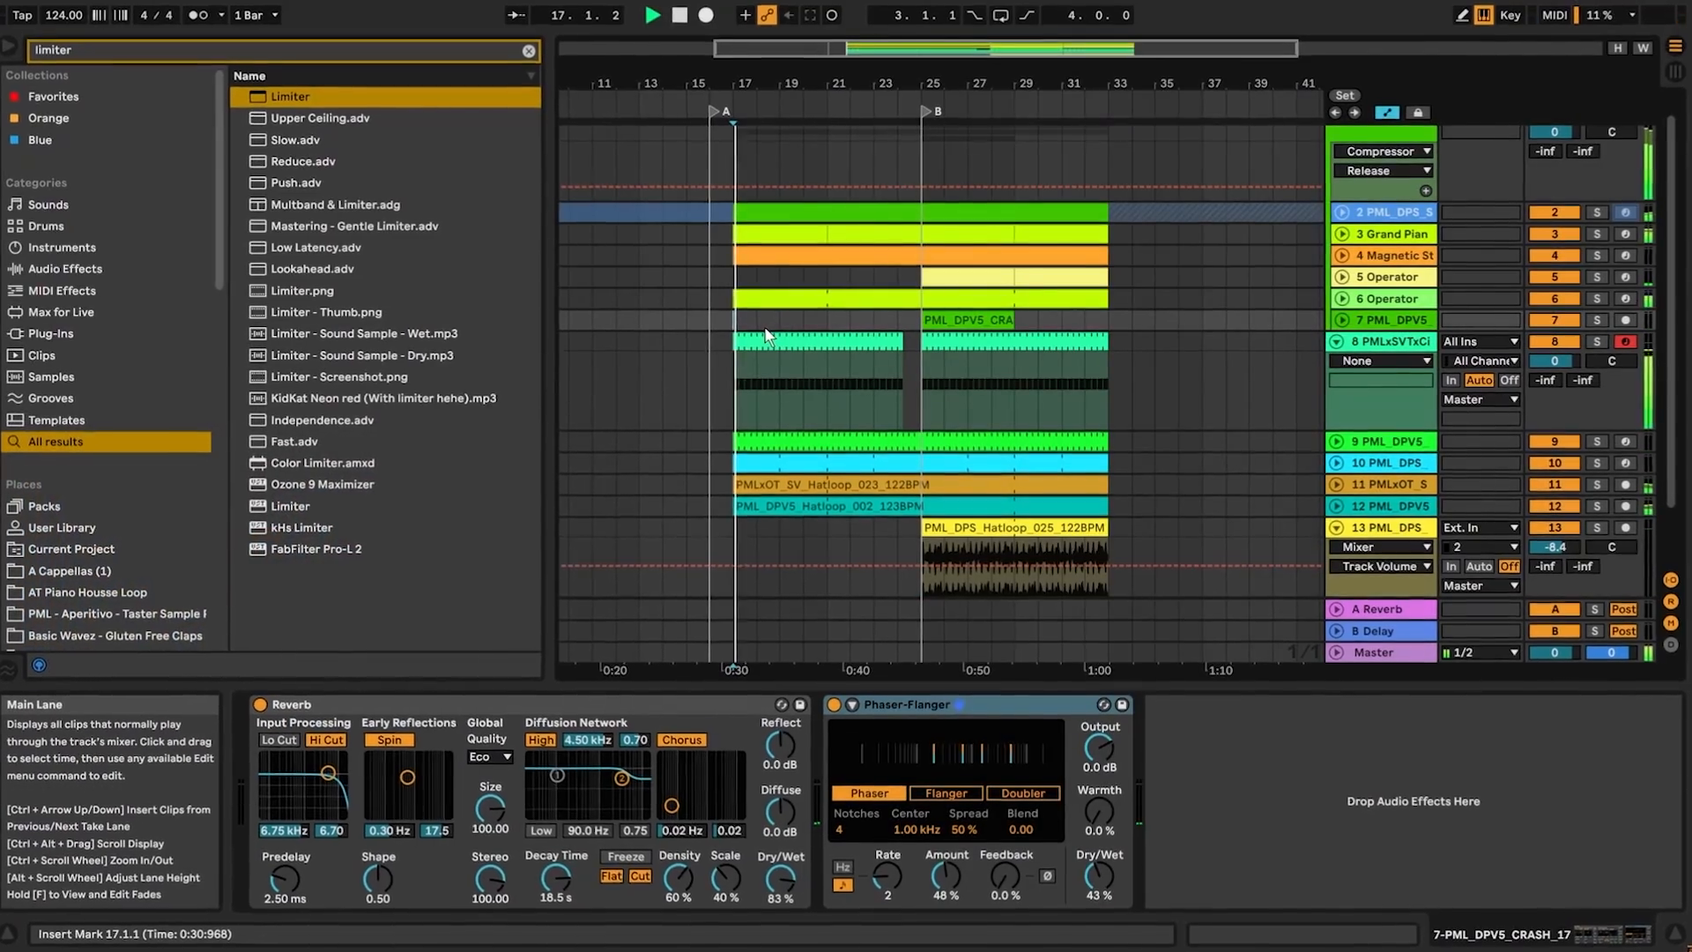